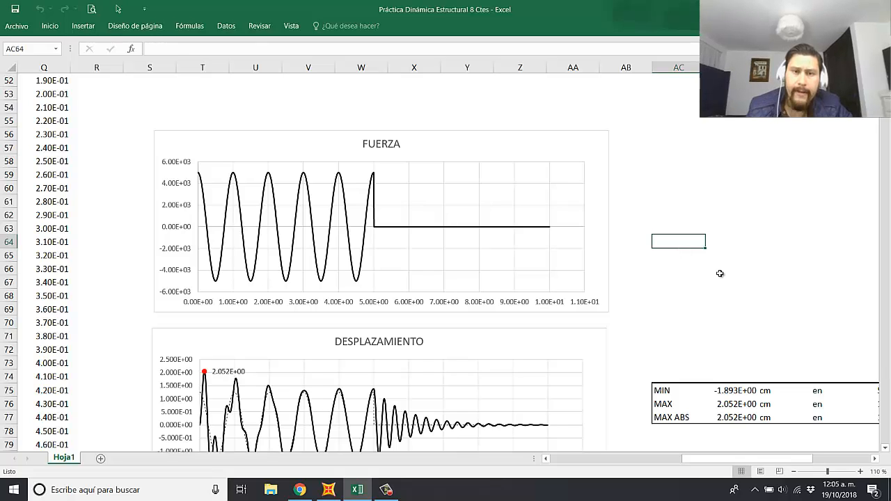
pyautogui.click(686, 227)
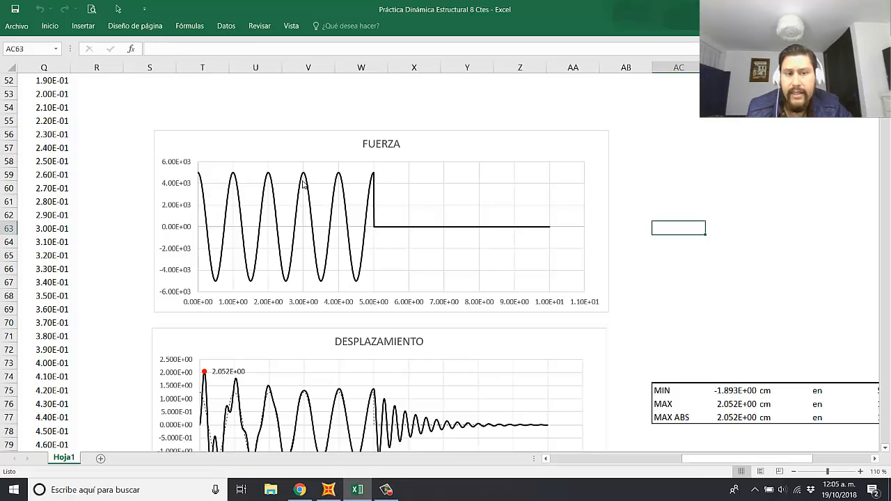
pyautogui.click(701, 188)
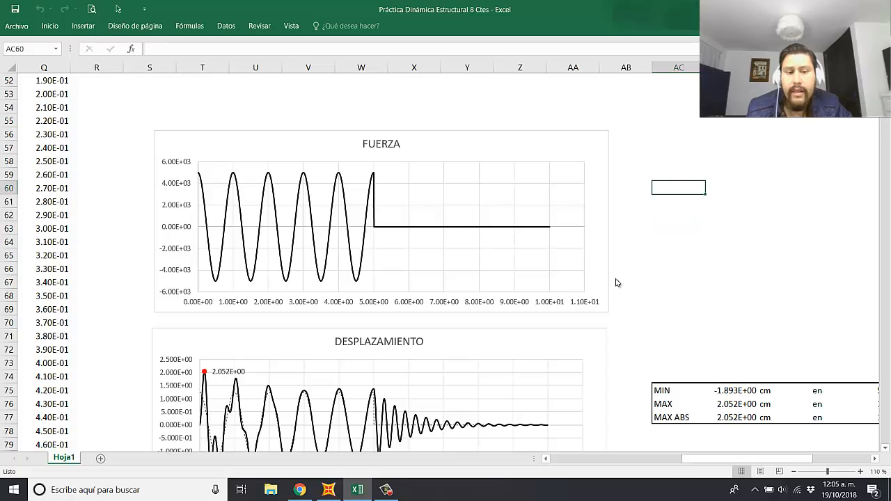
# Step: Replace the units of the MIN, MAX and MAX ABS values beside the REACCIÓN chart with Kgf
pyautogui.scroll(-2, 570, 325)
pyautogui.scroll(-5, 463, 336)
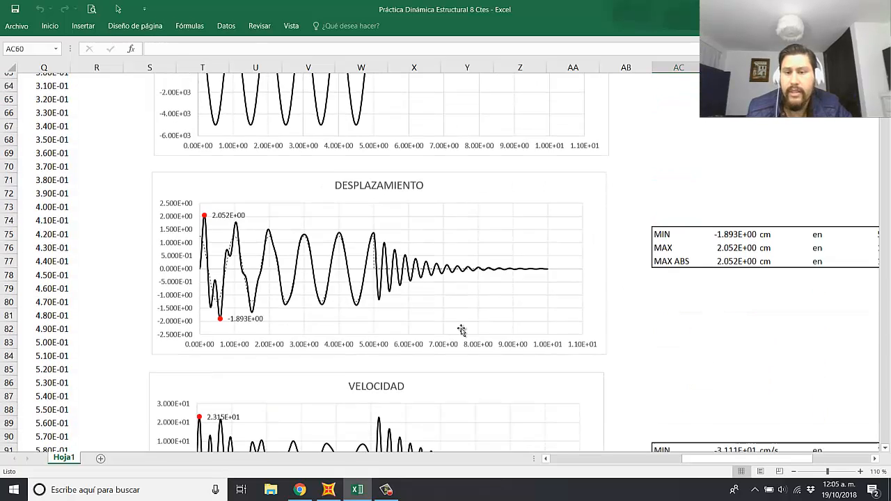
pyautogui.scroll(-7, 378, 282)
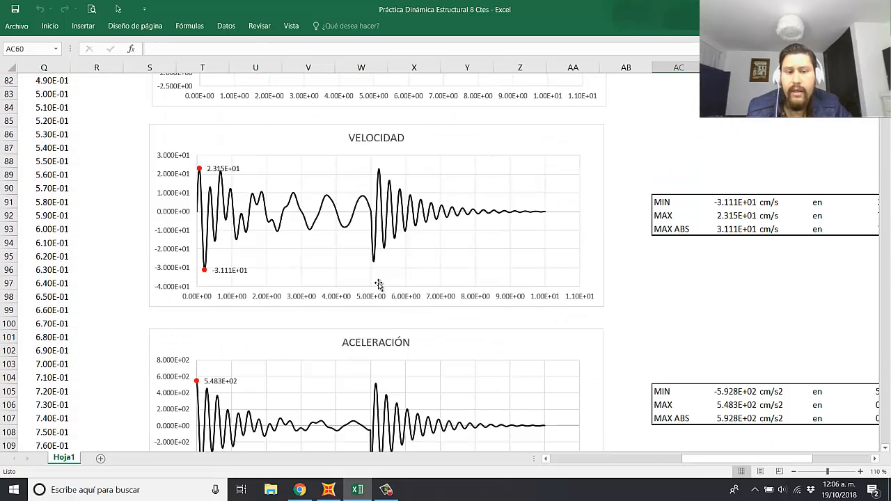
pyautogui.scroll(-4, 640, 313)
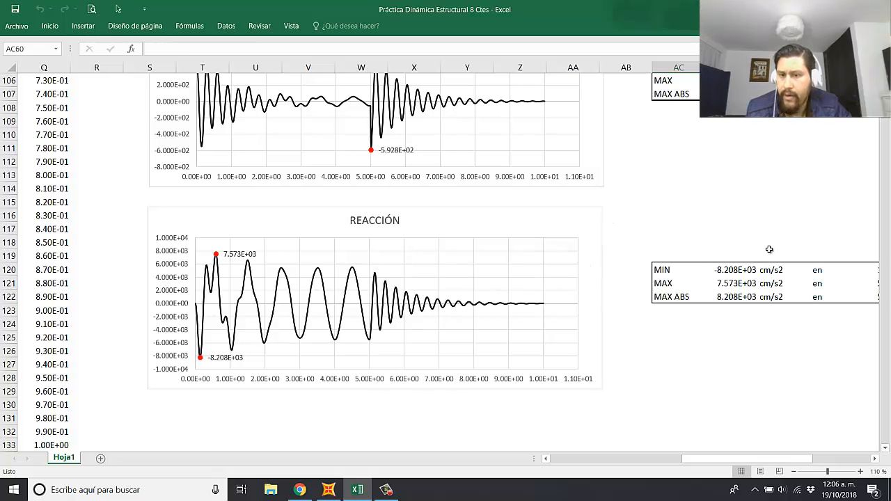
pyautogui.click(774, 270)
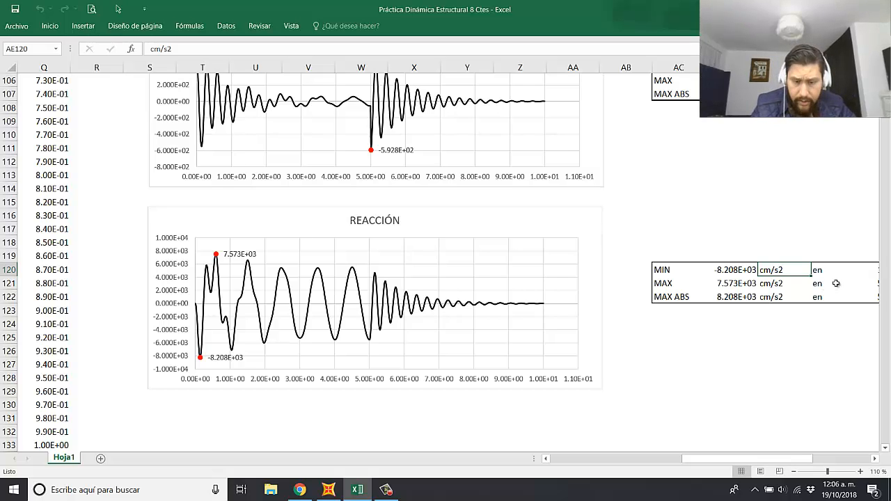
pyautogui.write('kGF')
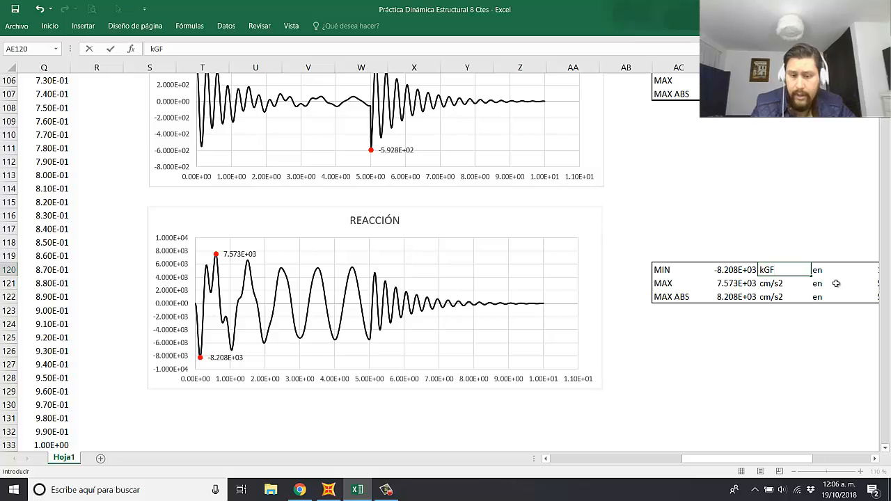
pyautogui.press('BackSpace')
pyautogui.press('BackSpace')
pyautogui.press('BackSpace')
pyautogui.write('Kgf')
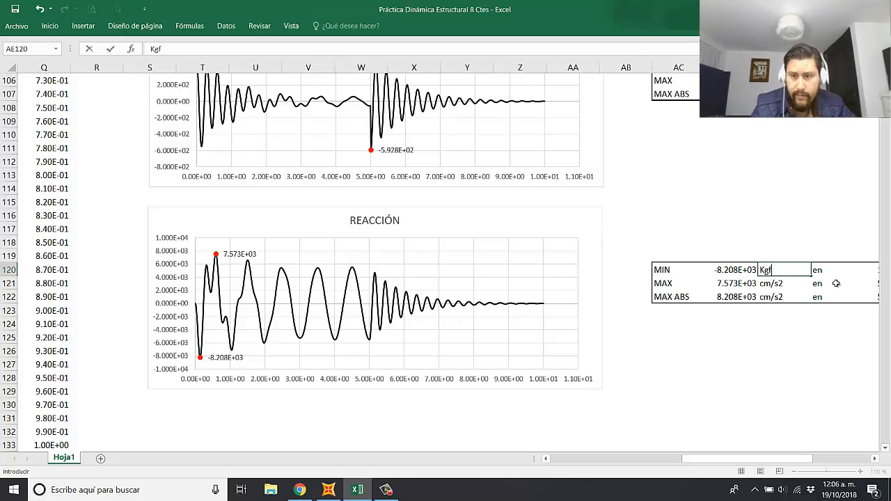
pyautogui.press('Return')
pyautogui.write('Kgf')
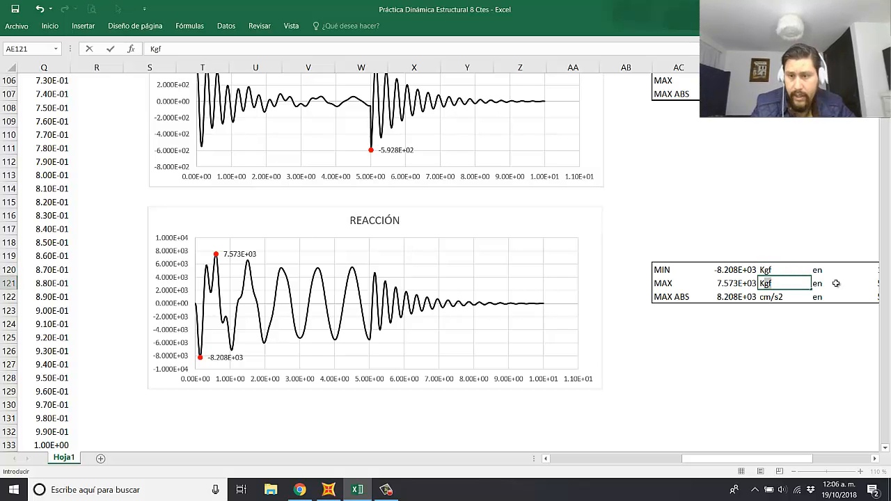
pyautogui.press('Return')
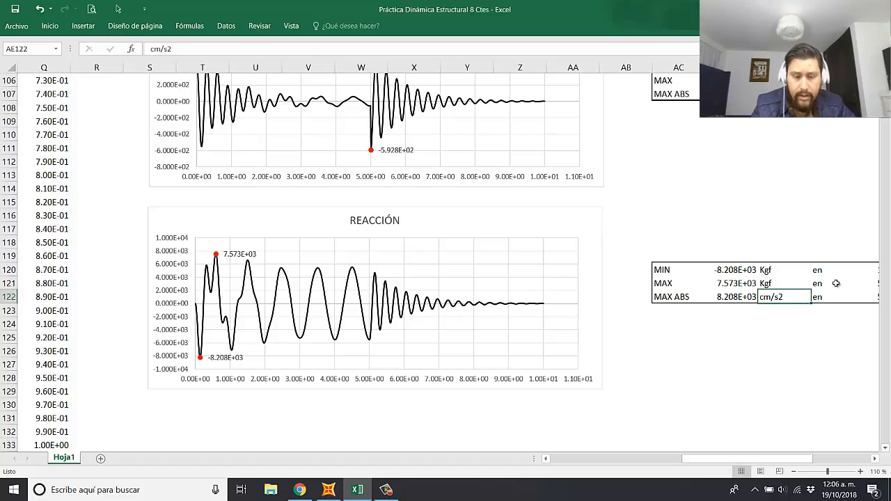
pyautogui.write('Kgf')
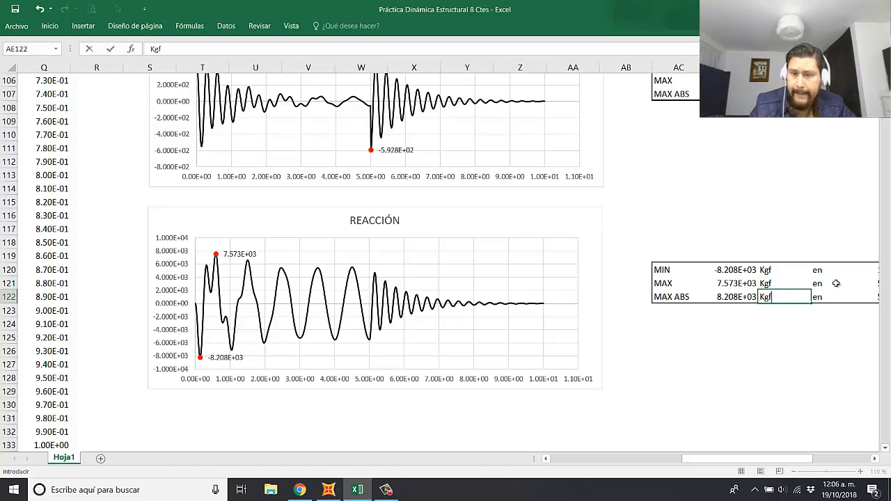
pyautogui.press('Return')
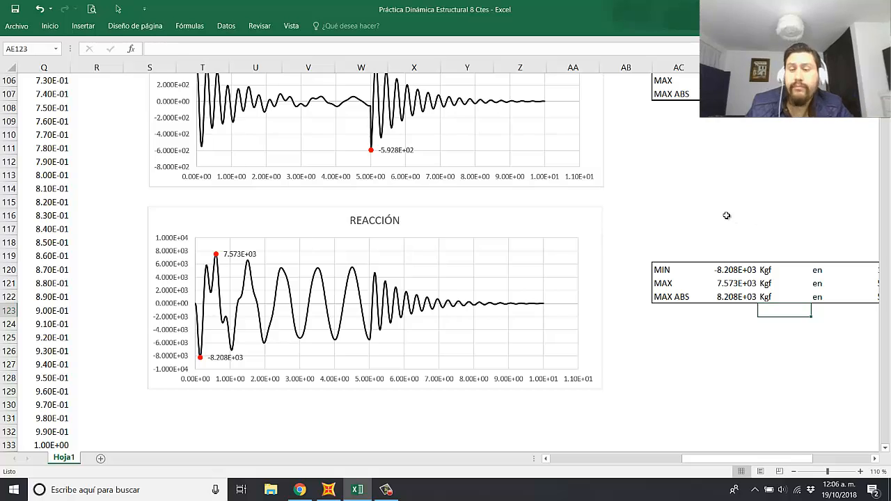
pyautogui.click(727, 215)
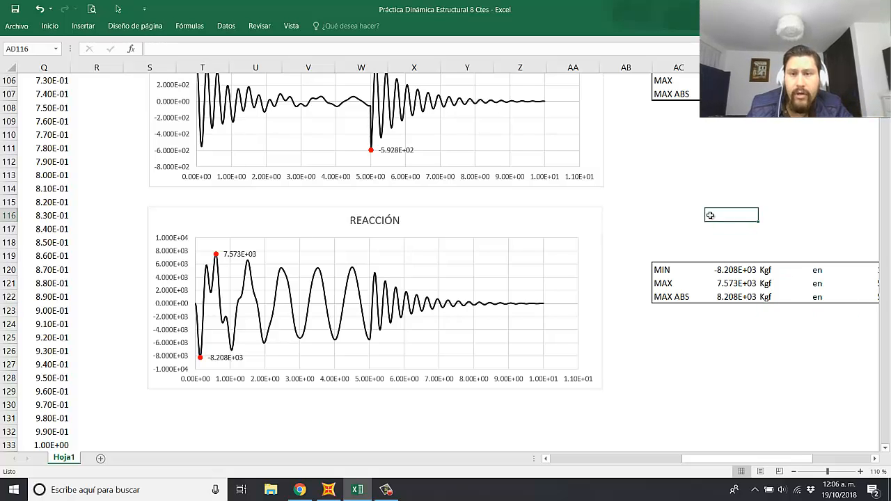
# Step: Review the acceleration, velocity, displacement and force charts and the formula images, then return to the parameter block at the sheet's start
pyautogui.scroll(6, 565, 261)
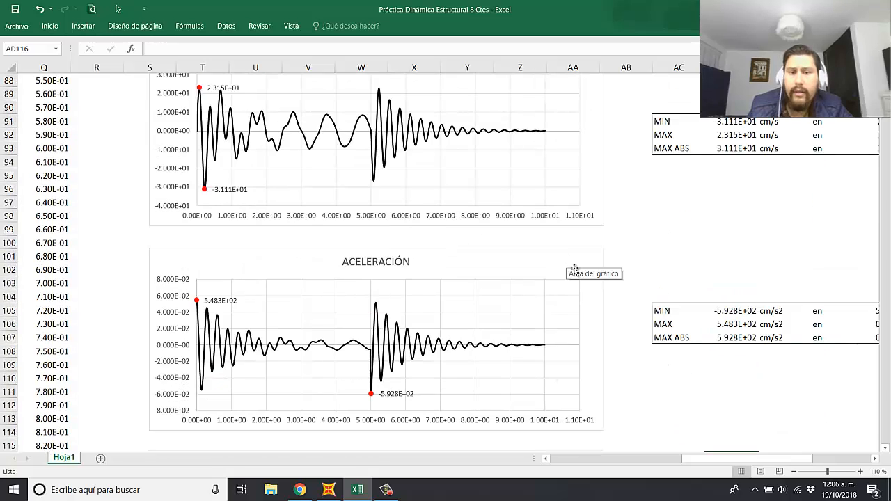
pyautogui.scroll(5, 574, 272)
pyautogui.click(696, 233)
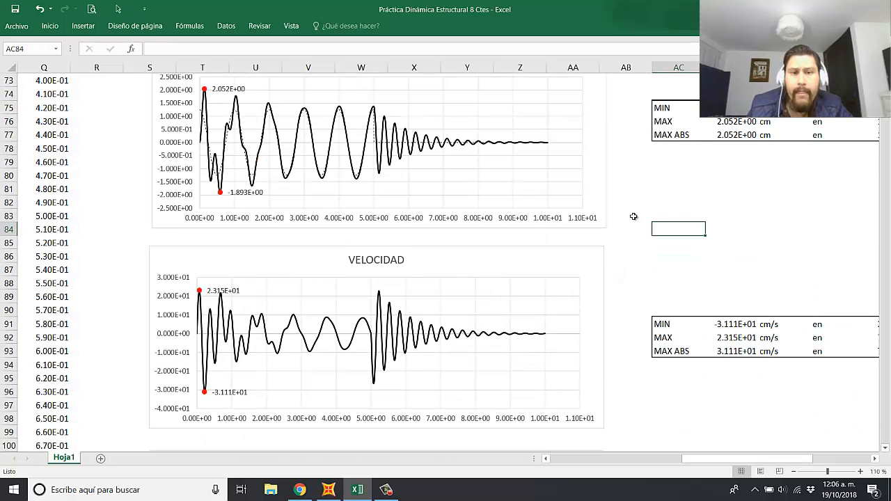
pyautogui.scroll(1, 624, 235)
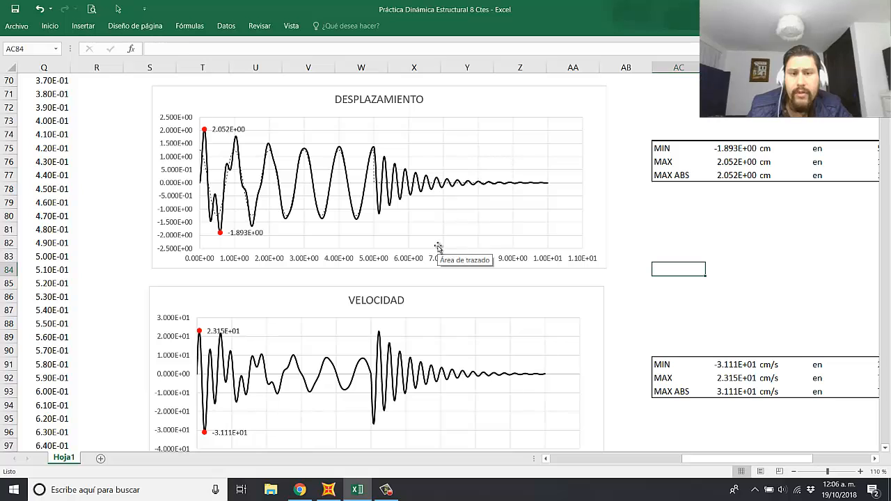
pyautogui.scroll(5, 424, 249)
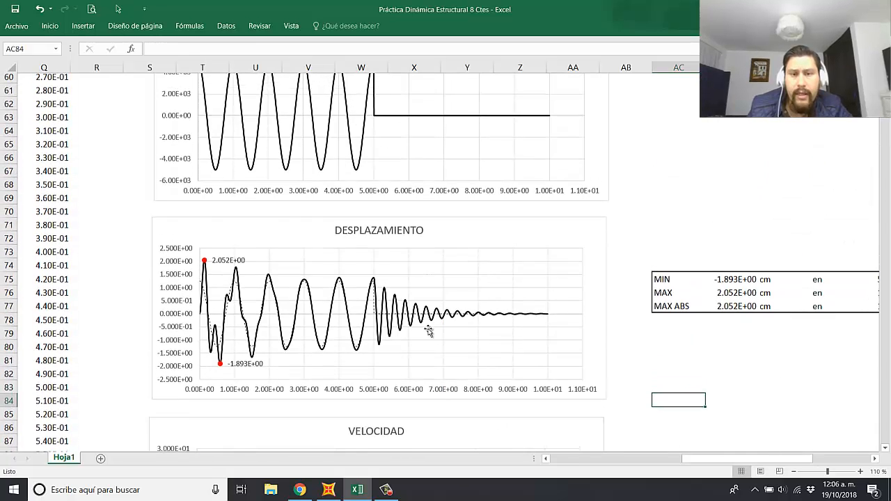
pyautogui.scroll(6, 504, 243)
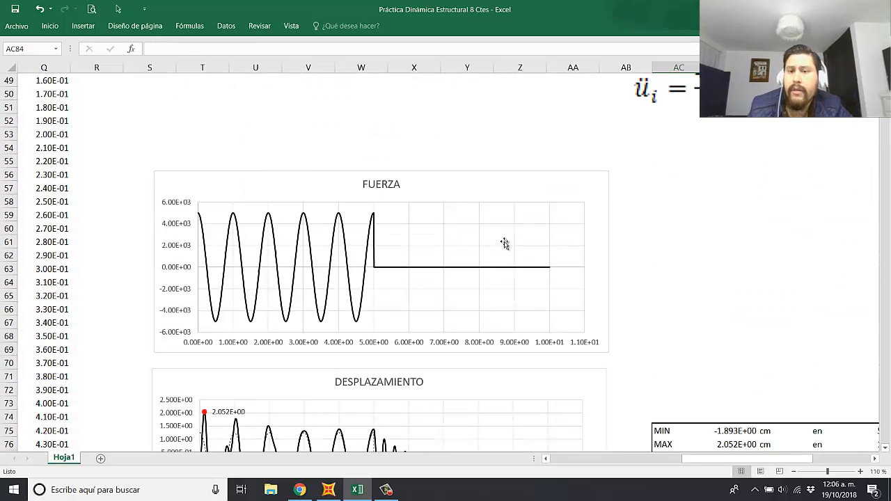
pyautogui.scroll(4, 516, 253)
pyautogui.scroll(-6, 519, 257)
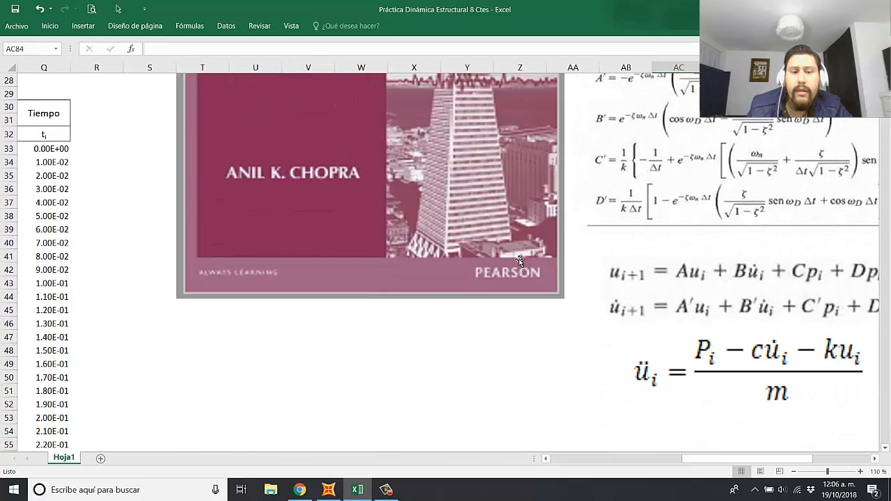
pyautogui.scroll(-3, 529, 264)
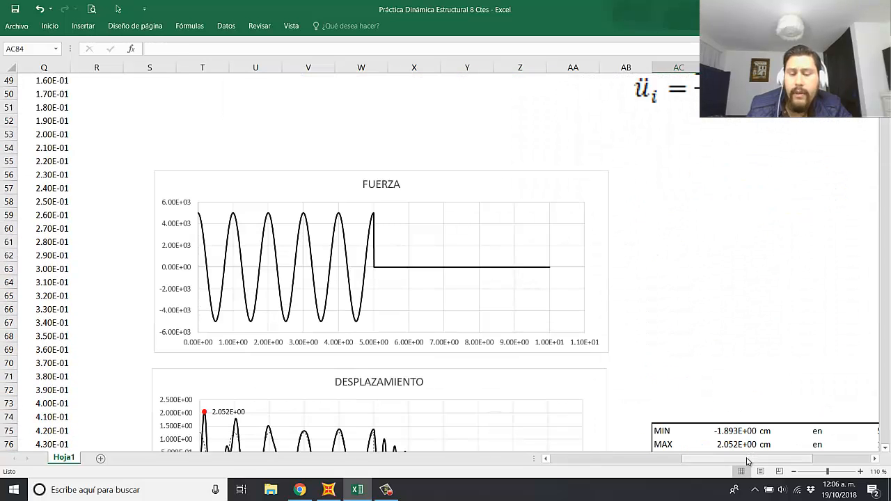
pyautogui.moveTo(755, 462); pyautogui.dragTo(620, 463)
pyautogui.scroll(13, 537, 348)
pyautogui.scroll(4, 547, 340)
pyautogui.click(526, 311)
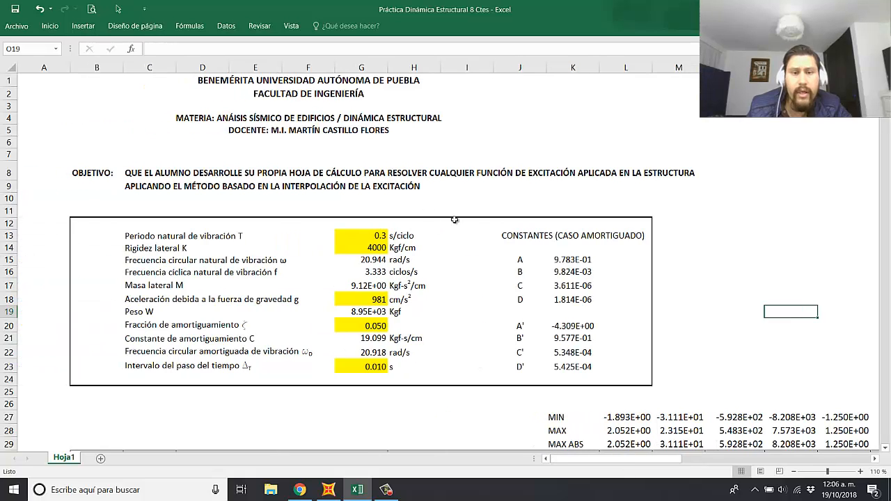
# Step: Insert "(ACELERACIÓN)" after "EXCITACIÓN" in the OBJETIVO text in cell C8, with a space before "APLICADA"
pyautogui.click(144, 178)
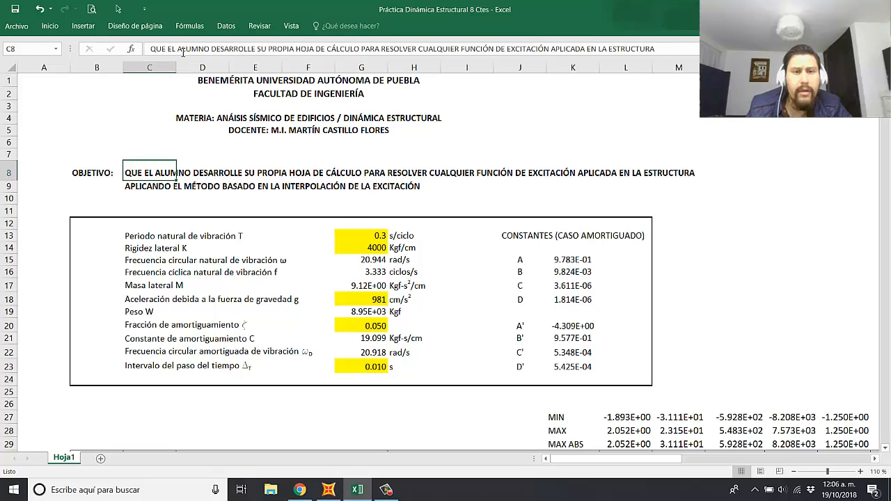
pyautogui.click(528, 157)
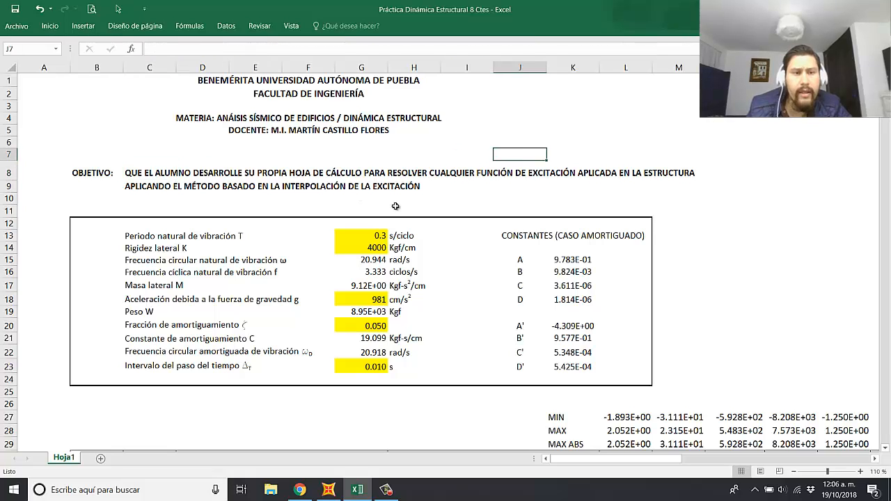
pyautogui.click(140, 173)
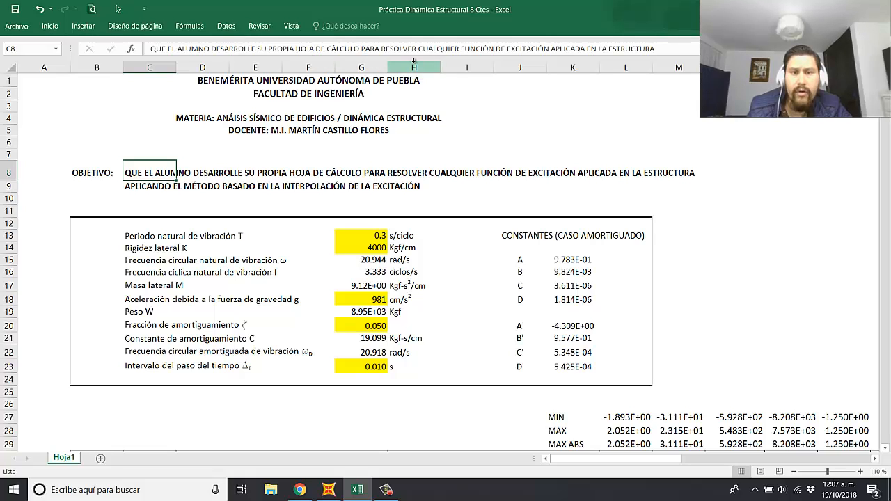
pyautogui.click(553, 50)
pyautogui.write('(')
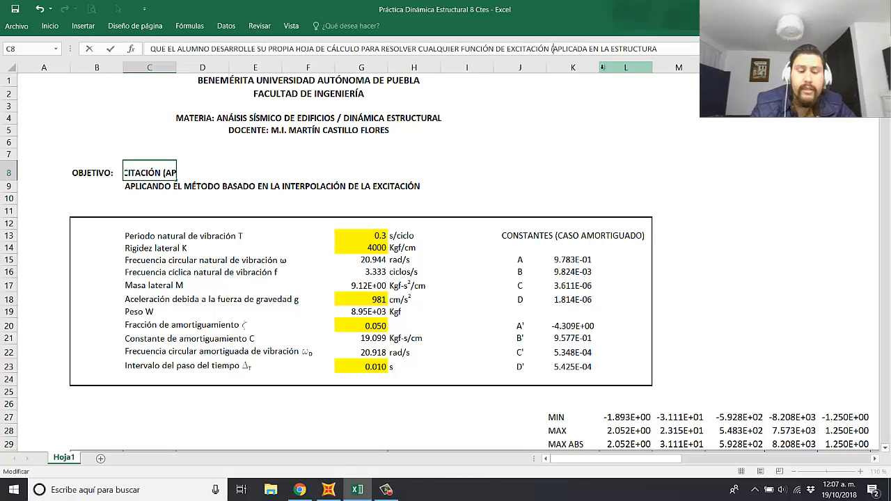
pyautogui.write('A')
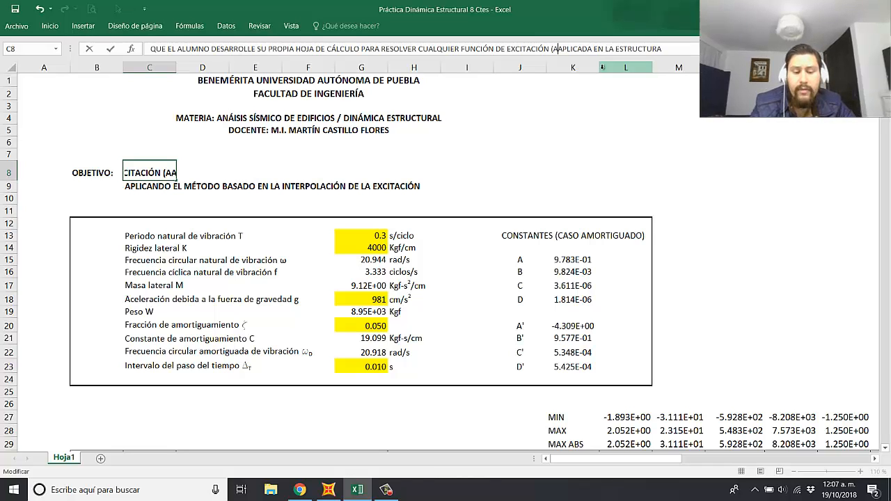
pyautogui.write('CELERACIÓN)')
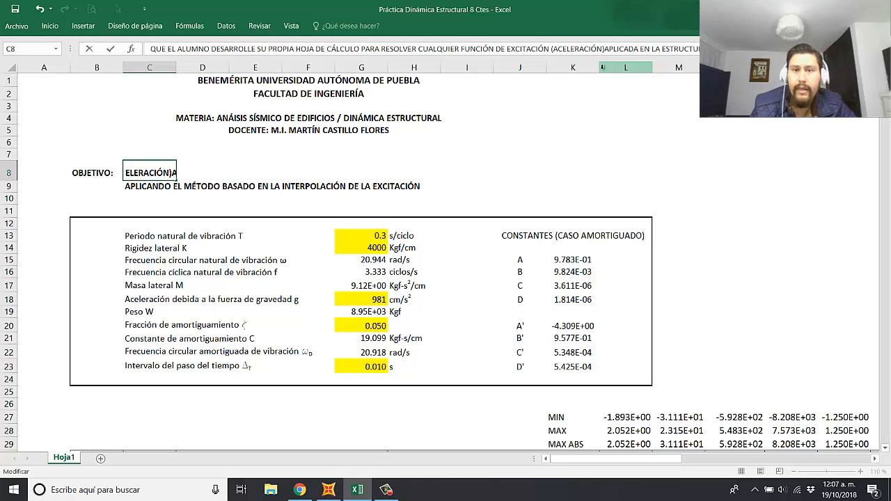
pyautogui.press('Left')
pyautogui.press('Left')
pyautogui.press('Left')
pyautogui.press('Left')
pyautogui.press('Left')
pyautogui.press('Left')
pyautogui.press('Left')
pyautogui.press('Left')
pyautogui.press('Left')
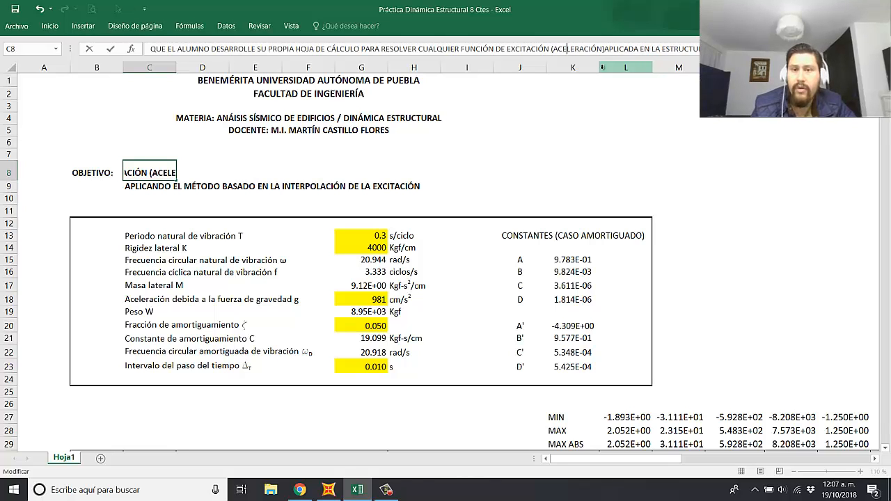
pyautogui.press('Right')
pyautogui.press('Right')
pyautogui.press('Right')
pyautogui.press('Right')
pyautogui.press('Right')
pyautogui.press('Right')
pyautogui.press('Right')
pyautogui.press('Right')
pyautogui.press('Right')
pyautogui.press('Right')
pyautogui.press('Right')
pyautogui.press('Right')
pyautogui.press('Right')
pyautogui.press('Right')
pyautogui.press('Right')
pyautogui.press('Right')
pyautogui.press('Right')
pyautogui.press('Right')
pyautogui.press('Right')
pyautogui.press('Right')
pyautogui.press('Right')
pyautogui.press('Right')
pyautogui.press('Right')
pyautogui.press('Right')
pyautogui.press('Right')
pyautogui.press('Right')
pyautogui.press('Right')
pyautogui.press('Right')
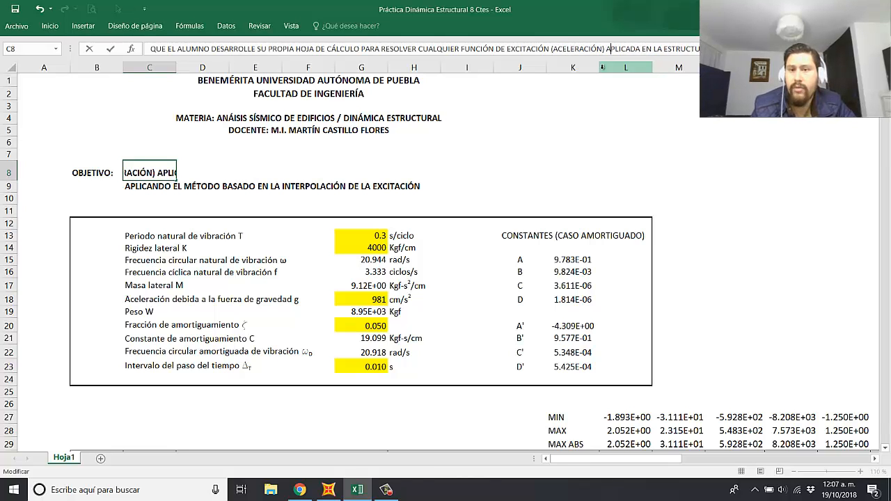
# Step: Replace the final word "ESTRUCTURA" of the objective sentence in C8 with "BASE"
pyautogui.press('BackSpace')
pyautogui.press('BackSpace')
pyautogui.press('BackSpace')
pyautogui.press('BackSpace')
pyautogui.press('BackSpace')
pyautogui.press('BackSpace')
pyautogui.press('BackSpace')
pyautogui.press('BackSpace')
pyautogui.press('BackSpace')
pyautogui.press('BackSpace')
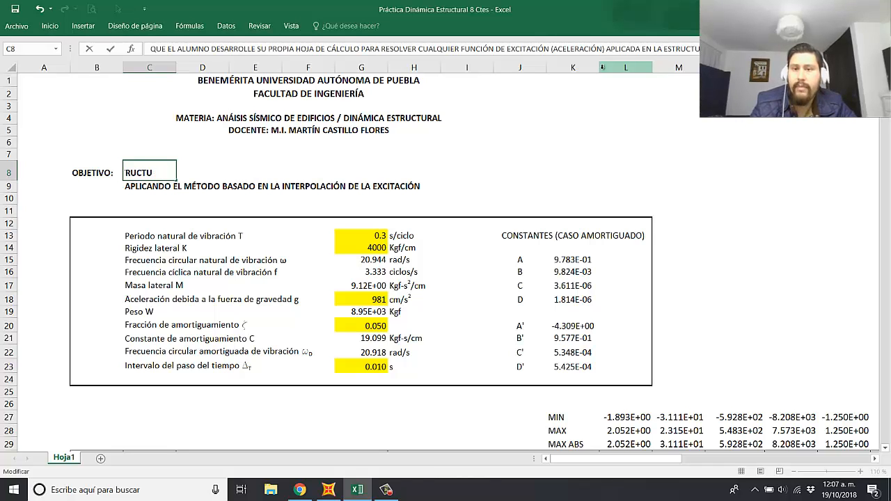
pyautogui.write('BASE')
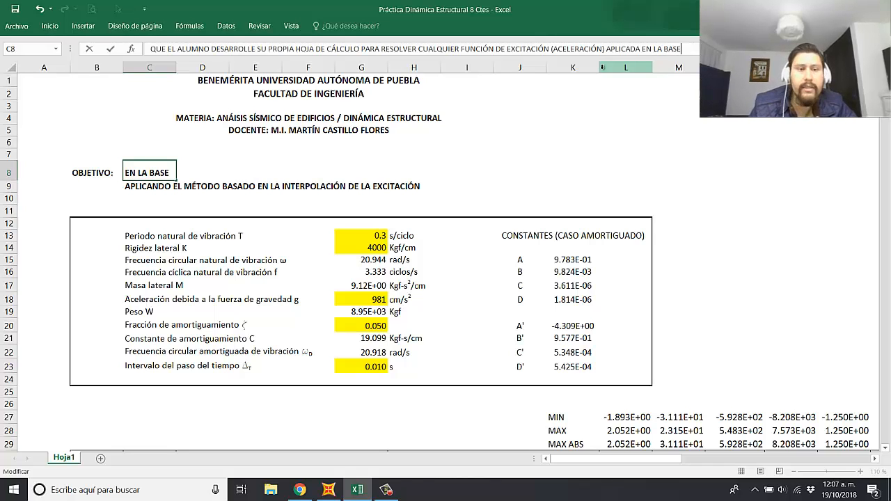
pyautogui.press('Return')
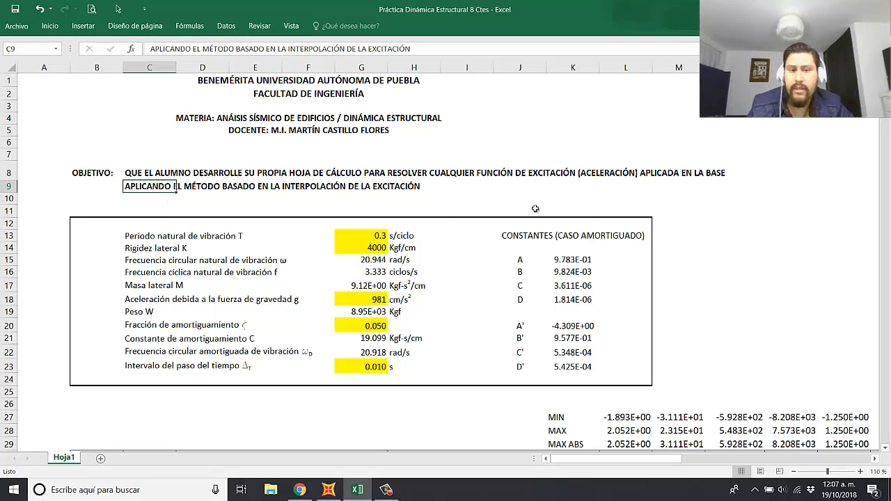
pyautogui.click(736, 222)
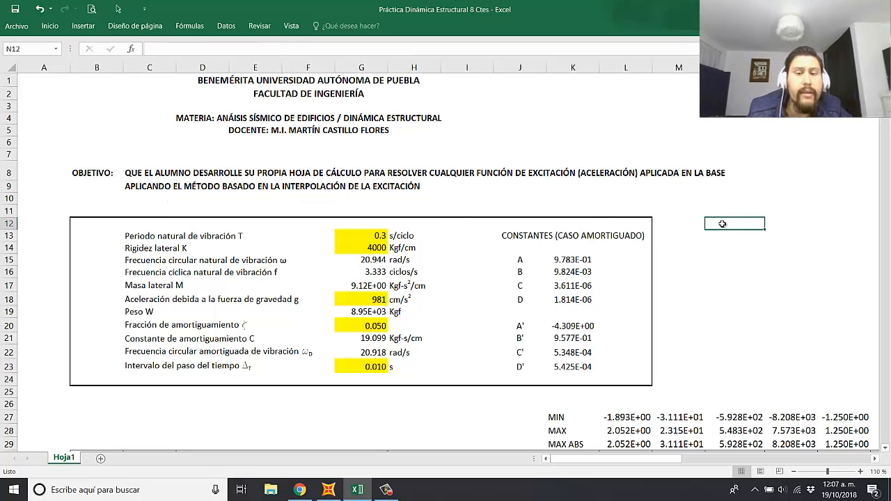
pyautogui.click(720, 310)
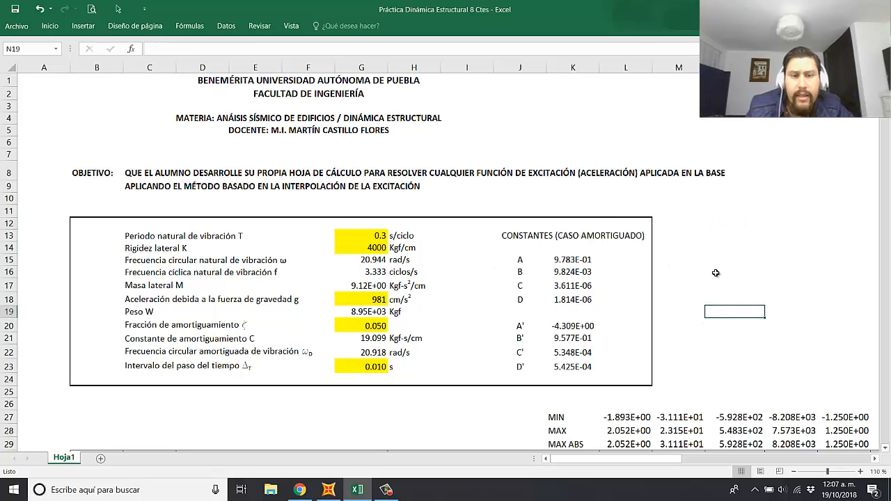
pyautogui.moveTo(409, 238); pyautogui.dragTo(435, 369)
pyautogui.click(692, 291)
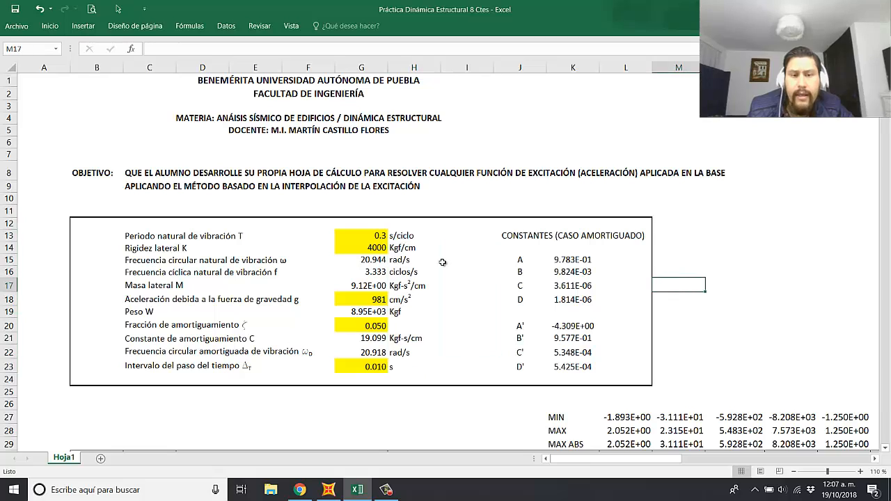
# Step: Set the natural vibration period T in G13 to 0.5 and the lateral stiffness K in G14 to 20
pyautogui.click(368, 234)
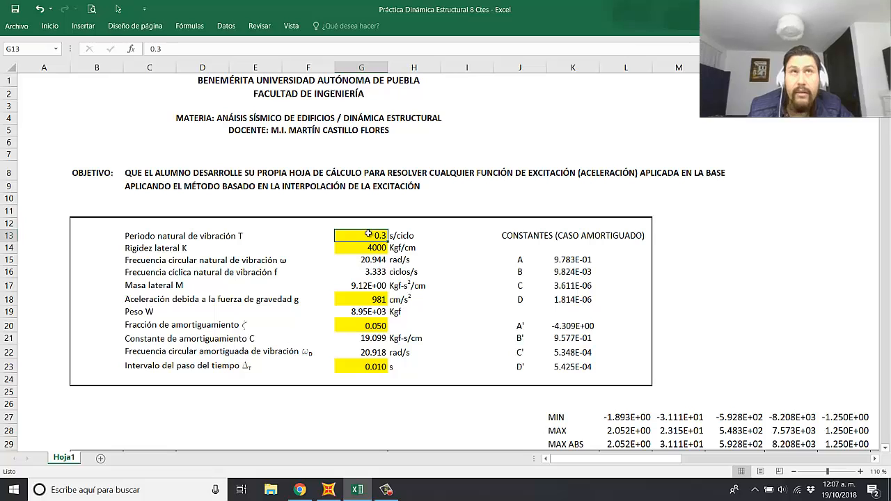
pyautogui.click(433, 259)
pyautogui.click(370, 237)
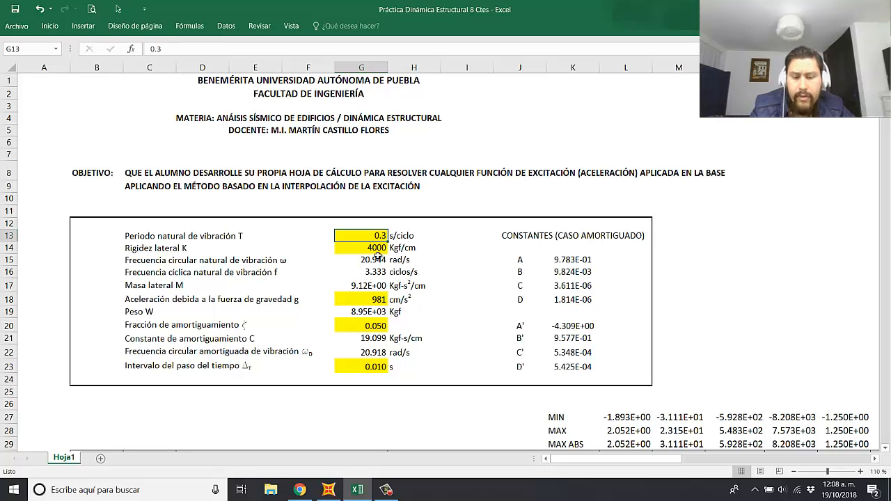
pyautogui.write('0.5')
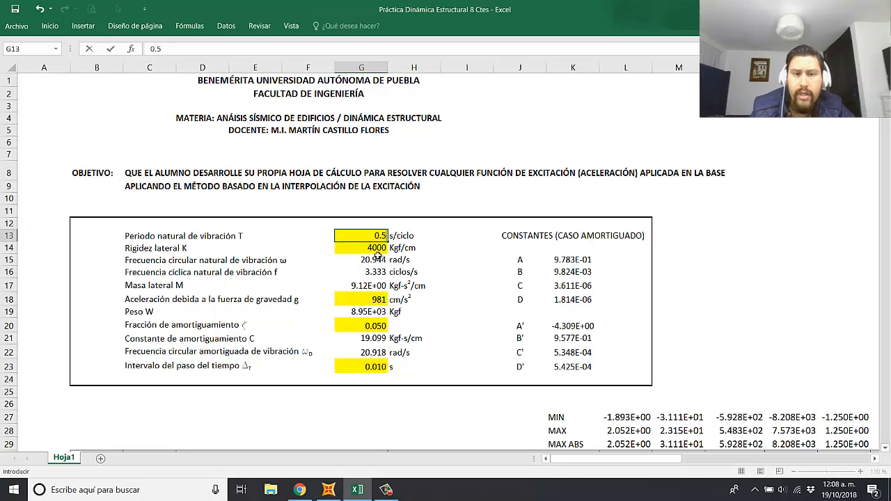
pyautogui.press('Return')
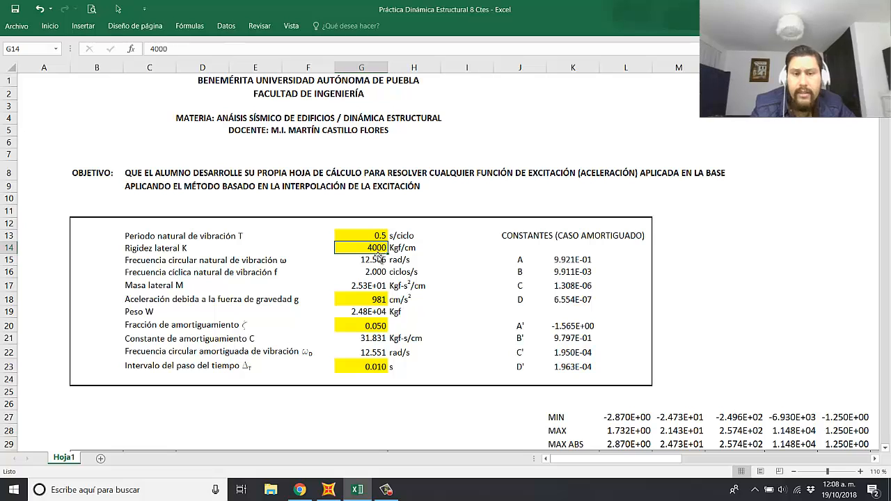
pyautogui.write('20')
pyautogui.press('Return')
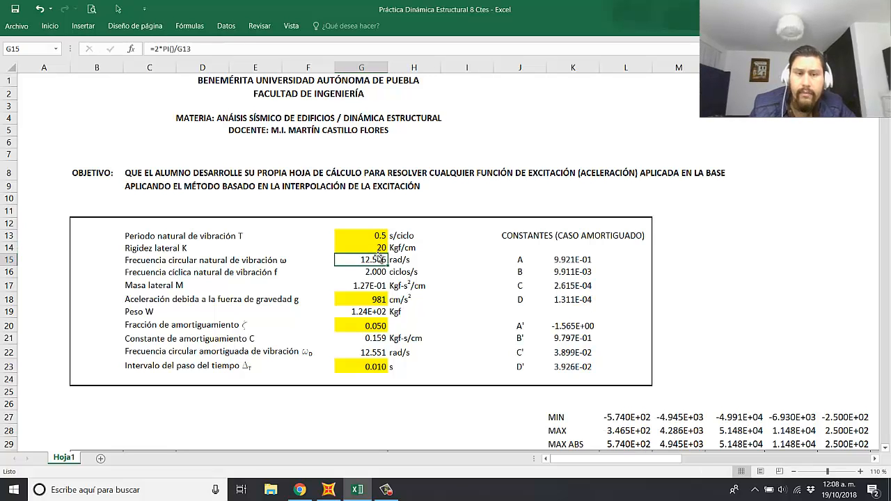
# Step: Change the unit of the lateral stiffness K in H14 to Kip/in
pyautogui.press('Up')
pyautogui.press('Right')
pyautogui.click(167, 48)
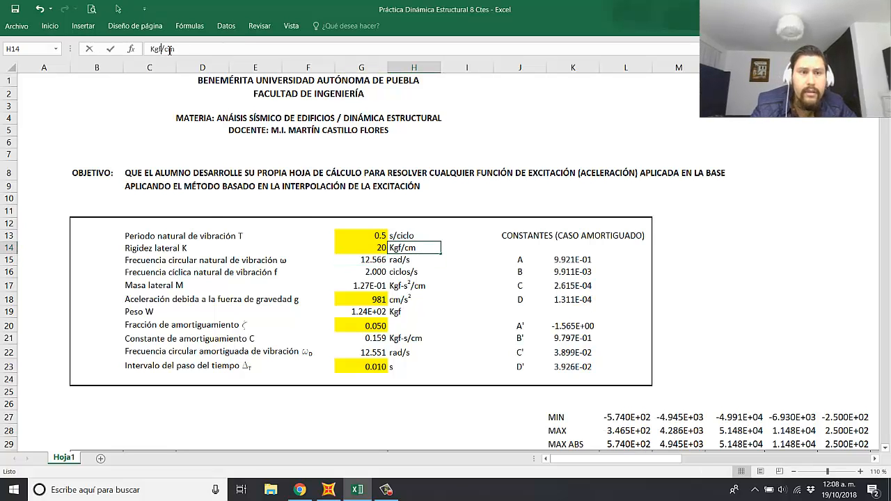
pyautogui.press('BackSpace')
pyautogui.press('BackSpace')
pyautogui.write('l')
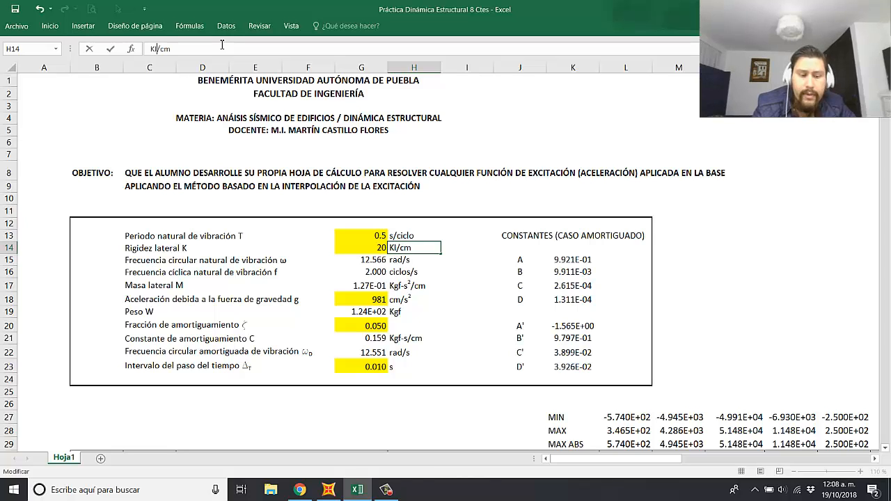
pyautogui.press('BackSpace')
pyautogui.write('ip')
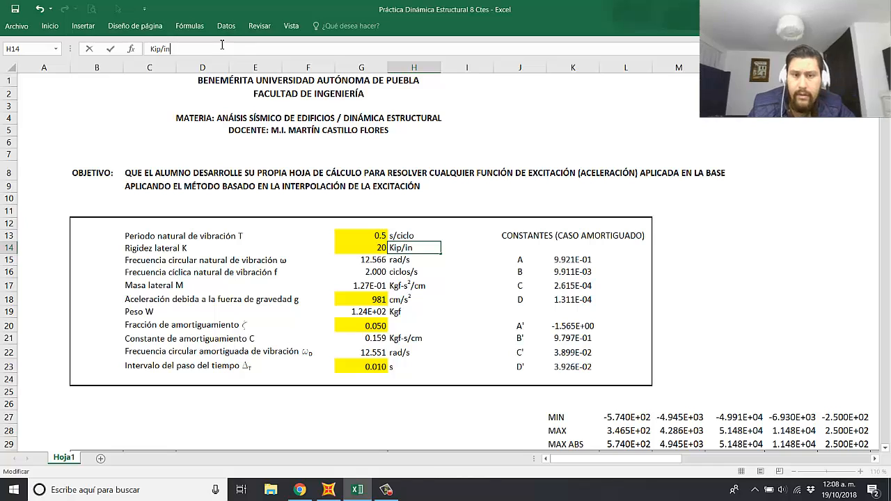
pyautogui.click(453, 266)
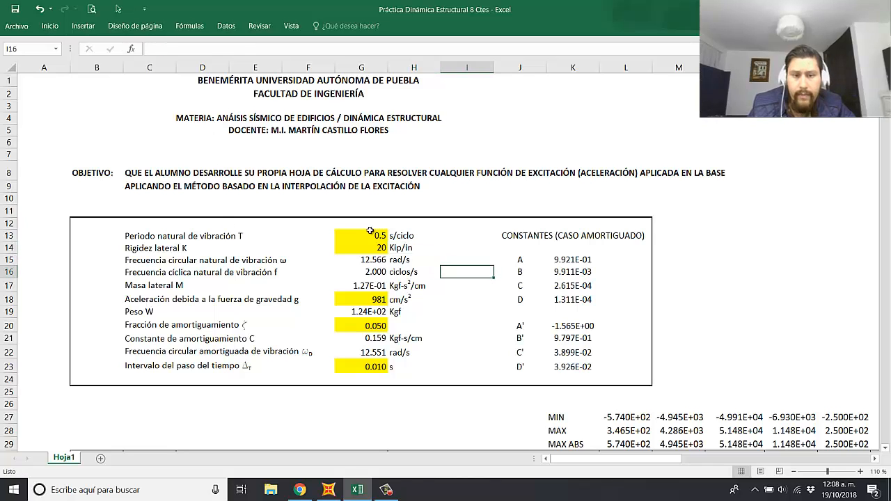
# Step: Set the gravitational acceleration g in G18 to 386.0885827
pyautogui.click(370, 300)
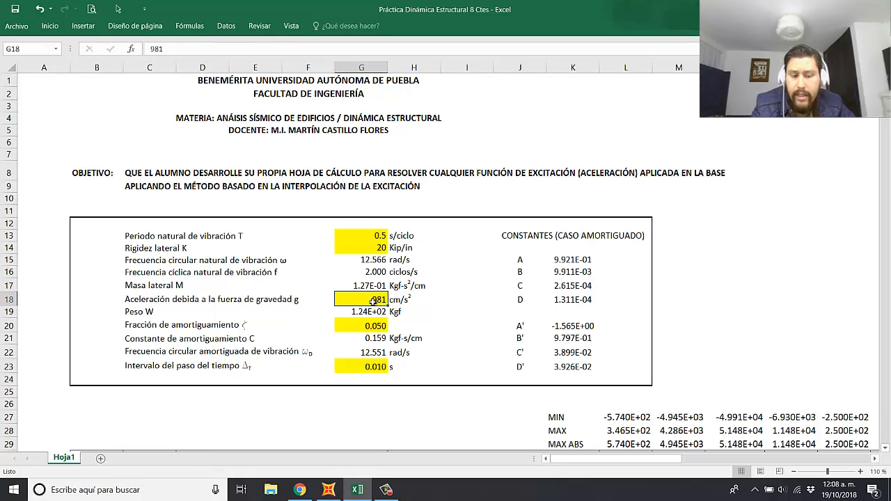
pyautogui.write('386')
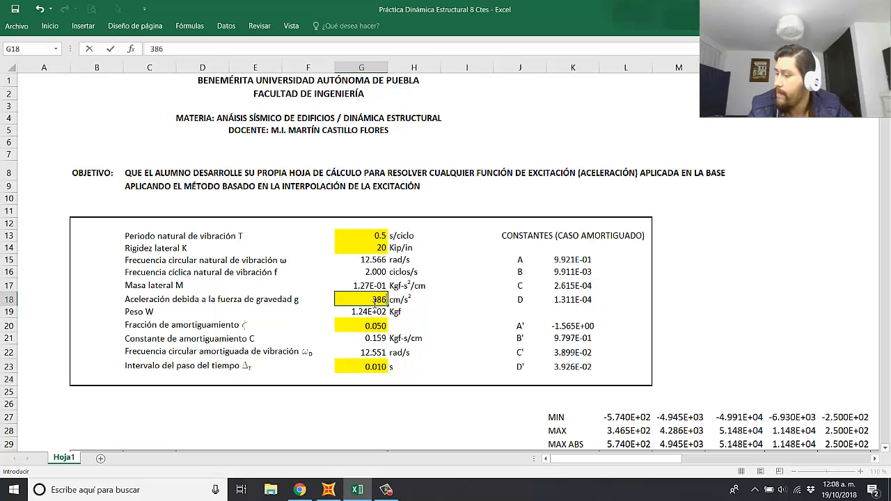
pyautogui.write('.')
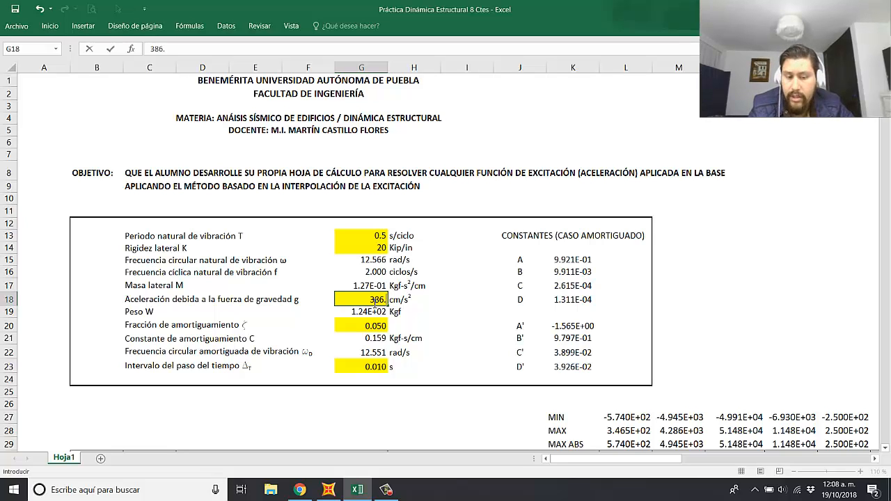
pyautogui.write('088')
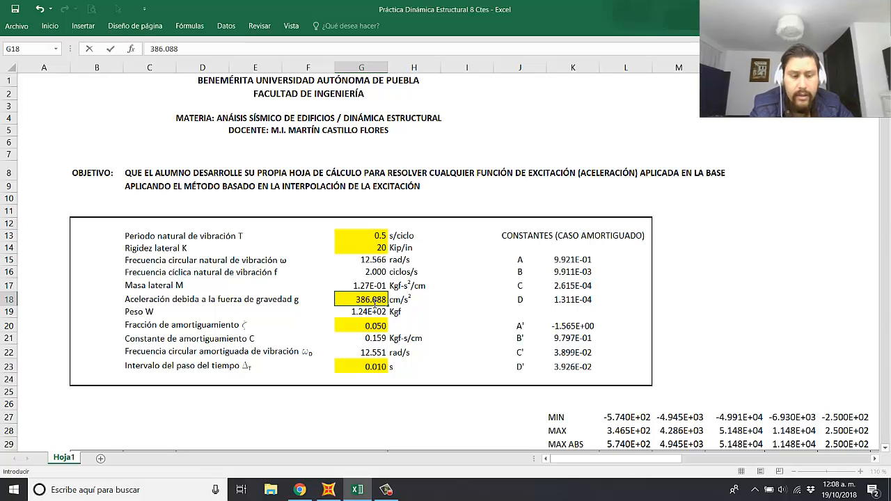
pyautogui.write('5827')
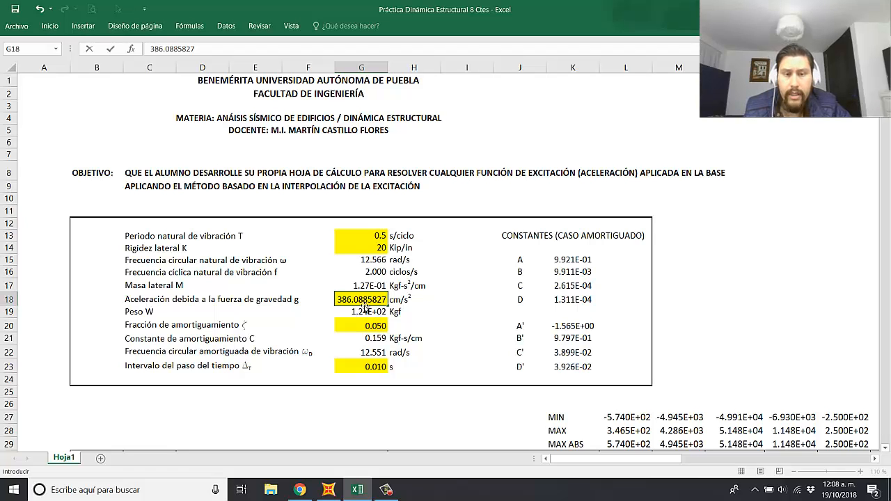
pyautogui.press('Return')
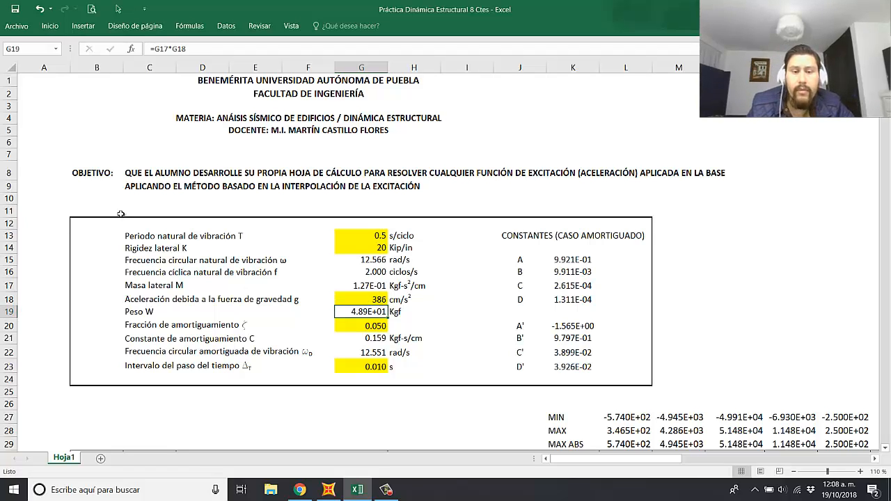
# Step: Increase the displayed precision of the gravity value in G18 to four decimal places
pyautogui.click(374, 300)
pyautogui.click(53, 28)
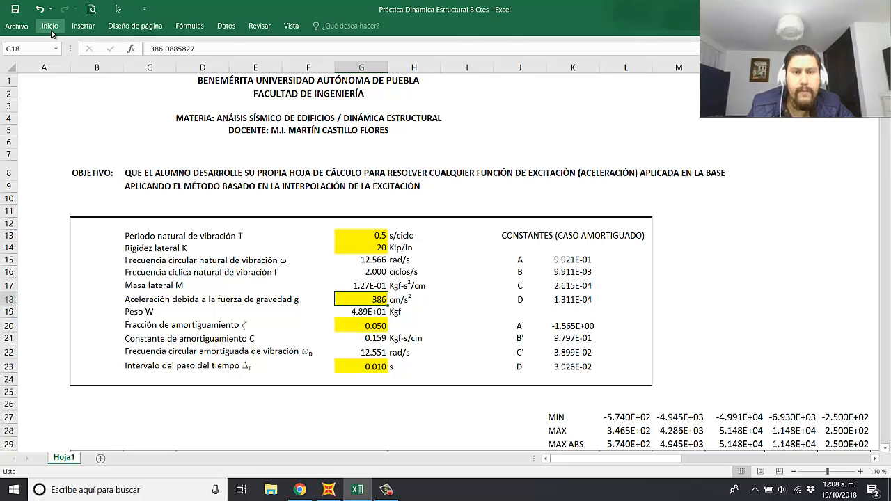
pyautogui.click(406, 64)
pyautogui.click(406, 64)
pyautogui.click(406, 64)
pyautogui.click(406, 64)
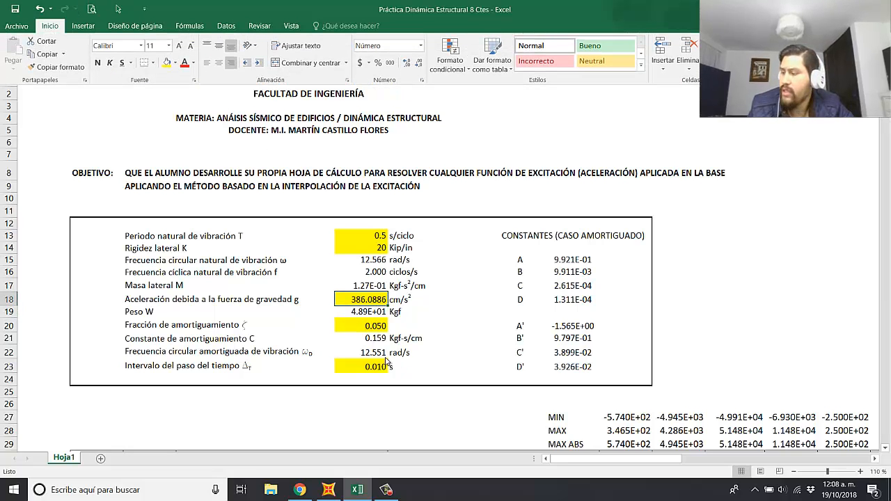
pyautogui.click(458, 307)
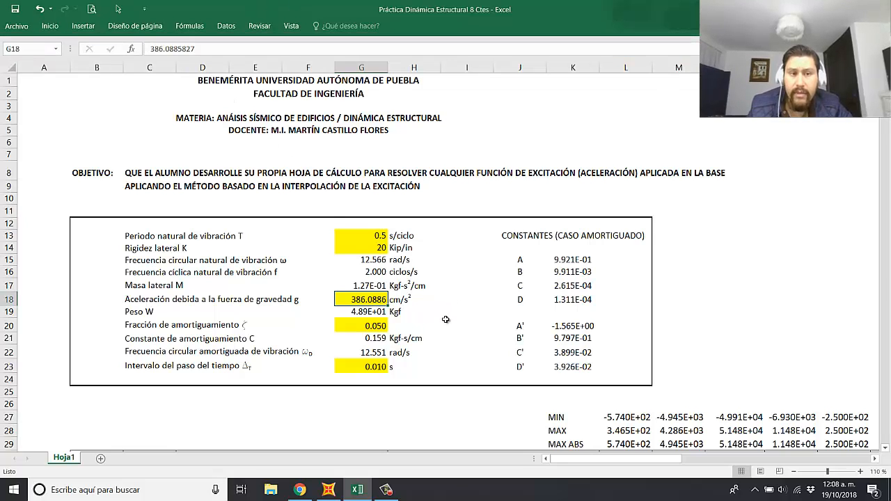
pyautogui.click(446, 320)
pyautogui.click(358, 298)
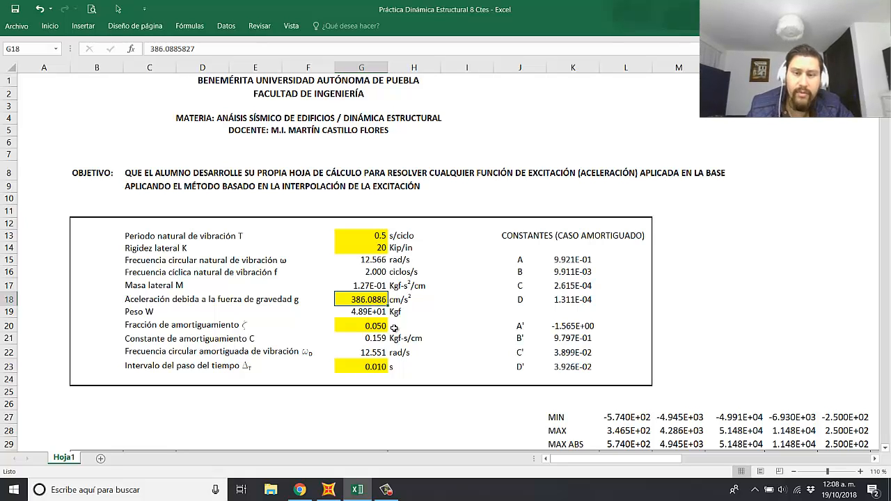
pyautogui.click(711, 287)
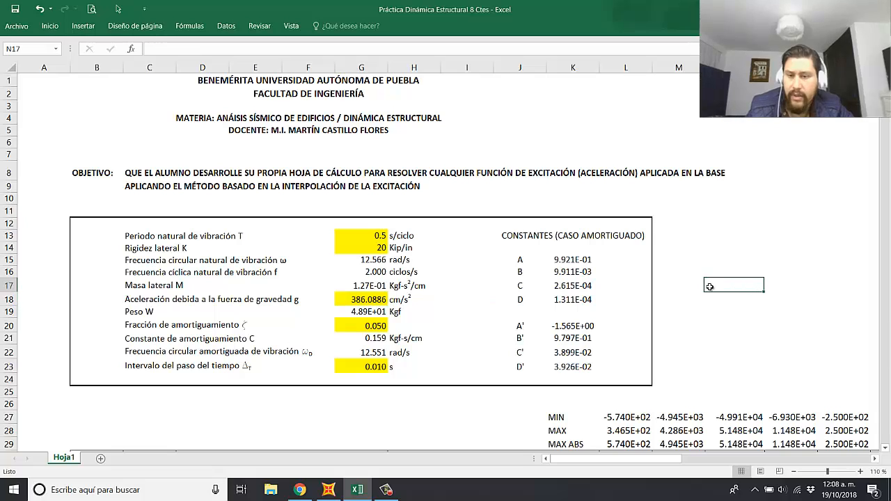
pyautogui.click(733, 261)
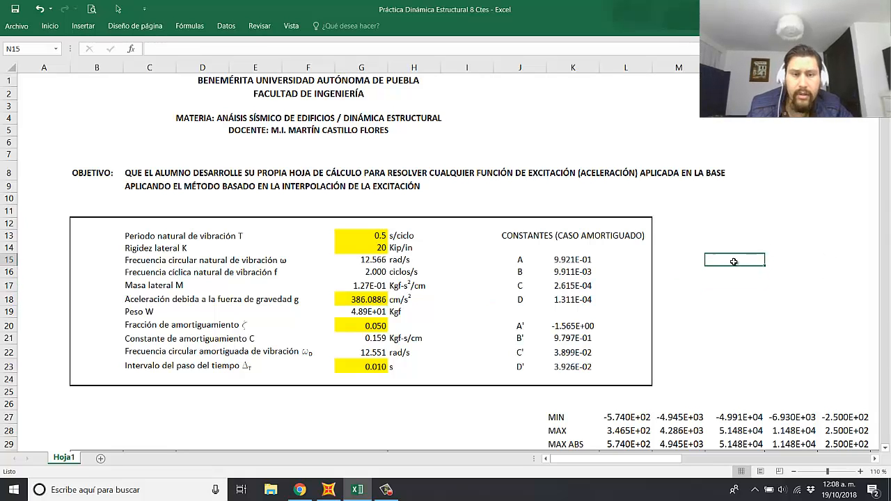
pyautogui.click(442, 322)
pyautogui.click(370, 300)
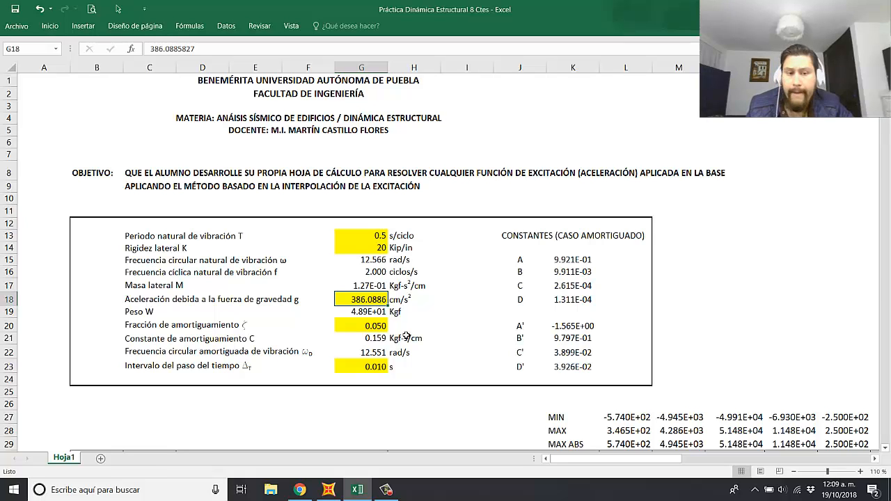
# Step: Set the damping fraction ζ in G20 to 0.02 and the time step interval in G23 to 0.02 s
pyautogui.click(375, 327)
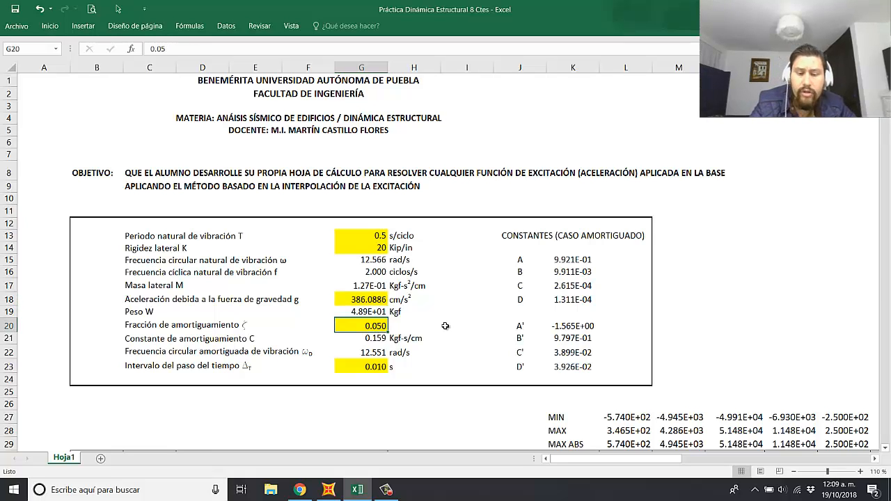
pyautogui.write('0.0')
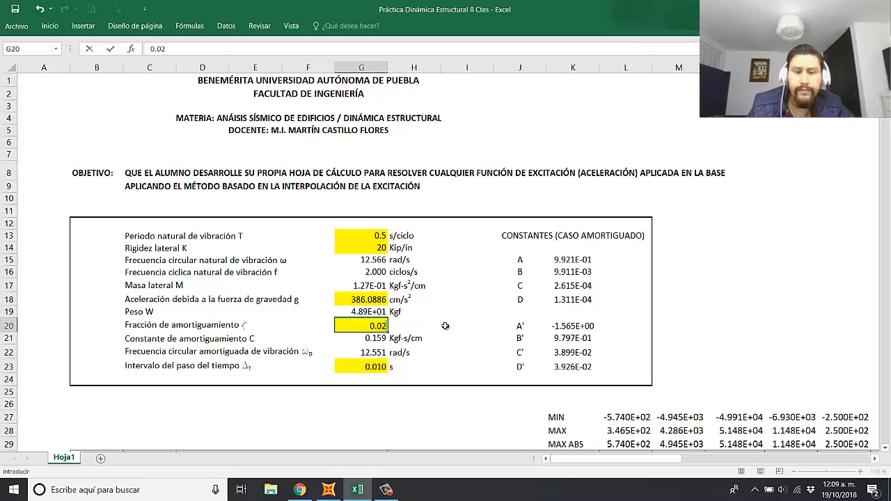
pyautogui.write('2')
pyautogui.press('Return')
pyautogui.click(381, 363)
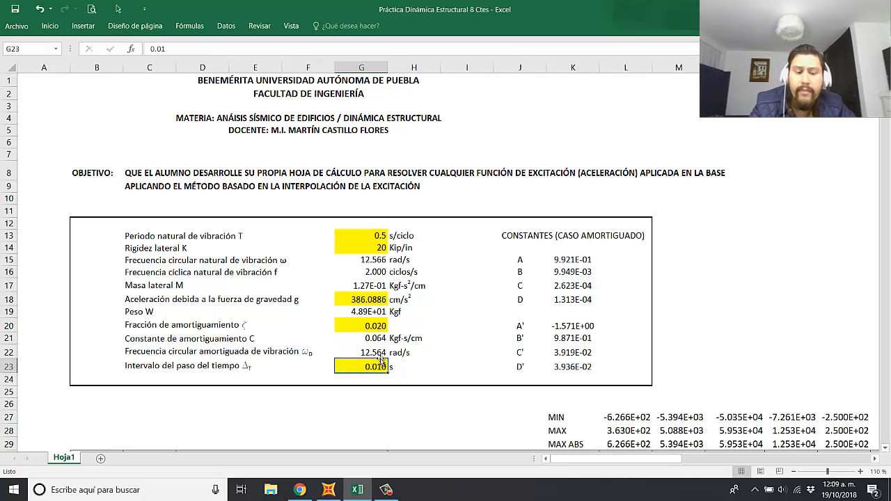
pyautogui.write('0.0')
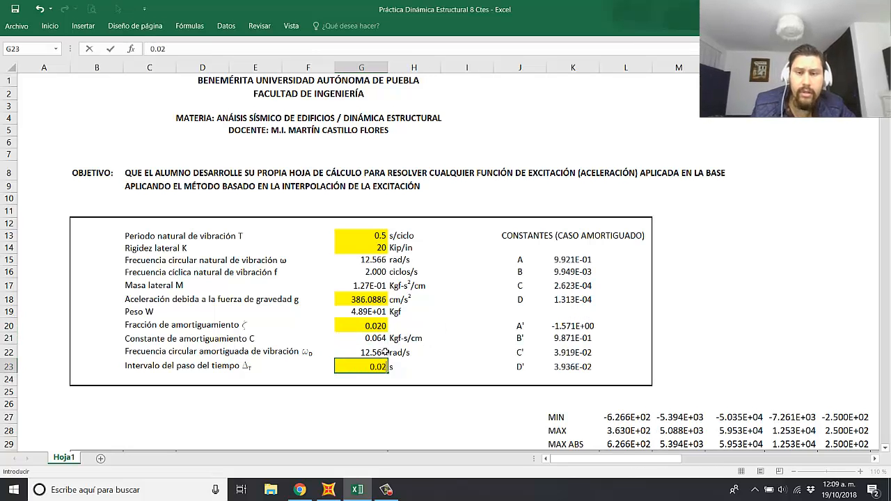
pyautogui.press('Return')
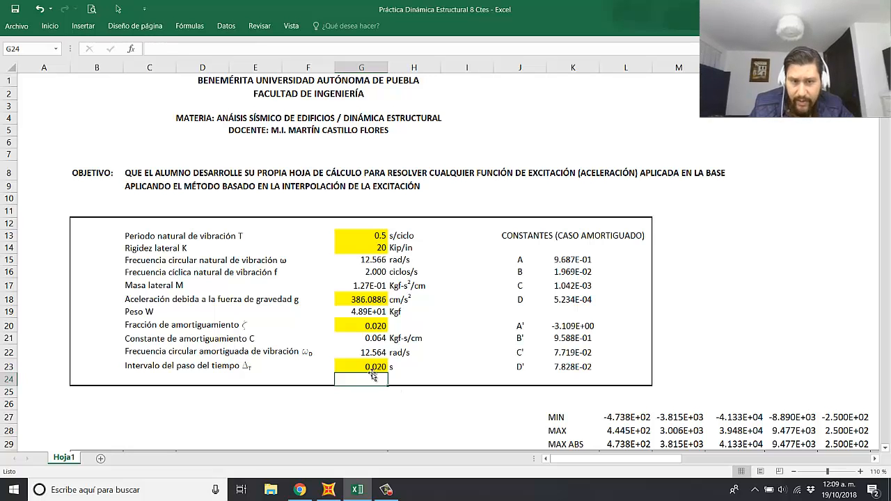
pyautogui.click(375, 366)
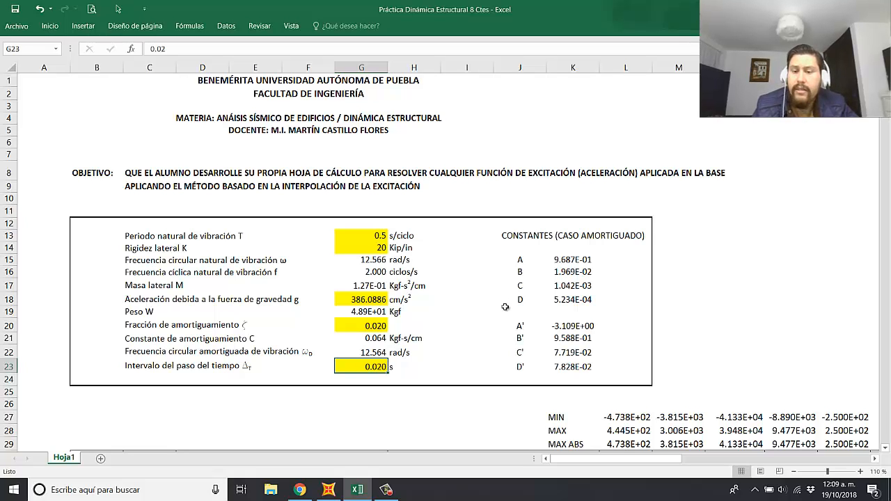
pyautogui.click(729, 298)
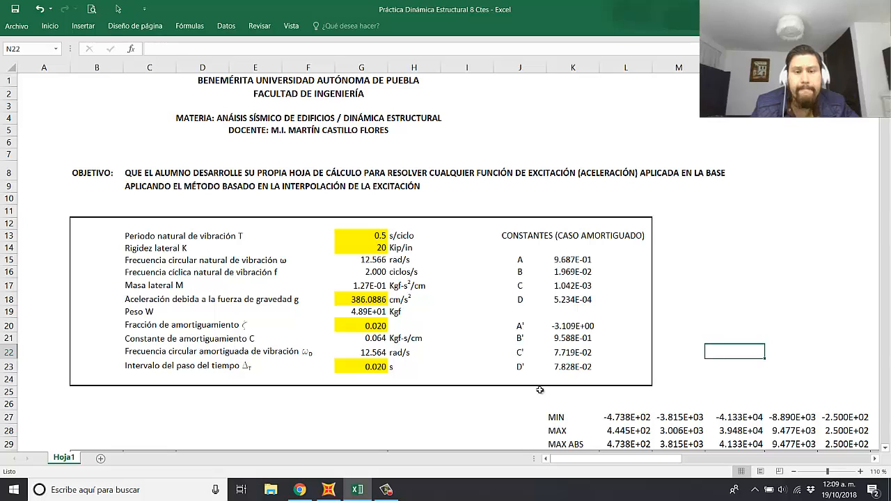
pyautogui.click(401, 419)
pyautogui.click(666, 259)
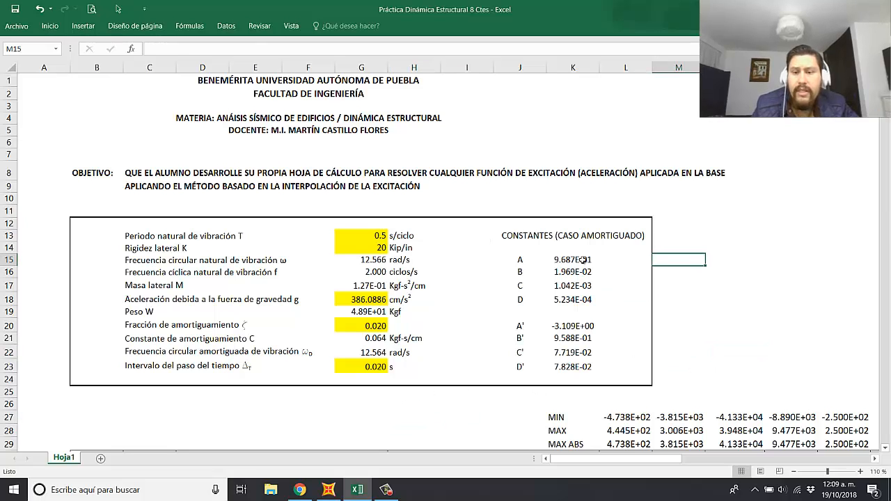
pyautogui.moveTo(624, 462); pyautogui.dragTo(623, 461)
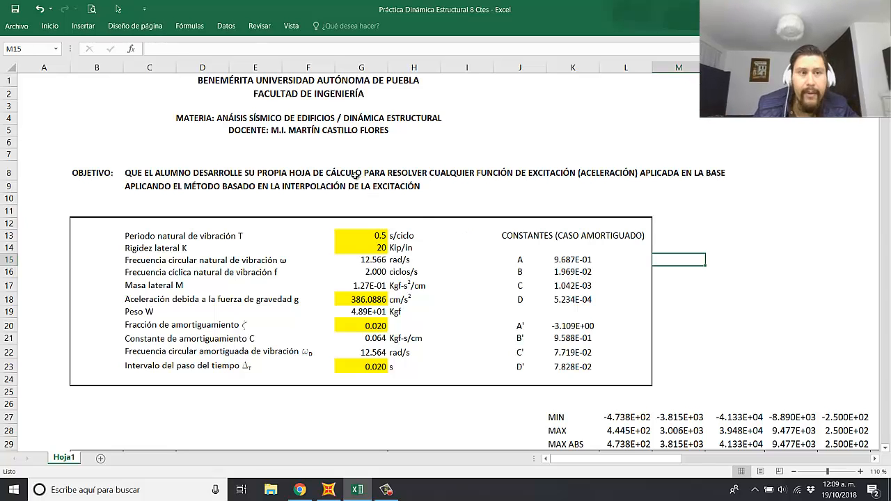
# Step: Save a copy of the workbook to the Escritorio folder as "Práctica Dinámica Estructural 8 Ctes BASE"
pyautogui.click(19, 26)
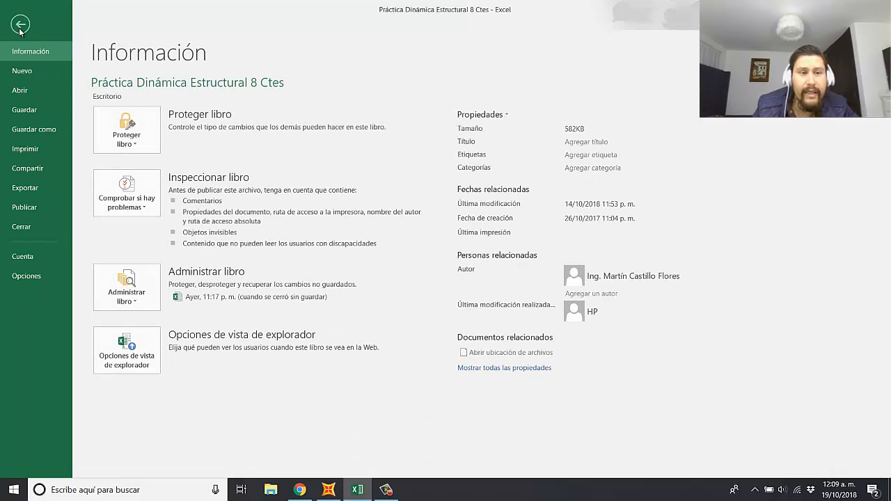
pyautogui.click(38, 128)
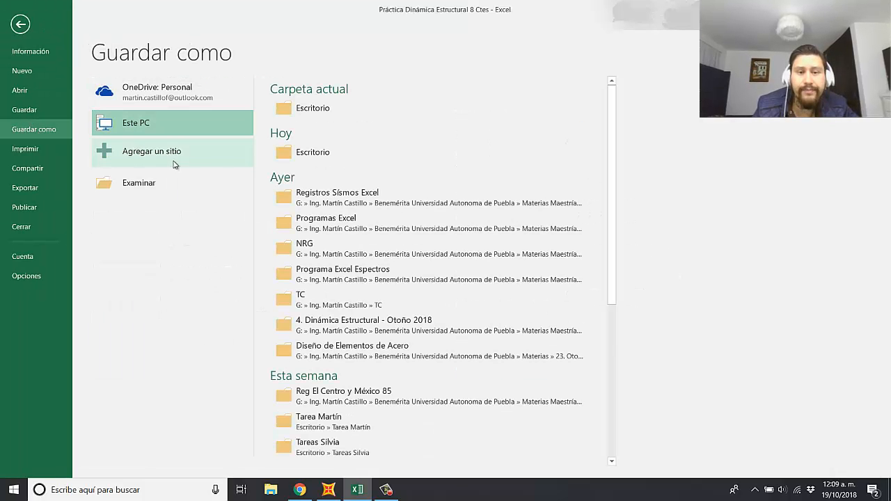
pyautogui.click(323, 153)
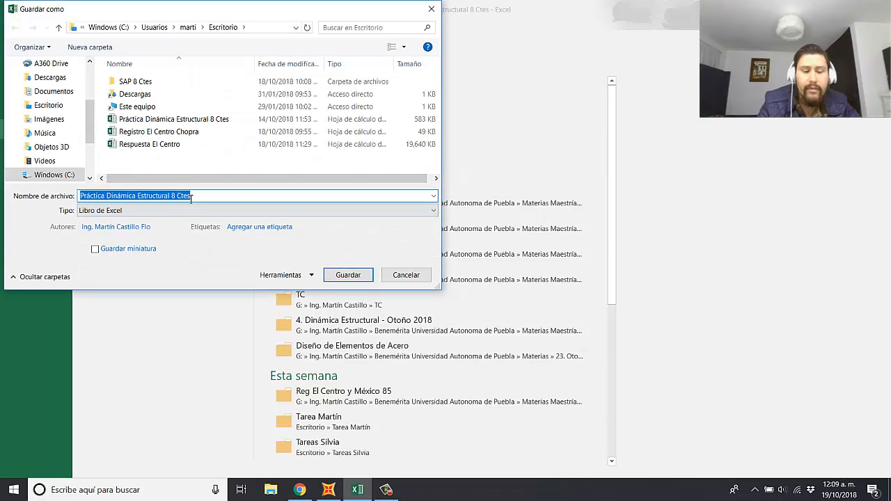
pyautogui.click(240, 197)
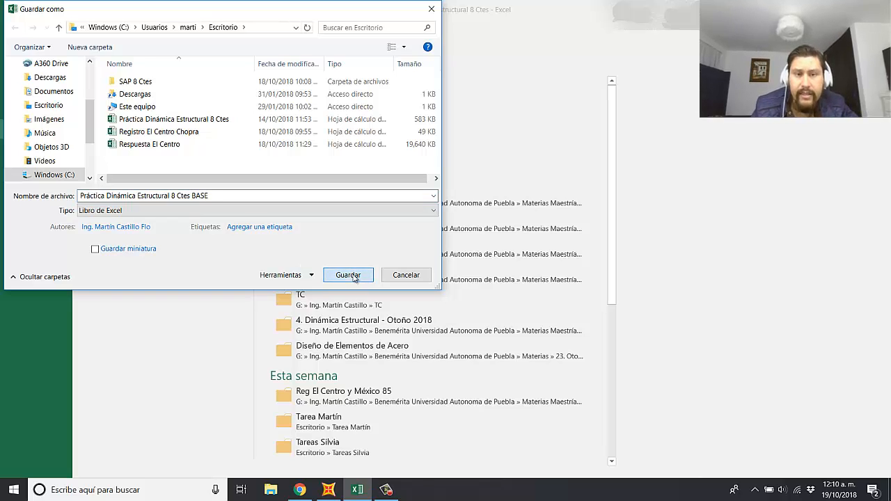
pyautogui.click(348, 275)
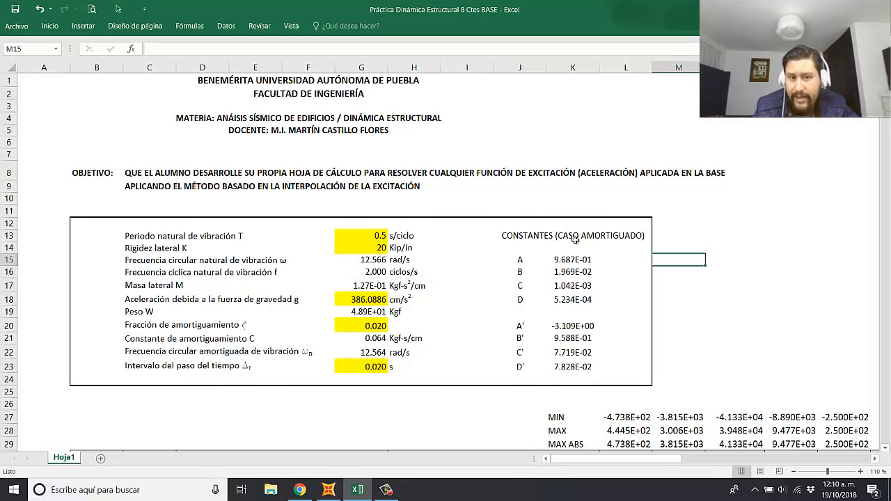
pyautogui.click(711, 212)
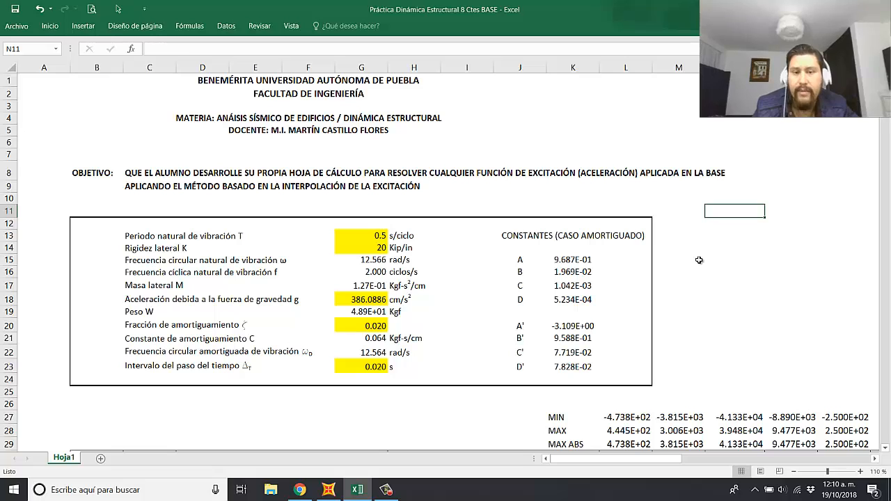
pyautogui.click(725, 281)
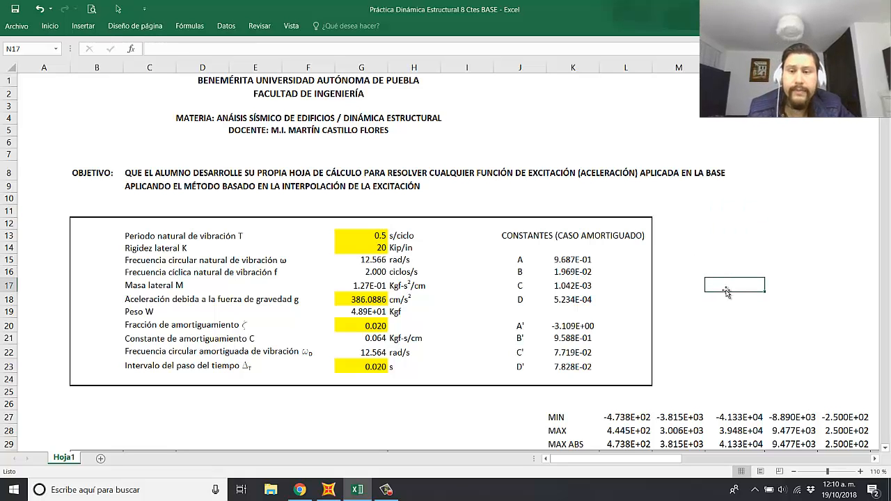
pyautogui.click(725, 228)
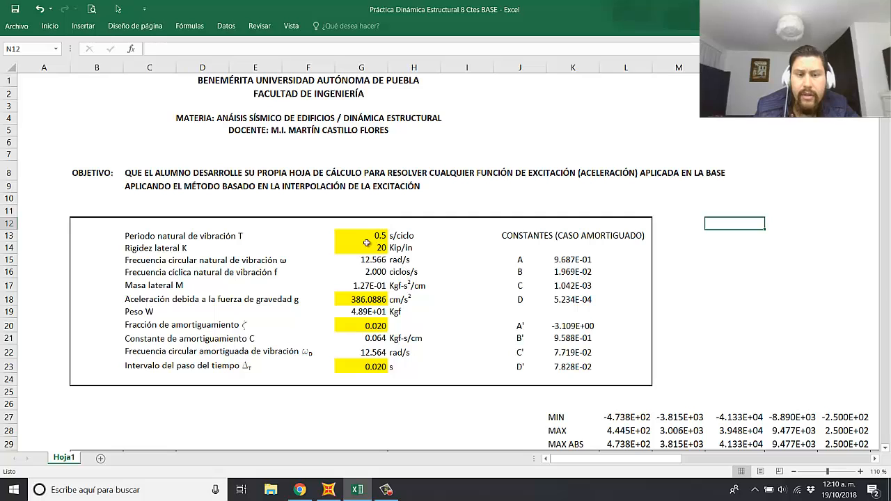
pyautogui.click(449, 286)
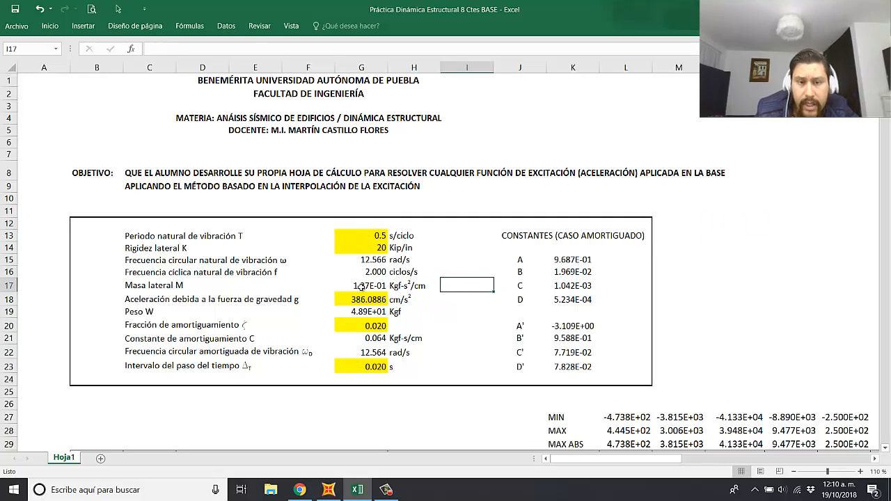
# Step: Change the unit of the lateral mass M in H17 to Kip-s²/in, keeping the superscript
pyautogui.doubleClick(402, 286)
pyautogui.press('BackSpace')
pyautogui.press('BackSpace')
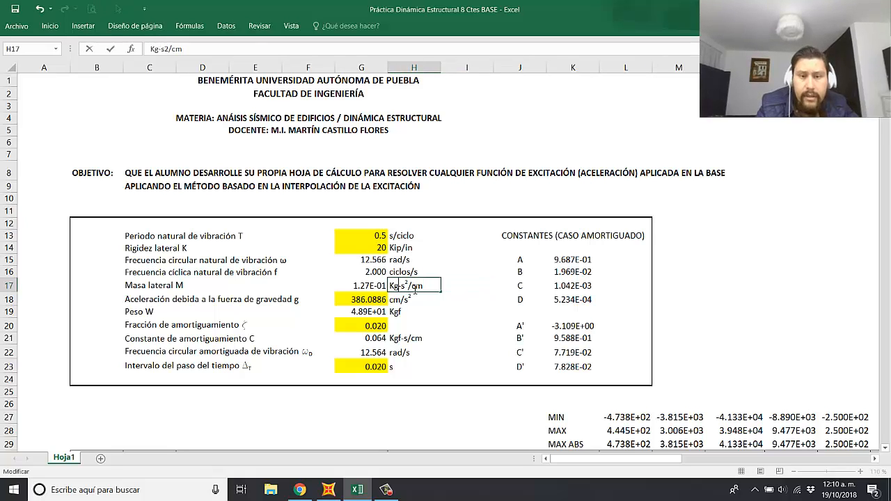
pyautogui.write('ip')
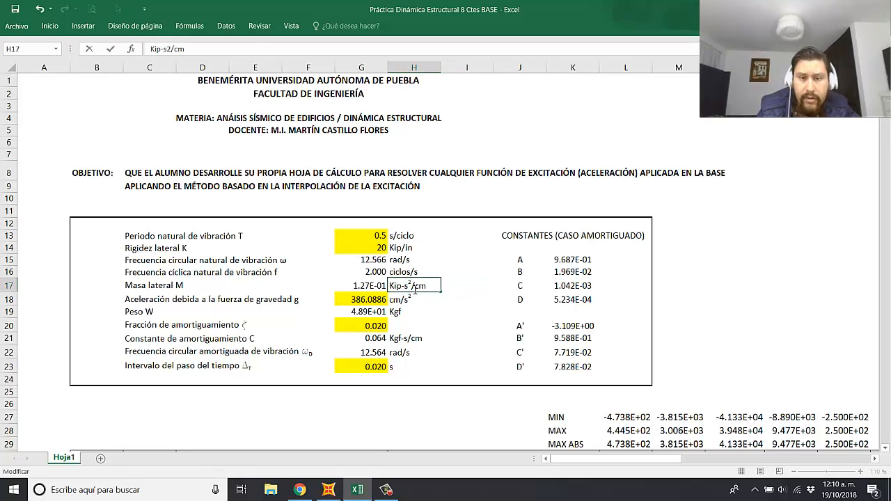
pyautogui.press('BackSpace')
pyautogui.press('BackSpace')
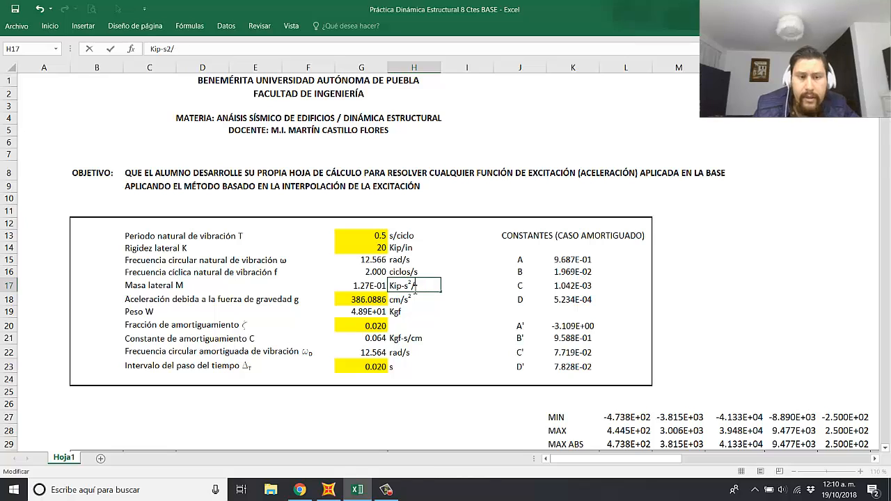
pyautogui.write('in')
pyautogui.click(426, 330)
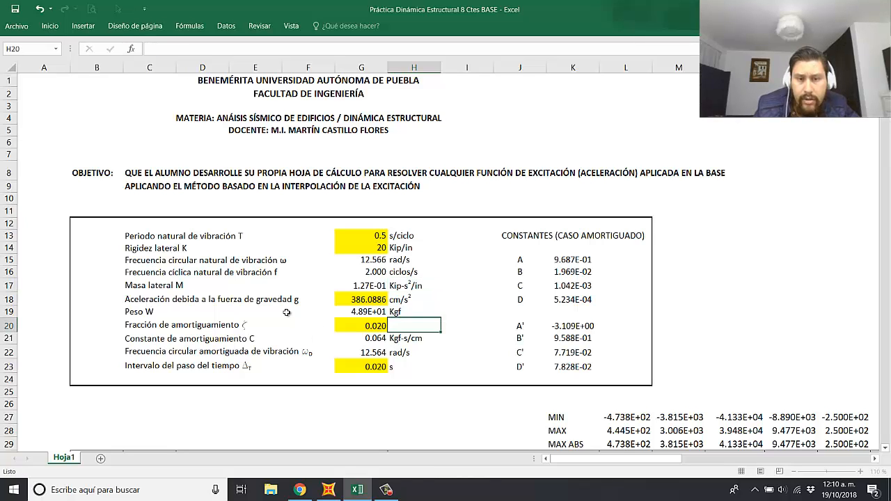
# Step: Change the gravity unit in H18 to in/s² and the weight unit in H19 to Kip
pyautogui.doubleClick(400, 300)
pyautogui.press('BackSpace')
pyautogui.press('BackSpace')
pyautogui.write('in')
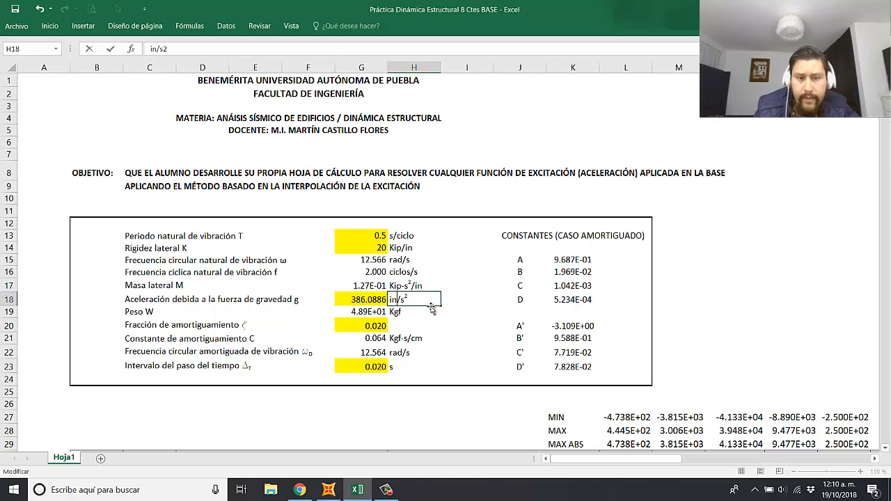
pyautogui.click(432, 309)
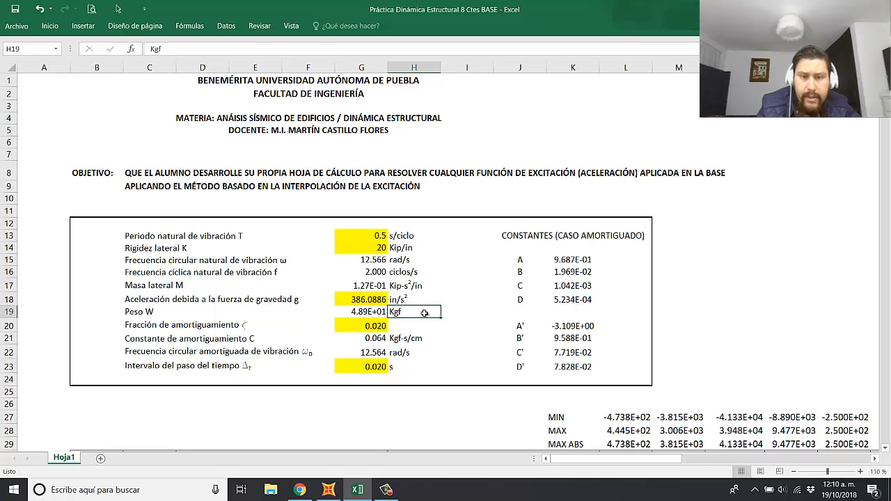
pyautogui.write('Kip')
pyautogui.press('Return')
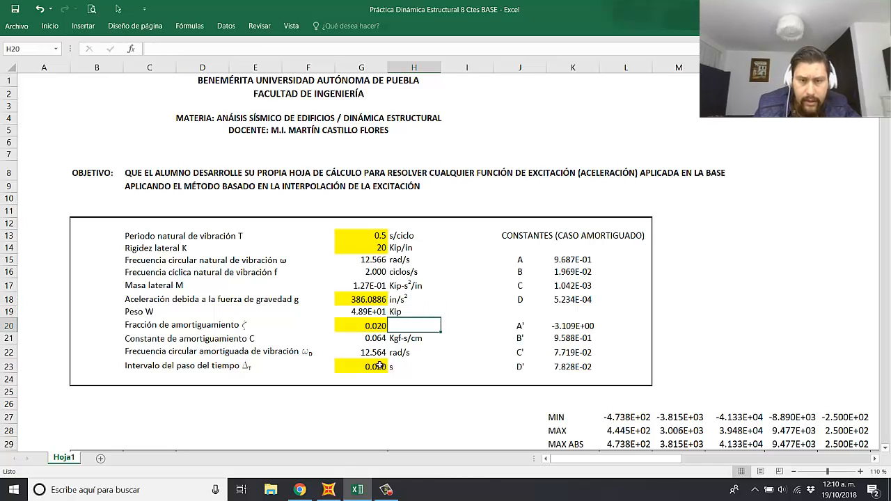
# Step: Change the unit of the damping constant C in H21 to Kip-s/in
pyautogui.doubleClick(402, 341)
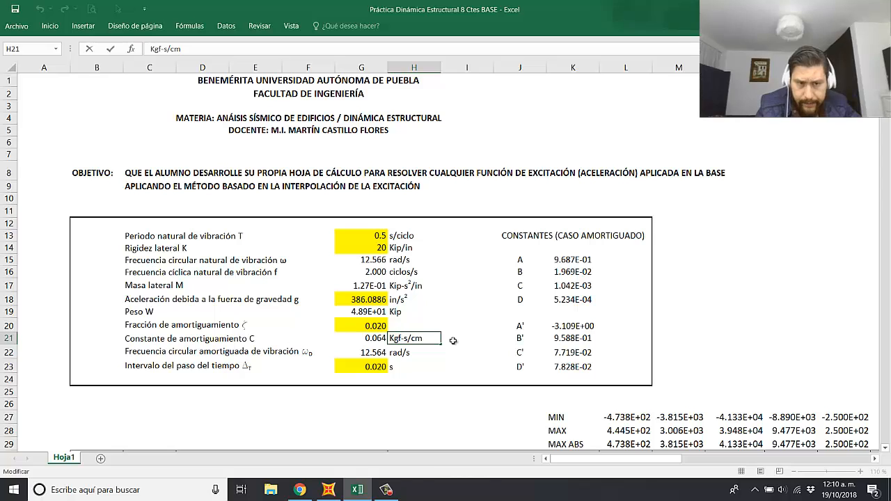
pyautogui.press('BackSpace')
pyautogui.press('BackSpace')
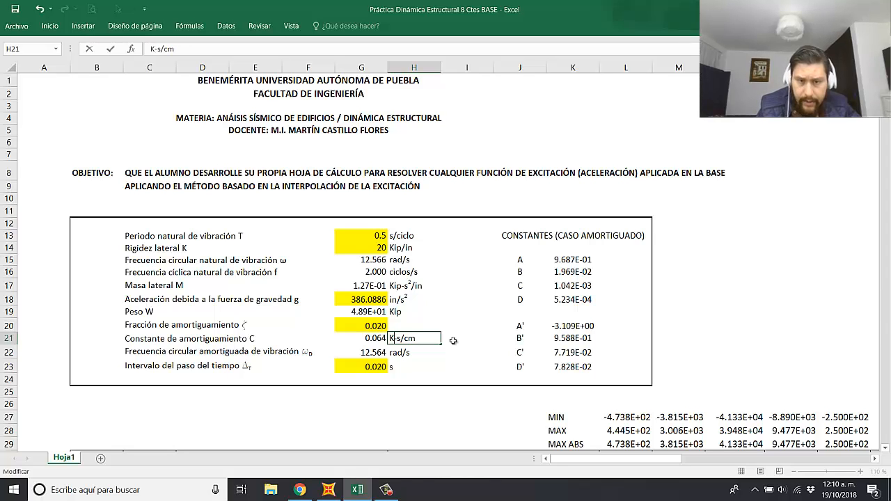
pyautogui.write('ip')
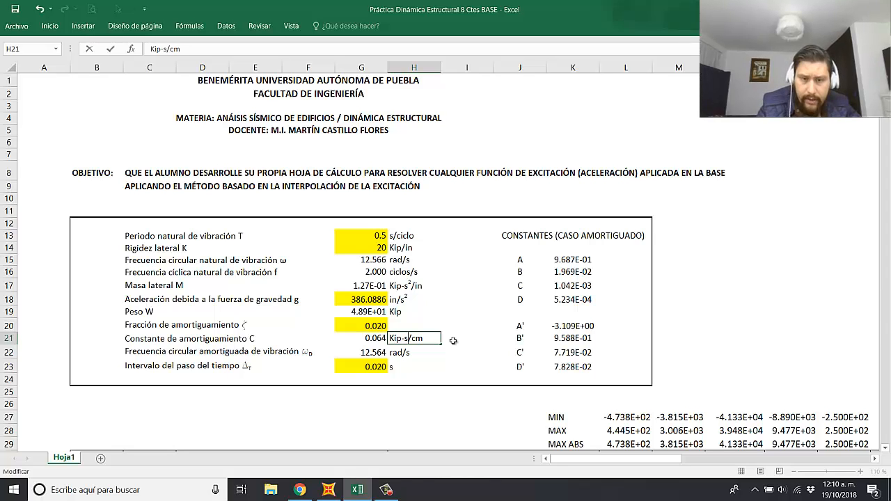
pyautogui.press('BackSpace')
pyautogui.press('BackSpace')
pyautogui.press('Return')
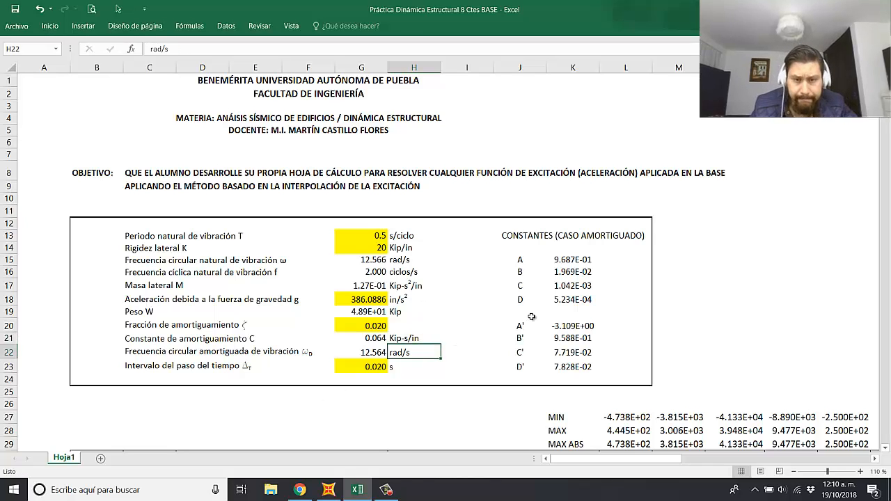
pyautogui.click(698, 287)
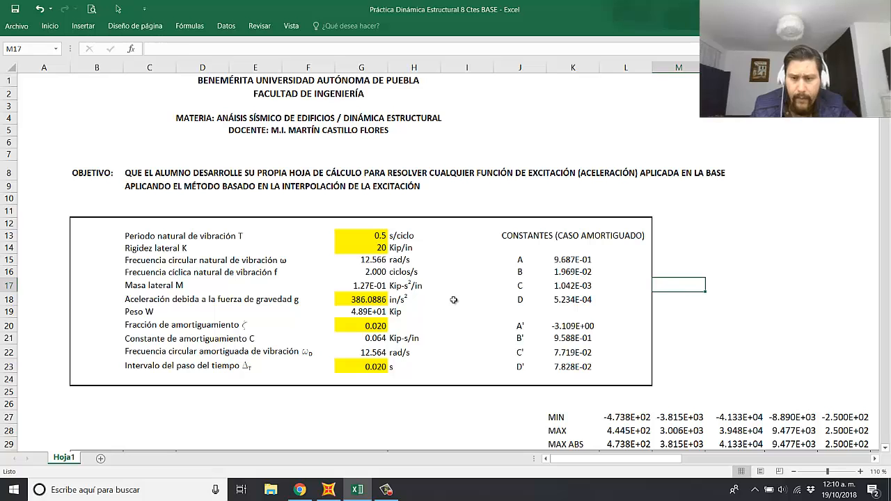
pyautogui.scroll(-3, 508, 331)
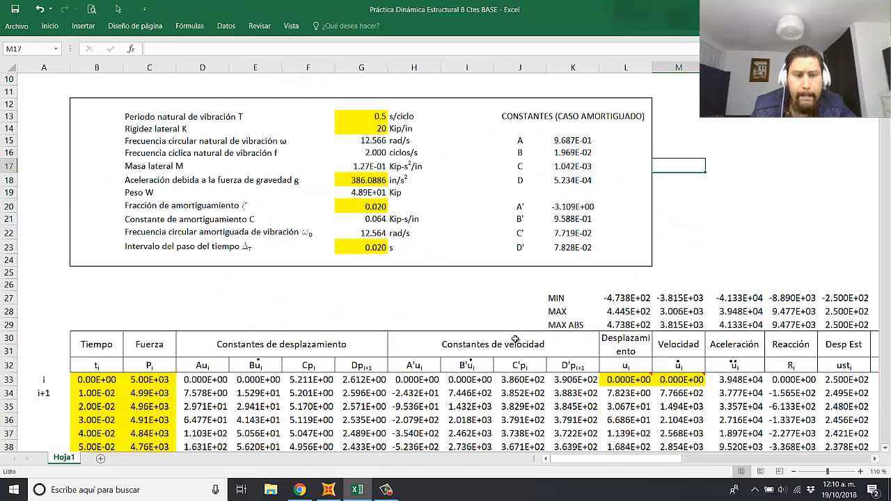
pyautogui.click(368, 311)
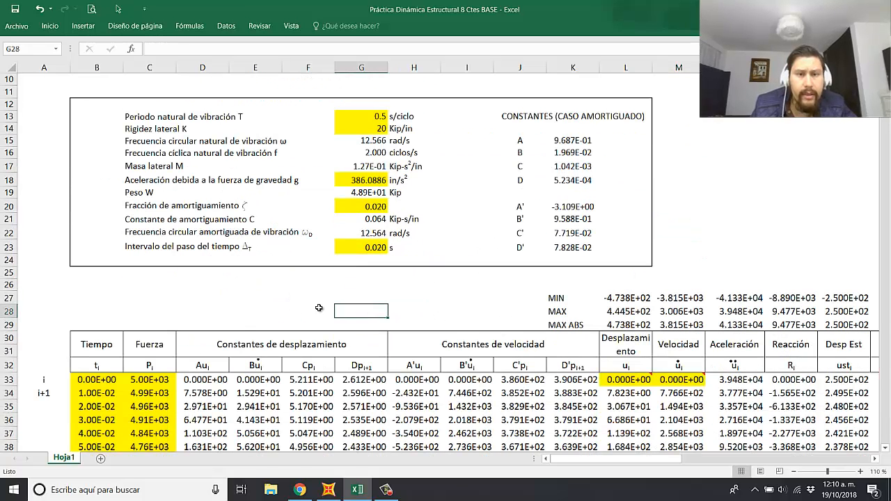
pyautogui.click(250, 311)
pyautogui.click(361, 285)
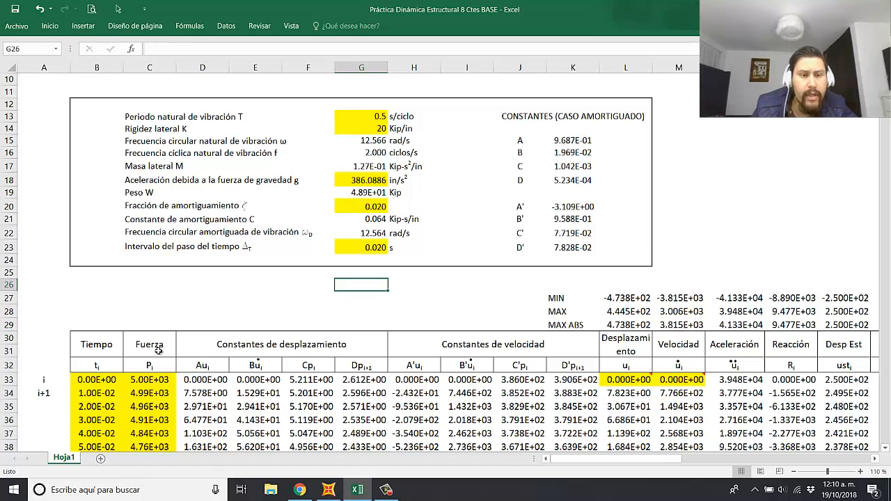
# Step: Insert a blank column C between the Tiempo and Fuerza columns
pyautogui.click(149, 67)
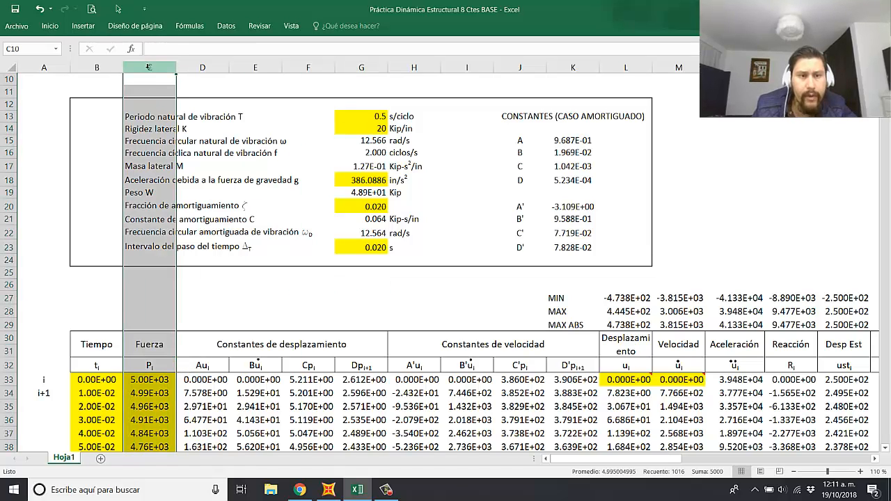
pyautogui.rightClick(154, 65)
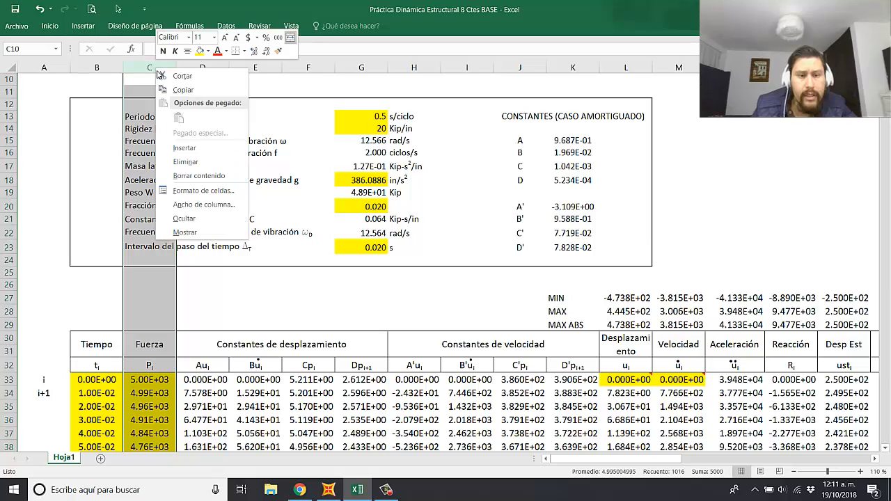
pyautogui.click(193, 151)
pyautogui.click(251, 324)
# Step: Copy the Tiempo header block with its tᵢ symbol from column B into the new column, starting at C30
pyautogui.scroll(-1, 142, 318)
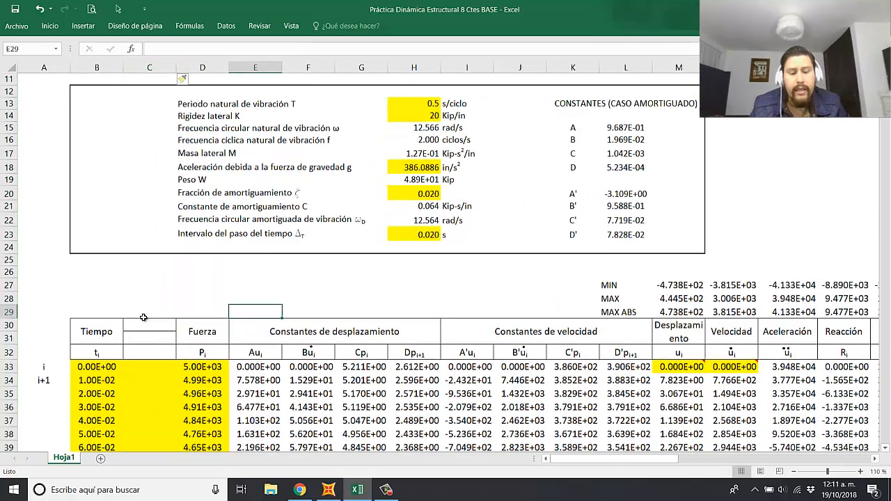
pyautogui.scroll(-2, 143, 317)
pyautogui.moveTo(110, 272); pyautogui.dragTo(108, 291)
pyautogui.hotkey('ctrl', 'c')
pyautogui.click(146, 263)
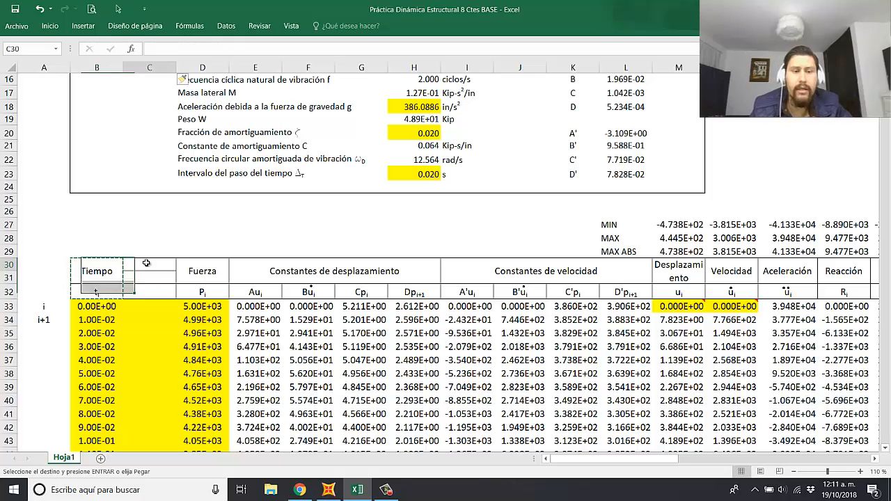
pyautogui.press('Return')
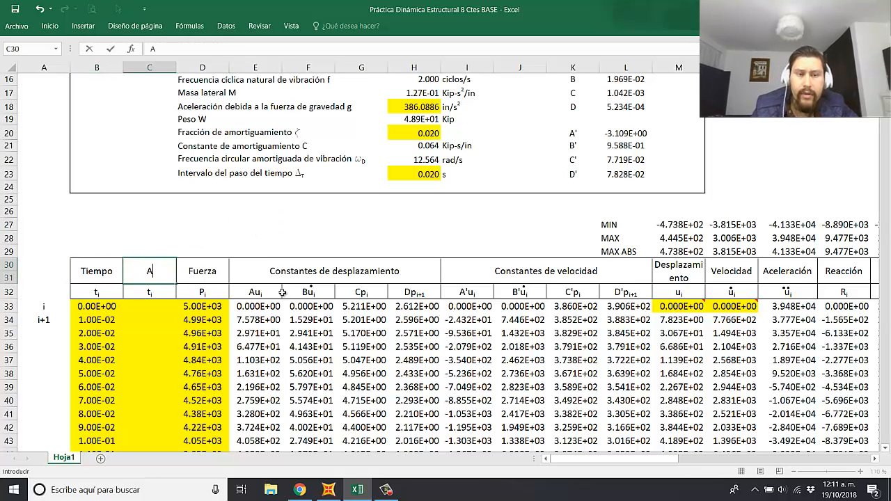
pyautogui.click(336, 222)
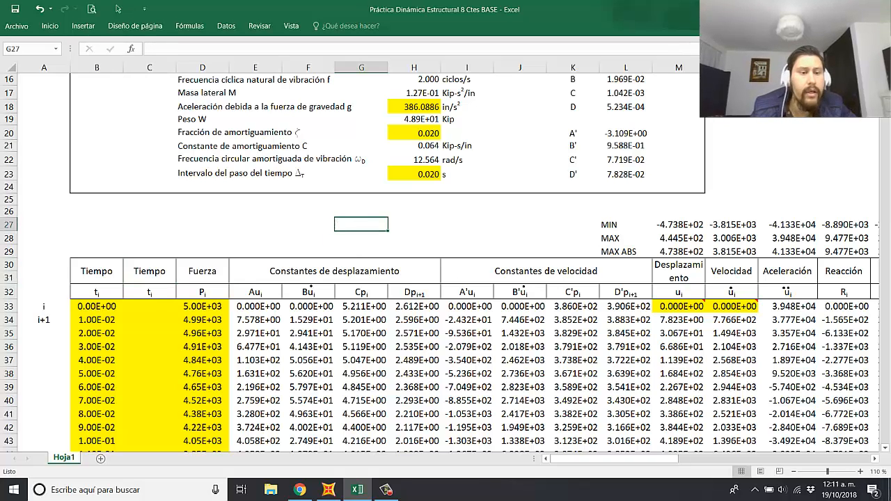
# Step: Go to the desktop and open the "Registro El Centro Chopra" workbook with the seismic acceleration record
pyautogui.click(890, 490)
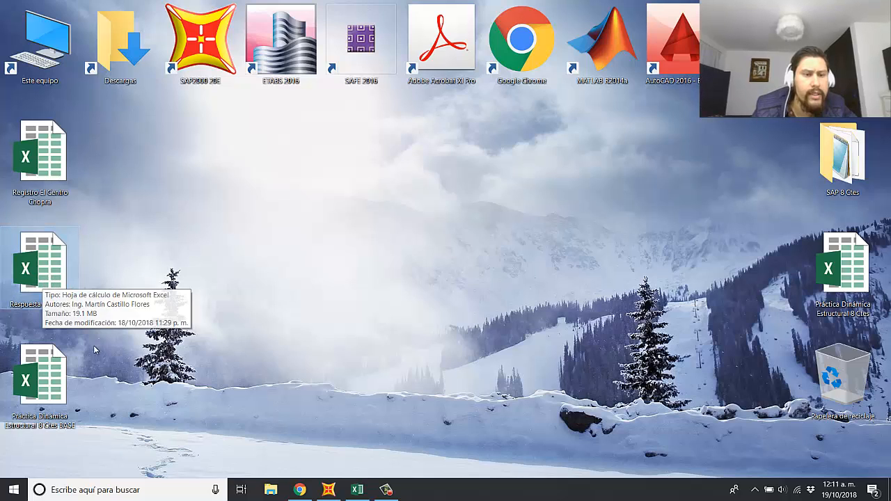
pyautogui.click(40, 306)
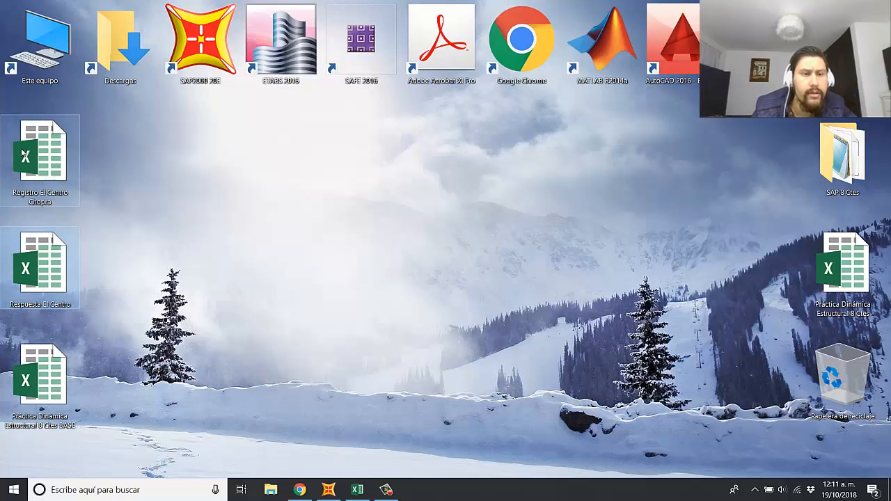
pyautogui.click(49, 146)
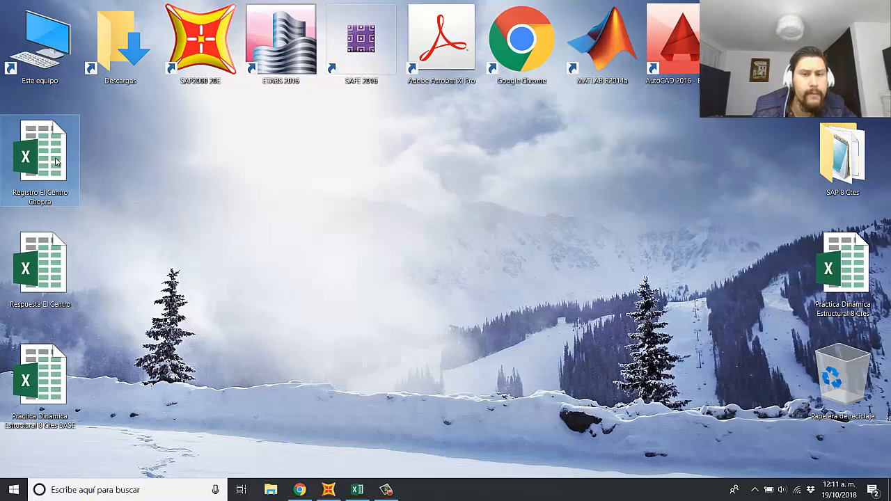
pyautogui.doubleClick(57, 161)
pyautogui.click(301, 288)
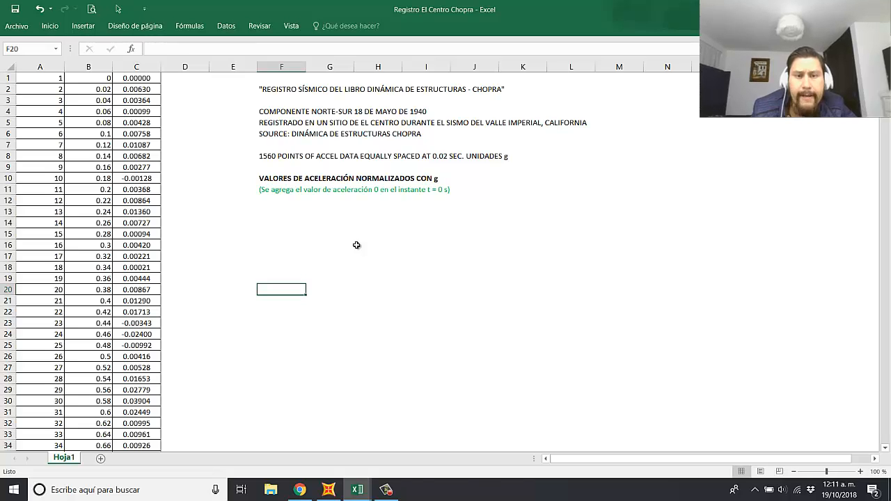
pyautogui.click(458, 268)
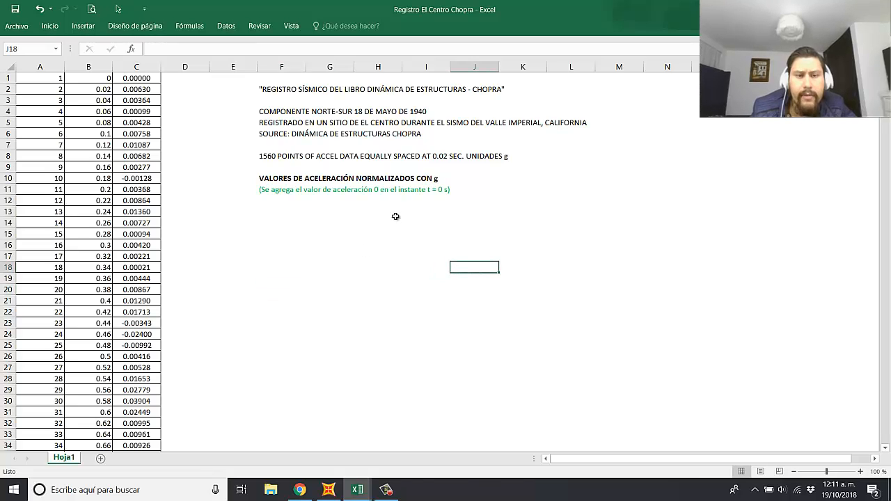
# Step: Examine the record's notes on point count, time step and units, and its first time and acceleration rows
pyautogui.click(270, 153)
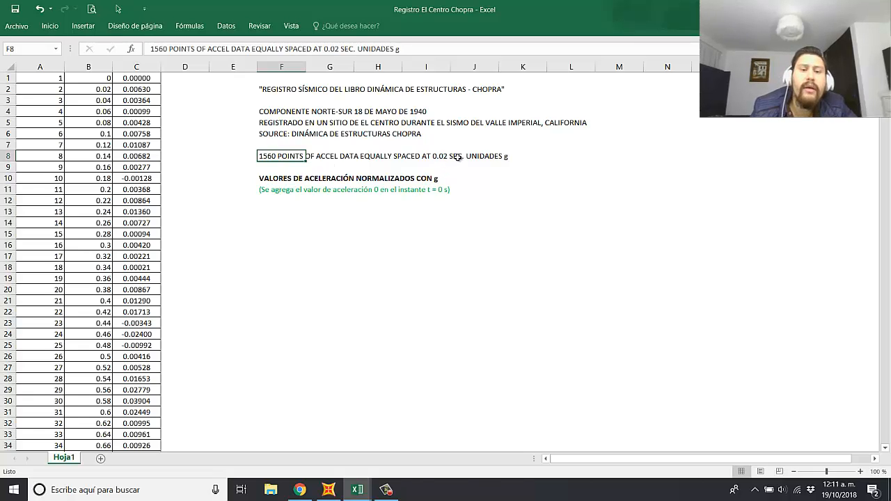
pyautogui.click(405, 256)
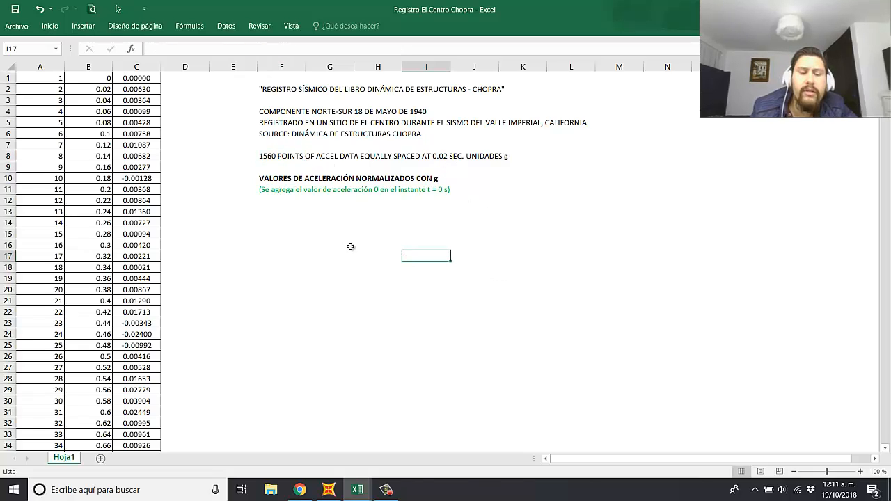
pyautogui.click(244, 145)
pyautogui.moveTo(98, 78); pyautogui.dragTo(128, 76)
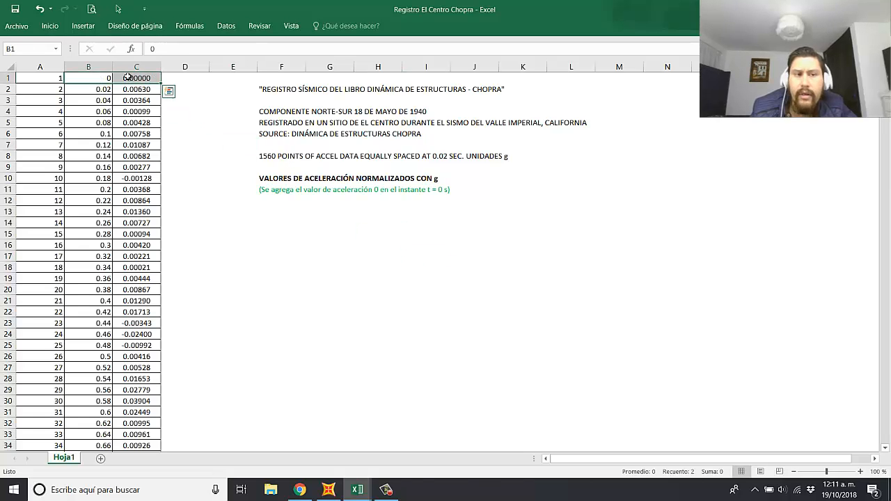
pyautogui.click(110, 91)
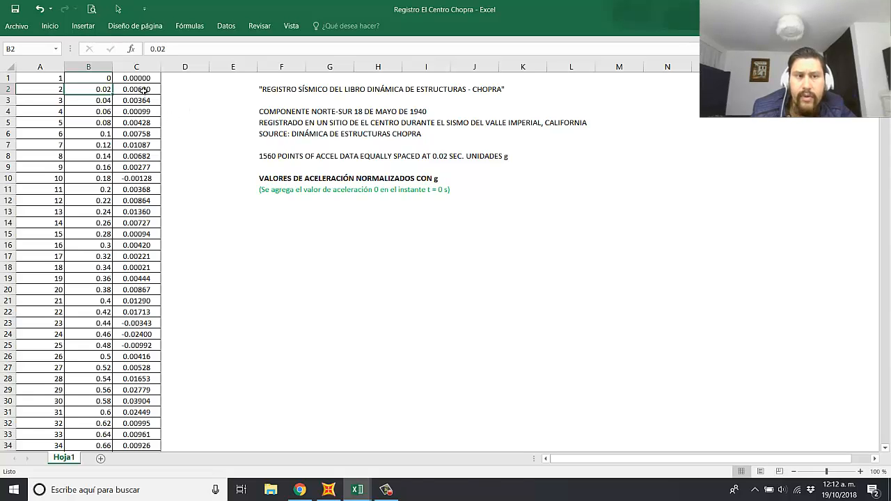
pyautogui.click(143, 91)
pyautogui.click(103, 91)
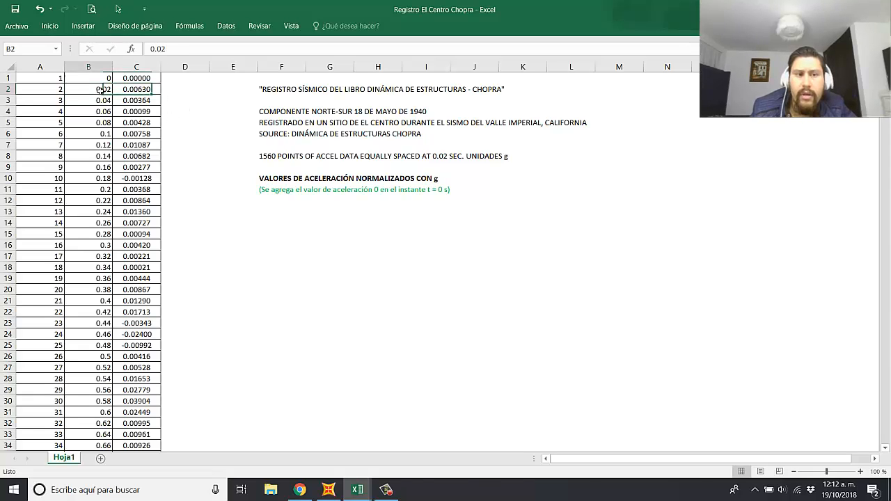
pyautogui.click(177, 102)
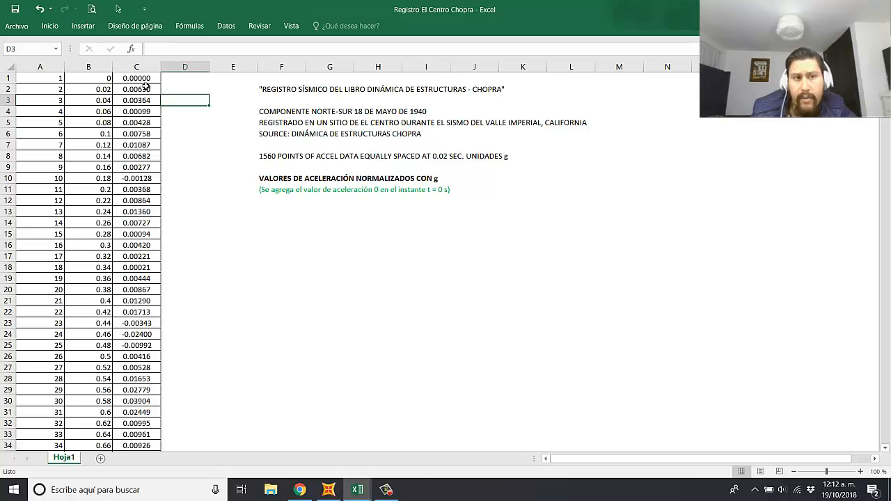
pyautogui.click(109, 77)
pyautogui.click(141, 78)
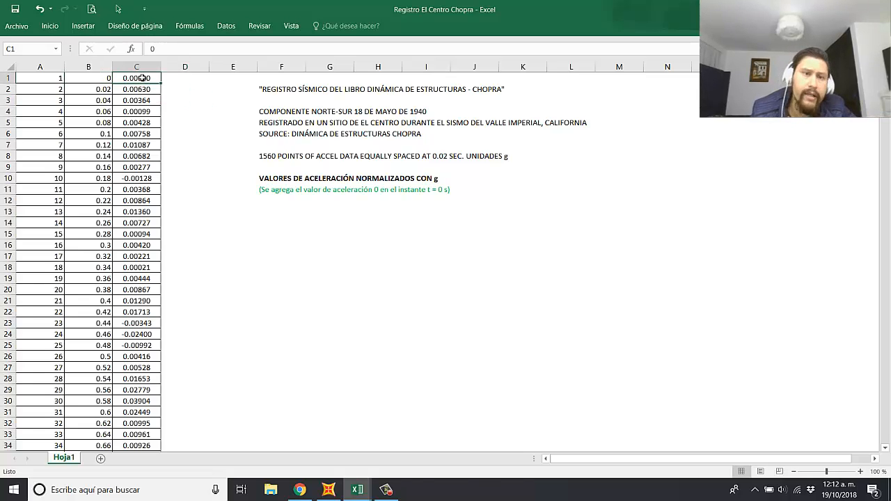
pyautogui.moveTo(103, 78); pyautogui.dragTo(125, 78)
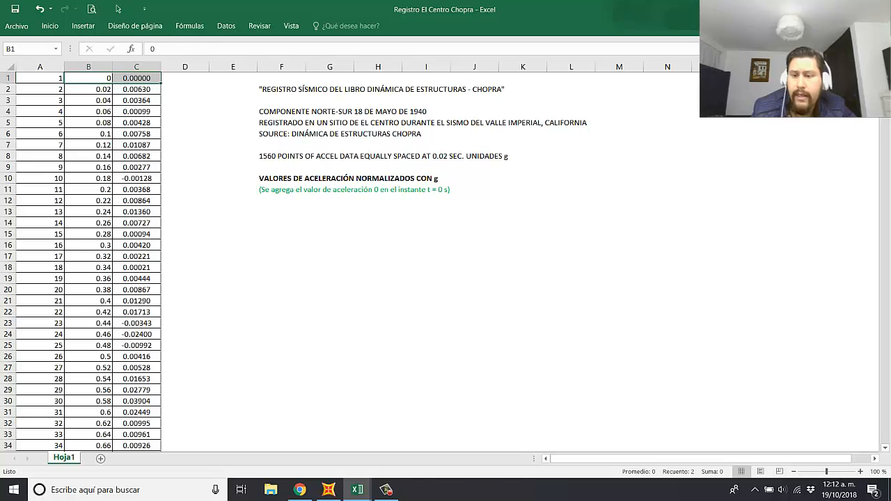
# Step: Examine the last row of the seismic record for its final point number, time and acceleration, and return to the start
pyautogui.moveTo(884, 81); pyautogui.dragTo(886, 444)
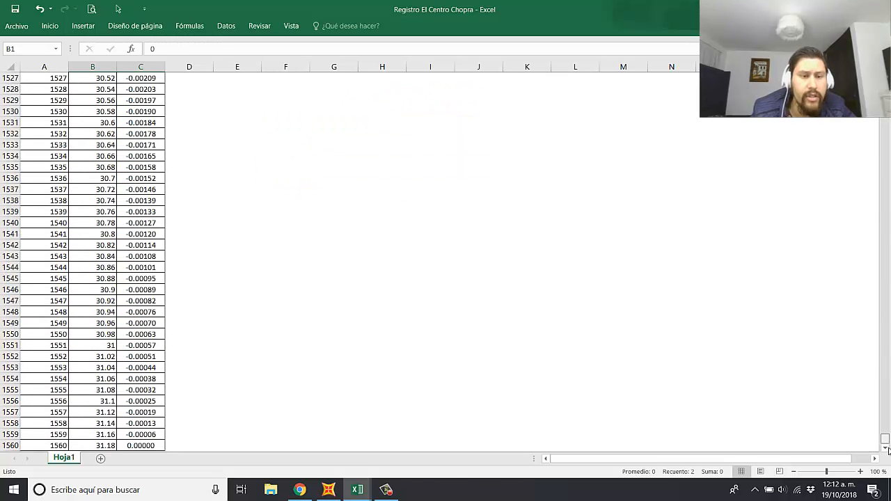
pyautogui.scroll(-4, 327, 331)
pyautogui.click(58, 311)
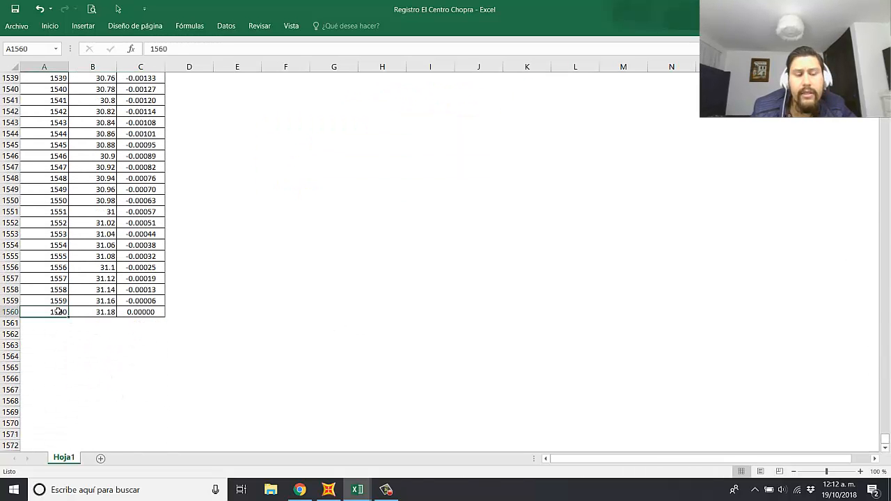
pyautogui.click(217, 320)
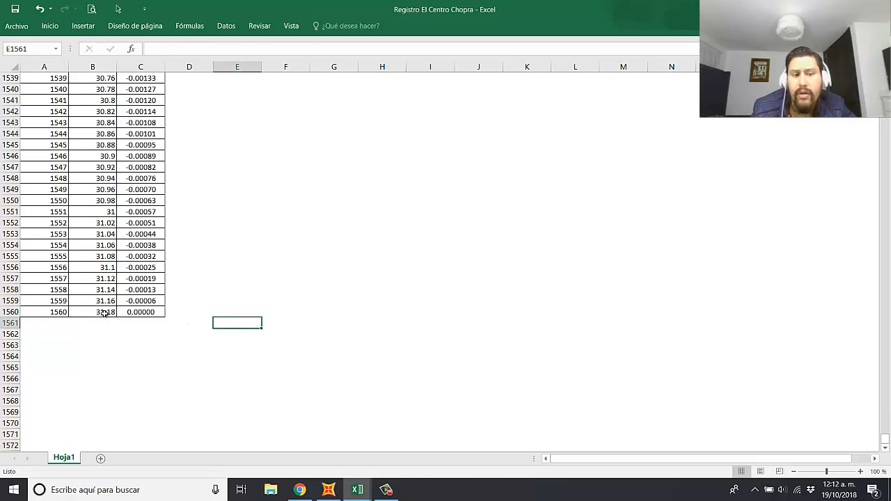
pyautogui.moveTo(104, 313); pyautogui.dragTo(132, 313)
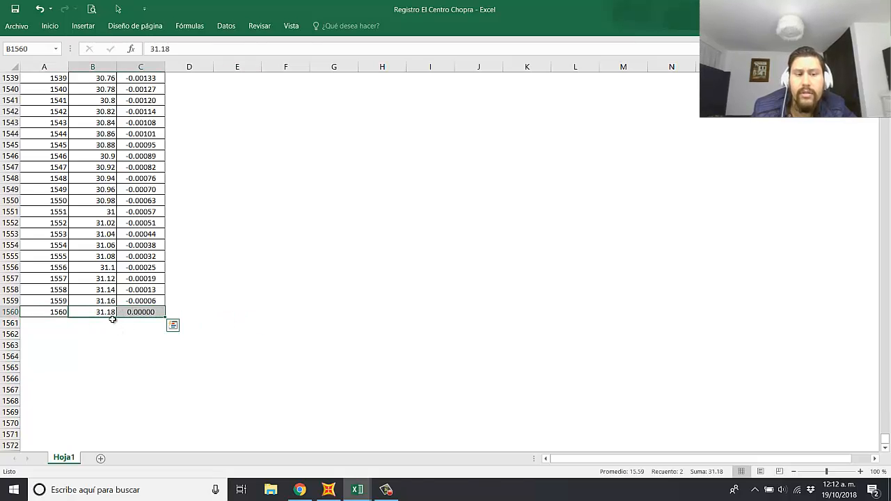
pyautogui.click(283, 335)
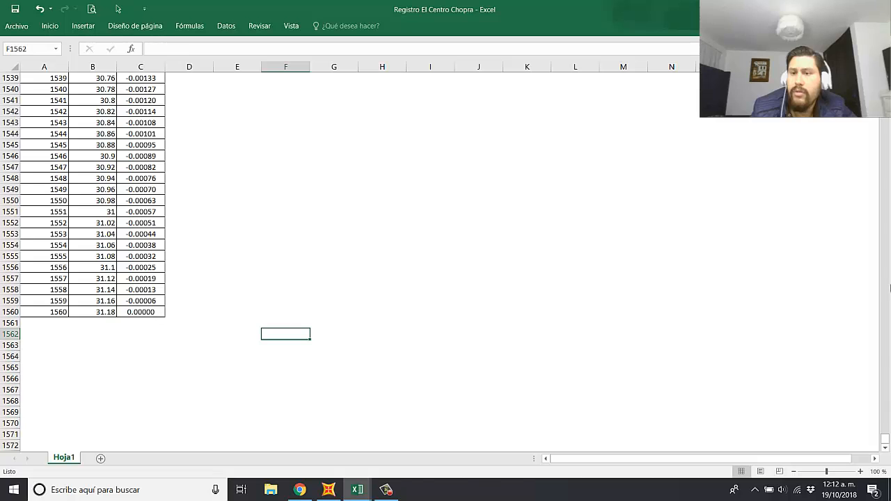
pyautogui.moveTo(886, 441); pyautogui.dragTo(886, 75)
pyautogui.click(439, 309)
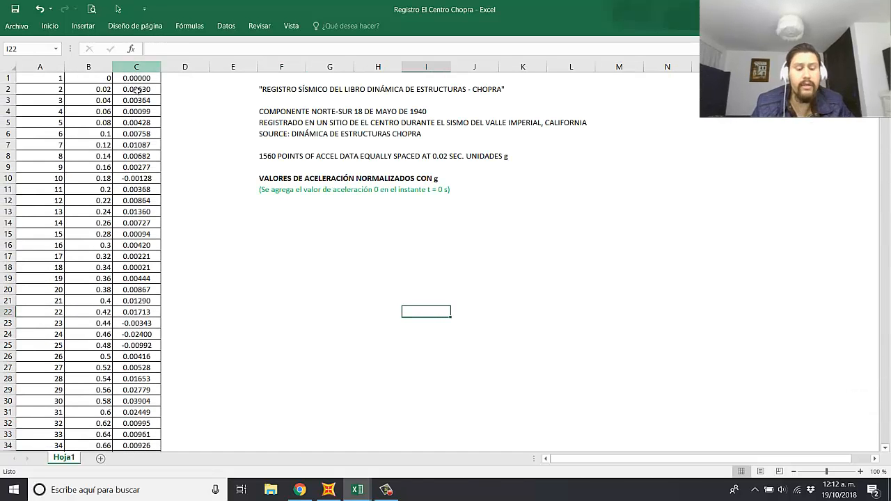
# Step: Copy the record's full time and acceleration data from columns B and C, rows 1 to 1560
pyautogui.click(98, 76)
pyautogui.hotkey('shift', 'Right')
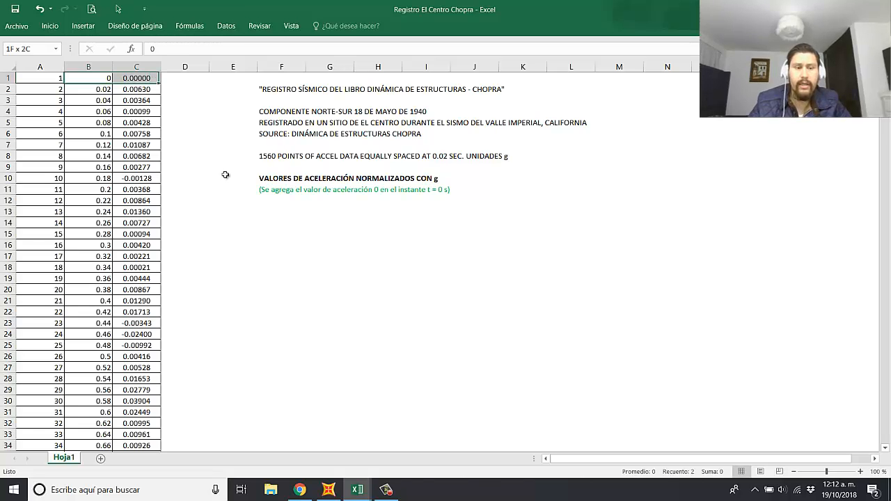
pyautogui.hotkey('ctrl', 'shift', 'Down')
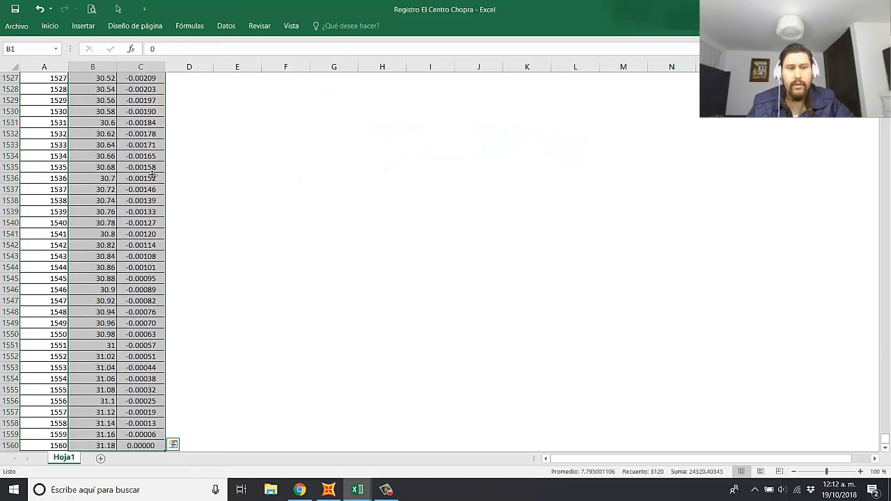
pyautogui.hotkey('ctrl', 'c')
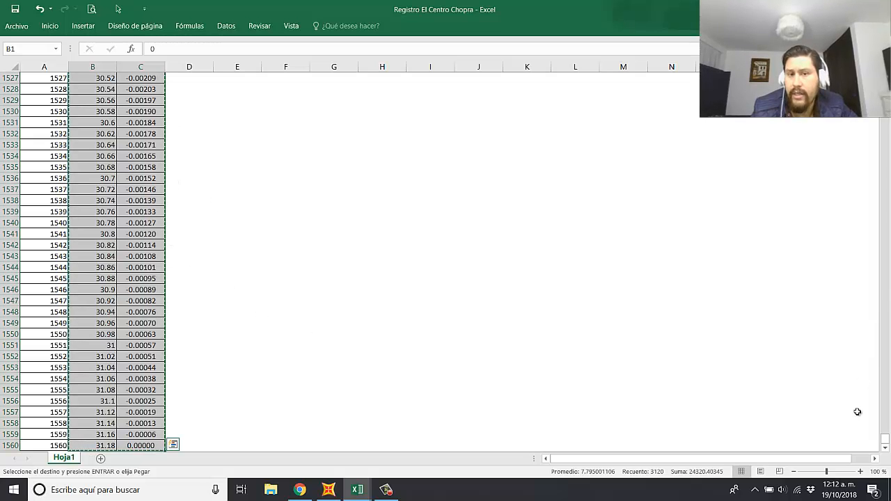
pyautogui.scroll(3, 887, 200)
pyautogui.moveTo(887, 200); pyautogui.dragTo(887, 73)
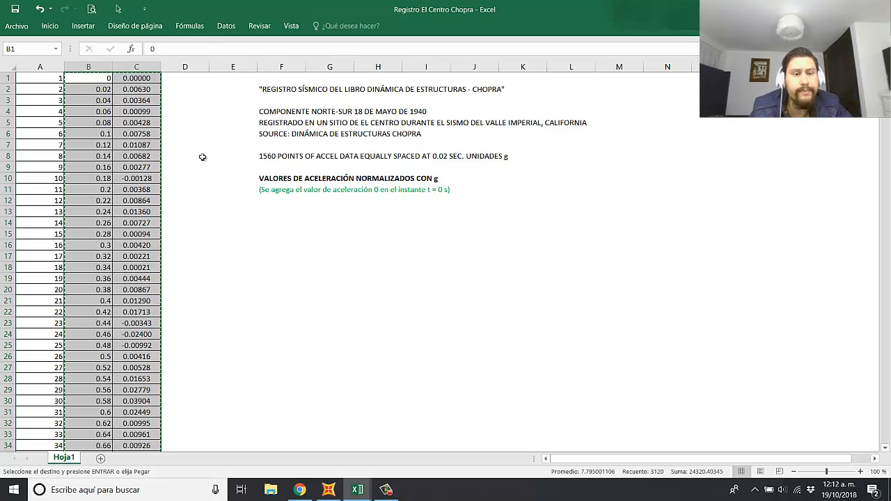
# Step: Switch to the "Práctica Dinámica Estructural 8 Ctes BASE" workbook and paste the copied record as values only, starting at B33
pyautogui.hotkey('alt', 'Tab')
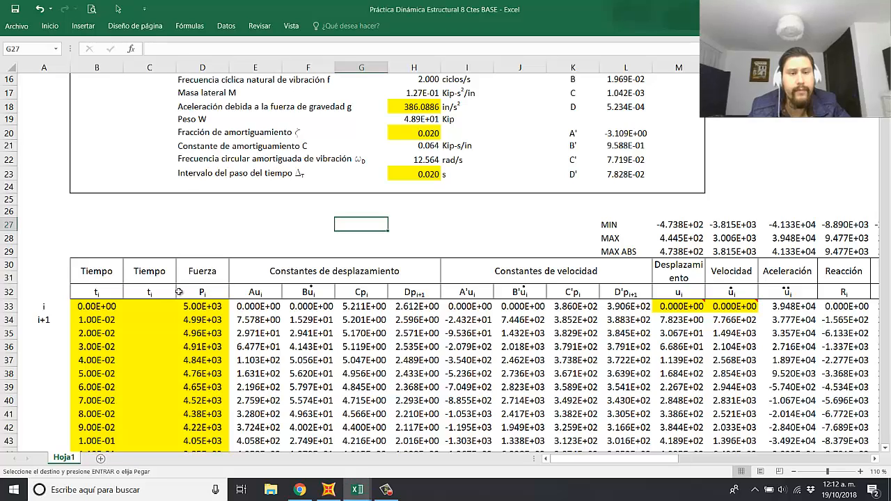
pyautogui.hotkey('alt', 'Tab')
pyautogui.hotkey('alt', 'Tab')
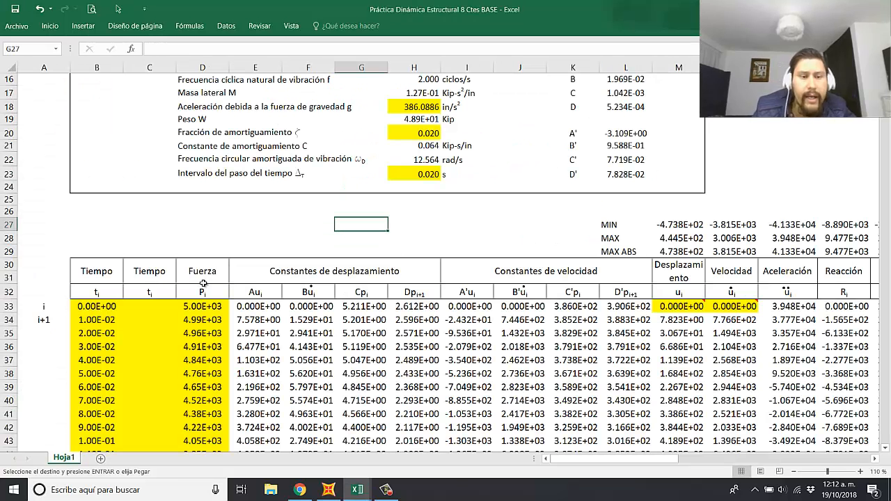
pyautogui.click(96, 306)
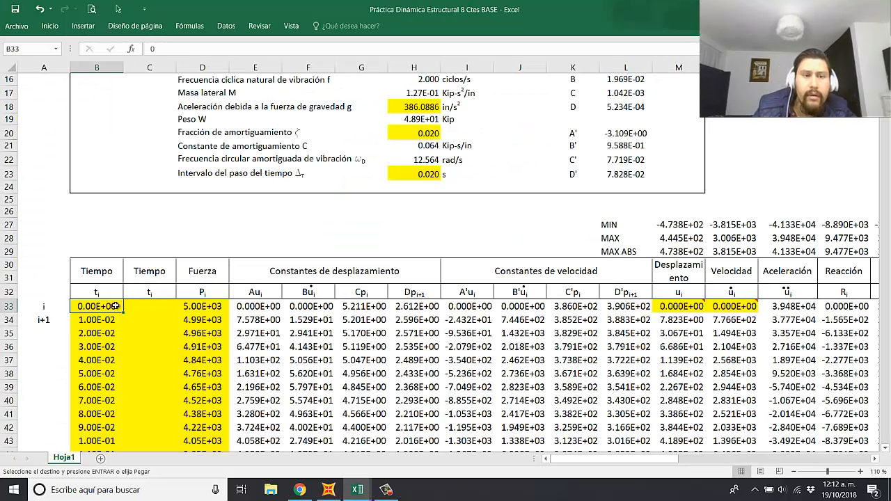
pyautogui.rightClick(97, 306)
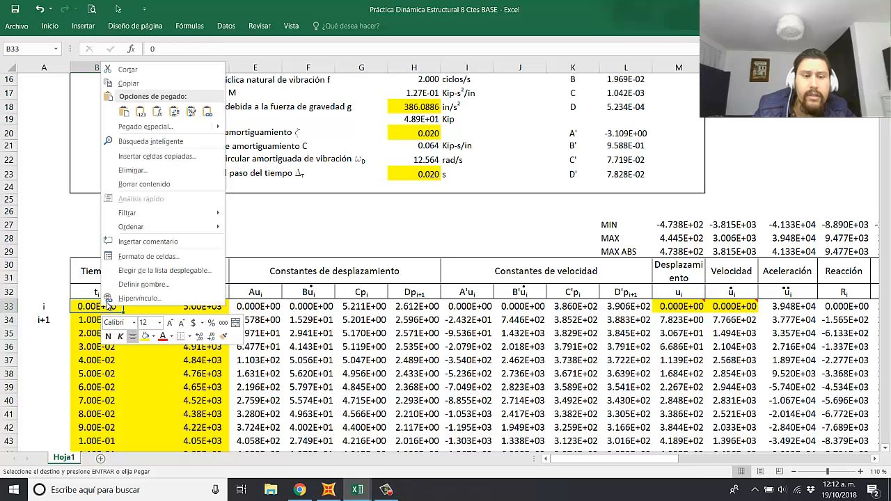
pyautogui.click(138, 115)
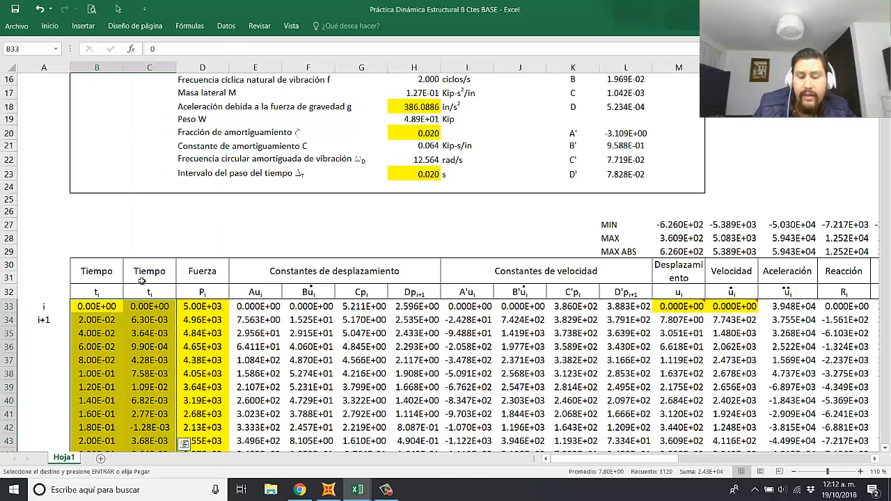
# Step: Change the column header in C30 to "Acel suelo norm"
pyautogui.click(148, 274)
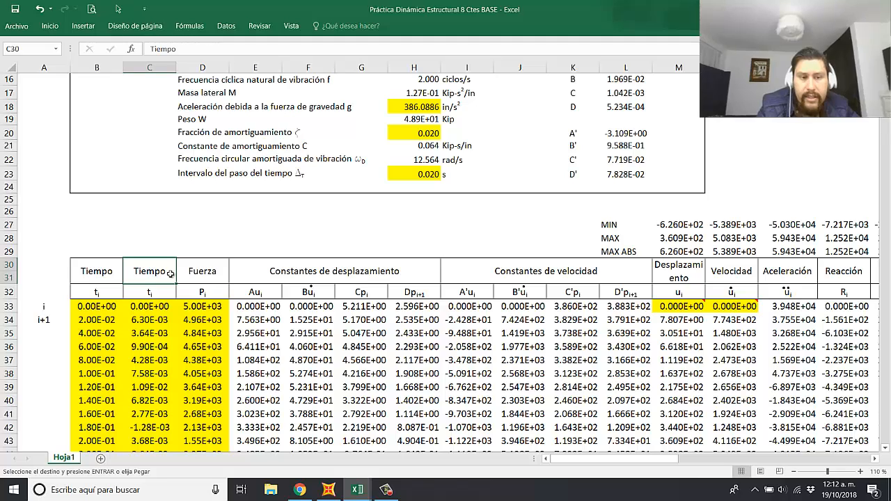
pyautogui.write('Acel')
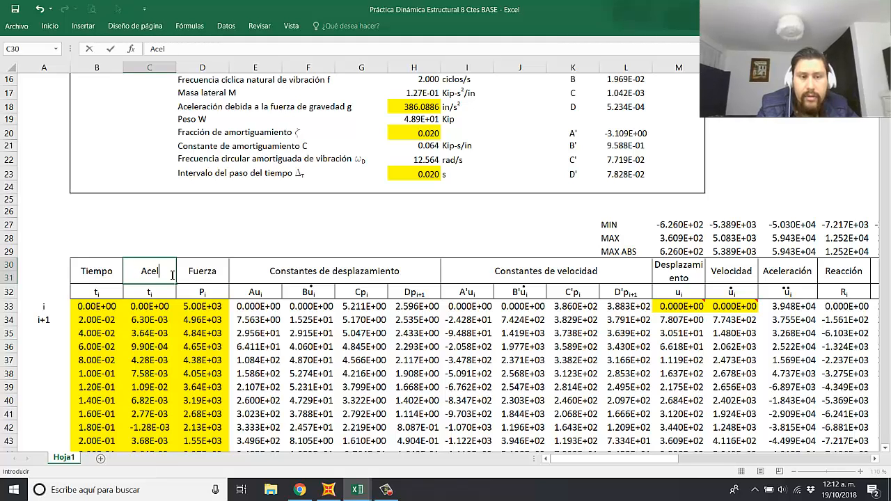
pyautogui.write(' suel')
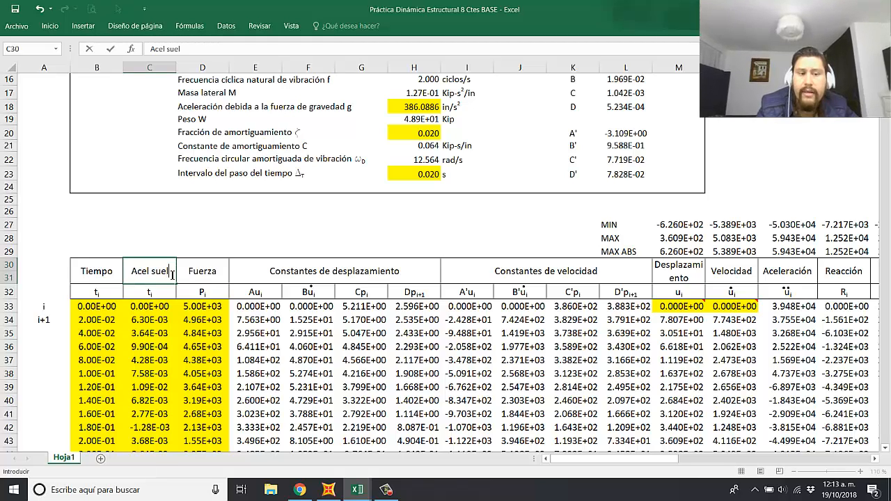
pyautogui.write('o norm')
pyautogui.press('Return')
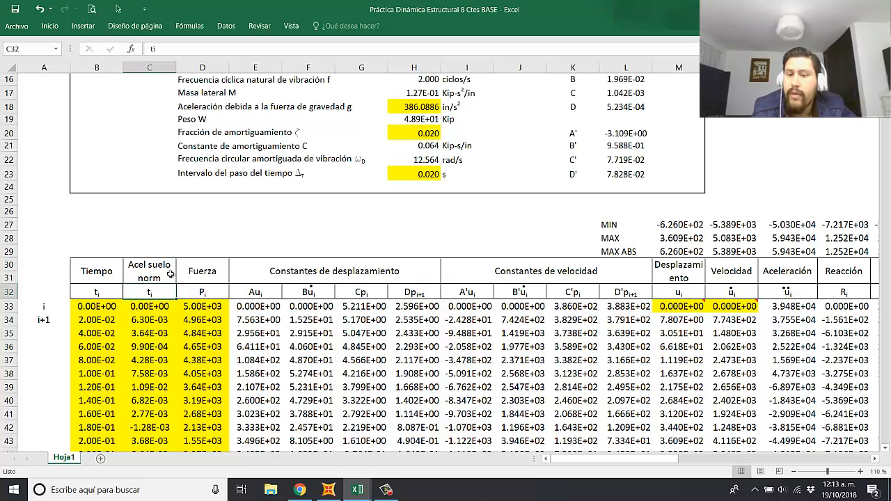
# Step: Copy the double-dotted uᵢ acceleration symbol from O32 into C32
pyautogui.click(801, 293)
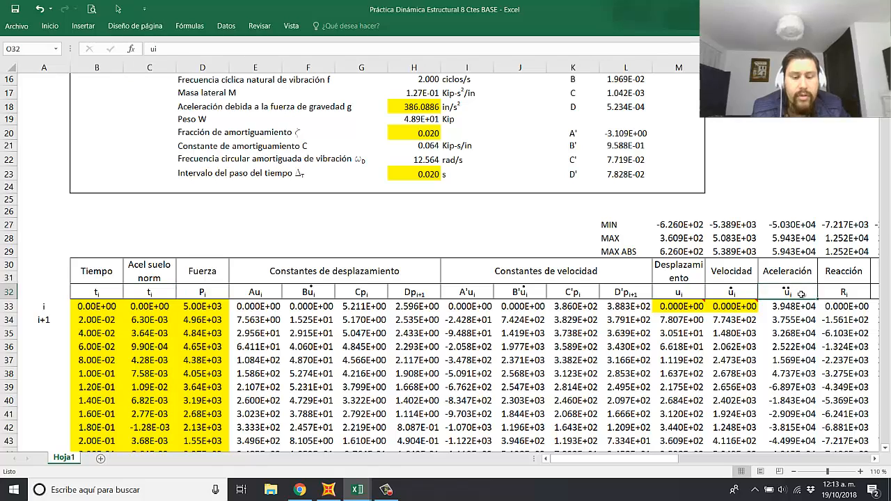
pyautogui.hotkey('ctrl', 'c')
pyautogui.click(161, 291)
pyautogui.hotkey('ctrl', 'v')
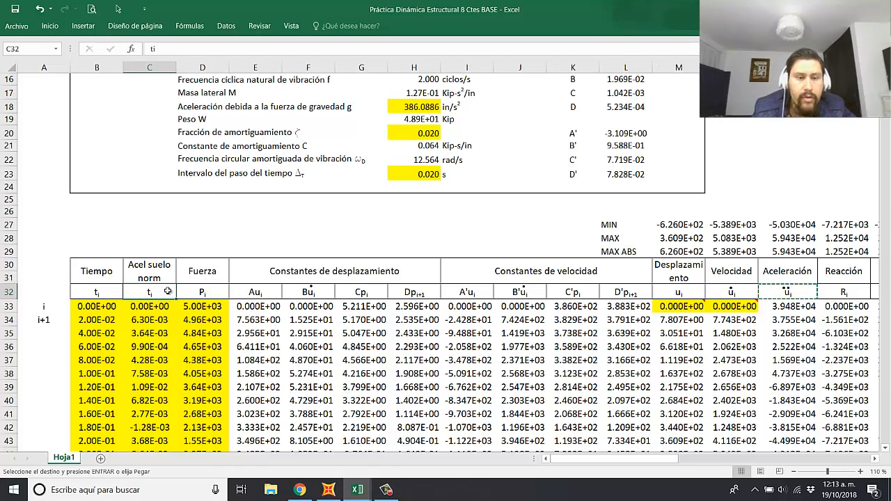
# Step: Edit the symbol in C32 to read u with subscript g, followed by /g in normal, non-subscript text
pyautogui.doubleClick(157, 293)
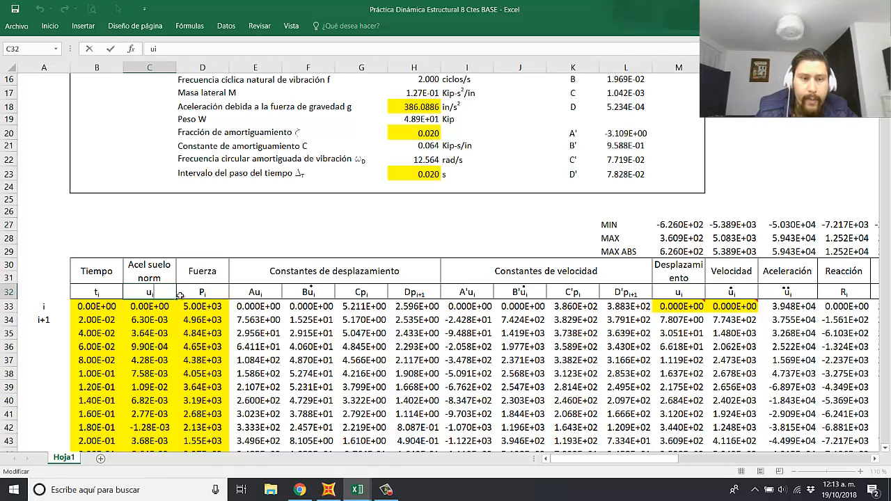
pyautogui.write('g')
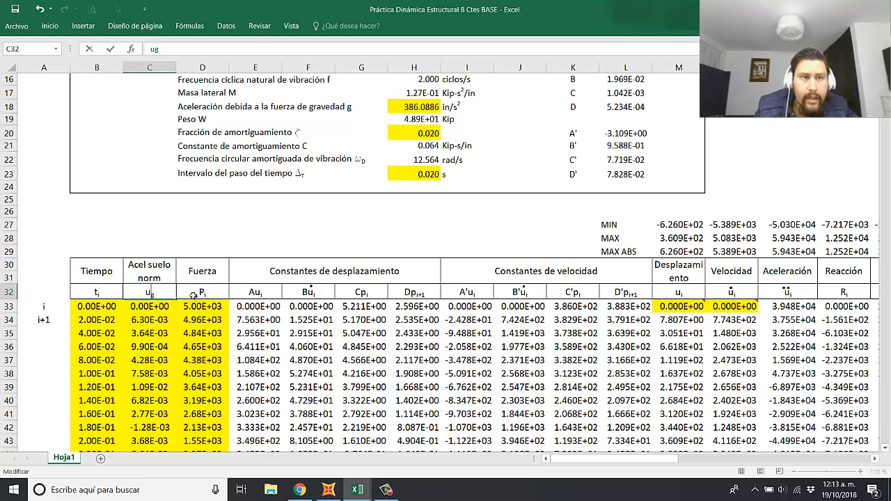
pyautogui.click(53, 26)
pyautogui.click(194, 82)
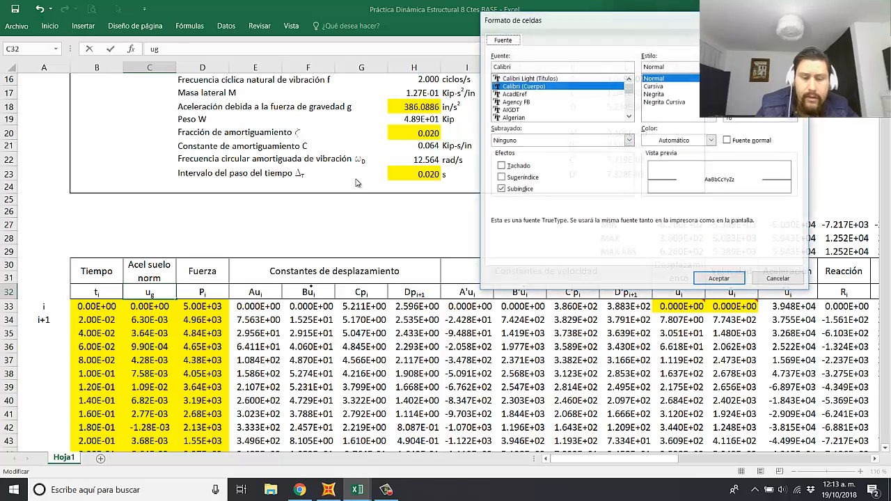
pyautogui.click(503, 192)
pyautogui.click(735, 279)
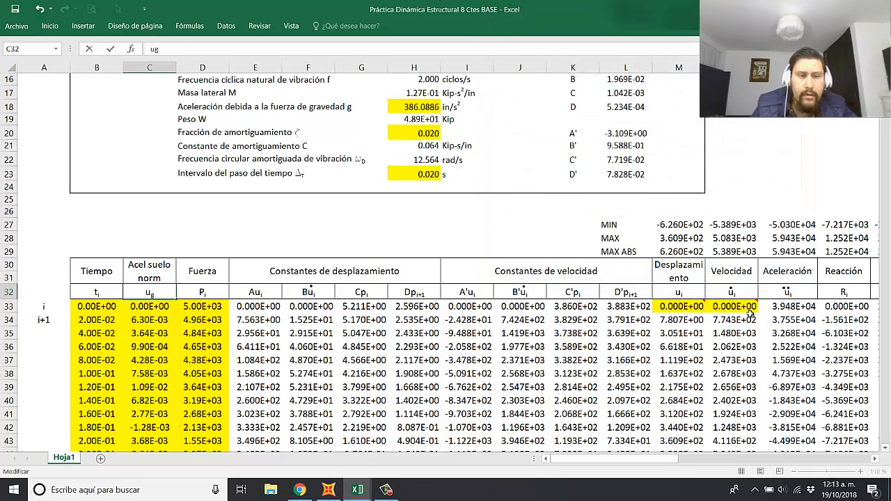
pyautogui.write('g')
pyautogui.press('Return')
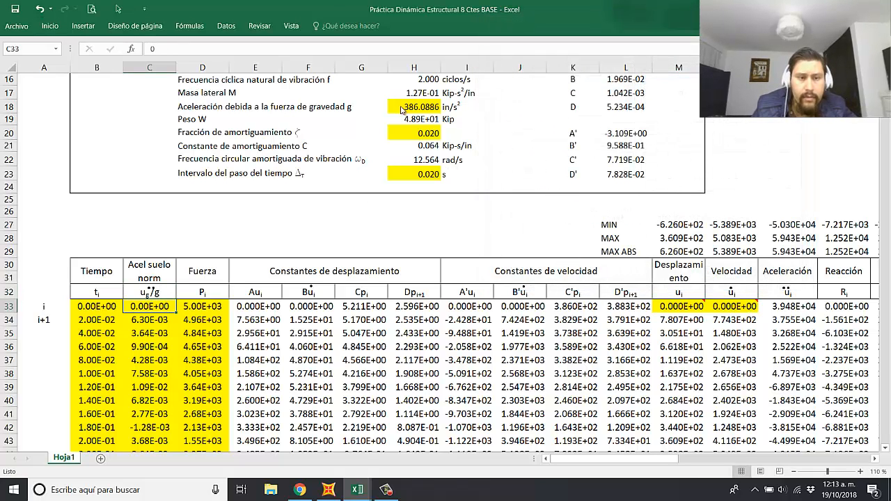
# Step: Select the two dot shapes over the C32 symbol and nudge them left so they sit above the u
pyautogui.click(119, 9)
pyautogui.moveTo(187, 265); pyautogui.dragTo(132, 315)
pyautogui.press('Left')
pyautogui.press('Left')
pyautogui.press('Left')
pyautogui.press('Left')
pyautogui.press('Left')
pyautogui.press('Left')
pyautogui.press('Left')
pyautogui.press('Left')
pyautogui.press('Left')
pyautogui.press('Left')
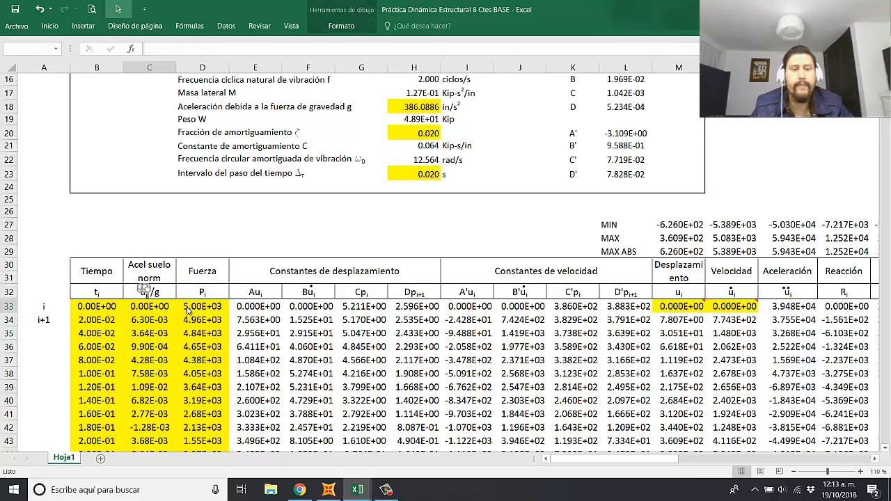
# Step: Examine the normalized acceleration column and compare where the calculation rows end against the remaining time and acceleration data
pyautogui.doubleClick(185, 236)
pyautogui.click(288, 249)
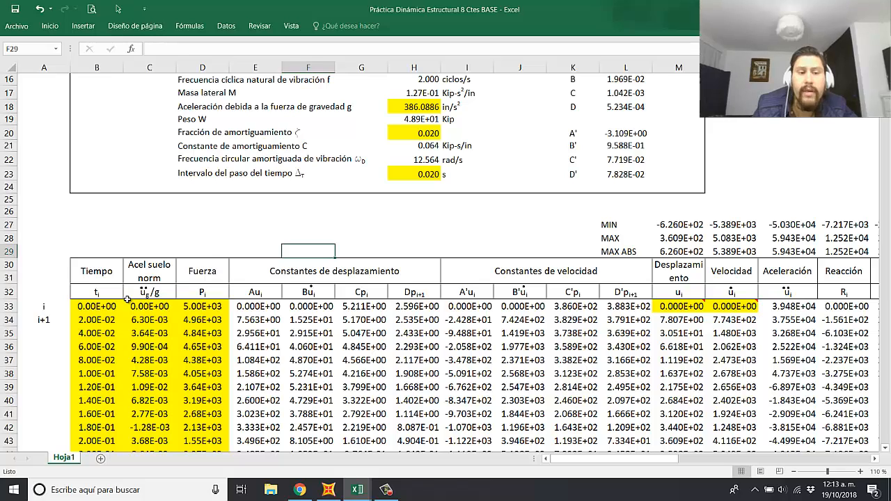
pyautogui.click(161, 278)
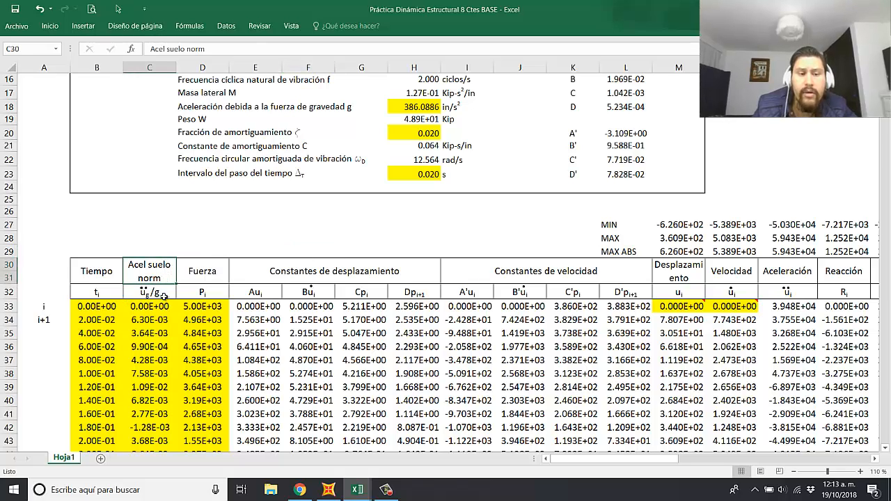
pyautogui.moveTo(164, 310); pyautogui.dragTo(148, 389)
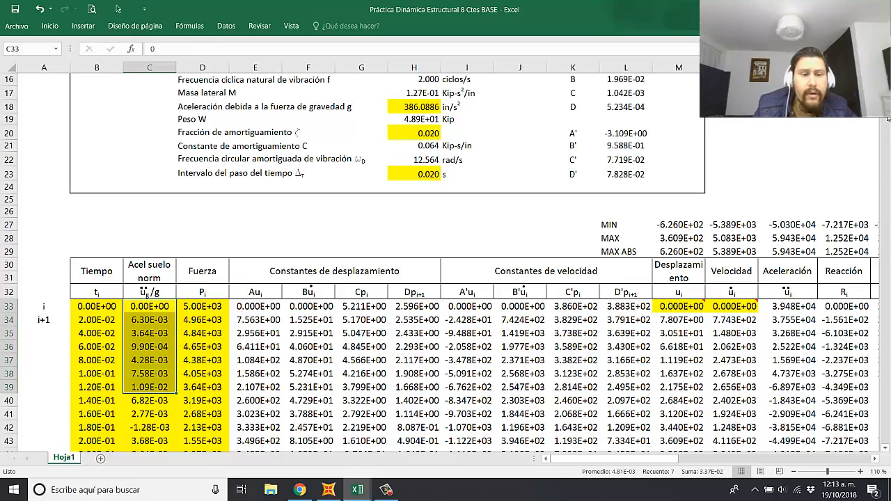
pyautogui.scroll(-1, 440, 265)
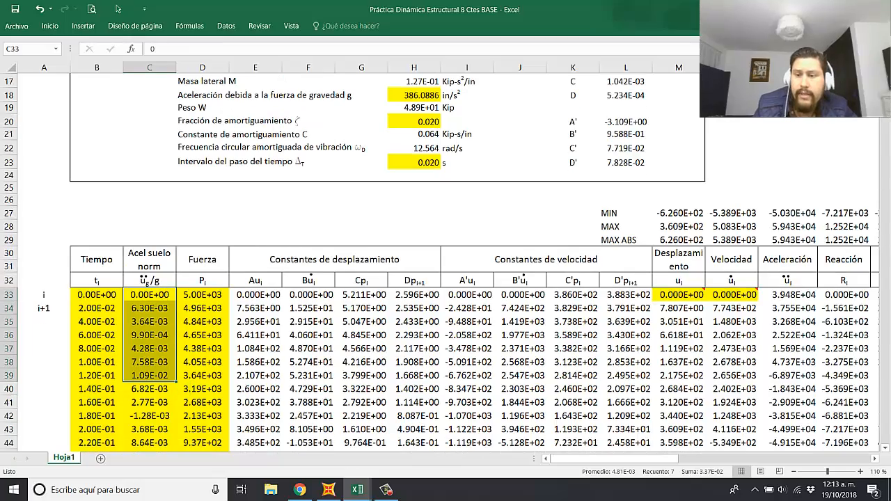
pyautogui.moveTo(884, 85); pyautogui.dragTo(887, 346)
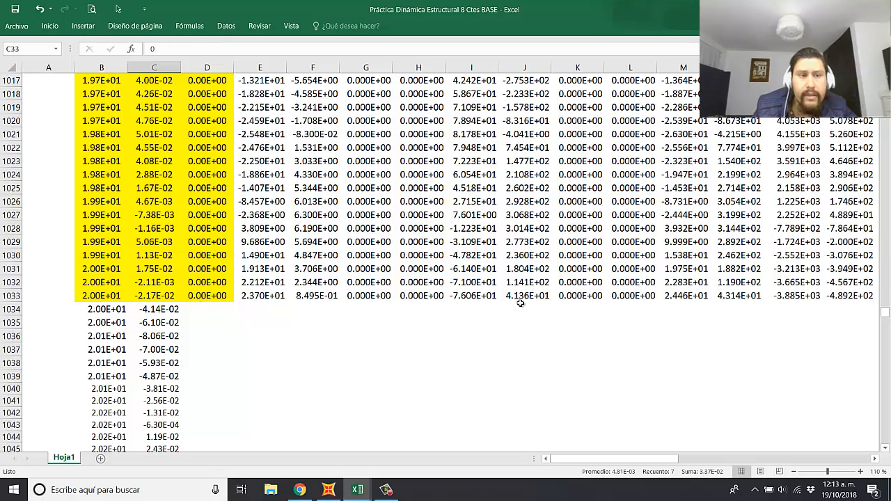
pyautogui.click(224, 337)
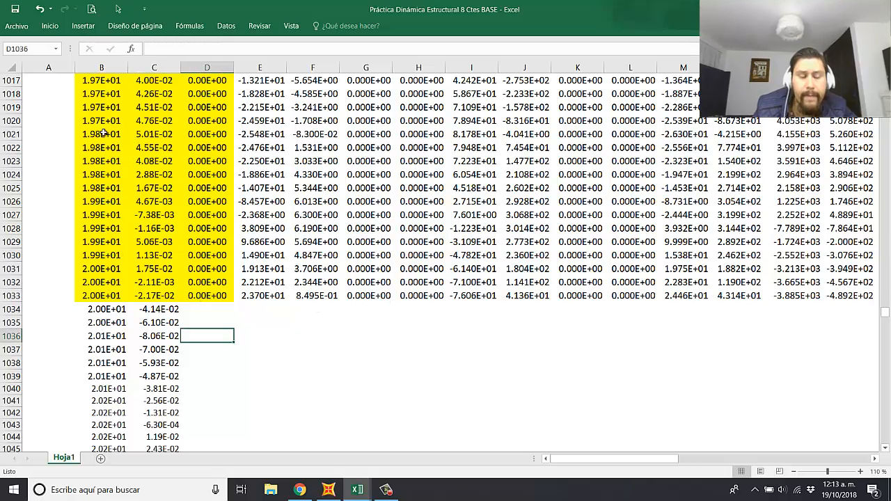
pyautogui.click(108, 299)
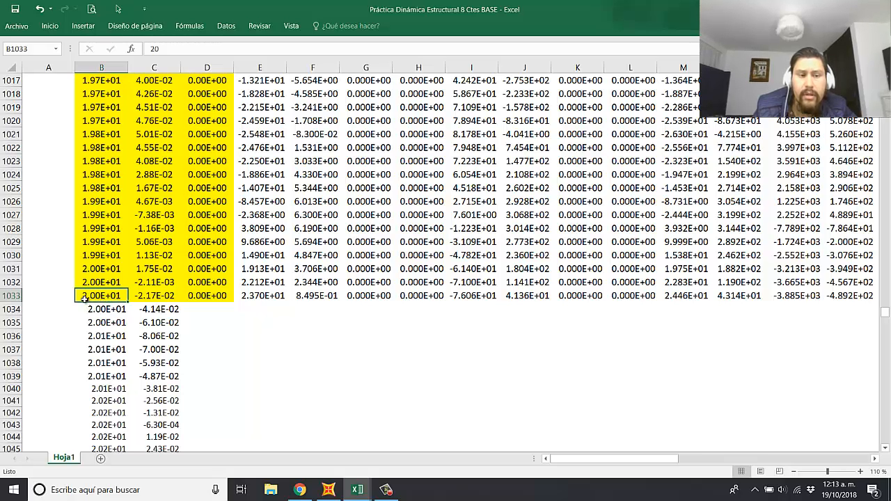
pyautogui.click(157, 295)
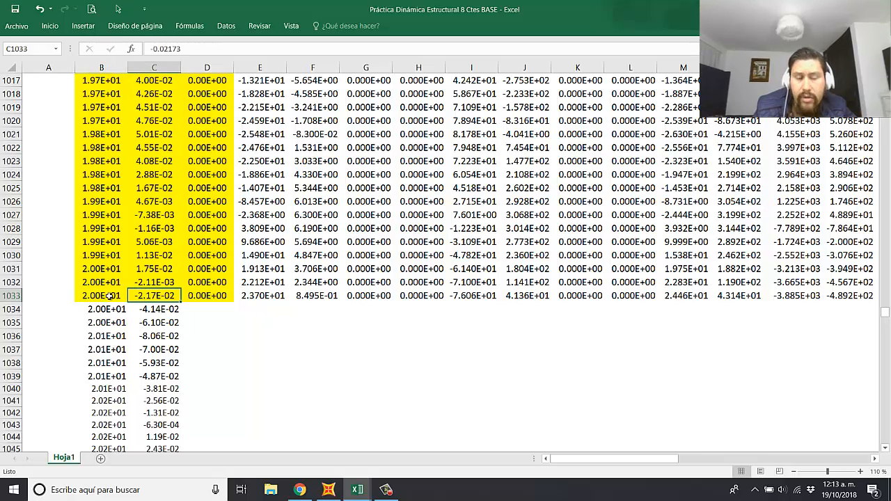
pyautogui.moveTo(98, 295); pyautogui.dragTo(154, 295)
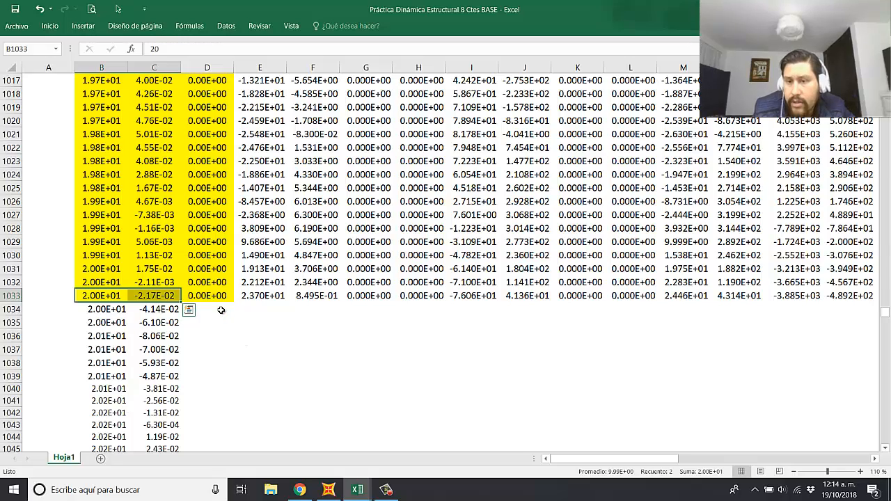
# Step: Fill the row 1033 cells from column D through R down to the end of the acceleration record at row 1592
pyautogui.moveTo(215, 296); pyautogui.dragTo(828, 299)
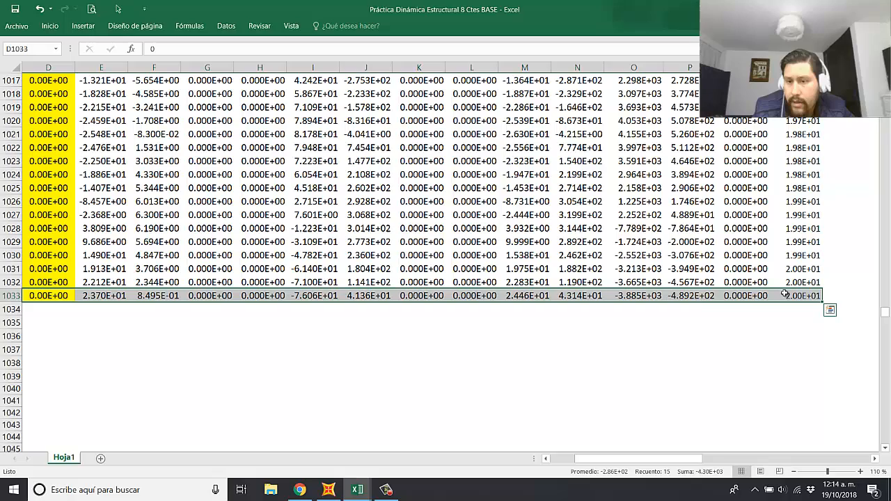
pyautogui.doubleClick(822, 301)
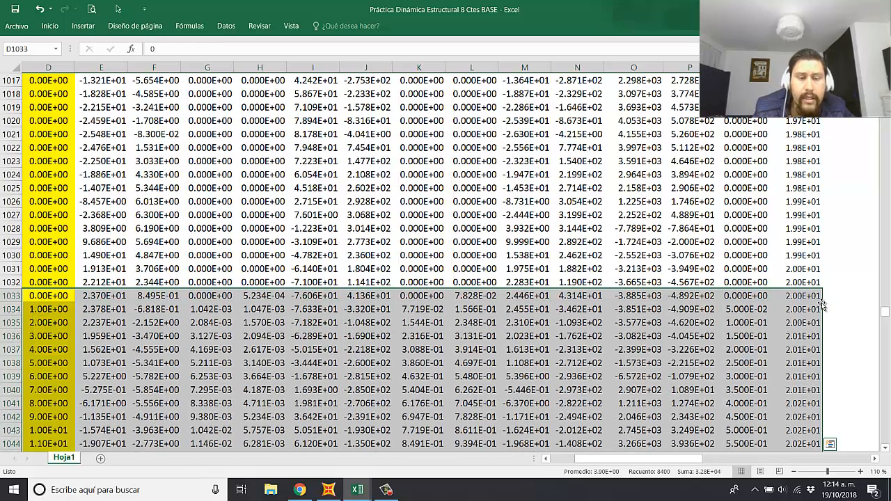
pyautogui.moveTo(577, 460); pyautogui.dragTo(542, 467)
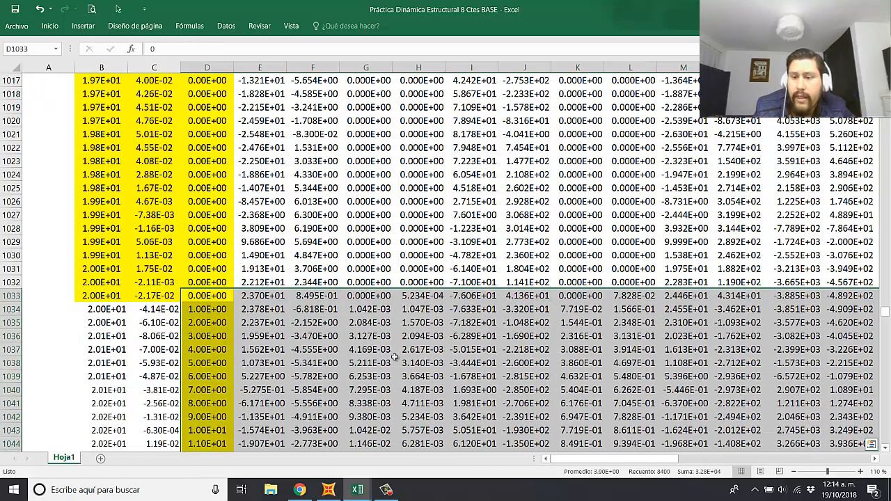
pyautogui.scroll(-6, 575, 331)
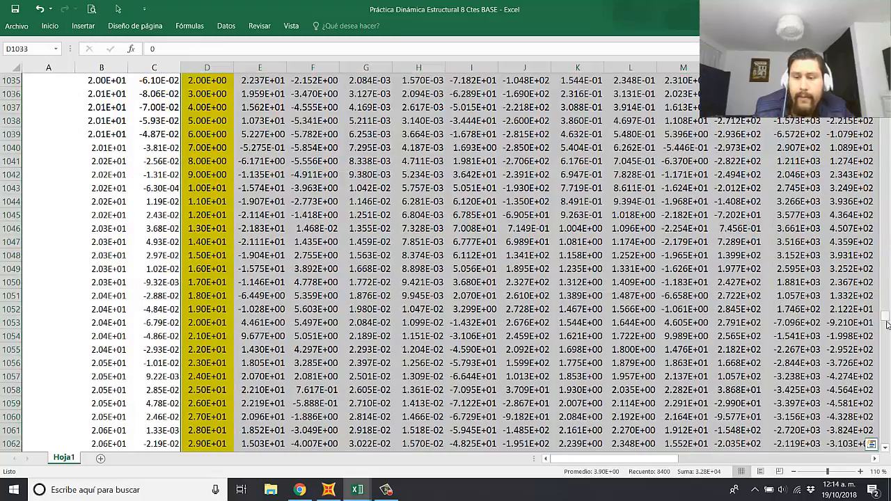
pyautogui.moveTo(888, 323); pyautogui.dragTo(887, 443)
pyautogui.click(115, 412)
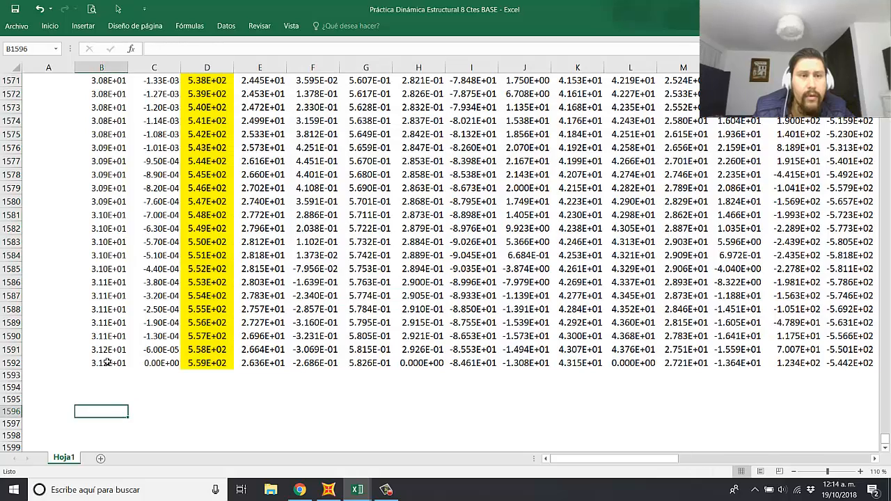
# Step: Switch the last time value in B1592 to General number format to read it, and undo the format change
pyautogui.moveTo(108, 362)
pyautogui.mouseDown()
pyautogui.moveTo(149, 361)
pyautogui.moveTo(100, 361)
pyautogui.mouseUp()
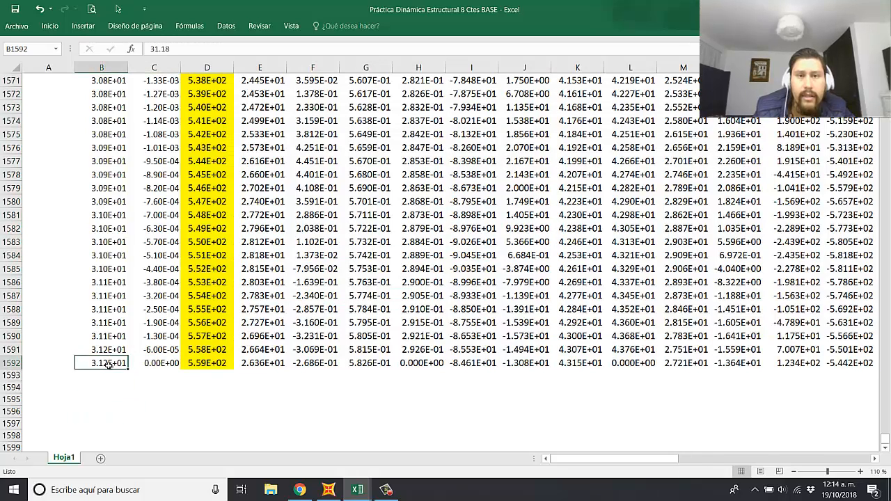
pyautogui.click(49, 26)
pyautogui.click(420, 45)
pyautogui.click(397, 87)
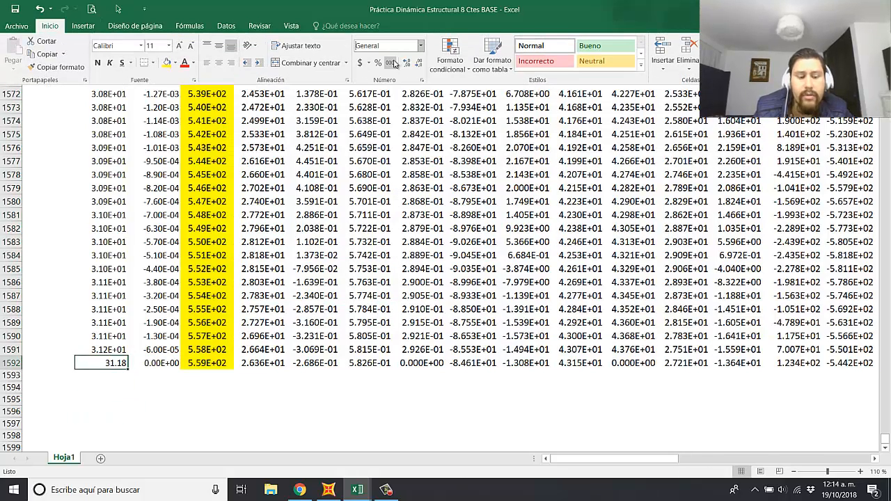
pyautogui.click(121, 388)
pyautogui.click(126, 385)
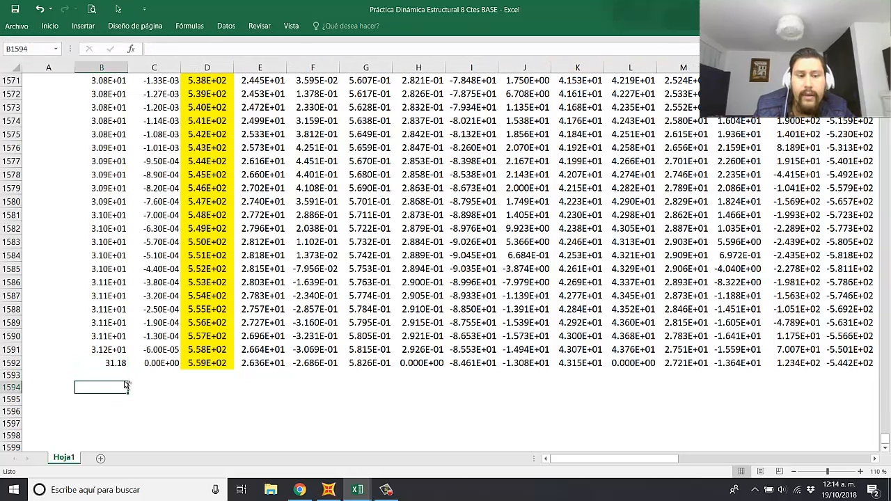
pyautogui.hotkey('ctrl', 'z')
# Step: Apply the yellow fill to the whole time and normalized ground acceleration data, from row 33 down to row 1592
pyautogui.click(209, 377)
pyautogui.click(202, 363)
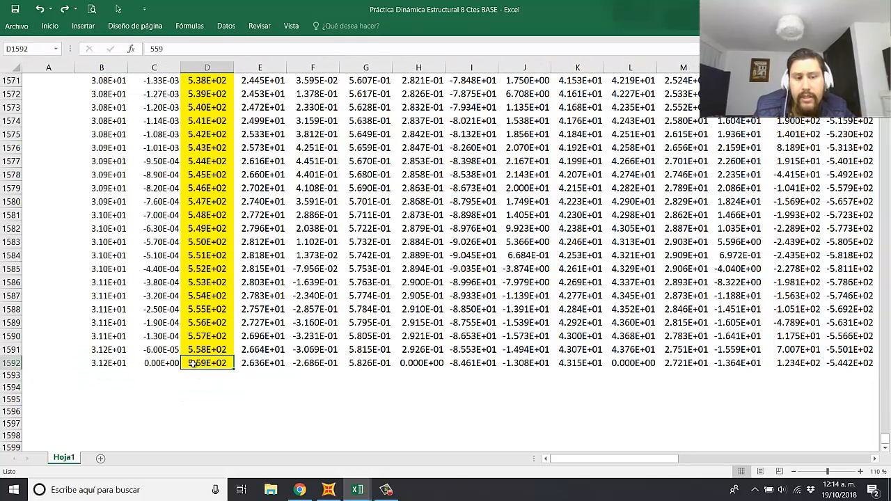
pyautogui.moveTo(169, 363); pyautogui.dragTo(112, 361)
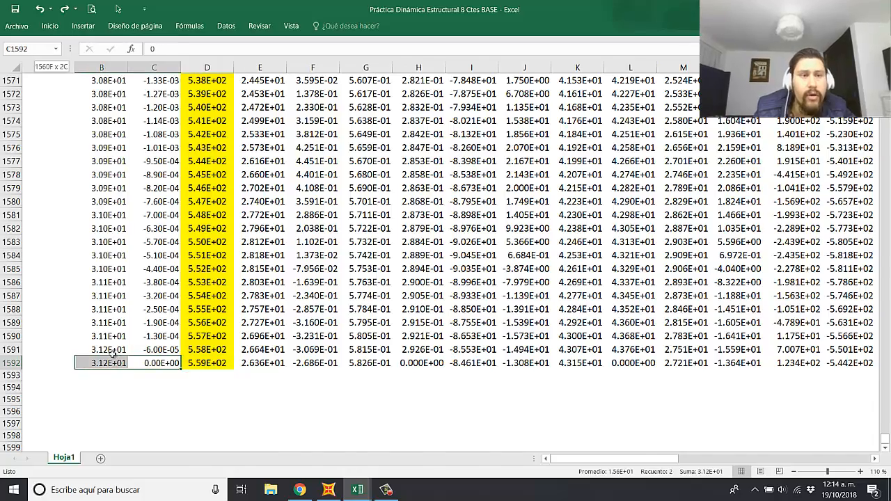
pyautogui.hotkey('ctrl', 'shift', 'Up')
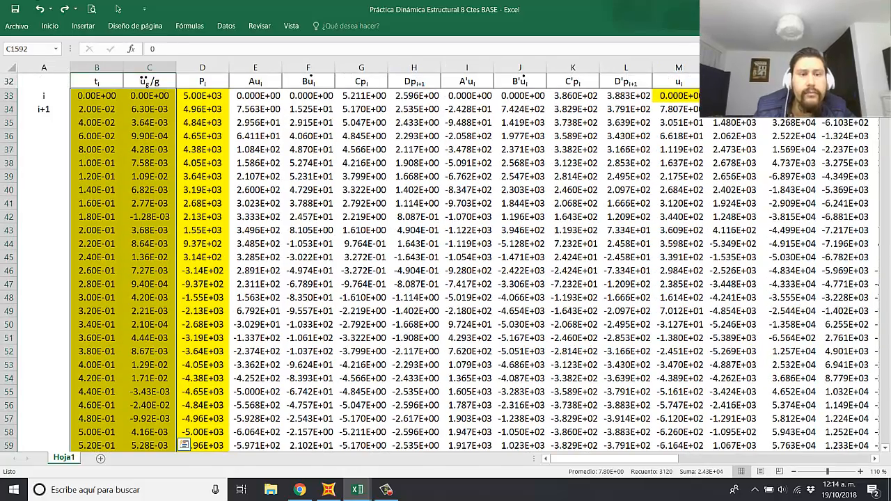
pyautogui.click(50, 26)
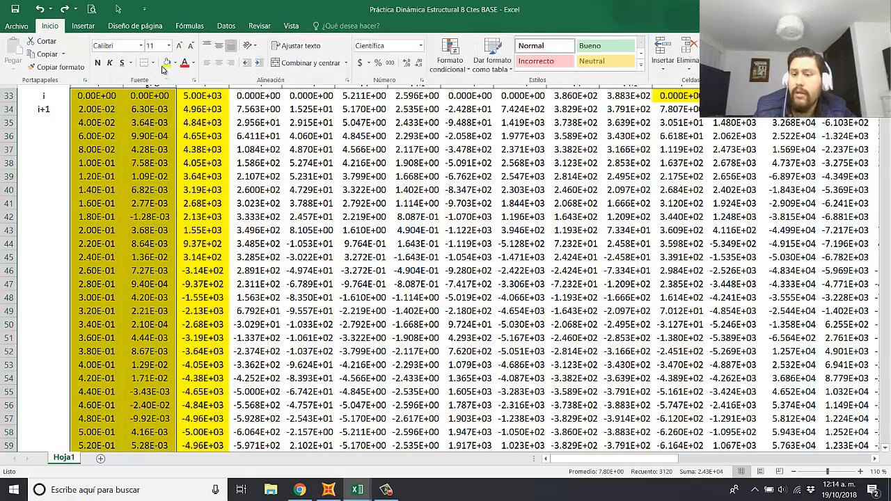
pyautogui.click(166, 64)
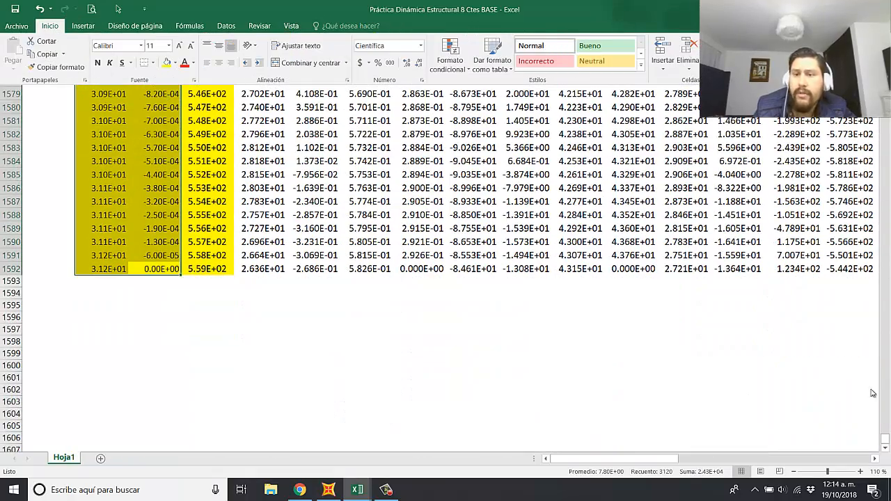
# Step: Remove the yellow fill from the Fuerza data in D33:D1592
pyautogui.moveTo(884, 437); pyautogui.dragTo(884, 75)
pyautogui.scroll(-7, 369, 263)
pyautogui.click(210, 228)
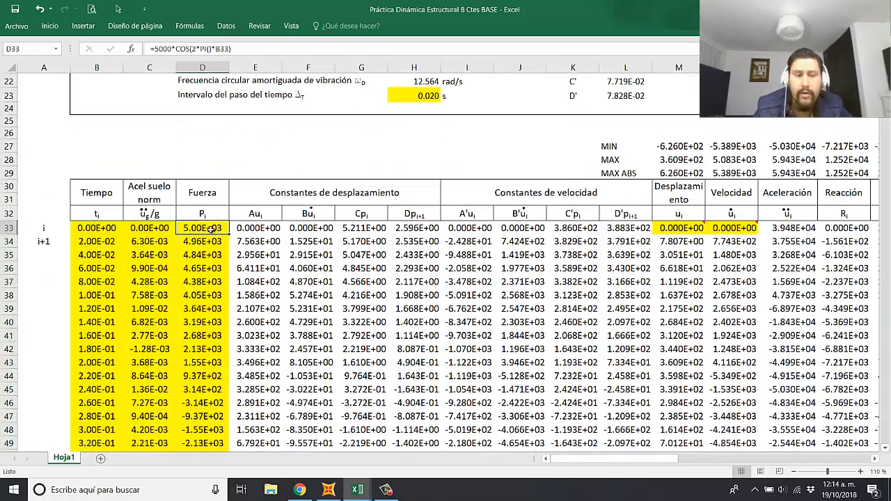
pyautogui.hotkey('ctrl', 'shift', 'Down')
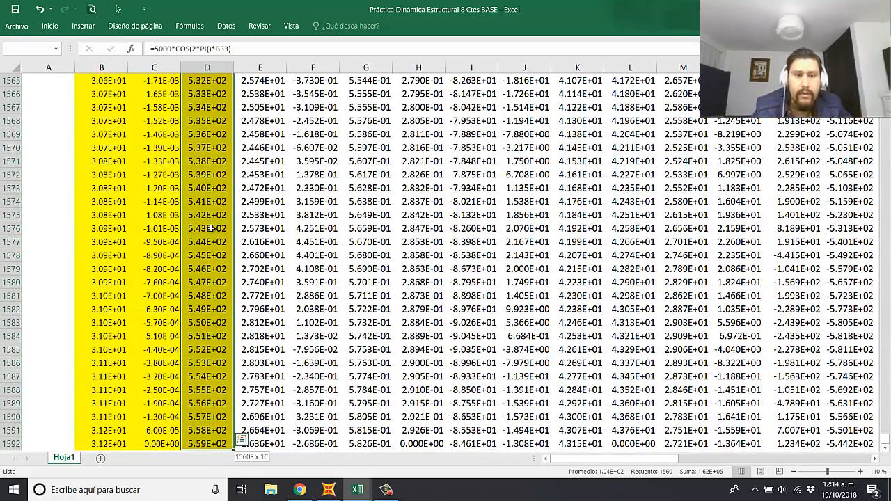
pyautogui.hotkey('ctrl', 'shift', 'Down')
pyautogui.hotkey('ctrl', 'shift', 'Up')
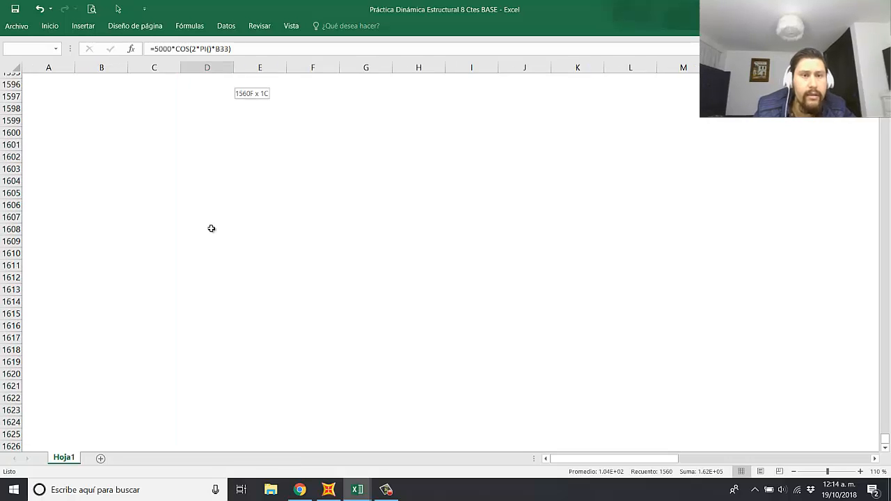
pyautogui.click(50, 26)
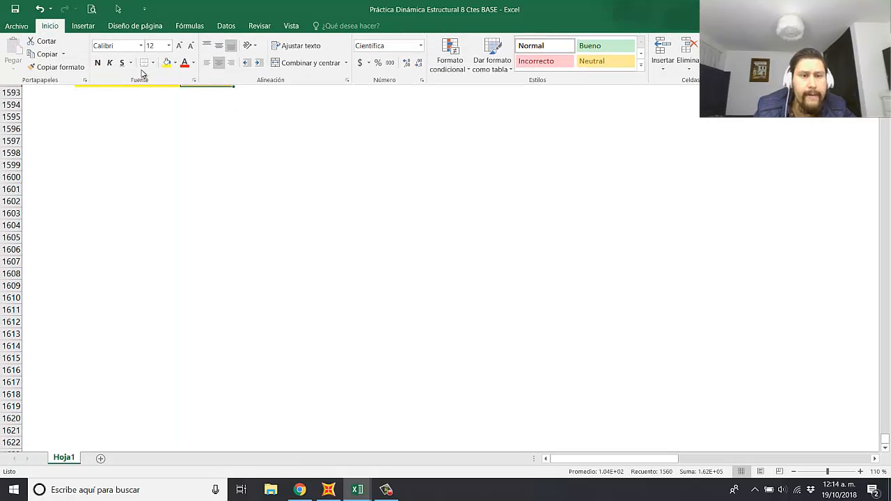
pyautogui.click(175, 63)
pyautogui.click(184, 158)
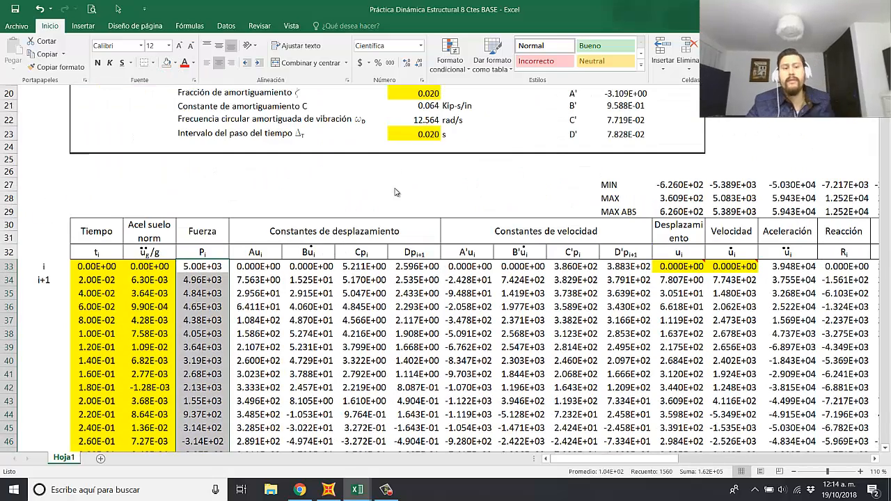
# Step: Insert a blank column between the normalized ground acceleration column and the Fuerza column
pyautogui.click(430, 304)
pyautogui.click(333, 305)
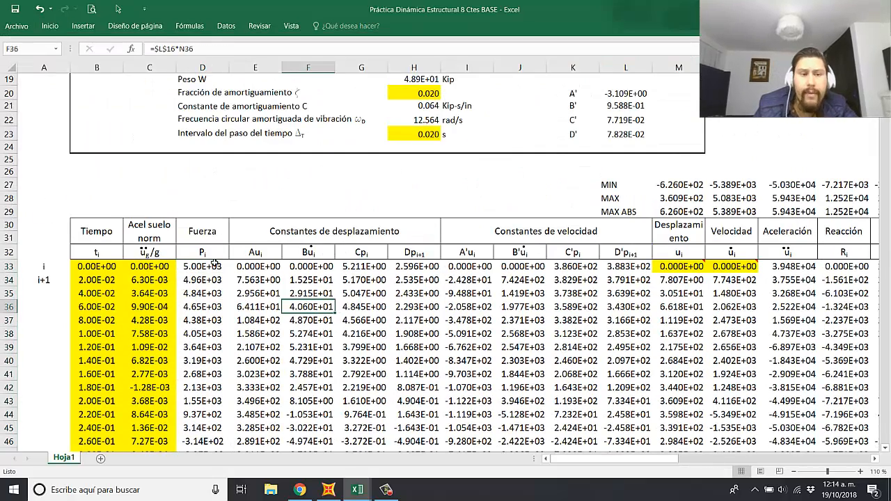
pyautogui.click(340, 331)
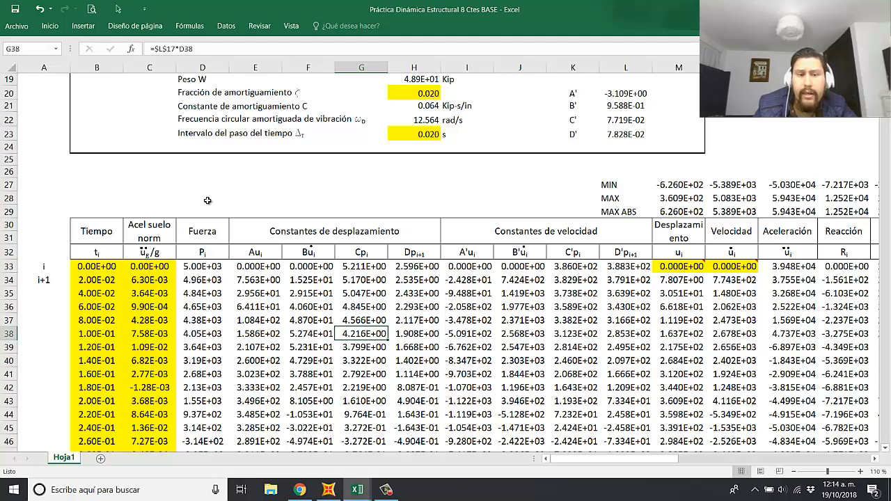
pyautogui.click(203, 67)
pyautogui.rightClick(206, 66)
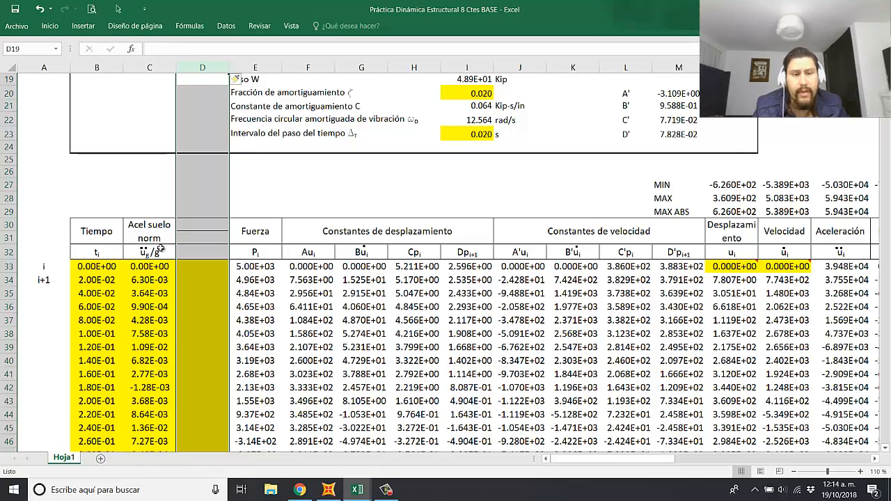
# Step: Copy the "Acel suelo norm" header and its symbol from C30:C32 into the new column at D30
pyautogui.moveTo(149, 231); pyautogui.dragTo(151, 252)
pyautogui.hotkey('ctrl', 'c')
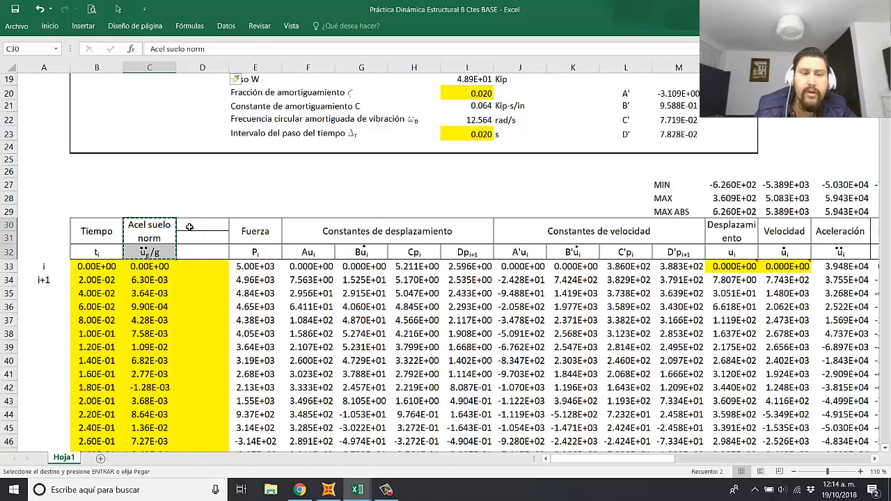
pyautogui.click(202, 231)
pyautogui.hotkey('ctrl', 'v')
pyautogui.click(252, 200)
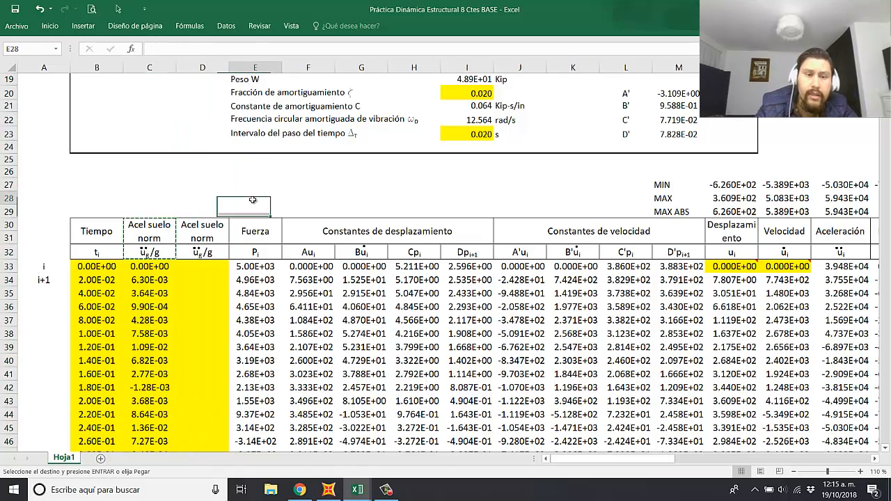
# Step: Change the header in D30 to "Acel suelo" and shorten the symbol in D32 to u with subscript g
pyautogui.doubleClick(202, 233)
pyautogui.press('BackSpace')
pyautogui.press('BackSpace')
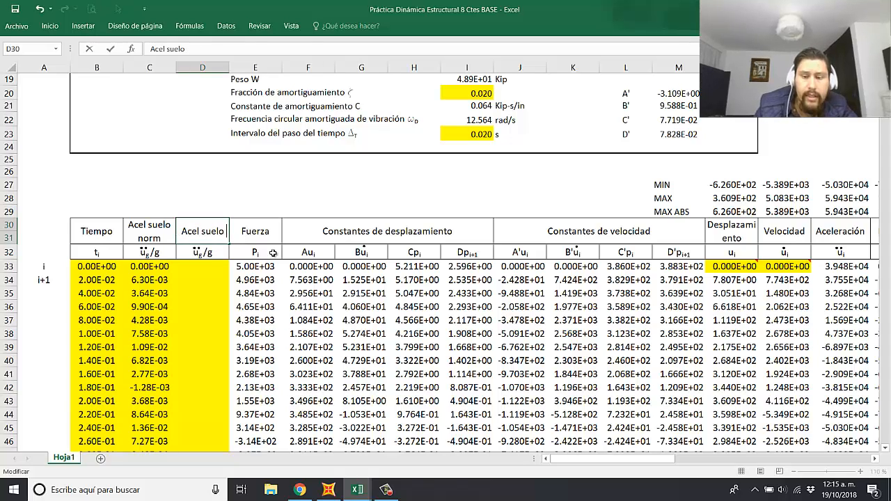
pyautogui.press('Return')
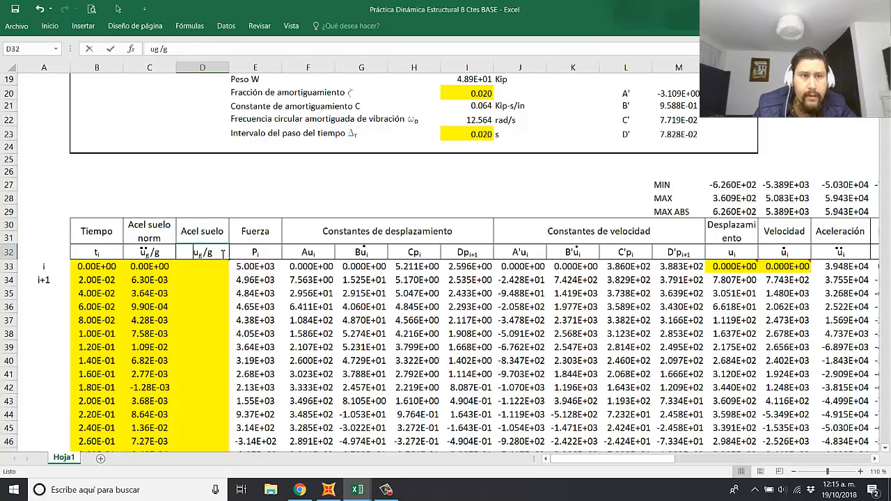
pyautogui.doubleClick(223, 253)
pyautogui.press('Return')
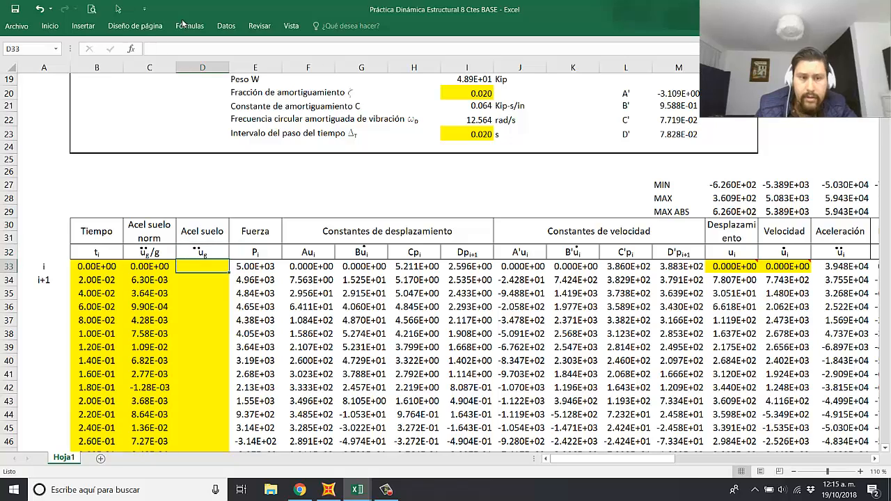
# Step: Shift the two dots of the ground acceleration symbol in D32 so they sit centered over the u
pyautogui.click(115, 9)
pyautogui.moveTo(176, 222); pyautogui.dragTo(207, 271)
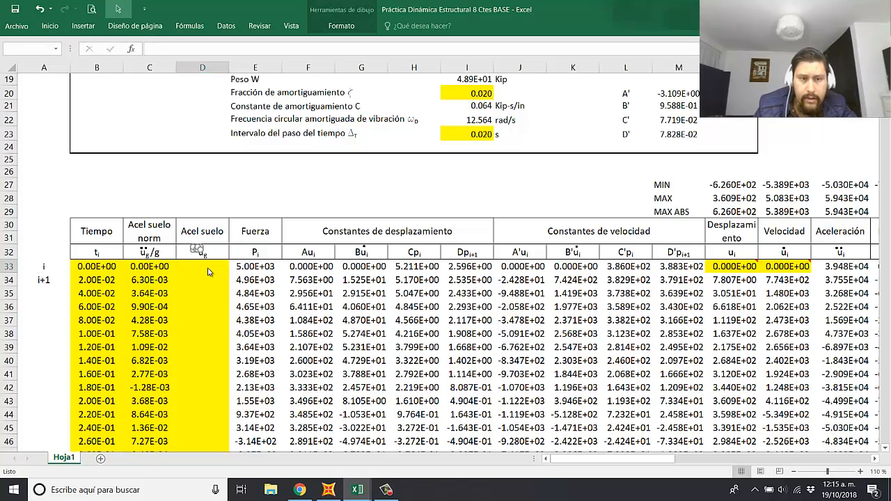
pyautogui.doubleClick(272, 213)
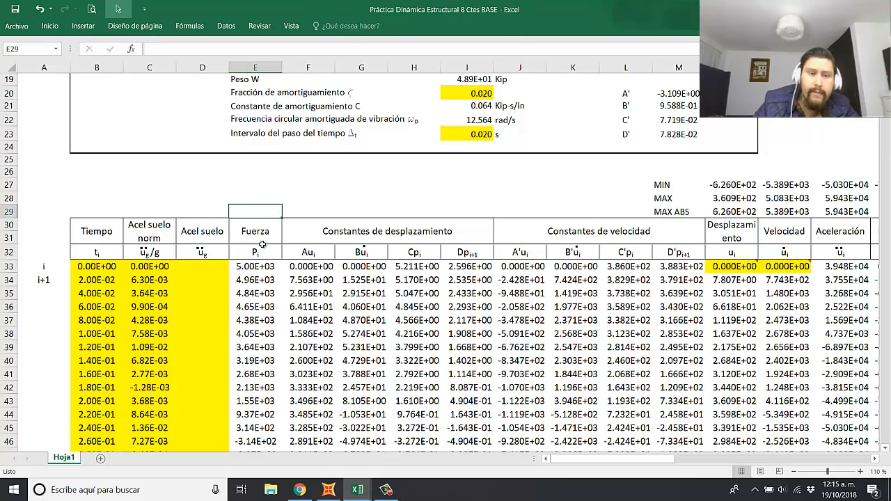
# Step: Enter the formula =C33*$I$18 in D33, multiplying the normalized ground acceleration by gravity with an absolute reference
pyautogui.click(203, 269)
pyautogui.write('=')
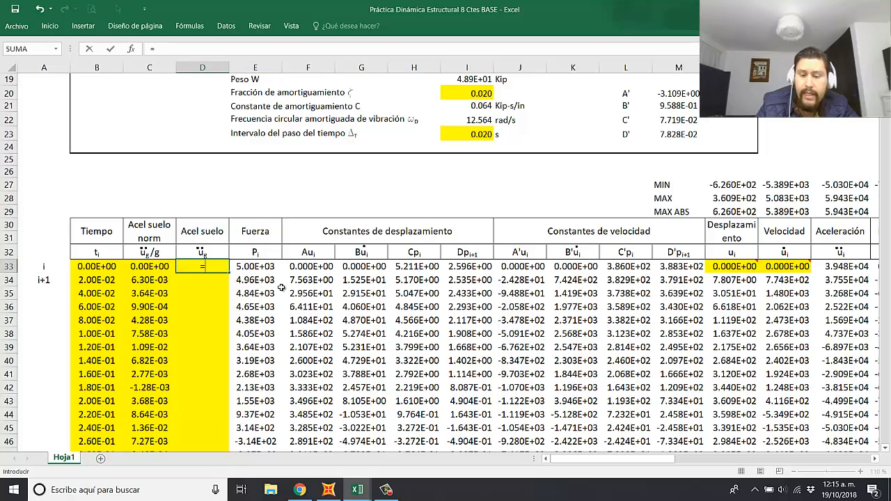
pyautogui.click(160, 266)
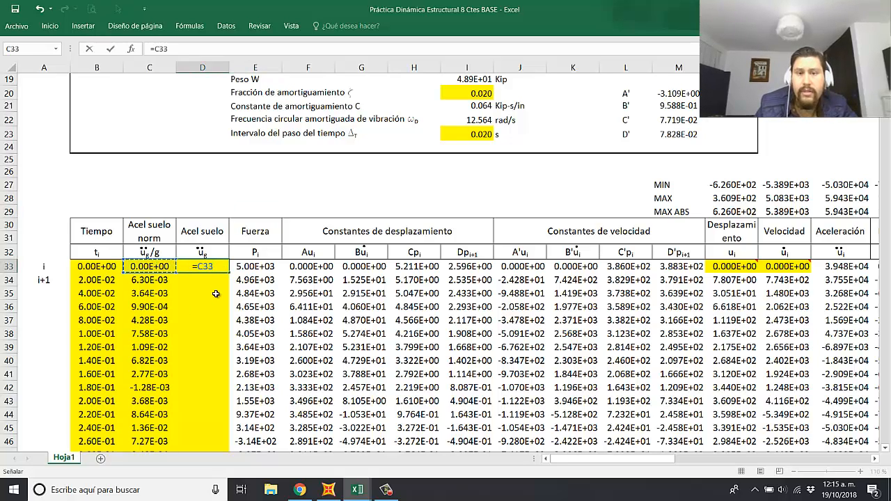
pyautogui.write('*')
pyautogui.scroll(2, 440, 187)
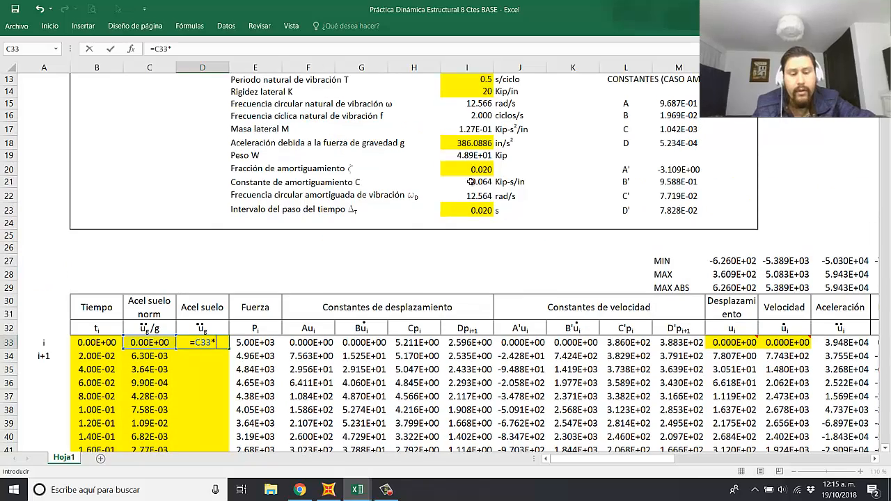
pyautogui.click(473, 137)
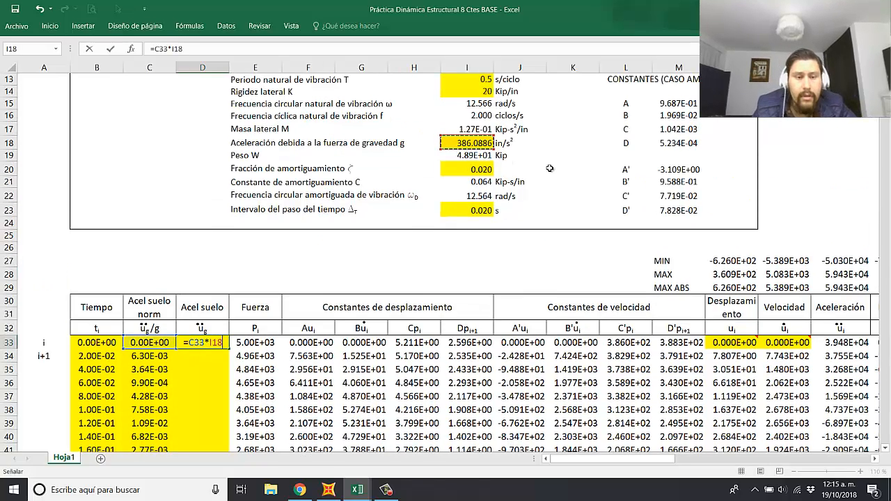
pyautogui.press('F4')
pyautogui.press('Return')
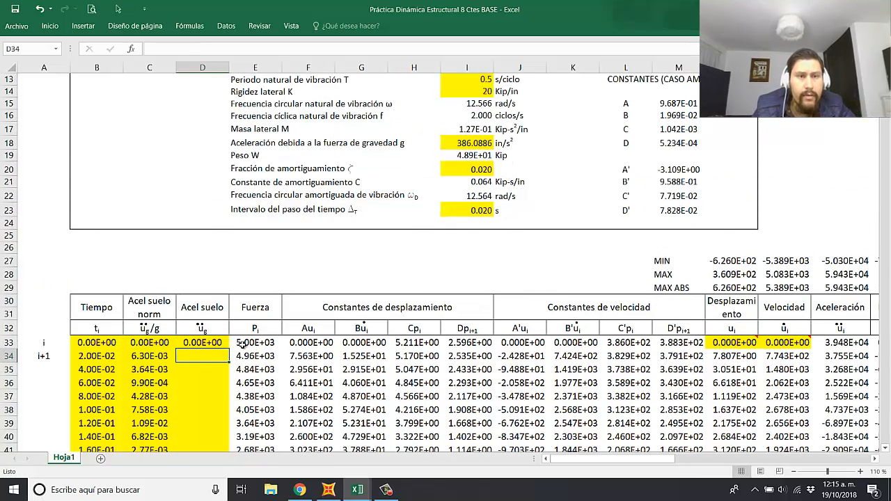
# Step: Remove the yellow fill from D33 and fill its formula down the whole Acel suelo column
pyautogui.click(221, 341)
pyautogui.click(49, 26)
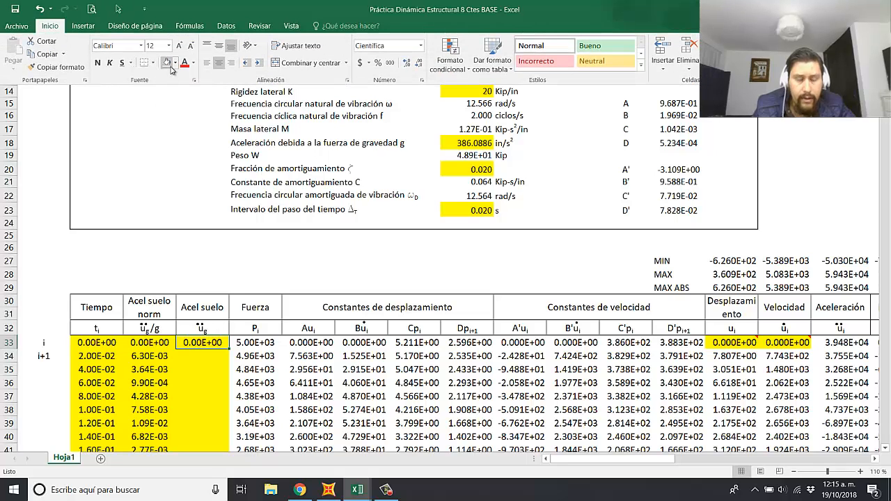
pyautogui.click(209, 343)
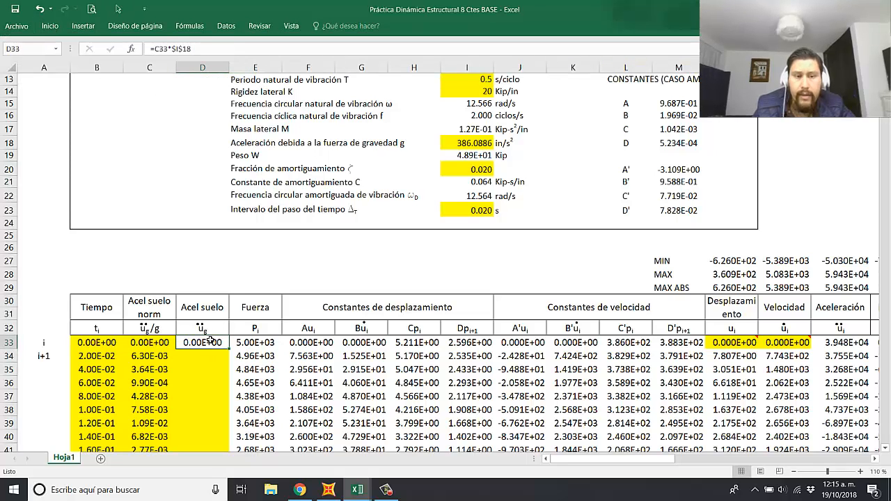
pyautogui.doubleClick(230, 350)
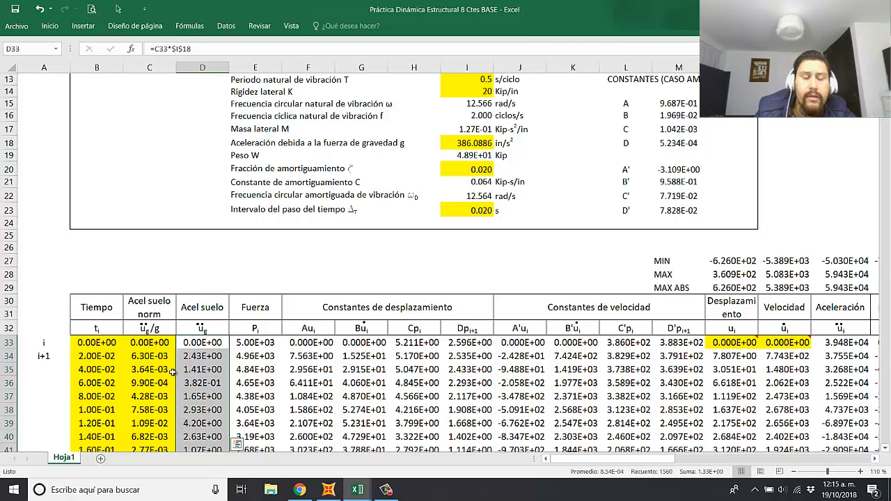
pyautogui.click(150, 343)
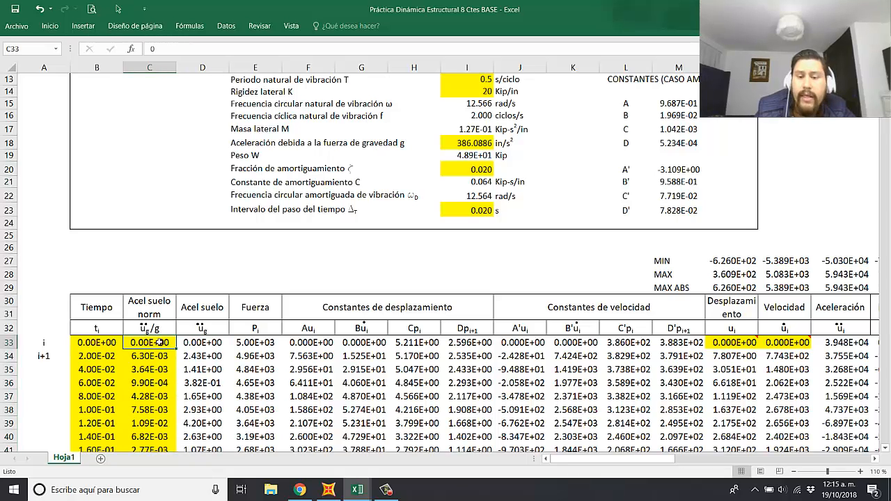
pyautogui.click(202, 343)
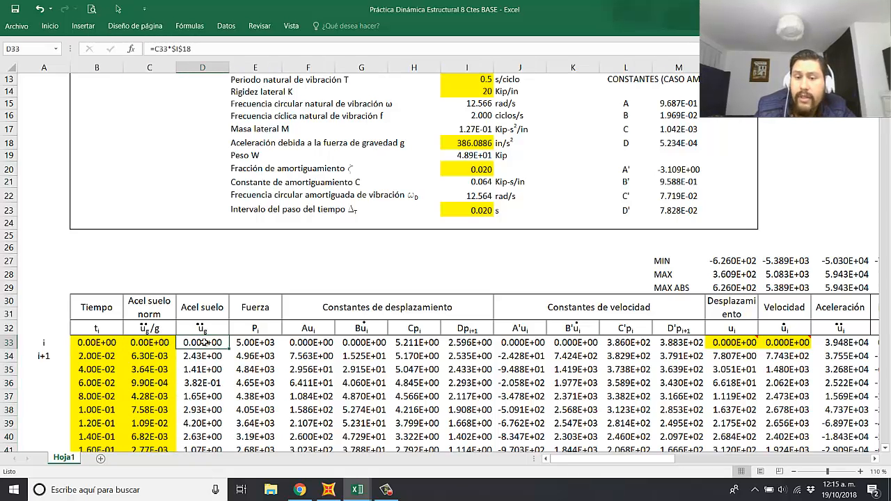
# Step: Shrink the book cover image and the image of the recurrence coefficients table beside the results columns
pyautogui.moveTo(636, 459); pyautogui.dragTo(746, 460)
pyautogui.click(717, 406)
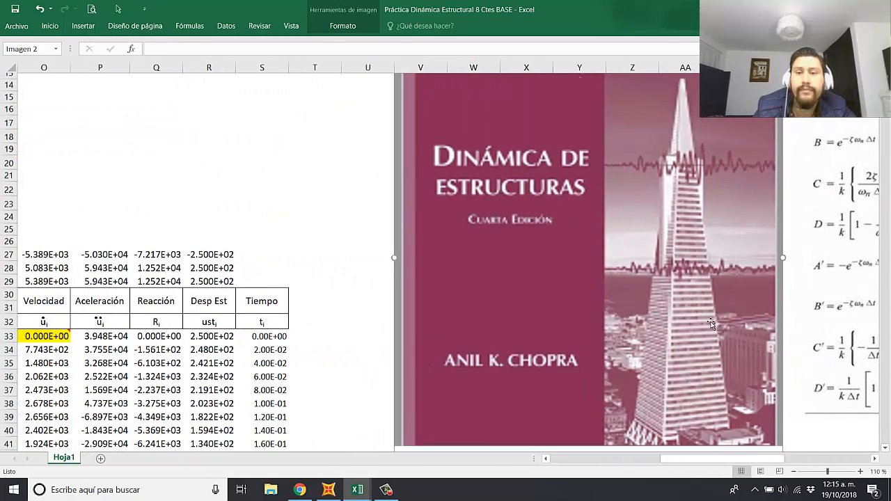
pyautogui.scroll(-3, 780, 379)
pyautogui.moveTo(780, 376); pyautogui.dragTo(573, 131)
pyautogui.scroll(4, 833, 270)
pyautogui.moveTo(833, 270); pyautogui.dragTo(411, 233)
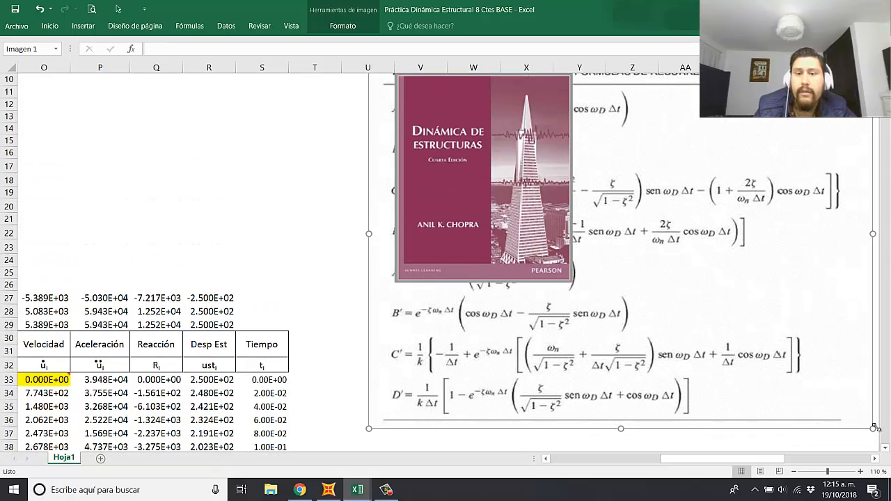
pyautogui.moveTo(873, 429); pyautogui.dragTo(586, 193)
# Step: Arrange the book cover and the coefficients table image side by side above the space beside the results table
pyautogui.moveTo(462, 164); pyautogui.dragTo(314, 150)
pyautogui.moveTo(495, 149); pyautogui.dragTo(611, 151)
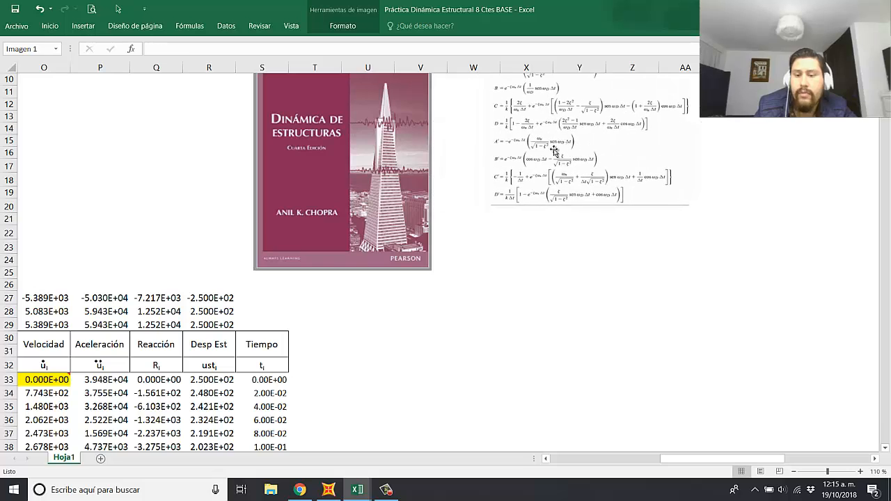
pyautogui.moveTo(367, 156); pyautogui.dragTo(404, 154)
# Step: Move the recurrence equations and the acceleration equation images up to the first rows, beside the coefficients table image
pyautogui.scroll(-4, 648, 285)
pyautogui.hscroll(5, 667, 360)
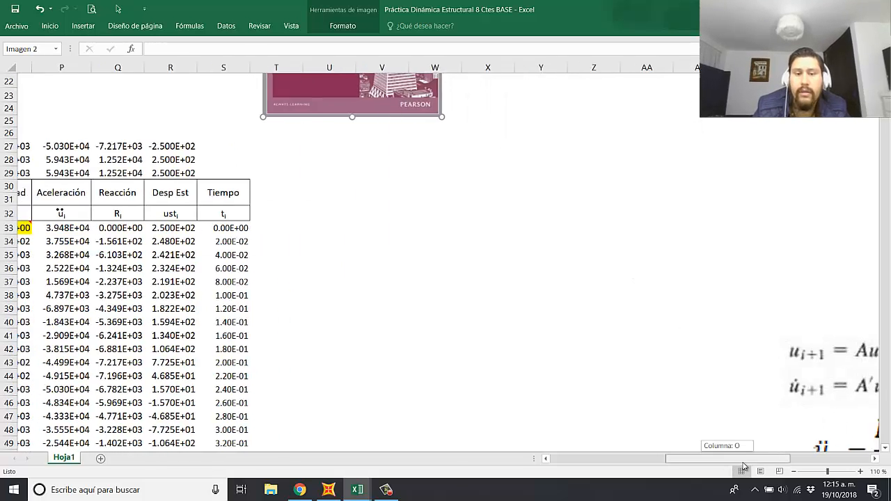
pyautogui.moveTo(593, 351); pyautogui.dragTo(593, 261)
pyautogui.keyDown('ctrl'); pyautogui.click(556, 429); pyautogui.keyUp('ctrl')
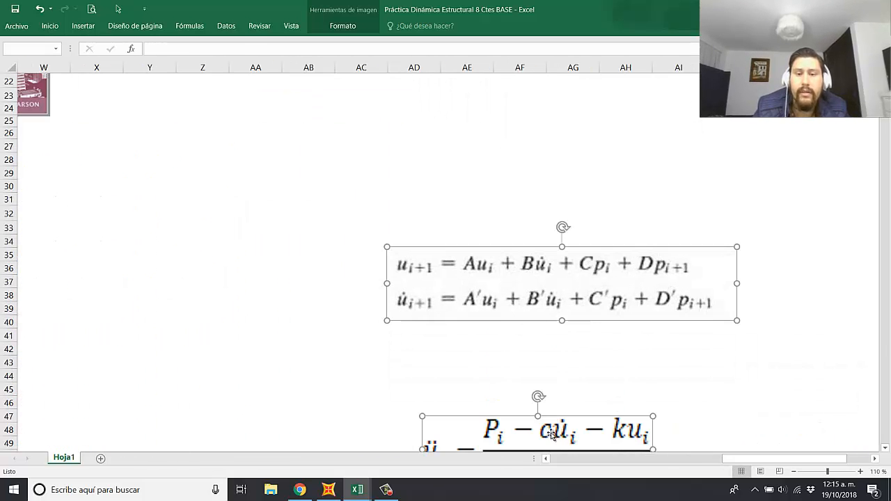
pyautogui.moveTo(555, 430); pyautogui.dragTo(493, 160)
pyautogui.scroll(7, 491, 222)
pyautogui.moveTo(499, 290); pyautogui.dragTo(504, 122)
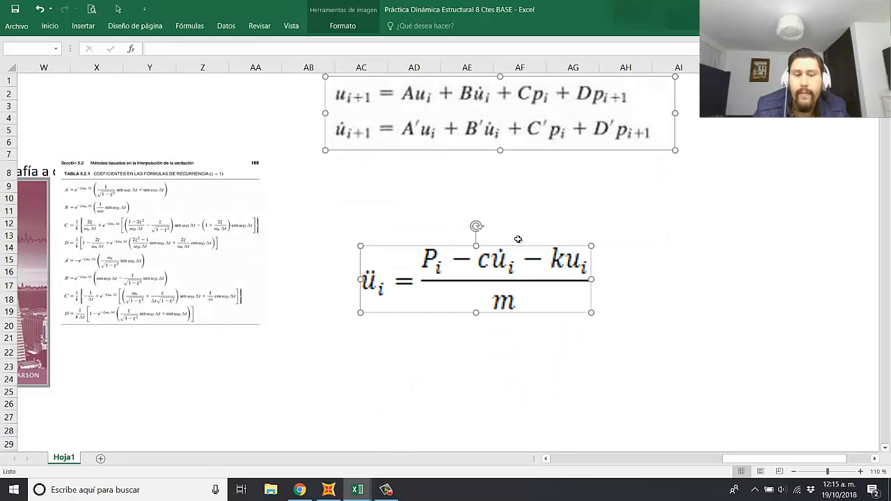
pyautogui.click(676, 258)
# Step: Duplicate the FUERZA chart at U33 and position the copy above the original chart
pyautogui.moveTo(740, 459); pyautogui.dragTo(688, 463)
pyautogui.scroll(-5, 404, 323)
pyautogui.click(328, 277)
pyautogui.scroll(-4, 355, 306)
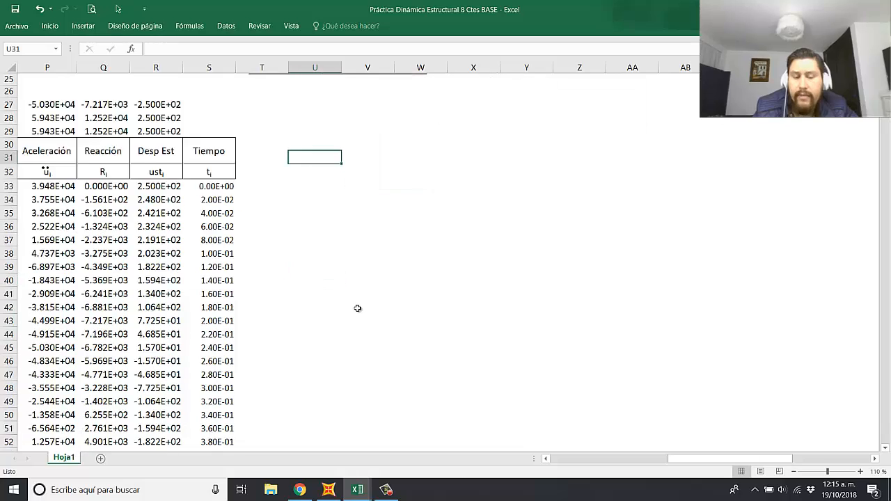
pyautogui.scroll(-3, 486, 336)
pyautogui.click(631, 363)
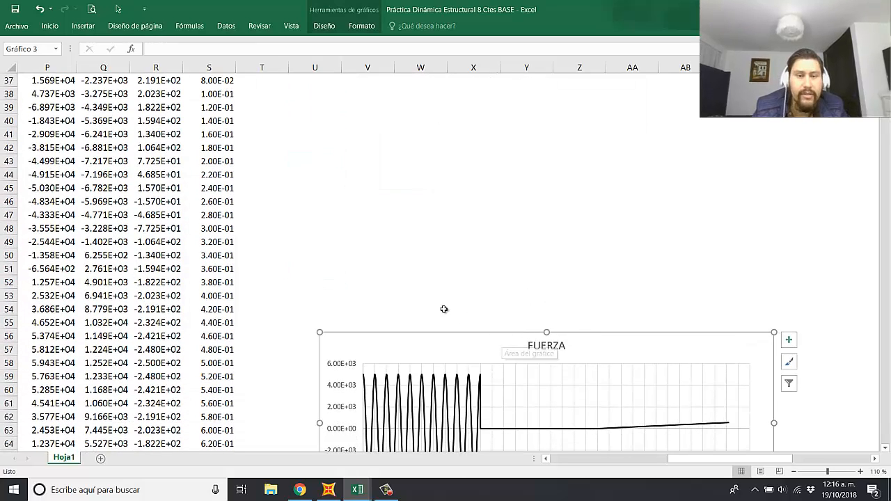
pyautogui.scroll(3, 276, 164)
pyautogui.scroll(-4, 564, 412)
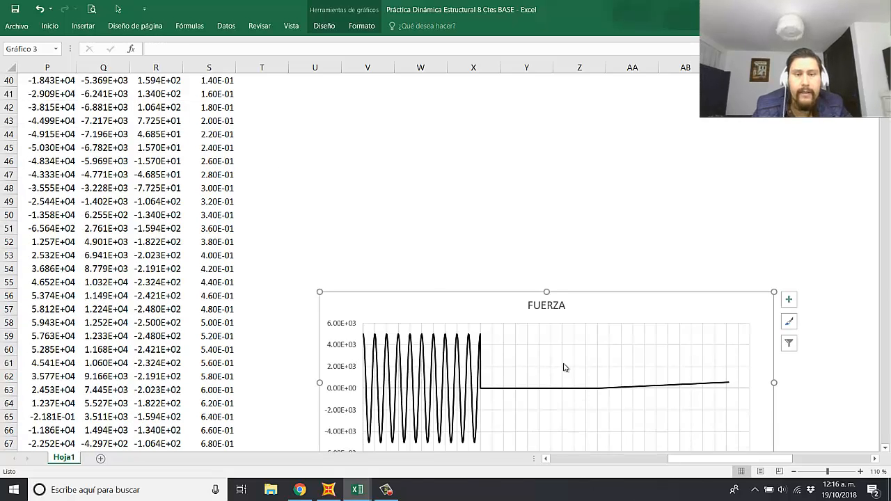
pyautogui.scroll(4, 356, 236)
pyautogui.click(326, 154)
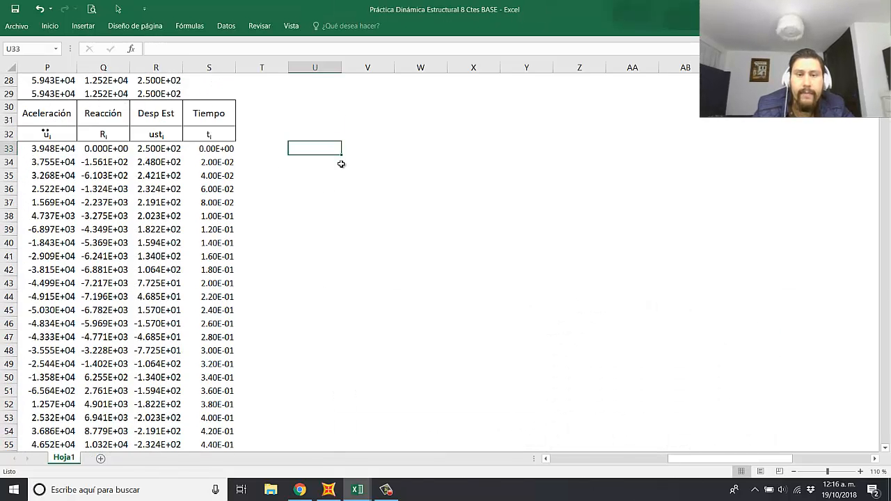
pyautogui.hotkey('ctrl', 'v')
pyautogui.scroll(-2, 441, 167)
pyautogui.scroll(1, 464, 168)
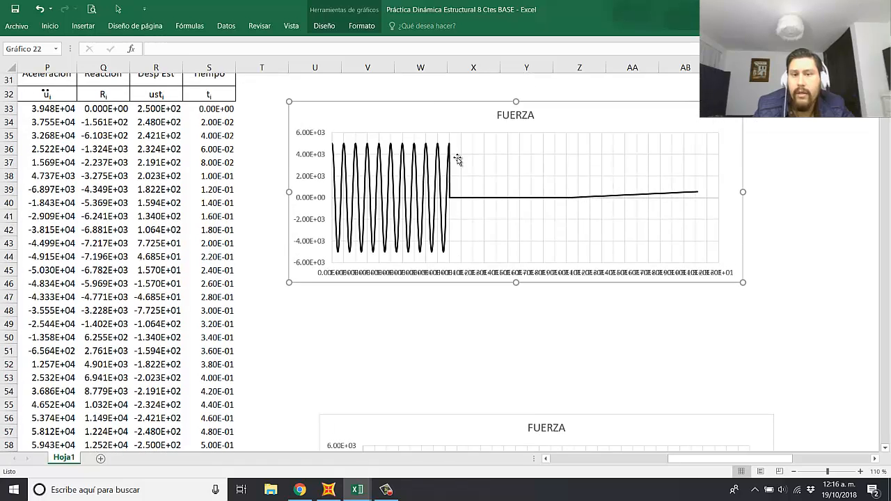
pyautogui.moveTo(435, 110); pyautogui.dragTo(561, 130)
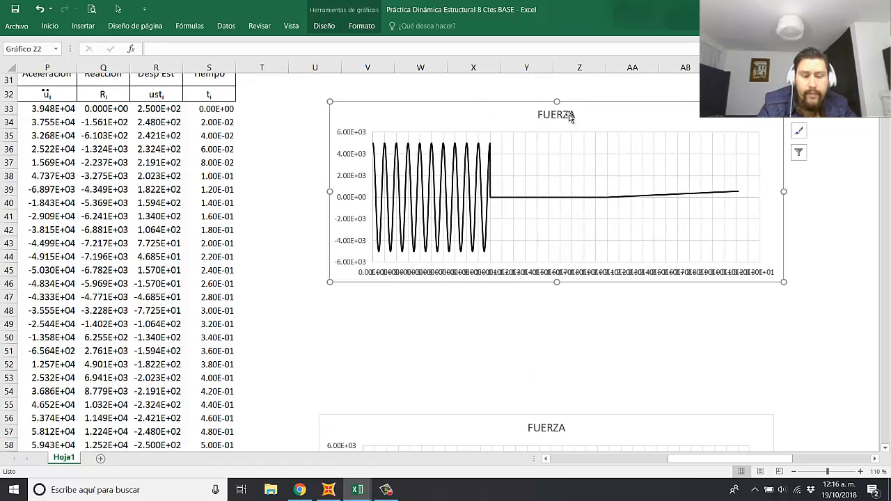
# Step: Retitle the copied chart as "ACELERACIÓN SUELO NORMALIZADA CON g"
pyautogui.click(570, 116)
pyautogui.press('BackSpace')
pyautogui.press('BackSpace')
pyautogui.press('BackSpace')
pyautogui.press('BackSpace')
pyautogui.press('BackSpace')
pyautogui.press('BackSpace')
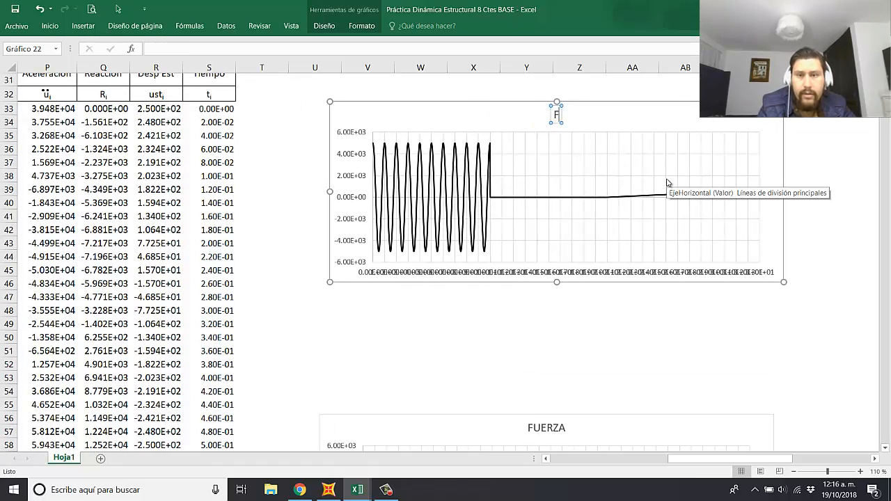
pyautogui.write('ACE')
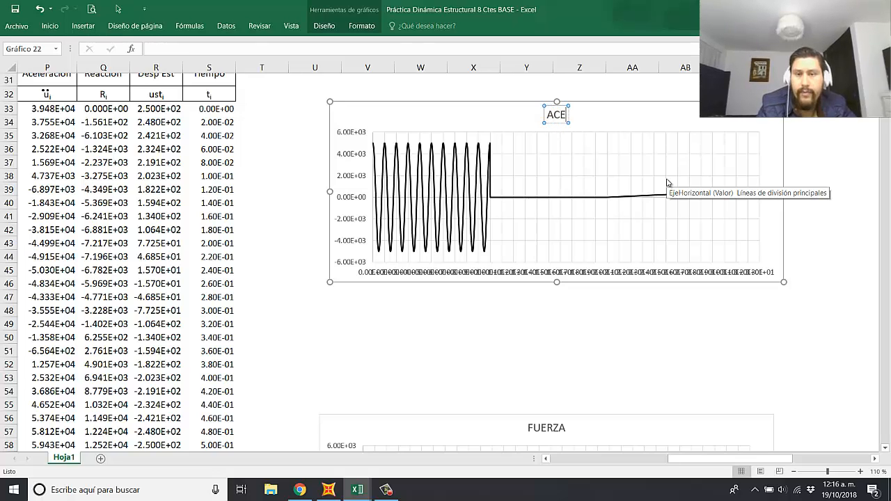
pyautogui.write('LERACIÓN SUELO')
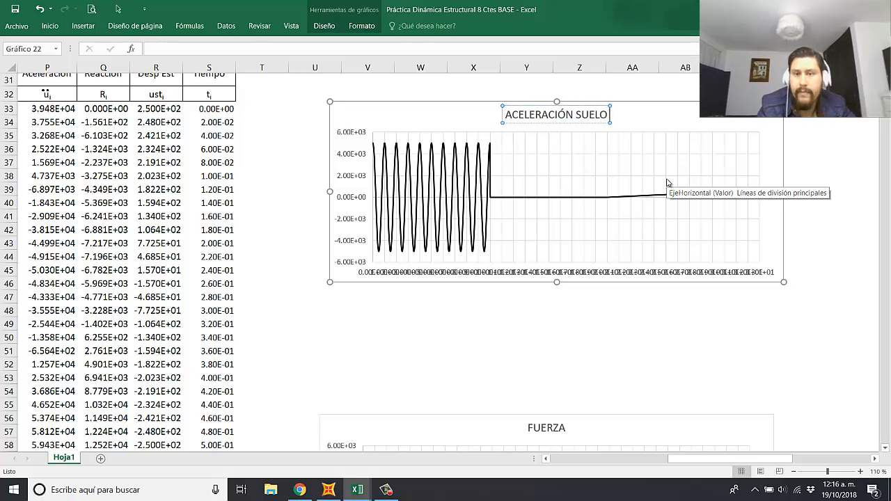
pyautogui.write(' NORMALZAI')
pyautogui.press('BackSpace')
pyautogui.press('BackSpace')
pyautogui.press('BackSpace')
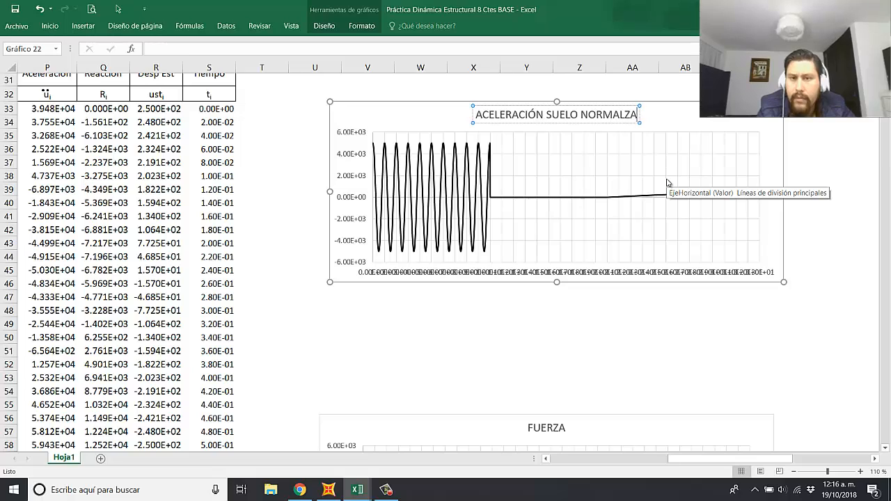
pyautogui.write('I')
pyautogui.write('ZADA')
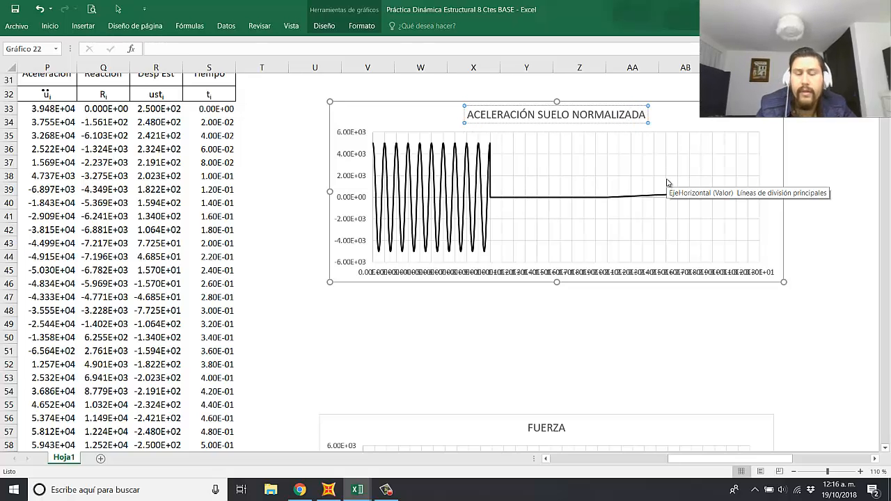
pyautogui.write(' CON g')
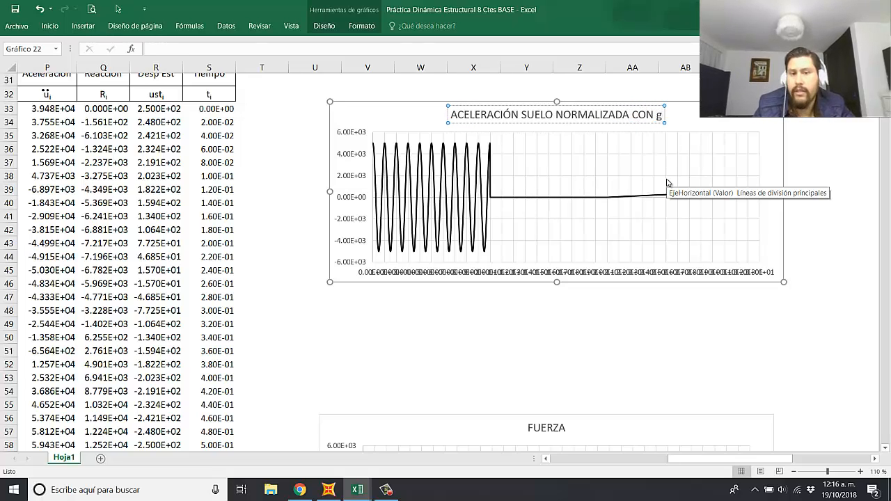
pyautogui.click(632, 390)
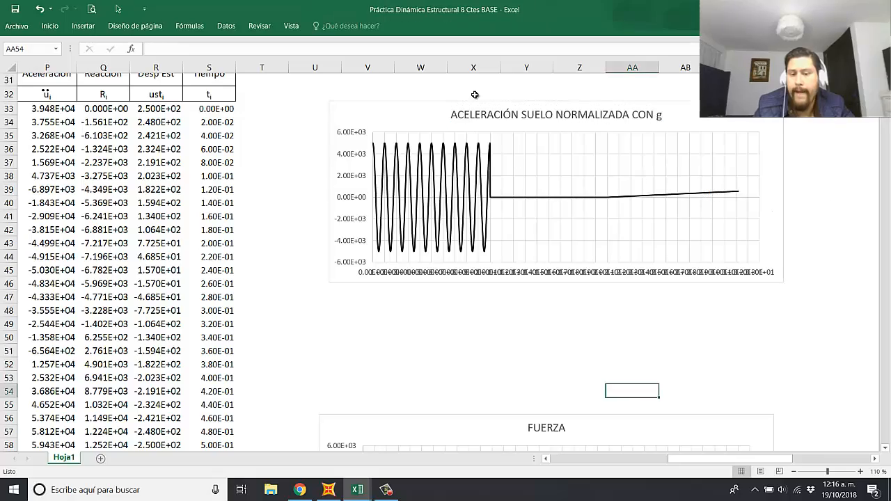
# Step: Switch the copied chart's plotted values from the Fuerza column to the Acel suelo norm data in column C
pyautogui.click(490, 167)
pyautogui.moveTo(715, 459); pyautogui.dragTo(597, 459)
pyautogui.scroll(2, 286, 124)
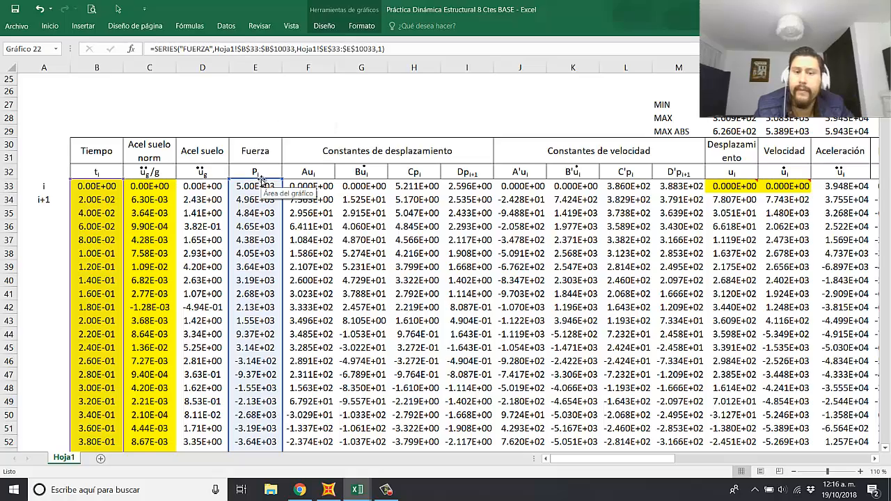
pyautogui.moveTo(259, 181); pyautogui.dragTo(167, 185)
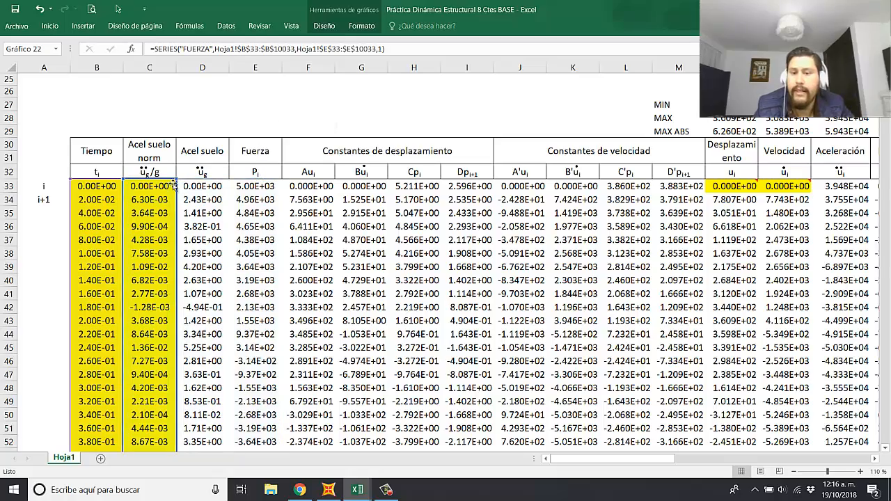
pyautogui.click(477, 294)
# Step: Restore the automatic major unit on the horizontal axis of the normalized ground acceleration chart
pyautogui.moveTo(619, 460); pyautogui.dragTo(730, 451)
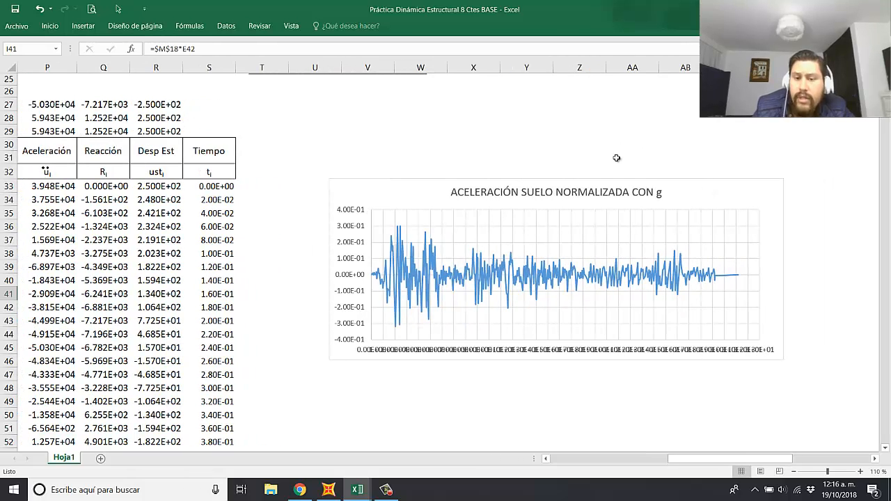
pyautogui.doubleClick(560, 354)
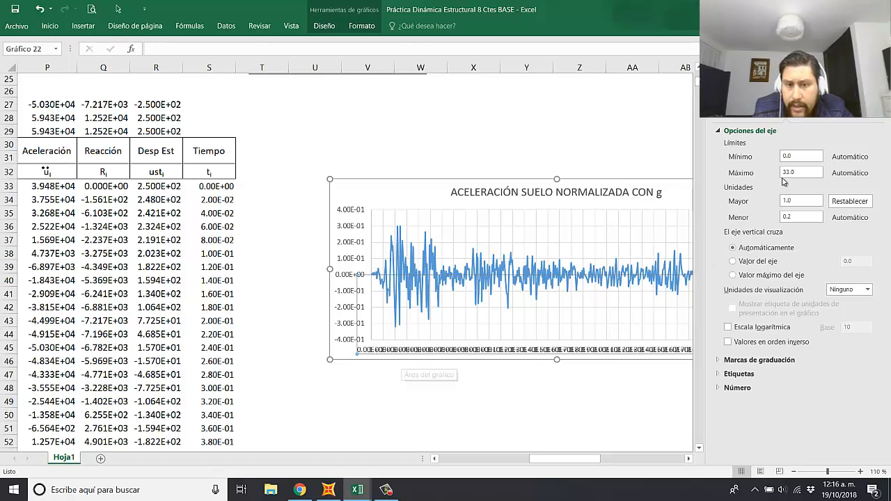
pyautogui.click(847, 201)
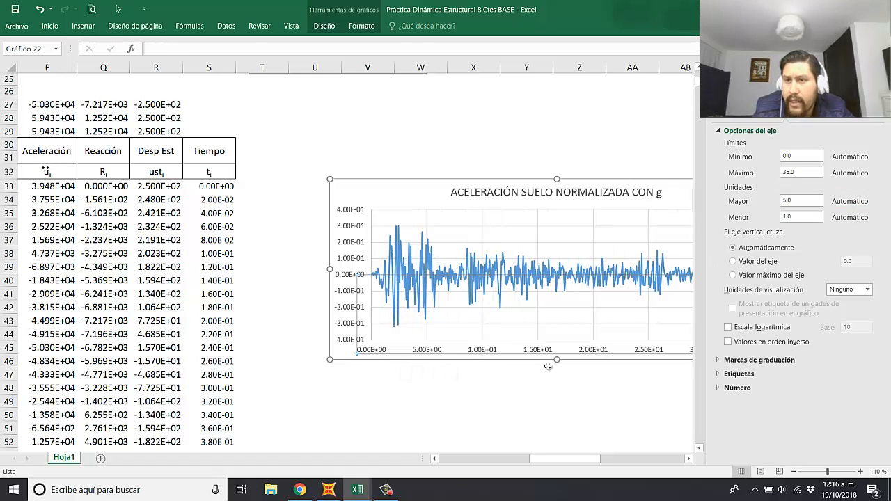
pyautogui.click(526, 387)
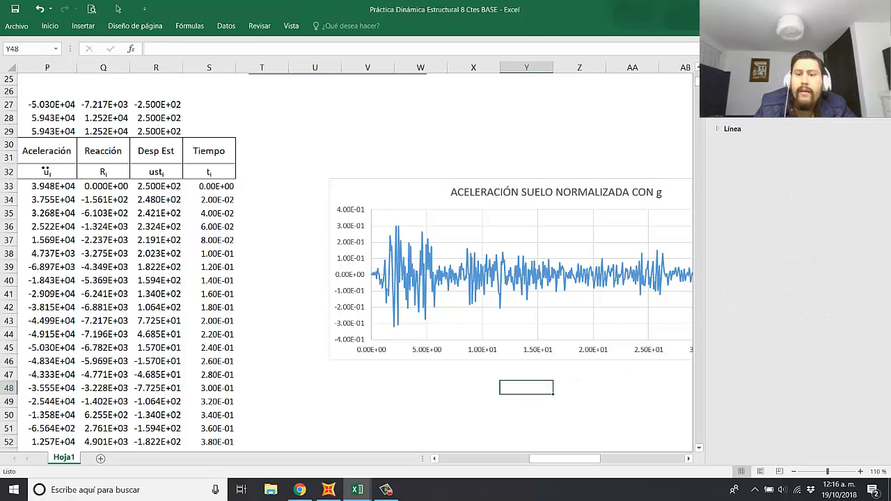
pyautogui.click(878, 68)
pyautogui.click(680, 144)
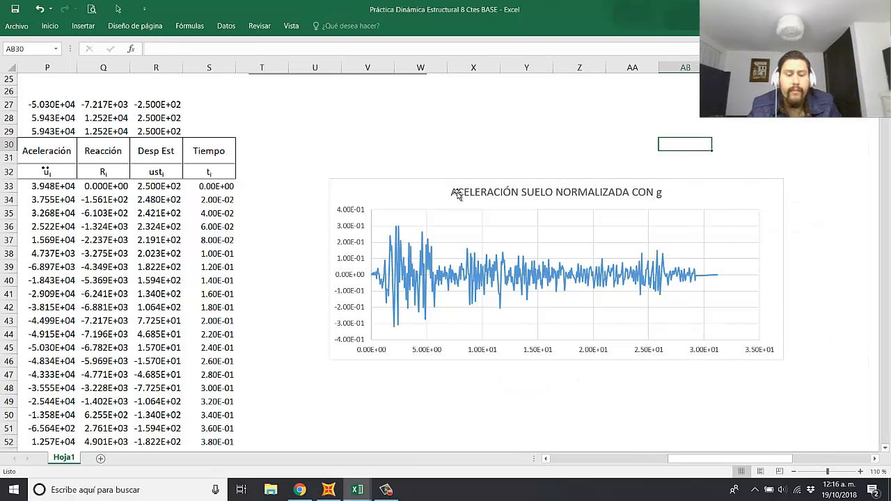
# Step: Shift the normalized ground acceleration chart up slightly and paste a duplicate of it directly below
pyautogui.moveTo(710, 199); pyautogui.dragTo(707, 188)
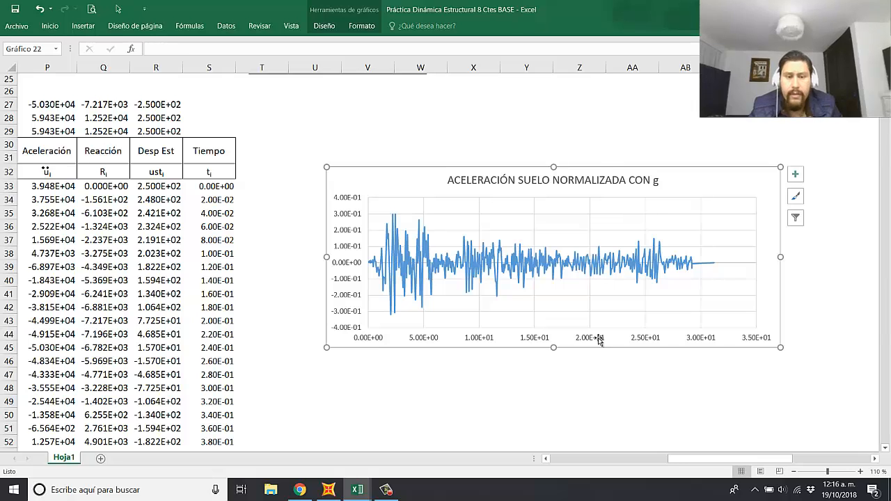
pyautogui.moveTo(652, 251)
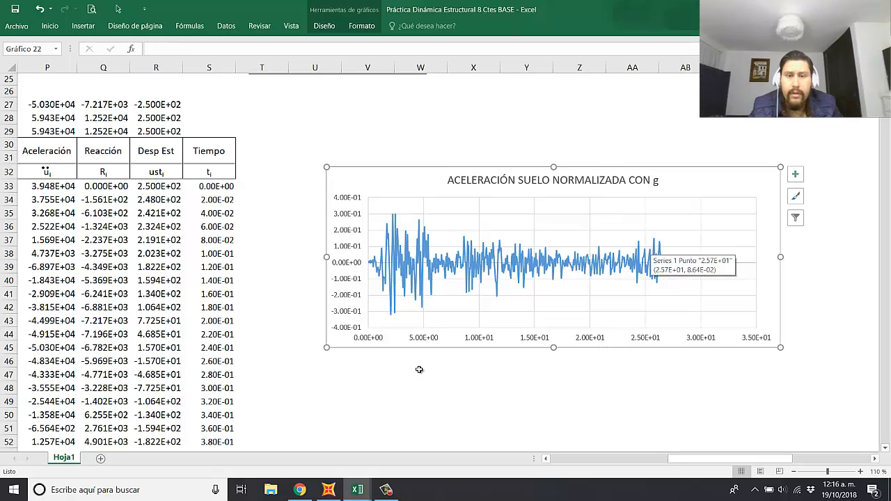
pyautogui.click(342, 362)
pyautogui.scroll(-2, 404, 334)
pyautogui.hotkey('ctrl', 'v')
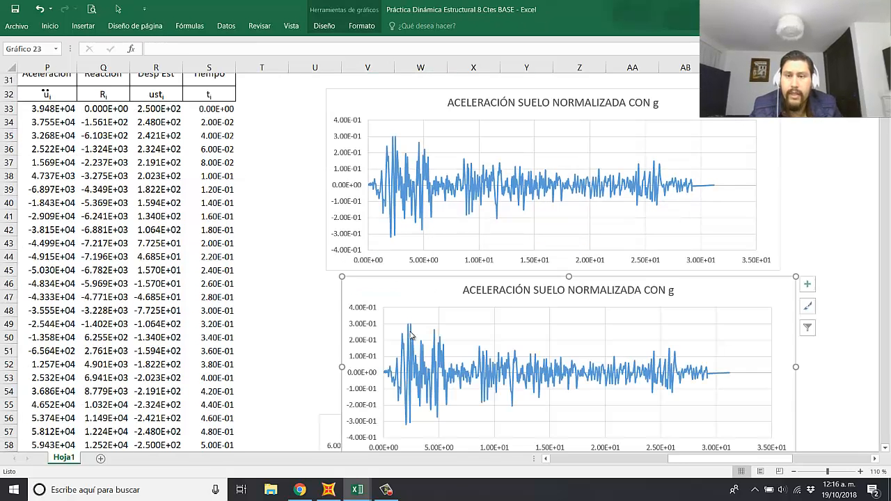
pyautogui.scroll(2, 531, 264)
# Step: Align the normalized acceleration chart and its duplicate in a vertical stack just above the FUERZA chart
pyautogui.click(691, 277)
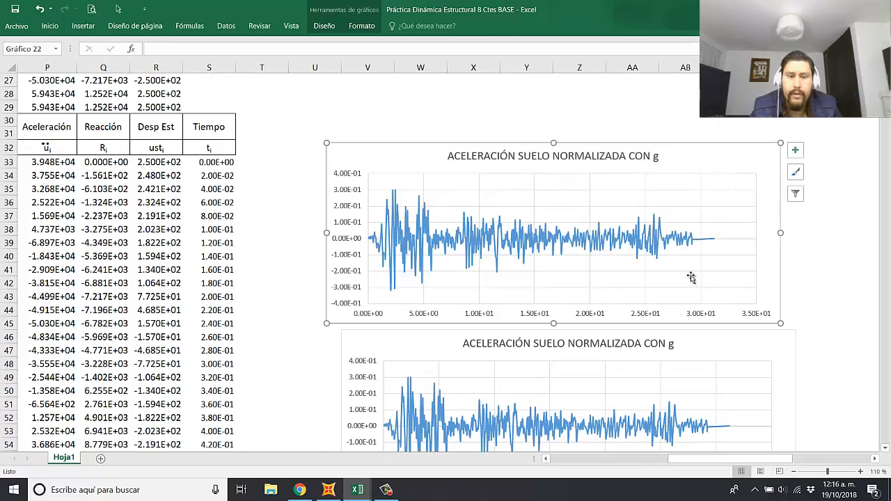
pyautogui.moveTo(697, 142); pyautogui.dragTo(699, 102)
pyautogui.moveTo(709, 323); pyautogui.dragTo(705, 284)
pyautogui.scroll(-4, 661, 223)
pyautogui.scroll(4, 659, 223)
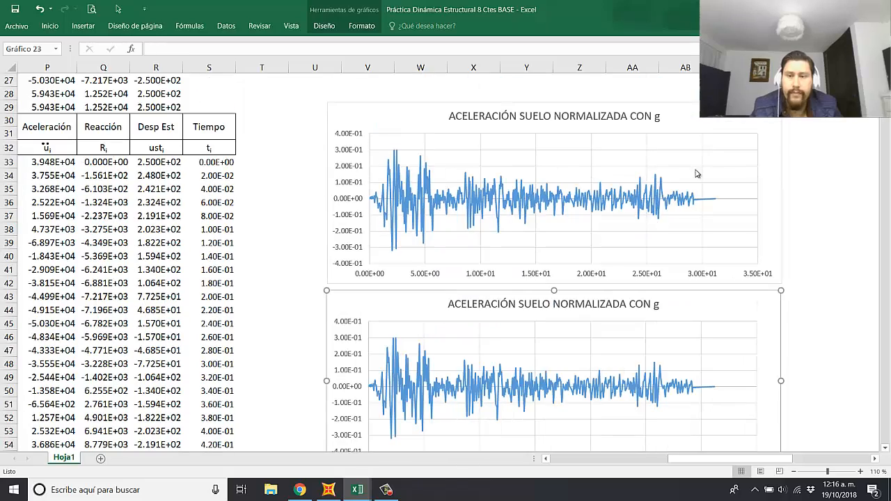
pyautogui.keyDown('ctrl'); pyautogui.click(698, 115); pyautogui.keyUp('ctrl')
pyautogui.moveTo(695, 115); pyautogui.dragTo(704, 101)
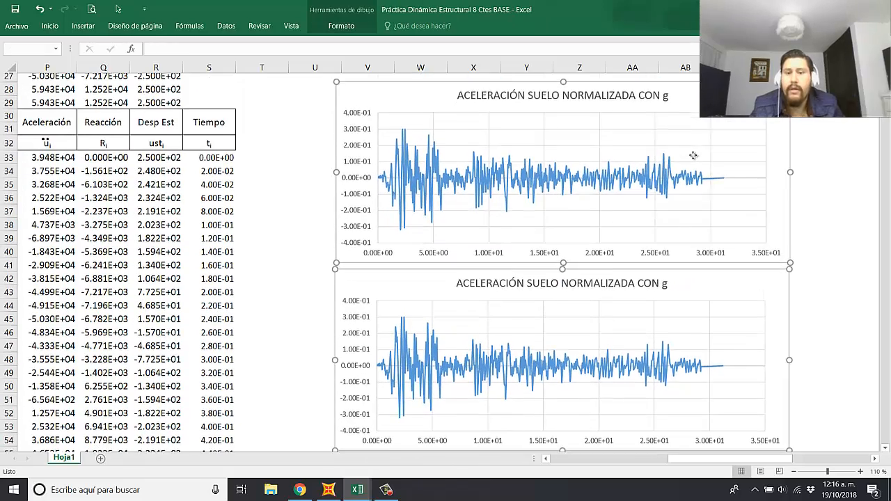
pyautogui.scroll(-2, 688, 250)
pyautogui.moveTo(727, 205); pyautogui.dragTo(715, 202)
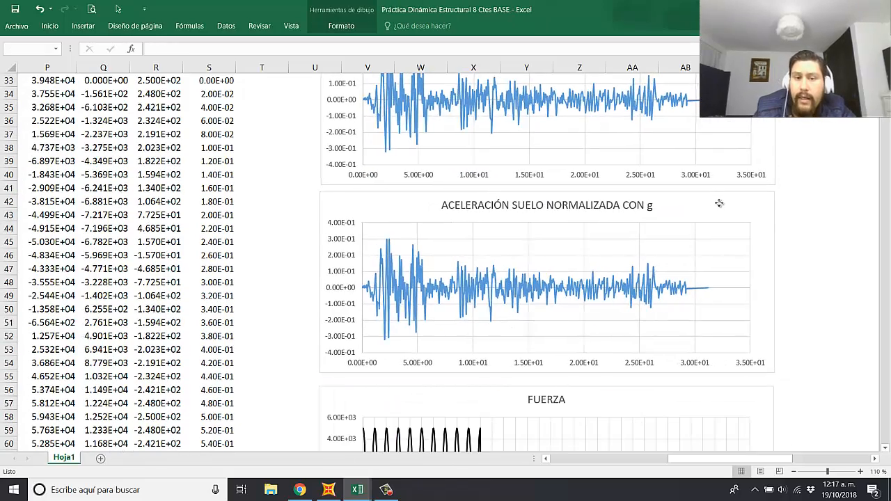
pyautogui.click(825, 232)
# Step: Shorten the duplicate chart's title to "ACELERACIÓN SUELO"
pyautogui.click(592, 209)
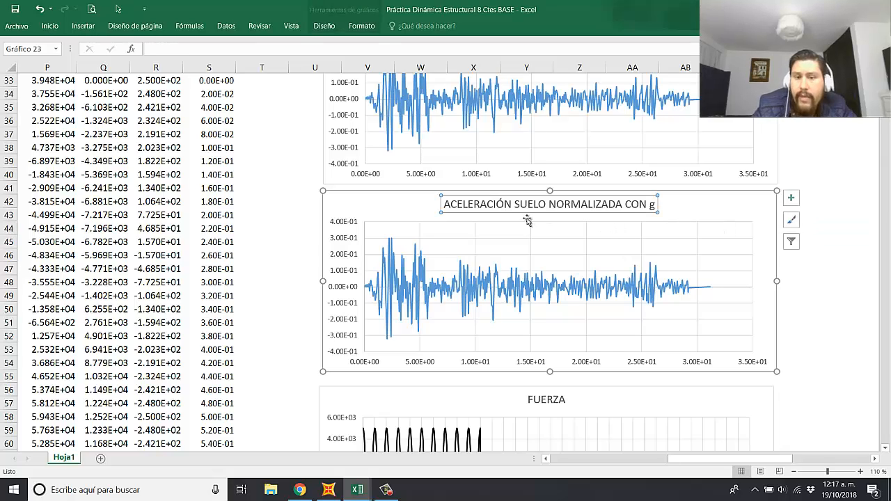
pyautogui.moveTo(549, 205); pyautogui.dragTo(676, 208)
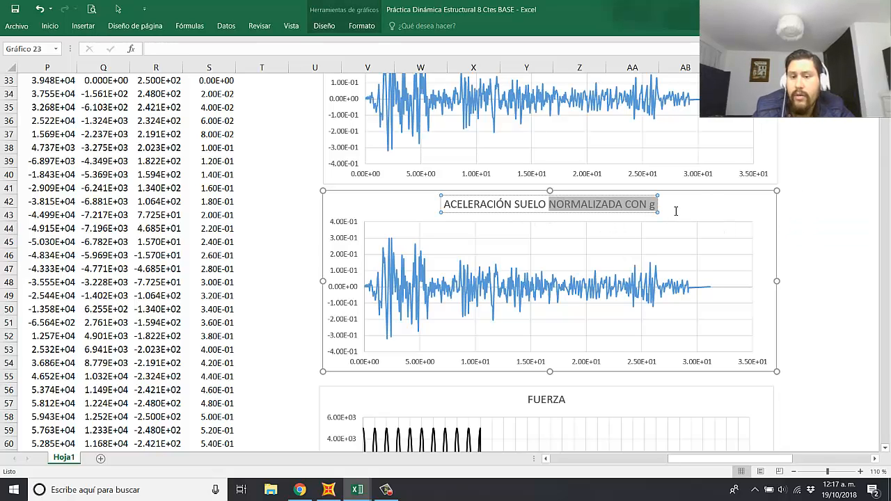
pyautogui.press('Delete')
pyautogui.click(845, 281)
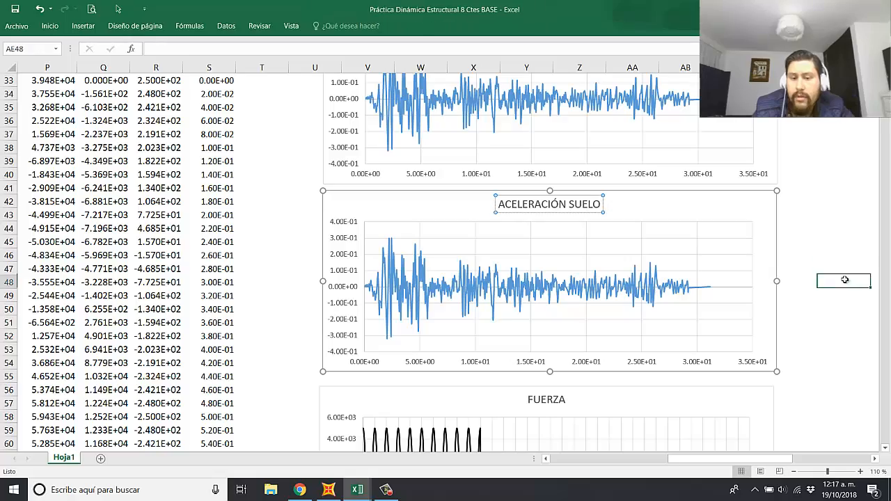
# Step: Switch the ACELERACIÓN SUELO chart's plotted values from column C to the Acel suelo data in D33:D10033
pyautogui.click(619, 284)
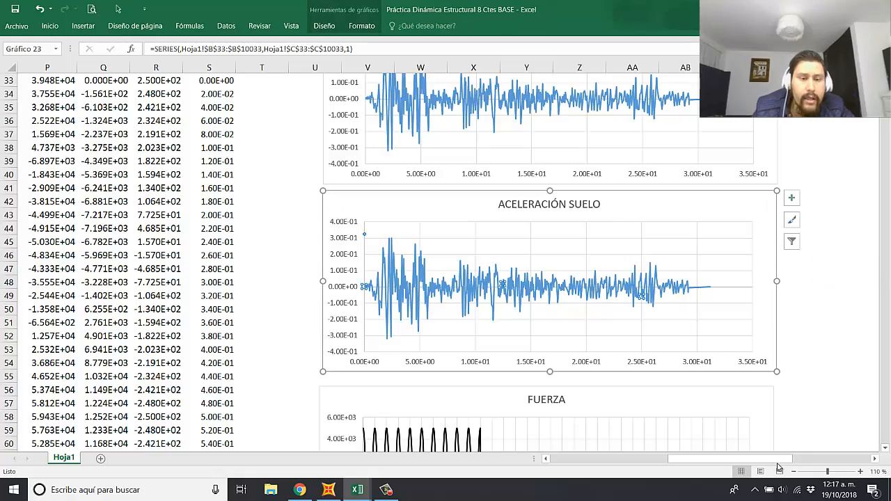
pyautogui.moveTo(730, 458); pyautogui.dragTo(609, 457)
pyautogui.scroll(7, 203, 248)
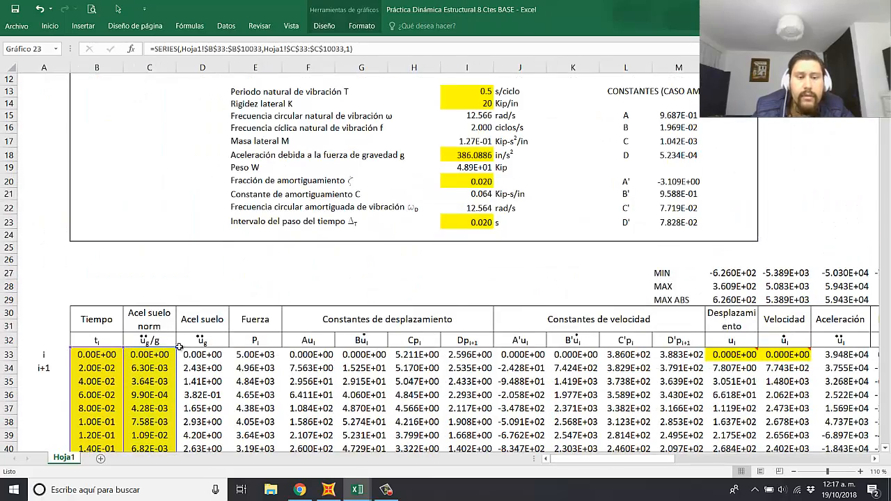
pyautogui.moveTo(178, 361); pyautogui.dragTo(209, 369)
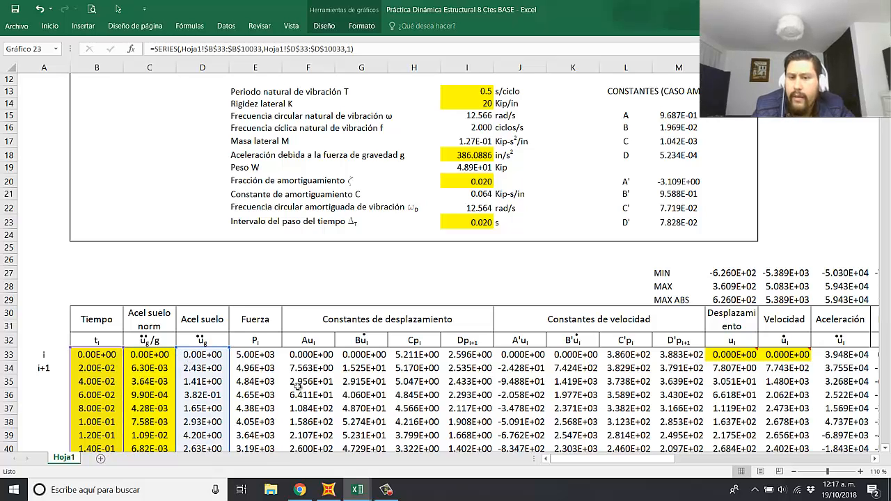
pyautogui.click(313, 392)
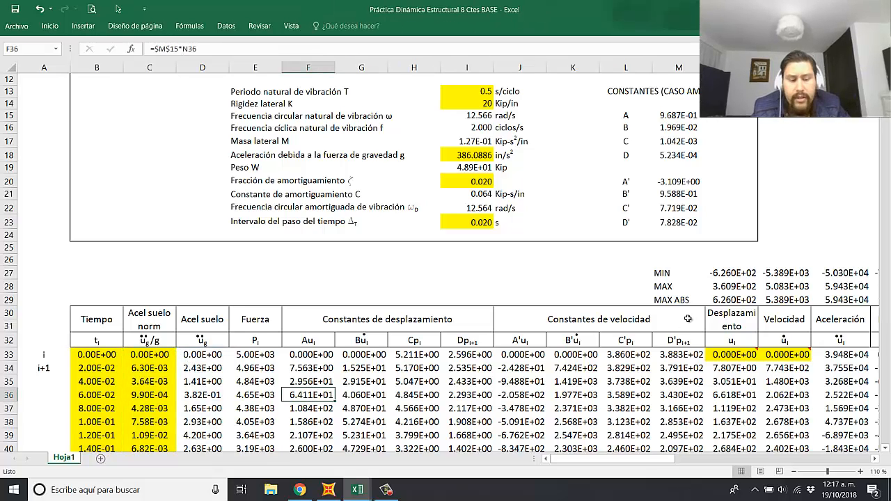
# Step: Copy the MIN, MAX and MAX ABS labels from M27:M29 to B27:B29 above the Tiempo column
pyautogui.moveTo(663, 273); pyautogui.dragTo(717, 299)
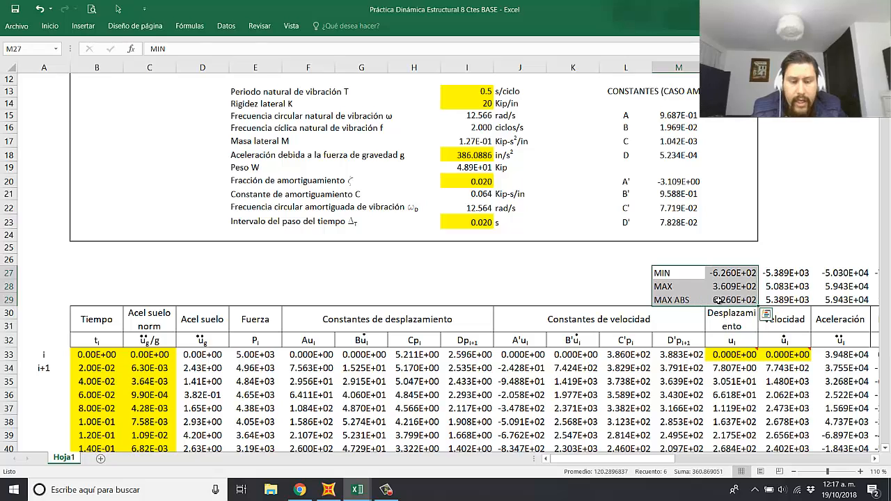
pyautogui.moveTo(668, 274); pyautogui.dragTo(679, 295)
pyautogui.hotkey('ctrl', 'c')
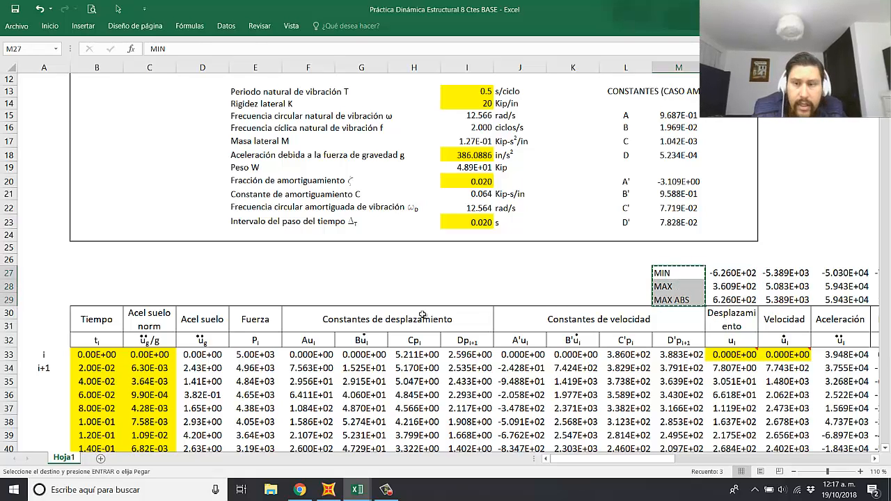
pyautogui.click(97, 270)
pyautogui.hotkey('ctrl', 'v')
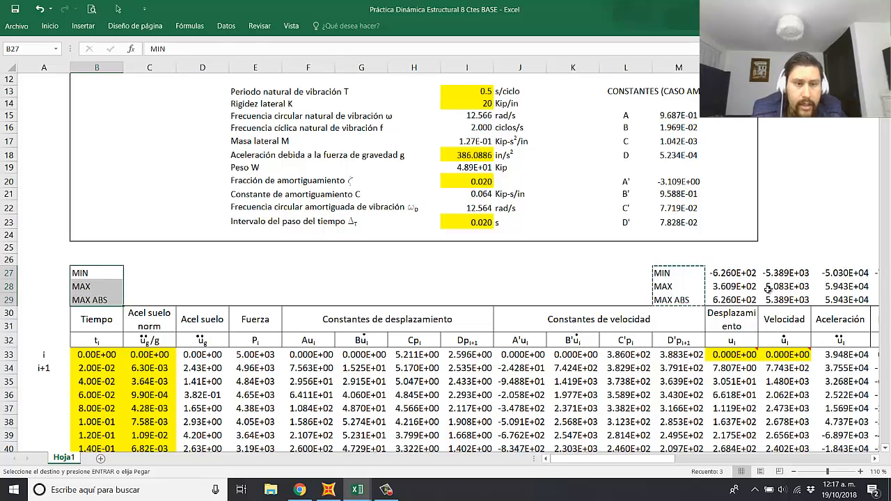
# Step: Copy the displacement column's minimum, maximum and absolute maximum formulas from N27:N29 into C27:C29 and D27:D29 for both ground acceleration columns
pyautogui.click(732, 273)
pyautogui.moveTo(732, 272); pyautogui.dragTo(731, 299)
pyautogui.hotkey('ctrl', 'c')
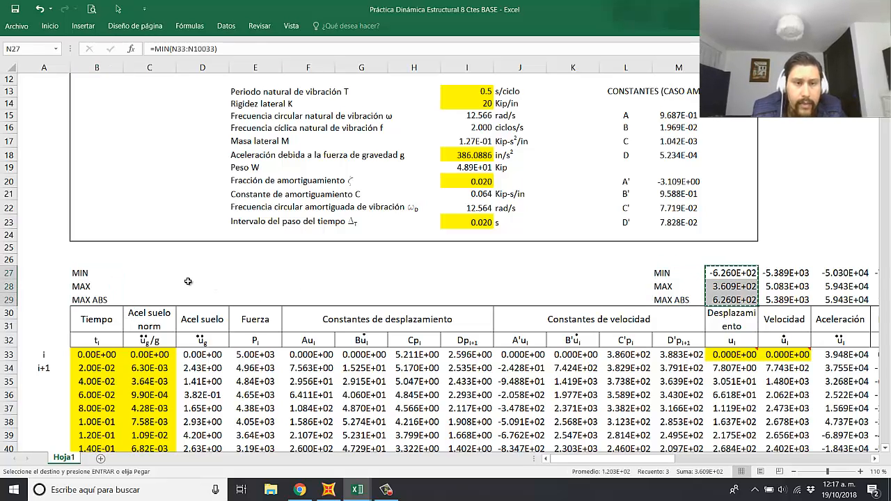
pyautogui.click(143, 273)
pyautogui.hotkey('ctrl', 'v')
pyautogui.click(203, 273)
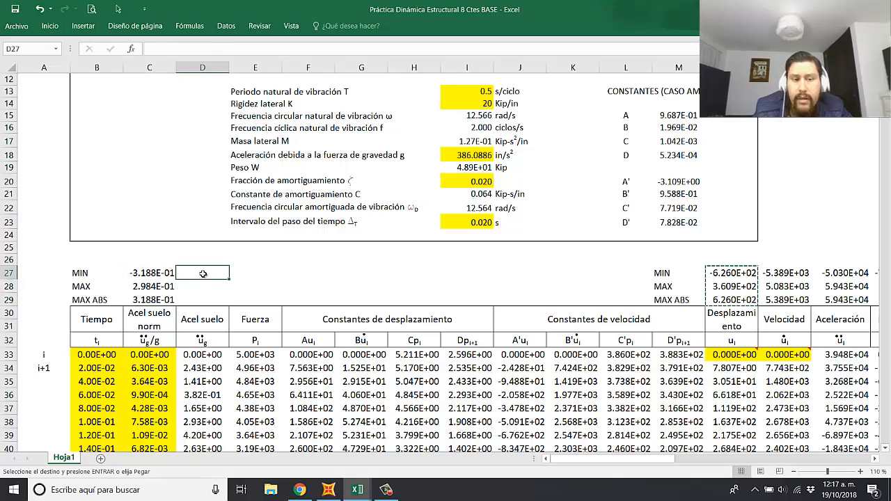
pyautogui.hotkey('ctrl', 'v')
pyautogui.click(298, 288)
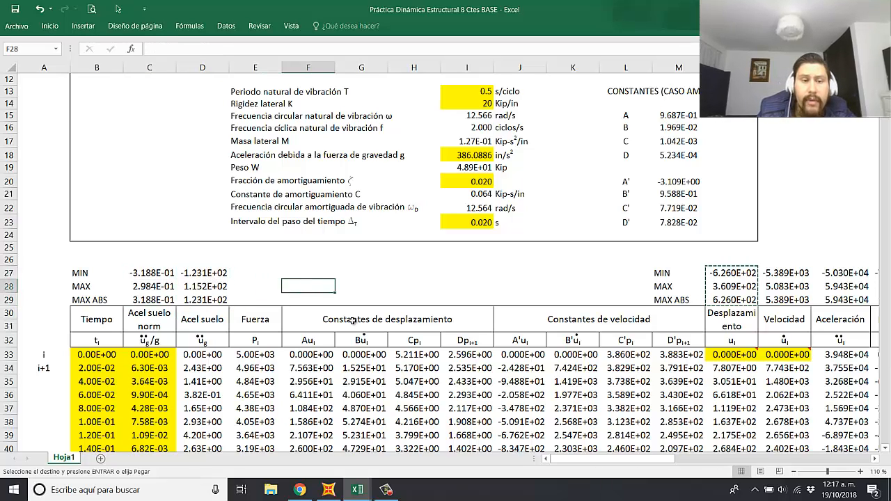
pyautogui.press('Escape')
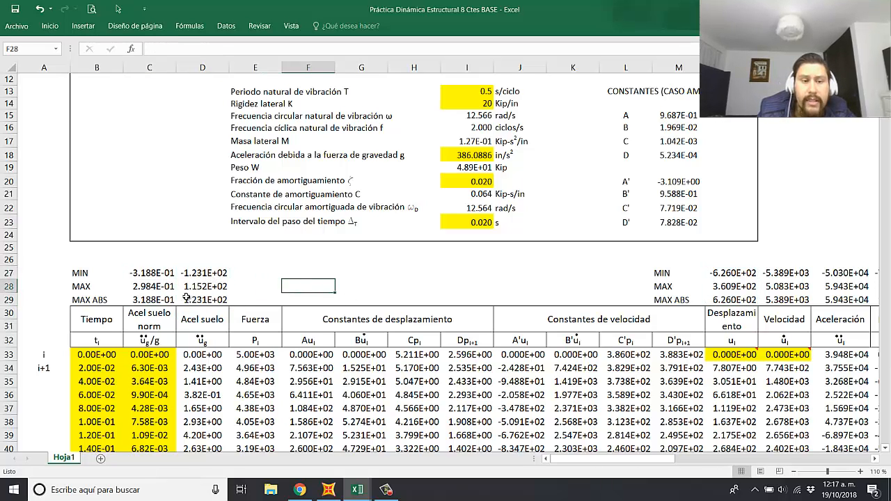
pyautogui.click(343, 284)
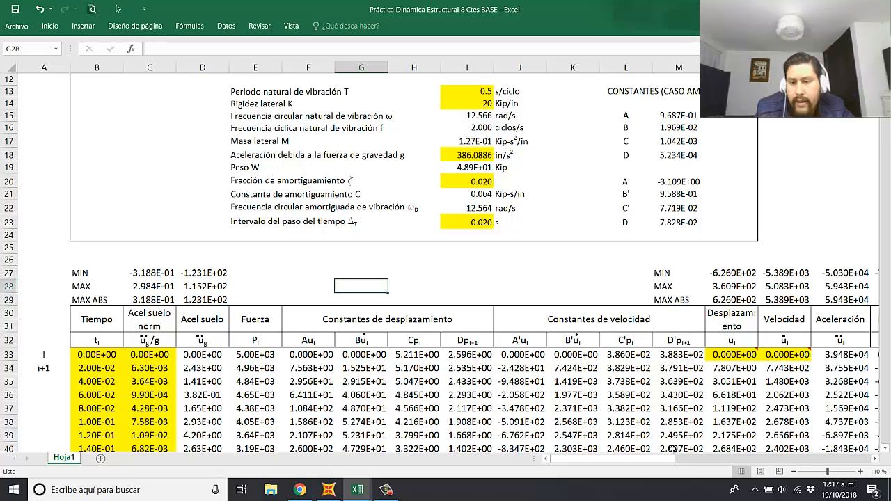
# Step: Examine the peaks and scales of the normalized and actual ground acceleration charts
pyautogui.moveTo(629, 462); pyautogui.dragTo(745, 457)
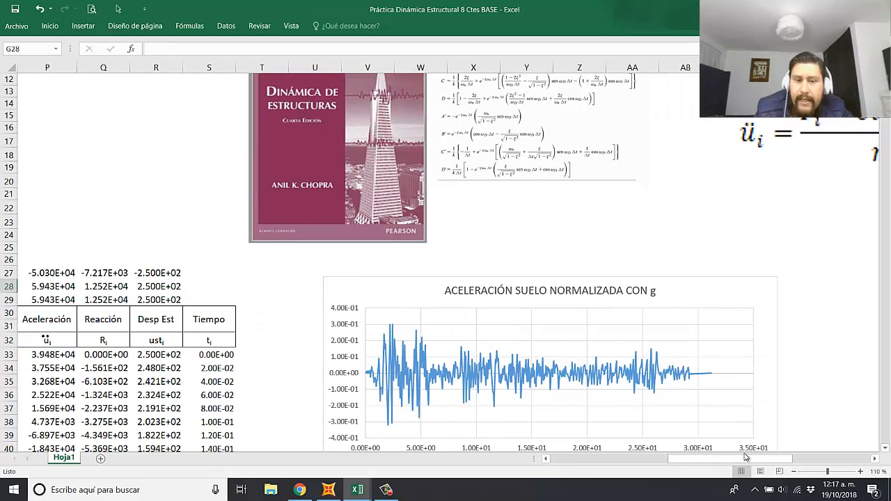
pyautogui.click(804, 334)
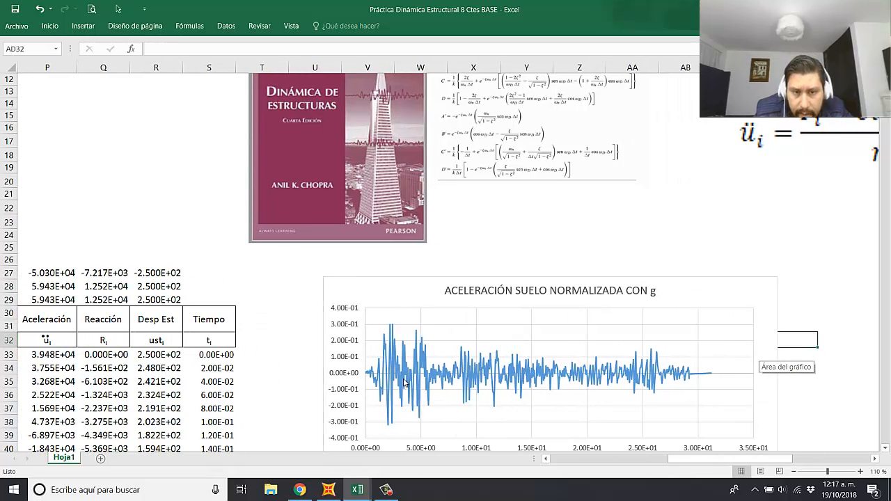
pyautogui.scroll(-1, 414, 338)
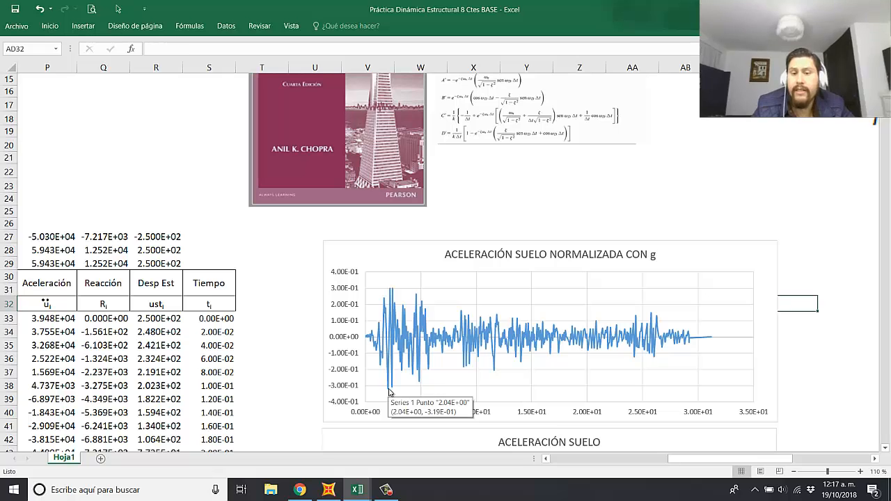
pyautogui.click(791, 212)
pyautogui.scroll(-1, 685, 262)
pyautogui.scroll(-3, 675, 258)
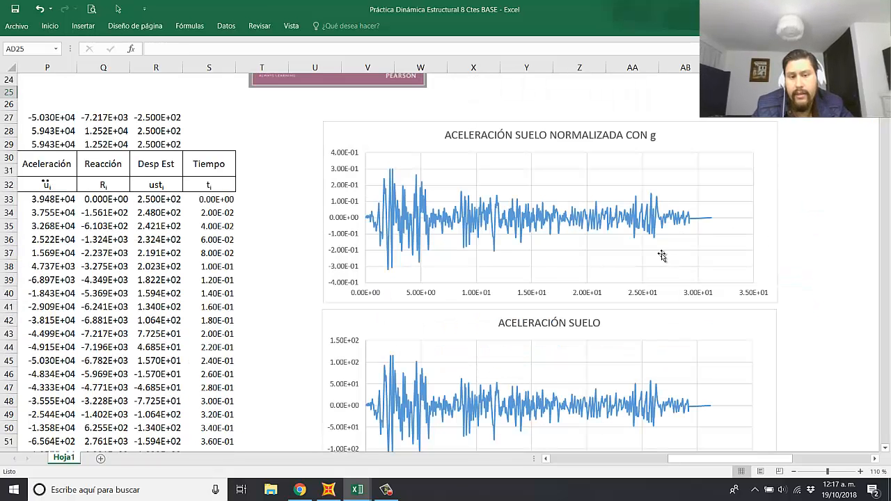
pyautogui.scroll(-1, 615, 306)
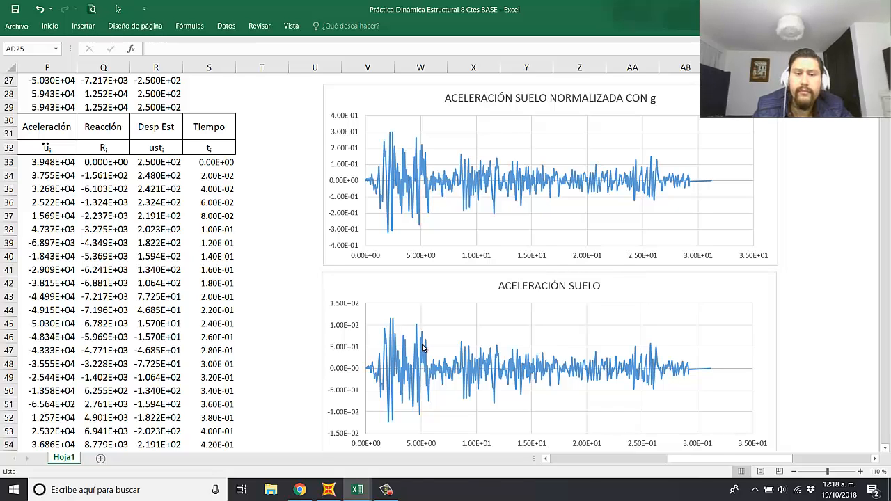
pyautogui.click(844, 312)
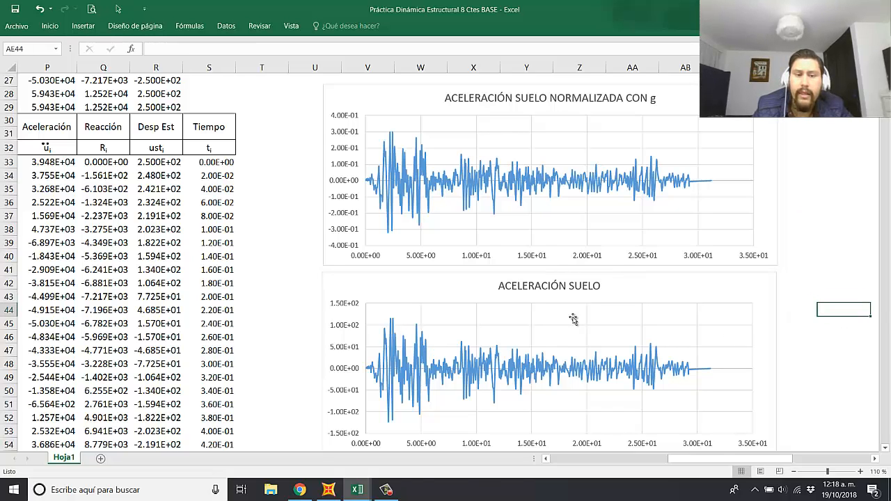
pyautogui.scroll(-2, 371, 362)
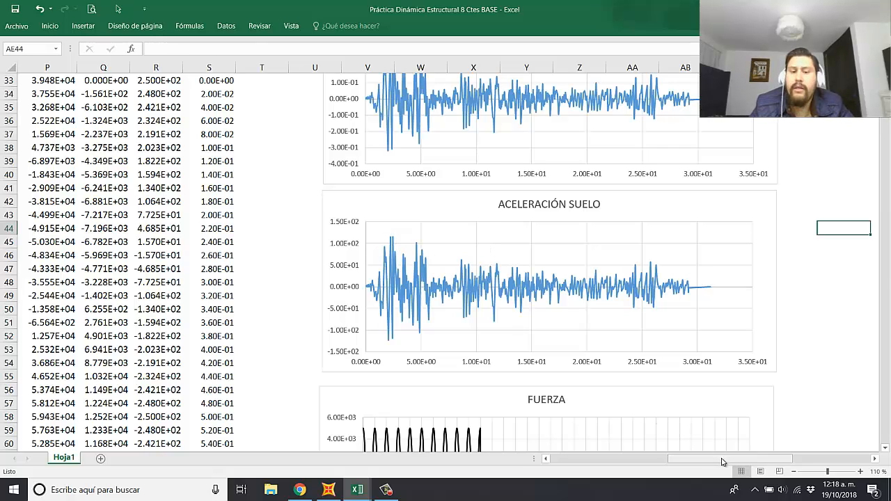
pyautogui.click(794, 164)
pyautogui.scroll(2, 758, 333)
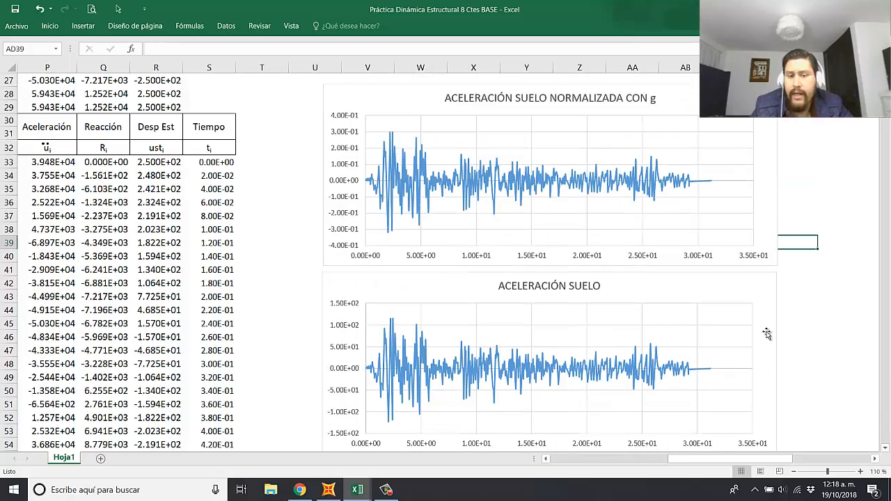
# Step: Review the FUERZA chart and the Fuerza column that supplies the excitation force in the calculation table
pyautogui.scroll(-4, 764, 333)
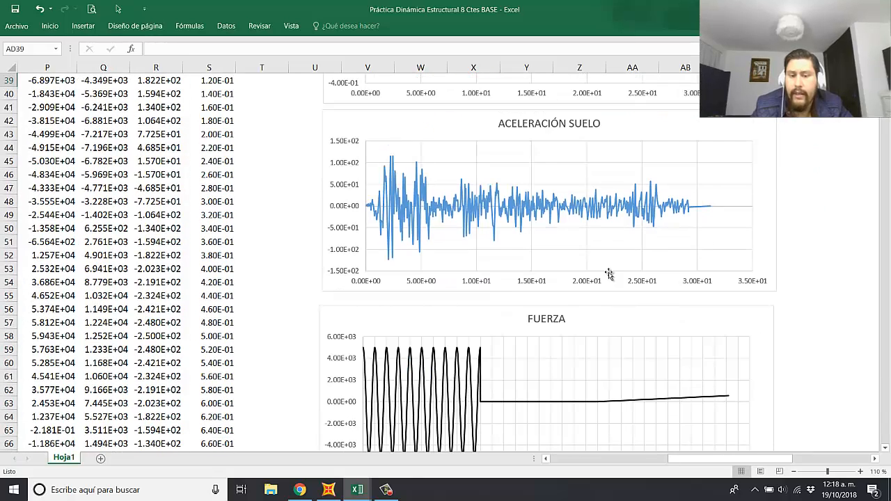
pyautogui.click(583, 320)
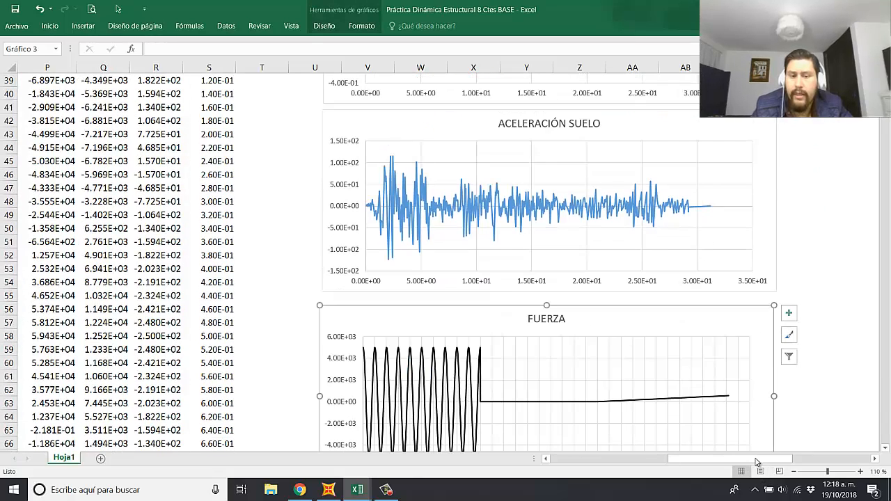
pyautogui.moveTo(756, 460); pyautogui.dragTo(592, 461)
pyautogui.scroll(5, 405, 344)
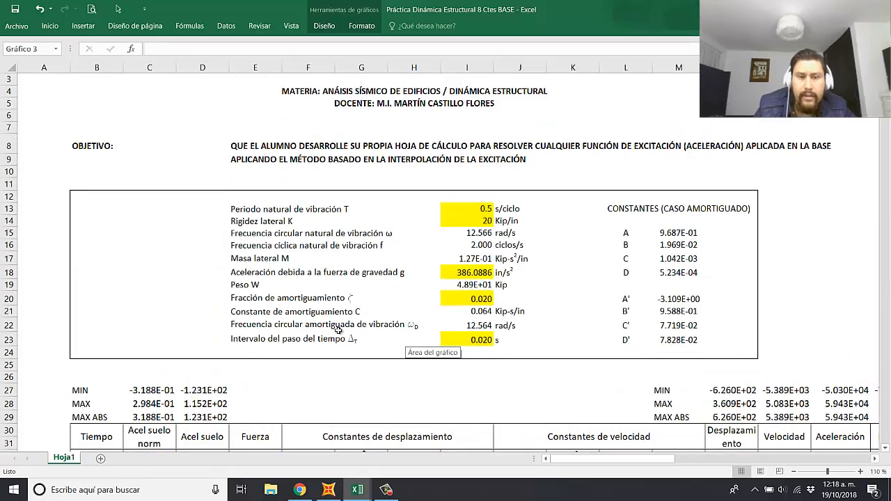
pyautogui.click(318, 384)
pyautogui.hotkey('ctrl', 'Up')
pyautogui.hotkey('ctrl', 'Up')
pyautogui.hotkey('ctrl', 'Up')
pyautogui.hotkey('ctrl', 'Up')
pyautogui.scroll(-5, 310, 378)
pyautogui.click(270, 278)
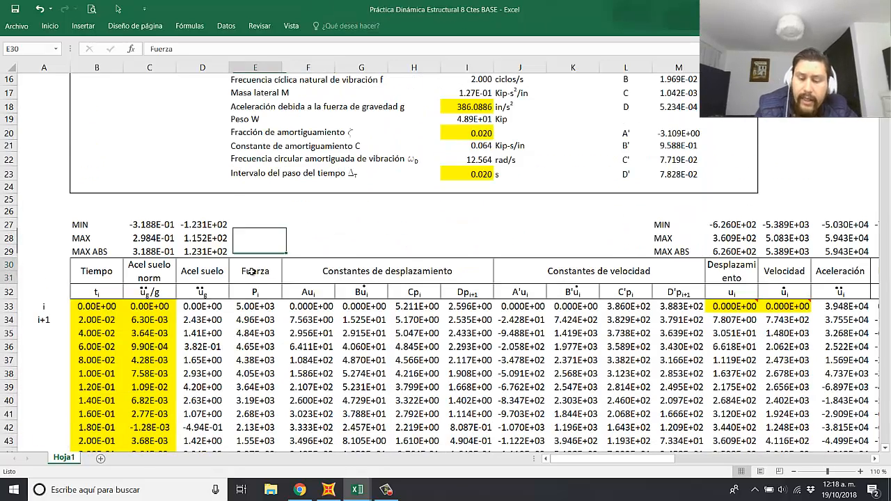
# Step: Begin a text entry in cell G27 above the Constantes de desplazamiento heading
pyautogui.click(346, 222)
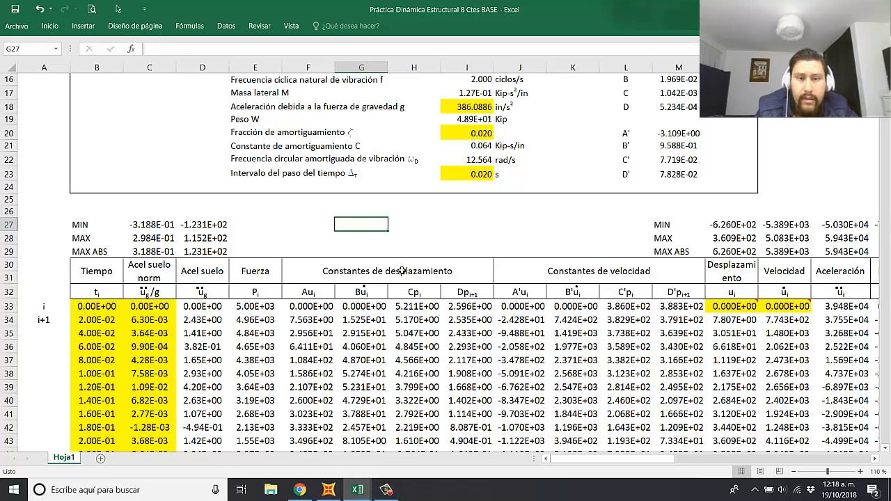
pyautogui.write('p')
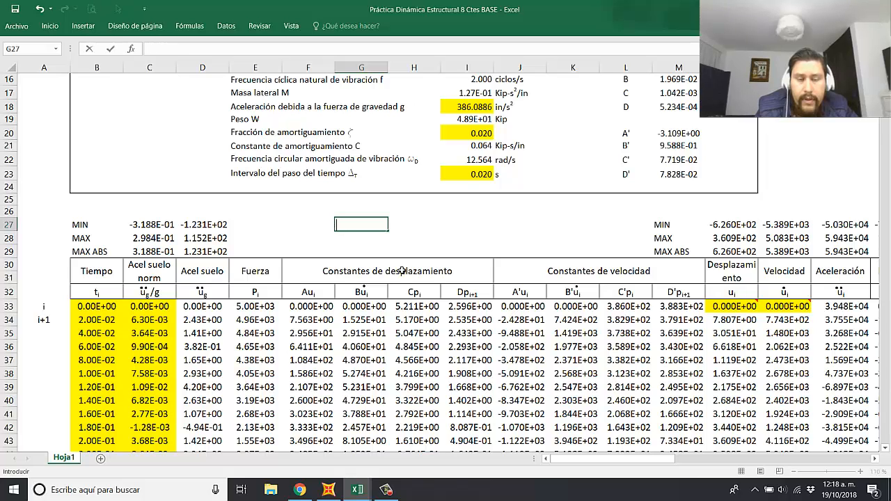
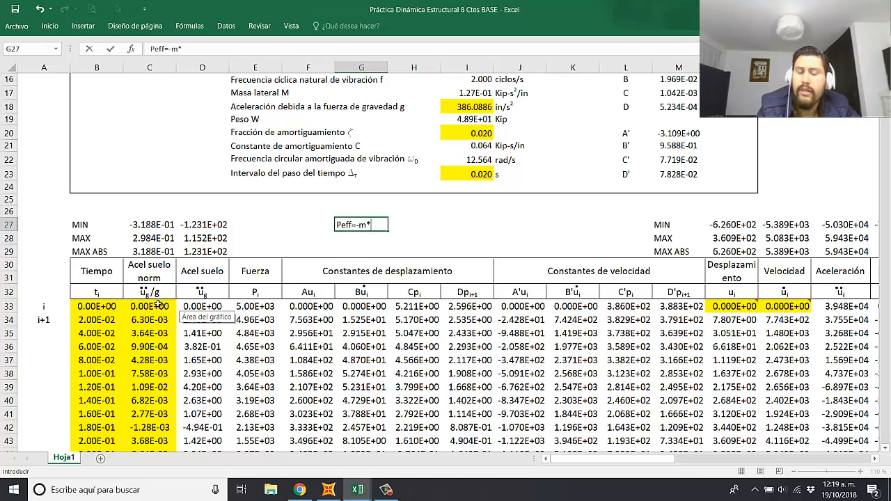
# Step: Complete the note "Peff=-m*acel suelo" in G27 and move it up to cell G26
pyautogui.write('cel suelo')
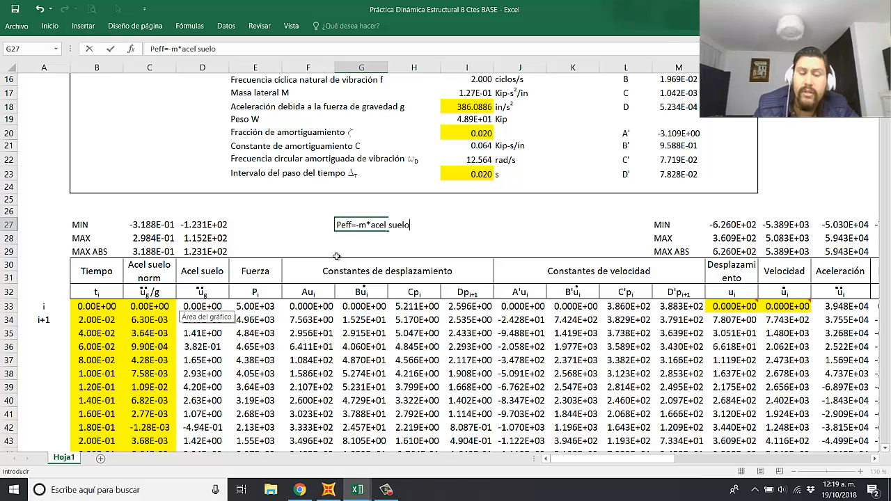
pyautogui.press('Return')
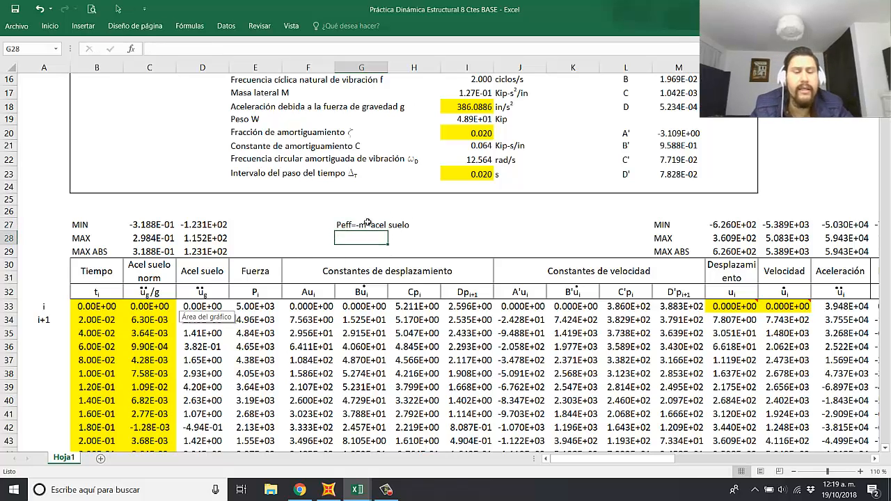
pyautogui.click(368, 224)
pyautogui.moveTo(368, 219); pyautogui.dragTo(369, 211)
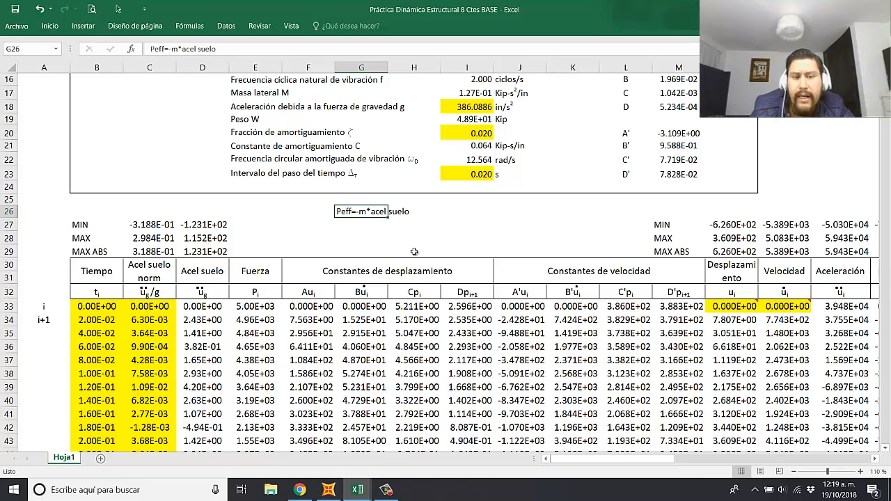
pyautogui.click(392, 223)
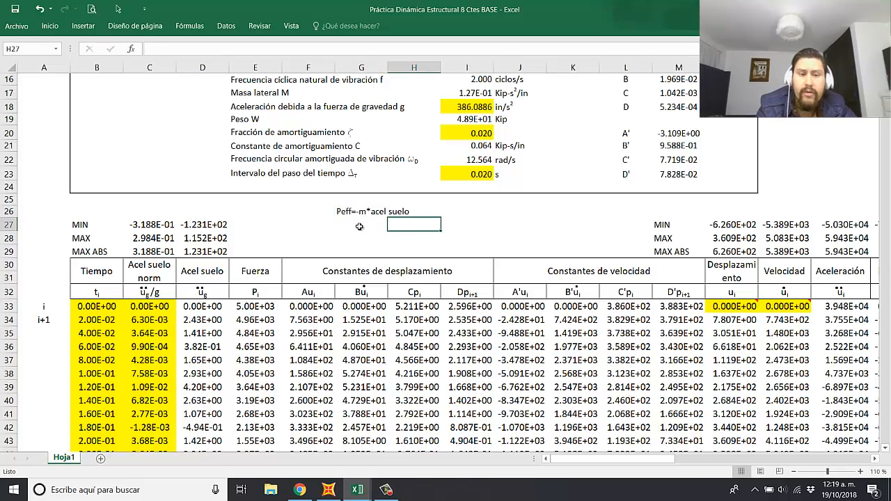
# Step: Rename the Fuerza column heading as "Fza Ficticia Eq" and its symbol in E32 as "Peffi"
pyautogui.click(256, 272)
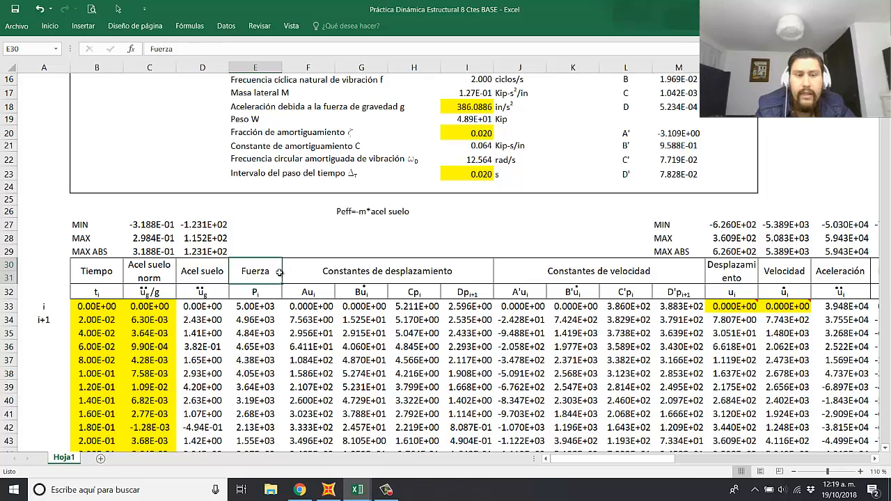
pyautogui.write('F')
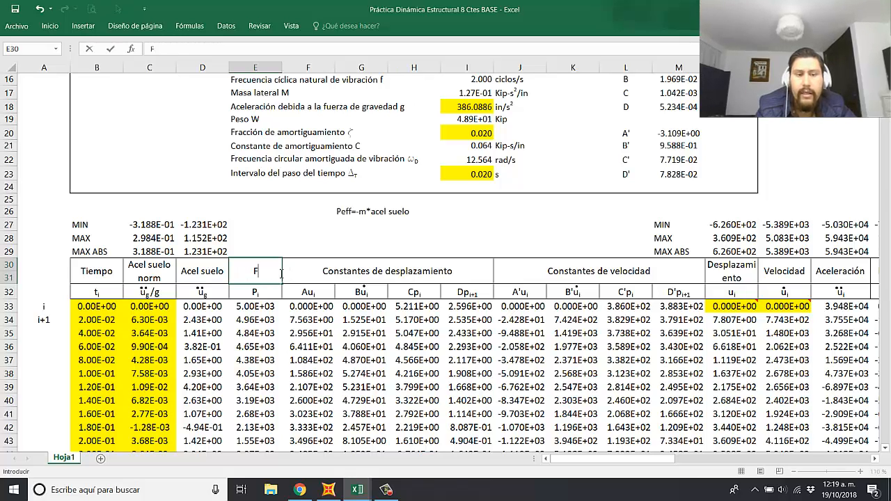
pyautogui.write('za Fict')
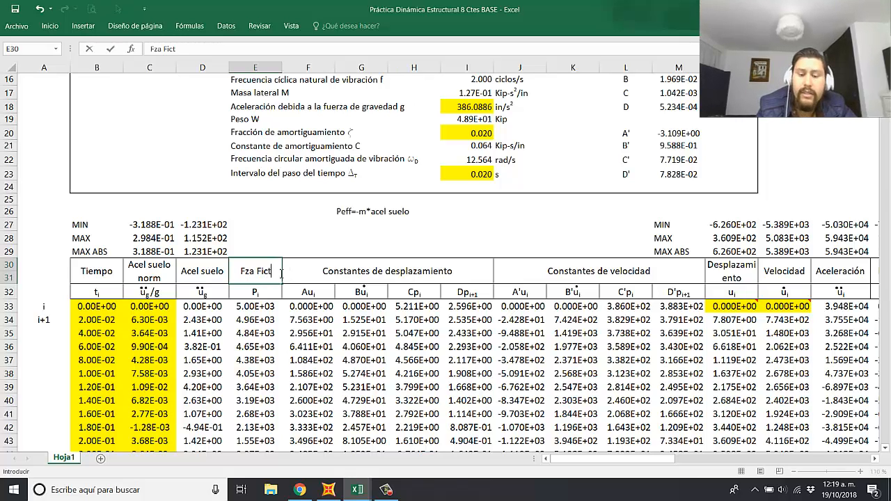
pyautogui.write('icia Eq')
pyautogui.press('Return')
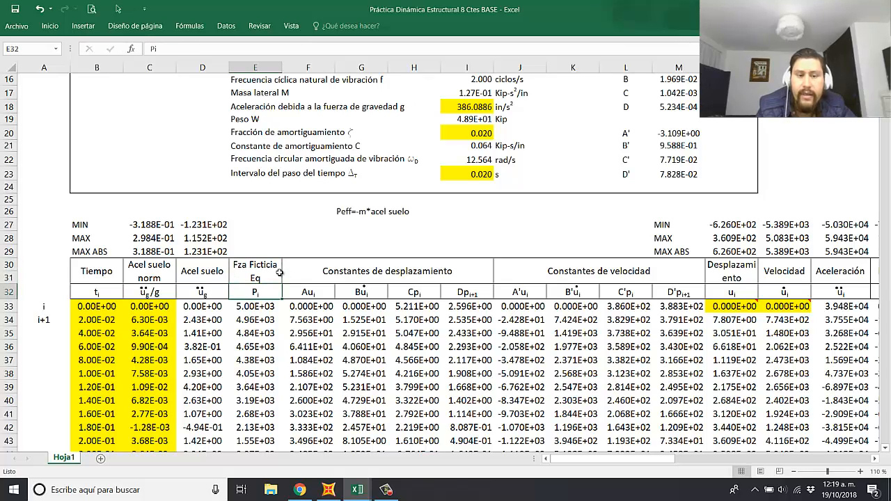
pyautogui.write('Peffi')
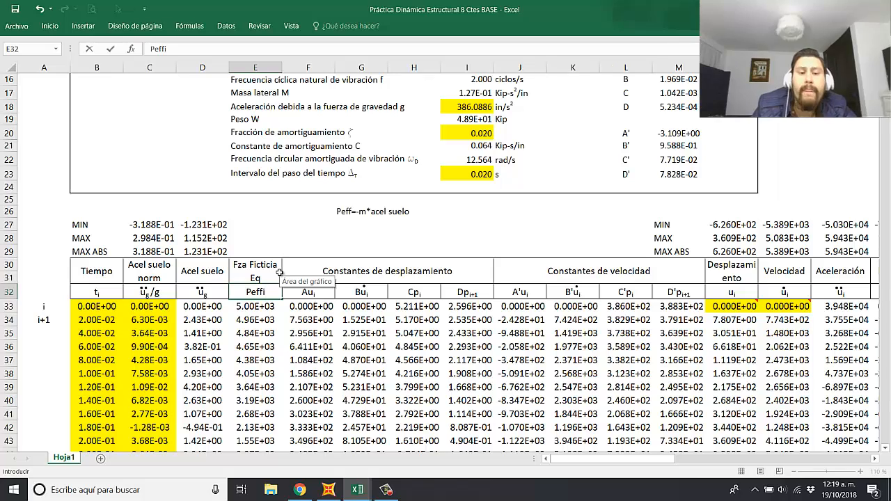
pyautogui.press('Return')
pyautogui.click(455, 250)
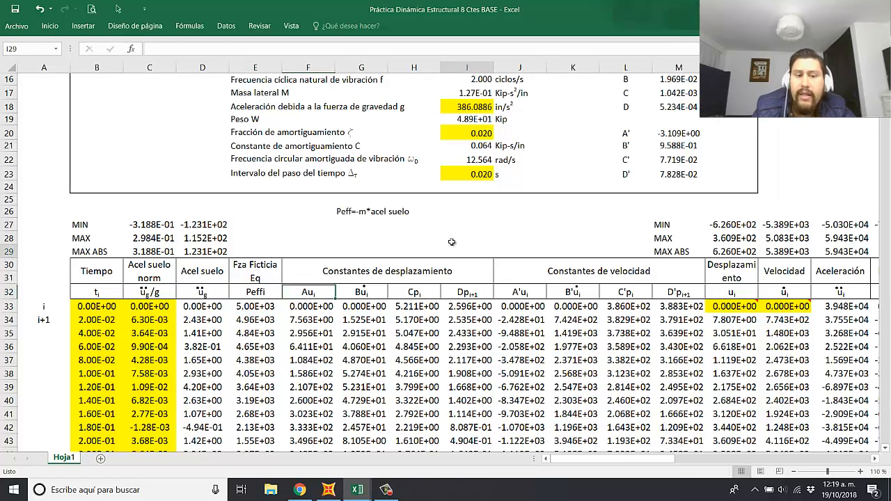
# Step: Replace the force formula in E33 with =-$I$17*D33 and fill it down the entire effective force column
pyautogui.click(257, 305)
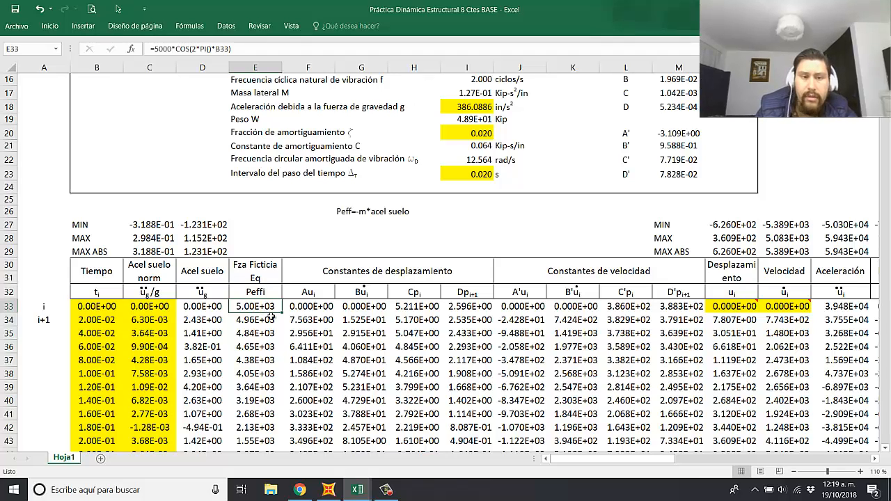
pyautogui.write('=')
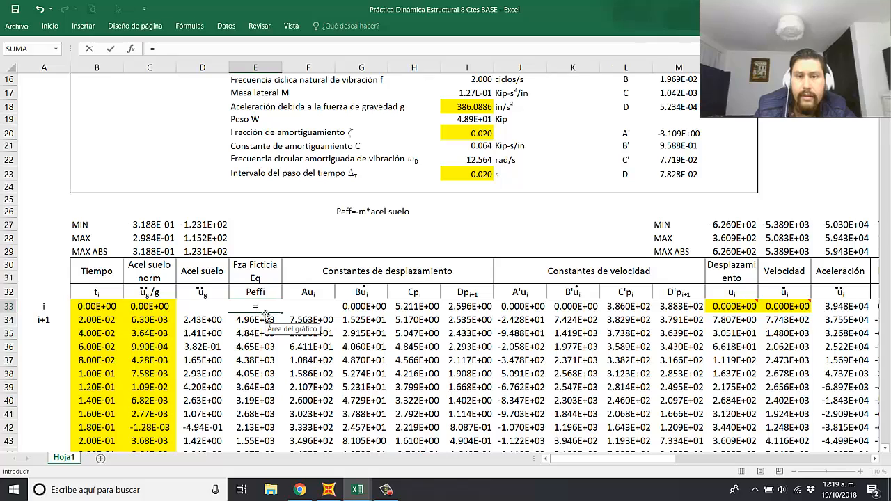
pyautogui.write('-')
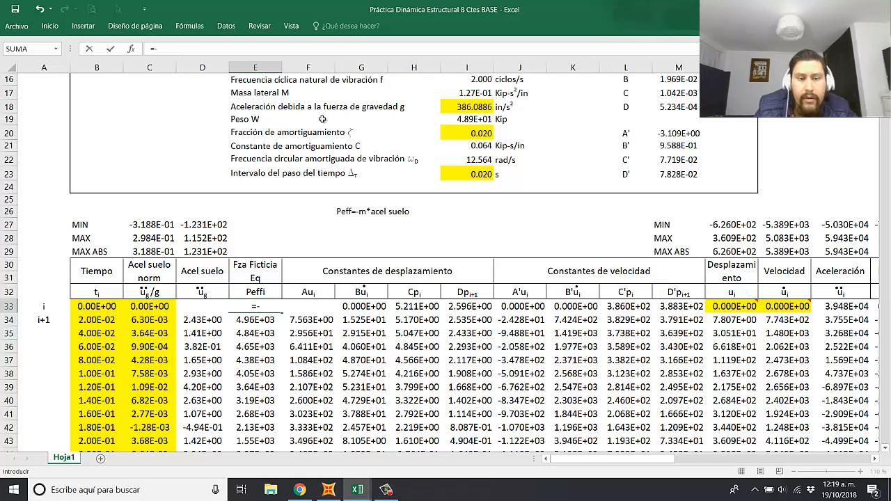
pyautogui.click(472, 93)
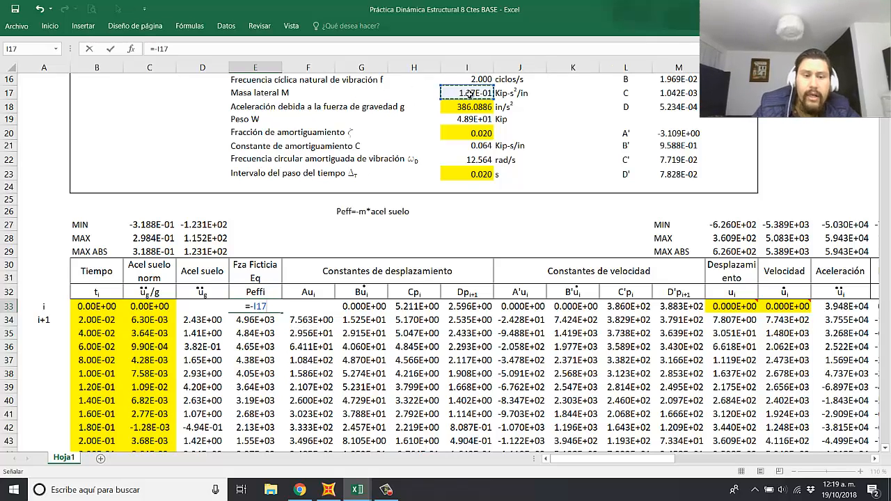
pyautogui.press('F4')
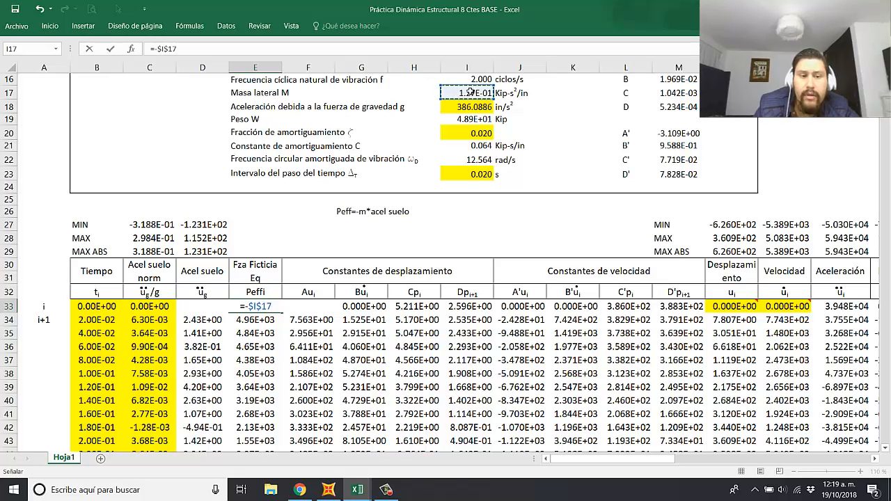
pyautogui.write('*')
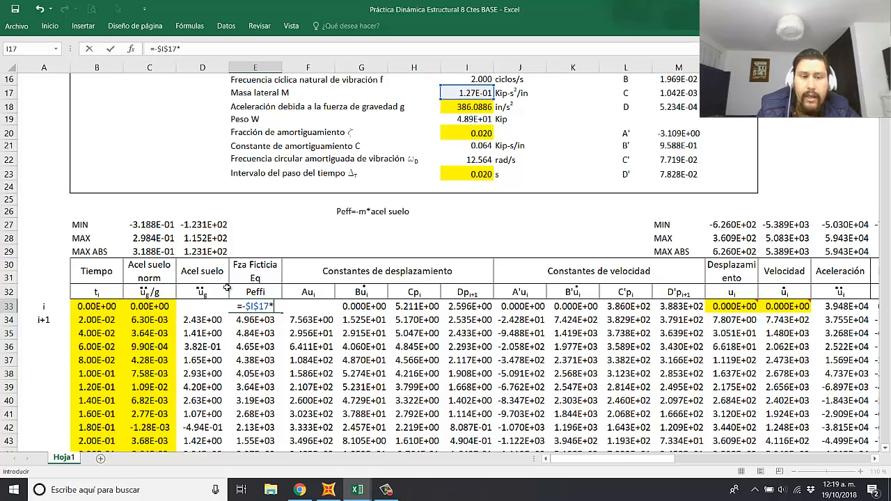
pyautogui.click(197, 275)
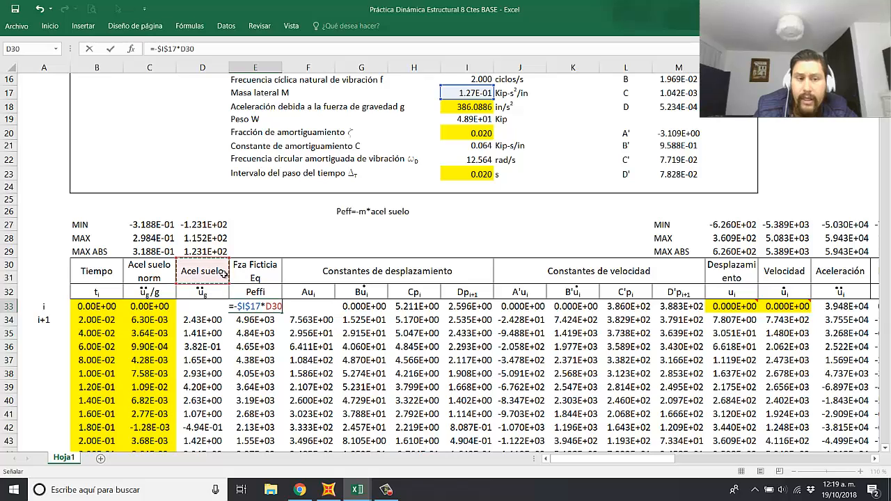
pyautogui.press('Down')
pyautogui.press('Down')
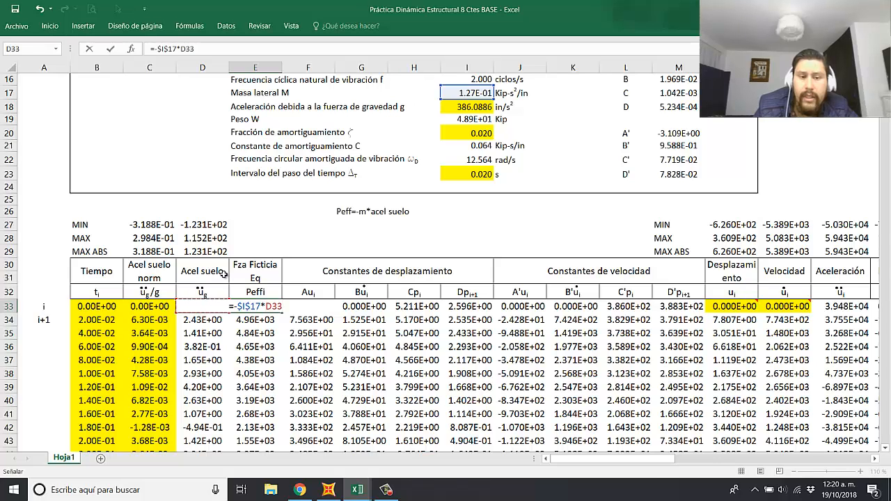
pyautogui.press('Return')
pyautogui.click(279, 306)
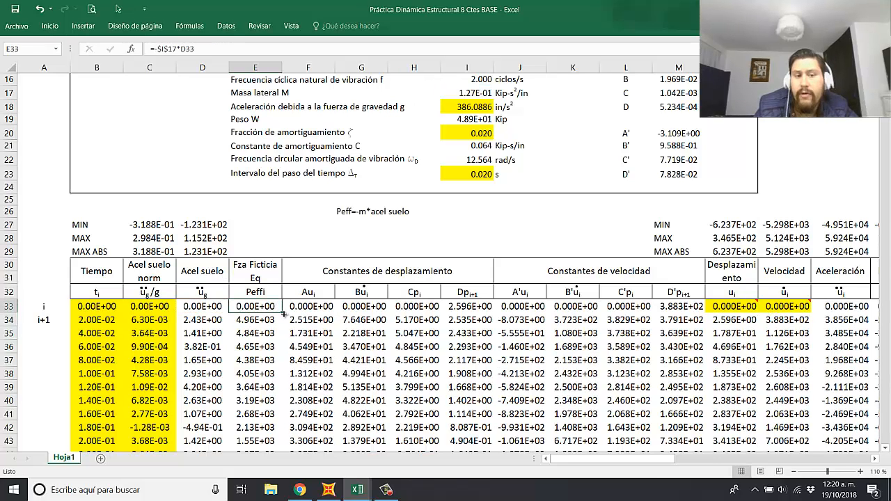
pyautogui.doubleClick(282, 313)
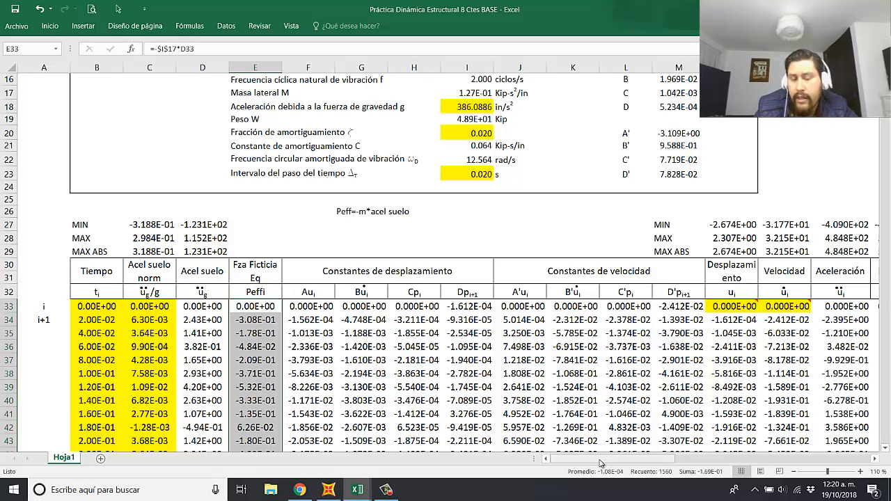
# Step: Delete the old FUERZA chart between the ACELERACIÓN SUELO and DESPLAZAMIENTO charts
pyautogui.moveTo(601, 460); pyautogui.dragTo(720, 456)
pyautogui.scroll(-5, 735, 437)
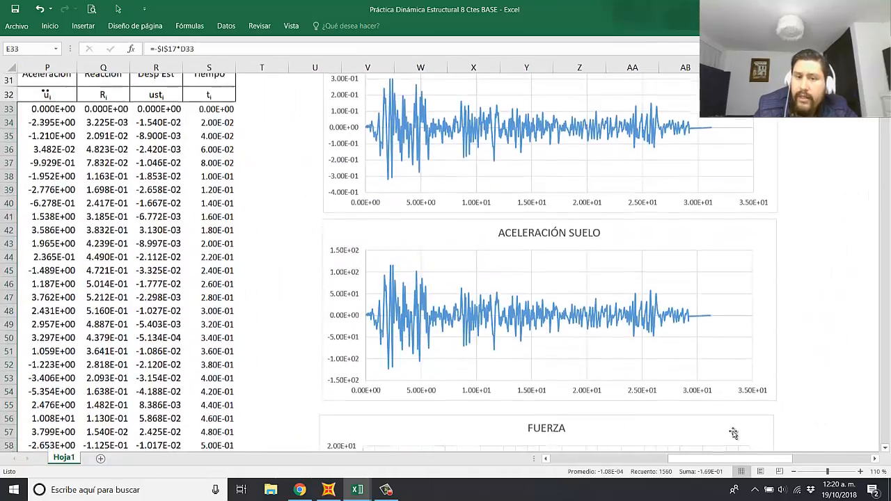
pyautogui.scroll(-4, 733, 433)
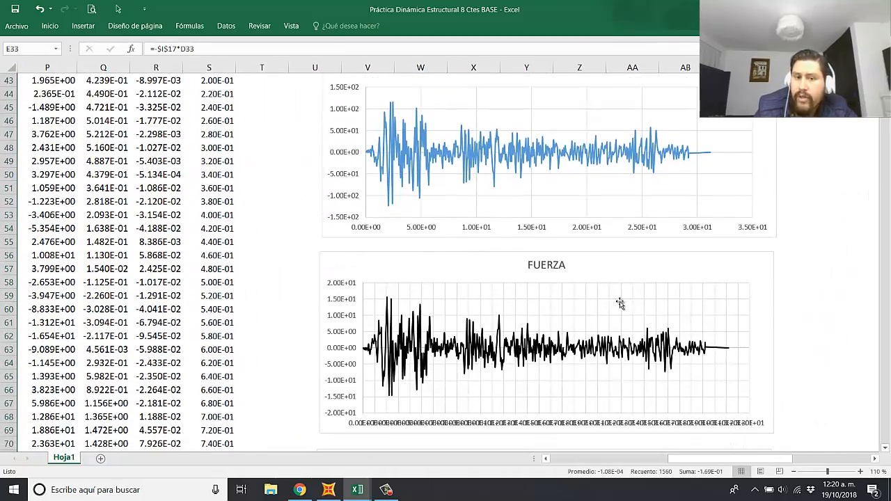
pyautogui.scroll(-2, 598, 310)
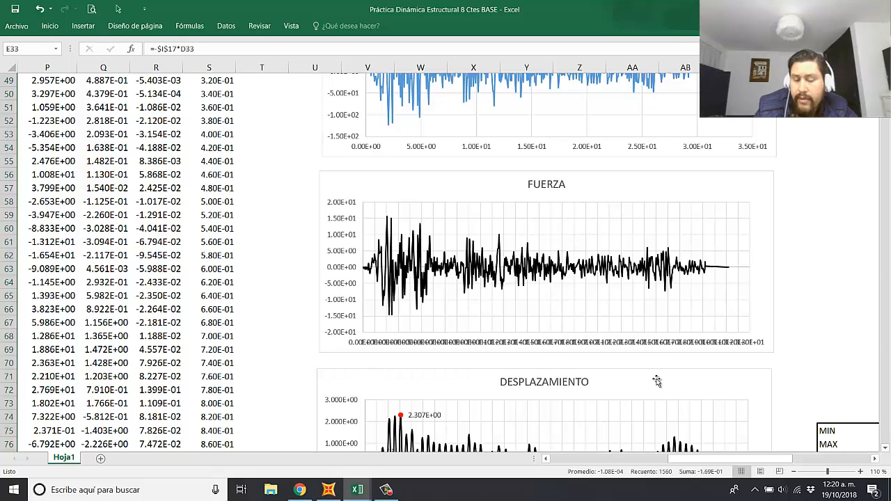
pyautogui.click(641, 348)
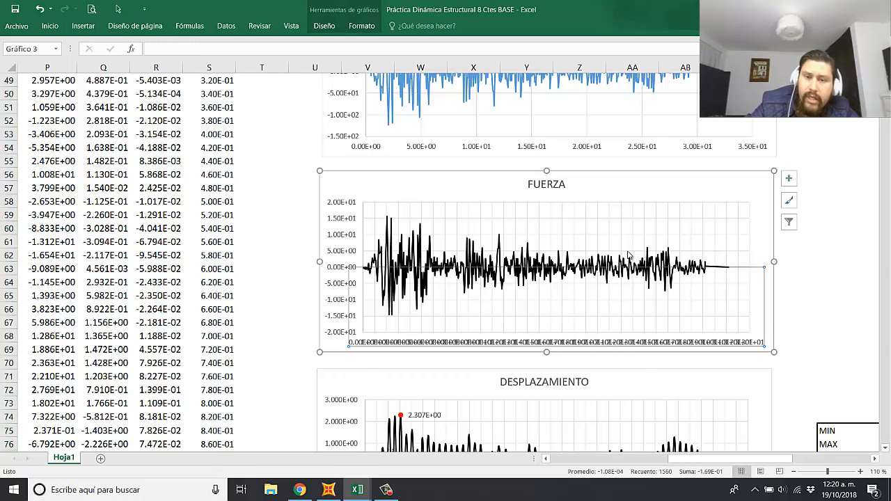
pyautogui.click(849, 273)
pyautogui.click(651, 188)
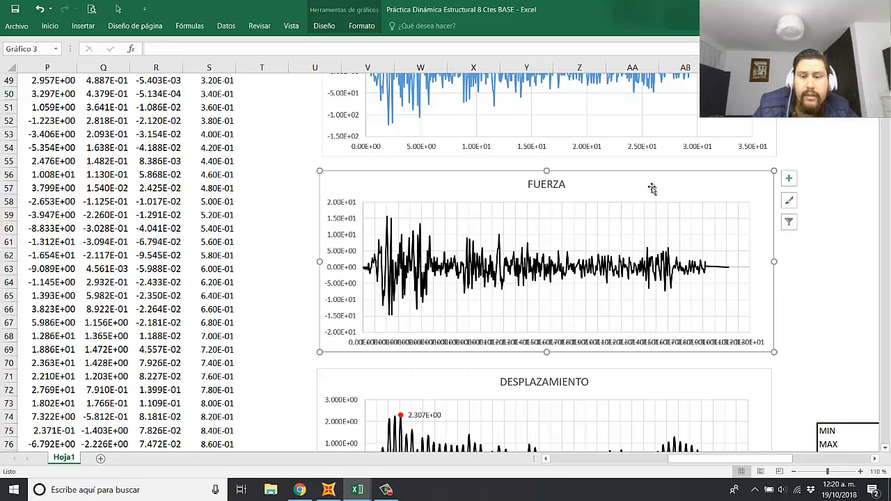
pyautogui.press('Delete')
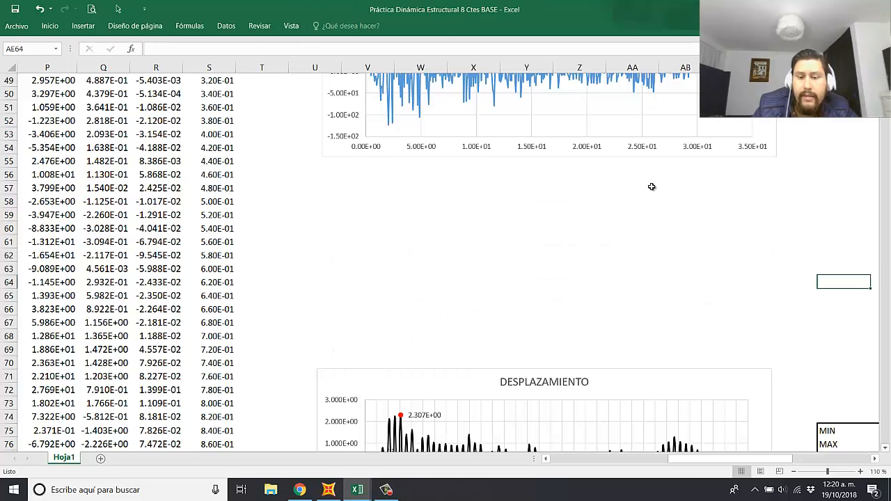
# Step: Extend the minimum, maximum and absolute maximum formulas from D27:D29 into E27:E29 for the effective force column
pyautogui.scroll(8, 473, 269)
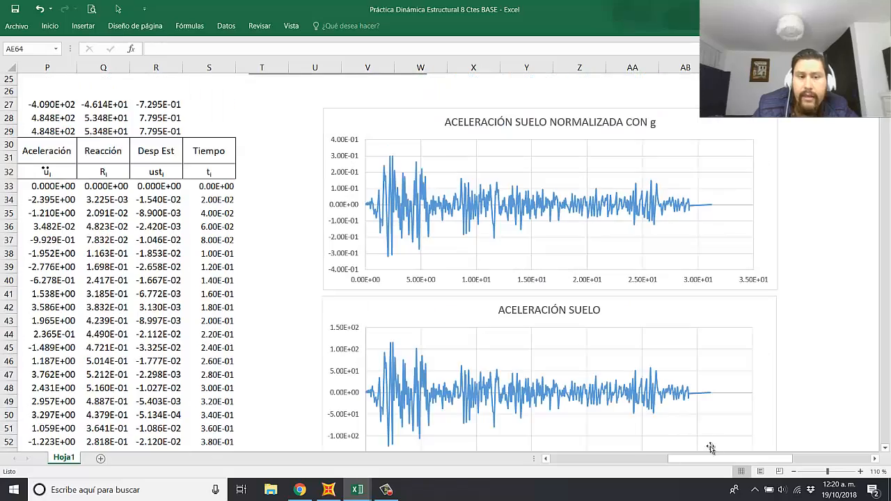
pyautogui.moveTo(709, 461); pyautogui.dragTo(591, 461)
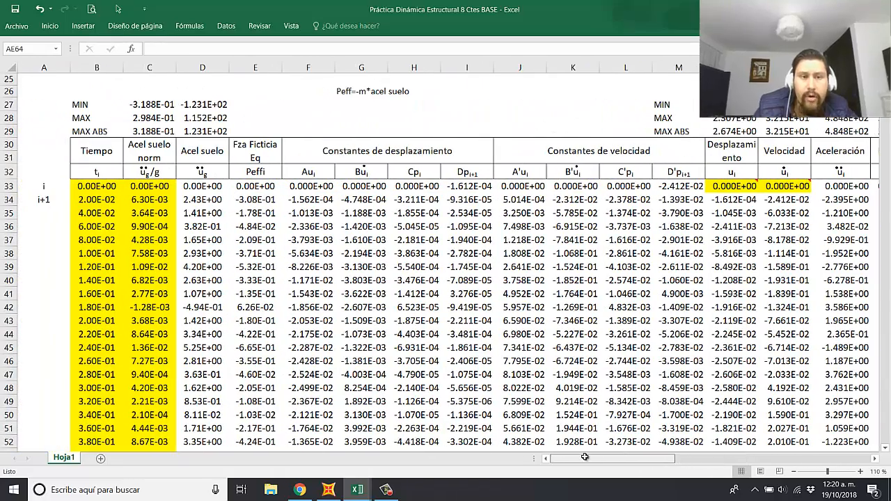
pyautogui.moveTo(268, 188); pyautogui.dragTo(256, 379)
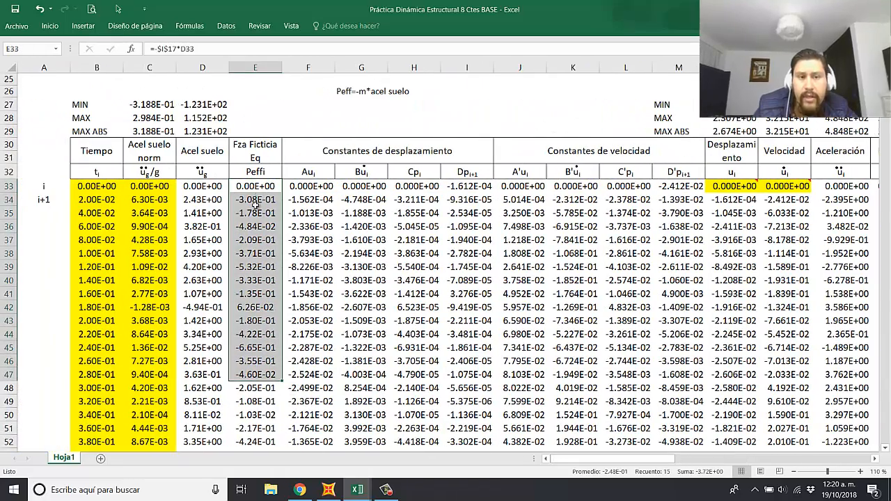
pyautogui.moveTo(203, 104); pyautogui.dragTo(204, 131)
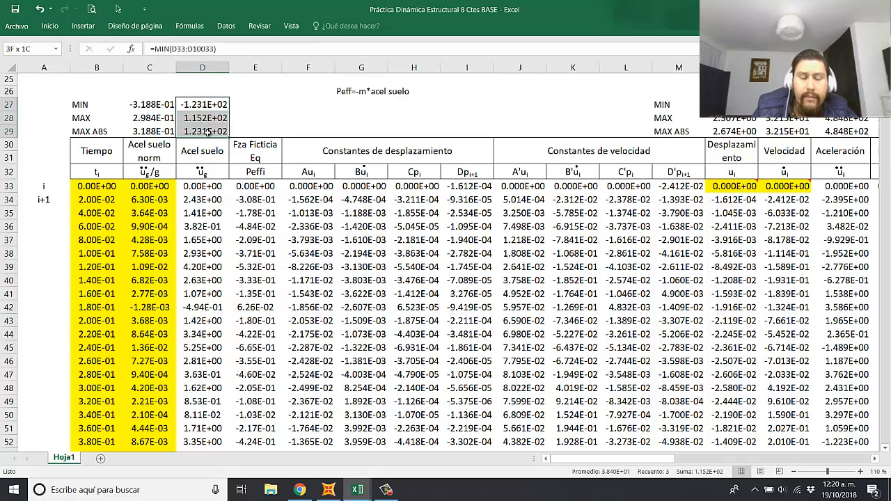
pyautogui.moveTo(270, 137); pyautogui.dragTo(272, 136)
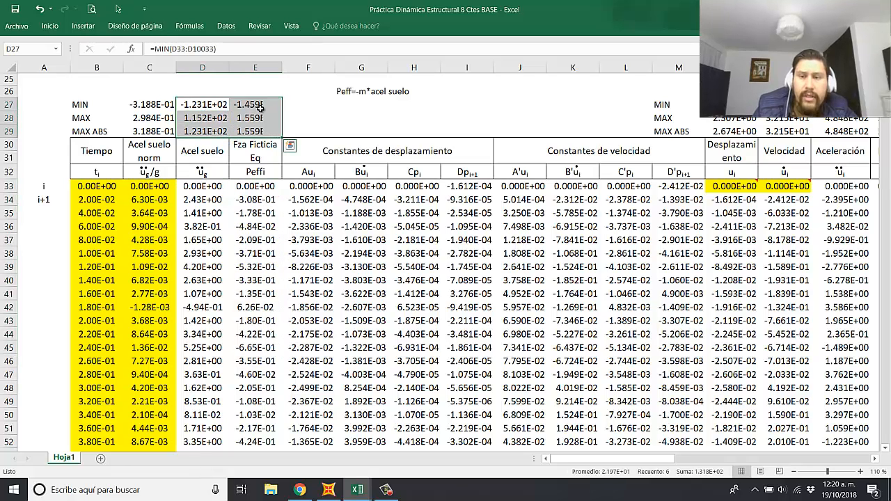
pyautogui.click(324, 117)
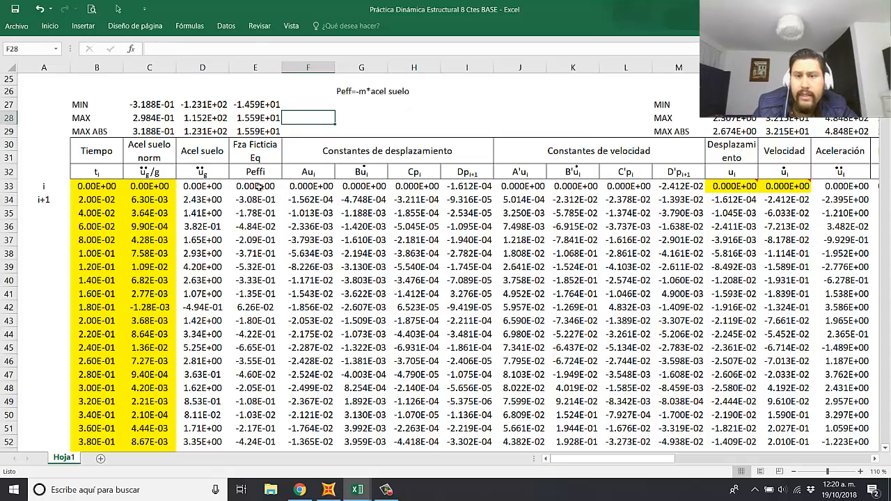
# Step: Compare the ACELERACIÓN SUELO NORMALIZADA CON g chart with the ACELERACIÓN SUELO chart
pyautogui.moveTo(589, 460); pyautogui.dragTo(588, 460)
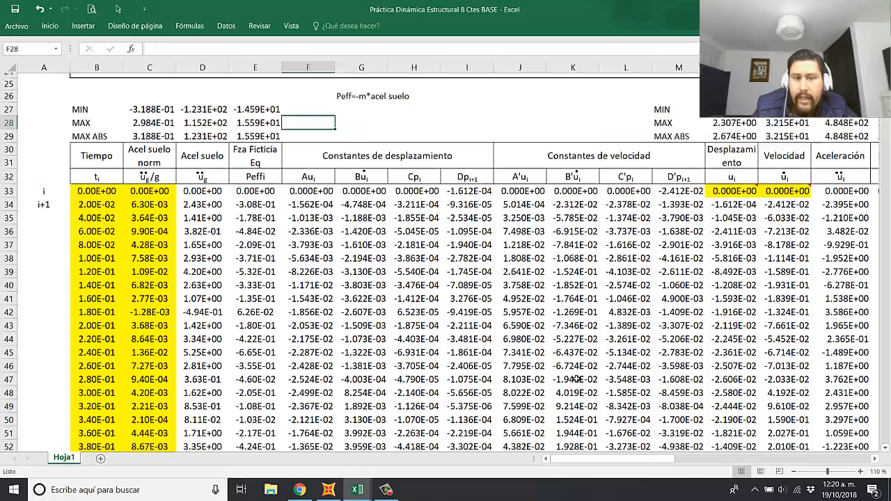
pyautogui.scroll(5, 579, 385)
pyautogui.scroll(-2, 580, 384)
pyautogui.moveTo(599, 459); pyautogui.dragTo(733, 458)
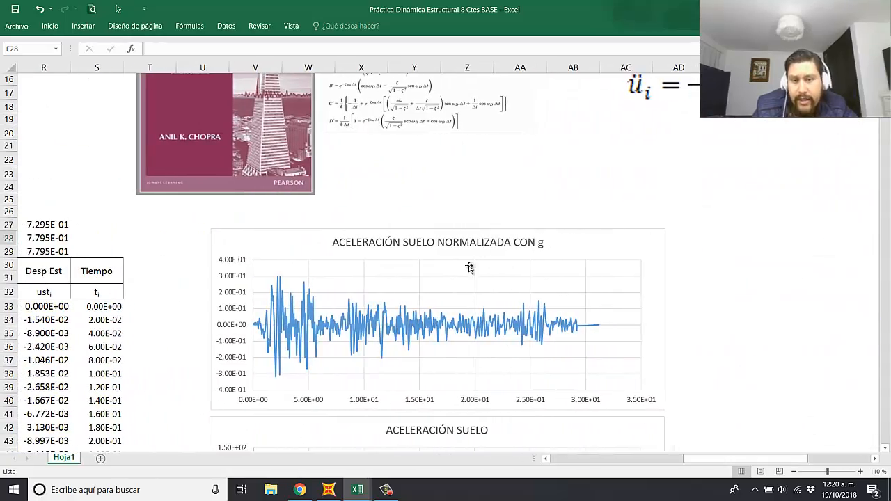
pyautogui.click(599, 239)
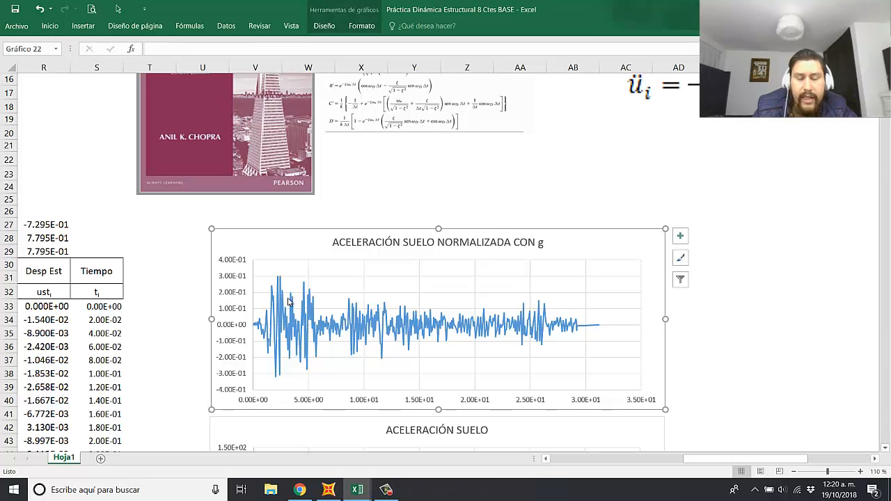
pyautogui.click(701, 331)
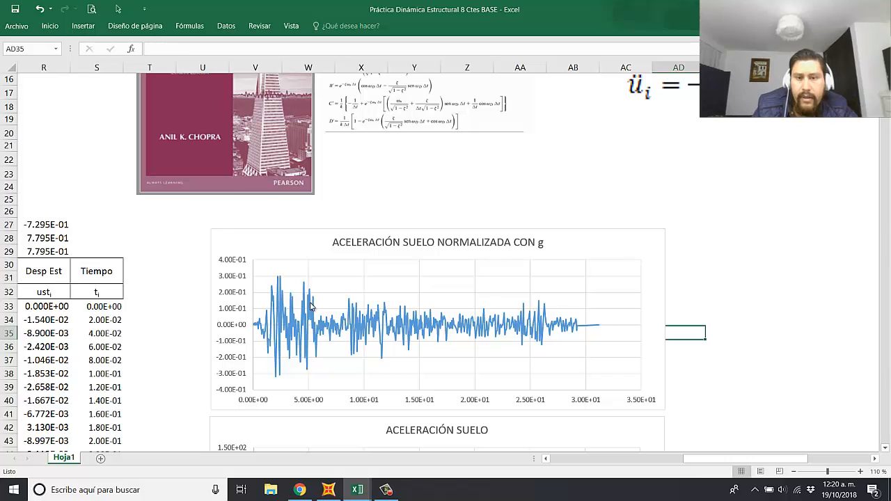
pyautogui.click(616, 211)
pyautogui.click(716, 293)
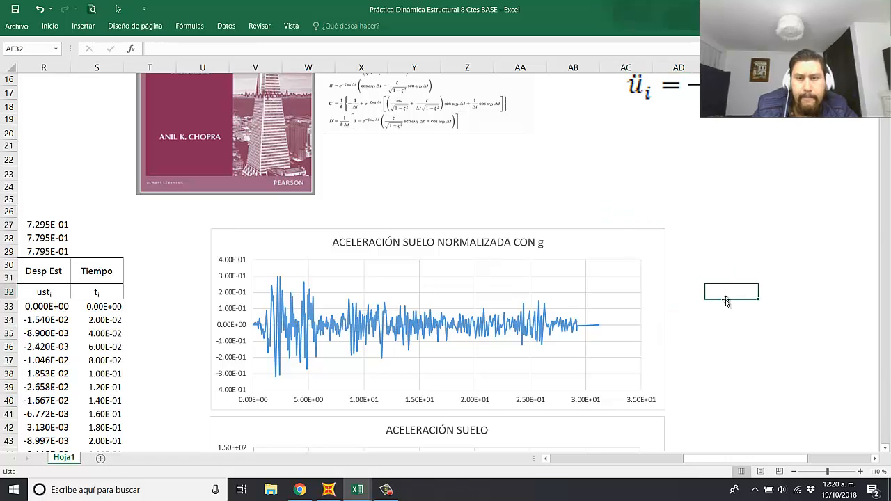
pyautogui.click(688, 251)
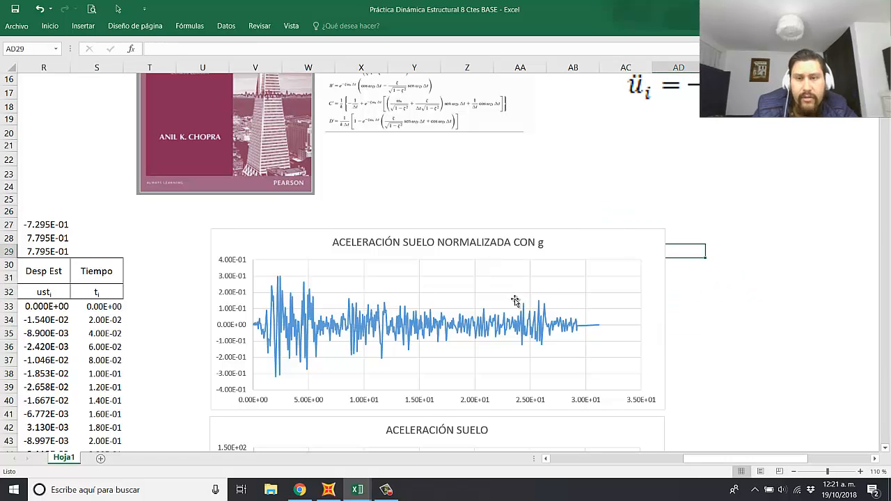
pyautogui.scroll(-2, 519, 302)
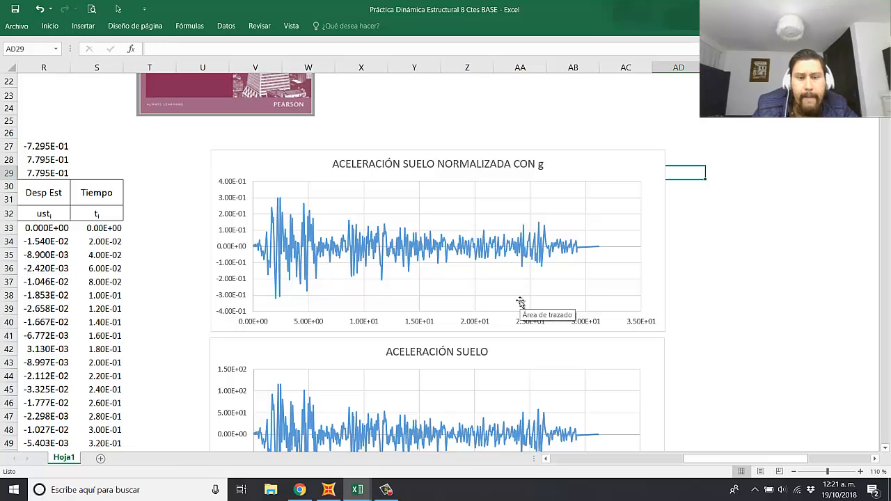
pyautogui.click(716, 243)
pyautogui.scroll(-2, 411, 257)
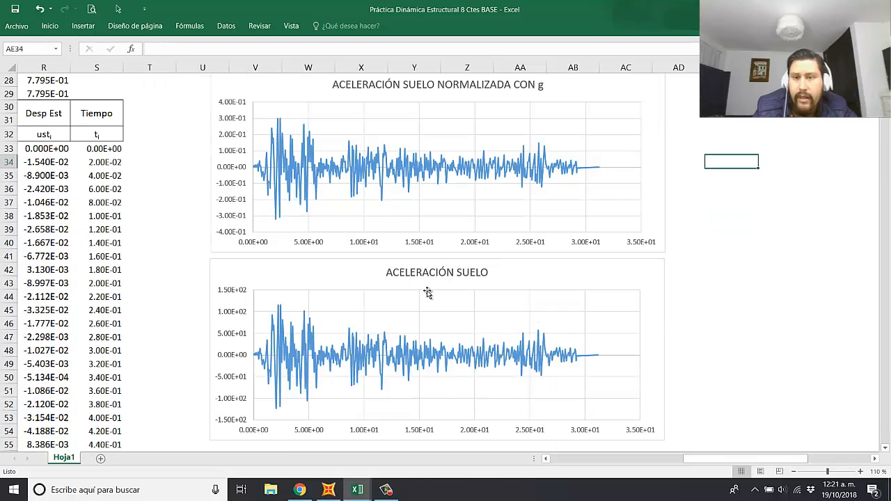
pyautogui.click(730, 269)
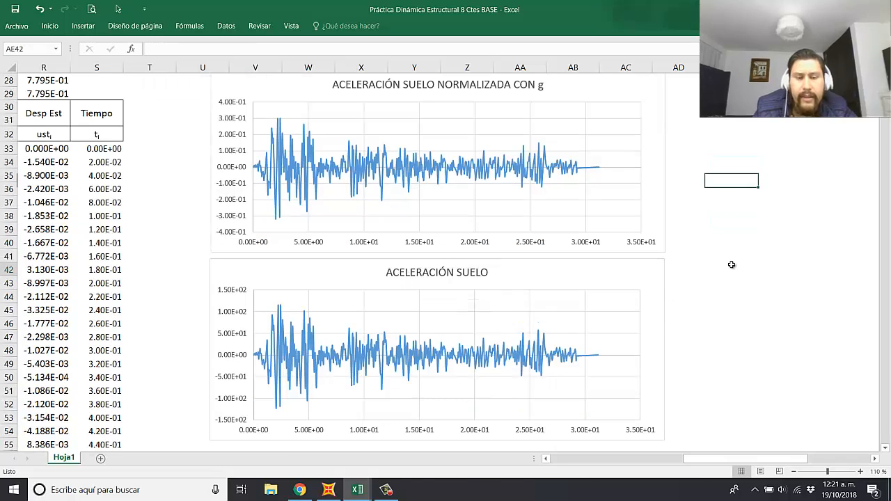
pyautogui.scroll(1, 487, 174)
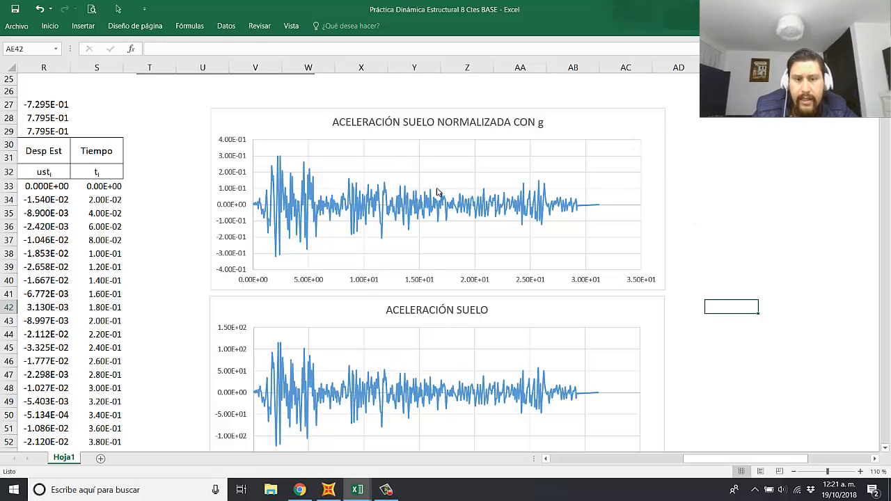
pyautogui.scroll(-1, 441, 312)
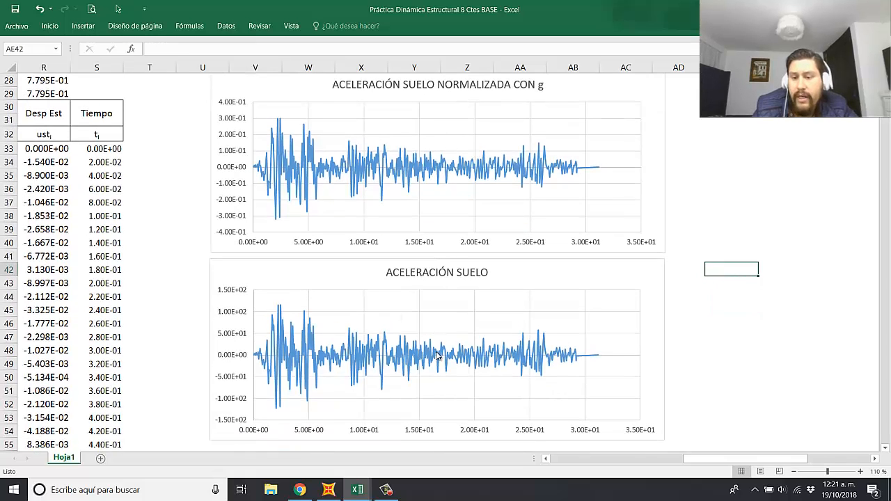
pyautogui.scroll(-1, 426, 353)
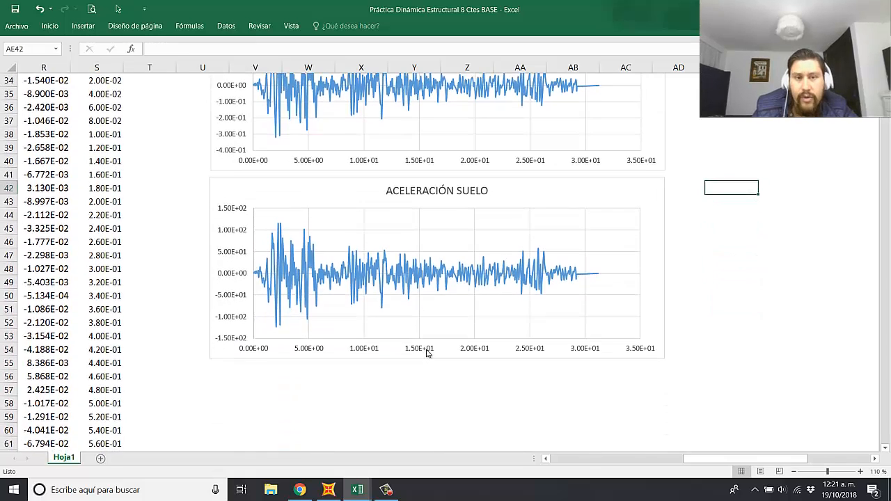
# Step: Examine the Peff=-m*acel suelo note above the displacement constants columns
pyautogui.moveTo(756, 461); pyautogui.dragTo(622, 461)
pyautogui.scroll(3, 493, 384)
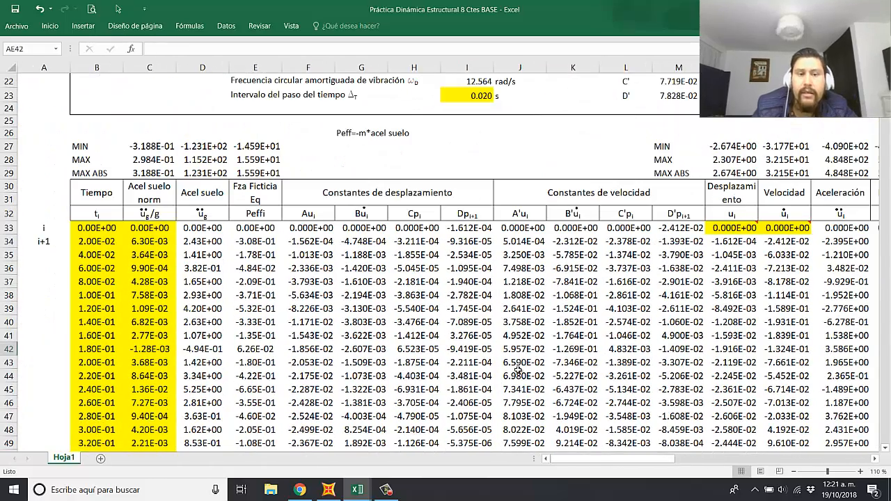
pyautogui.moveTo(340, 134); pyautogui.dragTo(409, 134)
pyautogui.click(469, 154)
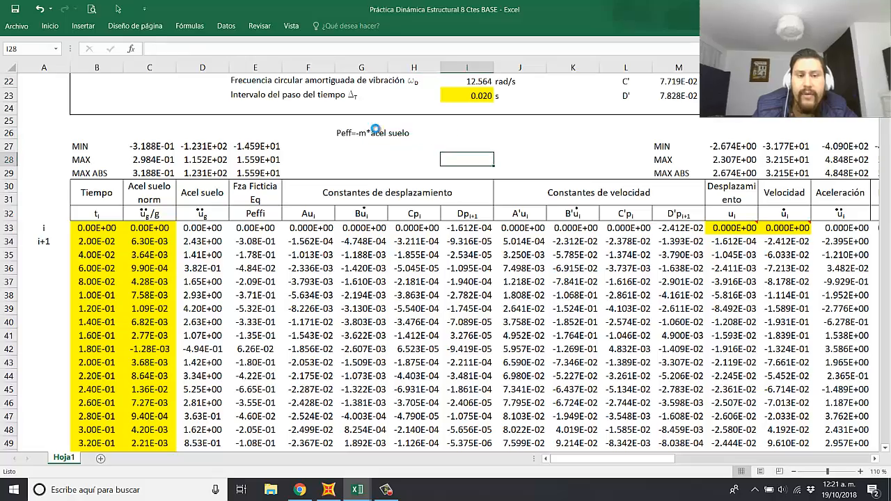
pyautogui.keyDown('ctrl'); pyautogui.scroll(5, 469, 154); pyautogui.keyUp('ctrl')
pyautogui.scroll(3, 389, 183)
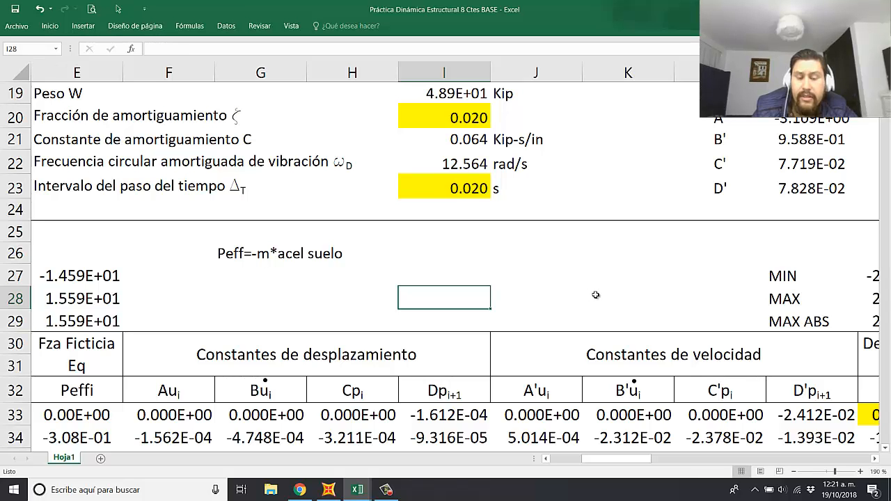
# Step: Inspect the initial displacement in N33 and the displacement formula in N34
pyautogui.moveTo(615, 460); pyautogui.dragTo(608, 462)
pyautogui.moveTo(600, 461); pyautogui.dragTo(634, 464)
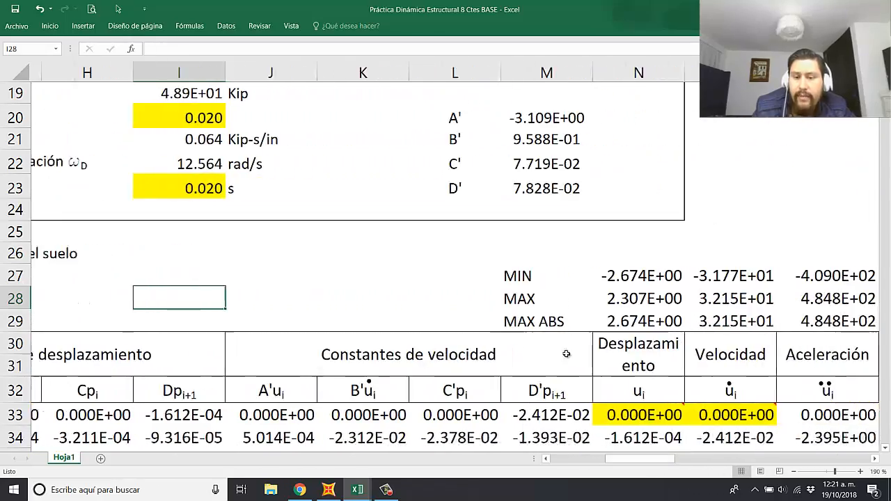
pyautogui.click(385, 271)
pyautogui.scroll(-1, 437, 296)
pyautogui.scroll(-1, 626, 319)
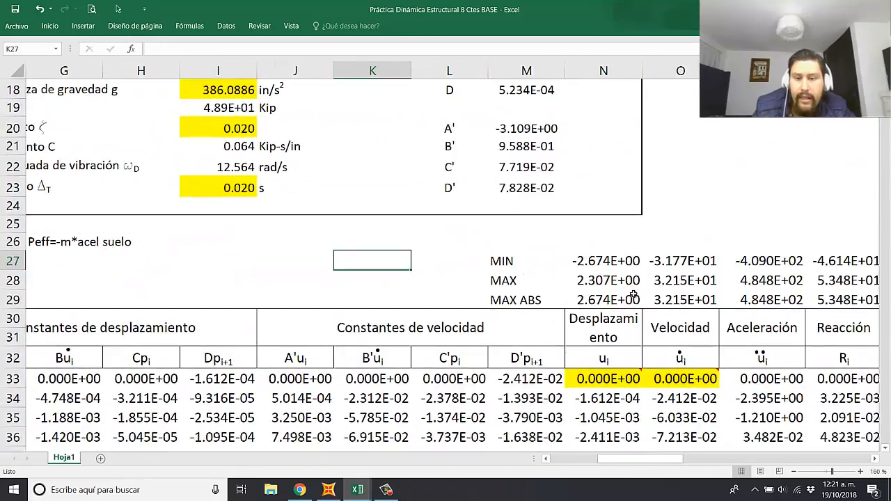
pyautogui.doubleClick(630, 376)
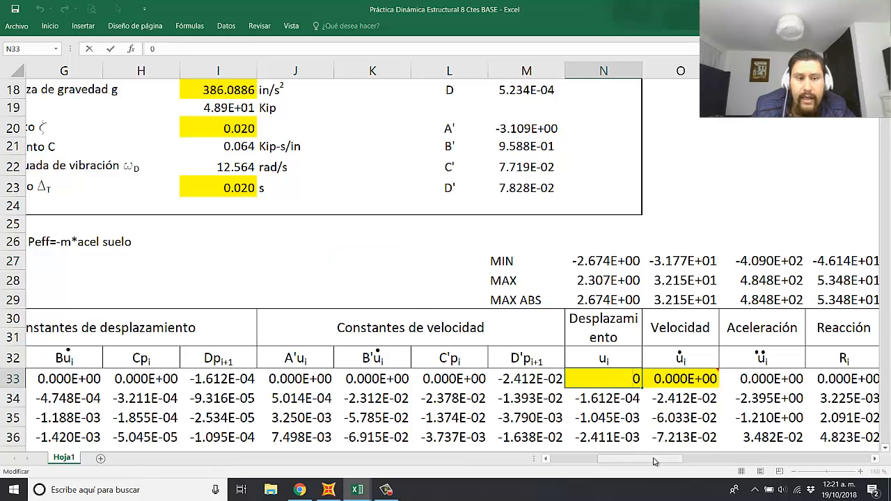
pyautogui.press('Escape')
pyautogui.doubleClick(616, 401)
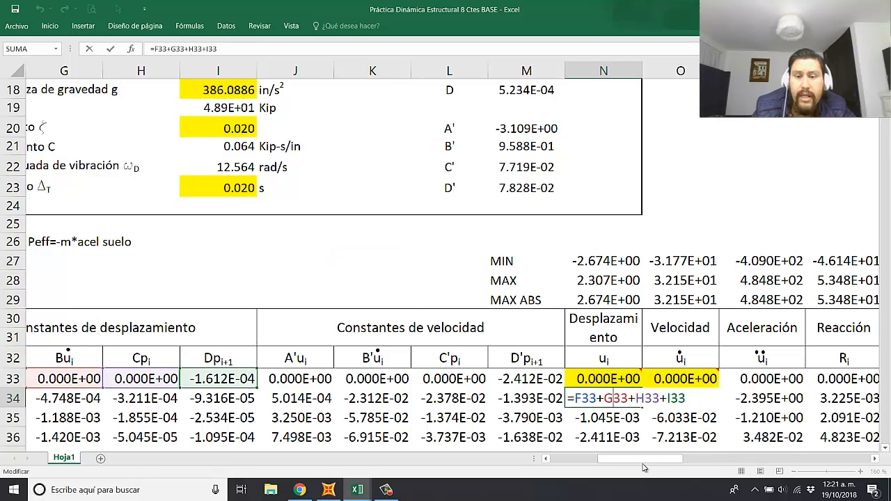
pyautogui.moveTo(647, 462)
pyautogui.mouseDown()
pyautogui.moveTo(606, 462)
pyautogui.moveTo(653, 459)
pyautogui.moveTo(636, 459)
pyautogui.mouseUp()
pyautogui.press('Escape')
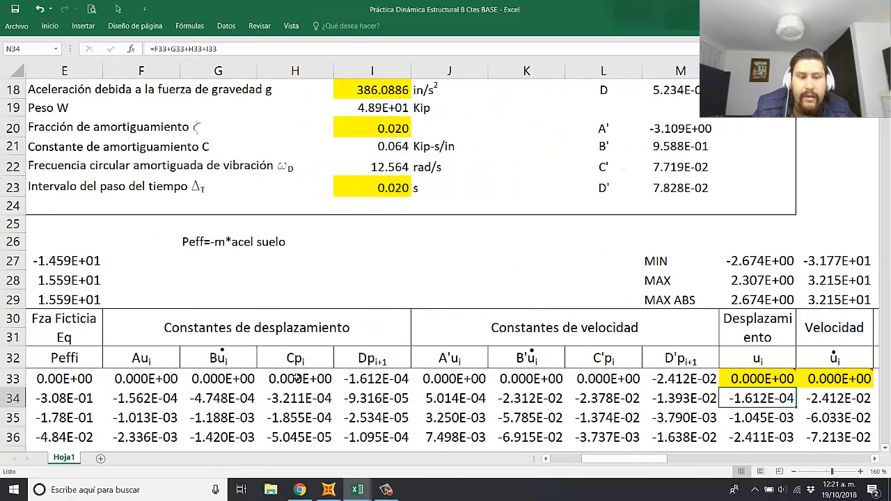
# Step: Inspect the Cp and Dp displacement constant formulas in H33 and I33 for their references to the effective force column
pyautogui.click(297, 377)
pyautogui.moveTo(633, 461); pyautogui.dragTo(608, 460)
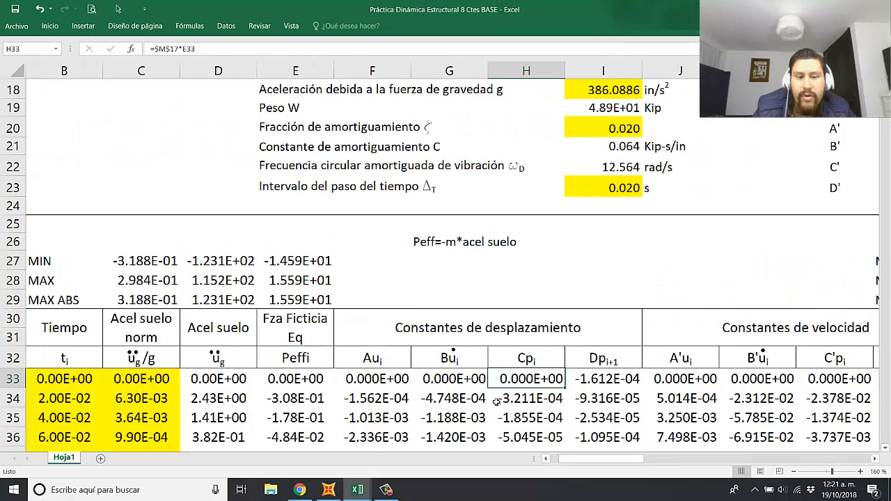
pyautogui.doubleClick(523, 379)
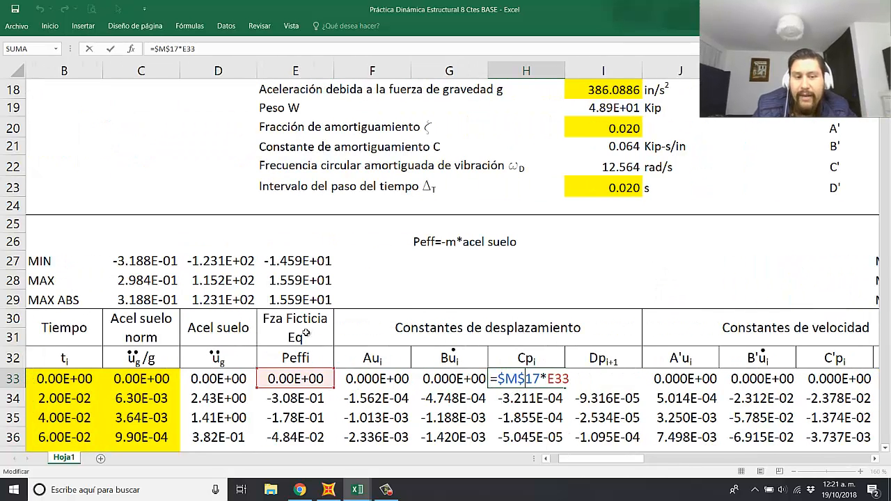
pyautogui.click(612, 384)
pyautogui.doubleClick(611, 381)
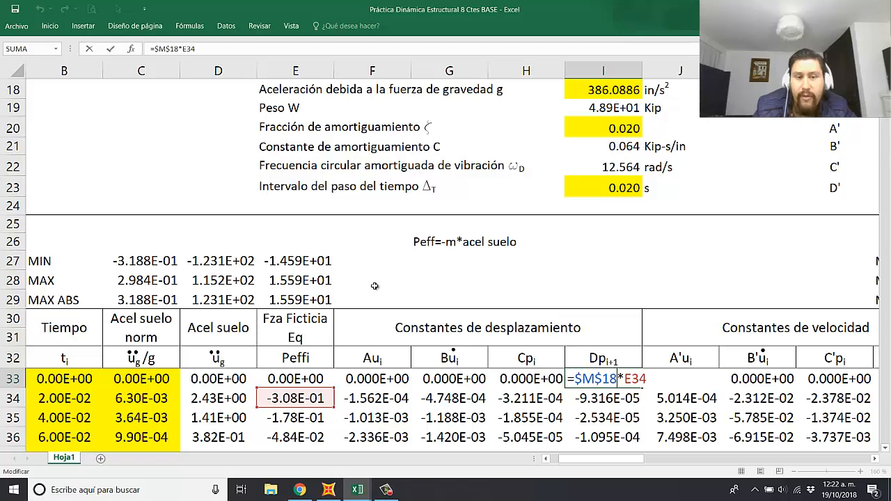
pyautogui.hotkey('ctrl', 'Return')
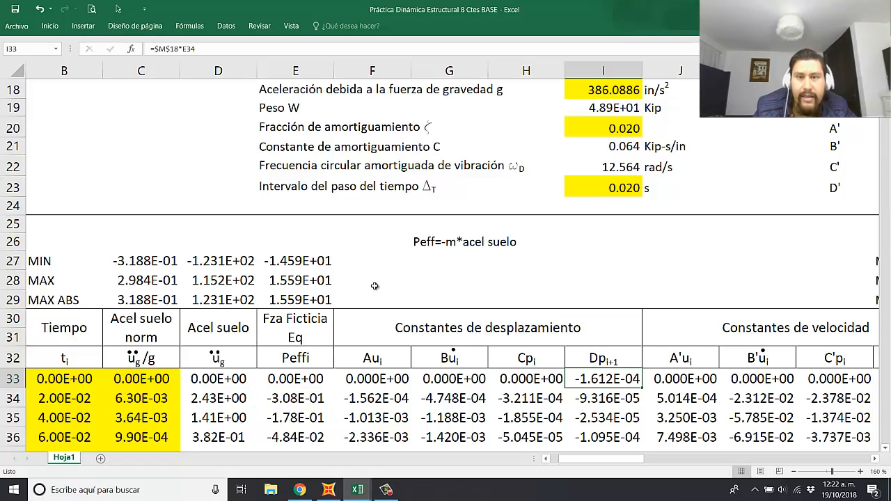
pyautogui.click(315, 245)
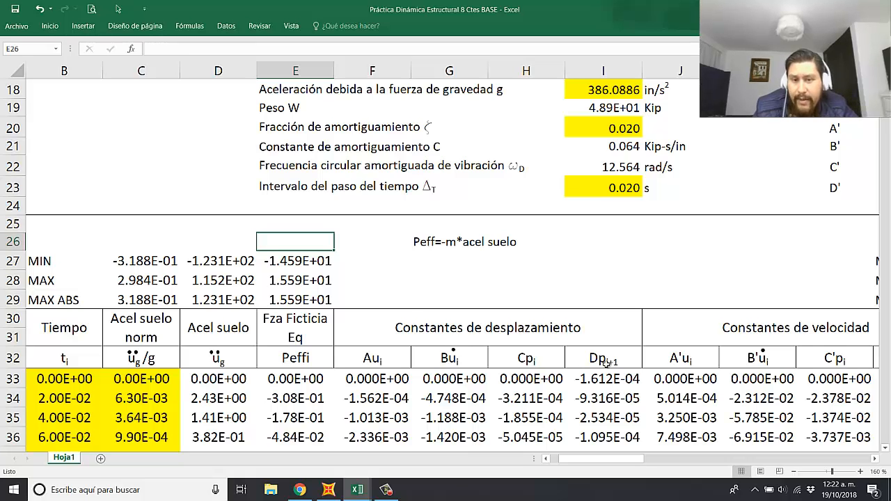
# Step: Delete the dashed static displacement series, plotted from column R, from the DESPLAZAMIENTO chart
pyautogui.moveTo(590, 459); pyautogui.dragTo(628, 460)
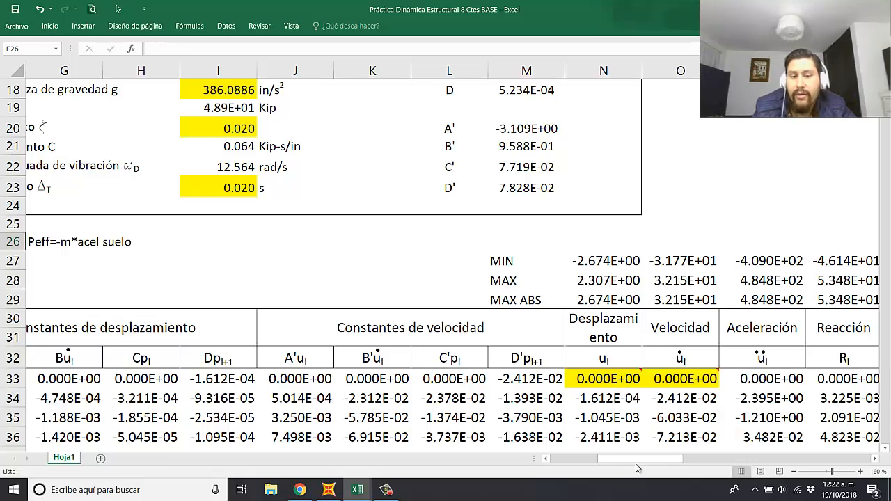
pyautogui.moveTo(636, 467); pyautogui.dragTo(714, 459)
pyautogui.scroll(-3, 547, 362)
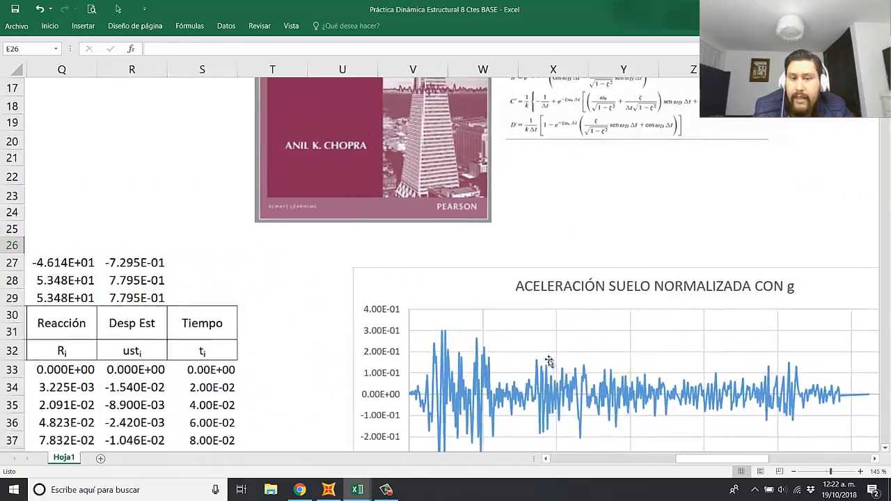
pyautogui.scroll(-12, 595, 330)
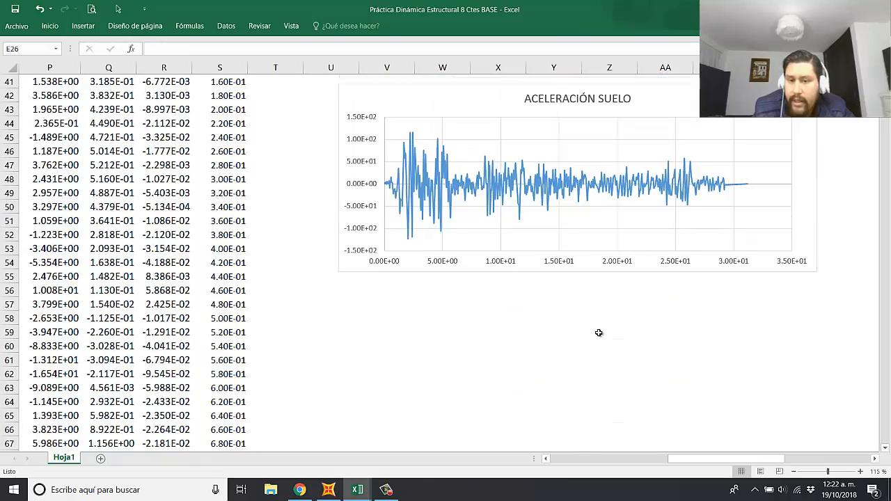
pyautogui.scroll(-3, 599, 338)
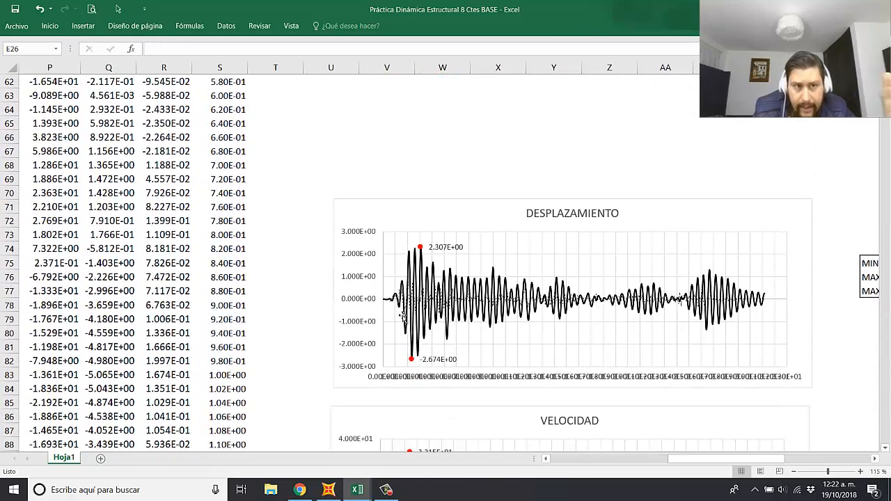
pyautogui.hscroll(3, 290, 332)
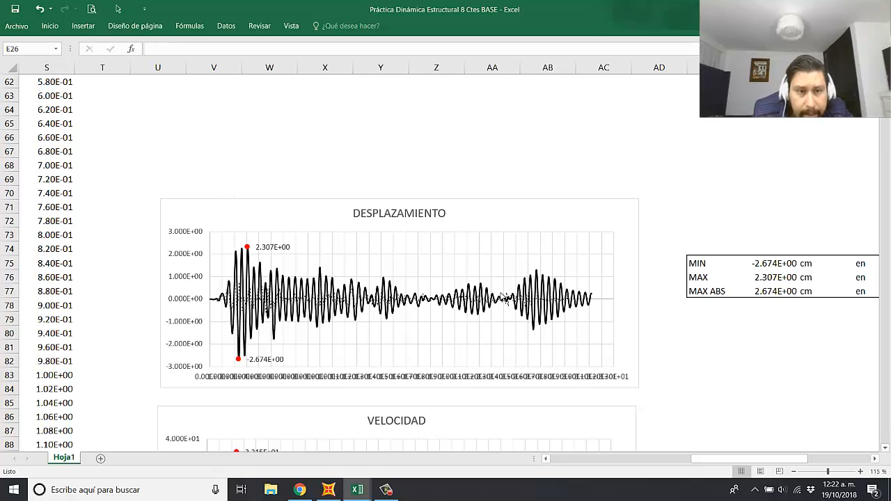
pyautogui.scroll(9, 482, 332)
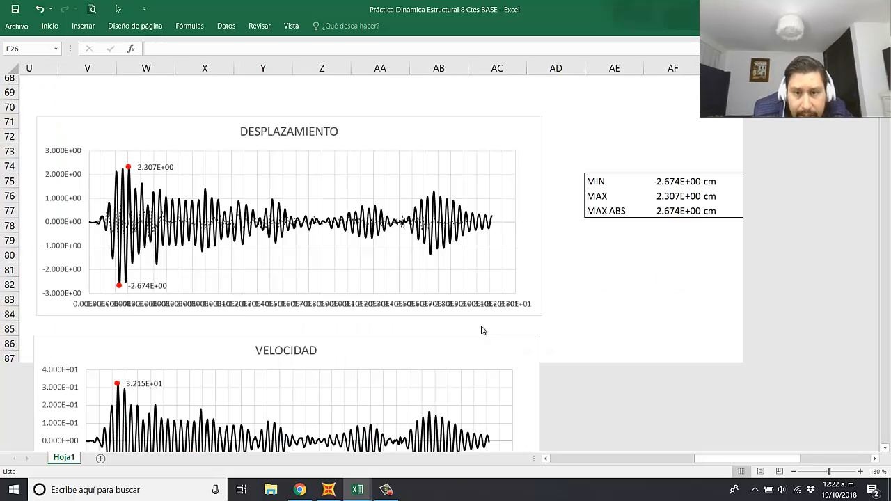
pyautogui.scroll(-1, 437, 321)
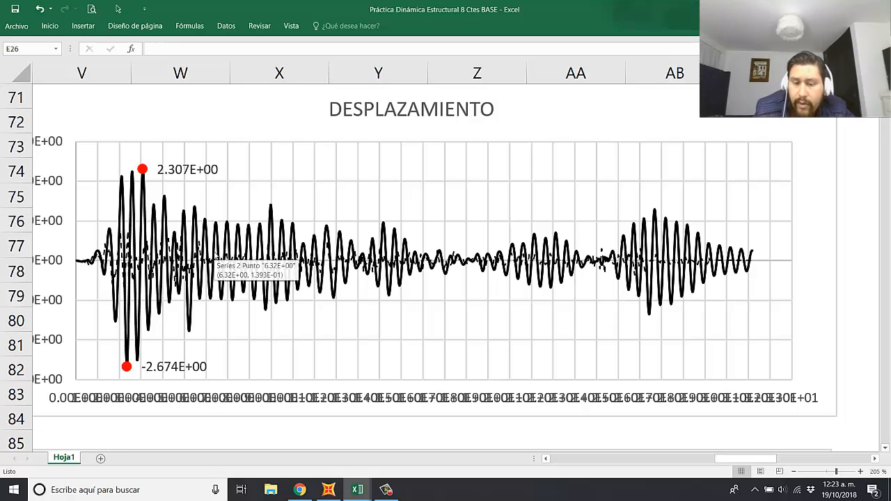
pyautogui.click(604, 275)
pyautogui.click(604, 273)
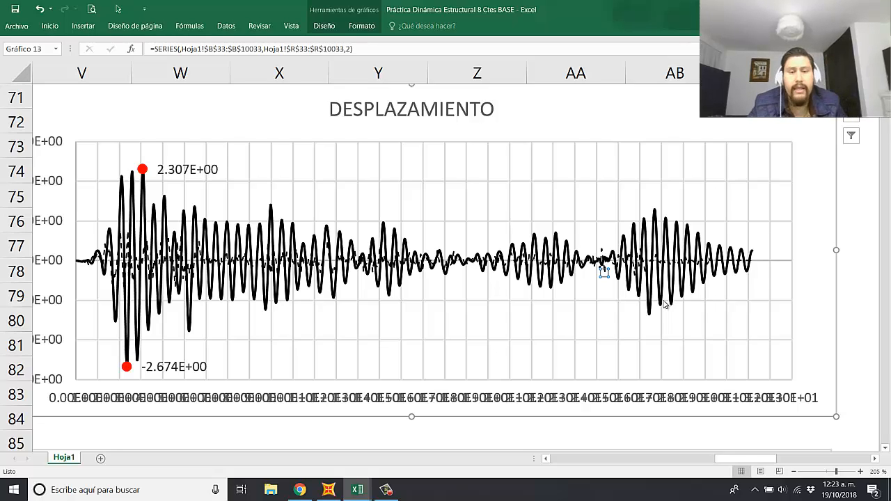
pyautogui.press('Delete')
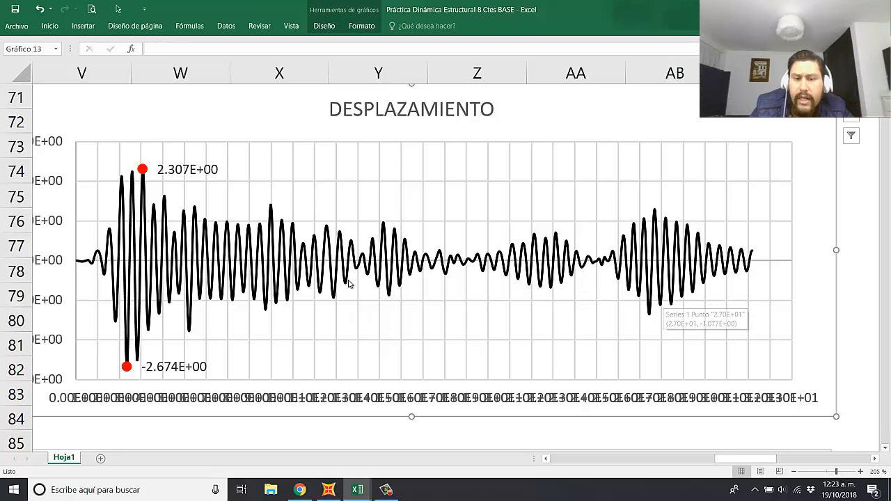
pyautogui.scroll(-2, 351, 281)
pyautogui.scroll(-1, 367, 278)
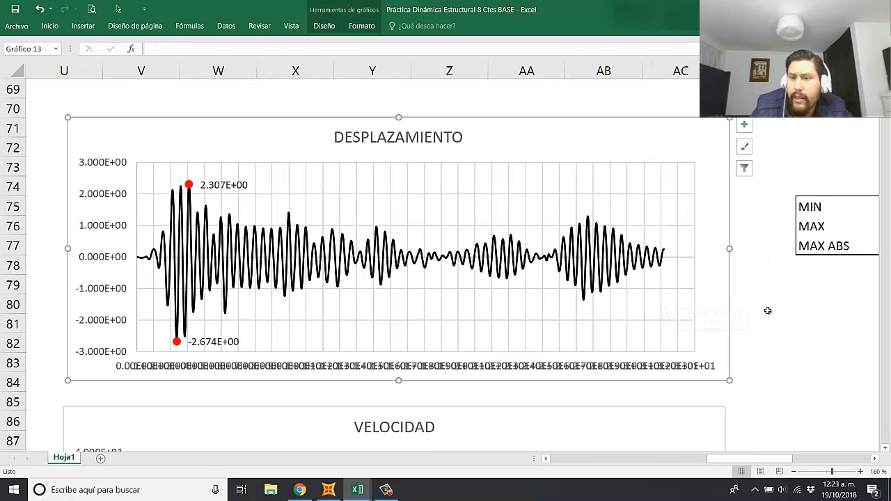
# Step: Reset the major unit of the DESPLAZAMIENTO chart's horizontal axis to automatic
pyautogui.click(767, 308)
pyautogui.click(498, 371)
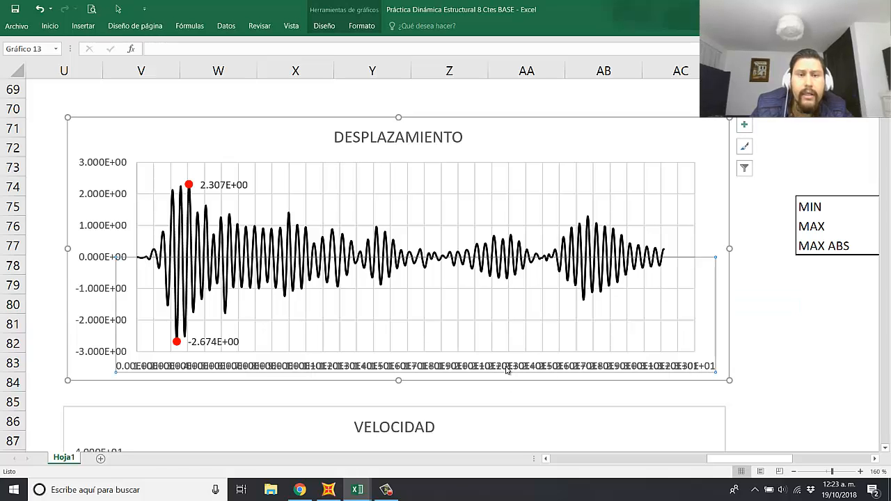
pyautogui.doubleClick(507, 370)
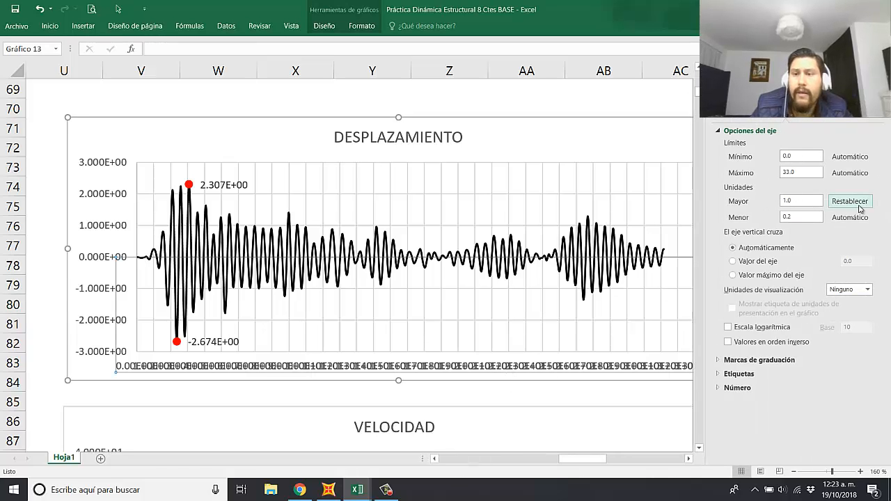
pyautogui.click(848, 202)
pyautogui.click(338, 90)
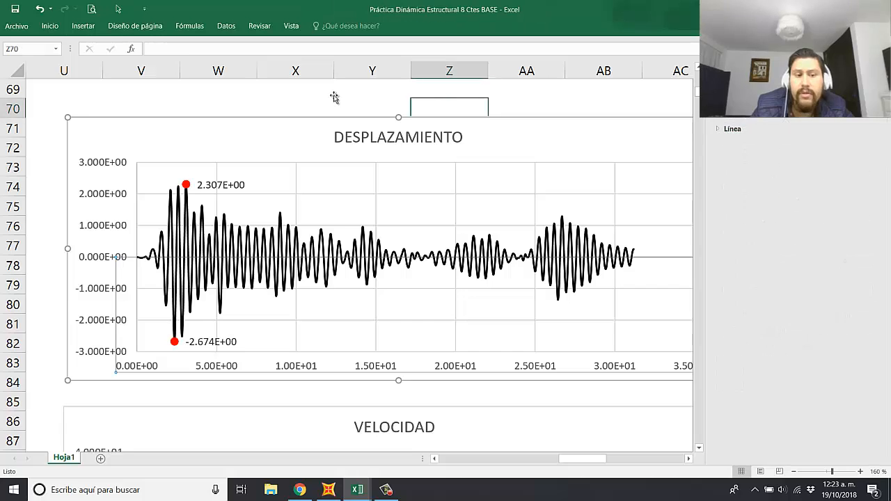
pyautogui.scroll(-1, 342, 209)
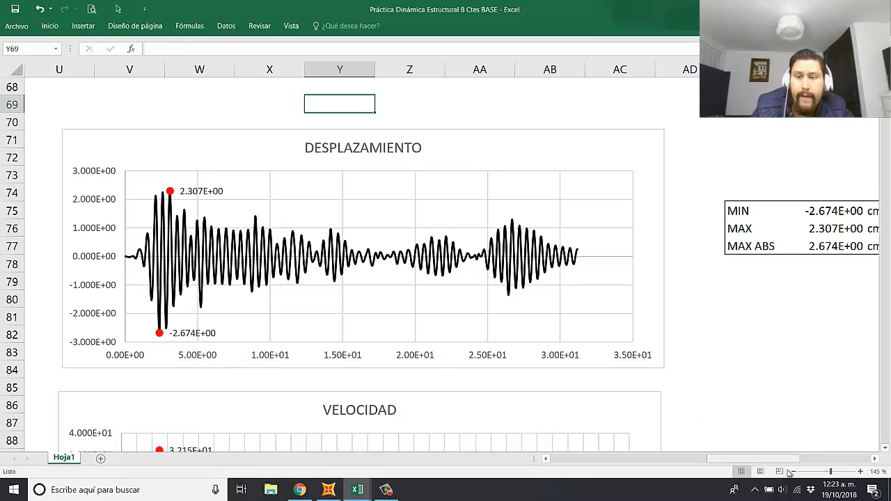
# Step: Set the units of the displacement MIN, MAX and MAX ABS values in AG75:AG77 to in
pyautogui.moveTo(790, 458); pyautogui.dragTo(806, 455)
pyautogui.click(811, 217)
pyautogui.write('in')
pyautogui.press('Return')
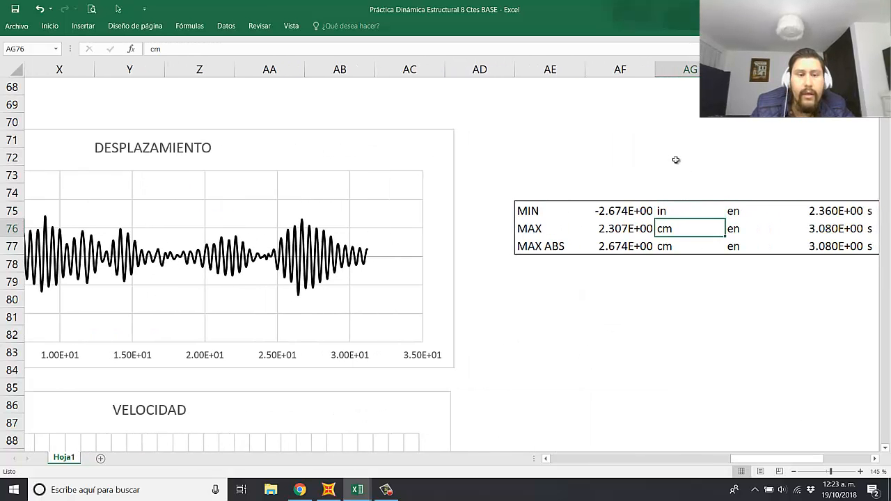
pyautogui.write('in')
pyautogui.press('Return')
pyautogui.write('in')
pyautogui.press('Return')
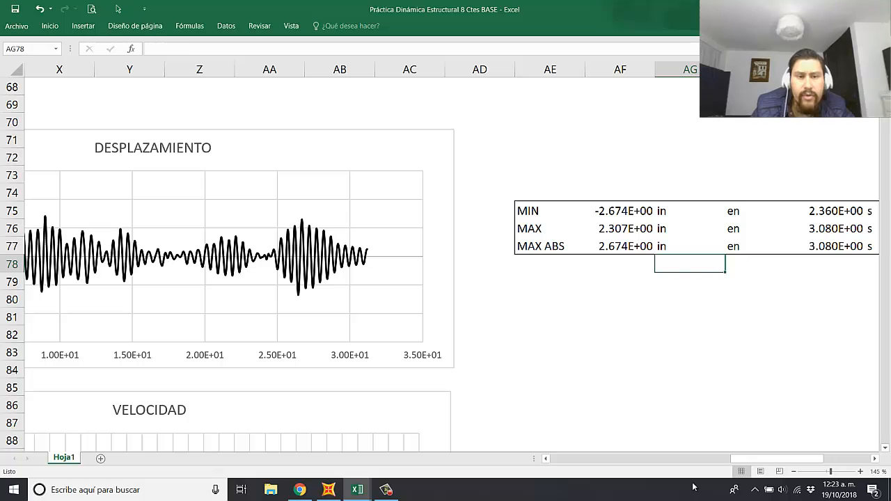
# Step: Reset the major unit of the VELOCIDAD chart's horizontal axis to automatic
pyautogui.moveTo(772, 457); pyautogui.dragTo(742, 458)
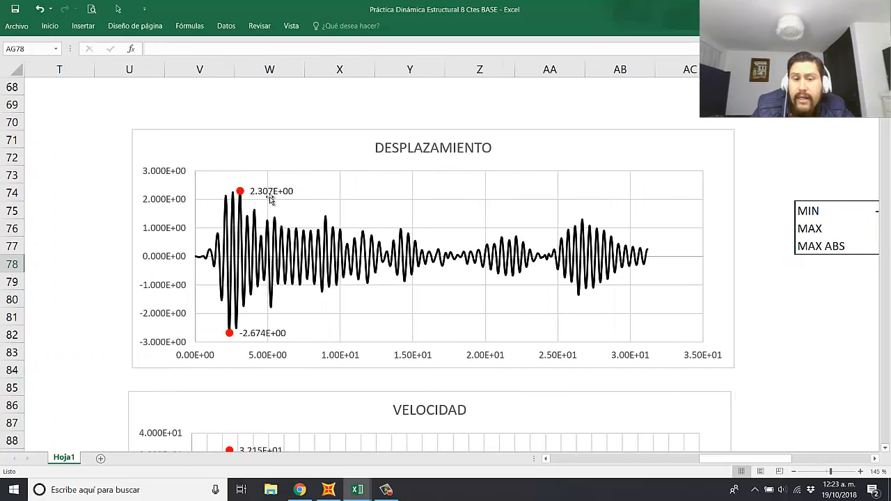
pyautogui.click(760, 319)
pyautogui.scroll(-4, 491, 333)
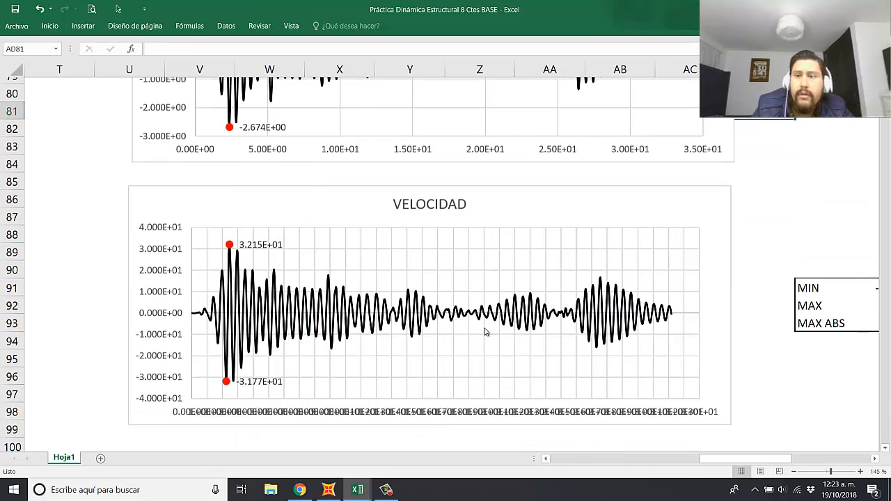
pyautogui.doubleClick(487, 411)
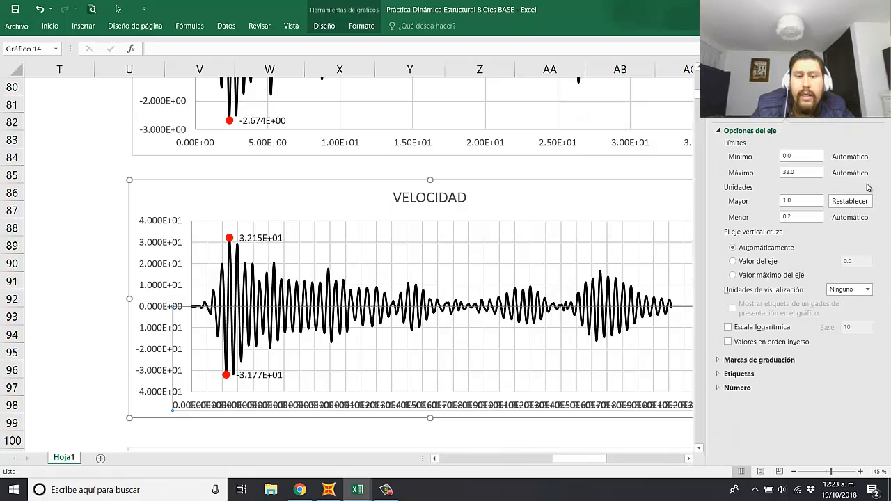
pyautogui.click(52, 223)
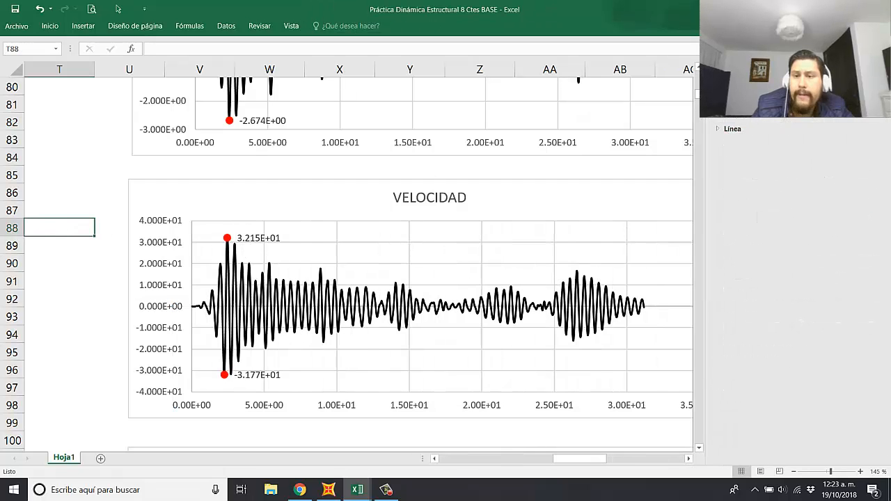
pyautogui.click(879, 70)
# Step: Reset the major unit of the ACELERACIÓN chart's horizontal axis to automatic
pyautogui.scroll(-5, 492, 267)
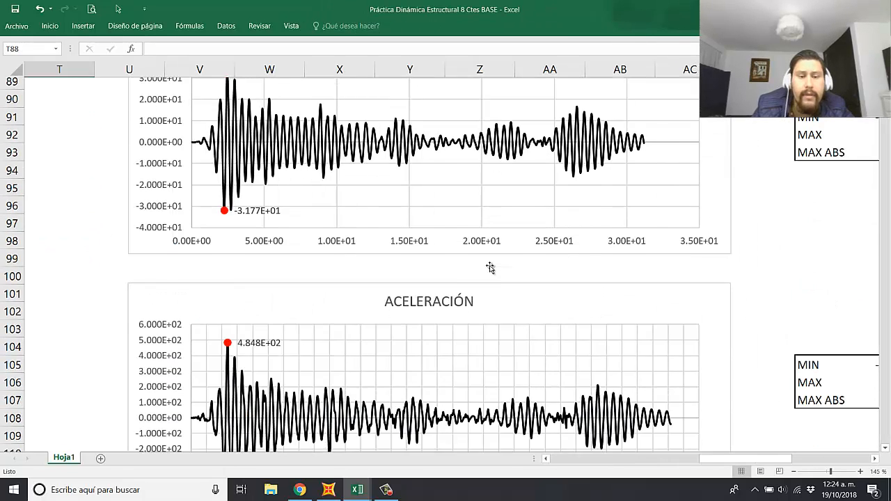
pyautogui.doubleClick(448, 411)
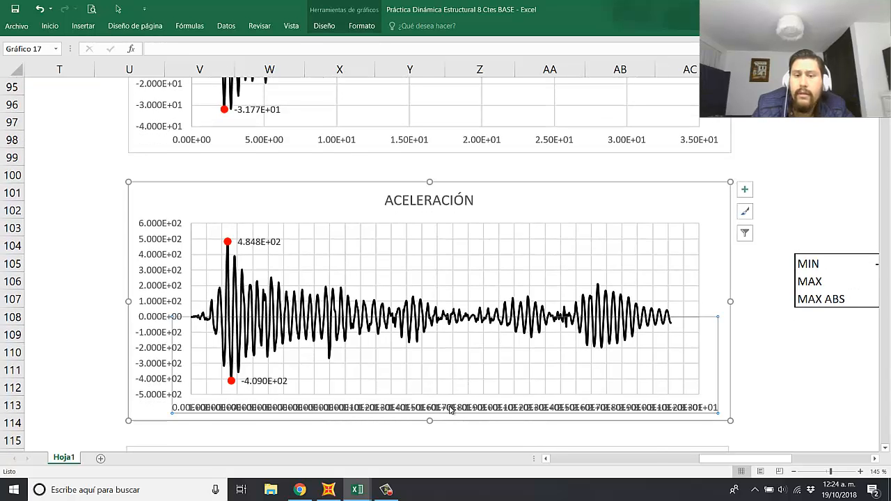
pyautogui.click(840, 202)
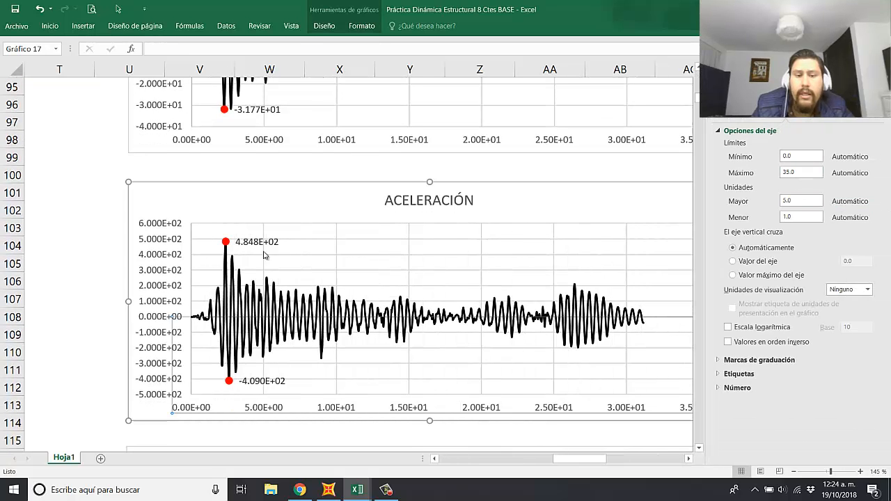
pyautogui.click(96, 298)
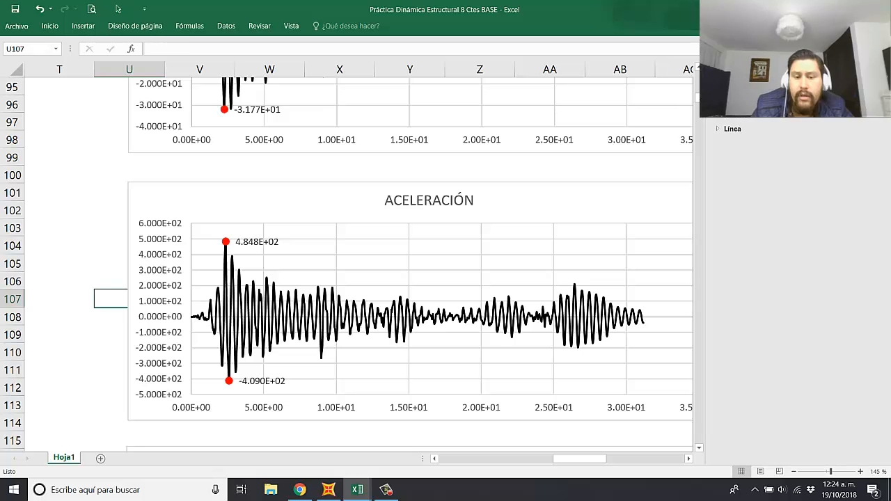
pyautogui.click(878, 72)
# Step: Reset the major unit of the REACCIÓN chart's horizontal axis to automatic
pyautogui.scroll(-5, 673, 447)
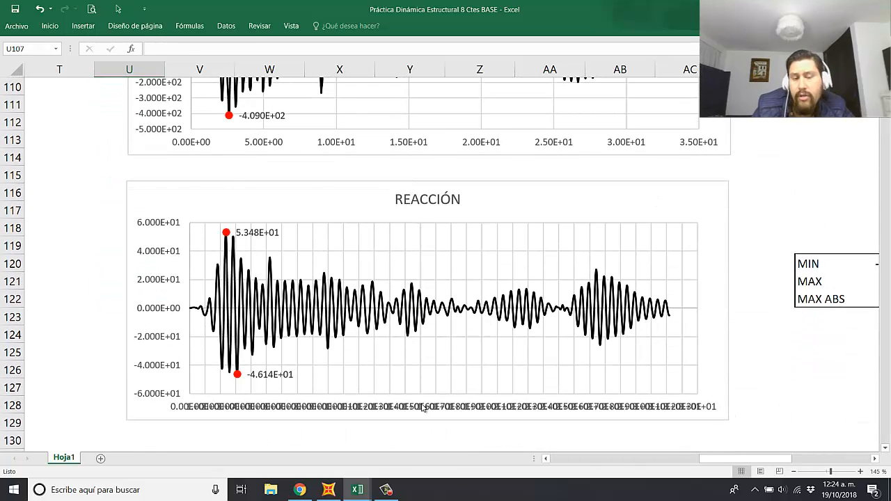
pyautogui.doubleClick(422, 407)
pyautogui.click(850, 201)
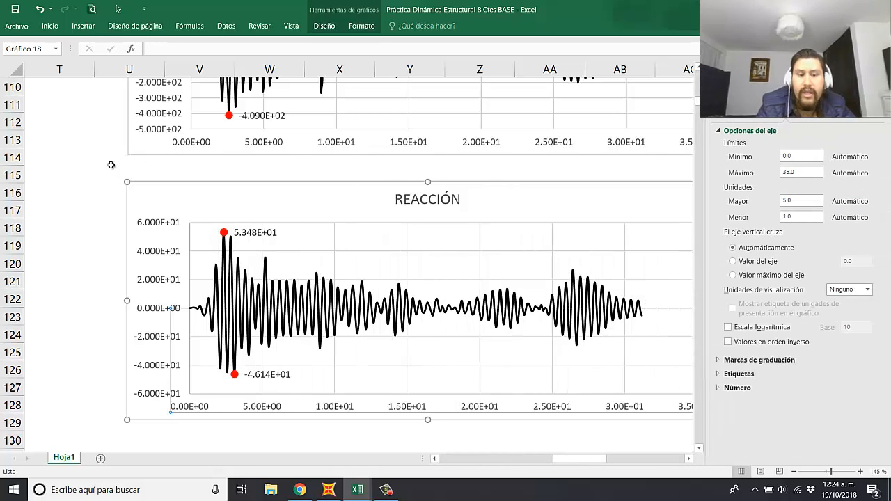
pyautogui.click(80, 176)
# Step: Retitle the REACCIÓN chart as CORTANTE BASAL
pyautogui.click(458, 200)
pyautogui.click(460, 200)
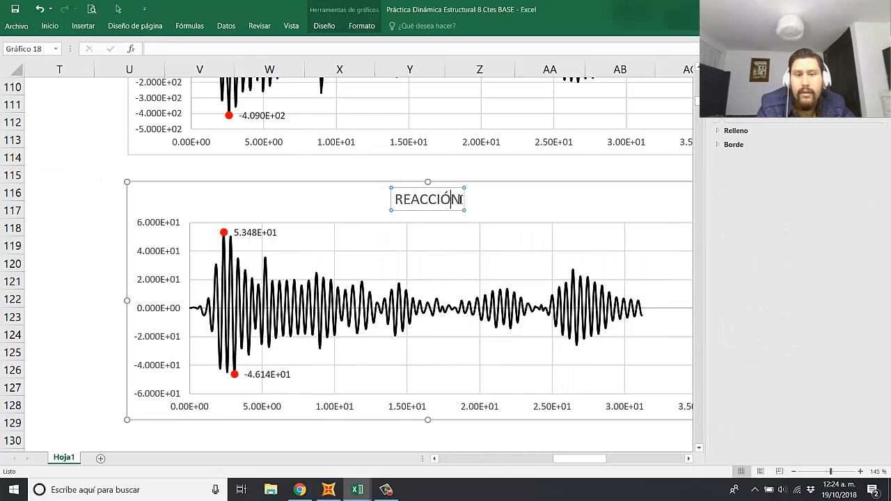
pyautogui.moveTo(460, 200); pyautogui.dragTo(391, 200)
pyautogui.write('CO')
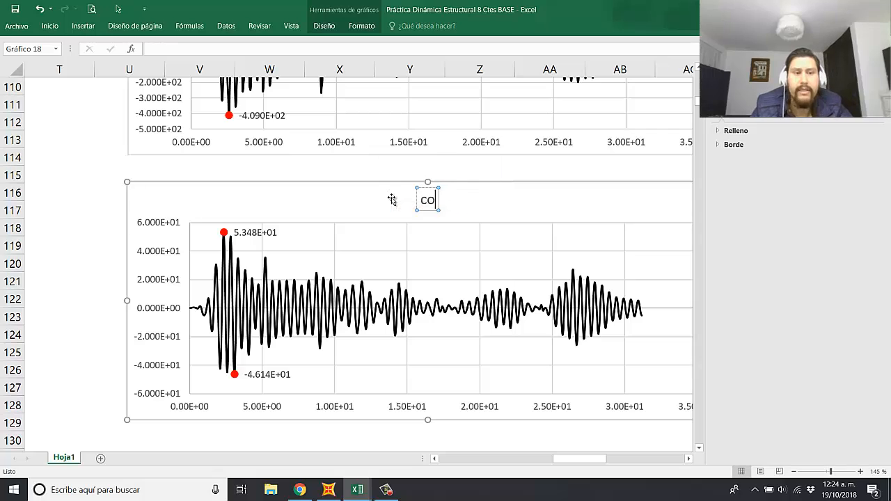
pyautogui.write('RTANTE')
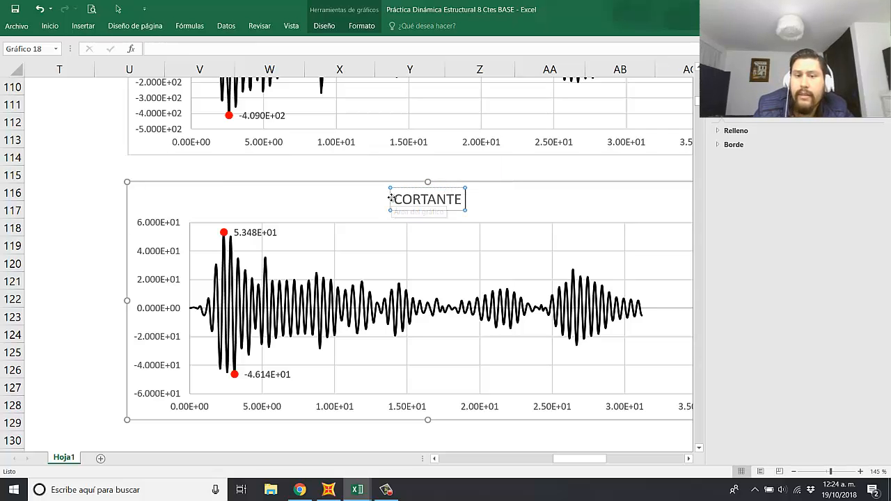
pyautogui.write(' BASAL')
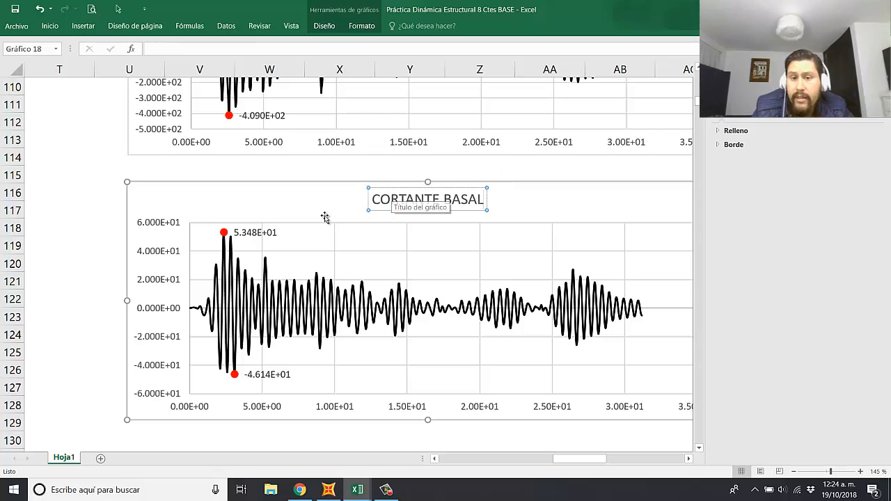
pyautogui.click(65, 193)
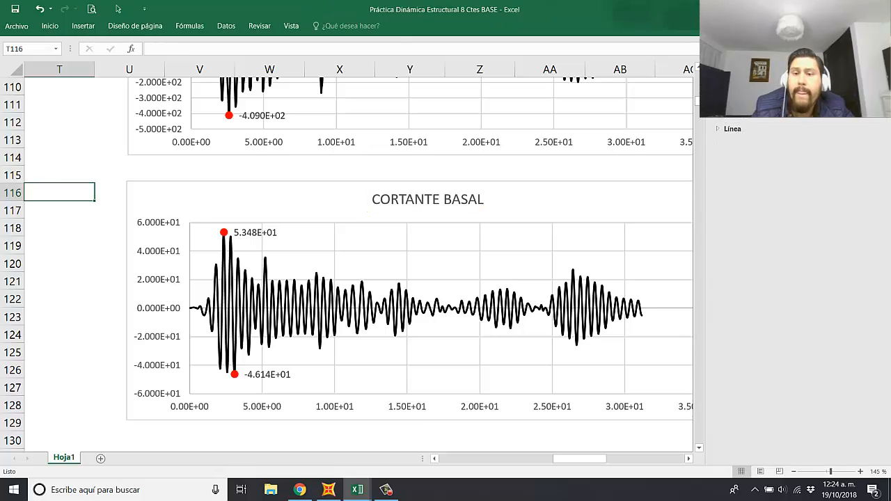
# Step: Check the unit labels in the MIN, MAX and MAX ABS tables beside the velocity, acceleration and base shear charts
pyautogui.click(771, 176)
pyautogui.keyDown('ctrl'); pyautogui.scroll(-3, 729, 212); pyautogui.keyUp('ctrl')
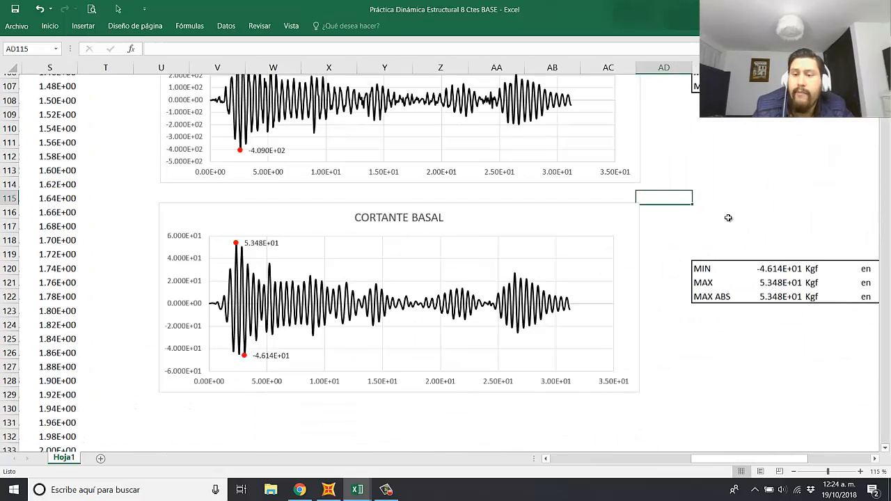
pyautogui.scroll(11, 739, 245)
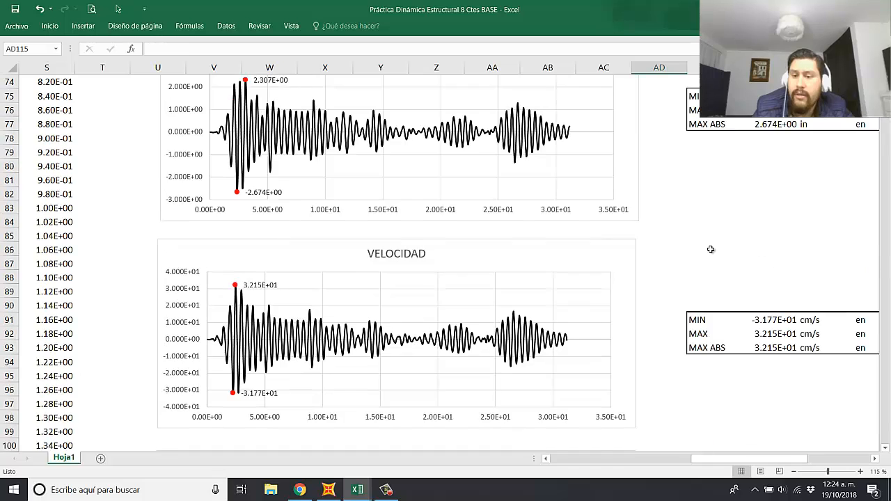
pyautogui.scroll(2, 723, 249)
pyautogui.scroll(-3, 800, 300)
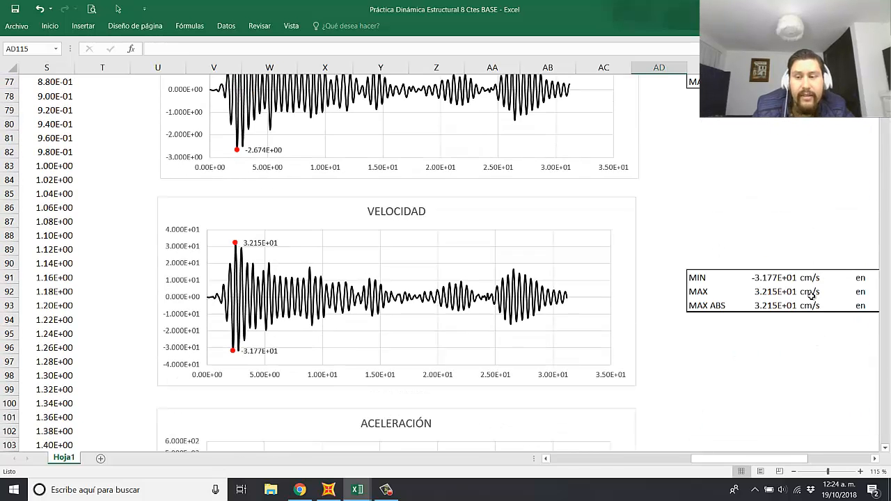
pyautogui.moveTo(811, 277); pyautogui.dragTo(818, 376)
pyautogui.scroll(-4, 824, 332)
pyautogui.scroll(-4, 828, 338)
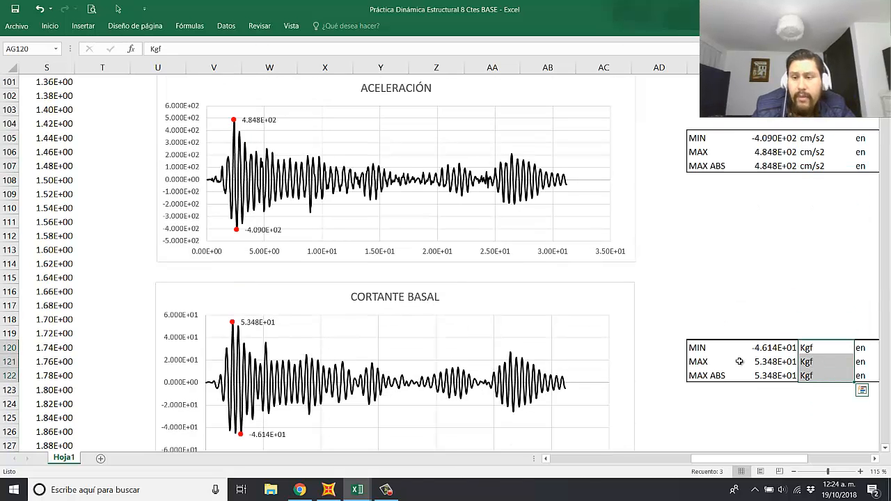
pyautogui.scroll(9, 687, 308)
# Step: Review the displacement, velocity, acceleration and base shear response charts
pyautogui.click(699, 263)
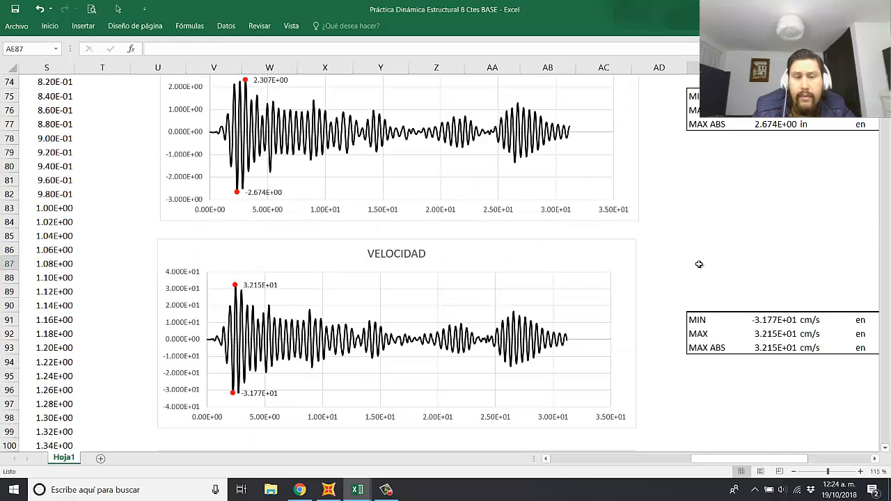
pyautogui.scroll(3, 592, 264)
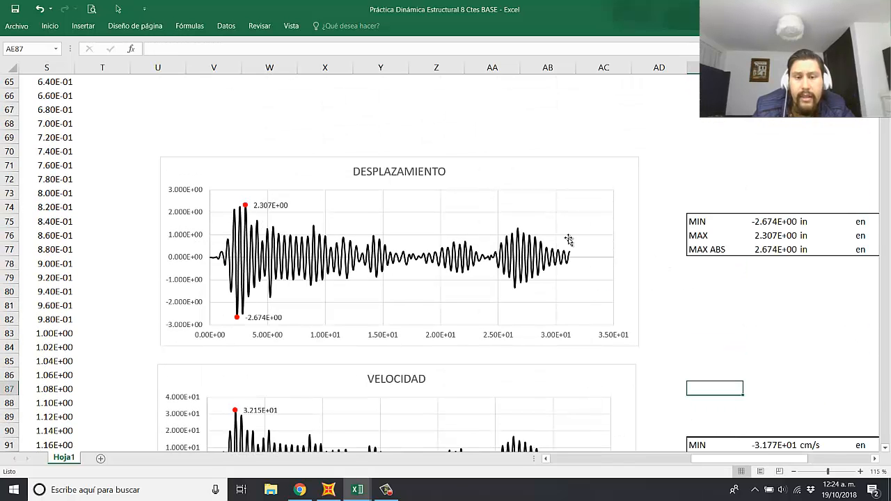
pyautogui.click(752, 152)
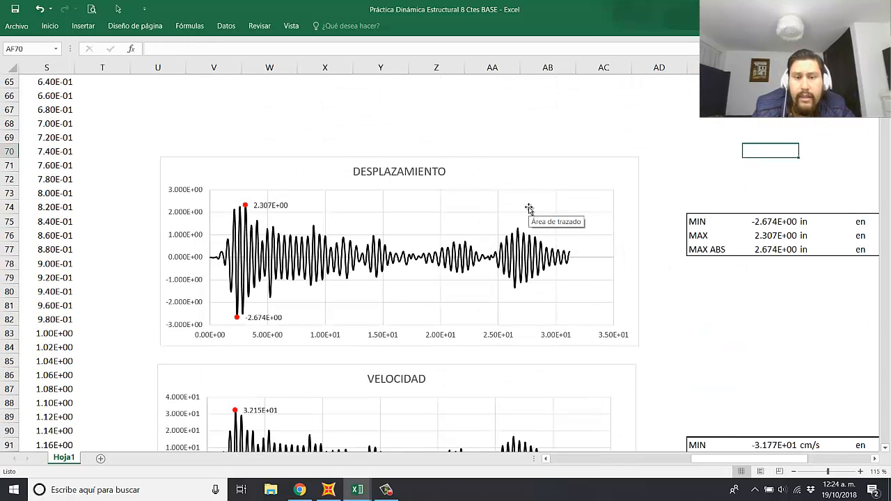
pyautogui.scroll(-3, 459, 193)
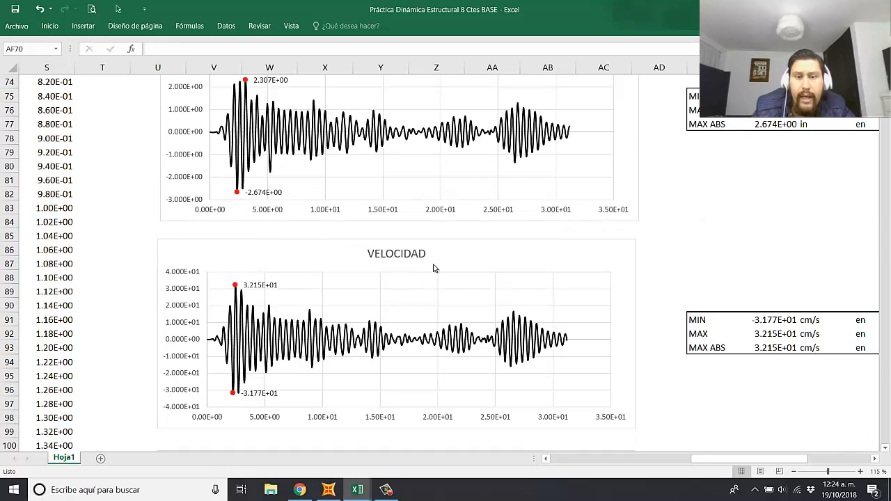
pyautogui.scroll(-2, 433, 268)
pyautogui.scroll(-2, 456, 277)
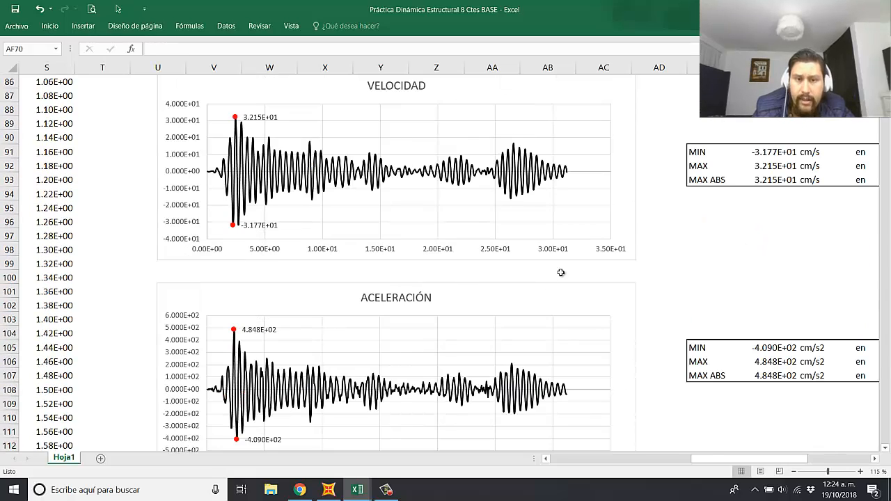
pyautogui.scroll(-5, 560, 273)
pyautogui.scroll(13, 406, 330)
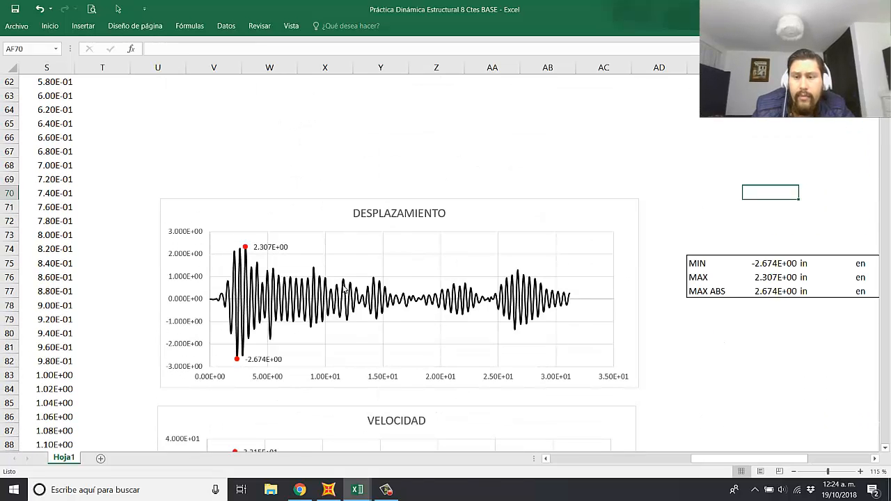
# Step: Examine the displacement MIN, MAX and MAX ABS table together with the times listed for each extreme
pyautogui.moveTo(344, 288)
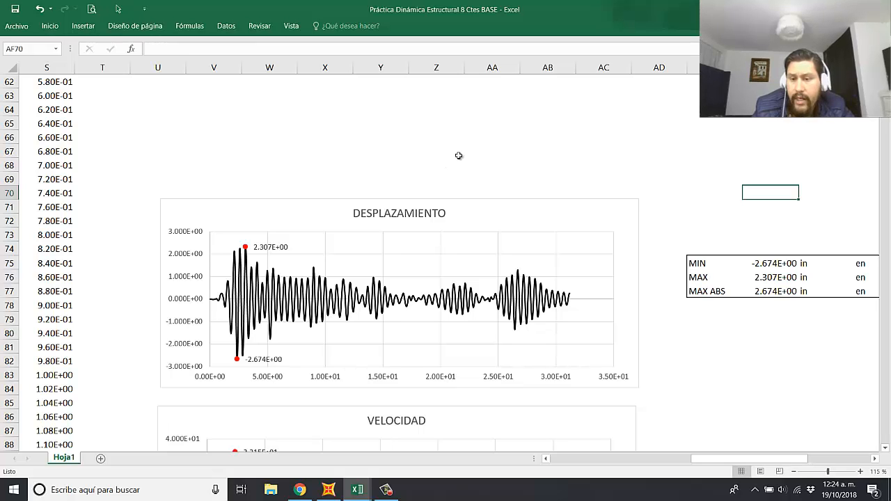
pyautogui.click(502, 162)
pyautogui.click(593, 177)
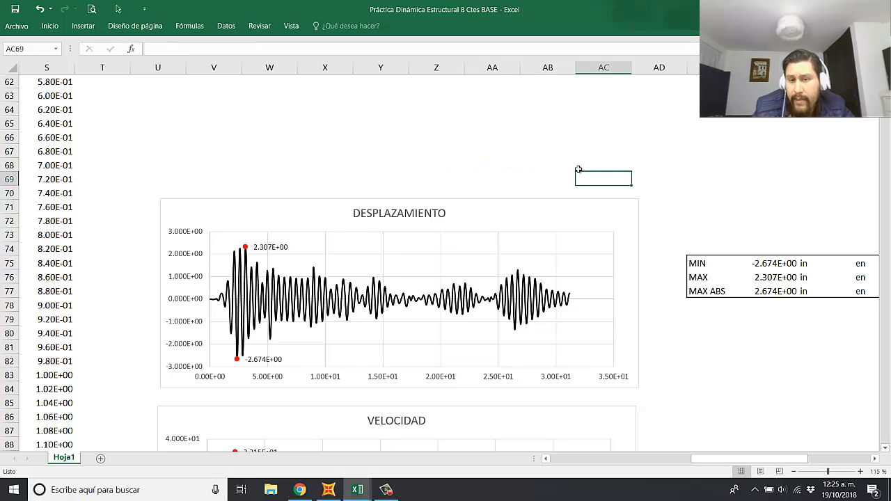
pyautogui.click(351, 167)
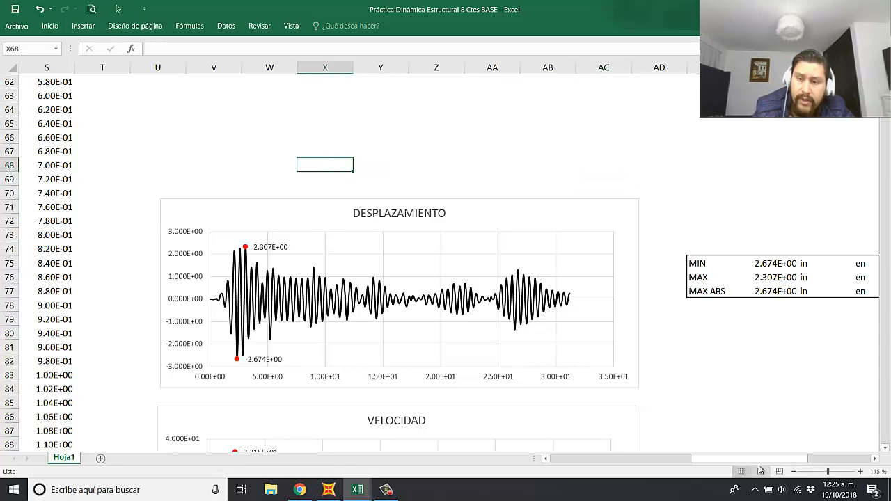
pyautogui.moveTo(762, 460); pyautogui.dragTo(786, 459)
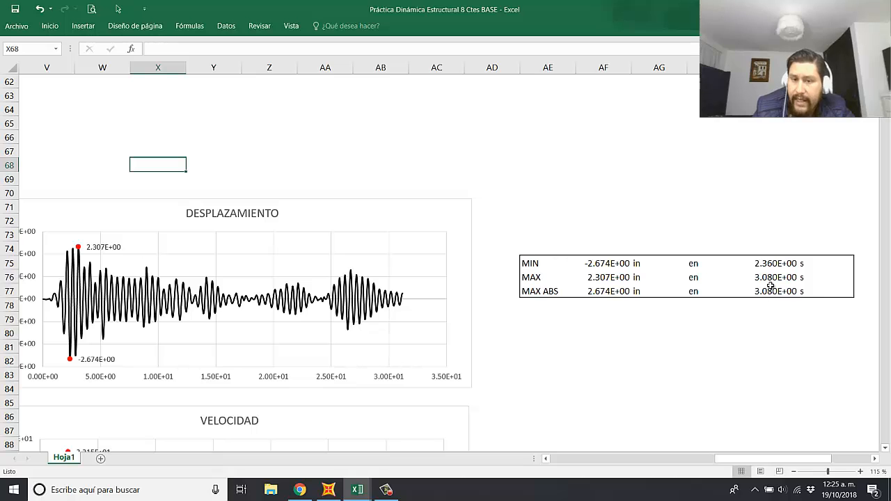
# Step: Inspect the displacement MIN, MAX and MAX ABS table and the BUSCARV formula behind the time of the minimum
pyautogui.moveTo(809, 460); pyautogui.dragTo(809, 460)
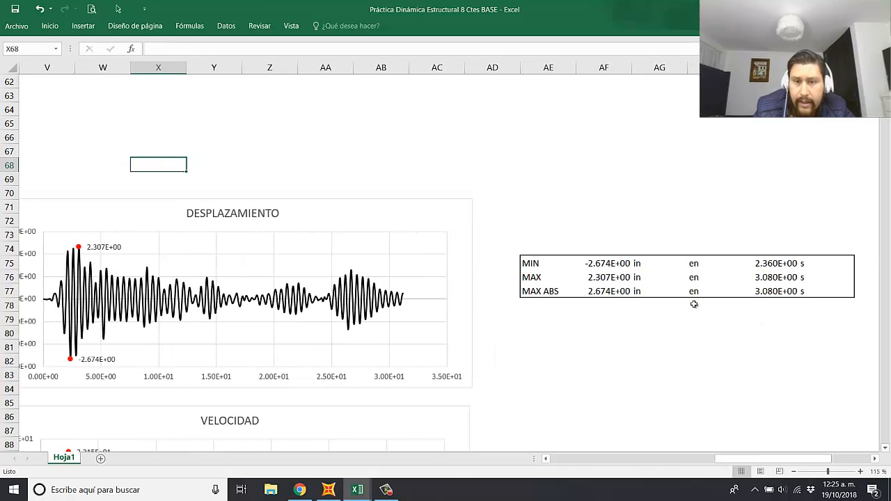
pyautogui.moveTo(552, 264); pyautogui.dragTo(799, 294)
pyautogui.click(804, 292)
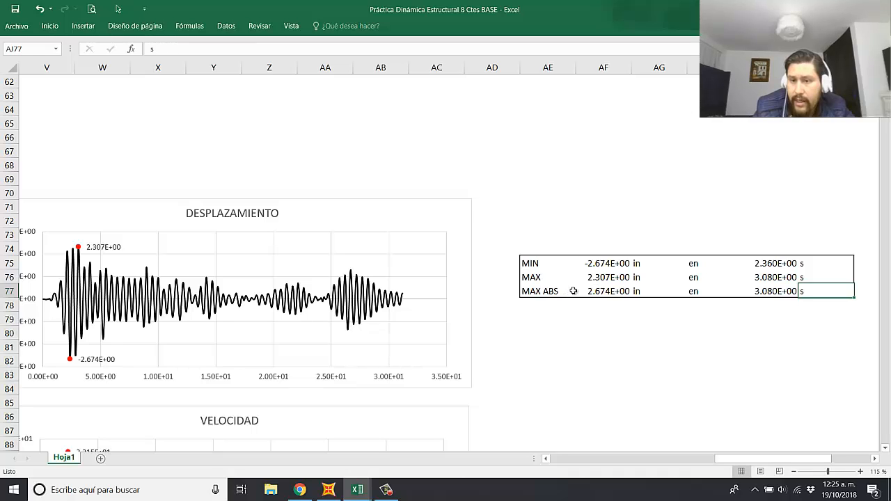
pyautogui.click(606, 263)
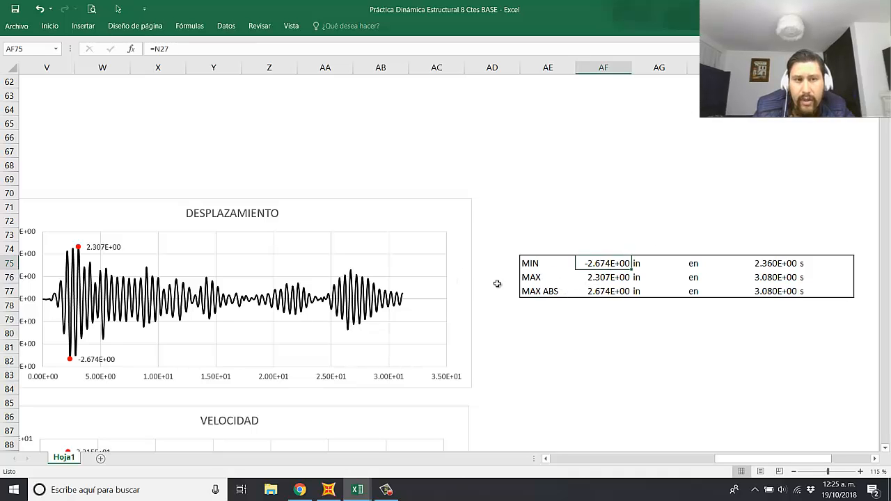
pyautogui.moveTo(779, 264); pyautogui.dragTo(779, 292)
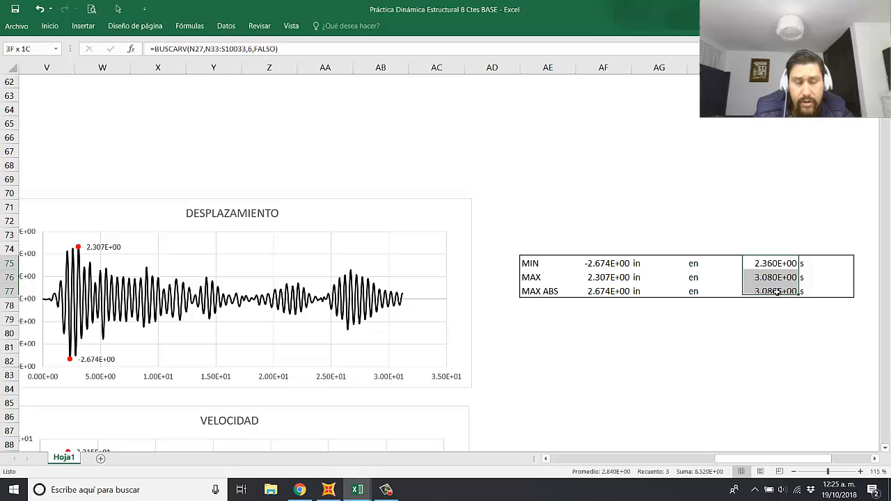
pyautogui.click(785, 328)
pyautogui.click(767, 277)
pyautogui.doubleClick(765, 264)
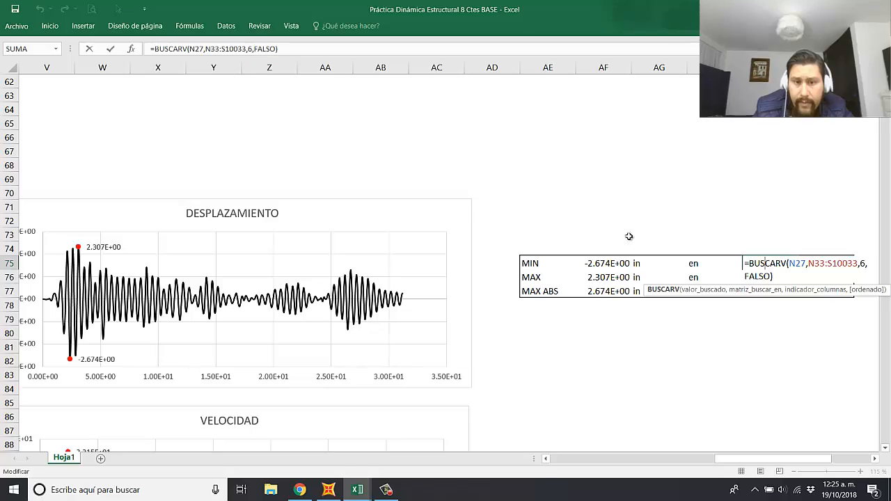
pyautogui.press('Escape')
# Step: Check the MIN, MAX and MAX ABS rows and the Tiempo column that the displacement time lookup refers to
pyautogui.moveTo(798, 460); pyautogui.dragTo(687, 453)
pyautogui.scroll(18, 520, 304)
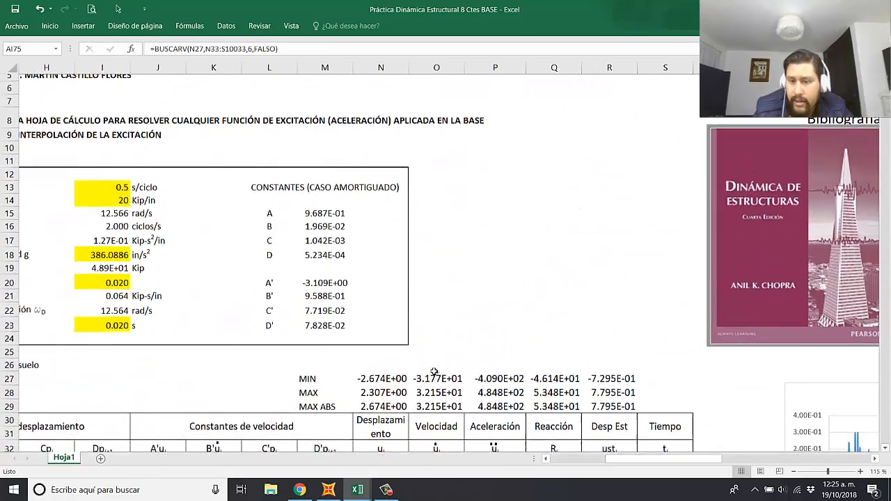
pyautogui.scroll(-2, 515, 300)
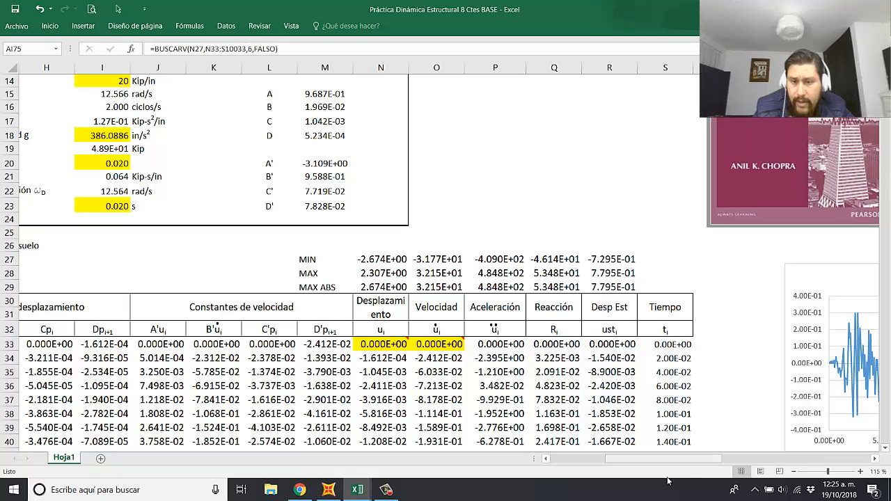
pyautogui.moveTo(674, 458); pyautogui.dragTo(744, 439)
pyautogui.scroll(-9, 769, 449)
pyautogui.scroll(-8, 772, 443)
# Step: Delete the maximum and minimum marker series from the DESPLAZAMIENTO chart
pyautogui.click(714, 361)
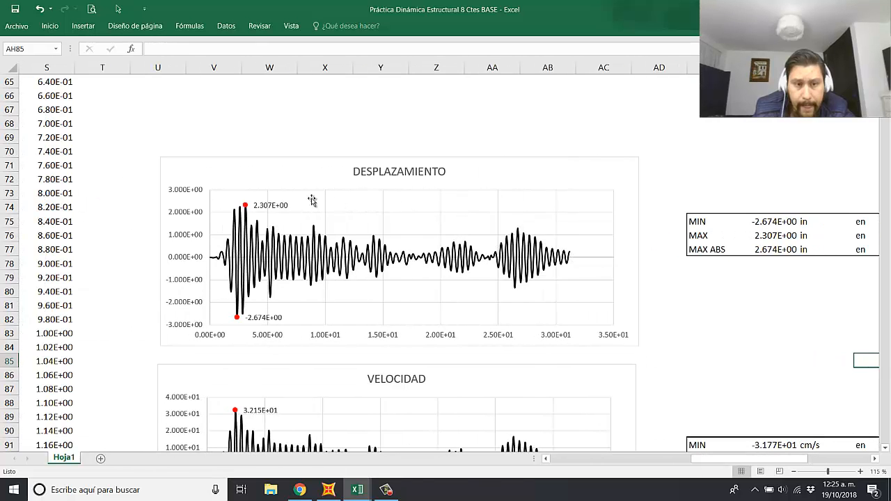
pyautogui.click(247, 208)
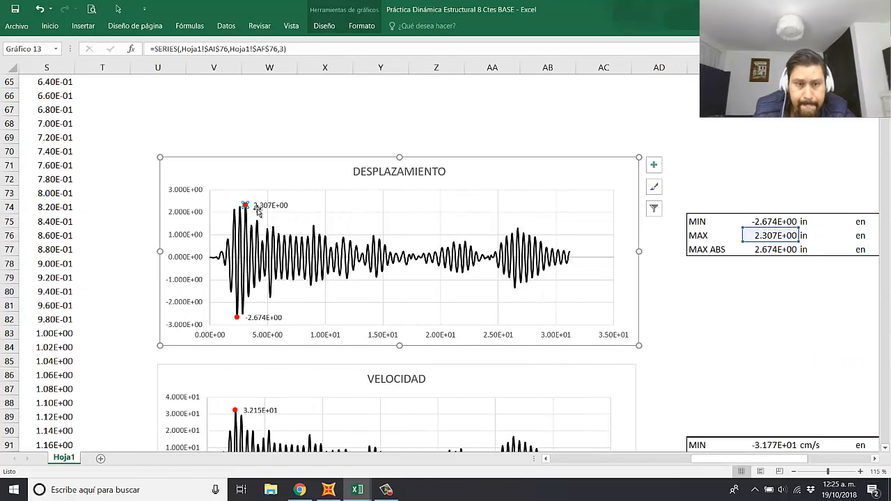
pyautogui.press('Escape')
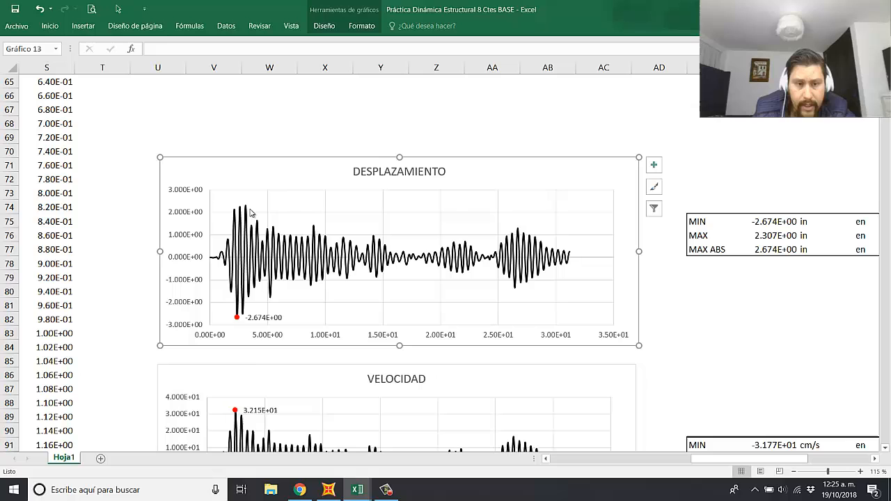
pyautogui.click(237, 318)
pyautogui.press('Escape')
# Step: Delete the maximum and minimum marker series from the VELOCIDAD chart
pyautogui.scroll(-3, 252, 338)
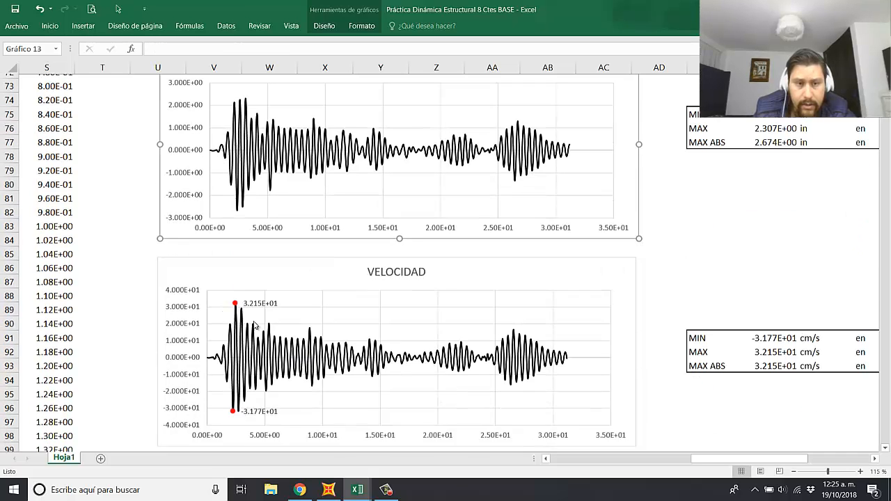
pyautogui.click(235, 284)
pyautogui.press('Delete')
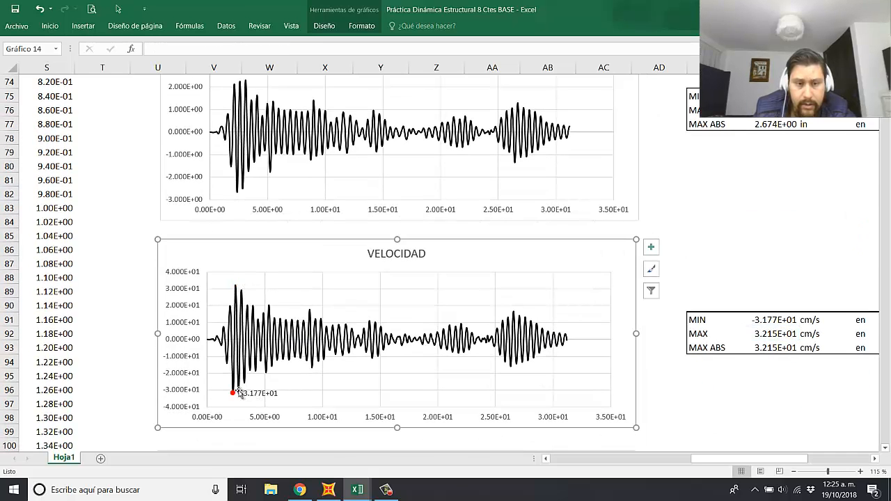
pyautogui.click(233, 393)
pyautogui.press('Delete')
# Step: Delete the maximum and minimum marker series from the ACELERACIÓN chart
pyautogui.scroll(-5, 279, 378)
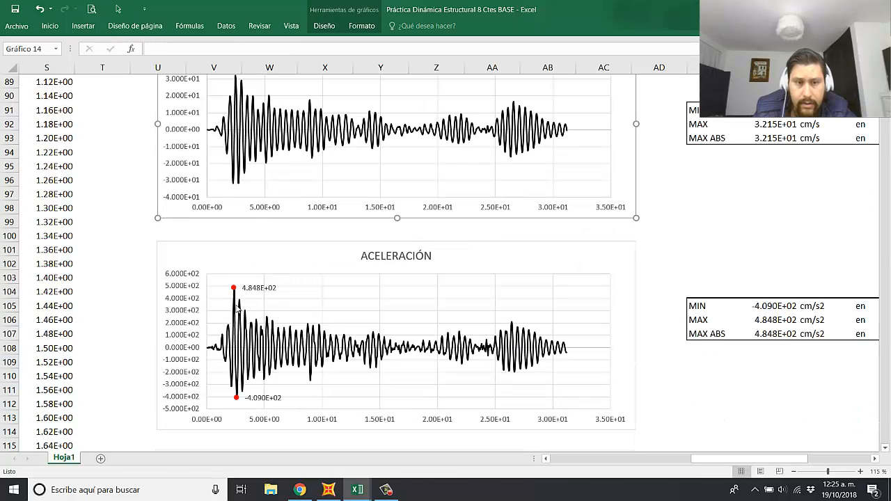
pyautogui.click(234, 288)
pyautogui.click(235, 288)
pyautogui.press('Delete')
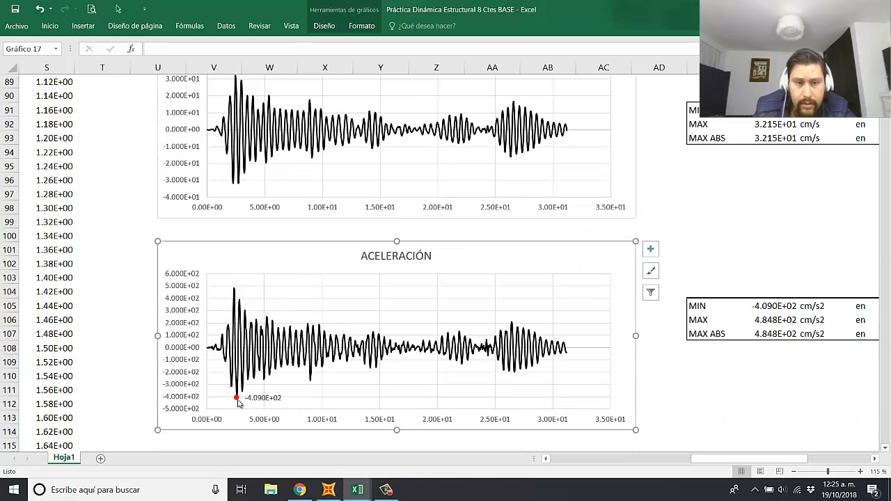
pyautogui.click(236, 398)
pyautogui.press('Delete')
# Step: Delete the maximum and minimum marker series from the CORTANTE BASAL chart
pyautogui.scroll(-5, 240, 282)
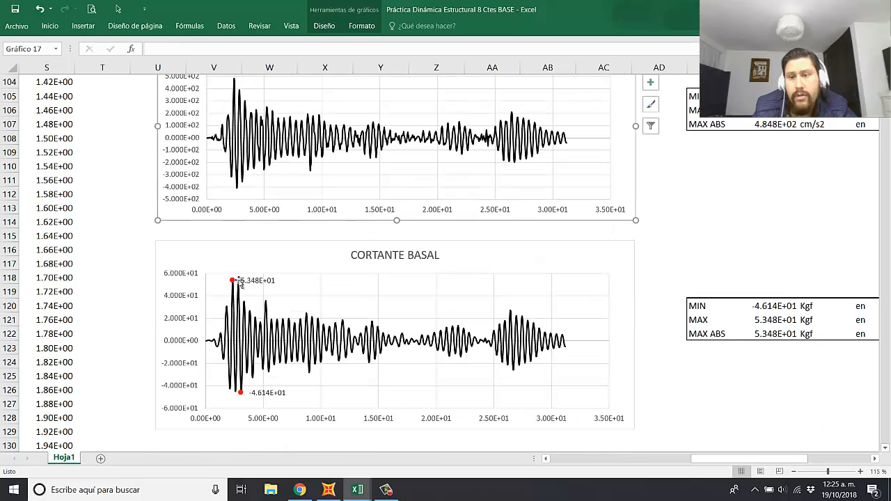
pyautogui.click(234, 283)
pyautogui.click(235, 282)
pyautogui.press('Delete')
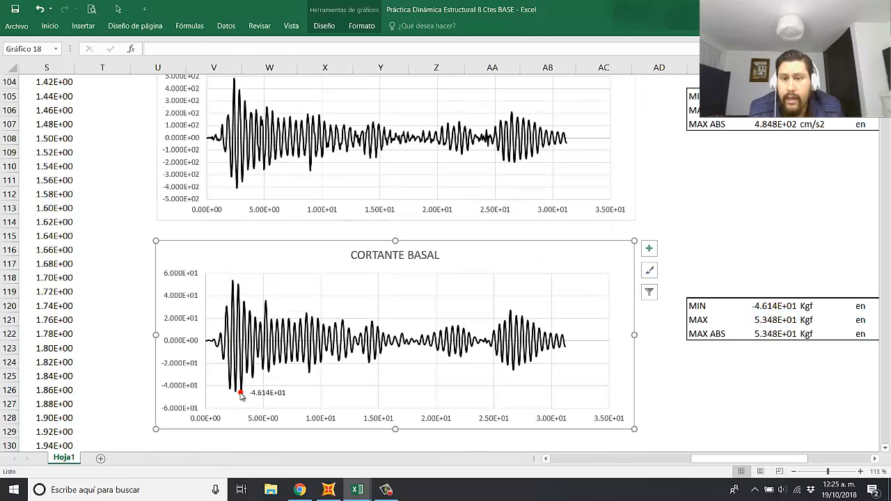
pyautogui.click(242, 393)
pyautogui.press('Delete')
pyautogui.click(837, 238)
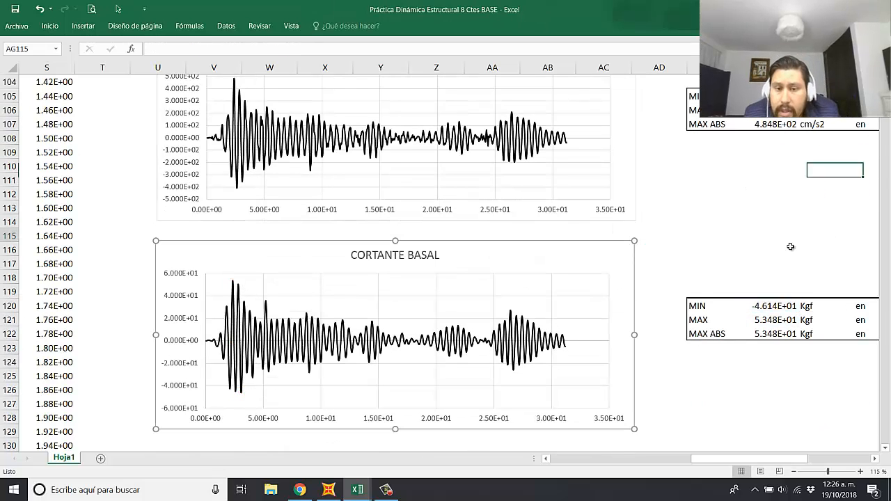
# Step: Clear the contents of the four MIN, MAX and MAX ABS tables beside the response charts
pyautogui.scroll(7, 791, 247)
pyautogui.scroll(4, 769, 275)
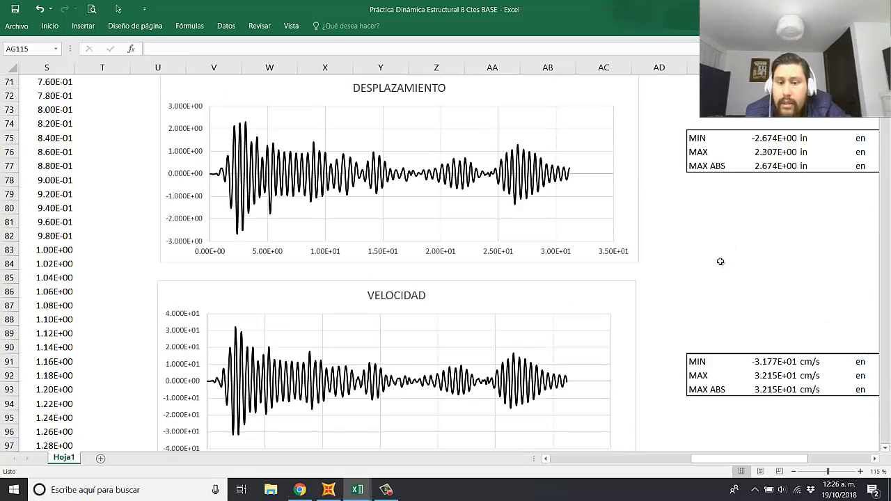
pyautogui.scroll(-4, 720, 262)
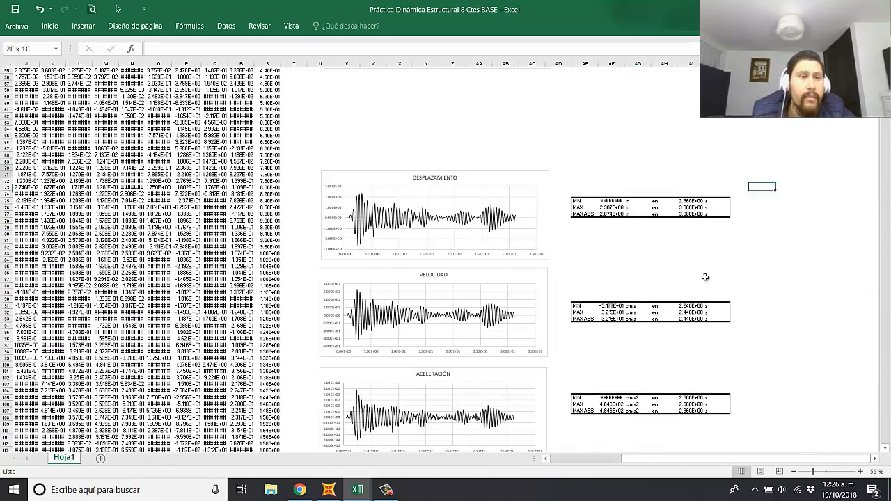
pyautogui.moveTo(705, 277); pyautogui.dragTo(574, 422)
pyautogui.press('Delete')
pyautogui.scroll(-4, 711, 329)
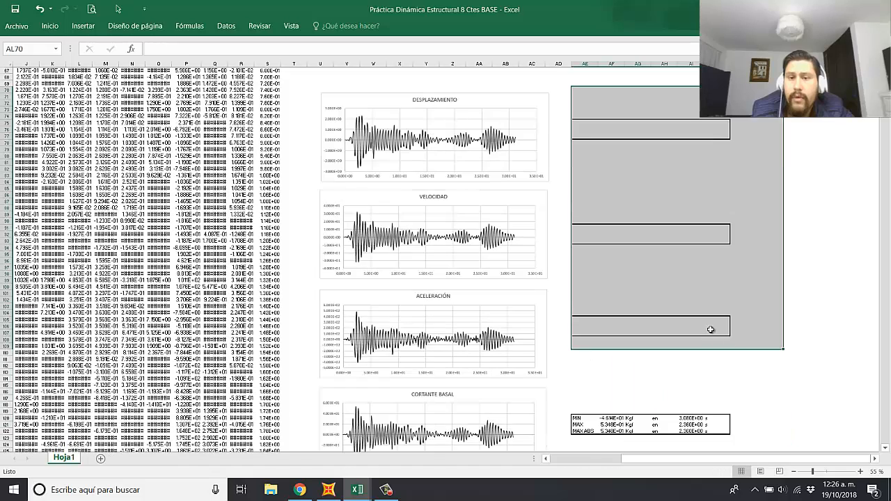
pyautogui.moveTo(782, 362); pyautogui.dragTo(572, 439)
pyautogui.press('Delete')
pyautogui.click(769, 292)
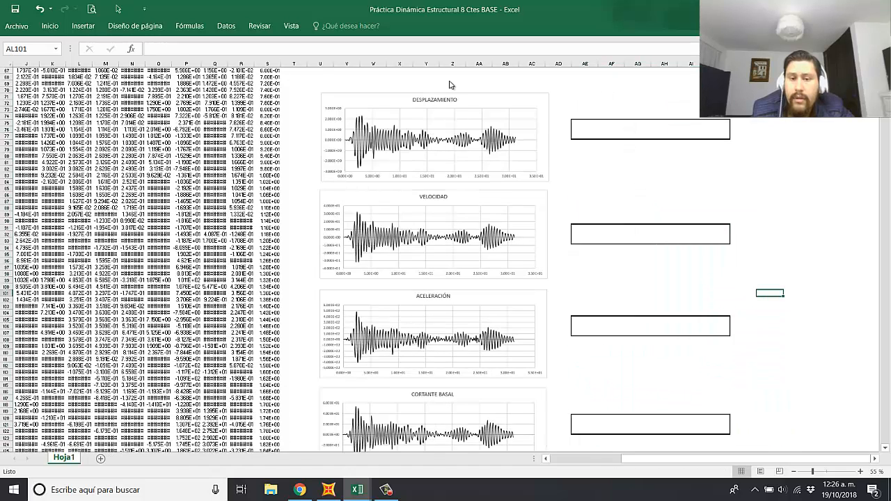
# Step: Remove the borders of the four emptied tables by copying a blank cell's formatting over them
pyautogui.click(44, 25)
pyautogui.click(54, 71)
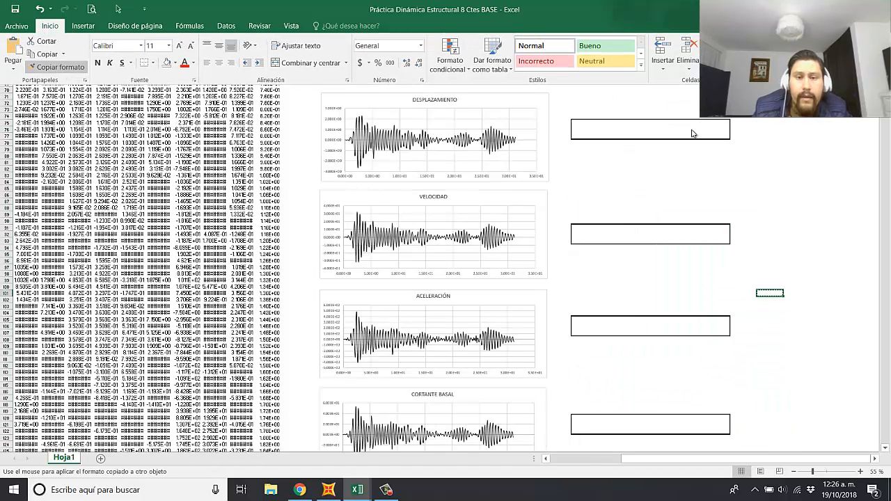
pyautogui.moveTo(742, 108); pyautogui.dragTo(579, 433)
pyautogui.scroll(-4, 640, 323)
pyautogui.scroll(2, 633, 320)
pyautogui.click(629, 311)
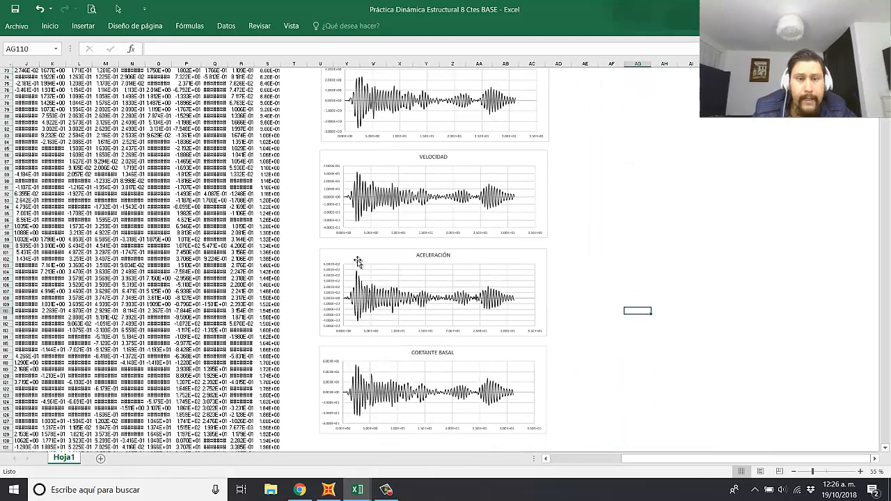
# Step: Rename the Reacción column heading in the results table as Cortante Basal
pyautogui.scroll(3, 306, 220)
pyautogui.scroll(4, 295, 211)
pyautogui.moveTo(756, 459); pyautogui.dragTo(714, 460)
pyautogui.scroll(20, 392, 339)
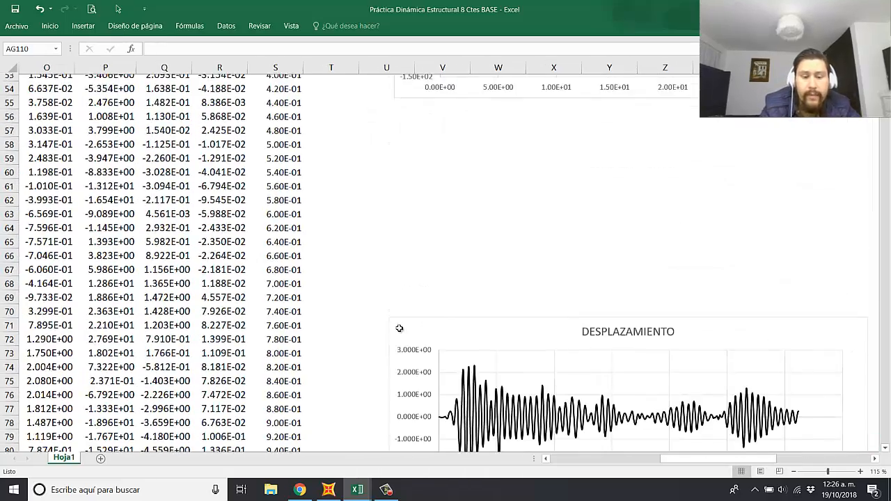
pyautogui.scroll(3, 404, 327)
pyautogui.moveTo(722, 462); pyautogui.dragTo(698, 462)
pyautogui.click(339, 296)
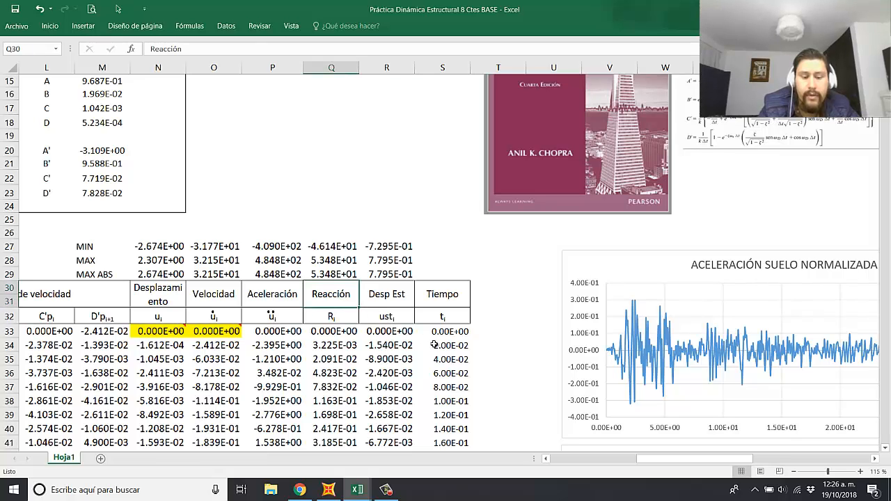
pyautogui.write('cort')
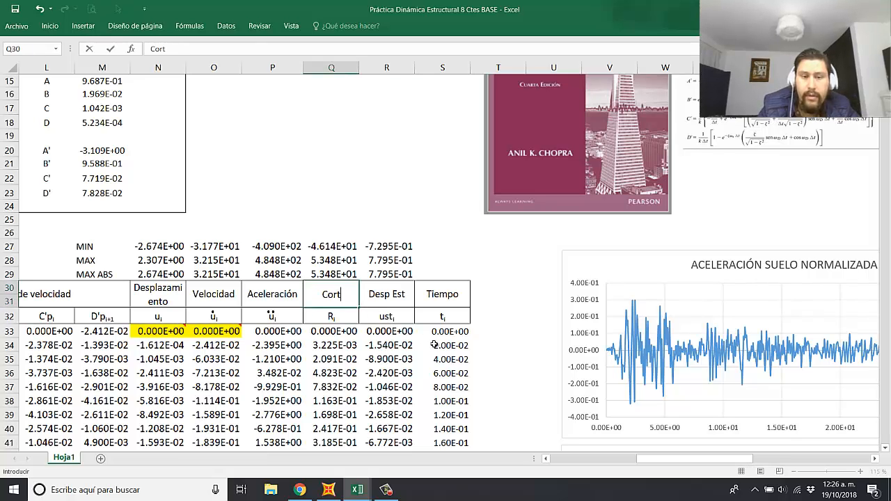
pyautogui.write('ante Basal')
pyautogui.hotkey('ctrl', 'Return')
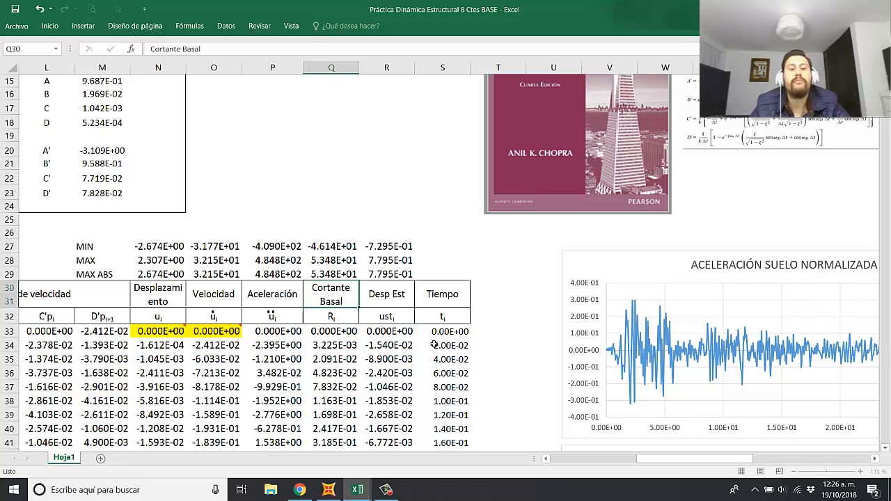
# Step: Set the symbol under the Cortante Basal heading to Vb
pyautogui.press('Down')
pyautogui.write('V')
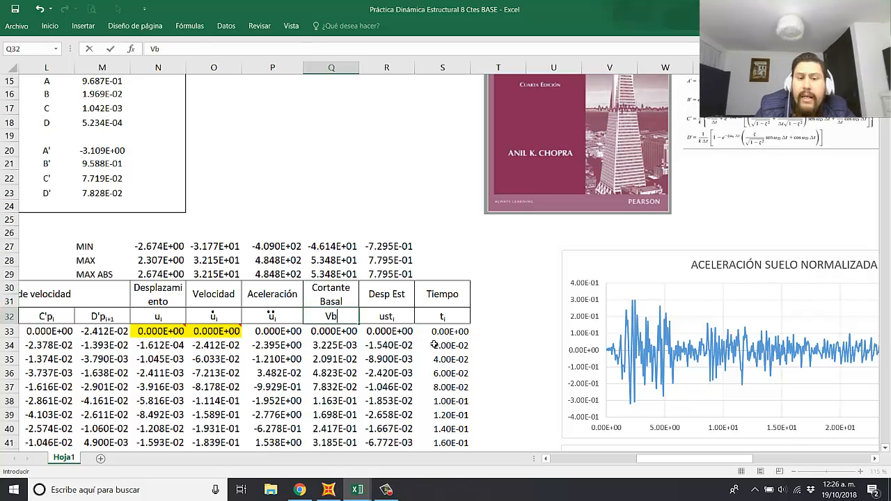
pyautogui.press('Return')
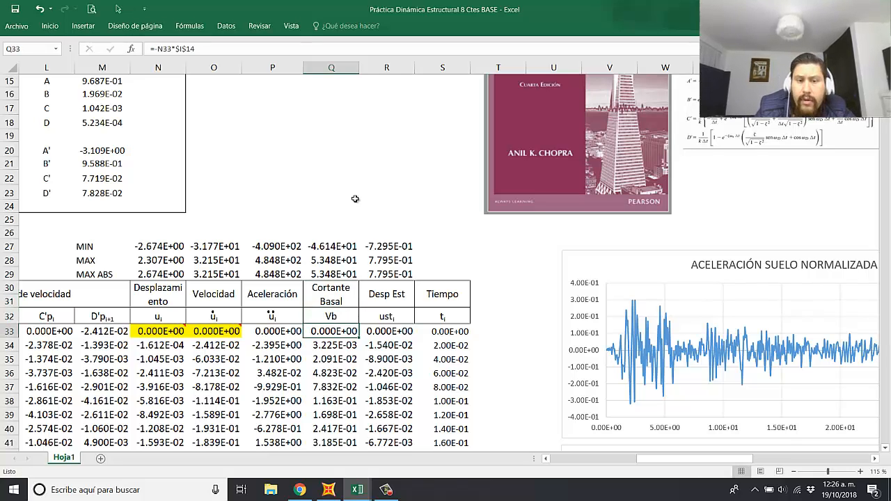
pyautogui.click(341, 177)
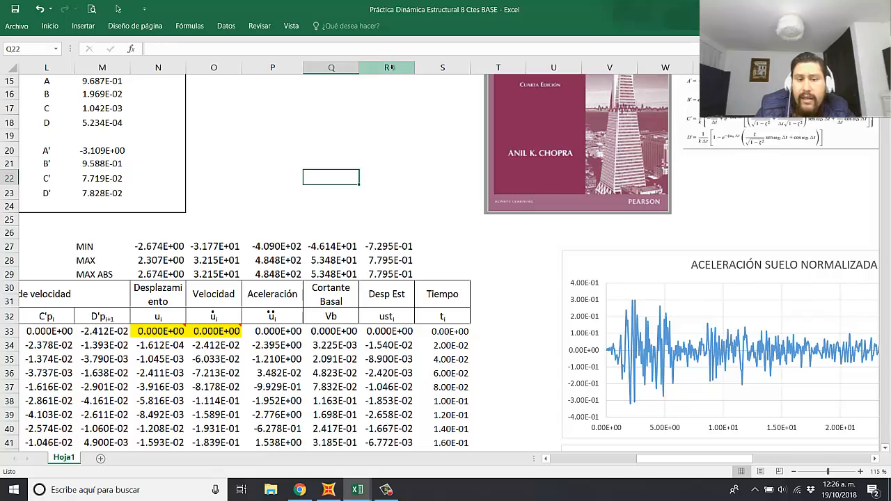
# Step: Delete the Desp Est and Tiempo columns, R and S, from the worksheet
pyautogui.moveTo(390, 67); pyautogui.dragTo(420, 357)
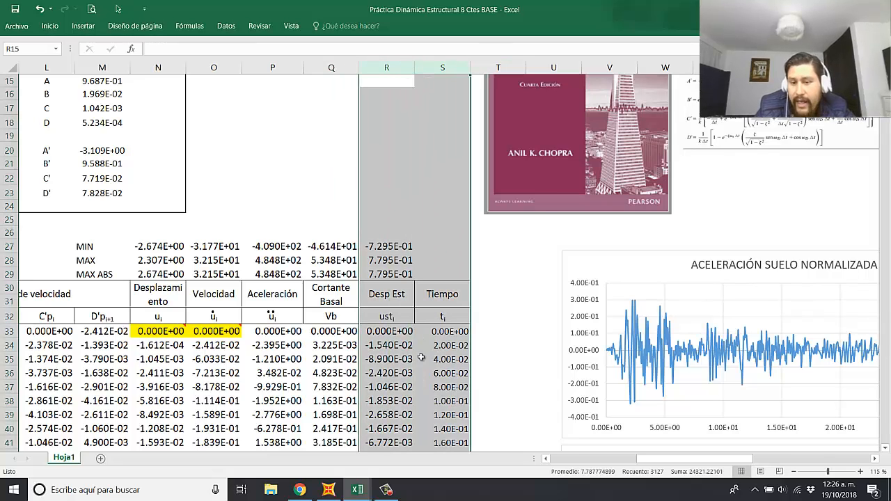
pyautogui.rightClick(436, 66)
pyautogui.click(466, 161)
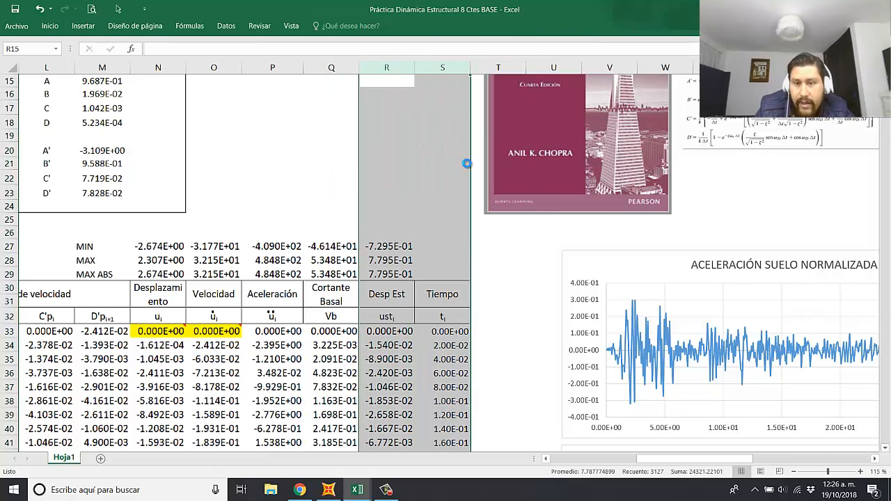
pyautogui.click(411, 315)
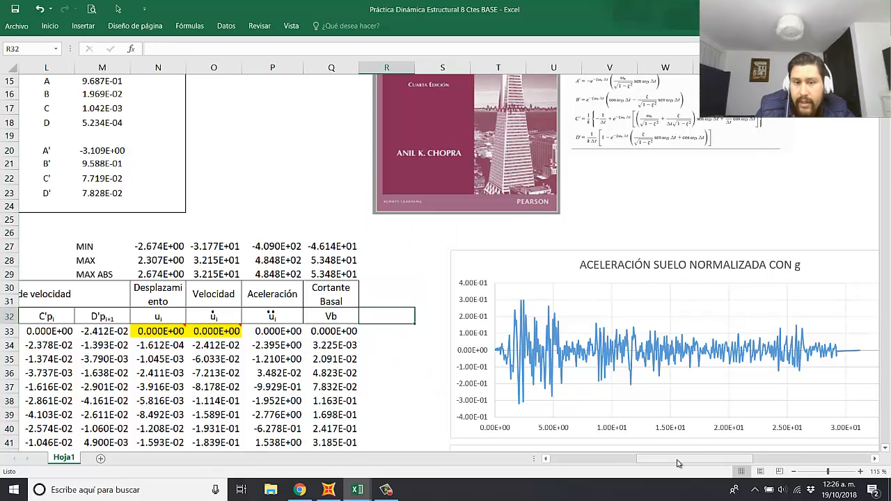
# Step: Look over the ground acceleration and displacement charts and the results table columns beside them
pyautogui.moveTo(678, 460); pyautogui.dragTo(721, 459)
pyautogui.scroll(-3, 730, 426)
pyautogui.scroll(-2, 725, 398)
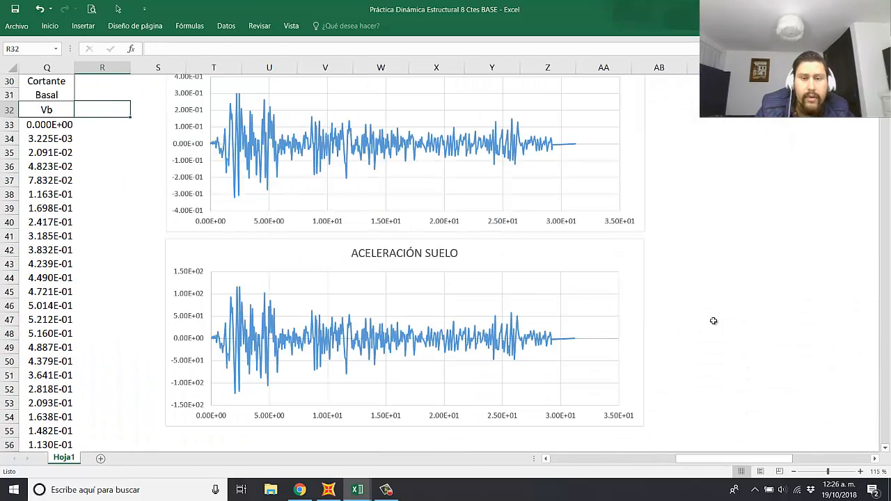
pyautogui.scroll(-9, 769, 348)
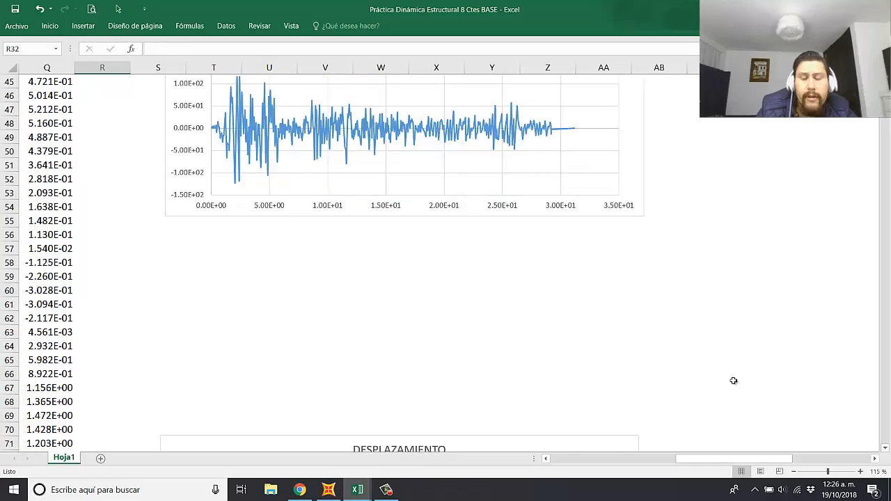
pyautogui.click(657, 235)
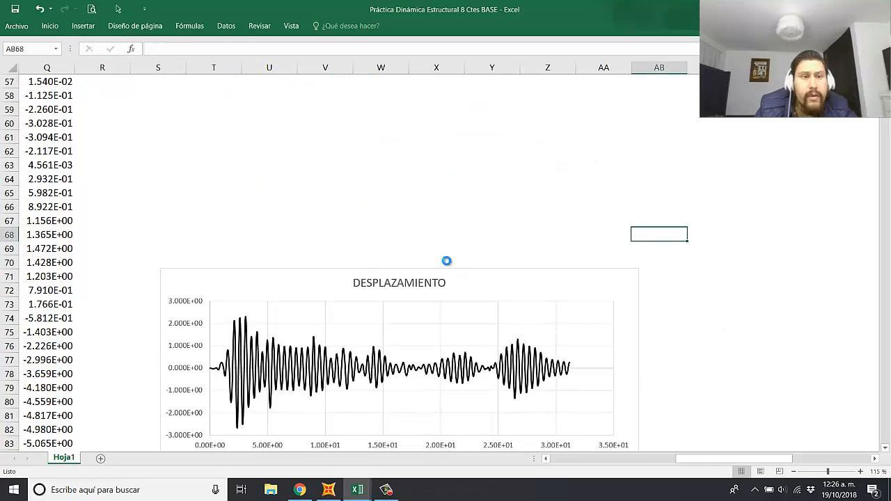
pyautogui.keyDown('ctrl'); pyautogui.scroll(-3, 448, 260); pyautogui.keyUp('ctrl')
pyautogui.scroll(10, 332, 330)
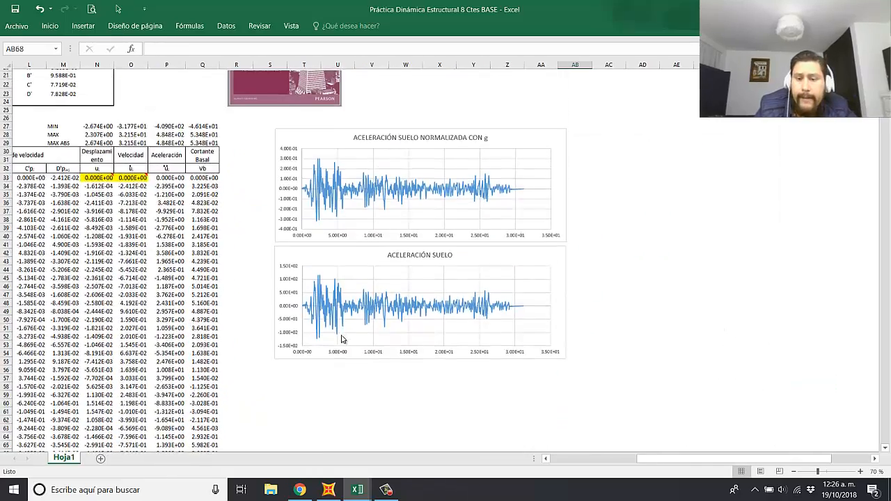
pyautogui.click(604, 260)
pyautogui.moveTo(705, 460); pyautogui.dragTo(666, 459)
pyautogui.click(304, 242)
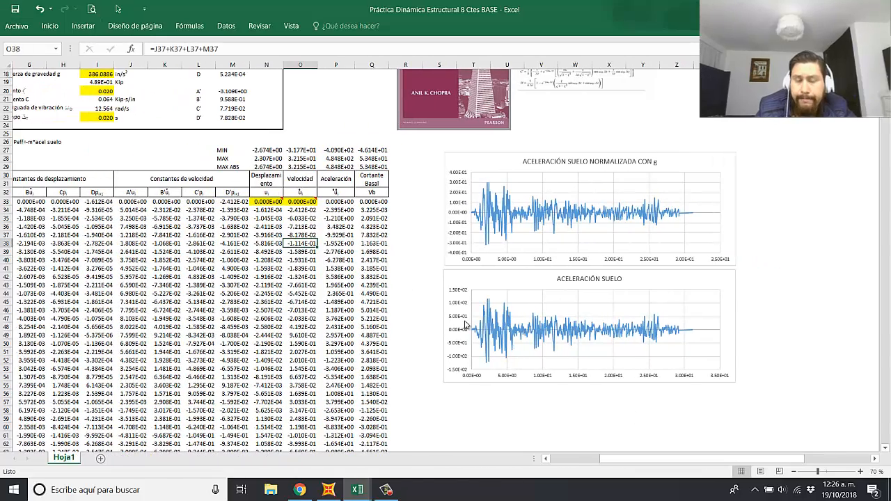
pyautogui.moveTo(719, 459); pyautogui.dragTo(676, 459)
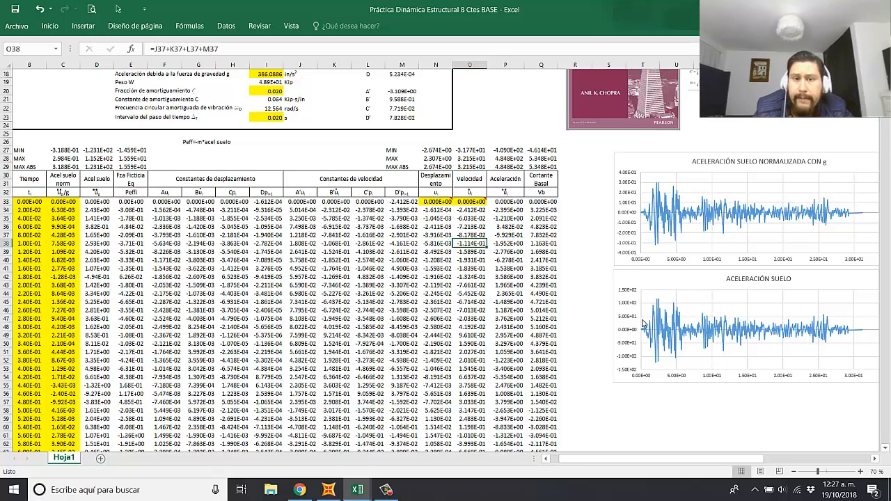
pyautogui.click(583, 269)
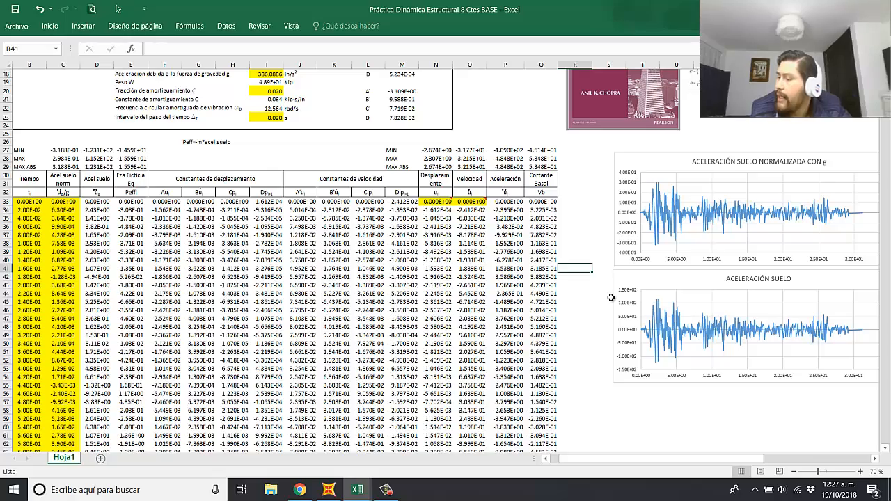
pyautogui.keyDown('ctrl'); pyautogui.scroll(3, 570, 278); pyautogui.keyUp('ctrl')
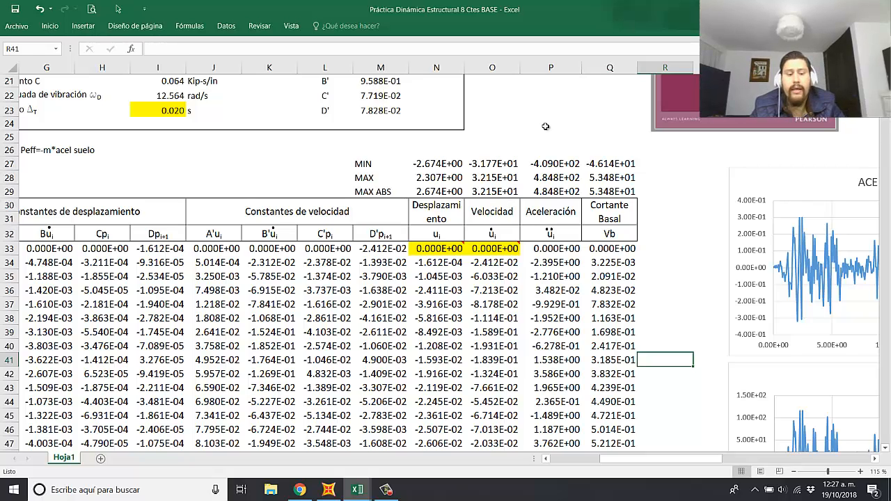
# Step: Insert a blank column between Velocidad and Aceleración in the results table
pyautogui.click(552, 69)
pyautogui.rightClick(552, 69)
pyautogui.click(580, 154)
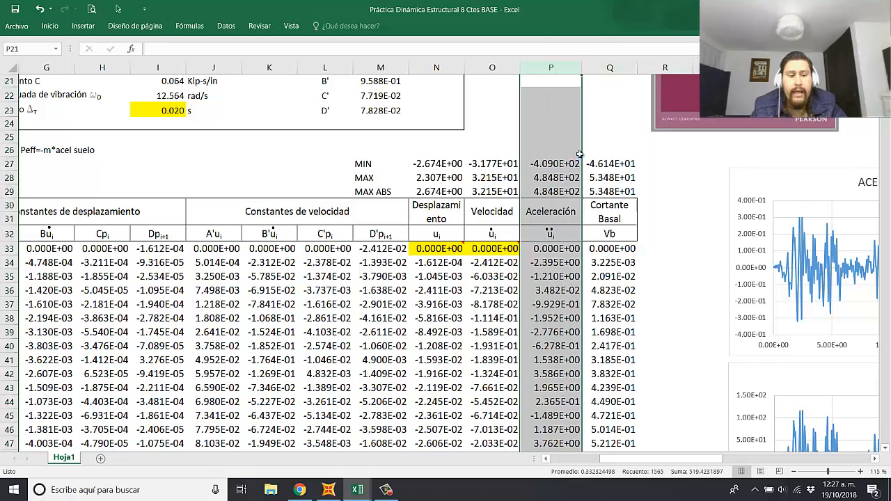
# Step: Copy the Velocidad heading and its symbol cell into the heading rows of the new column P
pyautogui.moveTo(508, 208); pyautogui.dragTo(503, 233)
pyautogui.hotkey('ctrl', 'c')
pyautogui.click(540, 211)
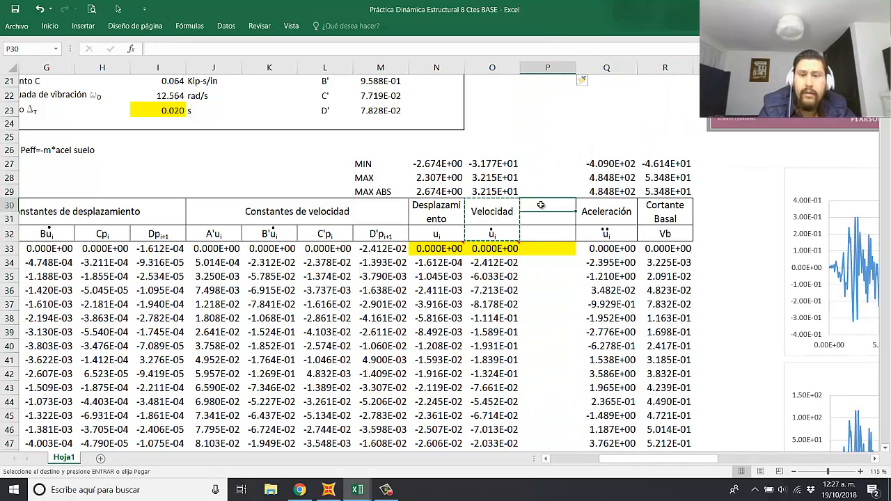
pyautogui.hotkey('ctrl', 'v')
pyautogui.click(574, 318)
pyautogui.press('Escape')
# Step: Rename the copied heading in column P as Pseudo-vel and set its symbol to Sv
pyautogui.click(560, 216)
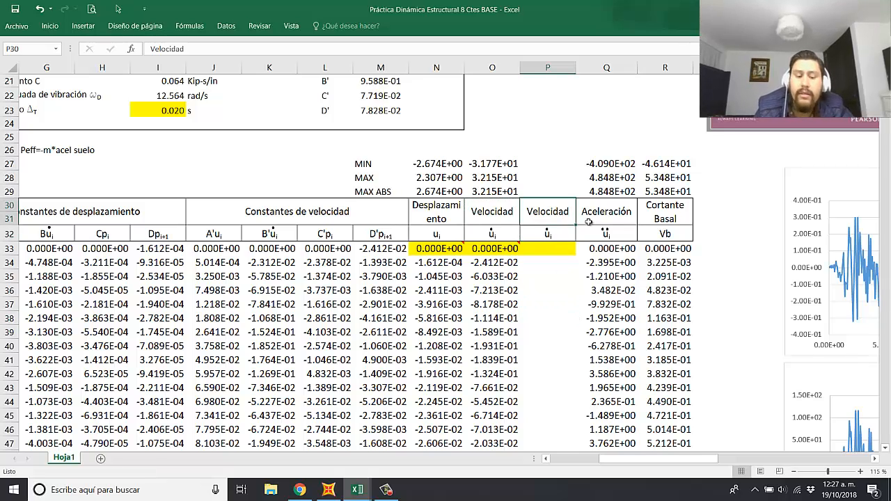
pyautogui.write('Pseudo-')
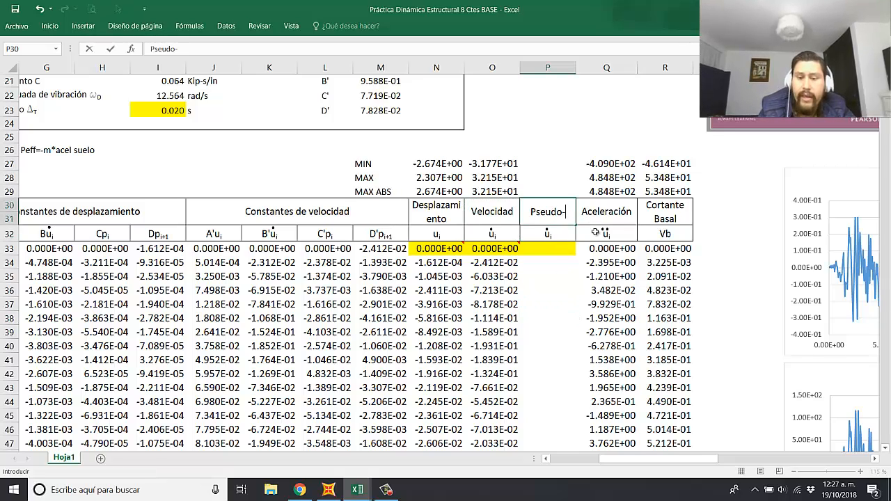
pyautogui.write('vel')
pyautogui.press('Return')
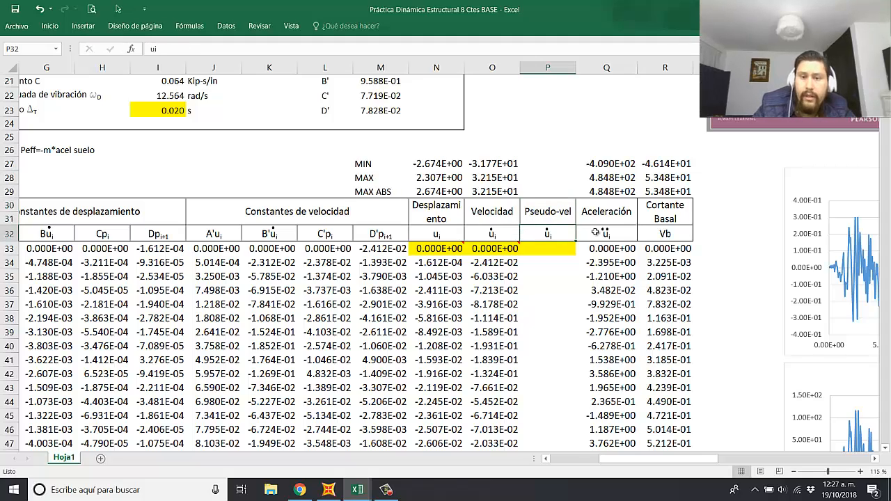
pyautogui.write('Sv')
pyautogui.press('Return')
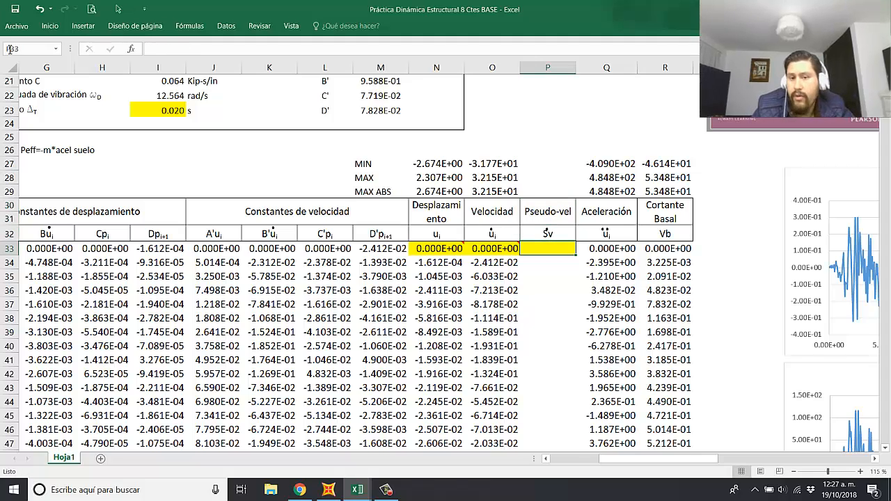
# Step: Delete the leftover dot object above the Sv symbol in the Pseudo-vel column
pyautogui.click(118, 8)
pyautogui.moveTo(552, 211); pyautogui.dragTo(545, 242)
pyautogui.click(546, 242)
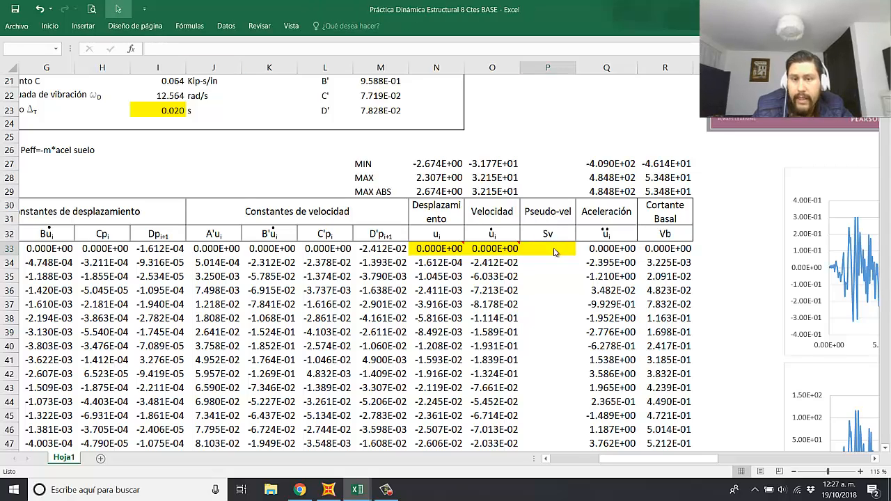
pyautogui.press('Escape')
# Step: Extend the MIN, MAX and MAX ABS formulas from Velocidad to Pseudo-vel and remove the yellow fill from cell P33
pyautogui.moveTo(497, 164); pyautogui.dragTo(556, 200)
pyautogui.click(557, 255)
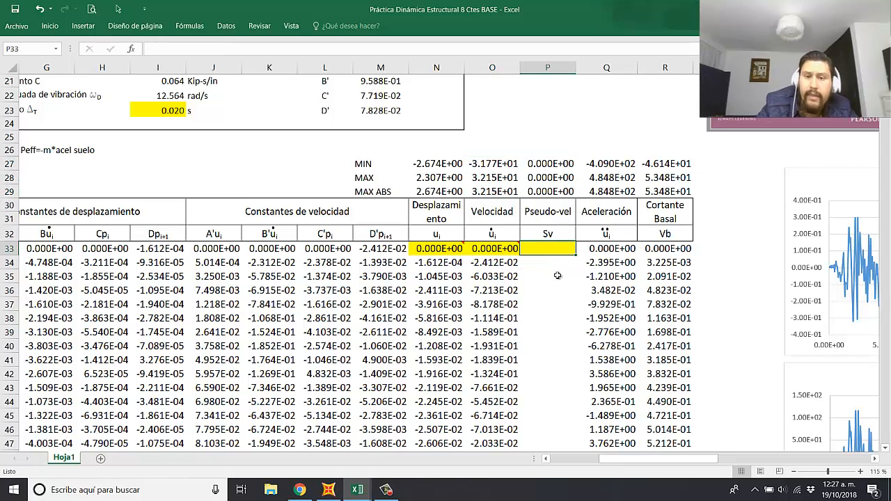
pyautogui.click(50, 26)
pyautogui.click(165, 65)
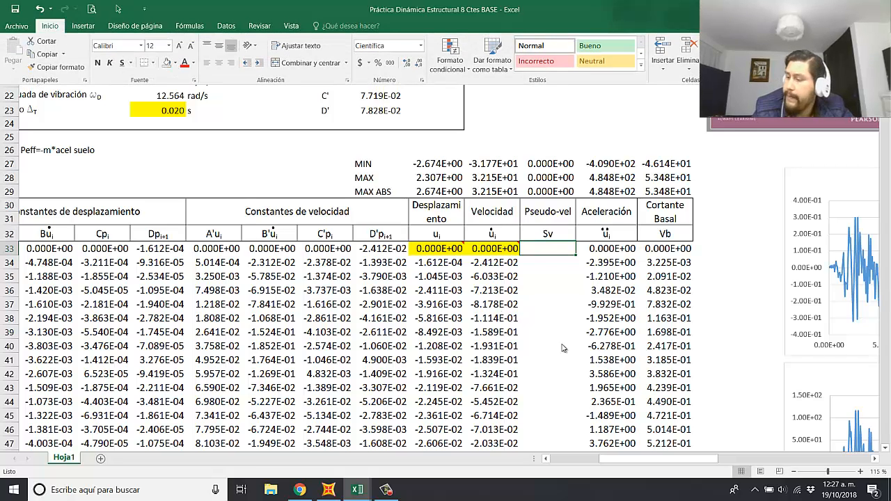
pyautogui.click(575, 290)
pyautogui.click(567, 274)
# Step: Enter =N33*$I$15 in P33 to multiply the displacement by the natural circular frequency ω, with an absolute reference to ω
pyautogui.click(556, 249)
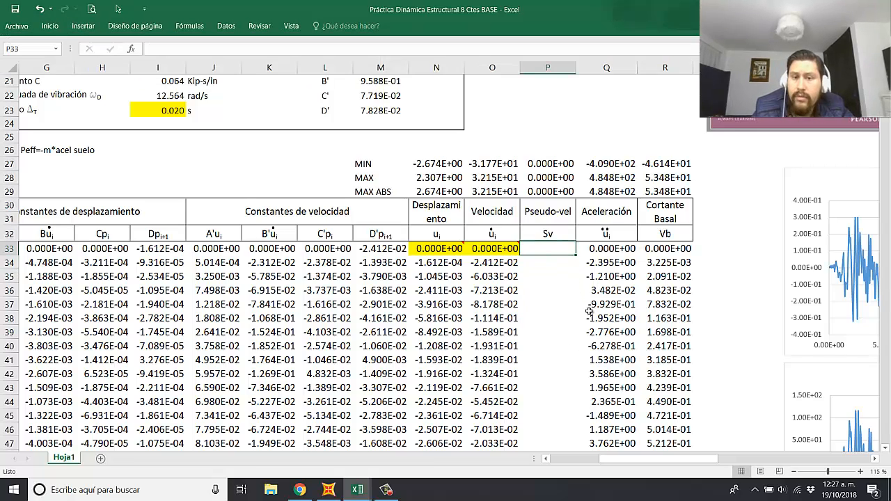
pyautogui.write('=')
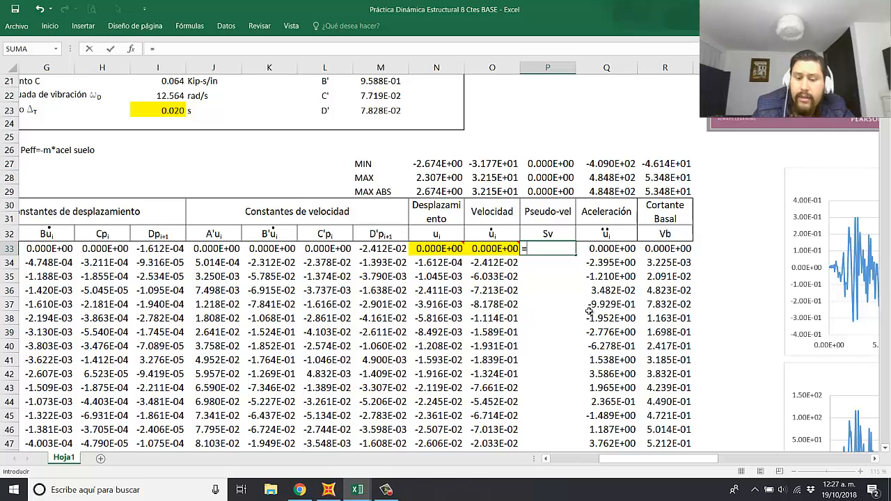
pyautogui.click(433, 252)
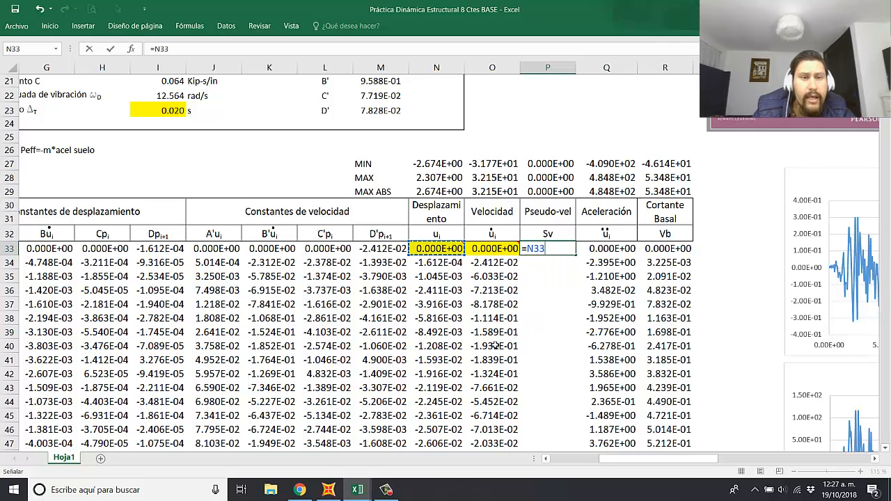
pyautogui.write('*')
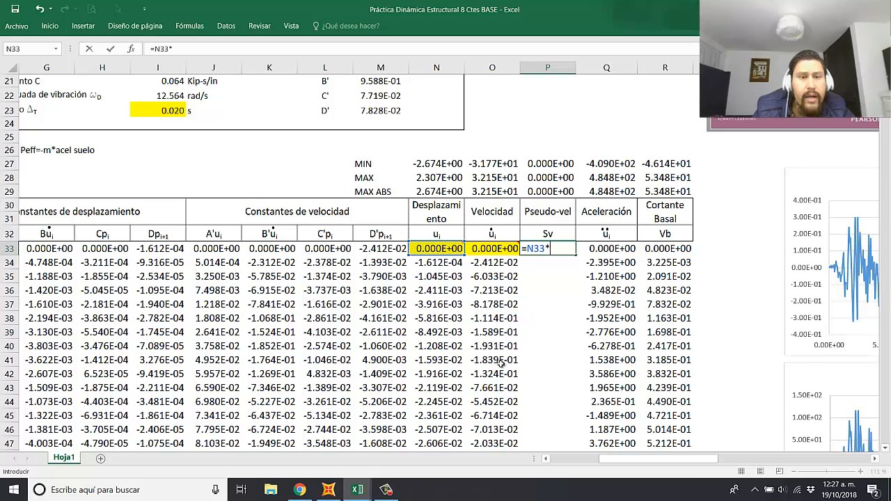
pyautogui.scroll(2, 244, 243)
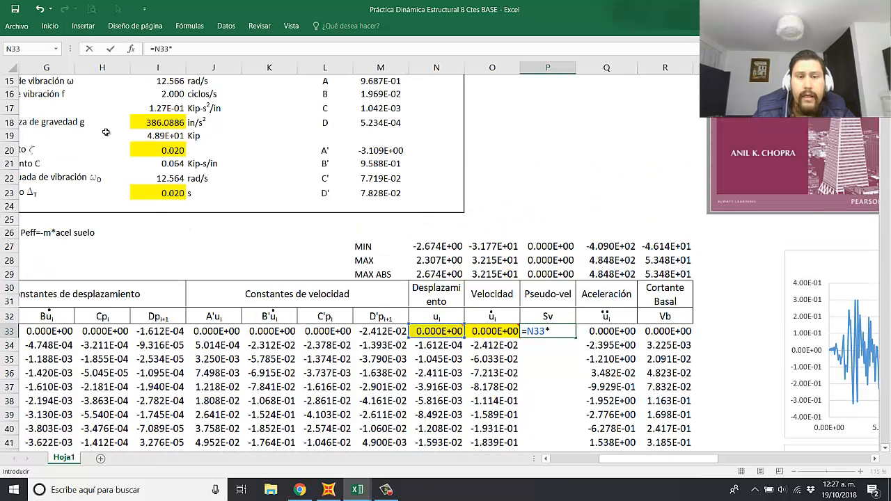
pyautogui.scroll(1, 105, 132)
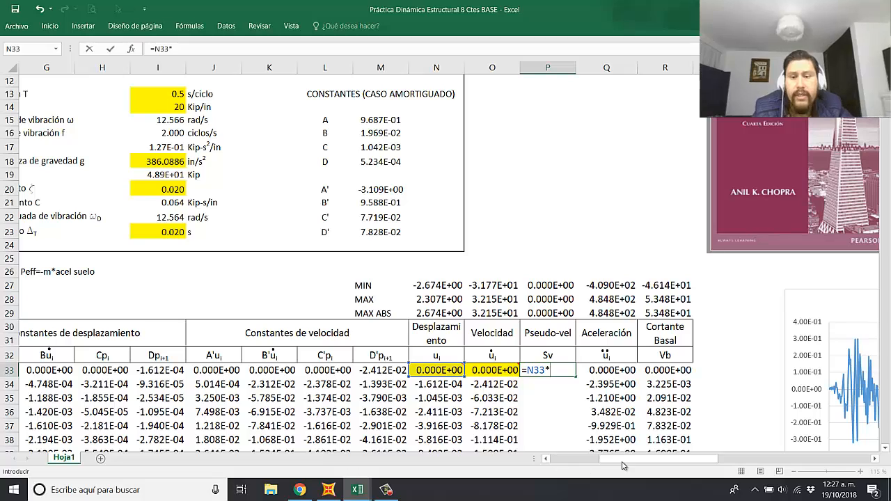
pyautogui.moveTo(623, 466); pyautogui.dragTo(600, 466)
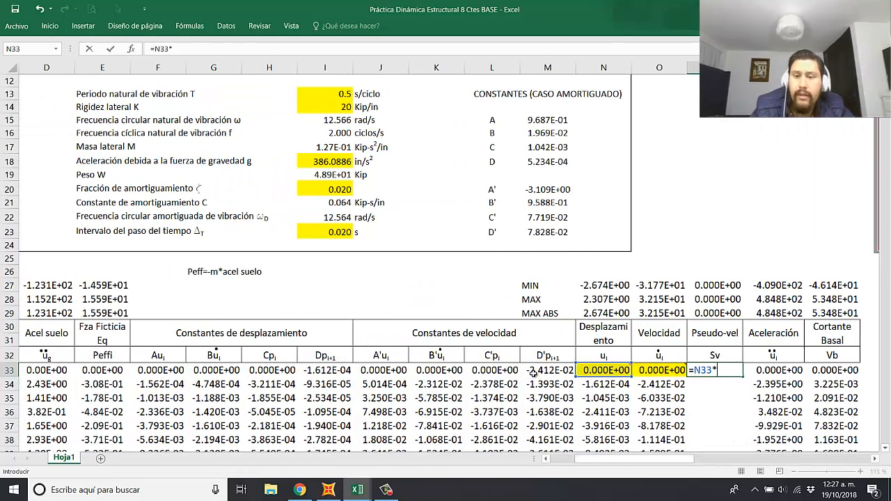
pyautogui.click(318, 118)
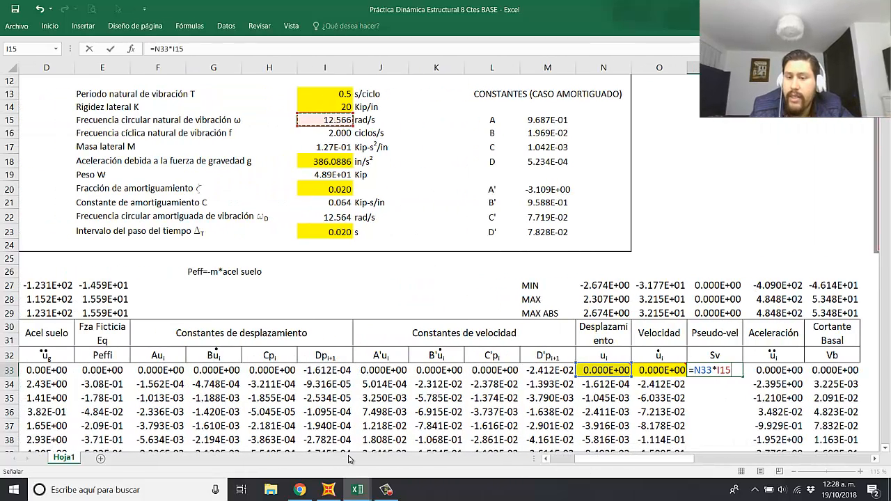
pyautogui.press('F4')
pyautogui.hotkey('ctrl', 'Return')
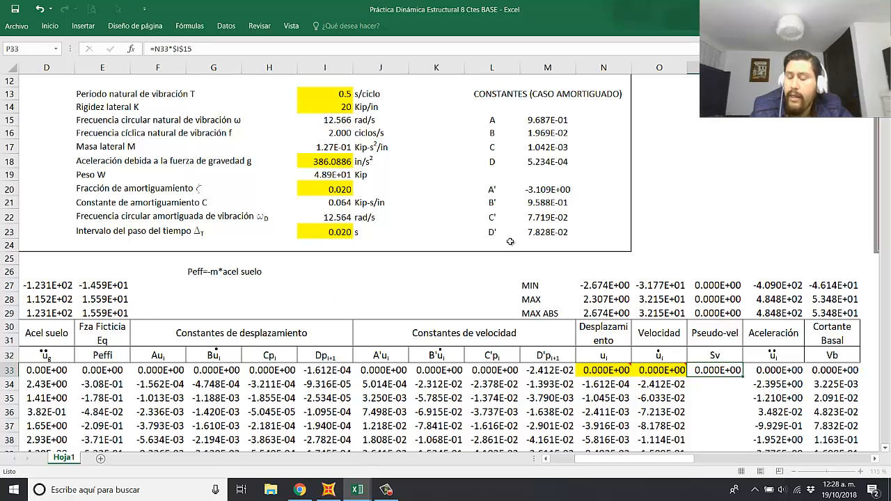
# Step: Fill the pseudo-velocity formula from P33 down the whole Sv column
pyautogui.click(722, 380)
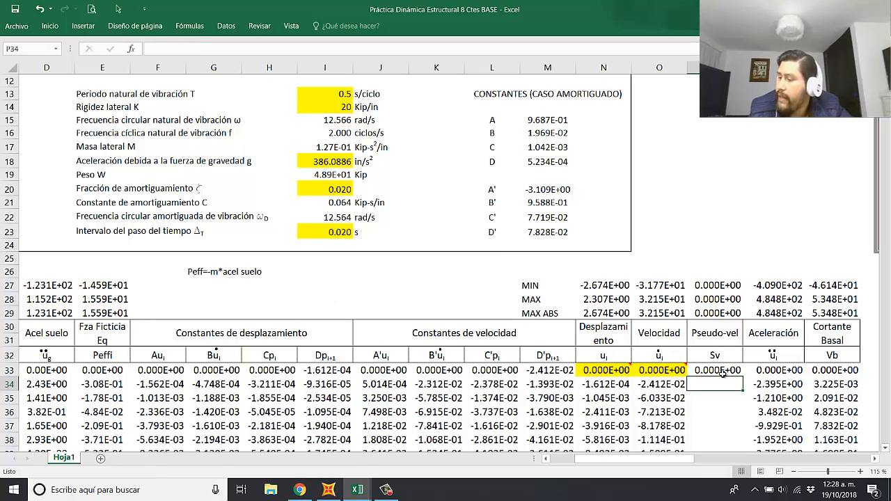
pyautogui.click(730, 372)
pyautogui.doubleClick(743, 377)
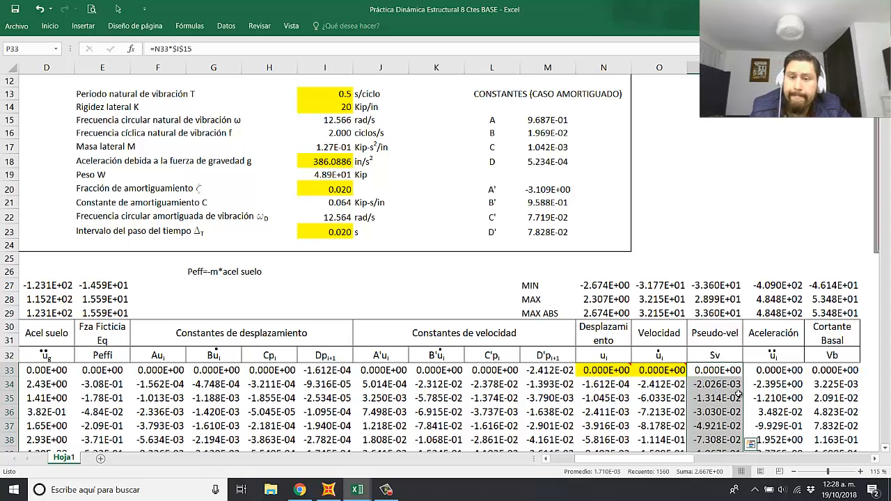
# Step: Compare the Pseudo-vel and Velocidad columns and review the results table beside the ground acceleration charts
pyautogui.moveTo(696, 459); pyautogui.dragTo(708, 462)
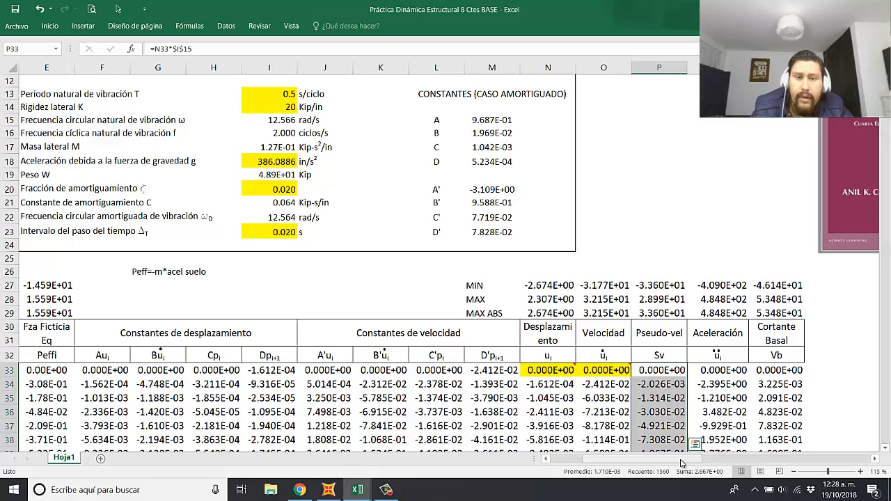
pyautogui.hscroll(5, 721, 419)
pyautogui.scroll(-5, 416, 358)
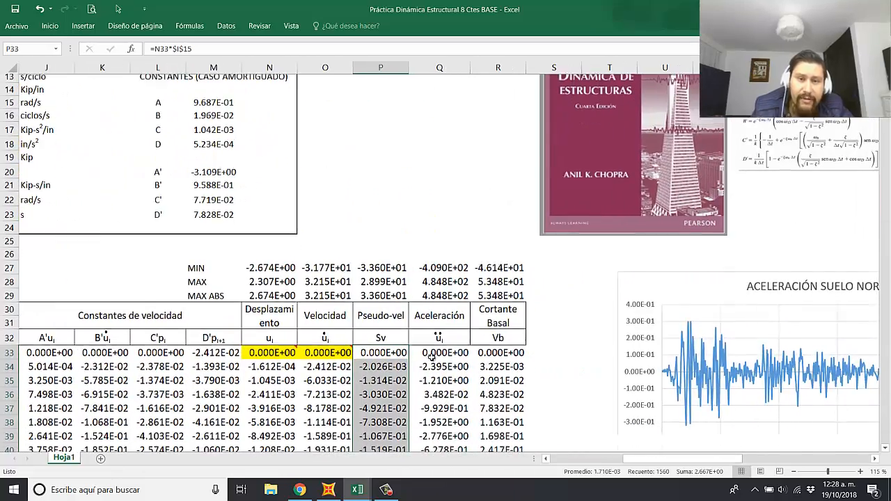
pyautogui.scroll(2, 429, 223)
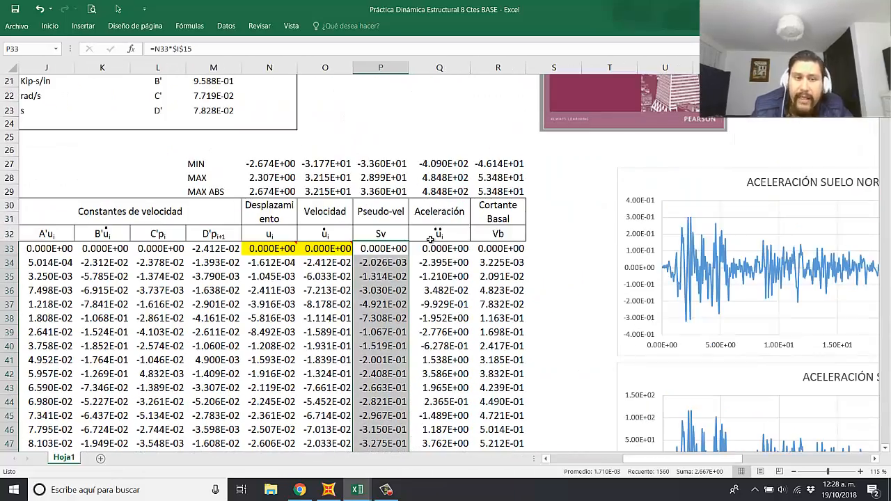
pyautogui.click(380, 215)
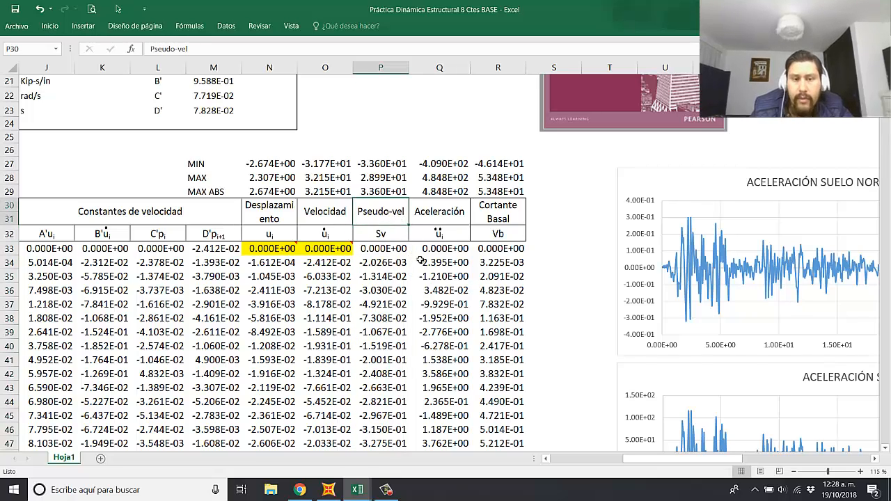
pyautogui.click(331, 214)
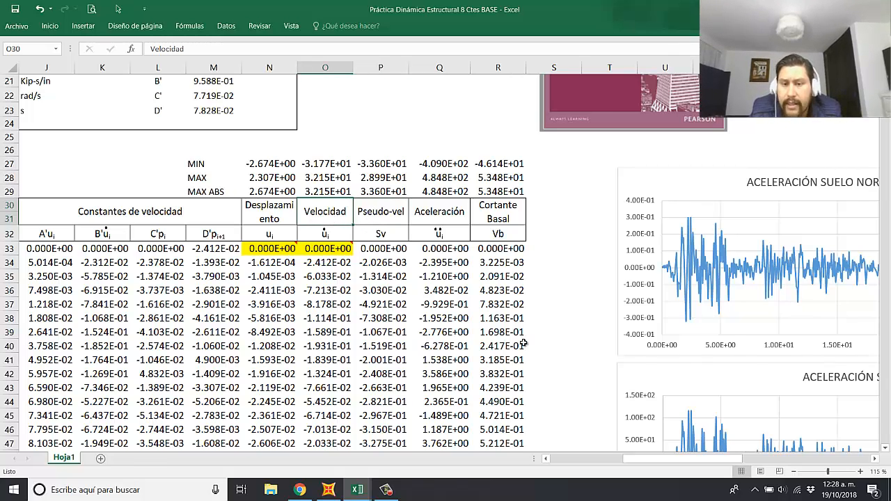
pyautogui.keyDown('ctrl'); pyautogui.scroll(-3, 394, 242); pyautogui.keyUp('ctrl')
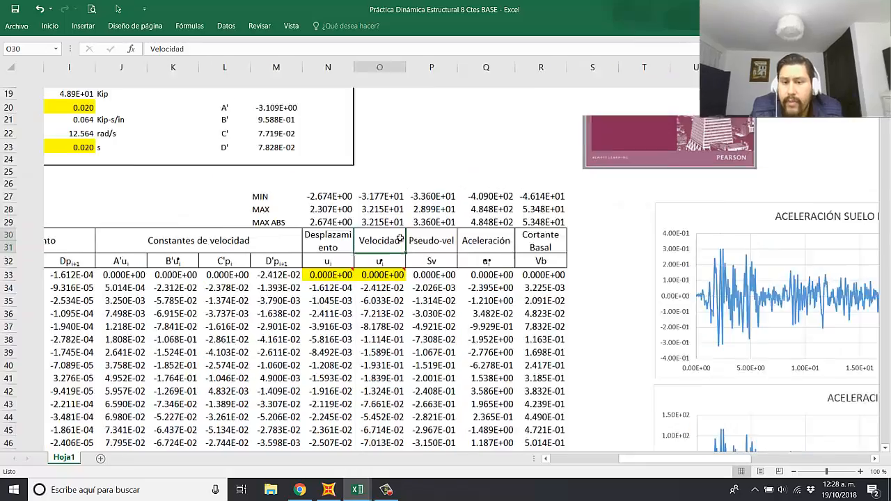
pyautogui.keyDown('ctrl'); pyautogui.scroll(1, 587, 346); pyautogui.keyUp('ctrl')
pyautogui.scroll(-3, 587, 346)
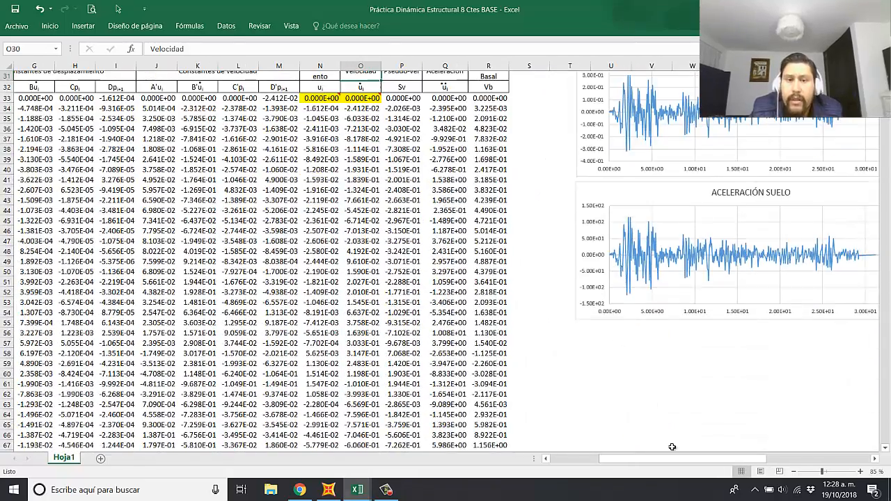
# Step: Move the DESPLAZAMIENTO chart up below ACELERACIÓN SUELO and the VELOCIDAD chart directly beneath it
pyautogui.moveTo(670, 460); pyautogui.dragTo(695, 461)
pyautogui.scroll(-5, 719, 407)
pyautogui.scroll(-5, 721, 409)
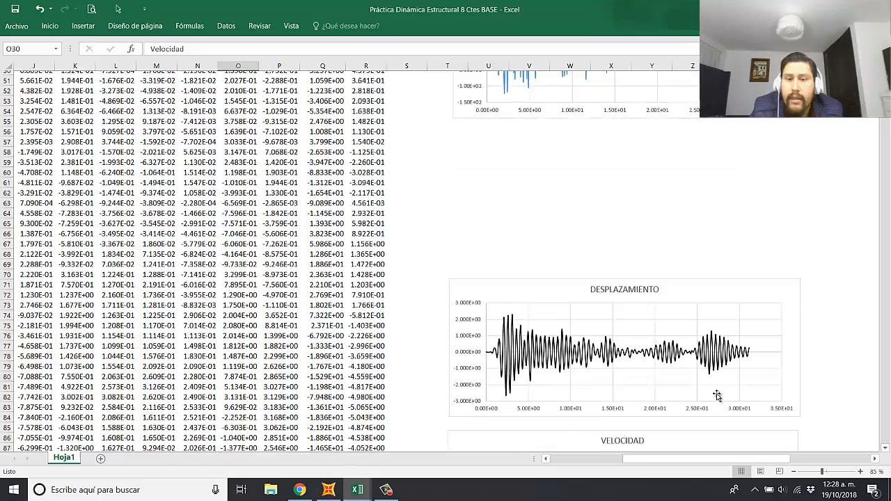
pyautogui.scroll(4, 698, 320)
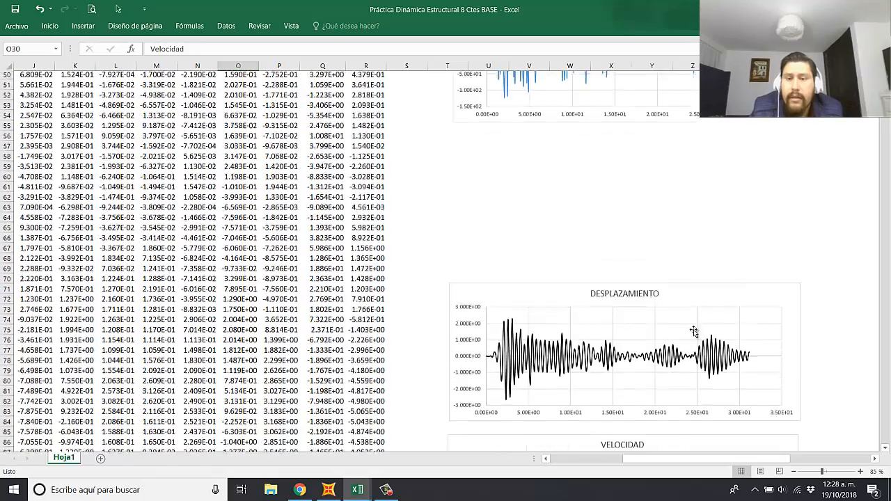
pyautogui.moveTo(706, 306); pyautogui.dragTo(712, 155)
pyautogui.scroll(-3, 712, 313)
pyautogui.moveTo(712, 368); pyautogui.dragTo(715, 204)
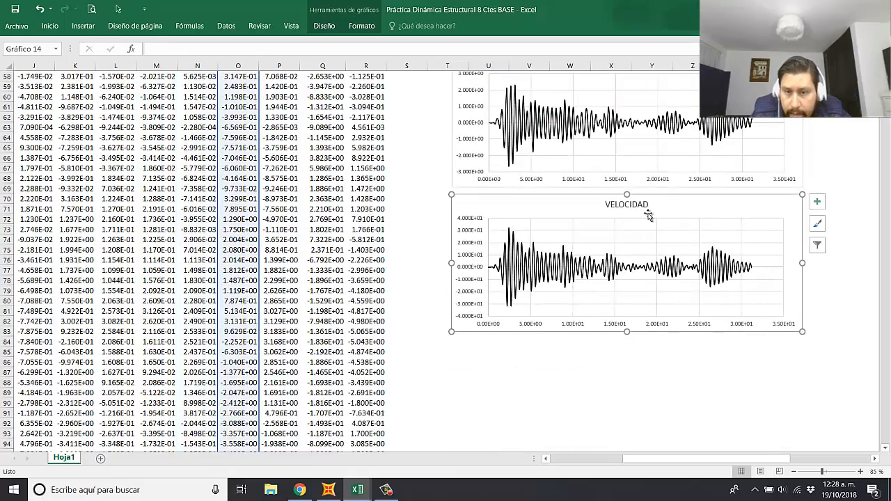
# Step: Duplicate the VELOCIDAD chart and place the copy directly below the original
pyautogui.hotkey('ctrl', 'c')
pyautogui.scroll(-1, 556, 310)
pyautogui.click(448, 291)
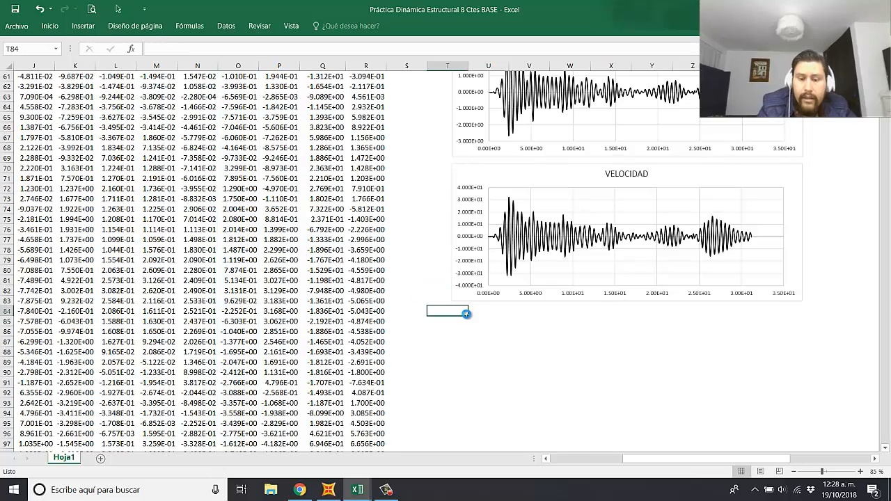
pyautogui.hotkey('ctrl', 'v')
pyautogui.moveTo(501, 320); pyautogui.dragTo(521, 320)
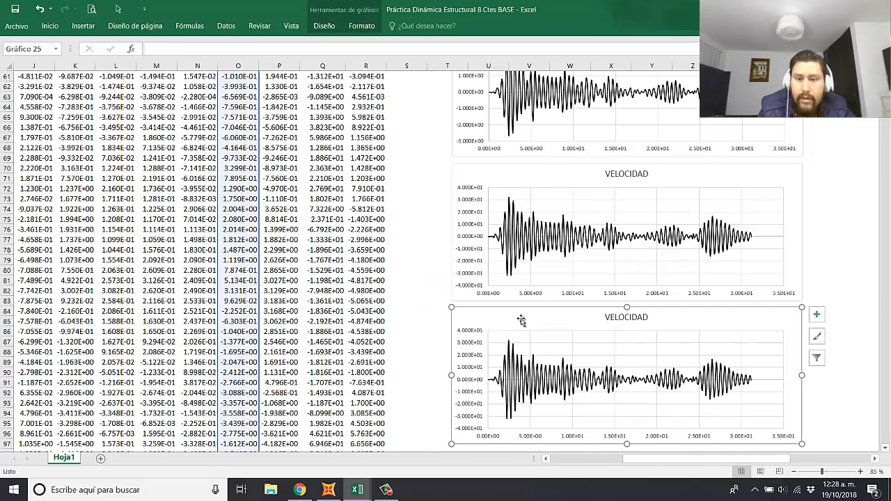
# Step: Retitle the copied chart PSEUDO-VELOCIDAD
pyautogui.click(620, 317)
pyautogui.click(606, 318)
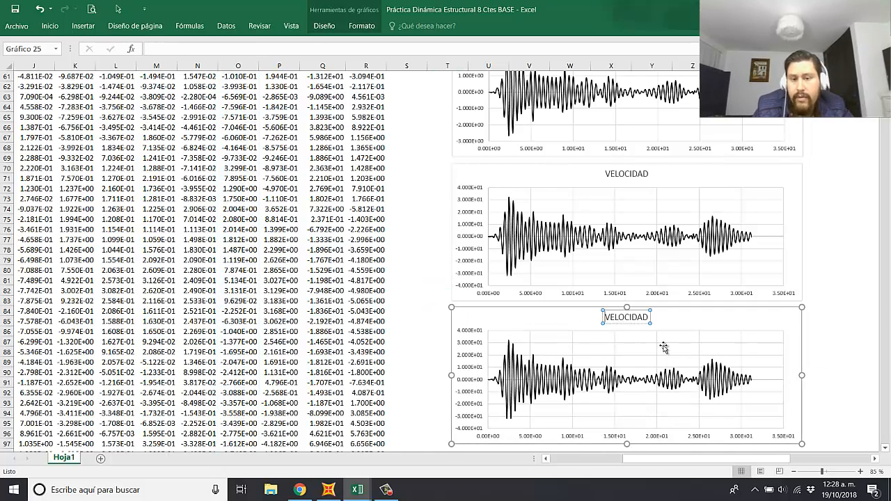
pyautogui.write('PSEU')
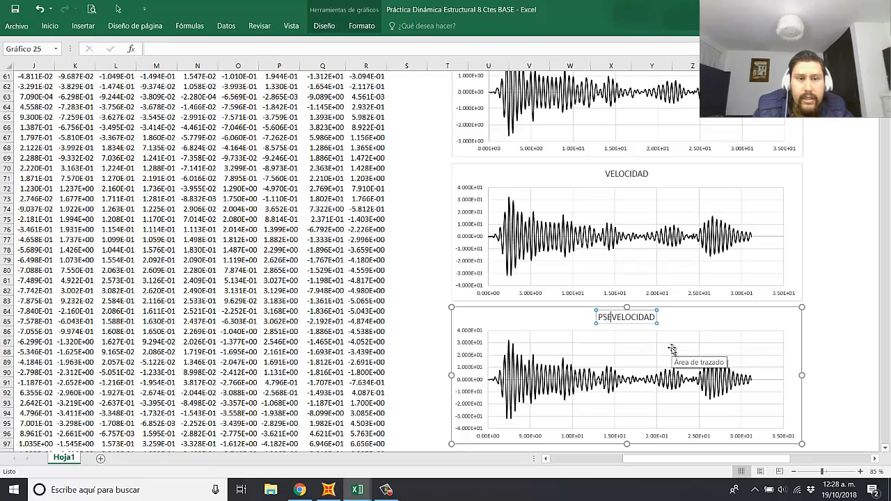
pyautogui.write('DO')
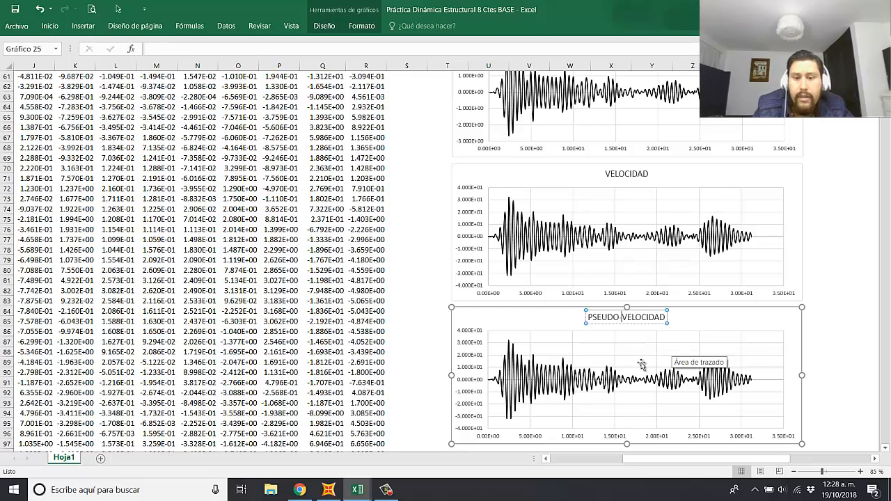
pyautogui.click(422, 334)
# Step: Point the PSEUDO-VELOCIDAD chart's data series at the Sv values in column P instead of column O
pyautogui.click(522, 372)
pyautogui.scroll(7, 426, 297)
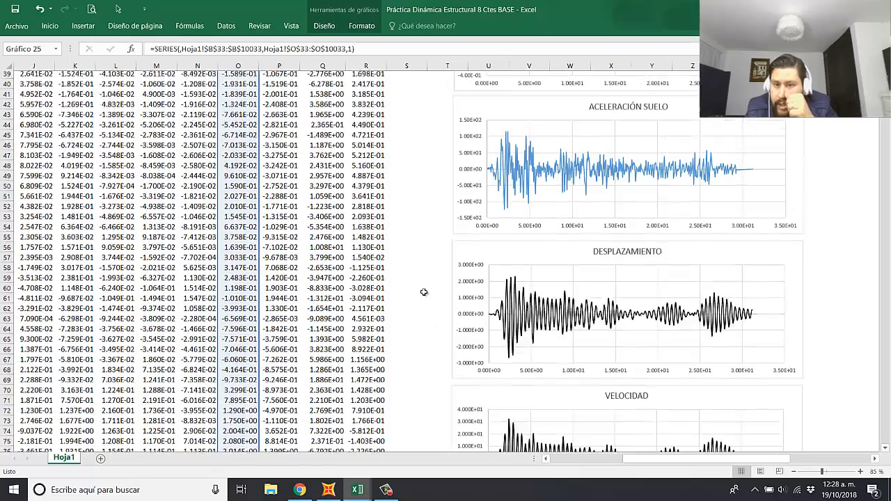
pyautogui.scroll(5, 424, 292)
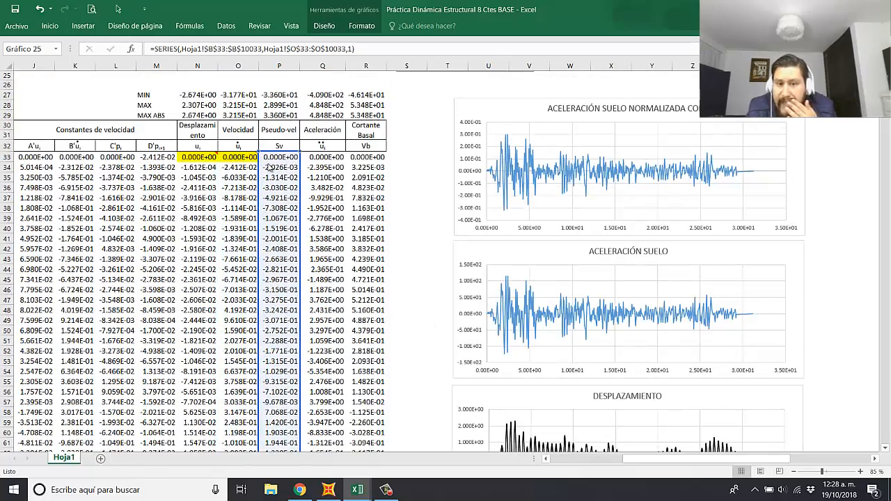
pyautogui.click(322, 198)
# Step: Compare the VELOCIDAD and PSEUDO-VELOCIDAD charts, examining their shapes and peak values along the vertical axes
pyautogui.scroll(-9, 426, 272)
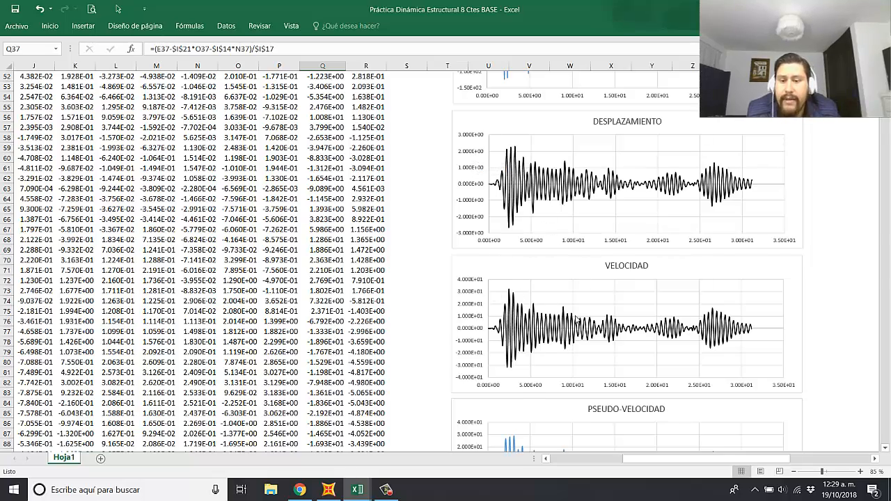
pyautogui.scroll(-3, 576, 319)
pyautogui.scroll(-1, 593, 334)
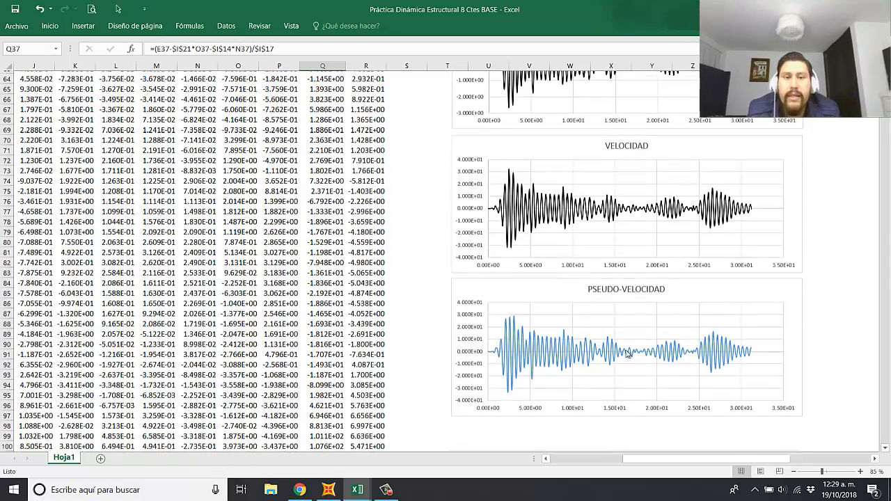
pyautogui.scroll(3, 542, 220)
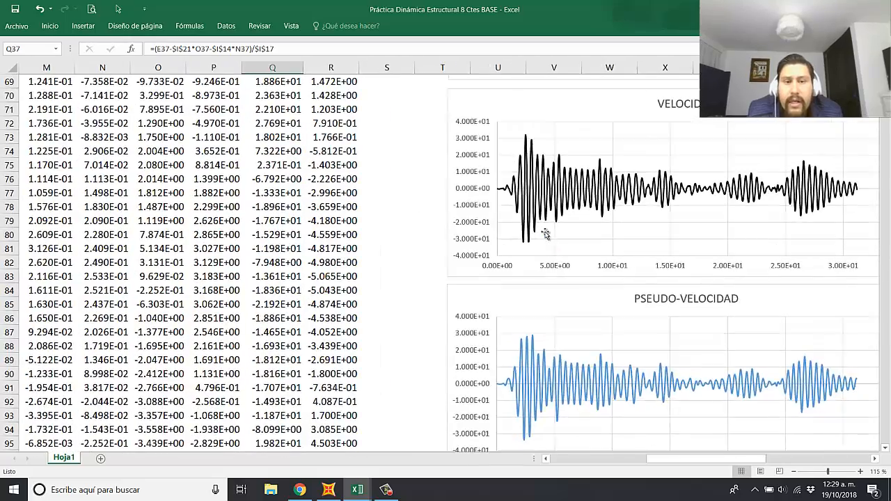
pyautogui.moveTo(719, 462); pyautogui.dragTo(735, 462)
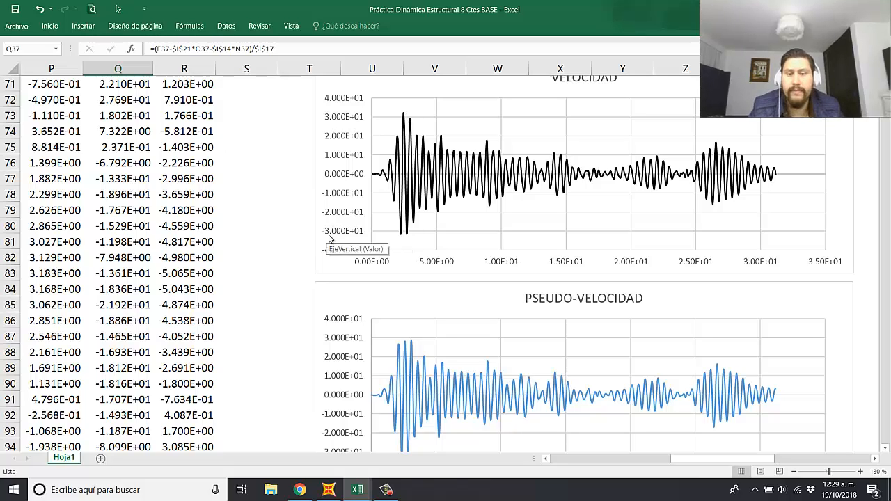
pyautogui.scroll(-2, 372, 339)
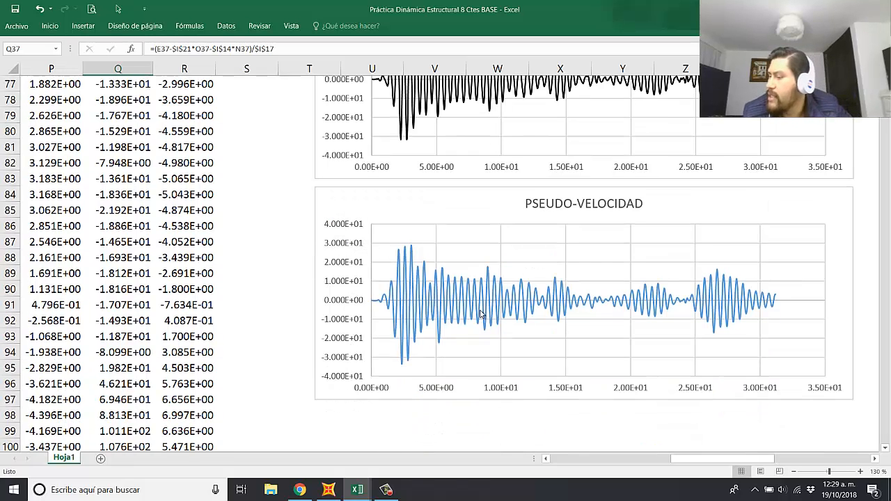
pyautogui.keyDown('ctrl'); pyautogui.scroll(-2, 575, 266); pyautogui.keyUp('ctrl')
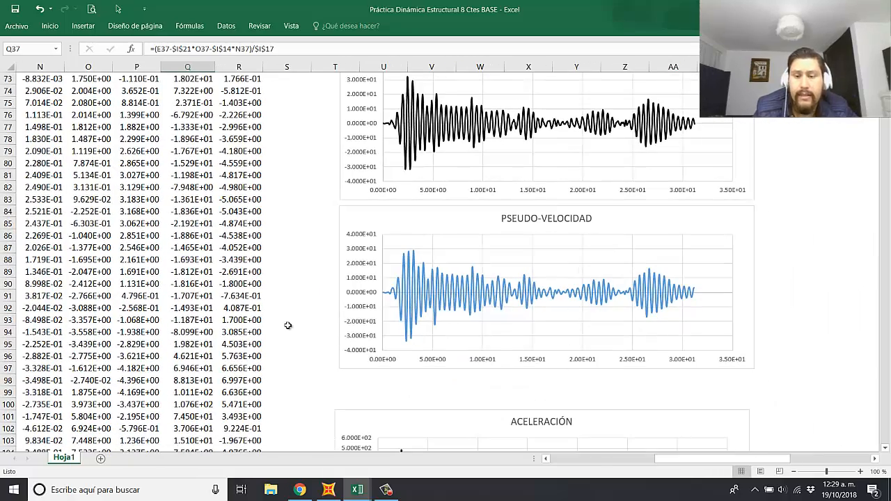
pyautogui.scroll(6, 174, 299)
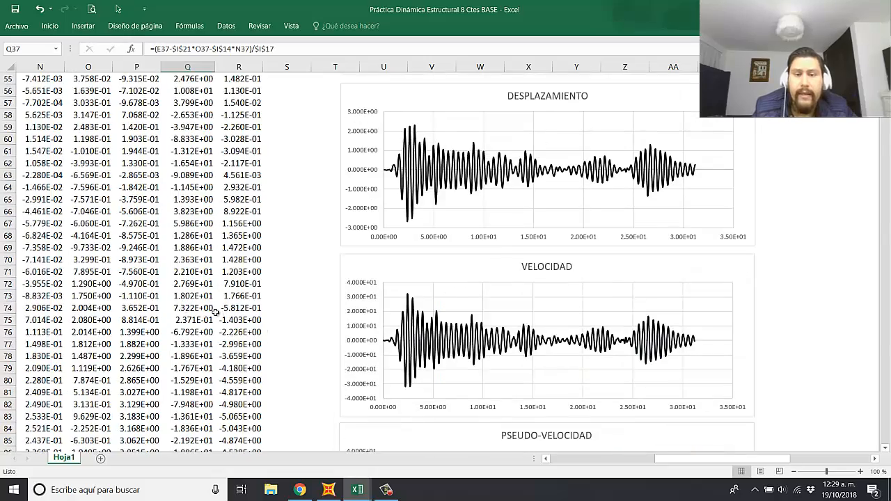
pyautogui.scroll(-6, 223, 314)
pyautogui.scroll(6, 235, 319)
pyautogui.scroll(11, 237, 321)
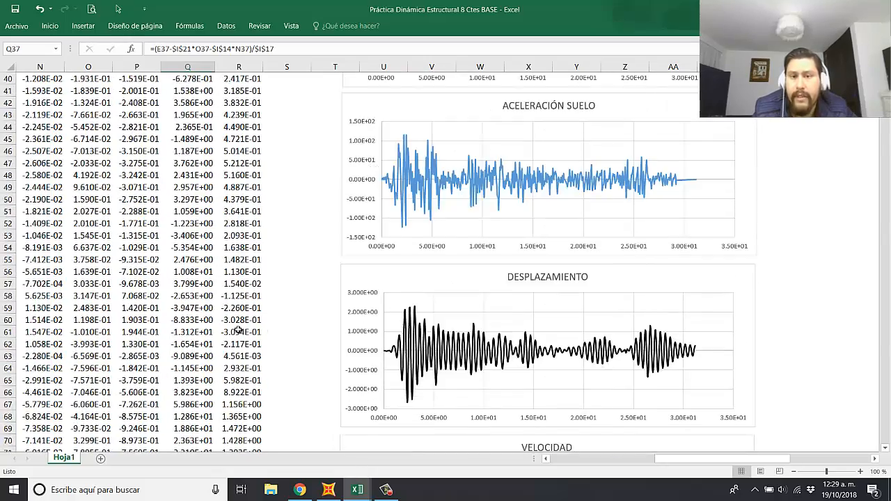
# Step: Insert a new column between Aceleración and Cortante Basal
pyautogui.moveTo(721, 461); pyautogui.dragTo(673, 462)
pyautogui.click(492, 220)
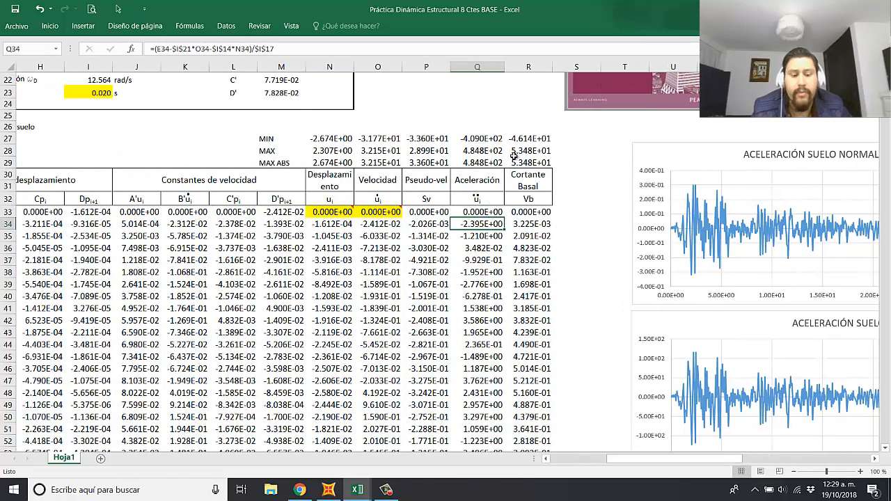
pyautogui.click(529, 76)
pyautogui.hotkey('ctrl', 'shift', 'Down')
pyautogui.hotkey('ctrl', 'shift', 'Down')
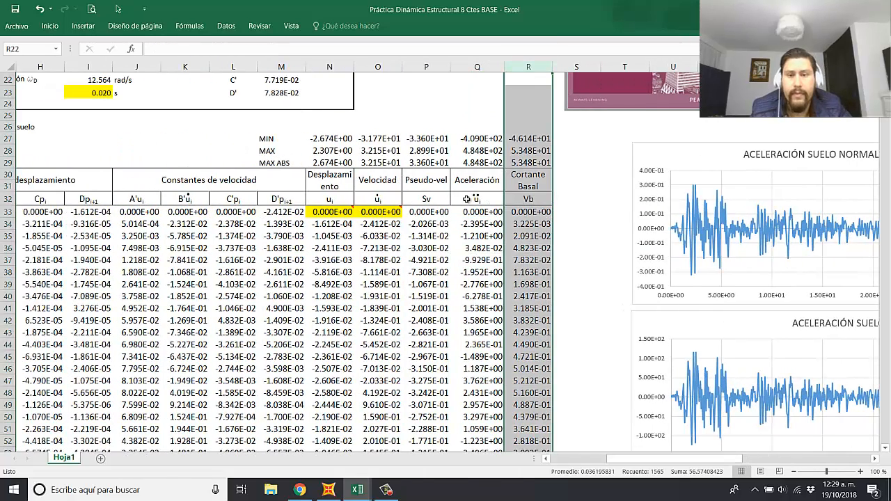
pyautogui.click(527, 66)
pyautogui.rightClick(527, 66)
pyautogui.click(560, 149)
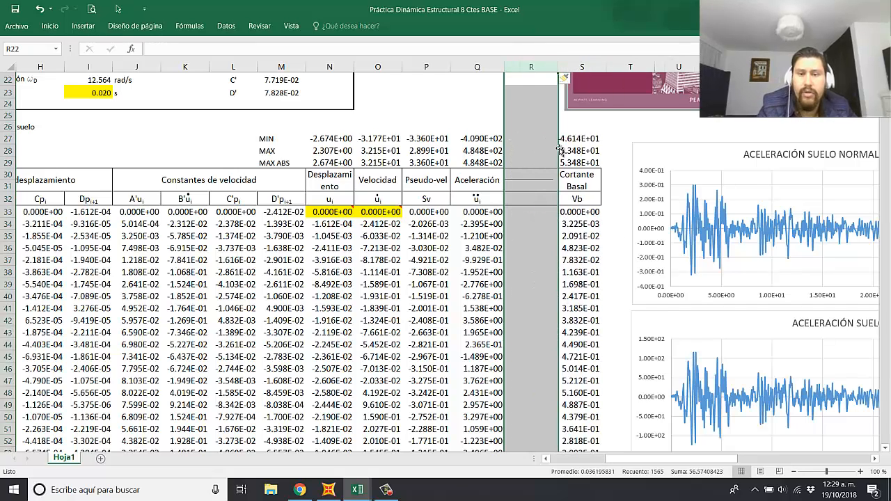
# Step: Copy the Aceleración header and its symbol into the new column at R30
pyautogui.moveTo(478, 181); pyautogui.dragTo(480, 200)
pyautogui.hotkey('ctrl', 'c')
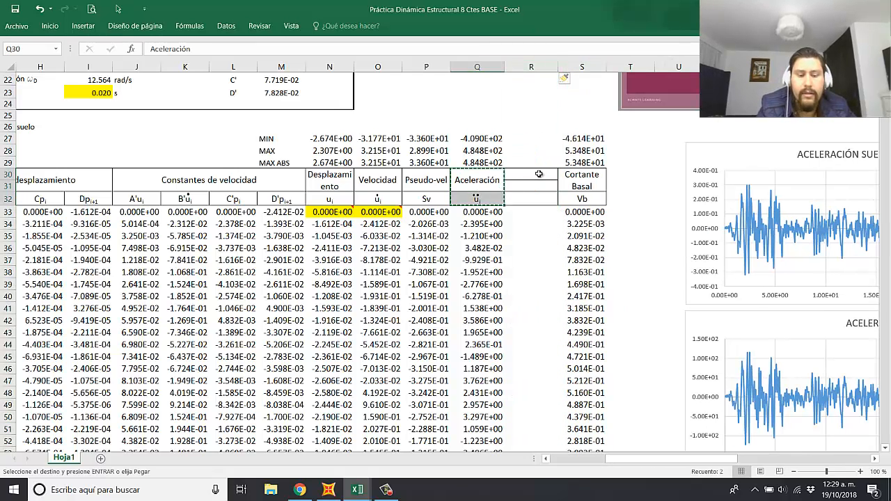
pyautogui.click(539, 174)
pyautogui.press('Return')
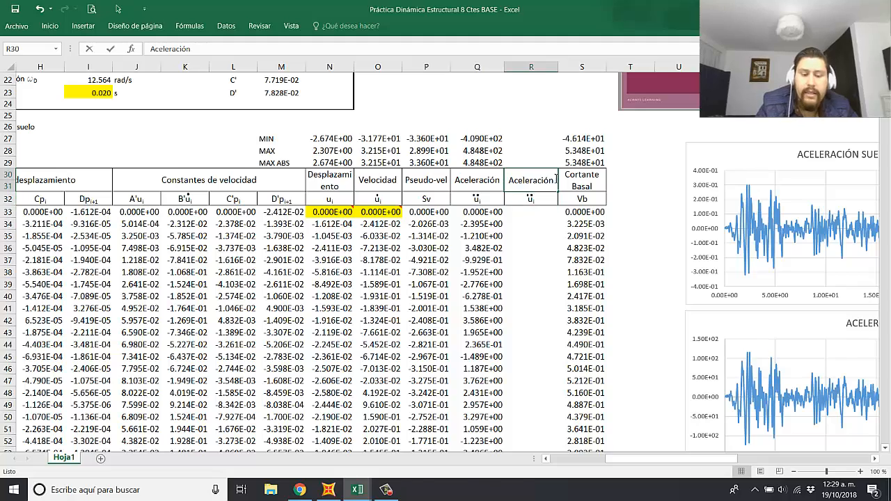
# Step: Change the header in R30 to Aceleración Total
pyautogui.doubleClick(555, 179)
pyautogui.write('TOTAL')
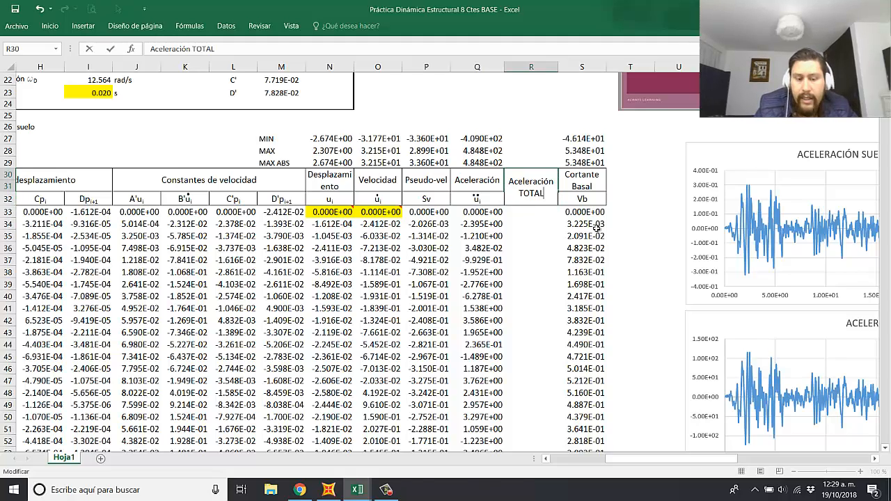
pyautogui.press('BackSpace')
pyautogui.press('BackSpace')
pyautogui.press('BackSpace')
pyautogui.write('Total')
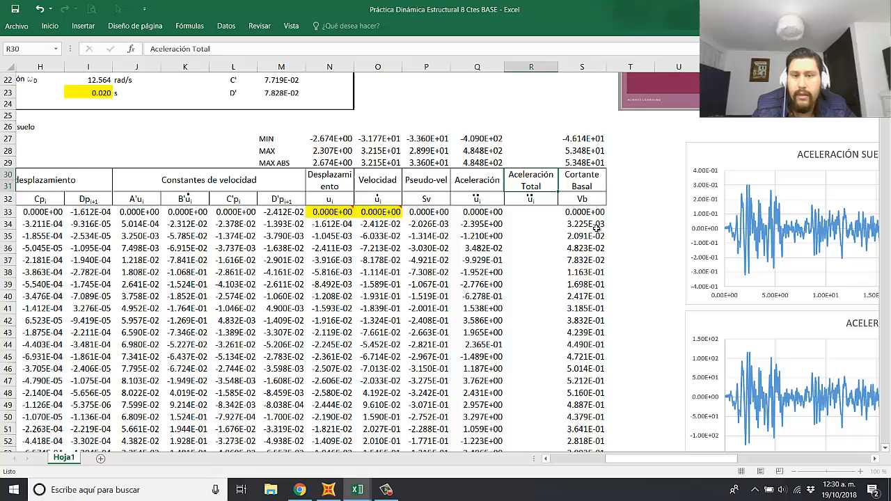
pyautogui.press('Return')
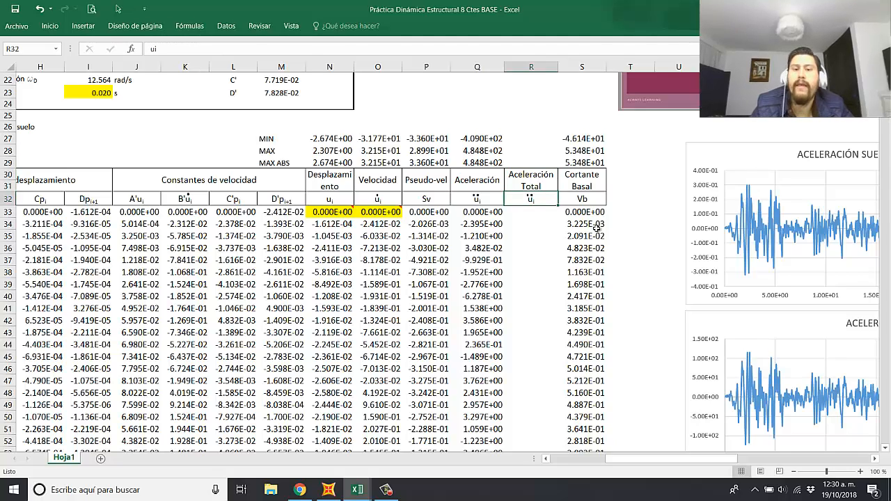
# Step: Change the letter of the symbol in R32 to Y and extend the MIN, MAX and MAX ABS formulas from Aceleración to Aceleración Total
pyautogui.doubleClick(528, 199)
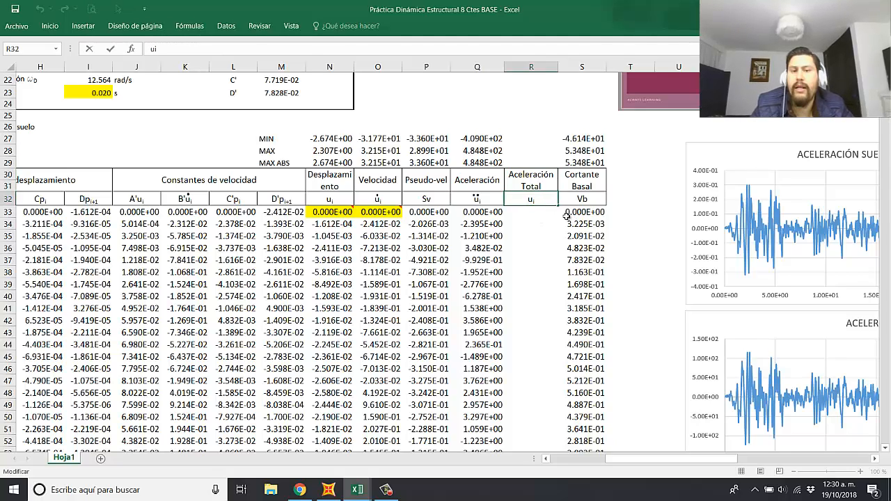
pyautogui.press('Return')
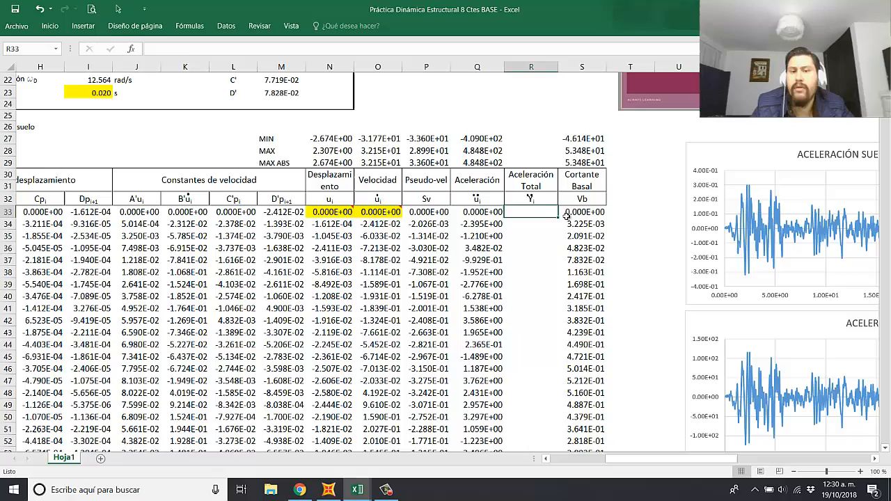
pyautogui.click(529, 286)
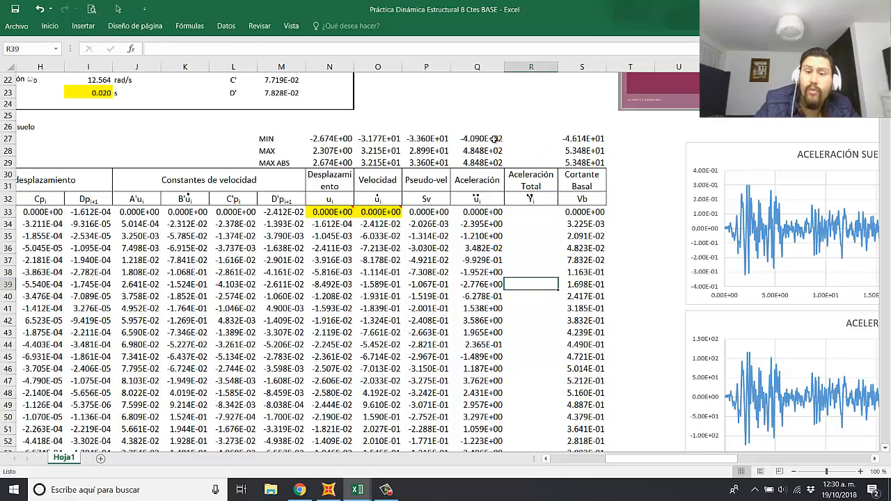
pyautogui.moveTo(493, 139); pyautogui.dragTo(544, 166)
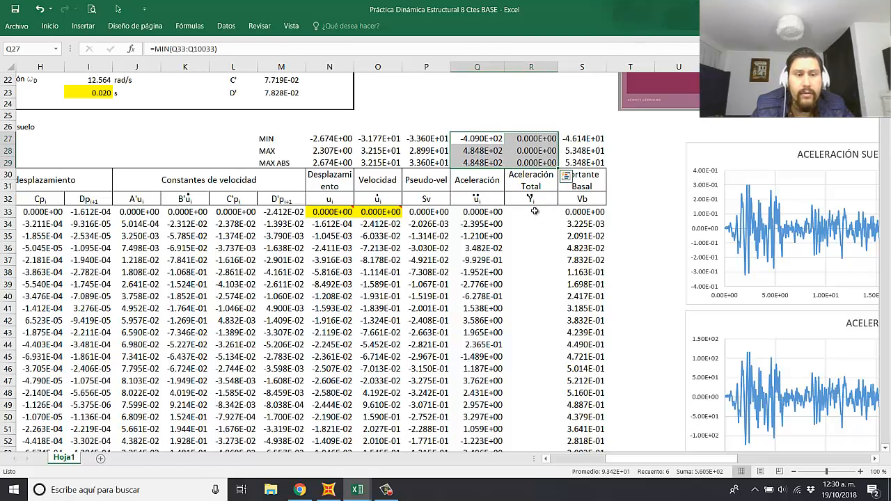
# Step: Enter =D33+Q33 in R33 to add the ground acceleration to the relative acceleration
pyautogui.click(553, 210)
pyautogui.write('=')
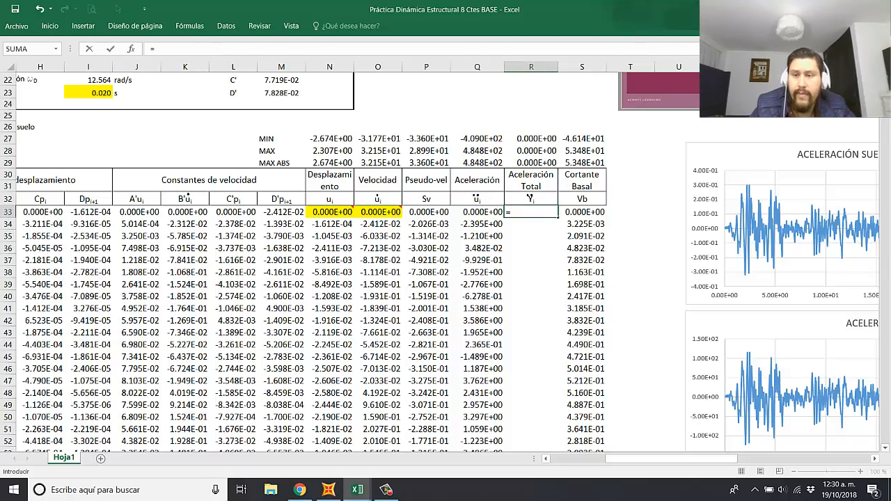
pyautogui.moveTo(652, 459); pyautogui.dragTo(588, 459)
pyautogui.click(187, 211)
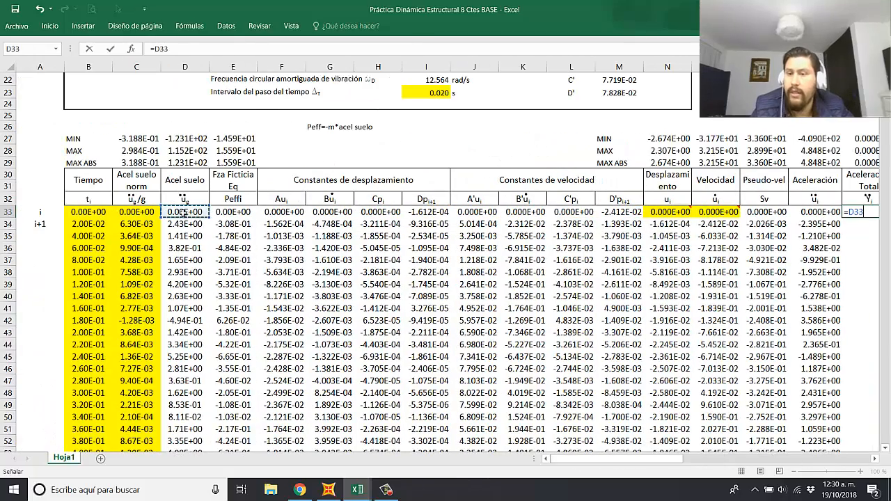
pyautogui.write('+')
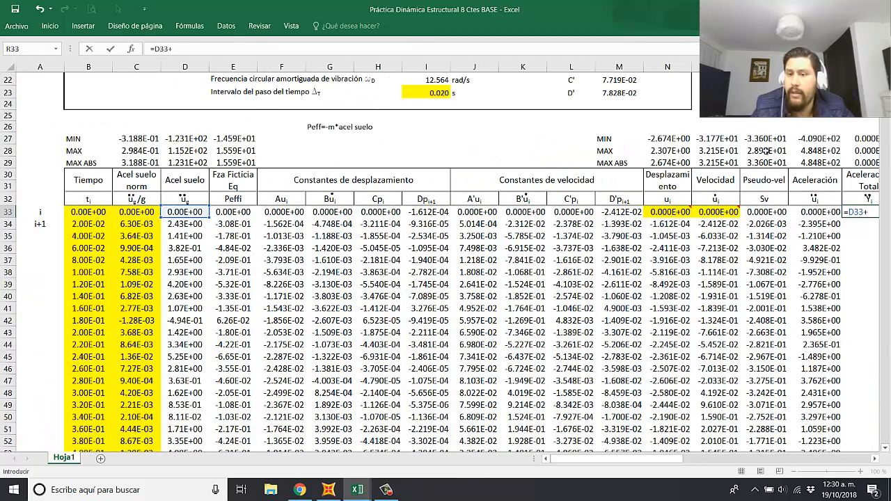
pyautogui.click(813, 211)
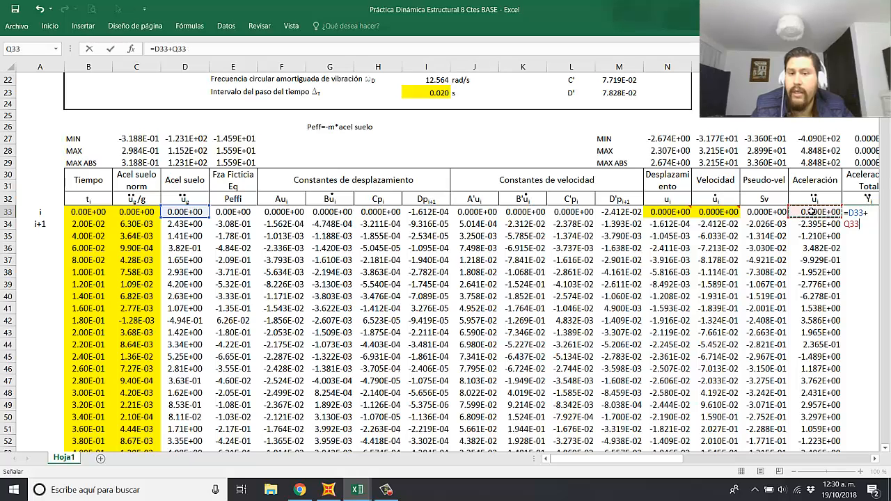
pyautogui.press('Return')
pyautogui.click(825, 212)
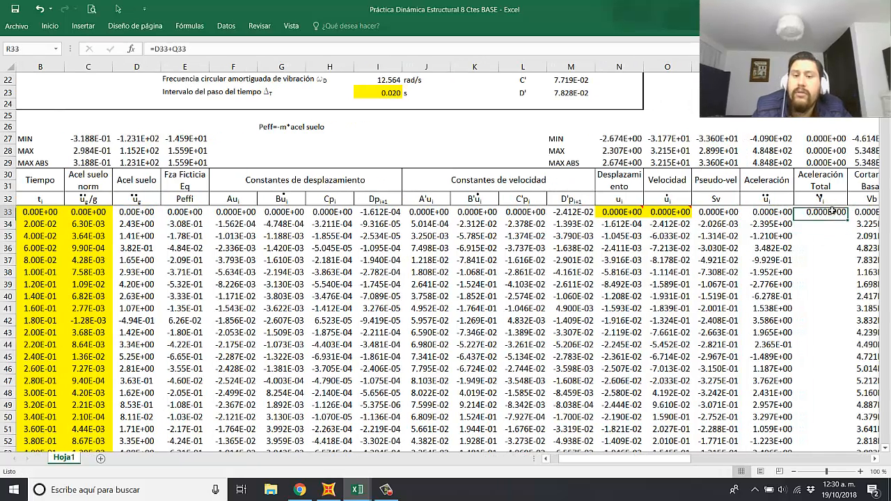
# Step: Fill the total acceleration formula from R33 down the column and compare the MAX ABS values of Acel suelo and Aceleración Total
pyautogui.doubleClick(848, 217)
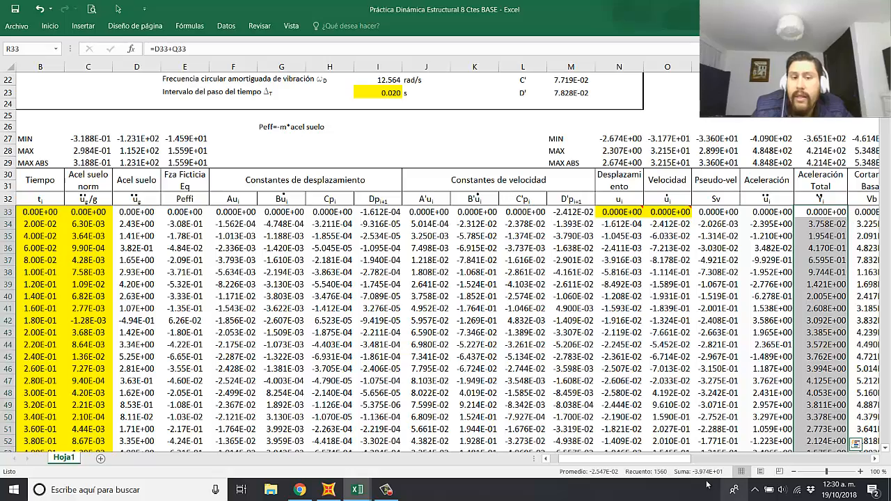
pyautogui.moveTo(682, 460); pyautogui.dragTo(722, 461)
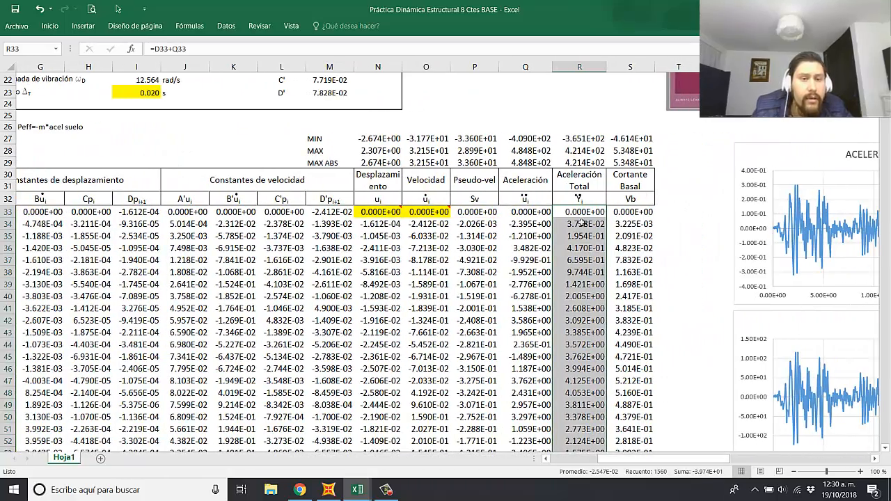
pyautogui.moveTo(701, 461); pyautogui.dragTo(652, 461)
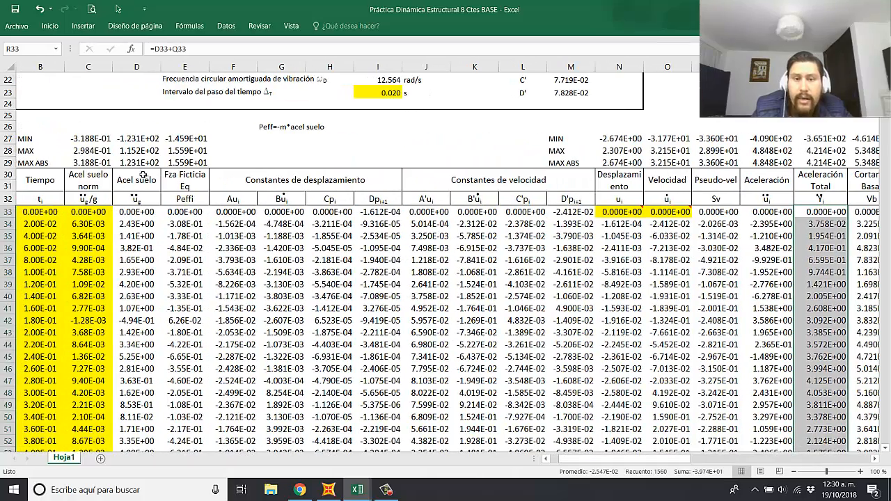
pyautogui.click(139, 165)
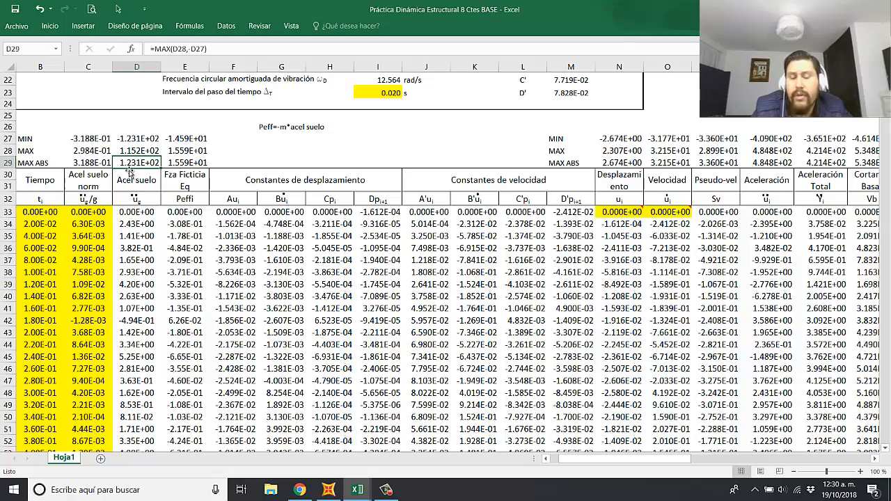
pyautogui.moveTo(610, 460); pyautogui.dragTo(664, 459)
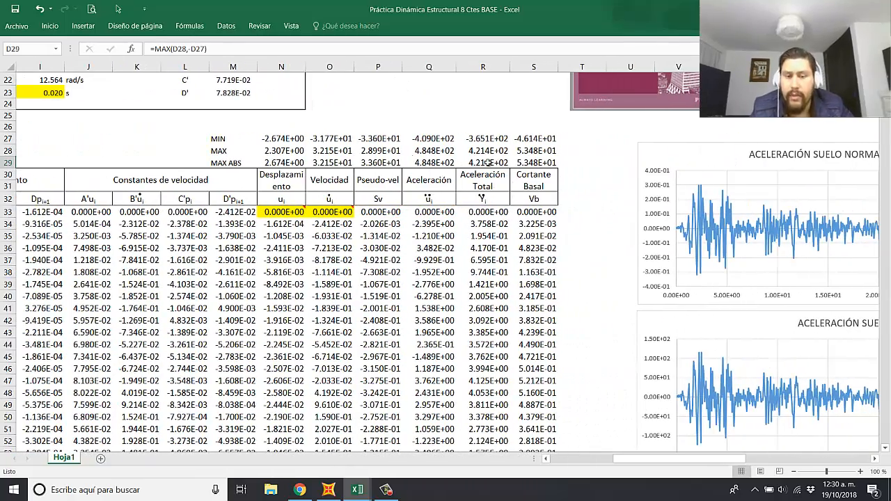
pyautogui.click(487, 163)
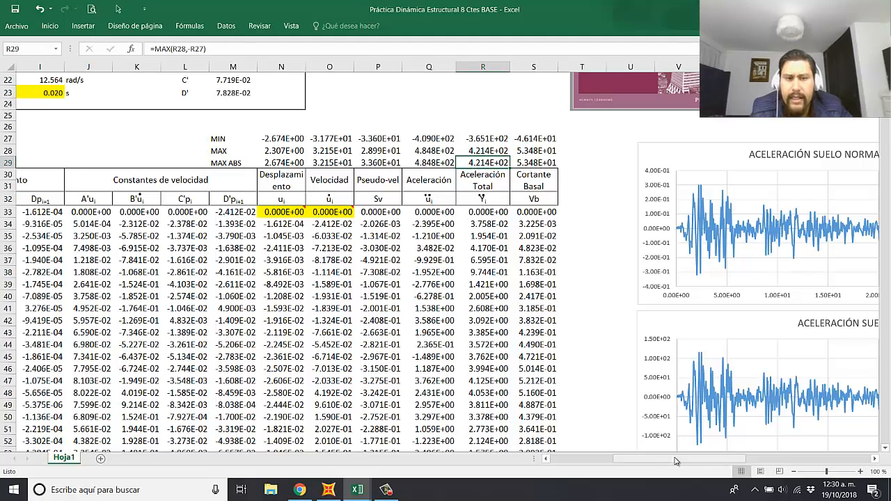
# Step: Move the ACELERACIÓN chart up so it sits directly below the PSEUDO-VELOCIDAD chart
pyautogui.moveTo(679, 459); pyautogui.dragTo(726, 460)
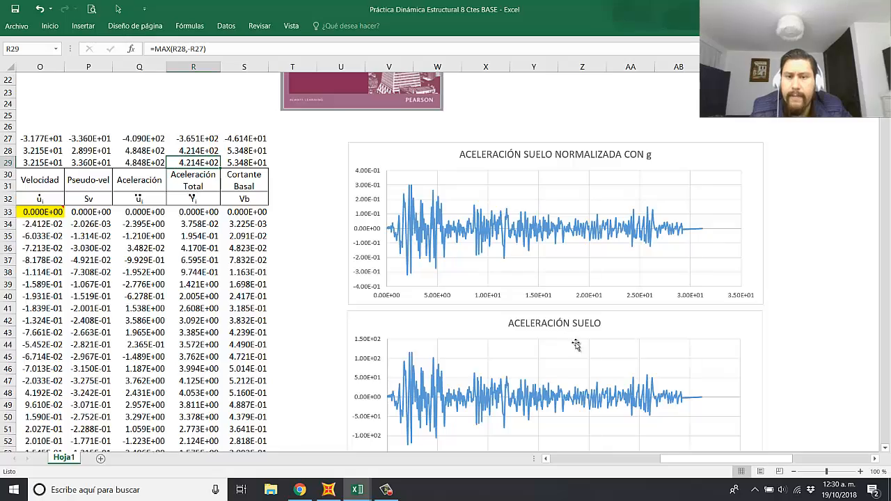
pyautogui.scroll(-17, 576, 344)
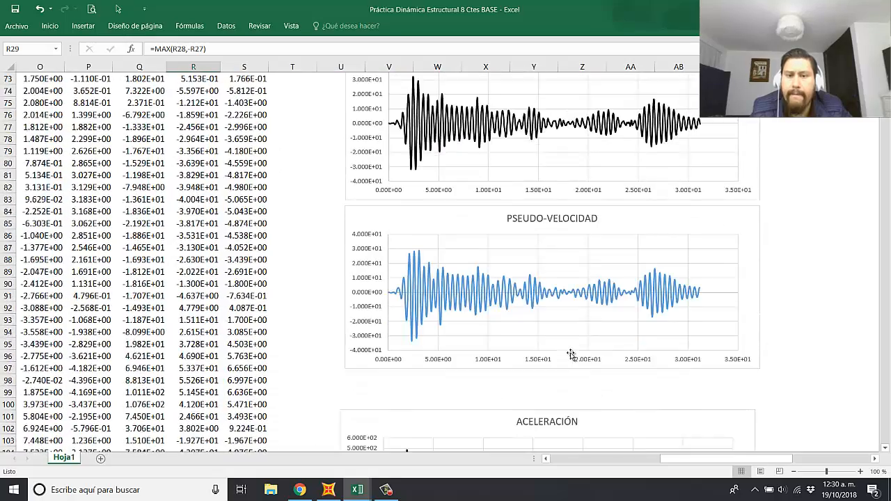
pyautogui.scroll(-4, 571, 355)
pyautogui.moveTo(616, 280); pyautogui.dragTo(618, 242)
pyautogui.click(577, 243)
# Step: Change the title of the DESPLAZAMIENTO chart to DESPLAZAMIENTO RELATIVO
pyautogui.scroll(5, 599, 309)
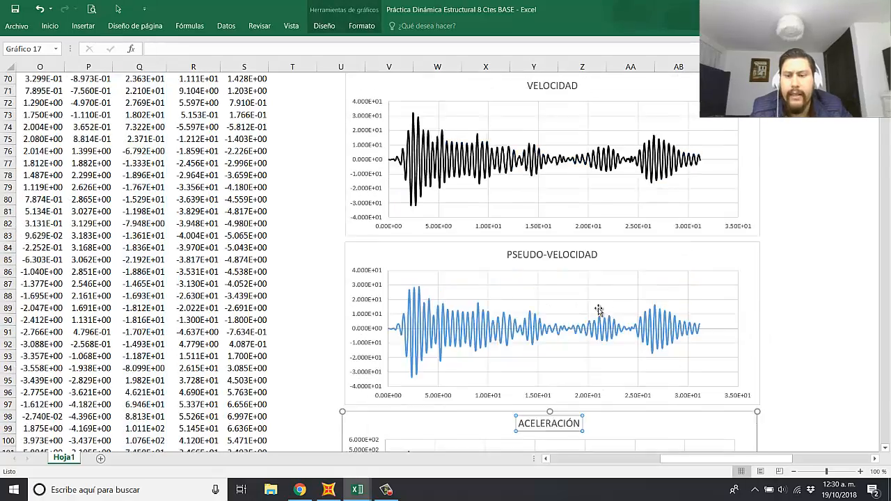
pyautogui.scroll(10, 599, 310)
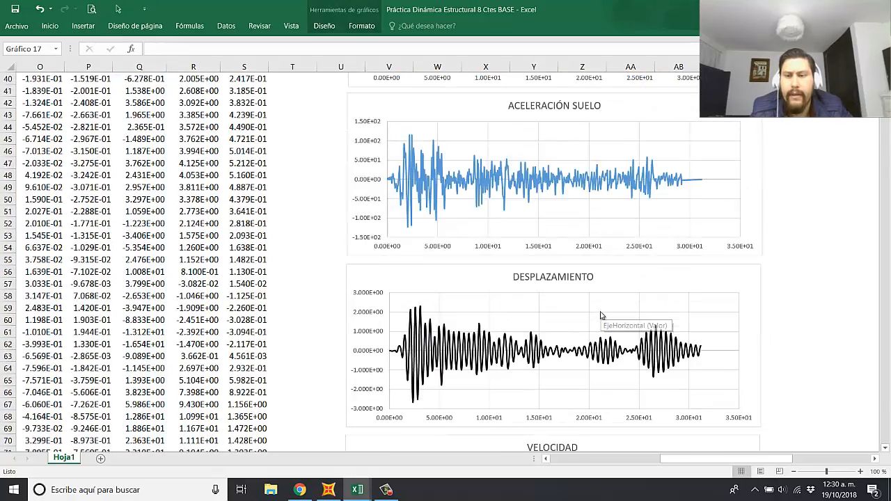
pyautogui.scroll(6, 601, 315)
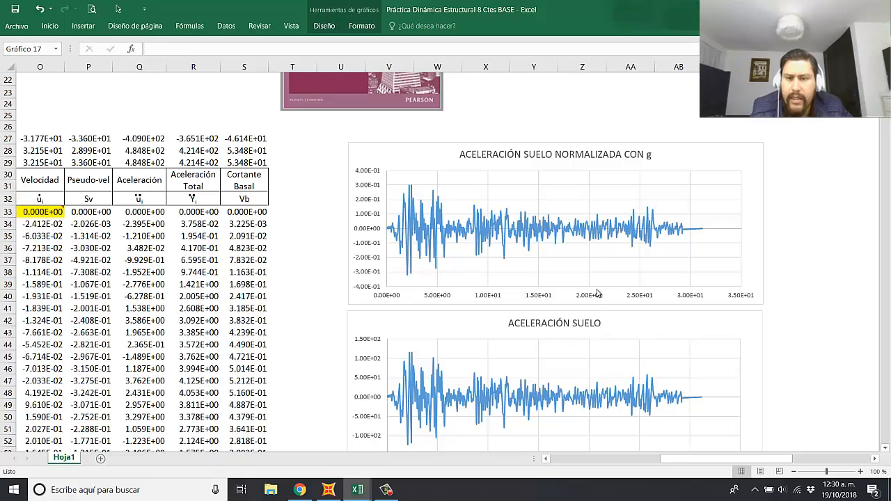
pyautogui.scroll(-6, 618, 308)
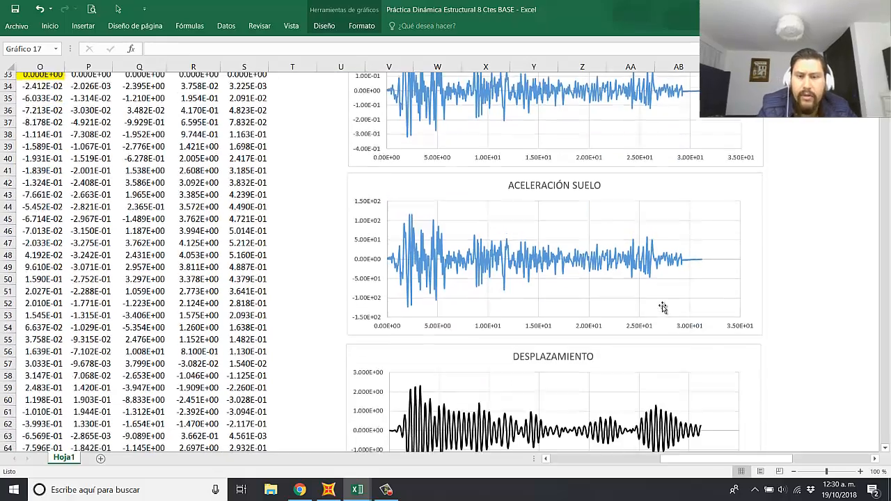
pyautogui.click(853, 273)
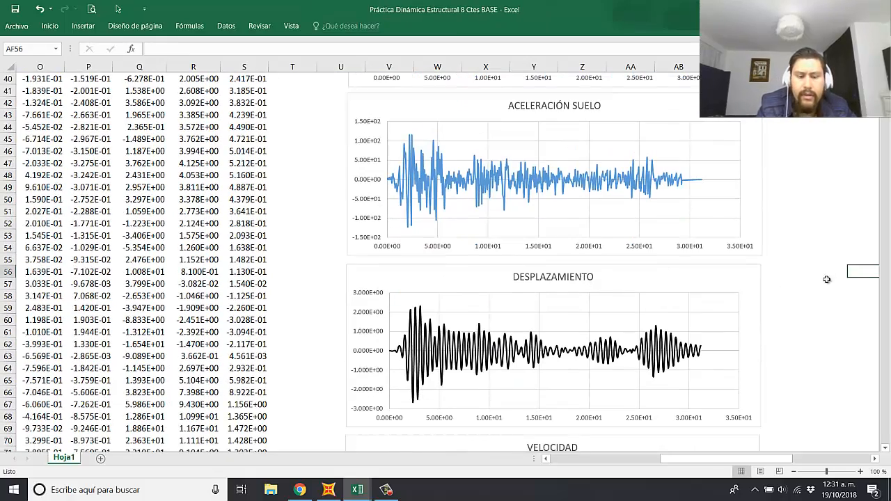
pyautogui.click(554, 280)
pyautogui.click(594, 277)
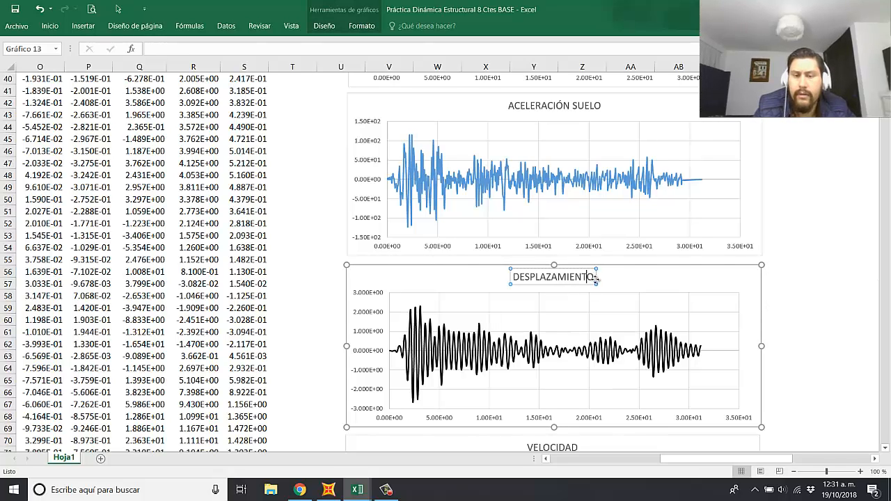
pyautogui.write('re')
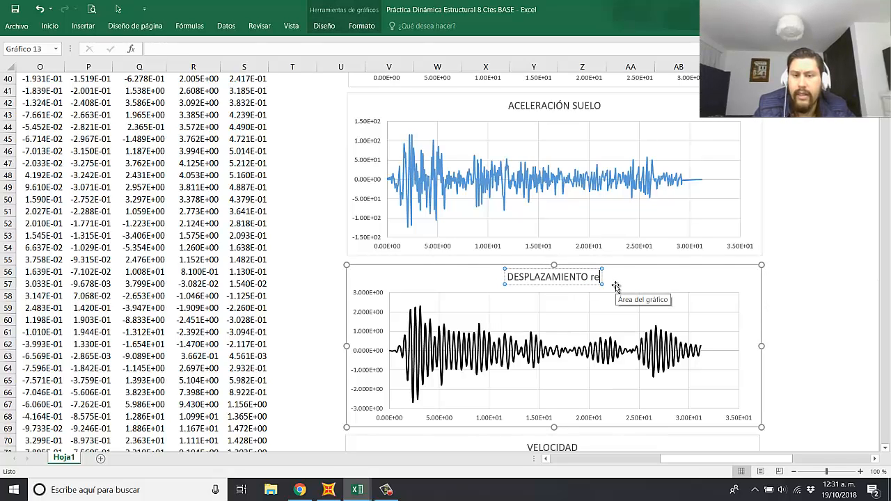
pyautogui.press('BackSpace')
pyautogui.press('BackSpace')
pyautogui.write('RELATIVO')
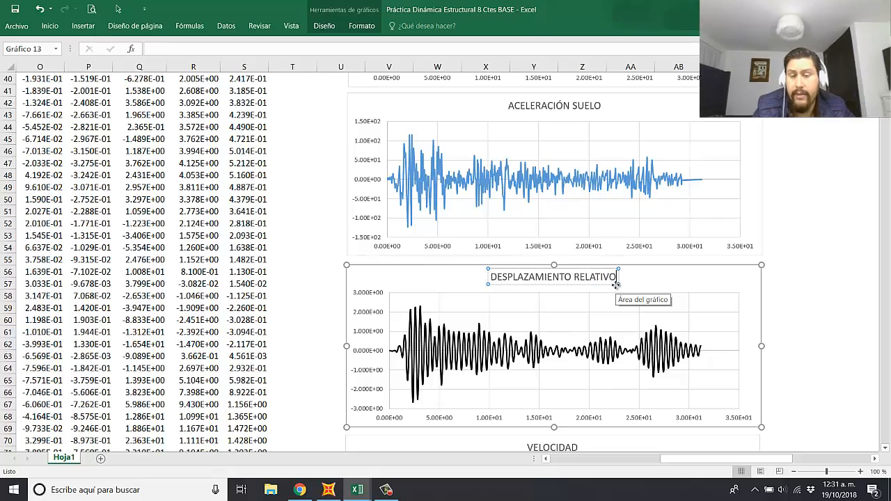
pyautogui.click(805, 268)
# Step: Change the title of the VELOCIDAD chart to VELOCIDAD RELATIVA
pyautogui.scroll(-5, 591, 280)
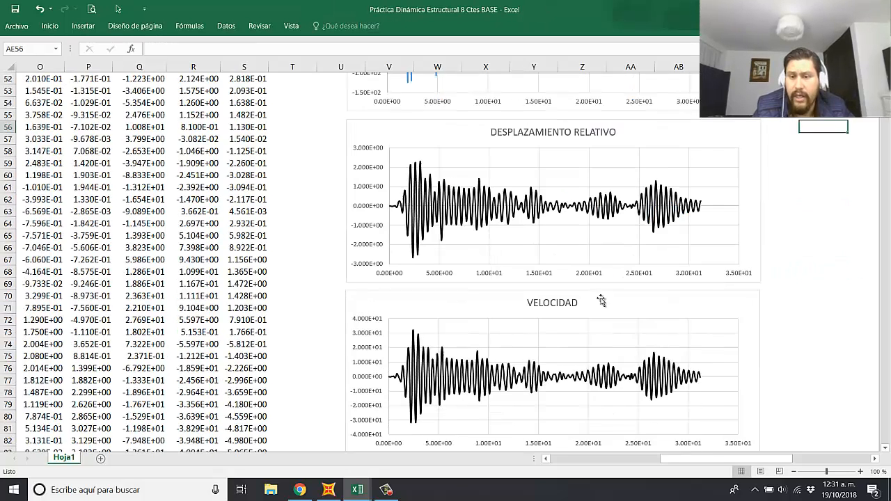
pyautogui.click(569, 270)
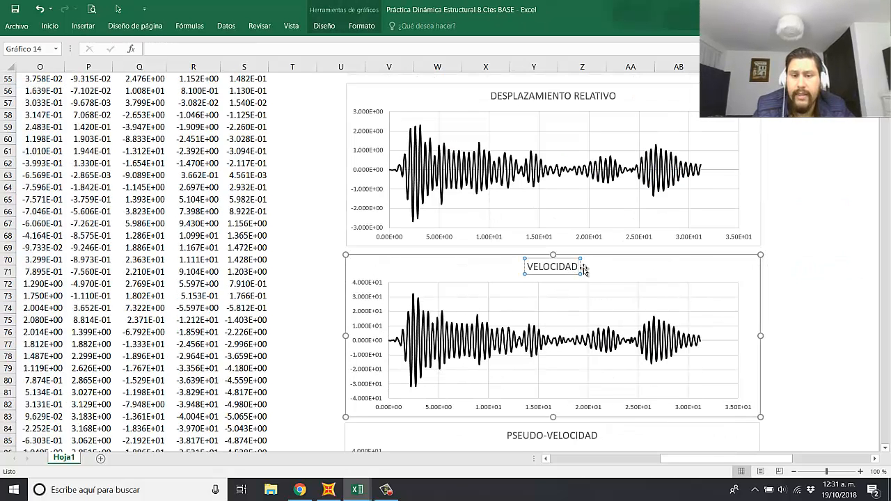
pyautogui.click(583, 270)
pyautogui.write('RELATIVA')
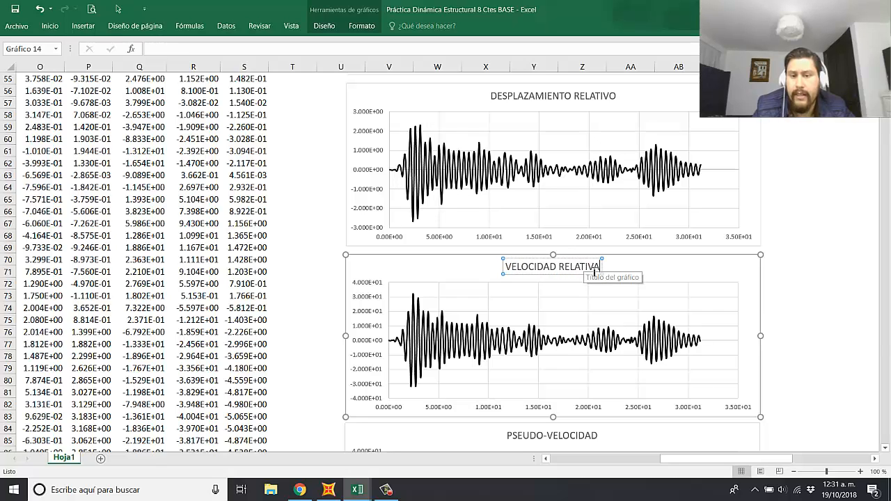
pyautogui.click(799, 292)
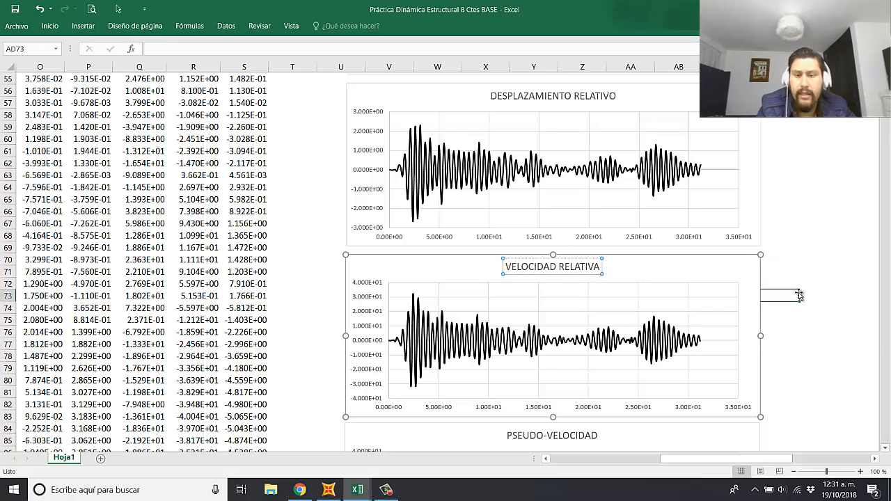
# Step: Change the title of the ACELERACIÓN chart to ACELERACIÓN RELATIVA
pyautogui.scroll(-3, 568, 314)
pyautogui.scroll(-5, 578, 328)
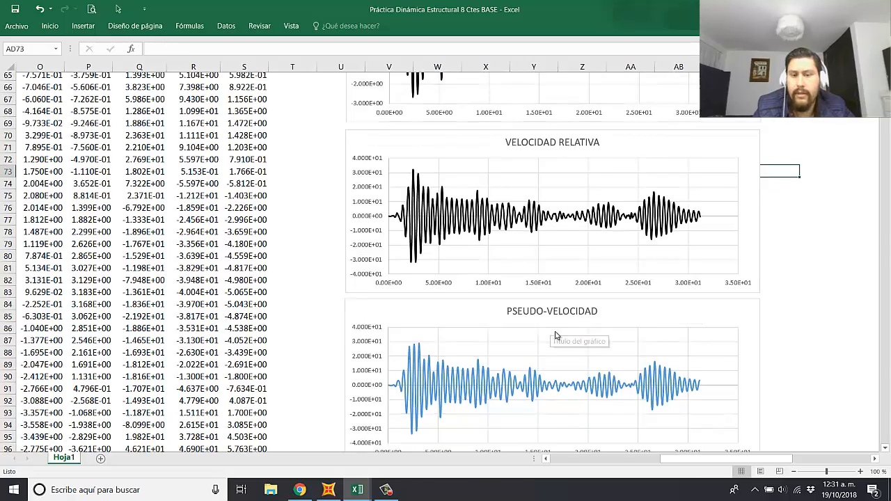
pyautogui.click(577, 315)
pyautogui.click(578, 316)
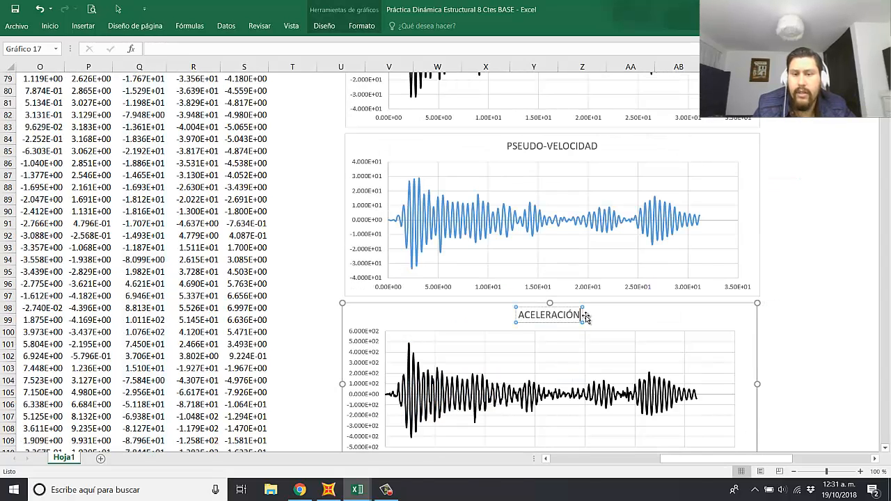
pyautogui.write('RE')
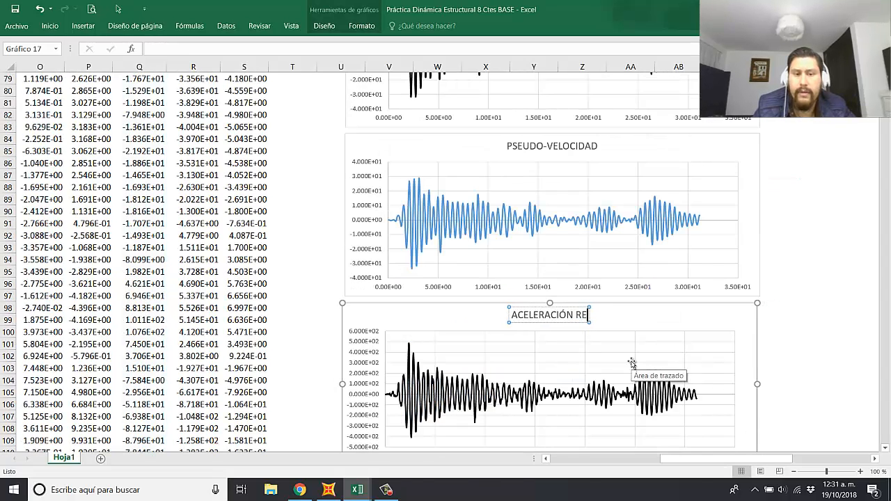
pyautogui.write('LATIVA')
pyautogui.click(813, 312)
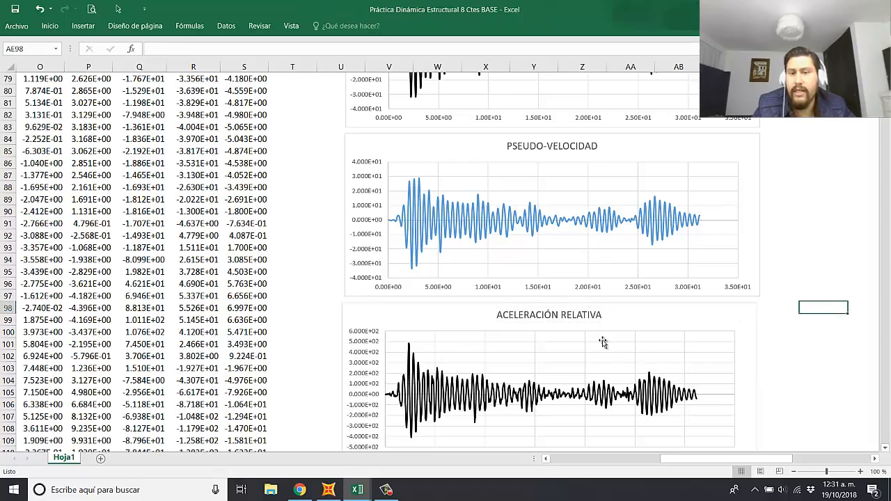
# Step: Move the CORTANTE BASAL chart down to leave room for another chart below ACELERACIÓN RELATIVA
pyautogui.scroll(-6, 599, 344)
pyautogui.scroll(-2, 586, 318)
pyautogui.moveTo(644, 243); pyautogui.dragTo(646, 320)
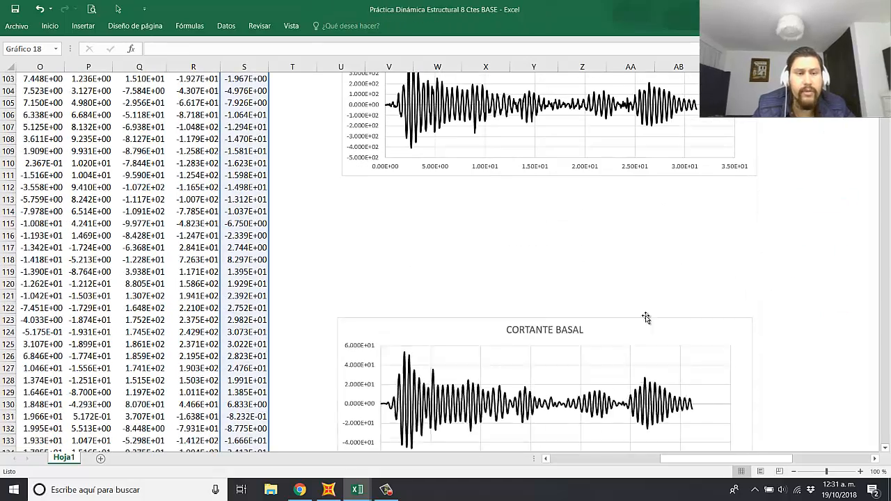
pyautogui.scroll(-3, 649, 314)
pyautogui.moveTo(654, 220); pyautogui.dragTo(662, 318)
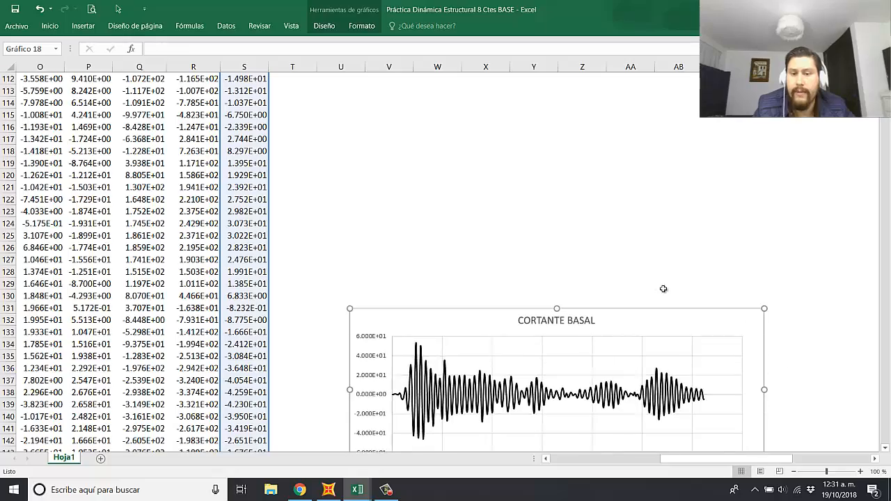
# Step: Duplicate the ACELERACIÓN RELATIVA chart and place the copy directly below the original
pyautogui.scroll(7, 662, 288)
pyautogui.click(584, 210)
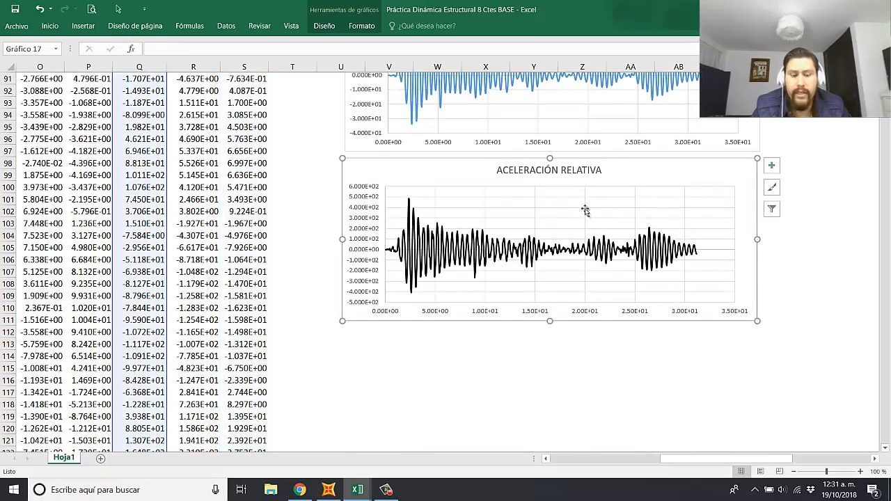
pyautogui.scroll(20, 179, 203)
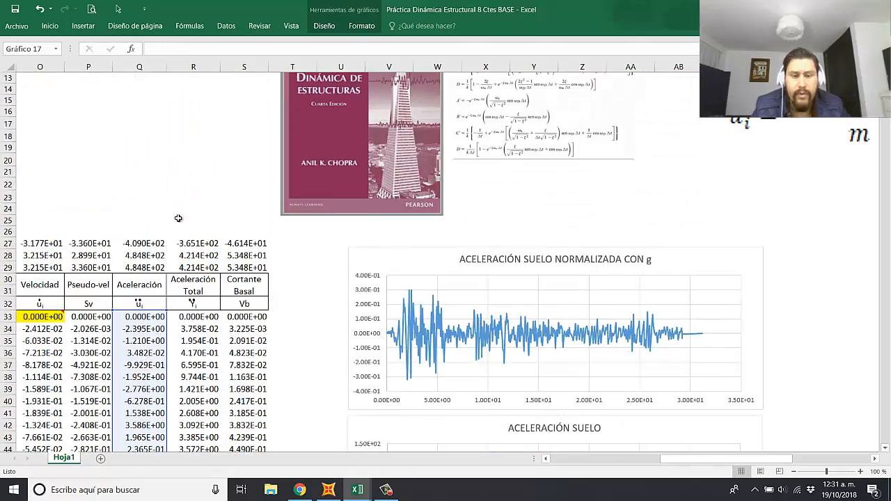
pyautogui.scroll(-20, 159, 286)
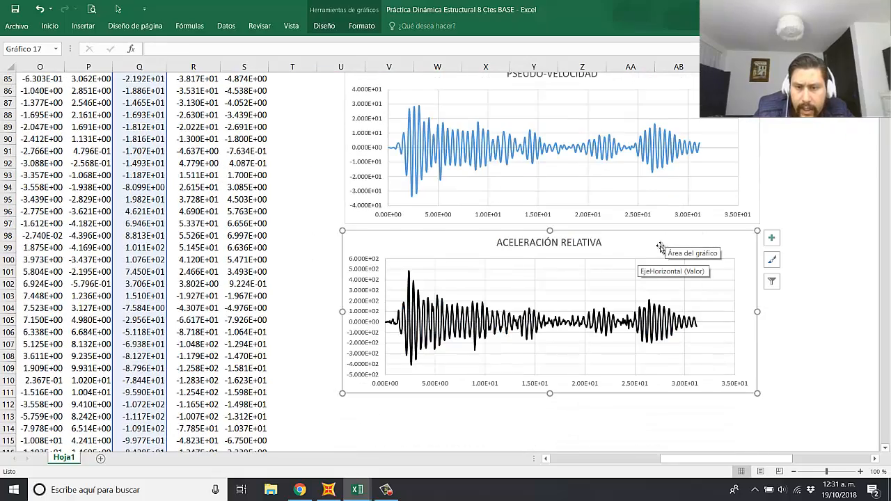
pyautogui.hotkey('ctrl', 'v')
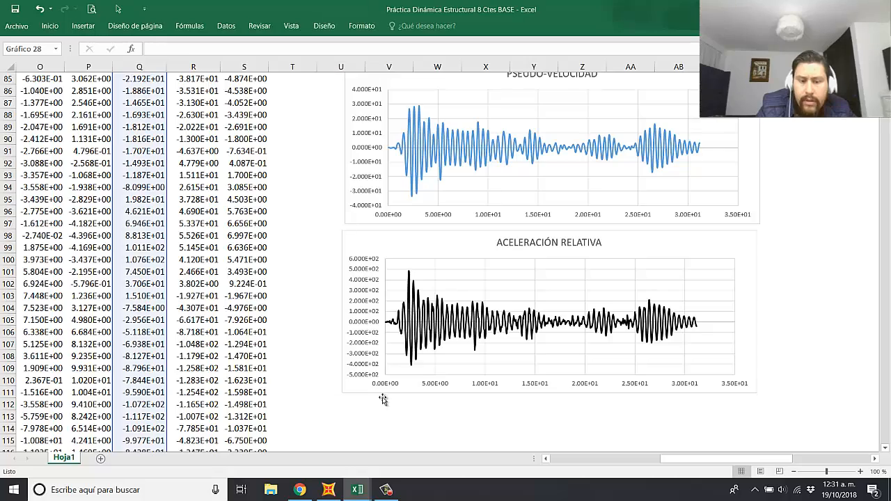
pyautogui.scroll(-2, 382, 397)
pyautogui.moveTo(413, 331); pyautogui.dragTo(420, 337)
# Step: Change the title of the copied acceleration chart to ACELERACIÓN TOTAL
pyautogui.click(577, 344)
pyautogui.click(602, 341)
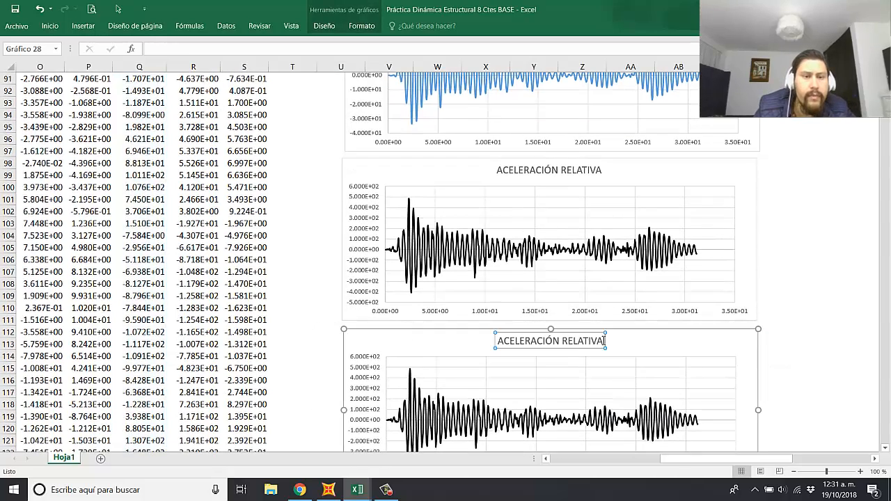
pyautogui.press('BackSpace')
pyautogui.press('BackSpace')
pyautogui.press('BackSpace')
pyautogui.press('BackSpace')
pyautogui.press('BackSpace')
pyautogui.press('BackSpace')
pyautogui.press('BackSpace')
pyautogui.press('BackSpace')
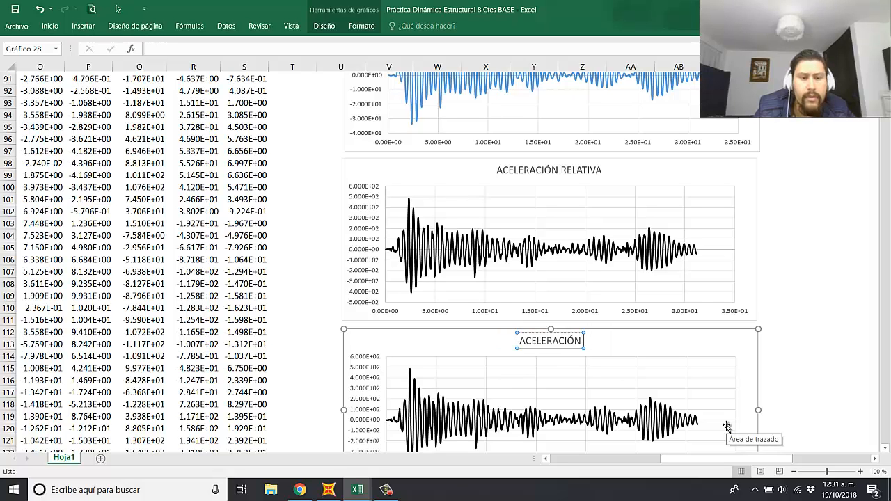
pyautogui.write('TOTAL')
pyautogui.click(818, 346)
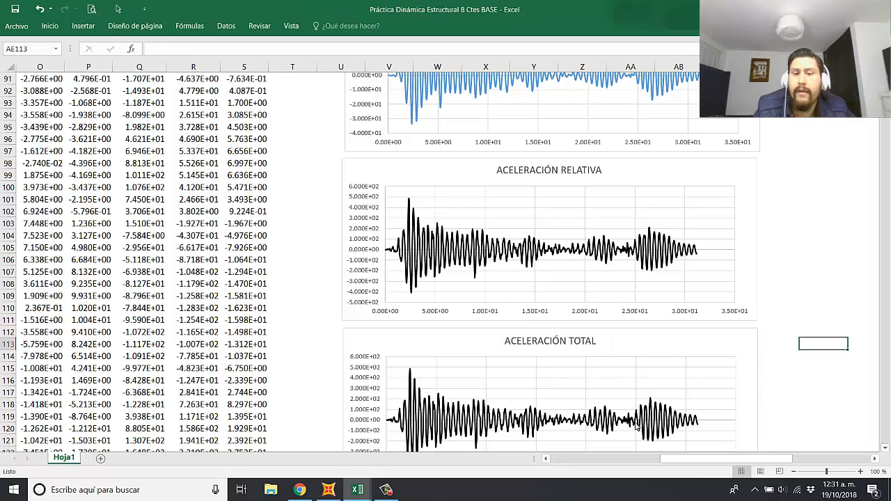
# Step: Set the data series of the ACELERACIÓN TOTAL chart to the Aceleración Total values in column R and review the plot
pyautogui.click(613, 424)
pyautogui.scroll(11, 59, 141)
pyautogui.scroll(16, 172, 235)
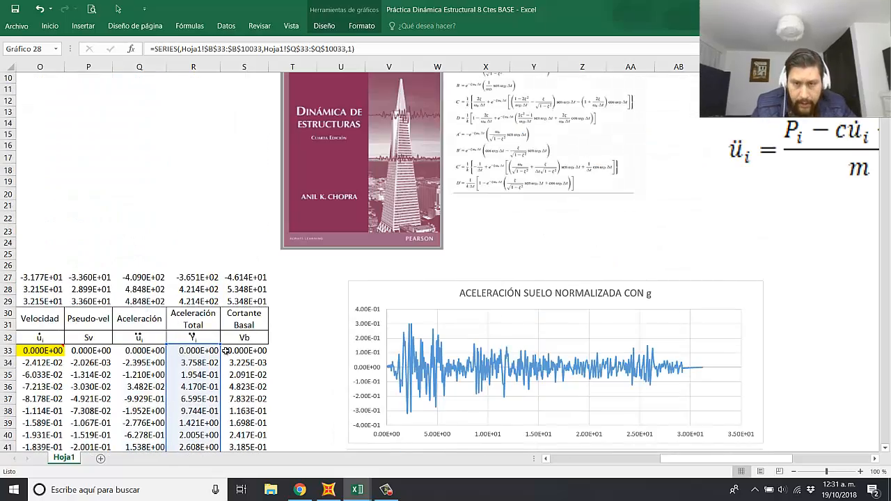
pyautogui.click(240, 351)
pyautogui.scroll(-20, 293, 345)
pyautogui.scroll(-7, 412, 347)
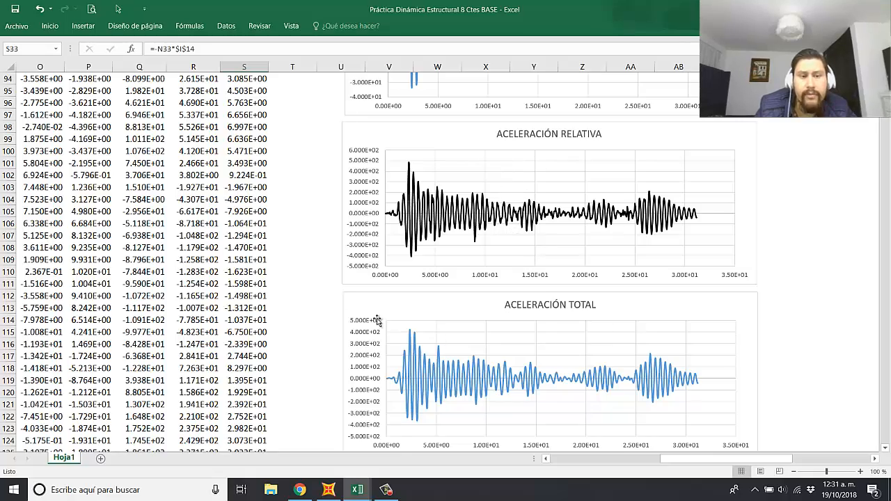
# Step: Insert a blank column S immediately before the Cortante Basal column
pyautogui.scroll(20, 285, 270)
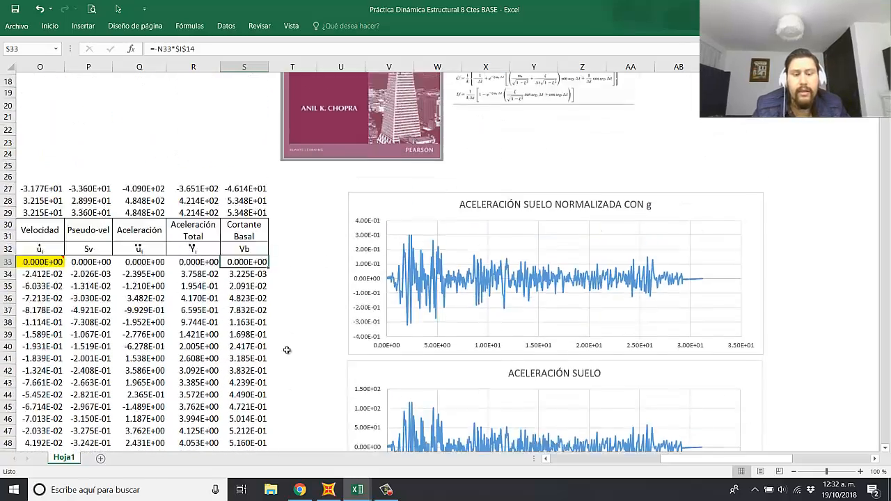
pyautogui.scroll(-3, 278, 324)
pyautogui.click(242, 68)
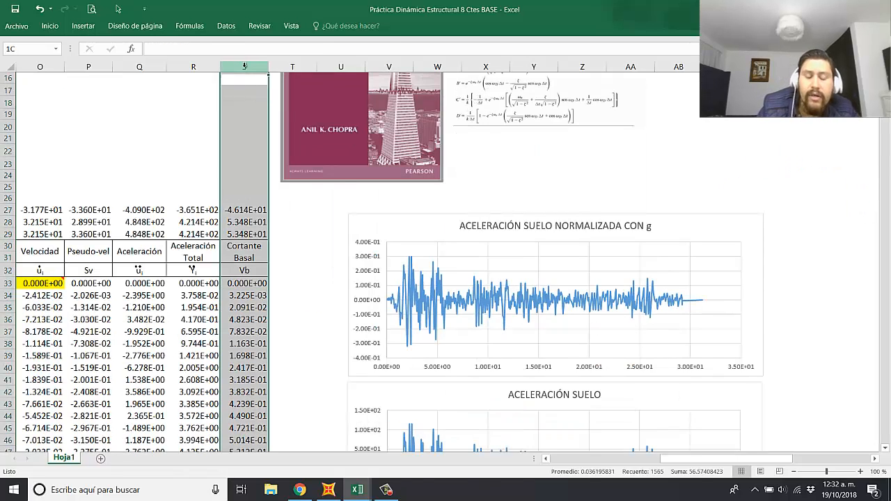
pyautogui.rightClick(245, 69)
pyautogui.click(261, 234)
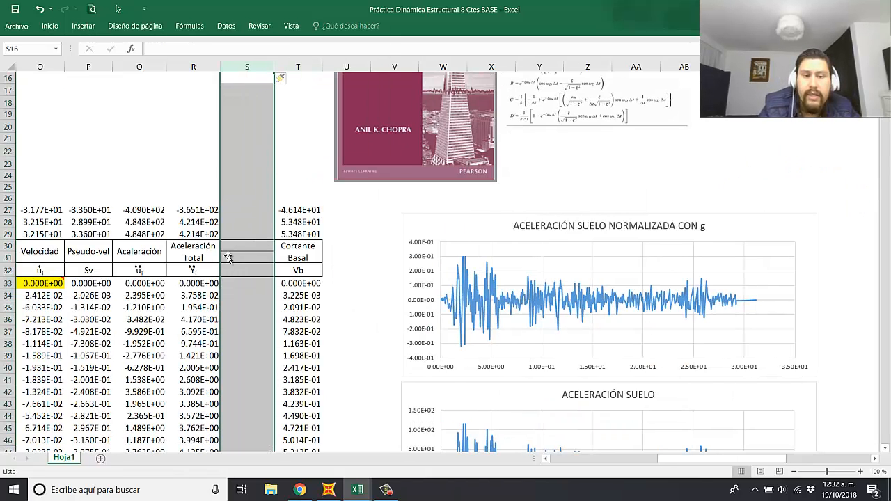
# Step: Copy the Aceleración Total header cells into the blank column S and change the copied title to "Aceleración Total norm"
pyautogui.moveTo(208, 251); pyautogui.dragTo(202, 272)
pyautogui.hotkey('ctrl', 'c')
pyautogui.click(247, 252)
pyautogui.hotkey('ctrl', 'v')
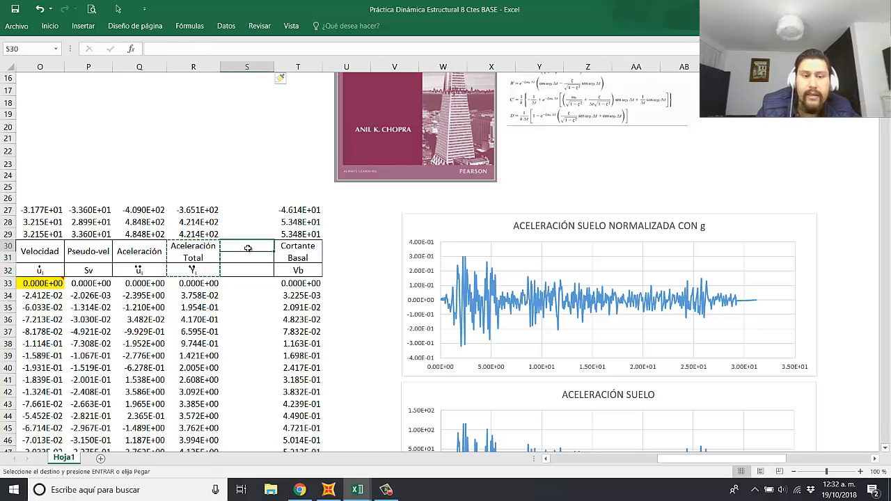
pyautogui.doubleClick(264, 251)
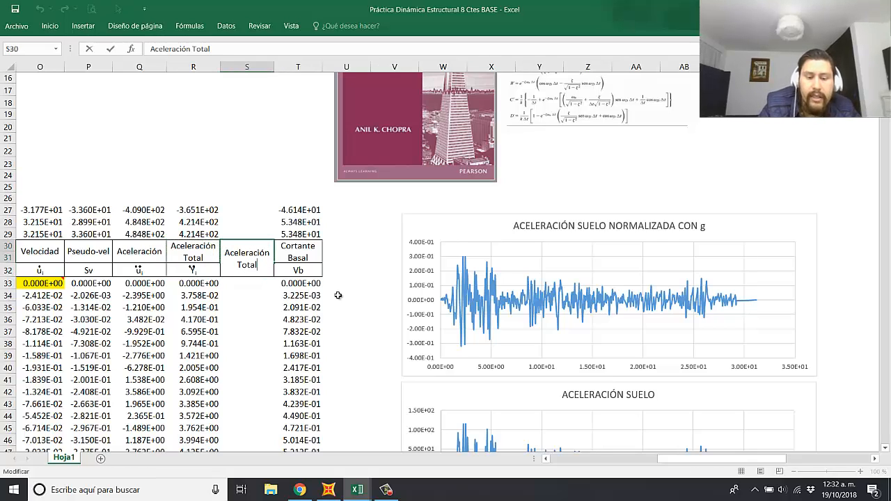
pyautogui.write('NORMA')
pyautogui.press('BackSpace')
pyautogui.press('BackSpace')
pyautogui.press('BackSpace')
pyautogui.press('BackSpace')
pyautogui.press('BackSpace')
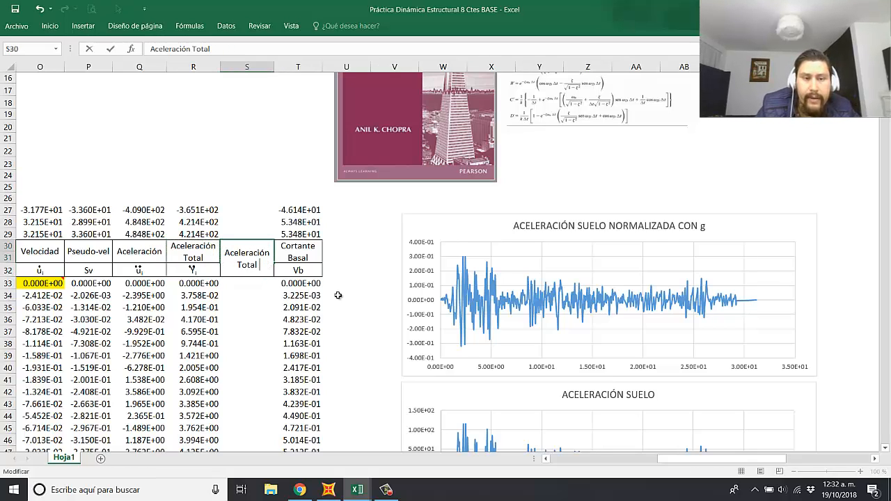
pyautogui.write('norm')
pyautogui.press('Return')
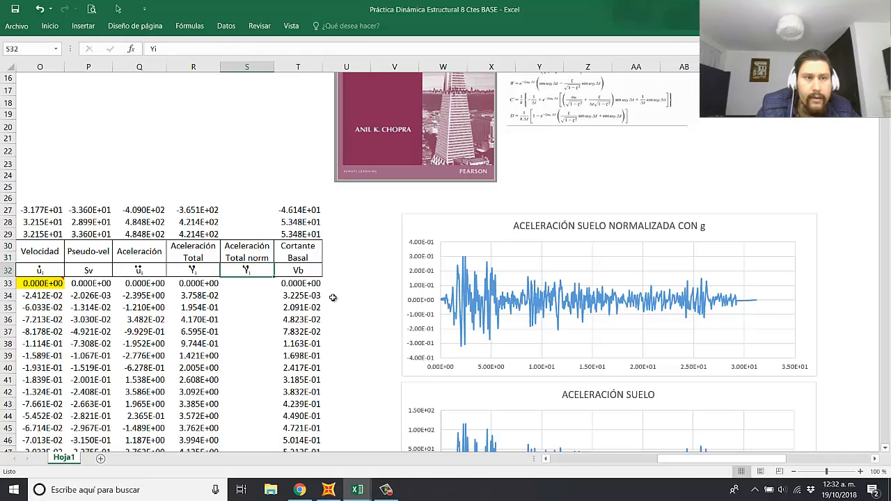
# Step: Change the symbol in S32 to "Yi /g" and remove the subscript formatting from the "/g" part
pyautogui.doubleClick(260, 270)
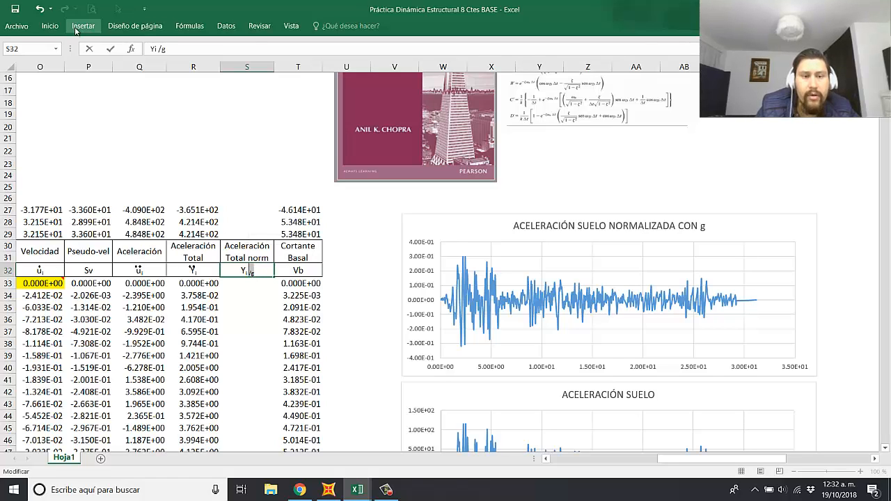
pyautogui.click(50, 27)
pyautogui.click(197, 84)
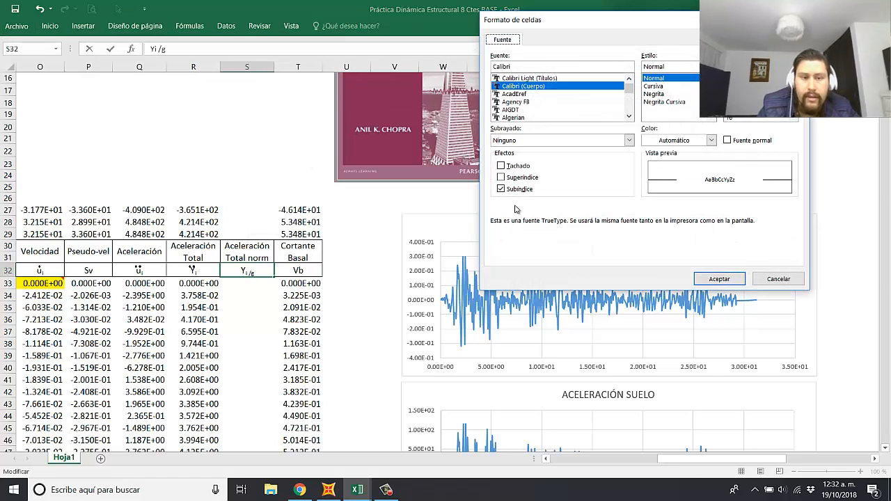
pyautogui.click(514, 192)
pyautogui.click(689, 284)
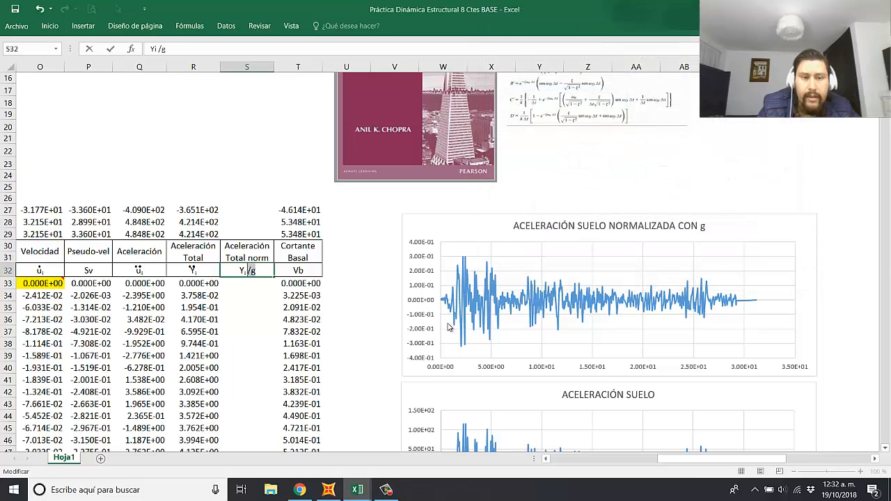
# Step: Position the double-dot mark over the Y in S32 and extend the MIN, MAX and MAX ABS formulas from column R to column S
pyautogui.click(258, 329)
pyautogui.click(118, 9)
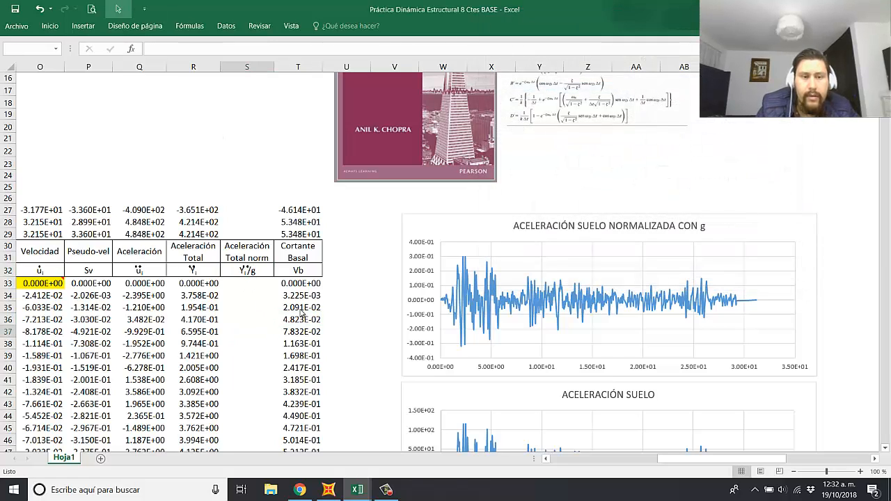
pyautogui.moveTo(272, 256); pyautogui.dragTo(234, 278)
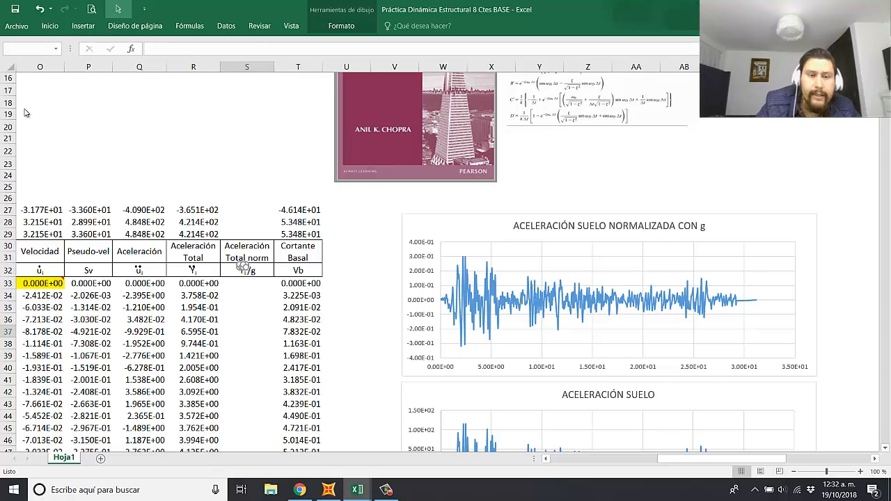
pyautogui.doubleClick(206, 176)
pyautogui.moveTo(199, 208); pyautogui.dragTo(248, 237)
# Step: Enter =R33/$I$18 in S33 to divide the total acceleration by the acceleration of gravity g
pyautogui.click(252, 284)
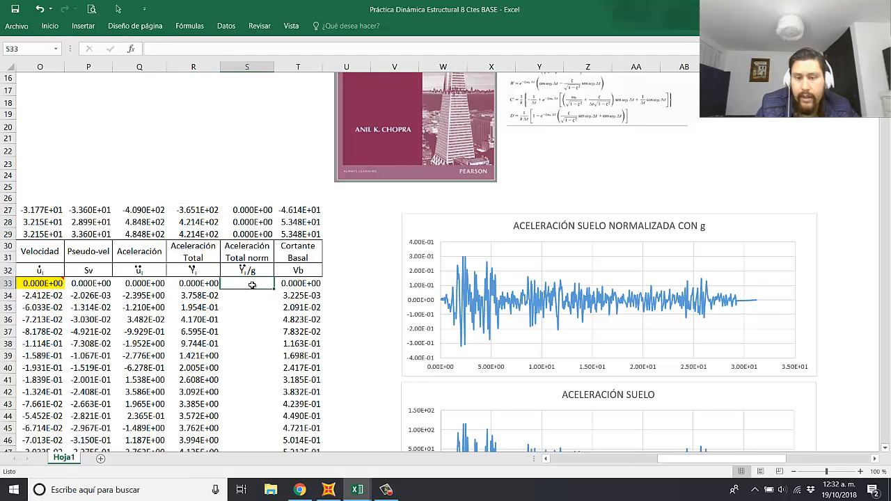
pyautogui.write('=')
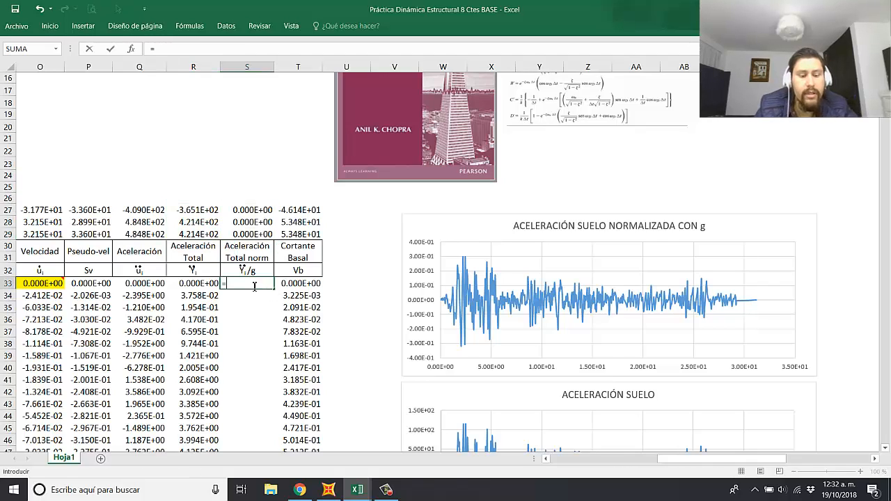
pyautogui.click(199, 284)
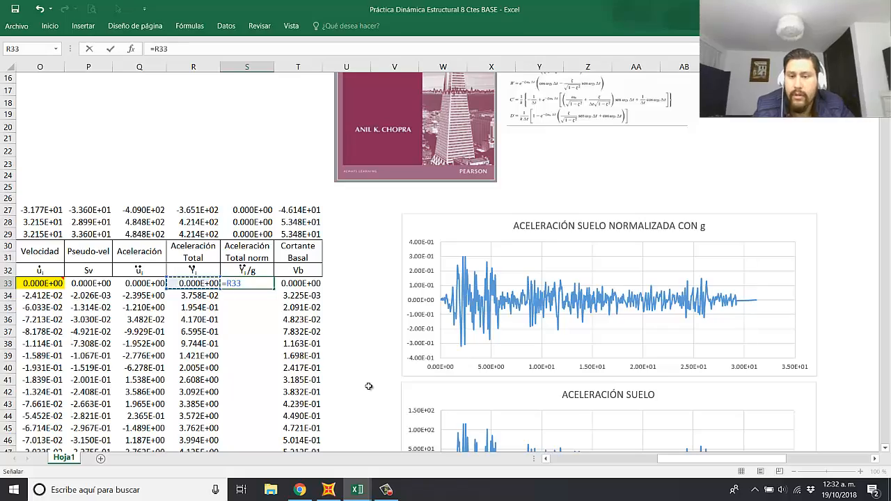
pyautogui.write('/')
pyautogui.moveTo(736, 460); pyautogui.dragTo(666, 460)
pyautogui.scroll(2, 202, 183)
pyautogui.click(192, 171)
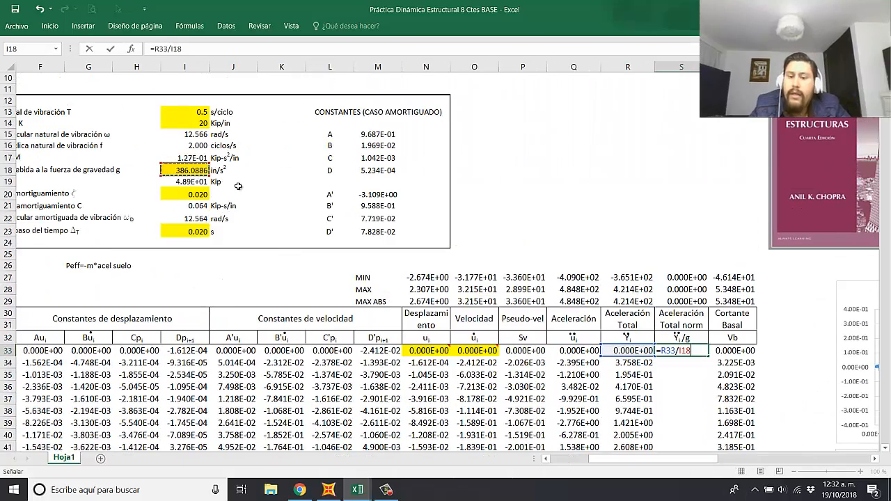
pyautogui.press('F4')
pyautogui.press('Return')
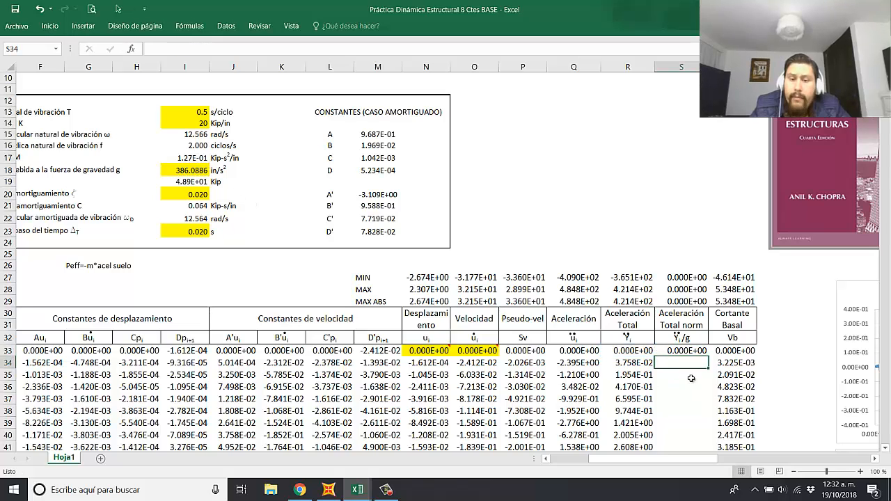
# Step: Fill the normalized acceleration formula from S33 down the entire Aceleración Total norm column
pyautogui.click(684, 352)
pyautogui.doubleClick(709, 356)
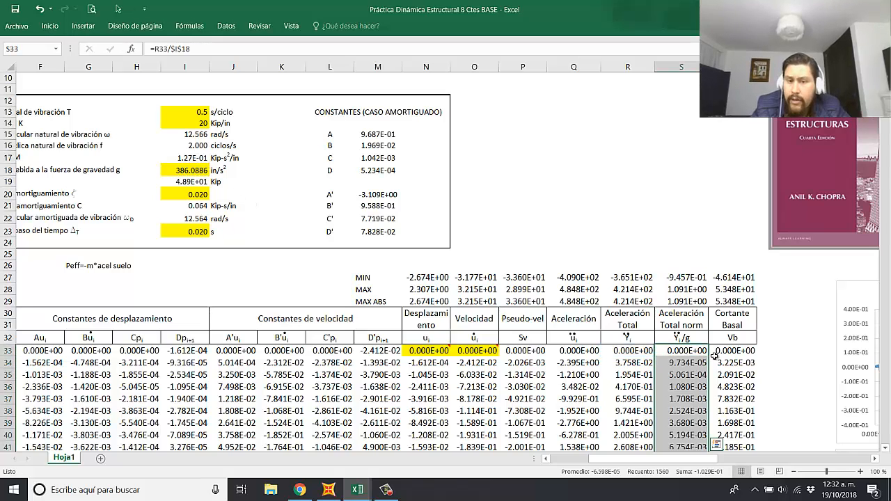
pyautogui.click(747, 376)
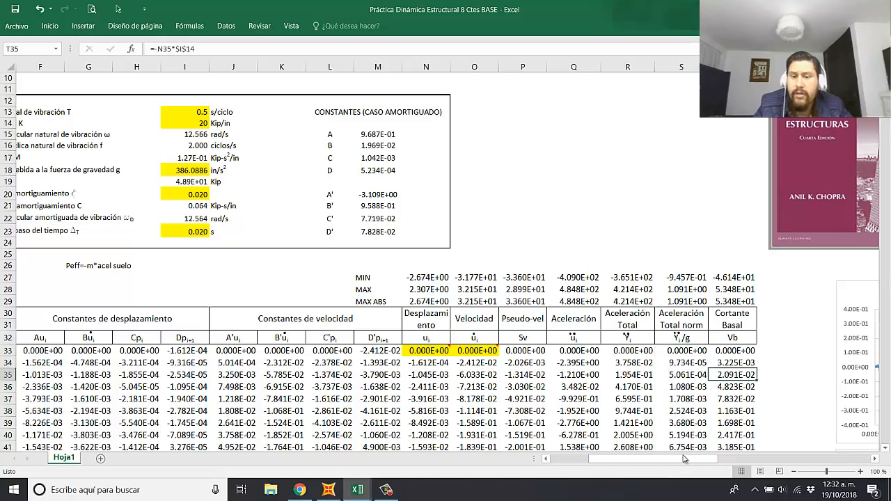
pyautogui.hscroll(3, 626, 379)
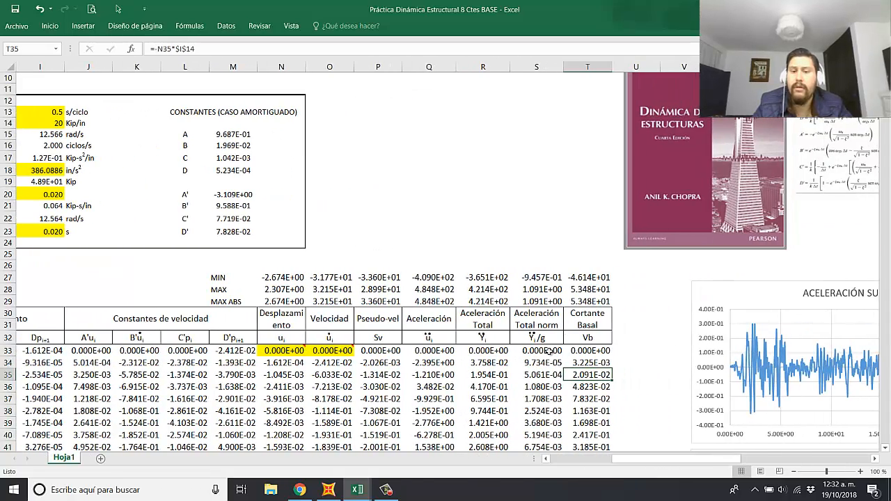
pyautogui.moveTo(548, 352); pyautogui.dragTo(550, 387)
pyautogui.click(604, 371)
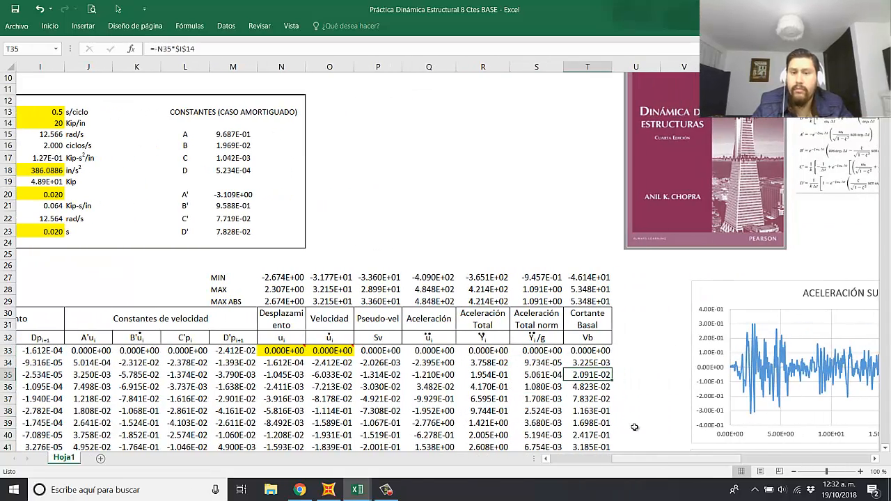
# Step: Move the CORTANTE BASAL chart further down to leave room for another chart below ACELERACIÓN TOTAL
pyautogui.hscroll(6, 658, 402)
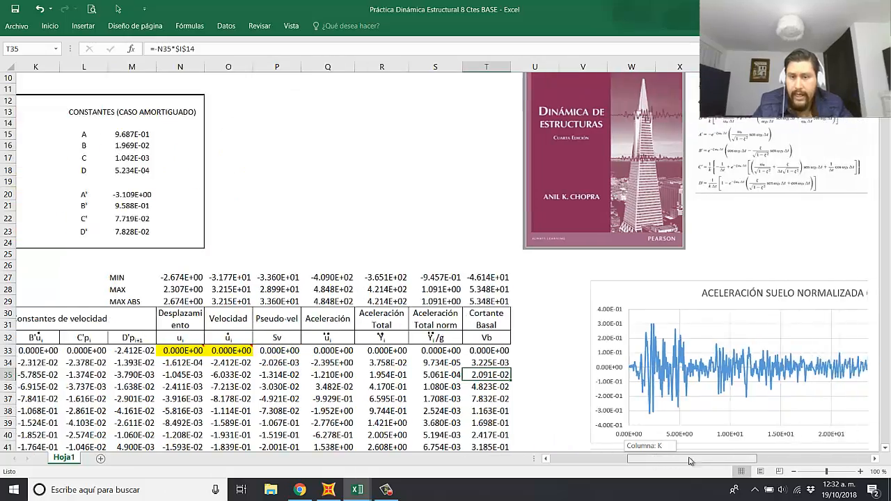
pyautogui.scroll(-8, 672, 393)
pyautogui.scroll(-13, 668, 387)
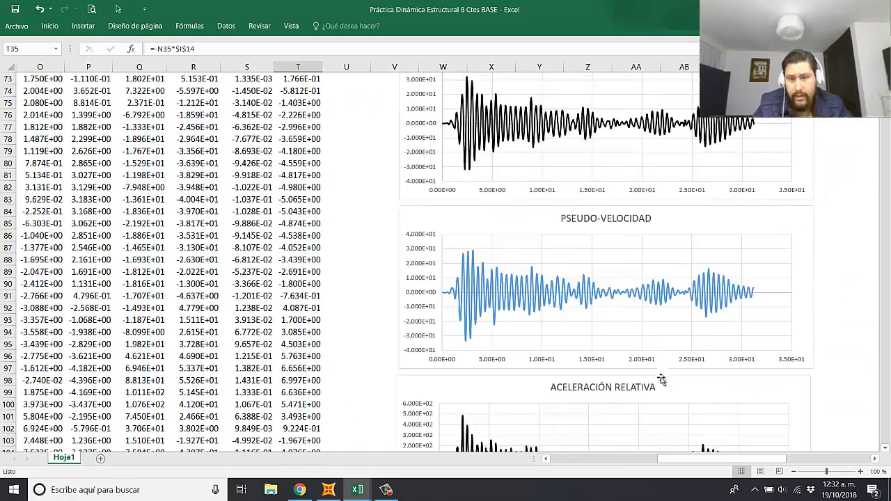
pyautogui.scroll(-5, 662, 372)
pyautogui.scroll(3, 649, 261)
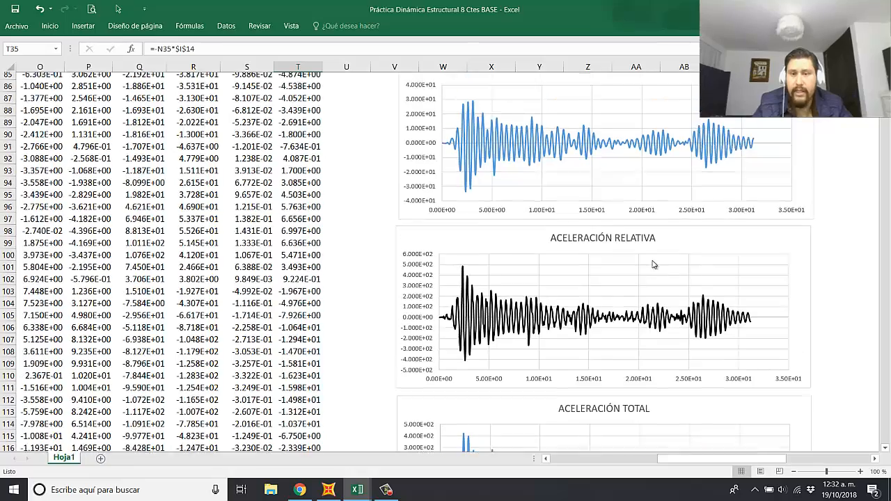
pyautogui.scroll(-2, 652, 278)
pyautogui.scroll(-4, 652, 283)
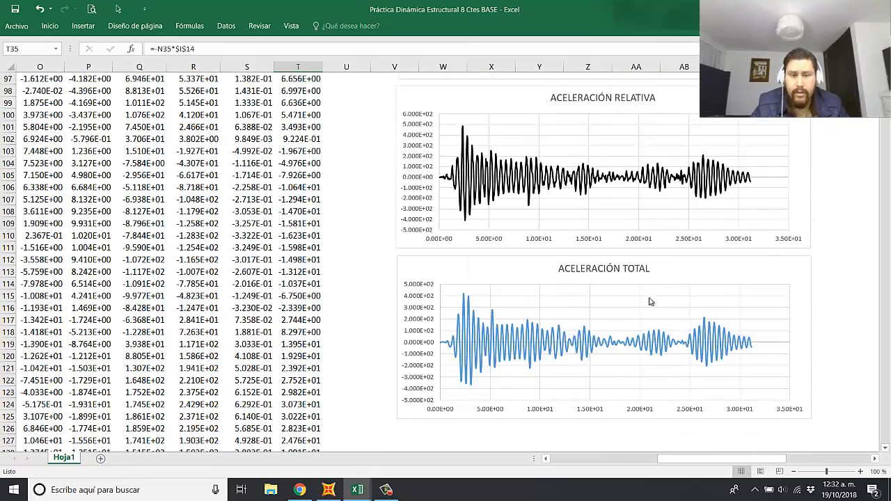
pyautogui.scroll(-5, 648, 302)
pyautogui.moveTo(691, 326); pyautogui.dragTo(690, 357)
pyautogui.scroll(-2, 666, 294)
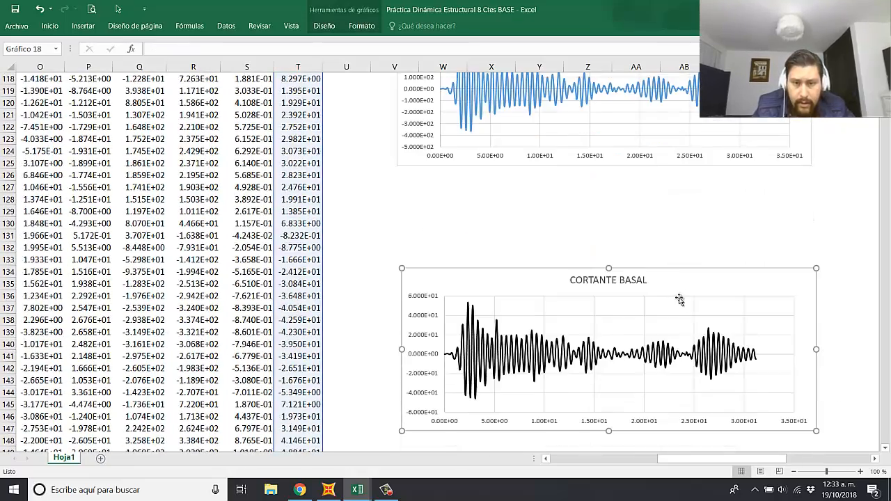
pyautogui.moveTo(684, 286); pyautogui.dragTo(684, 392)
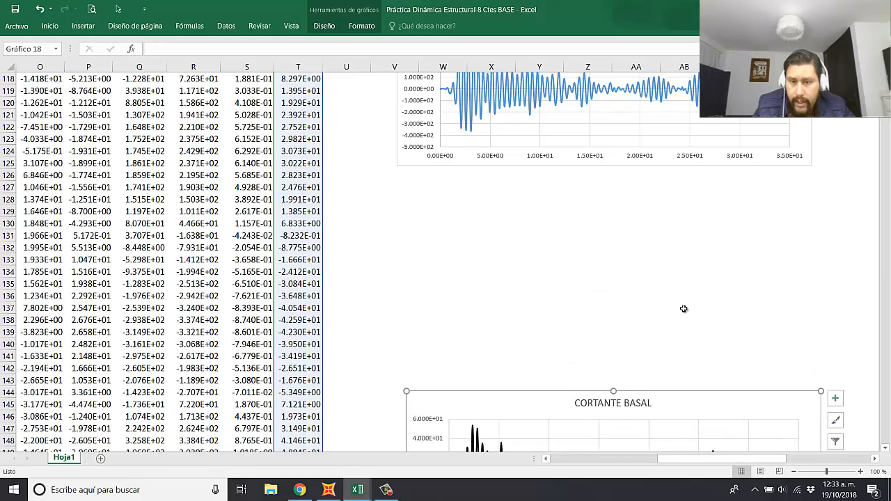
# Step: Duplicate the ACELERACIÓN TOTAL chart and align the copy directly below the original
pyautogui.scroll(4, 684, 209)
pyautogui.click(680, 166)
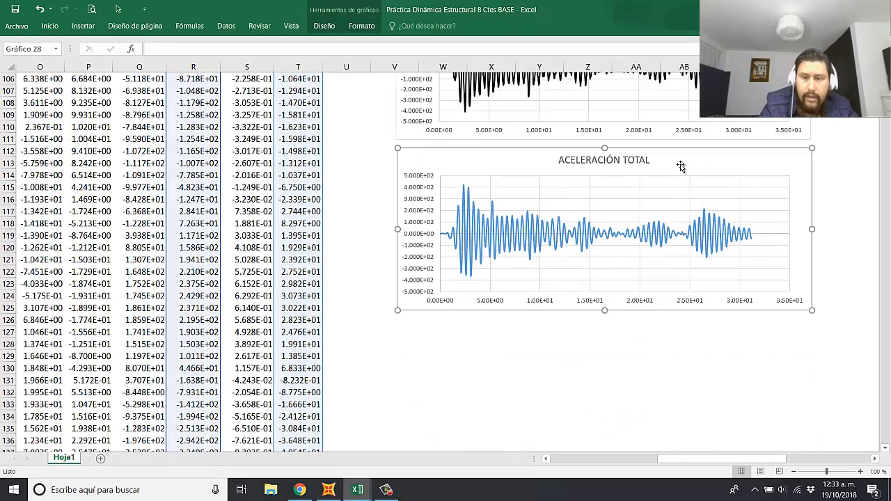
pyautogui.click(412, 329)
pyautogui.click(475, 331)
pyautogui.hotkey('ctrl', 'v')
pyautogui.moveTo(449, 338); pyautogui.dragTo(477, 332)
# Step: Change the title of the copied chart to "ACELERACIÓN TOTAL NORMALIZADA CON g"
pyautogui.click(651, 333)
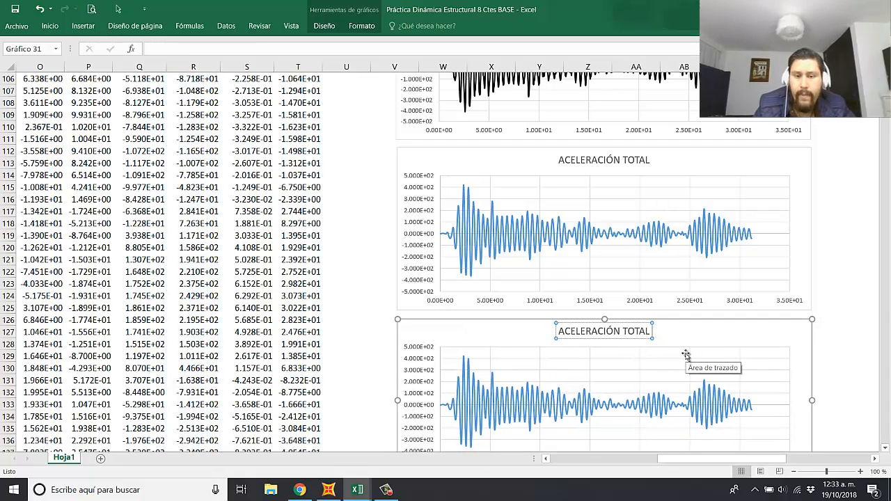
pyautogui.write('NORMALIZACA')
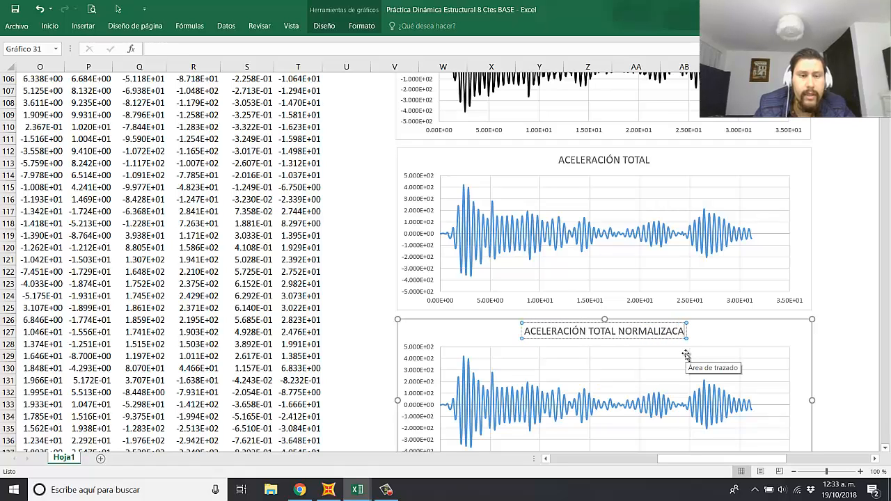
pyautogui.press('BackSpace')
pyautogui.press('BackSpace')
pyautogui.write('DA CON g')
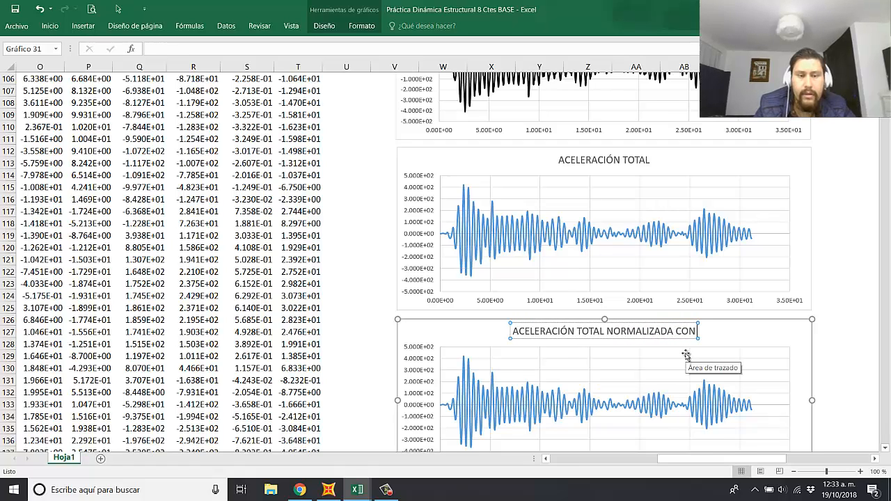
# Step: Set the data series of the ACELERACIÓN TOTAL NORMALIZADA CON g chart to the values in column S and review the plot
pyautogui.click(491, 398)
pyautogui.scroll(20, 257, 236)
pyautogui.scroll(5, 257, 237)
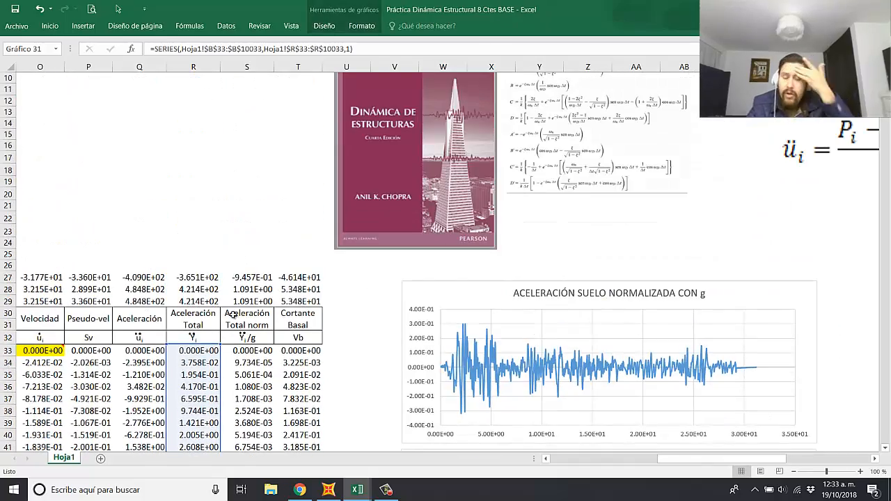
pyautogui.click(344, 372)
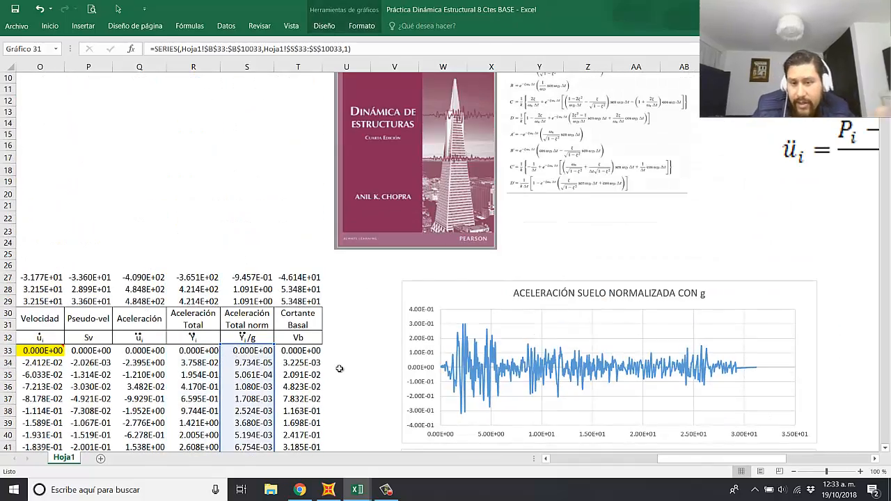
pyautogui.scroll(-20, 344, 366)
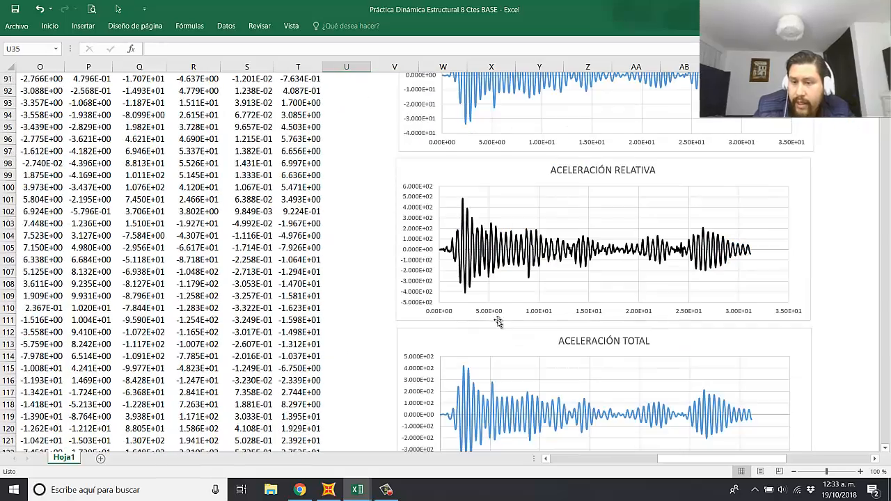
pyautogui.scroll(-5, 570, 299)
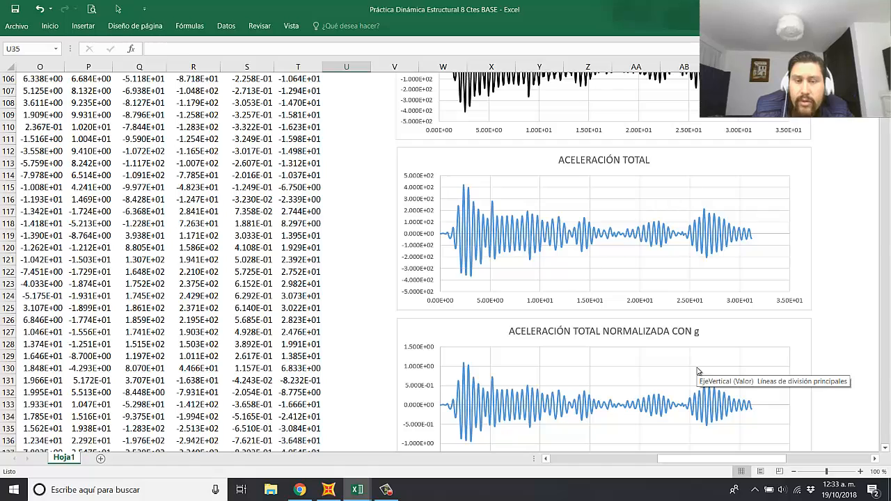
# Step: Review the charts back up to ACELERACIÓN SUELO NORMALIZADA CON g and examine the peaks of its ground acceleration record
pyautogui.click(875, 458)
pyautogui.click(875, 459)
pyautogui.click(816, 380)
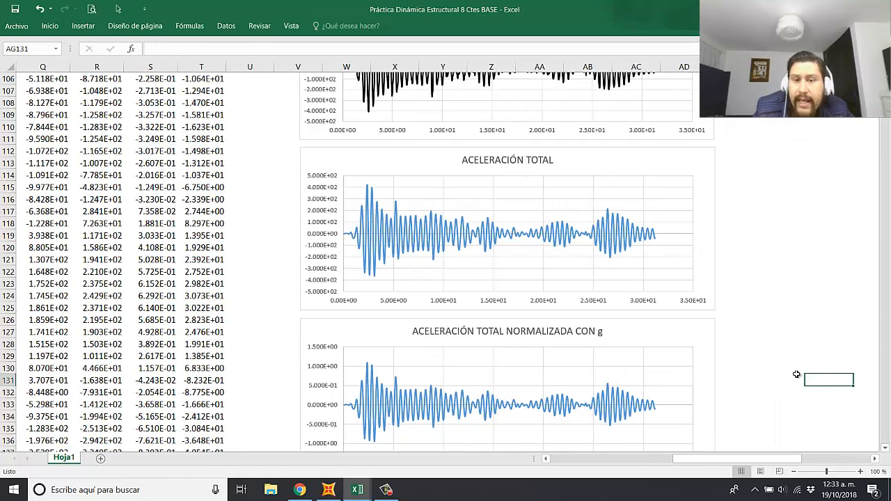
pyautogui.scroll(17, 747, 340)
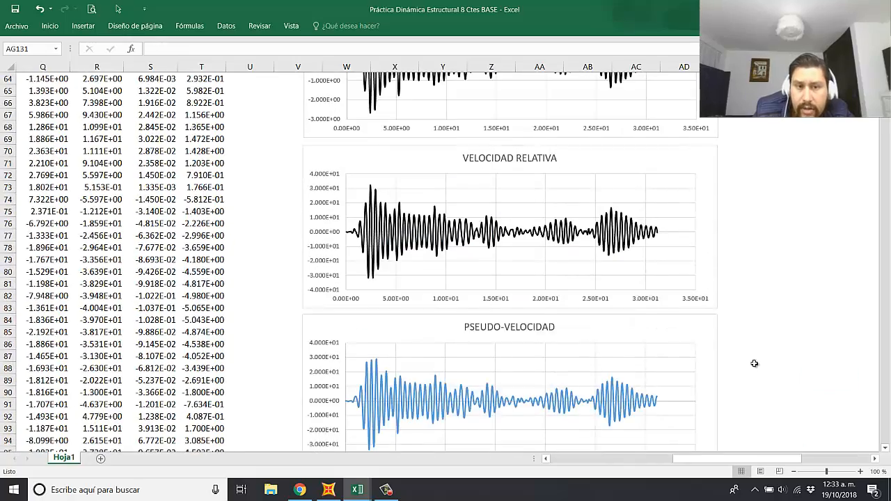
pyautogui.scroll(9, 721, 332)
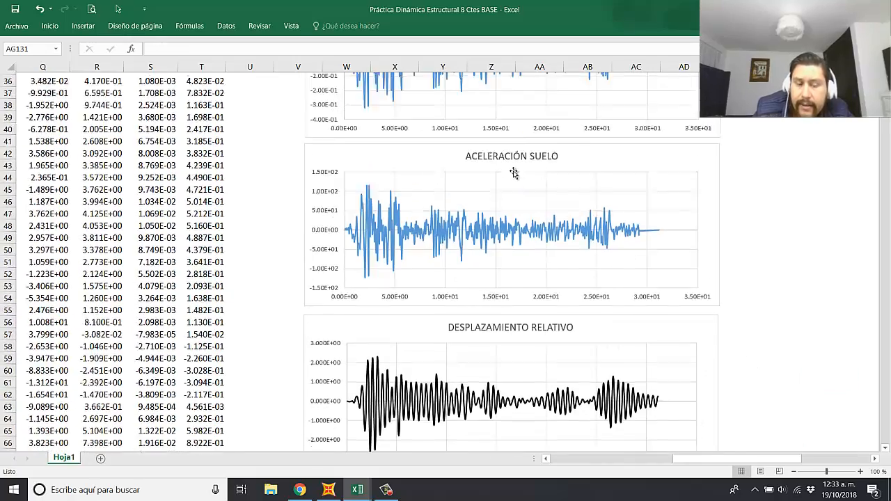
pyautogui.scroll(3, 507, 136)
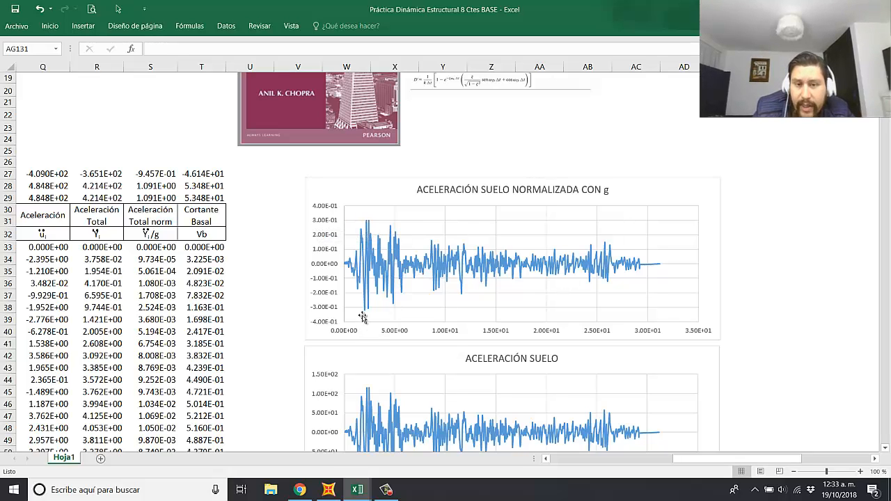
pyautogui.moveTo(554, 271)
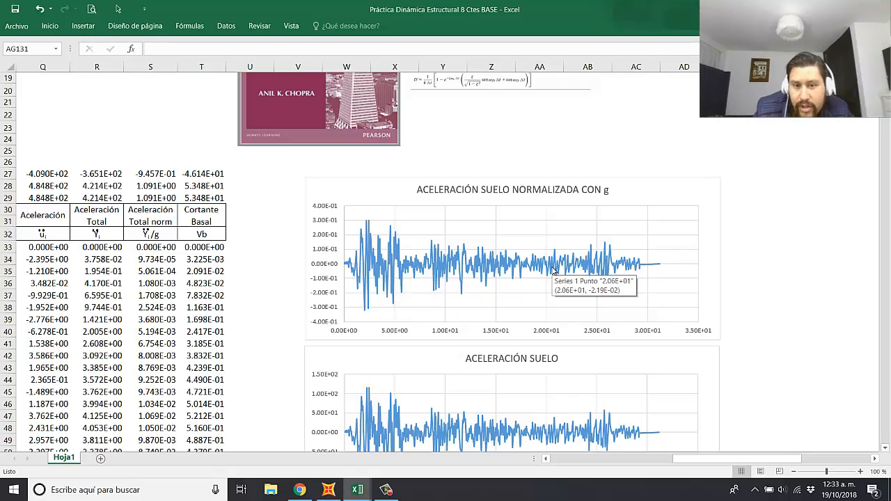
# Step: Examine the ACELERACIÓN TOTAL NORMALIZADA CON g chart enlarged, comparing its peak response with the normalized ground acceleration
pyautogui.scroll(-13, 546, 282)
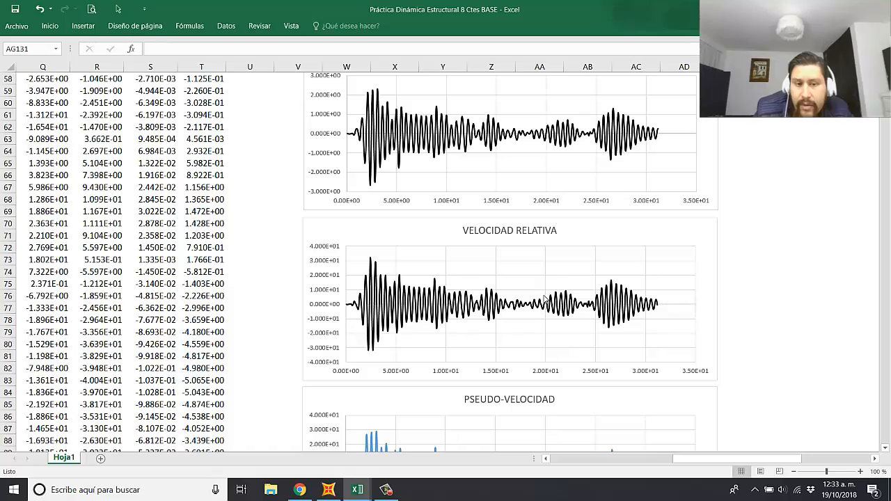
pyautogui.scroll(-3, 546, 298)
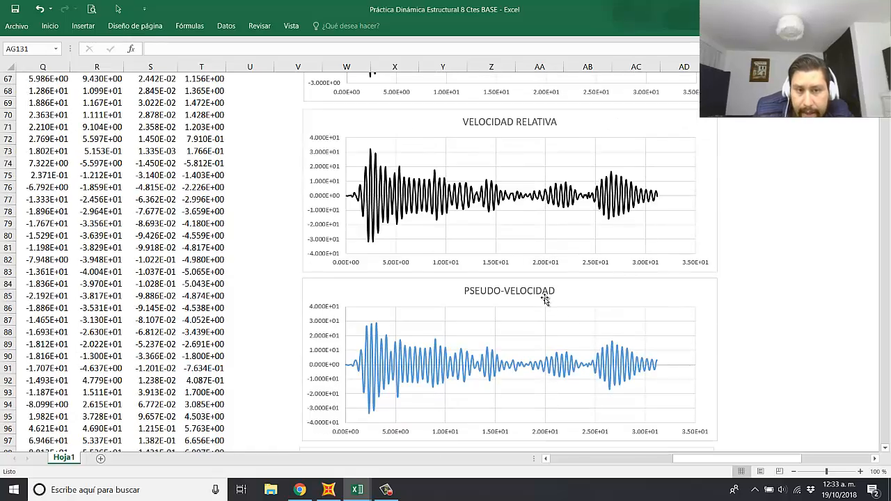
pyautogui.scroll(-10, 545, 299)
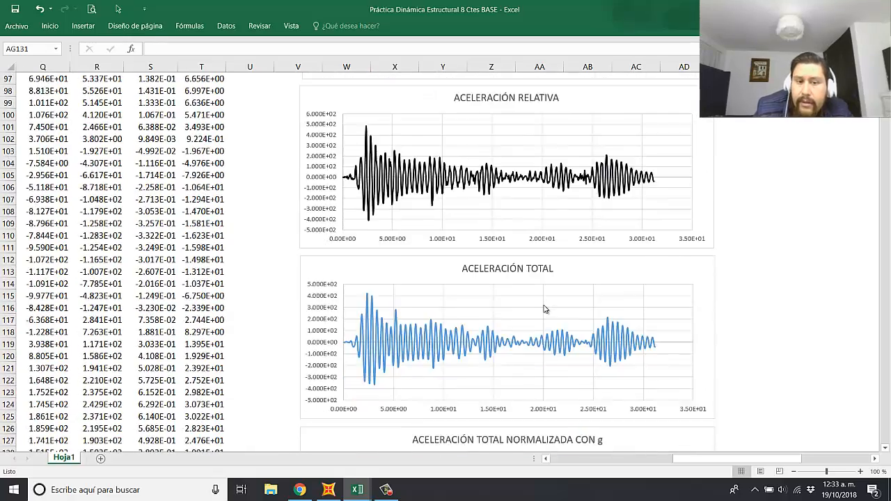
pyautogui.scroll(-4, 545, 309)
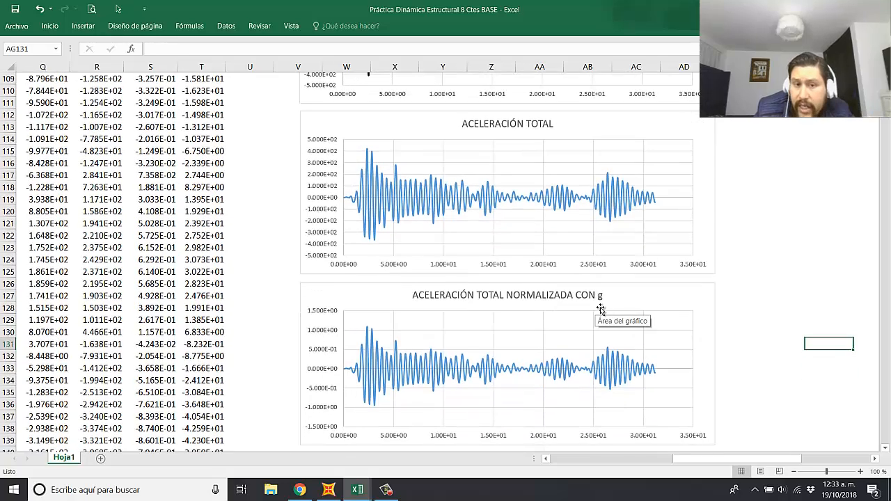
pyautogui.scroll(-2, 467, 326)
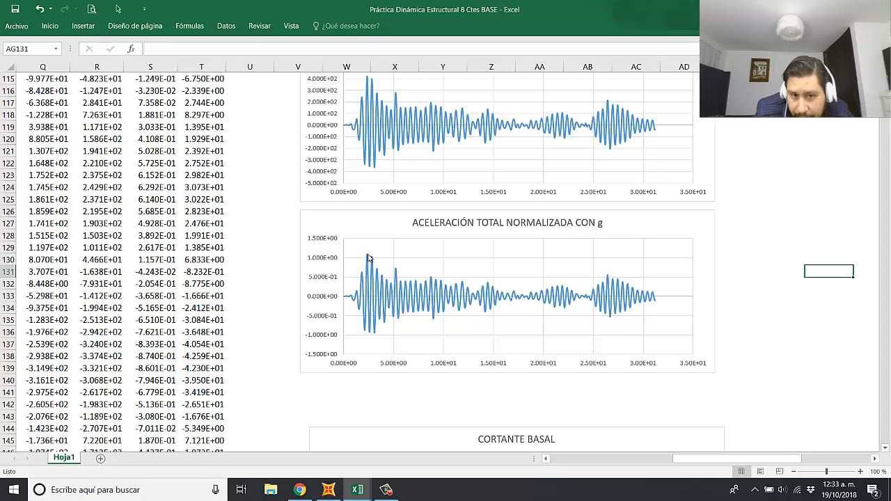
pyautogui.moveTo(369, 258)
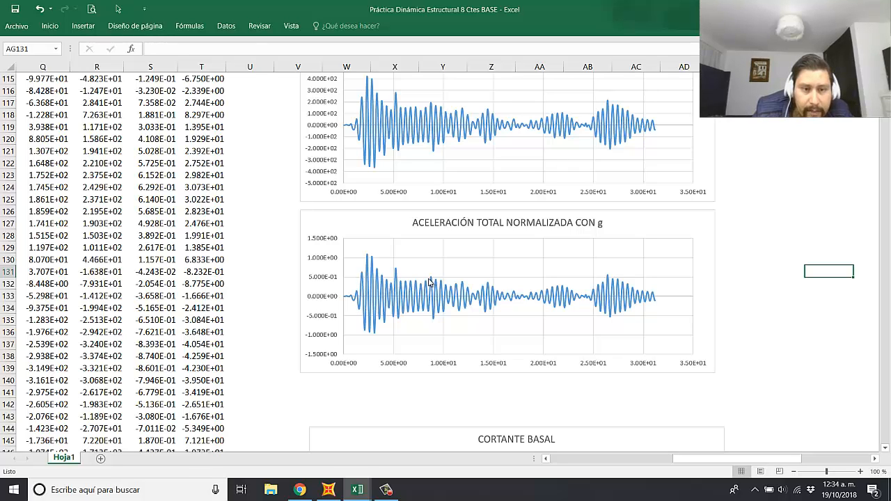
pyautogui.keyDown('ctrl'); pyautogui.scroll(3, 421, 296); pyautogui.keyUp('ctrl')
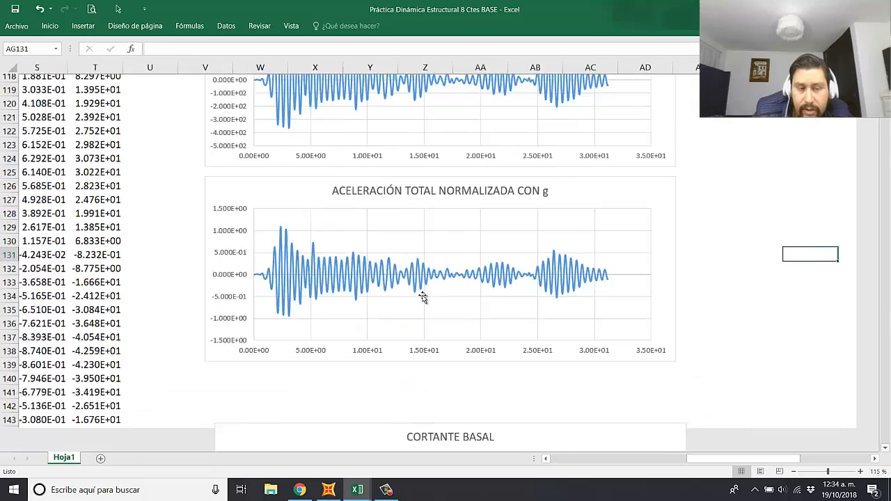
pyautogui.moveTo(751, 456); pyautogui.dragTo(743, 456)
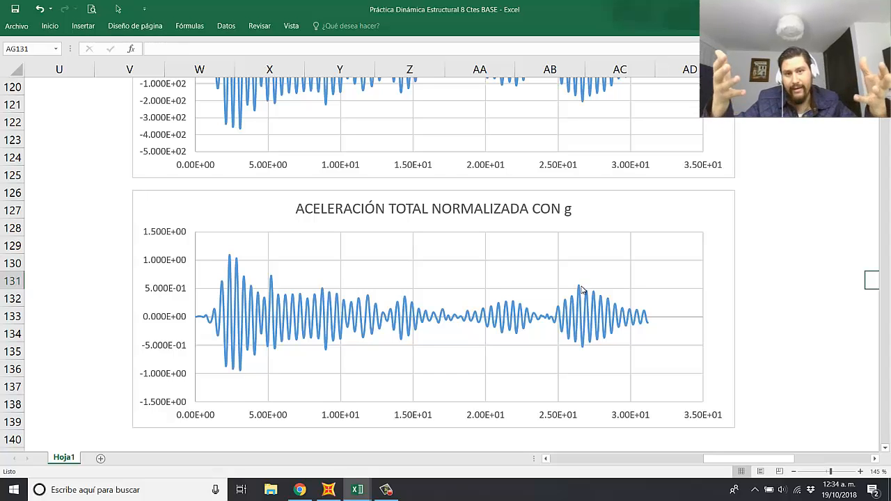
pyautogui.click(816, 268)
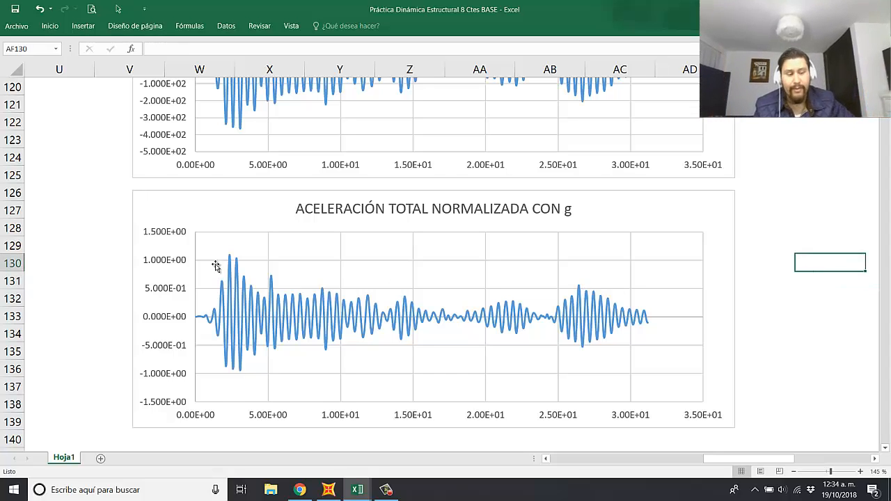
pyautogui.moveTo(230, 283)
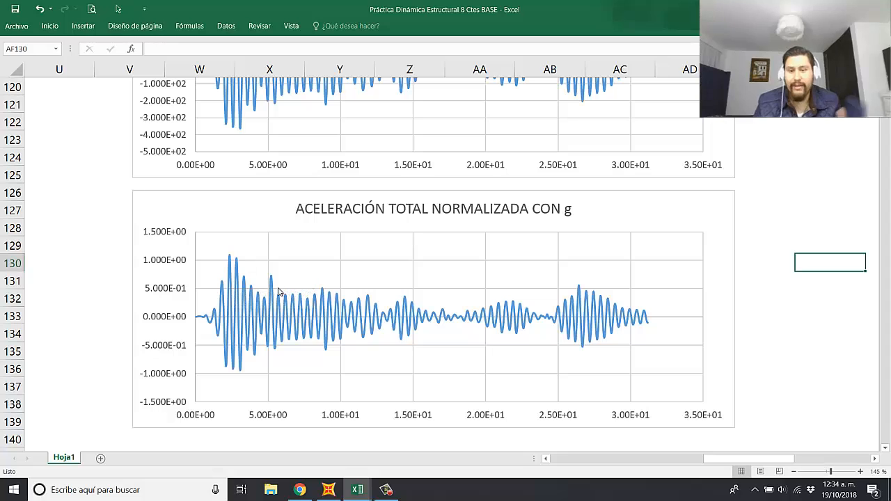
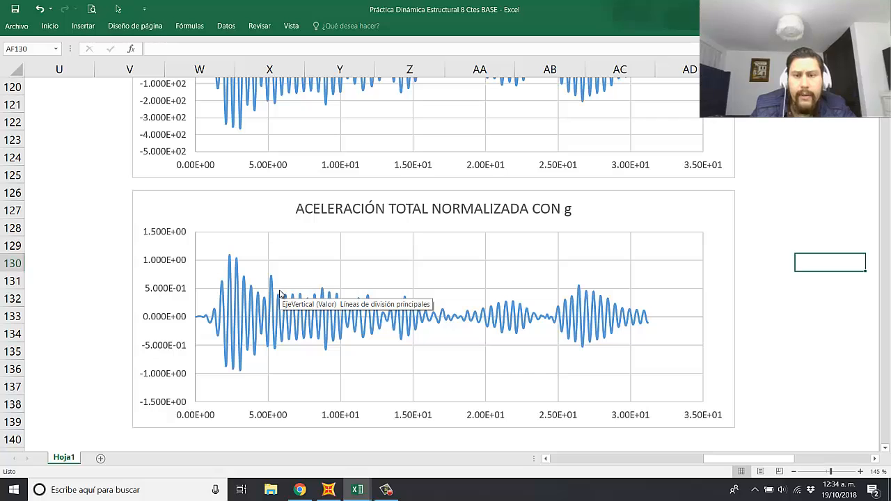
# Step: Examine the ACELERACIÓN TOTAL NORMALIZADA CON g curve and compare it with the total and relative acceleration charts above
pyautogui.moveTo(272, 292)
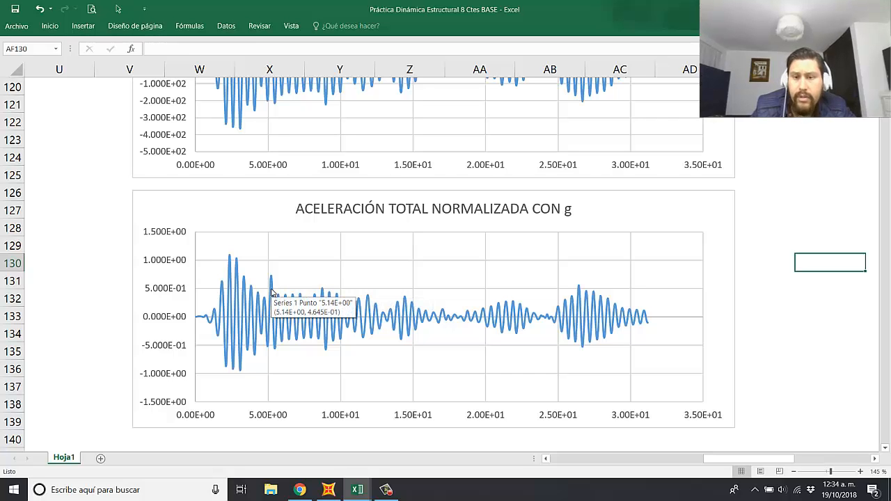
pyautogui.click(778, 227)
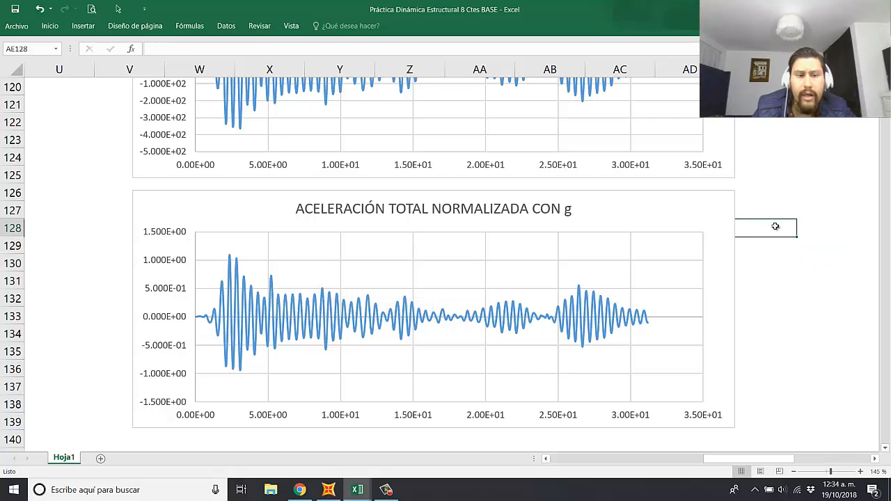
pyautogui.click(802, 277)
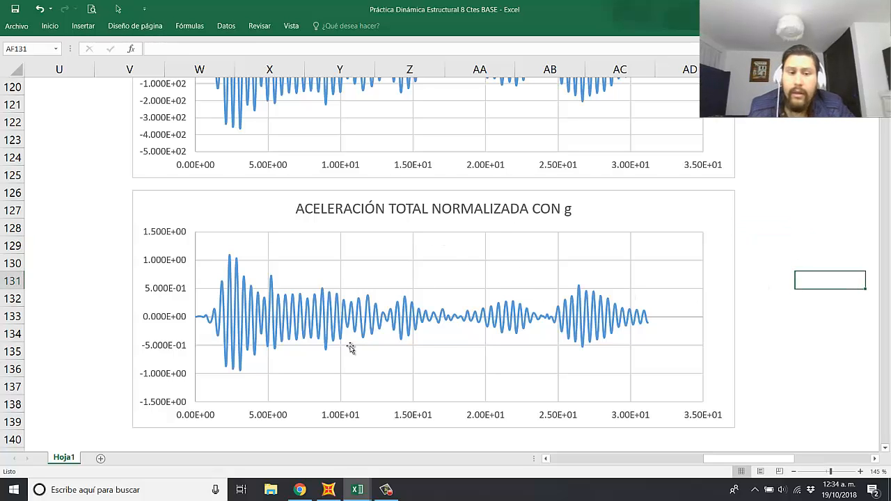
pyautogui.click(786, 328)
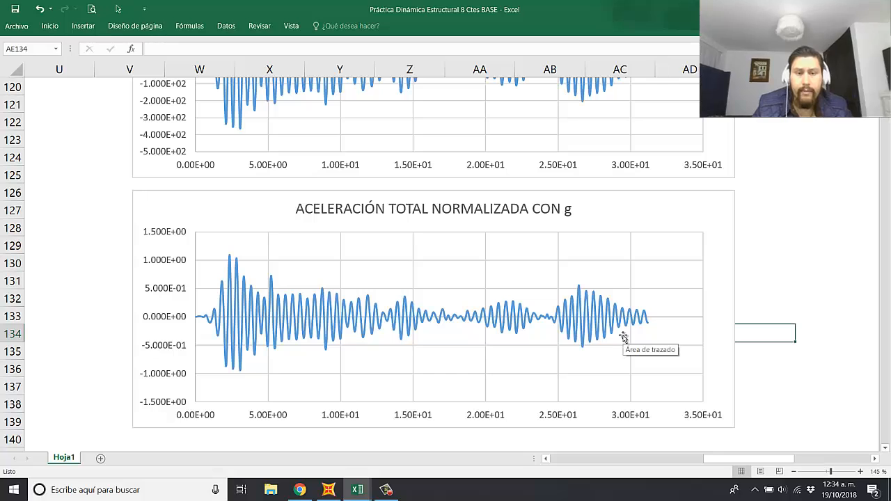
pyautogui.scroll(2, 411, 311)
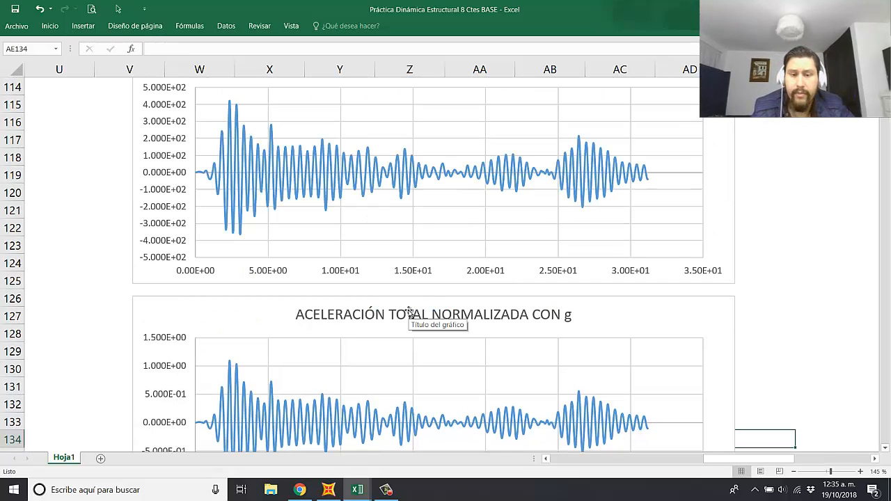
pyautogui.scroll(8, 413, 309)
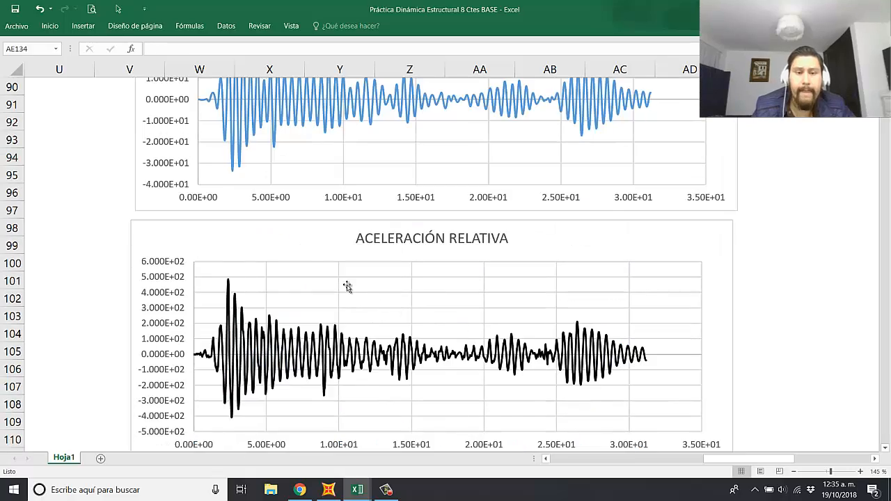
pyautogui.keyDown('ctrl'); pyautogui.scroll(-2, 346, 284); pyautogui.keyUp('ctrl')
pyautogui.keyDown('ctrl'); pyautogui.scroll(-1, 357, 299); pyautogui.keyUp('ctrl')
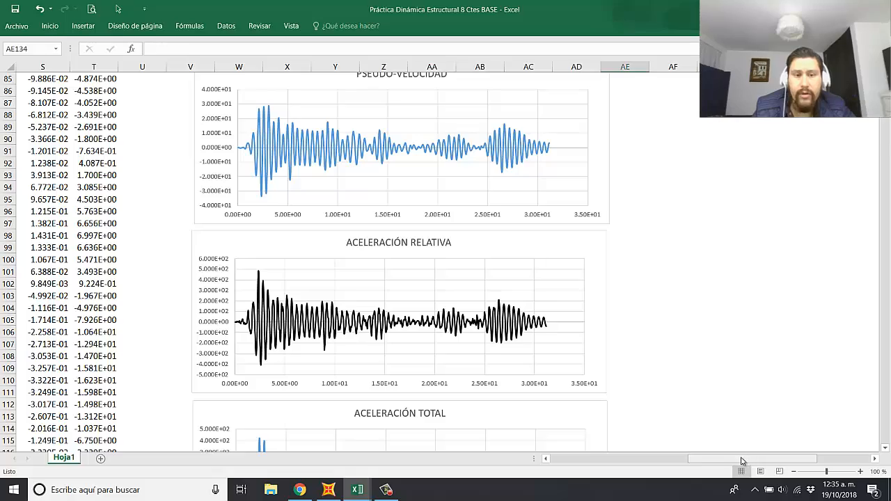
# Step: Insert an empty column T before the Cortante Basal column
pyautogui.hscroll(-5, 742, 460)
pyautogui.scroll(18, 439, 367)
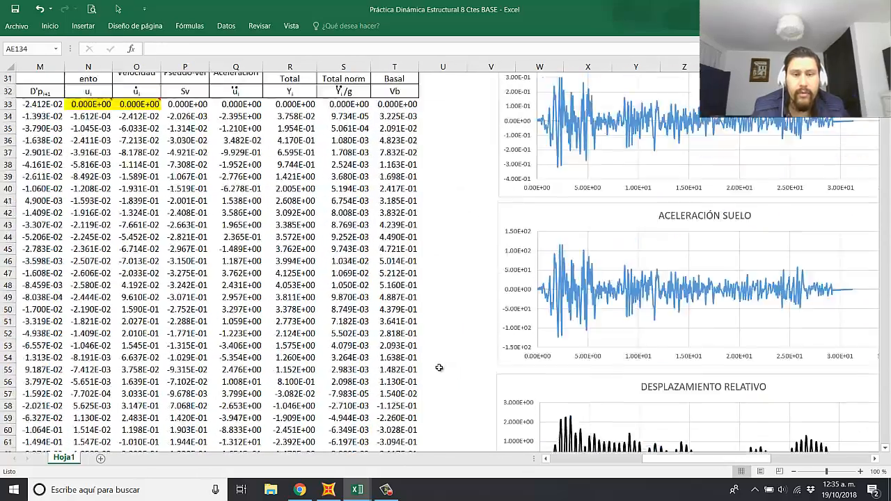
pyautogui.scroll(5, 439, 367)
pyautogui.click(394, 66)
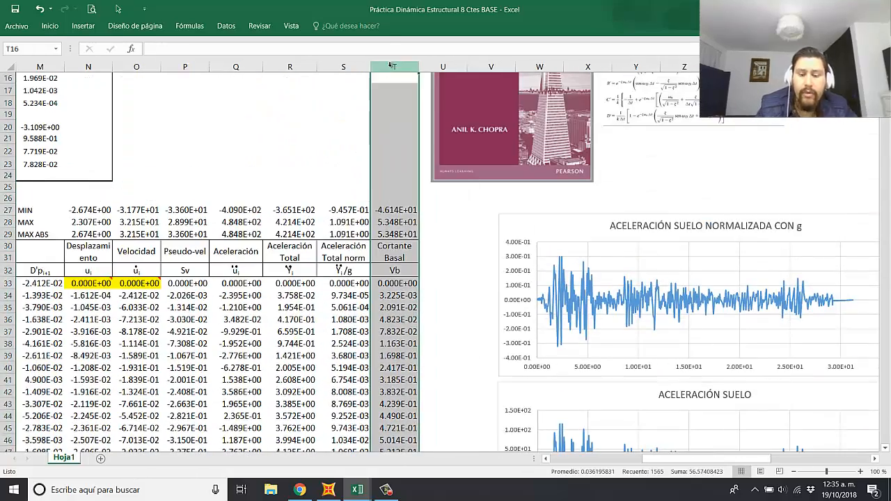
pyautogui.rightClick(393, 68)
pyautogui.click(418, 147)
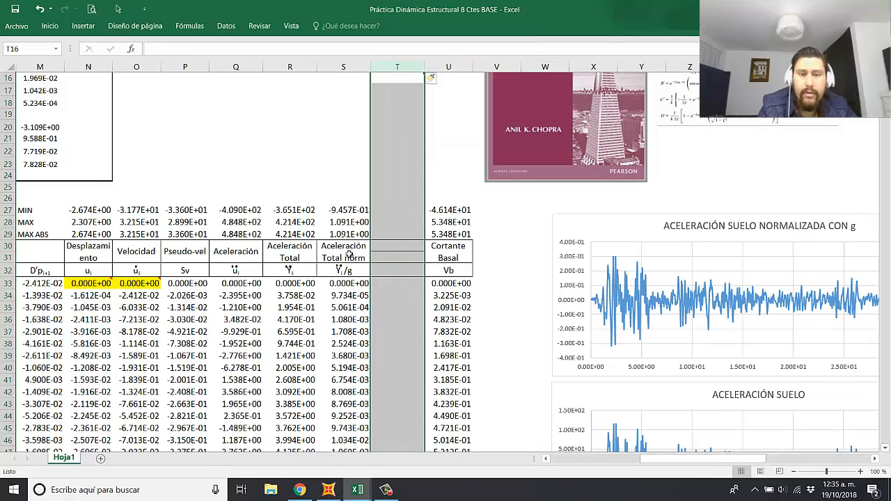
# Step: Copy the Aceleración Total norm header block into the new column T and title it "Pseudo-acel norm"
pyautogui.moveTo(347, 252); pyautogui.dragTo(357, 270)
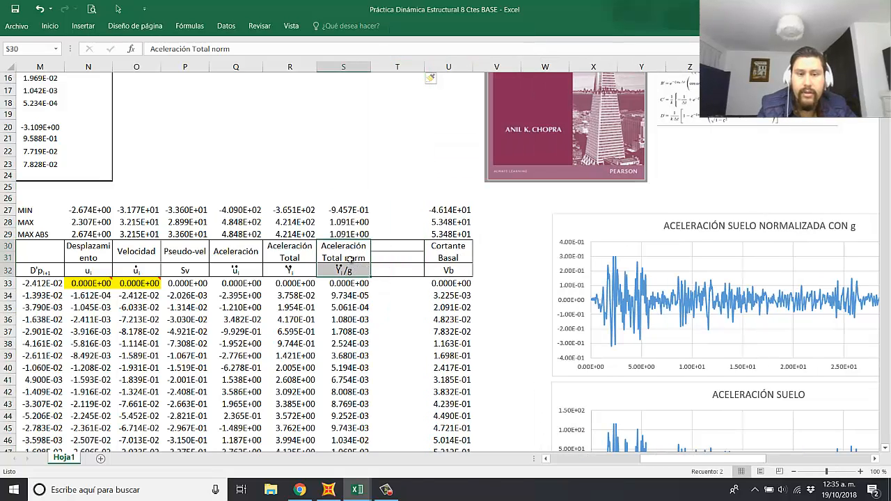
pyautogui.hotkey('ctrl', 'c')
pyautogui.click(397, 248)
pyautogui.hotkey('ctrl', 'v')
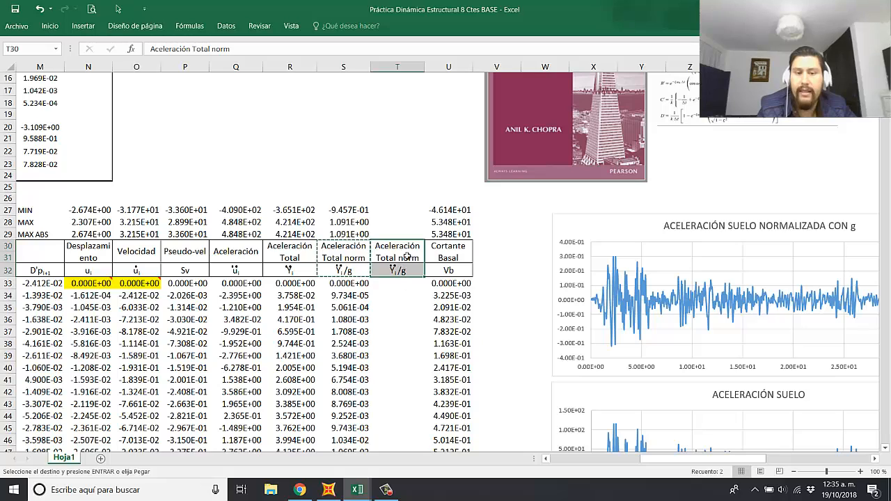
pyautogui.write('pSE')
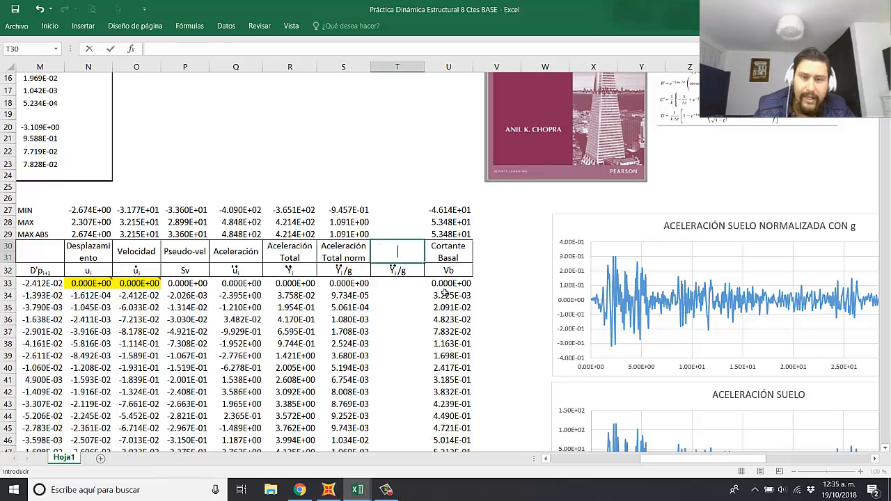
pyautogui.write('eudo')
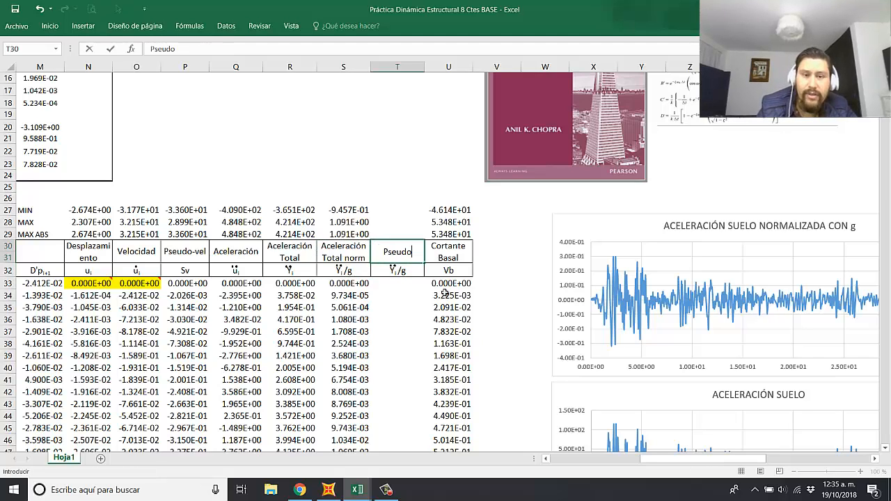
pyautogui.write('-acel norm')
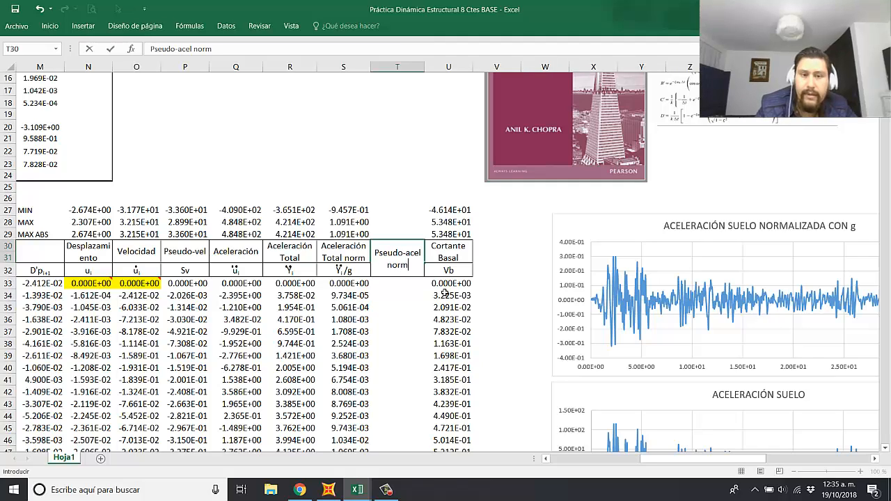
pyautogui.press('Return')
pyautogui.press('Up')
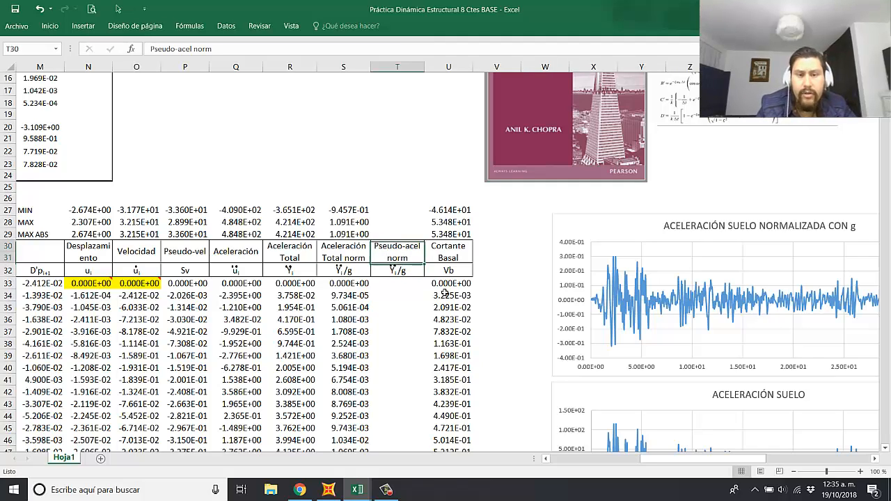
# Step: Shorten the column T title to "Pseudo-acel" and set its symbol in T32 to "Sa"
pyautogui.doubleClick(416, 253)
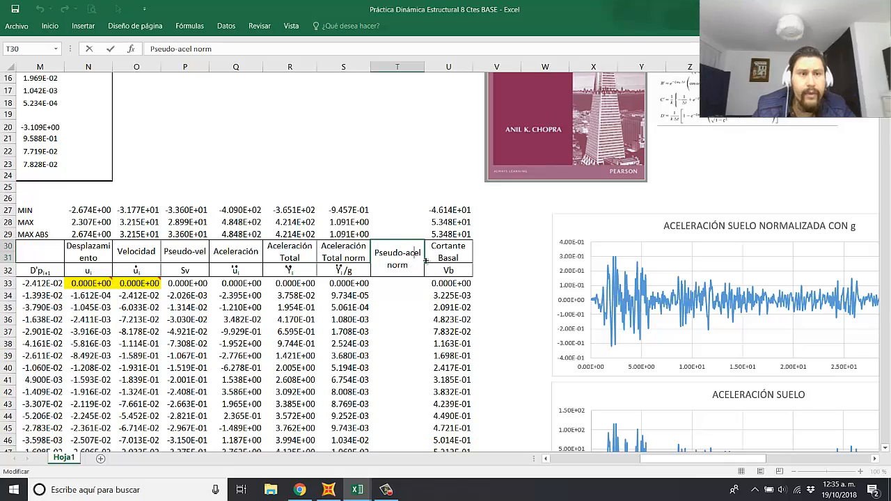
pyautogui.press('BackSpace')
pyautogui.press('BackSpace')
pyautogui.press('BackSpace')
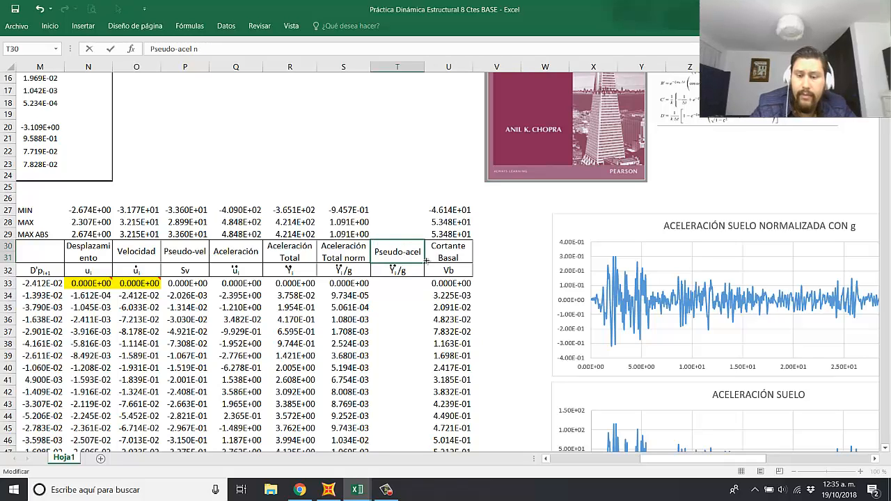
pyautogui.press('Return')
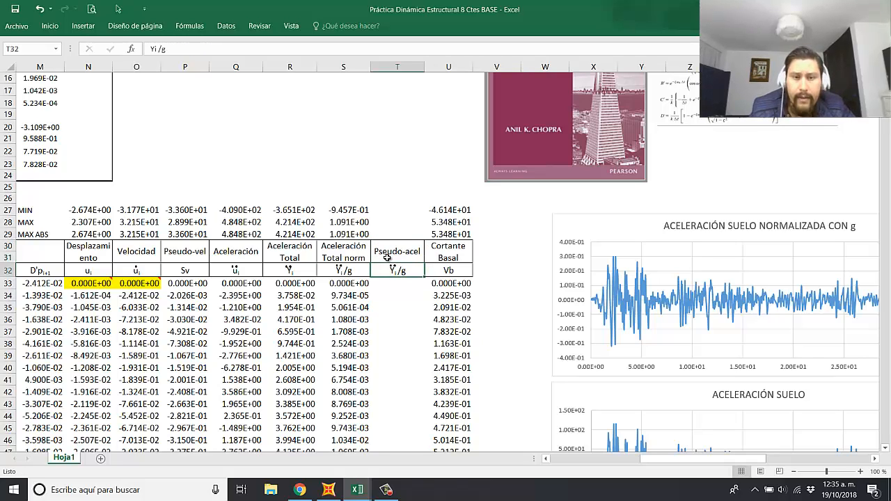
pyautogui.write('Sa')
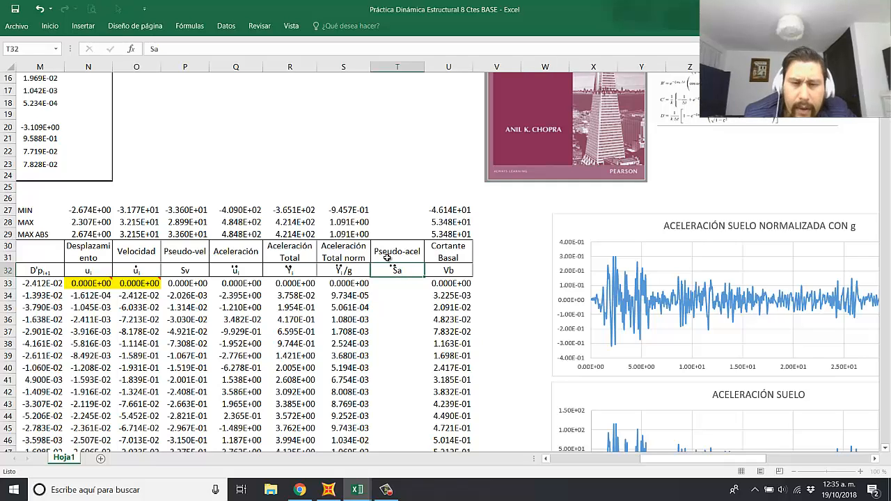
pyautogui.press('Return')
# Step: Delete the copied derivative dots above Sa and extend the MIN, MAX and MAX ABS formulas from column S to column T
pyautogui.click(118, 10)
pyautogui.moveTo(419, 244); pyautogui.dragTo(373, 277)
pyautogui.press('Delete')
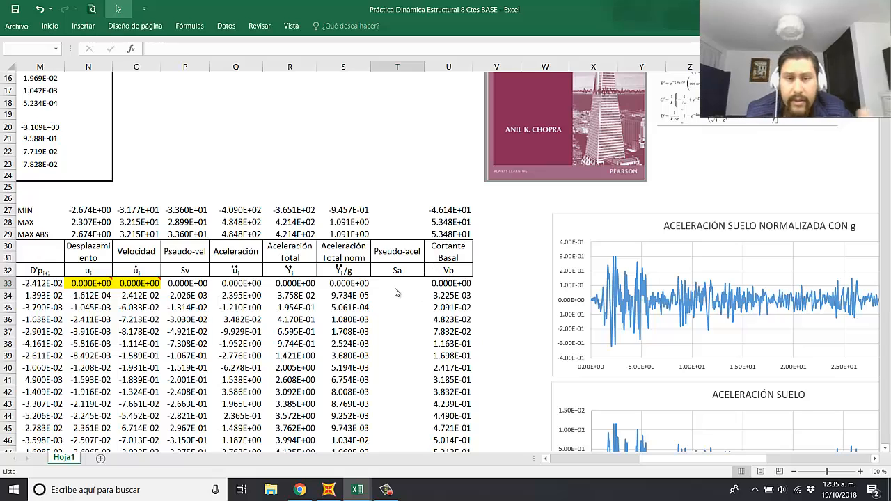
pyautogui.press('Escape')
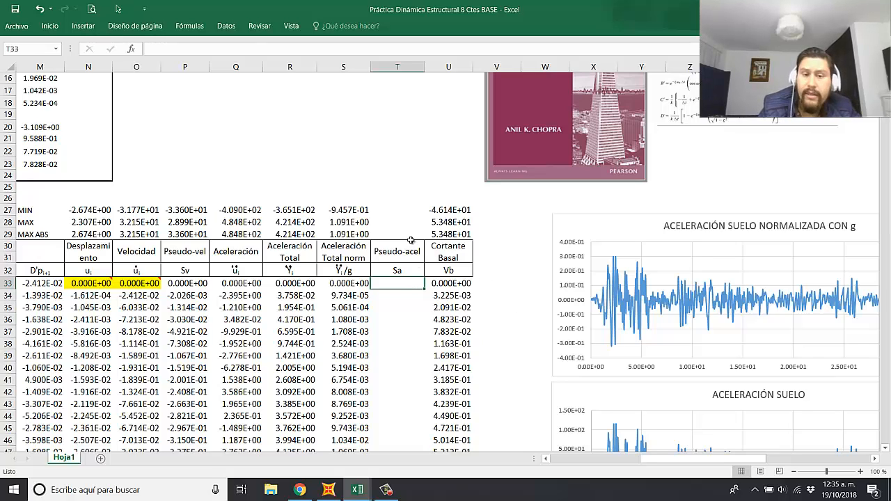
pyautogui.moveTo(357, 209); pyautogui.dragTo(418, 235)
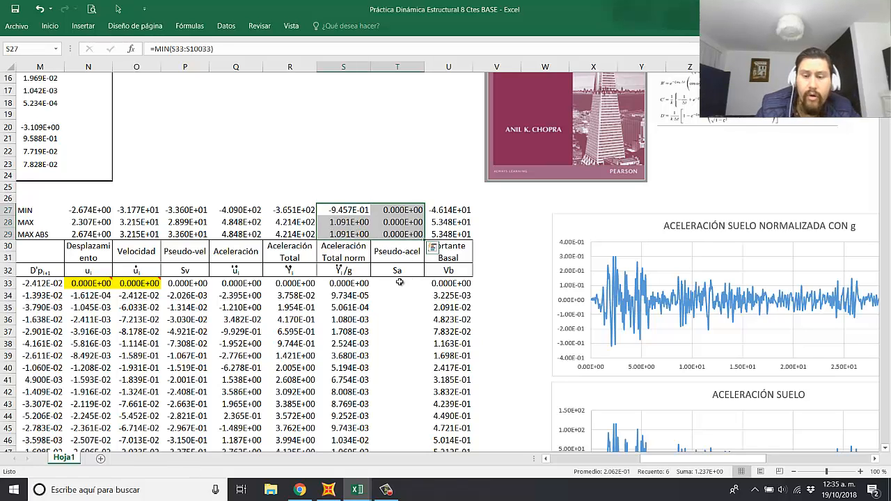
# Step: Enter the pseudo-acceleration formula =-N33*$I$15^2 in cell T33, using the displacement and the vibration frequency ω
pyautogui.click(398, 282)
pyautogui.write('=')
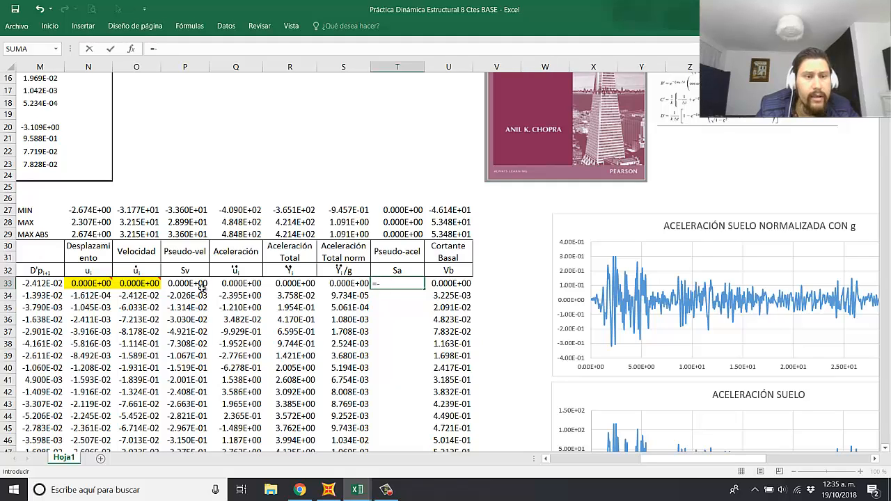
pyautogui.write('-')
pyautogui.click(89, 281)
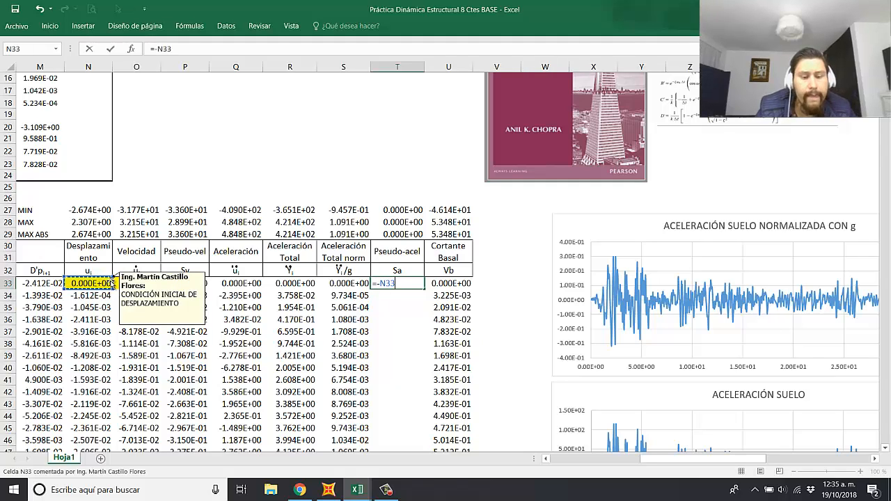
pyautogui.write('*')
pyautogui.hscroll(-3, 217, 293)
pyautogui.scroll(1, 218, 293)
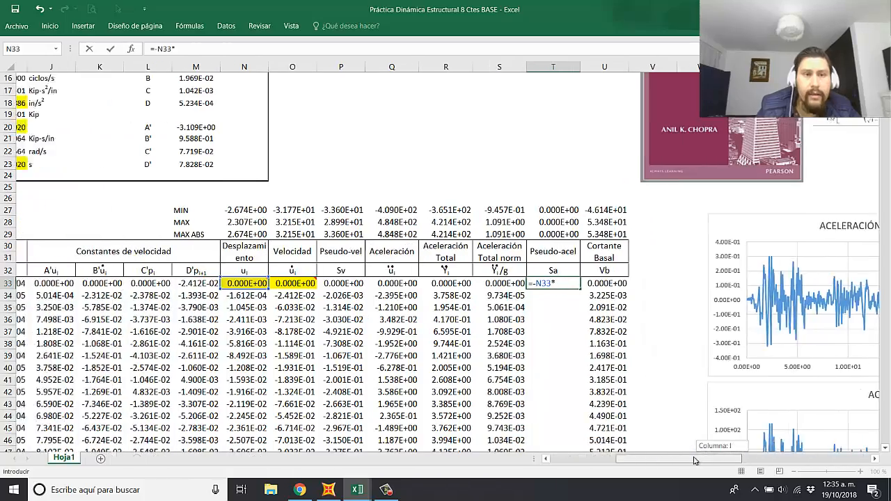
pyautogui.scroll(2, 217, 293)
pyautogui.hscroll(-2, 217, 215)
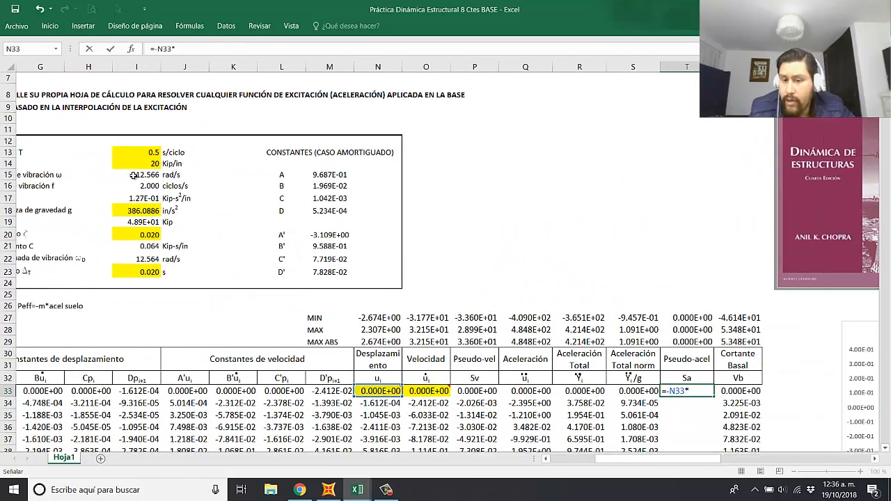
pyautogui.click(138, 175)
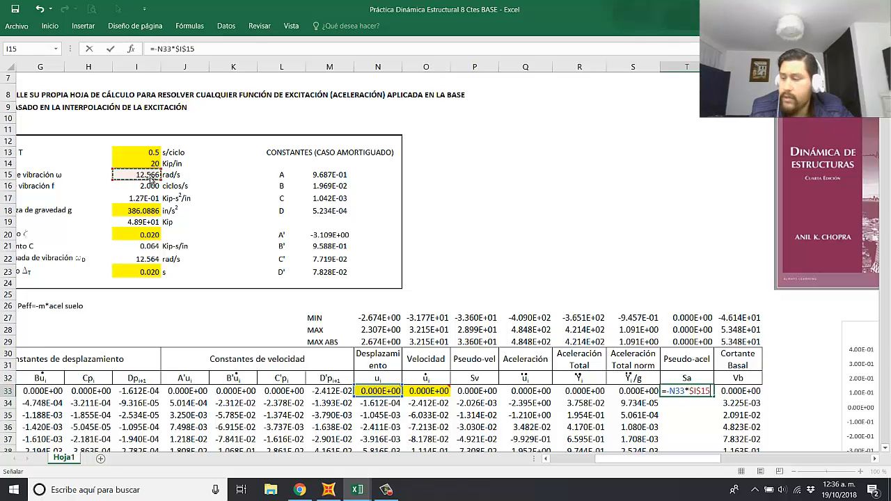
pyautogui.press('F4')
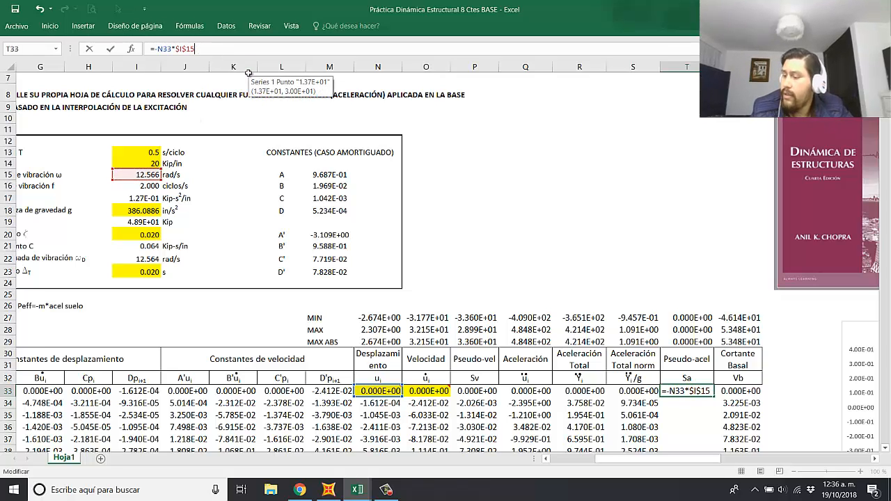
pyautogui.press('Return')
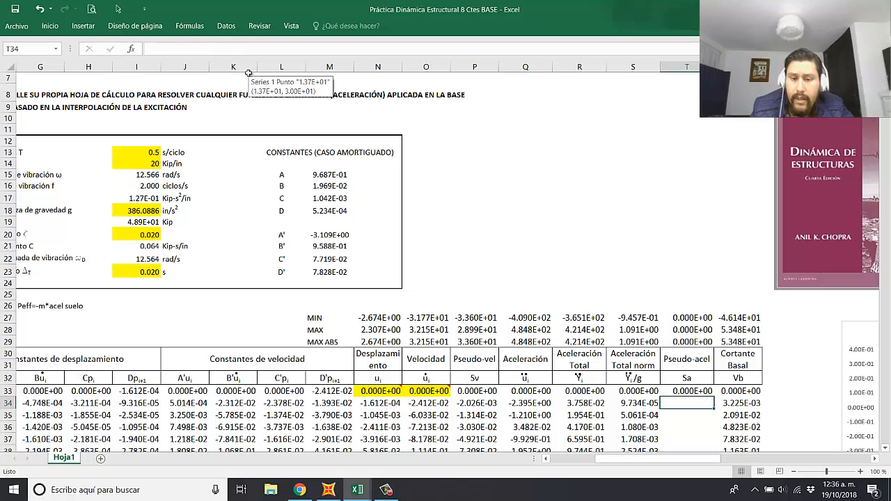
# Step: Fill the T33 pseudo-acceleration formula down the whole column and check the Cortante Basal formula in U34
pyautogui.moveTo(677, 460); pyautogui.dragTo(704, 461)
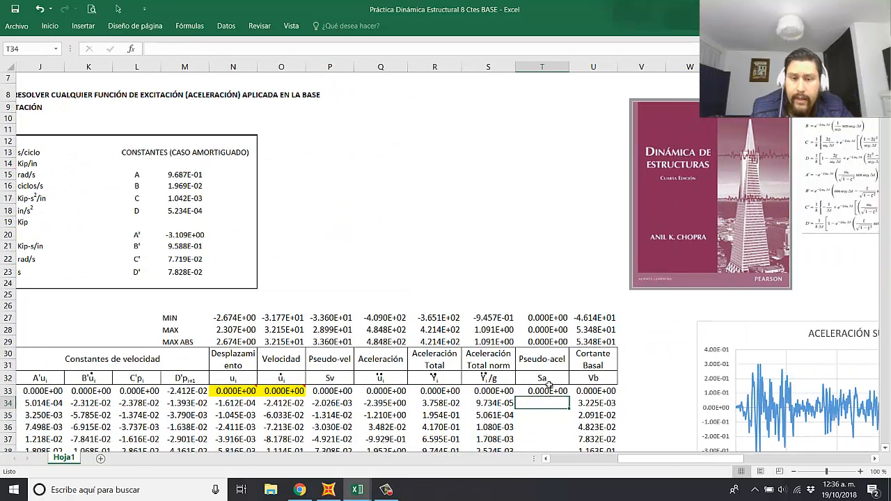
pyautogui.click(565, 392)
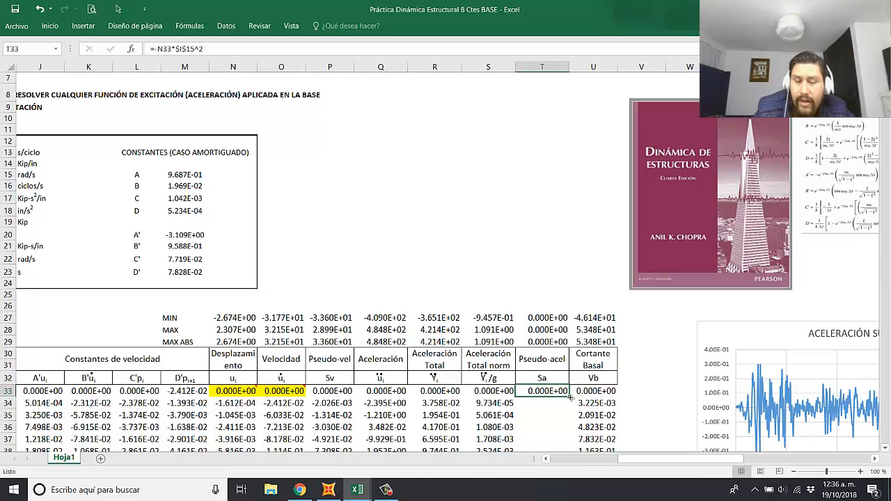
pyautogui.doubleClick(570, 396)
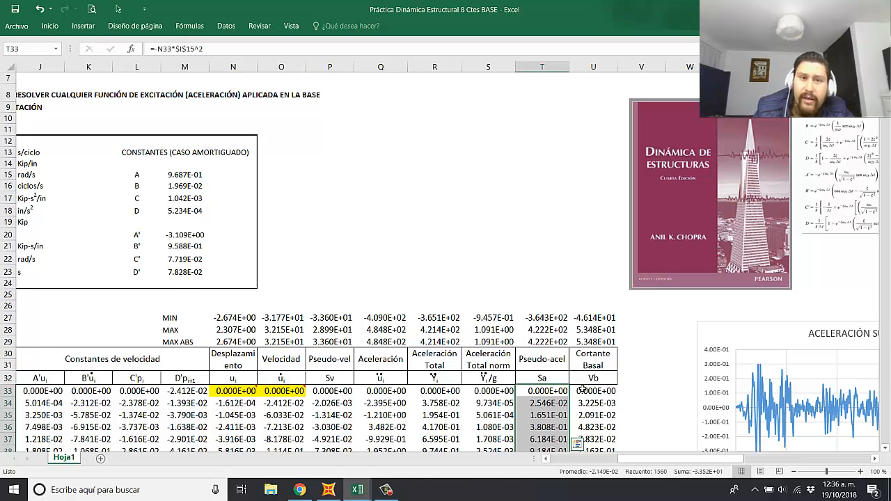
pyautogui.scroll(-1, 579, 390)
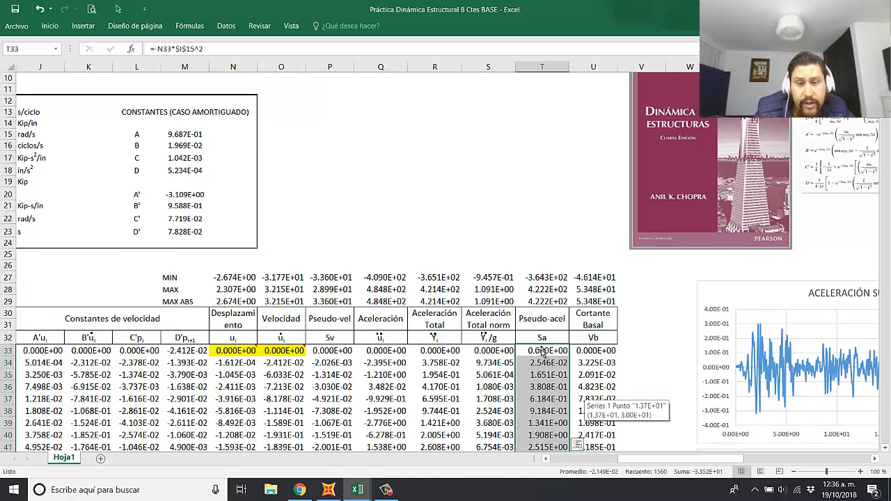
pyautogui.click(597, 362)
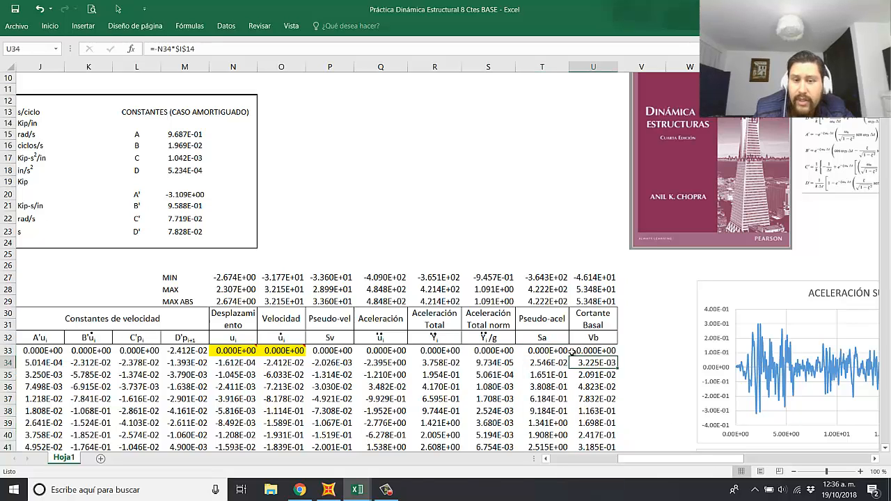
# Step: Check the pseudo-acceleration and total acceleration formulas in row 33, and set the damping fraction ζ in I20 to 0
pyautogui.click(551, 351)
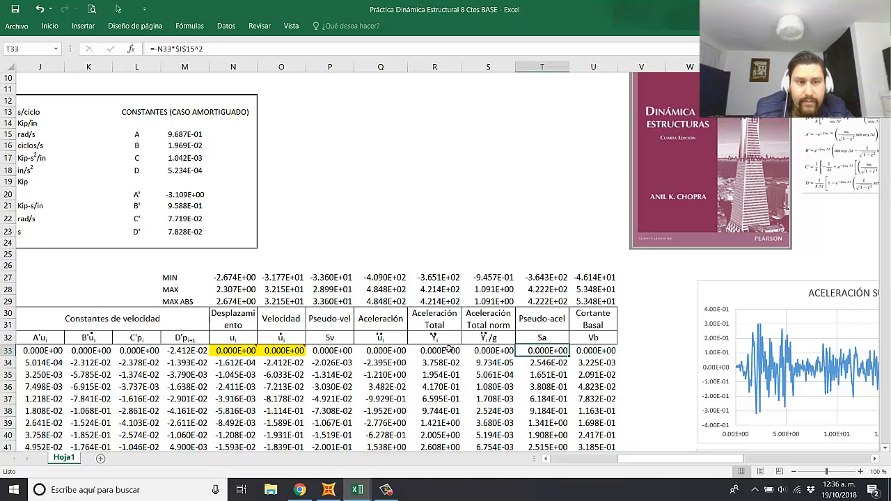
pyautogui.click(429, 350)
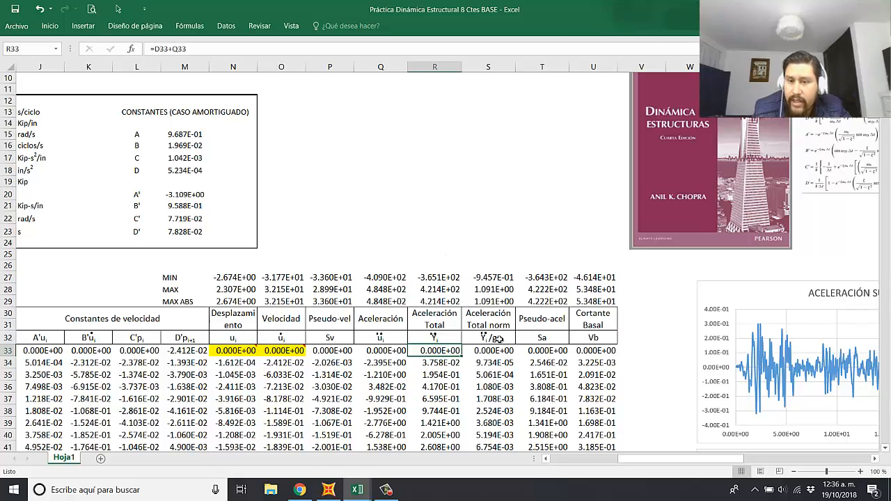
pyautogui.moveTo(673, 466); pyautogui.dragTo(627, 466)
pyautogui.doubleClick(282, 194)
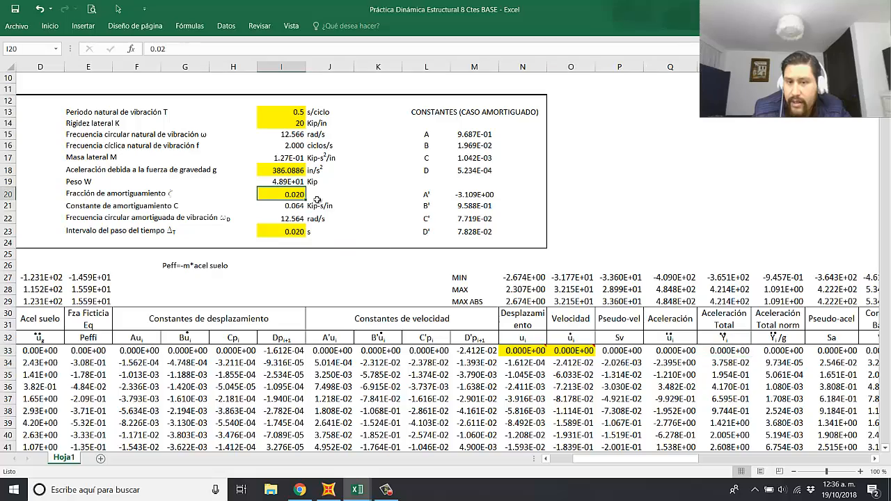
pyautogui.write('0')
pyautogui.click(641, 195)
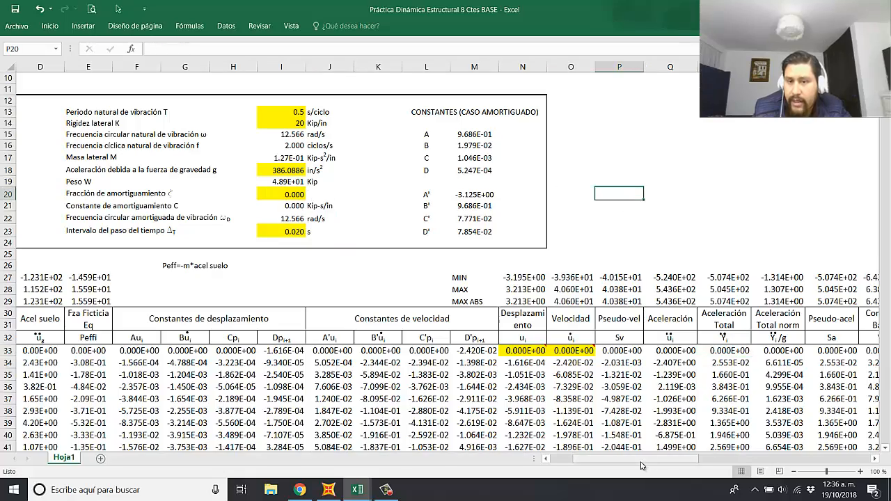
# Step: Compare the MIN, MAX and MAX ABS values of the pseudo-acceleration column T with those of the total acceleration column R
pyautogui.moveTo(645, 464); pyautogui.dragTo(675, 462)
pyautogui.moveTo(692, 277); pyautogui.dragTo(698, 300)
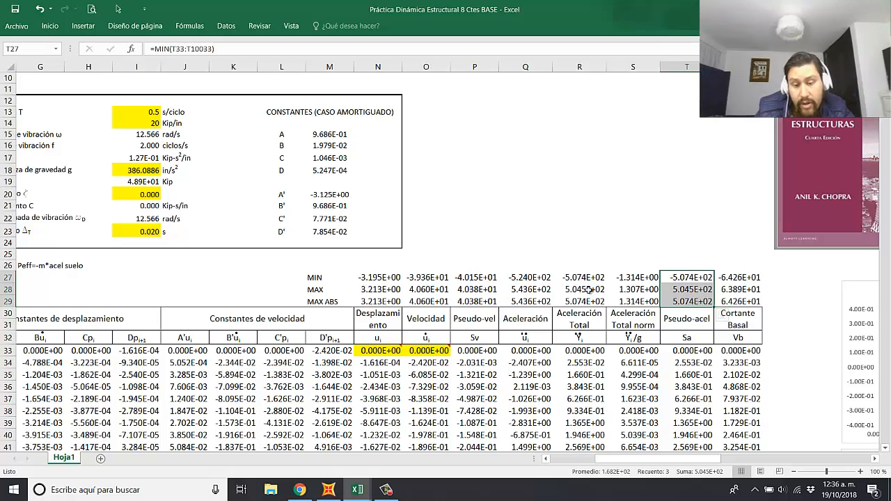
pyautogui.moveTo(585, 278); pyautogui.dragTo(588, 296)
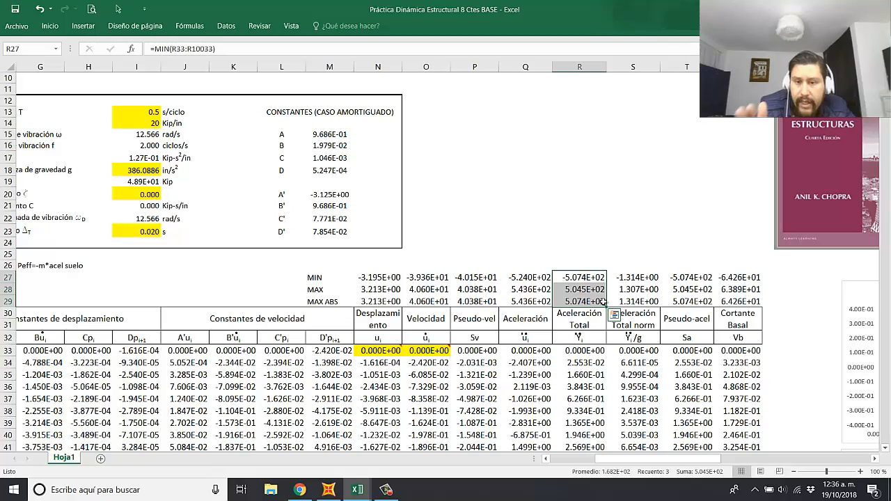
pyautogui.click(618, 242)
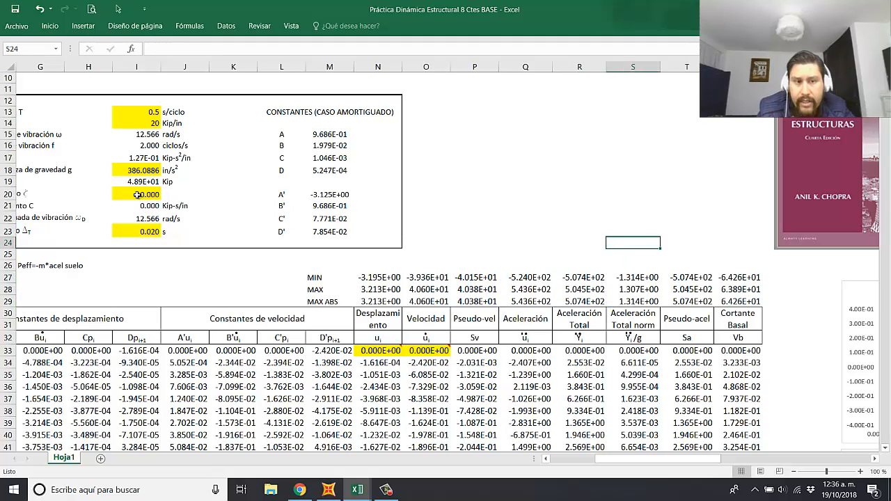
# Step: Restore the damping fraction ζ in I20 to 0.02
pyautogui.click(137, 195)
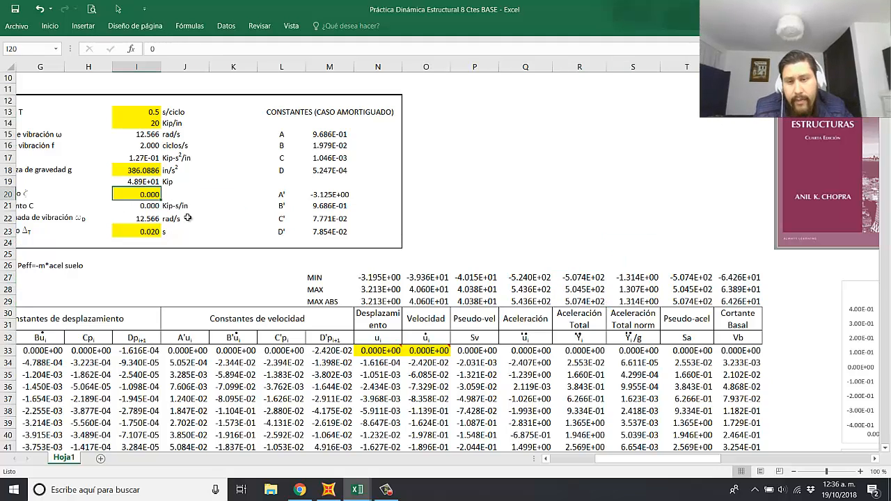
pyautogui.write('0.02')
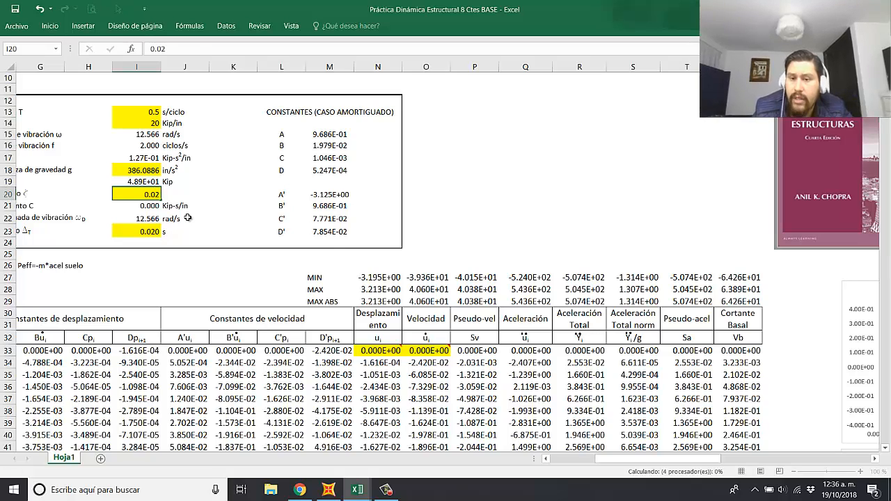
pyautogui.press('Return')
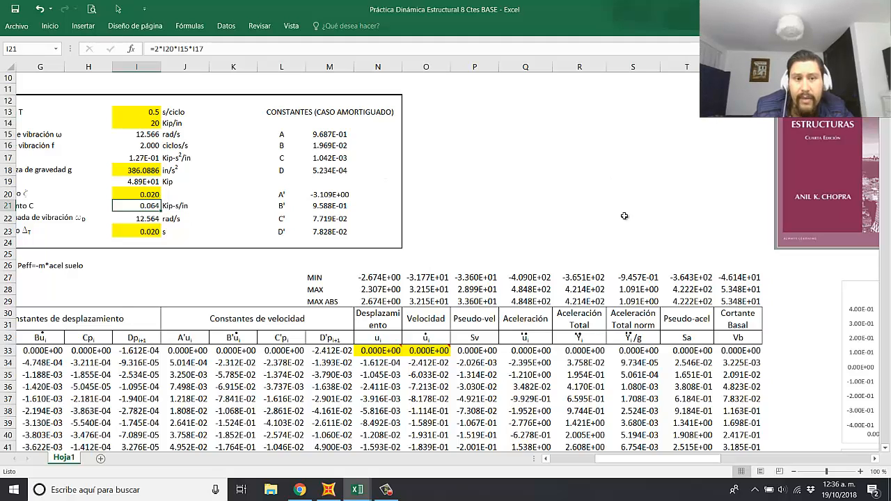
pyautogui.click(666, 251)
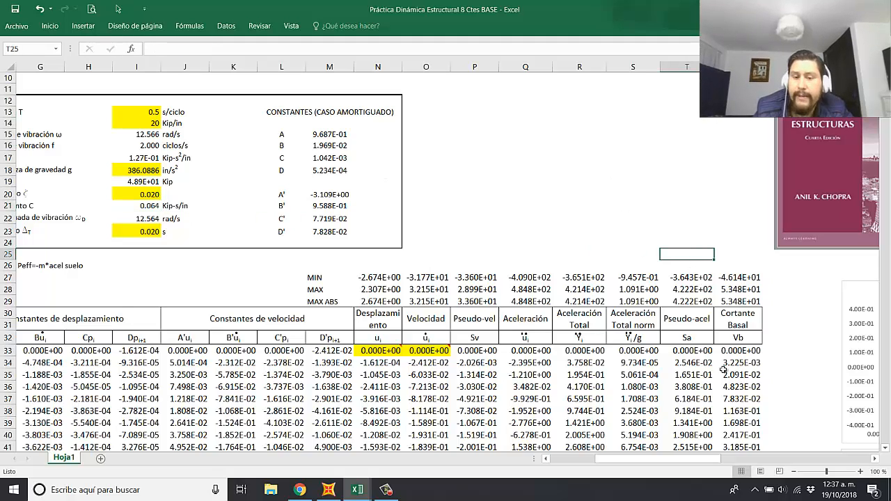
# Step: Recheck the T33 formula and move the base shear chart lower, leaving free space beneath the normalised total acceleration chart
pyautogui.moveTo(689, 459); pyautogui.dragTo(704, 459)
pyautogui.click(597, 350)
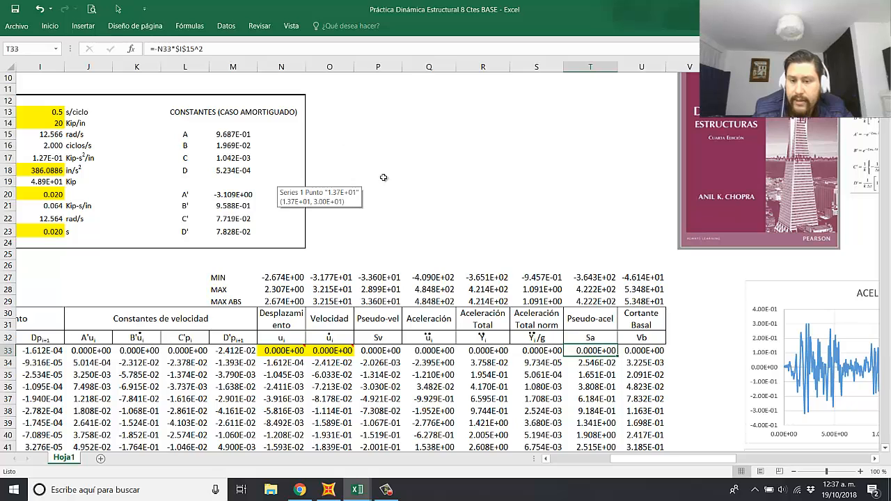
pyautogui.click(605, 258)
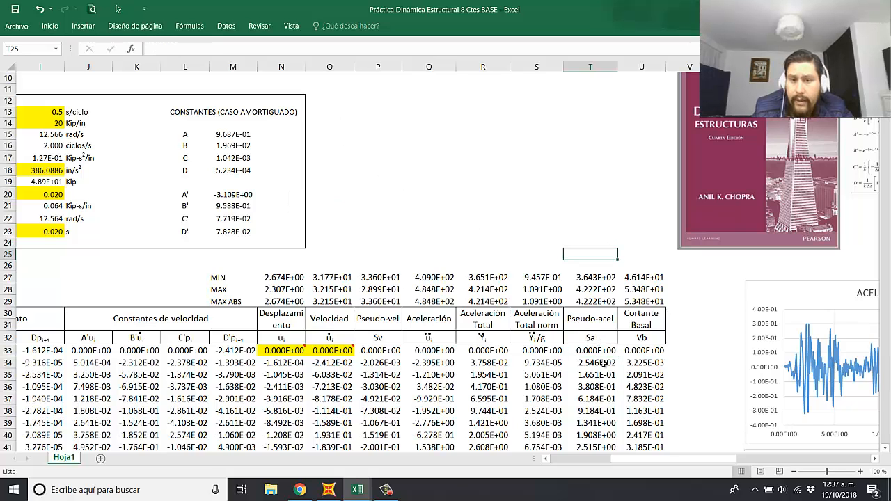
pyautogui.moveTo(676, 460); pyautogui.dragTo(686, 460)
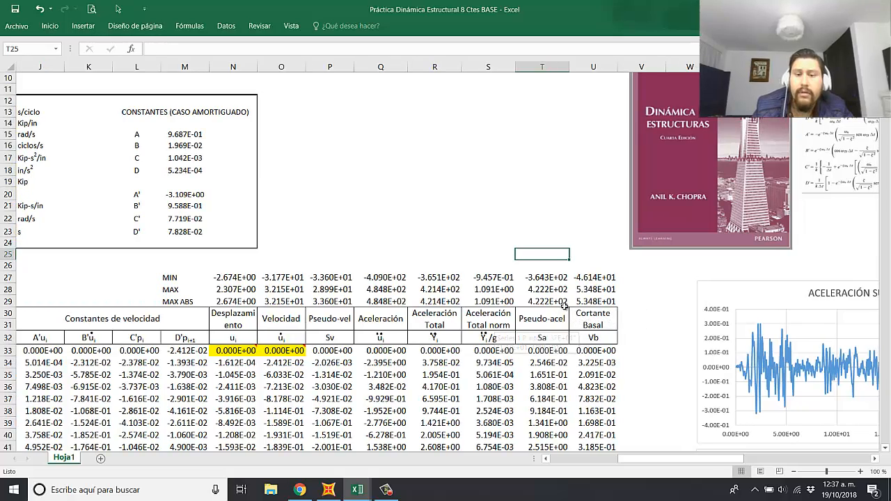
pyautogui.moveTo(680, 459); pyautogui.dragTo(687, 460)
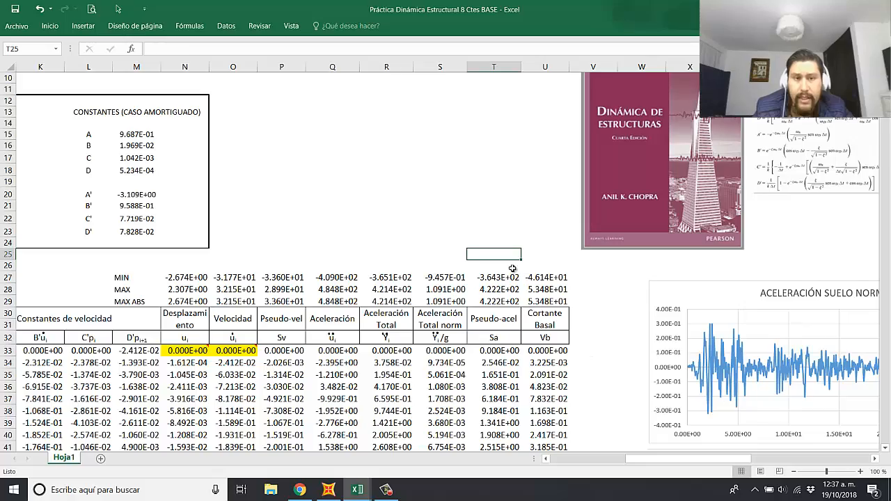
pyautogui.moveTo(708, 463); pyautogui.dragTo(762, 445)
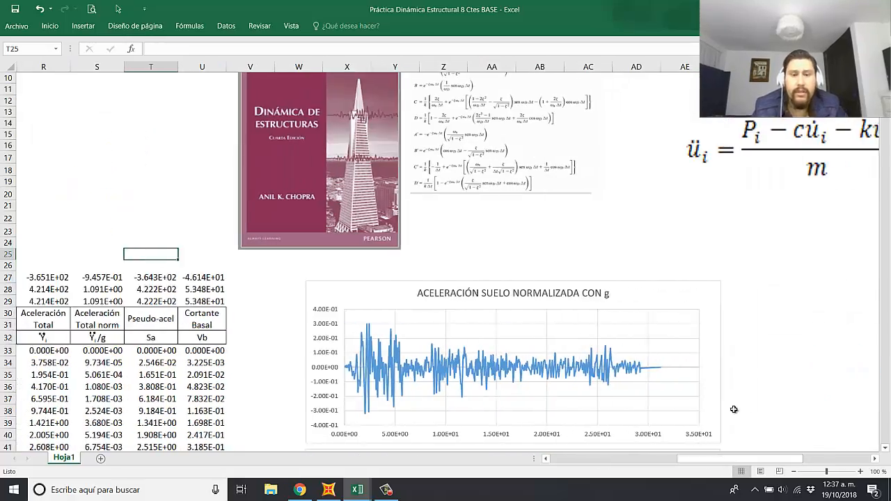
pyautogui.scroll(-20, 622, 352)
pyautogui.scroll(-16, 614, 353)
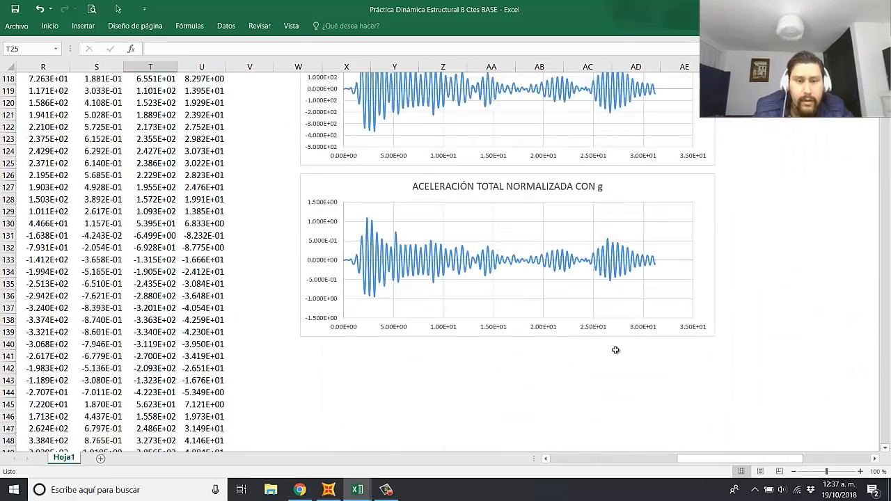
pyautogui.scroll(-4, 552, 296)
pyautogui.moveTo(600, 216); pyautogui.dragTo(601, 382)
pyautogui.scroll(5, 508, 202)
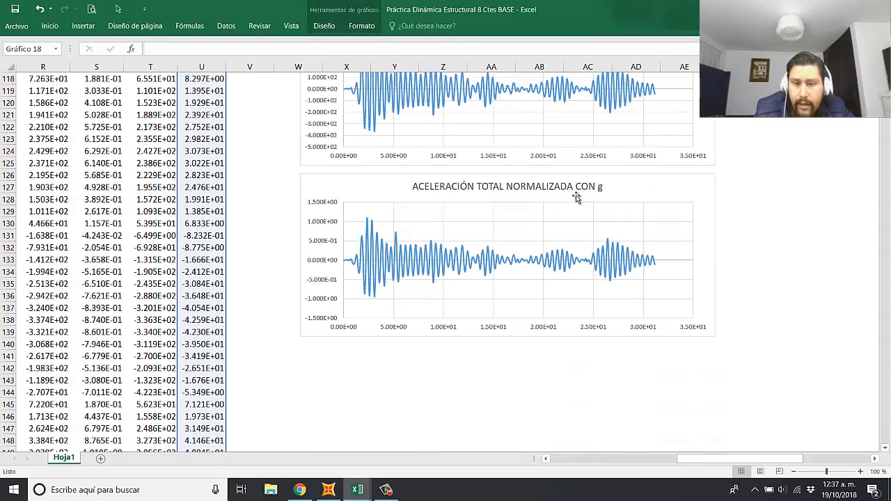
# Step: Duplicate the ACELERACIÓN TOTAL NORMALIZADA CON g chart and align the copy directly beneath the original
pyautogui.click(639, 185)
pyautogui.hotkey('ctrl', 'c')
pyautogui.click(303, 353)
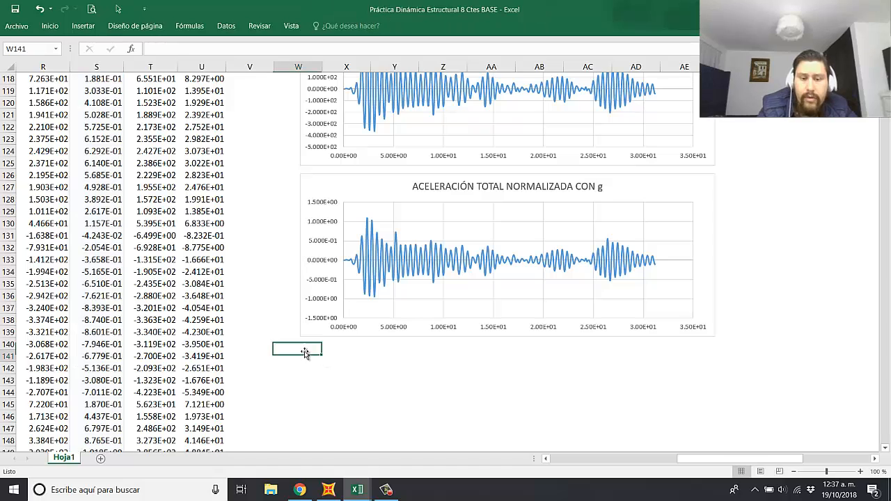
pyautogui.hotkey('ctrl', 'v')
pyautogui.moveTo(345, 359); pyautogui.dragTo(372, 356)
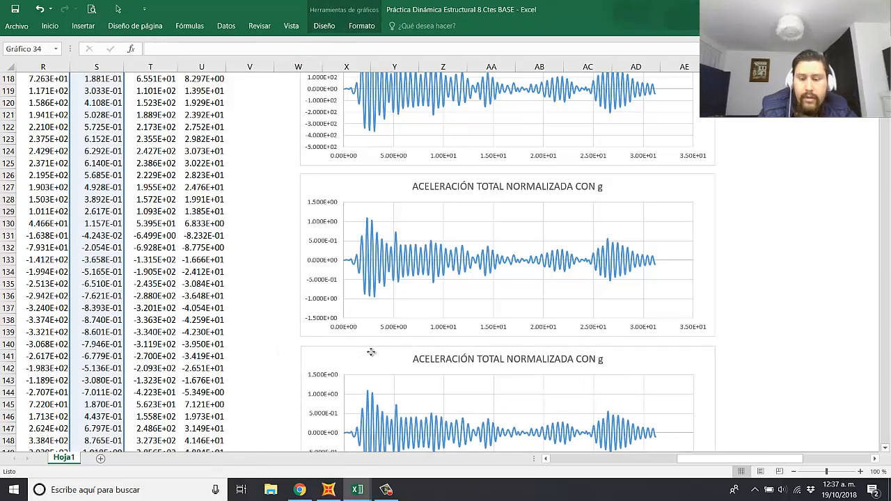
# Step: Change the copied chart's title to "PSEUDO-ACELERACIÓN"
pyautogui.click(549, 362)
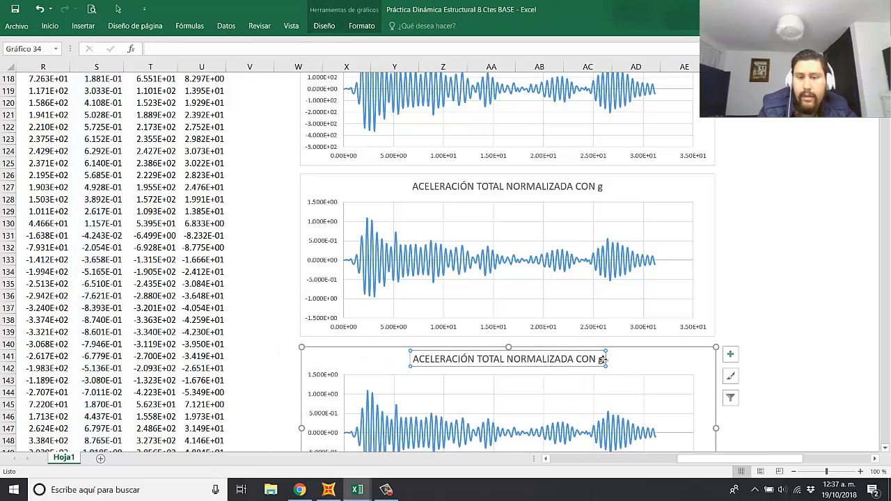
pyautogui.moveTo(603, 359); pyautogui.dragTo(447, 374)
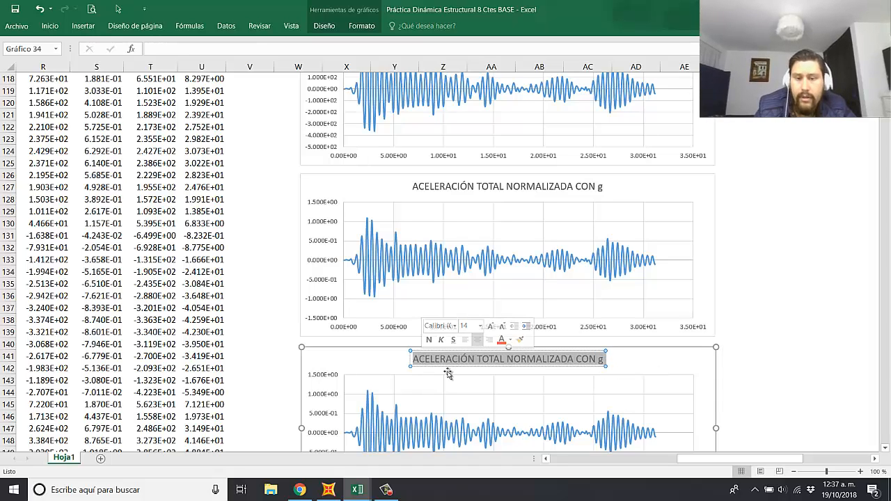
pyautogui.press('BackSpace')
pyautogui.write('P')
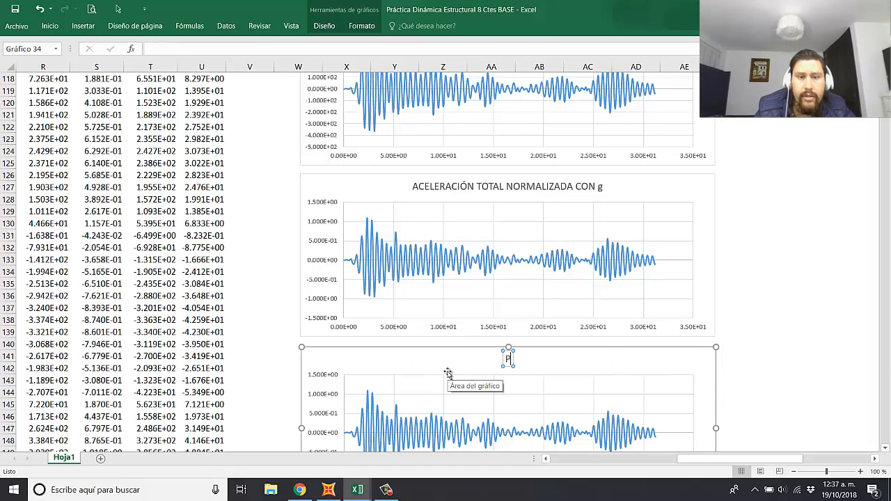
pyautogui.write('SEUDO-A')
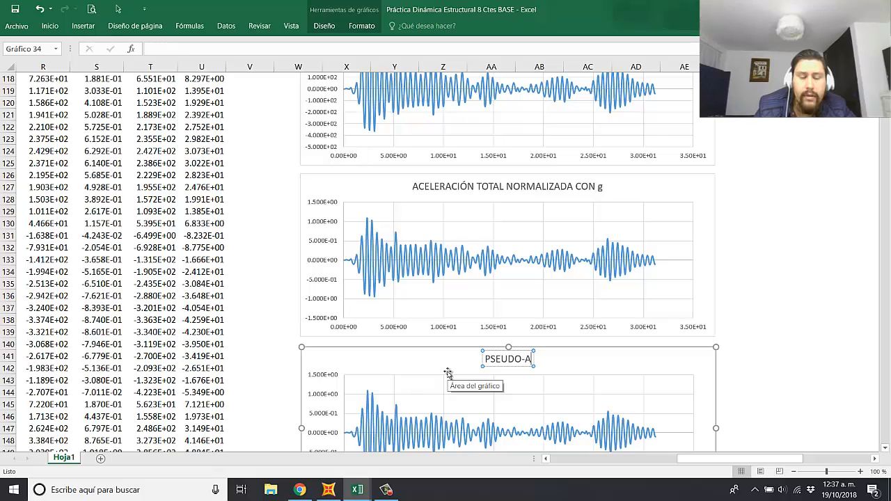
pyautogui.write('CELERACIÓN')
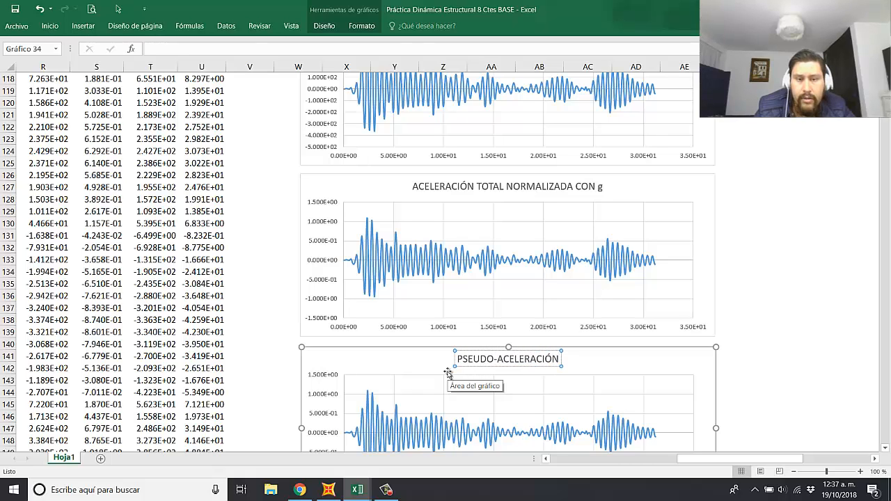
pyautogui.click(772, 317)
# Step: Shift the PSEUDO-ACELERACIÓN chart's series values from column S to the Sa data in column T
pyautogui.click(565, 429)
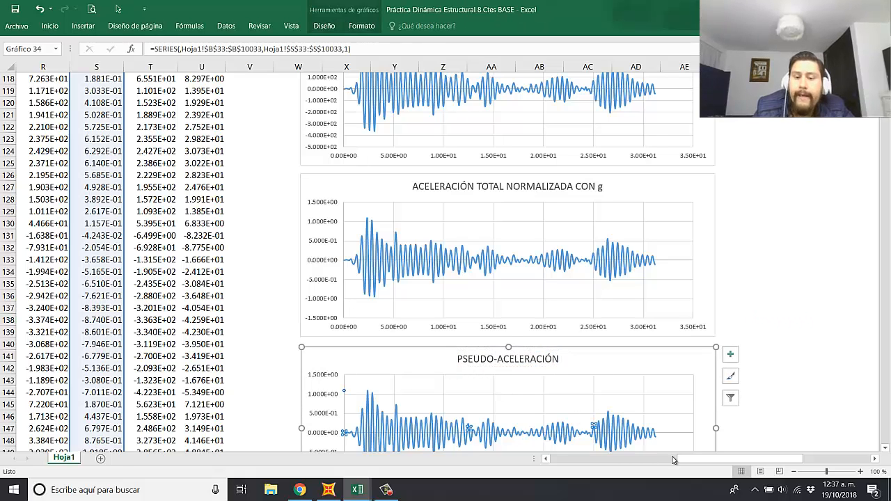
pyautogui.moveTo(710, 459); pyautogui.dragTo(675, 459)
pyautogui.scroll(20, 470, 309)
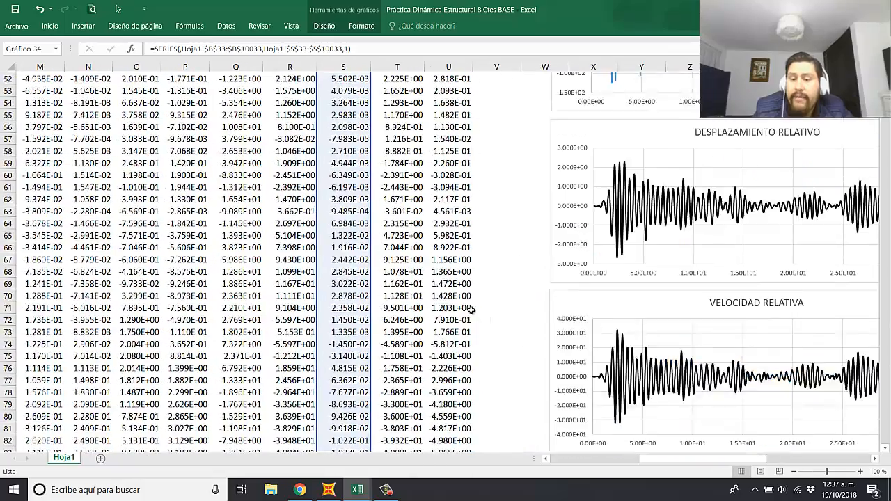
pyautogui.scroll(12, 471, 308)
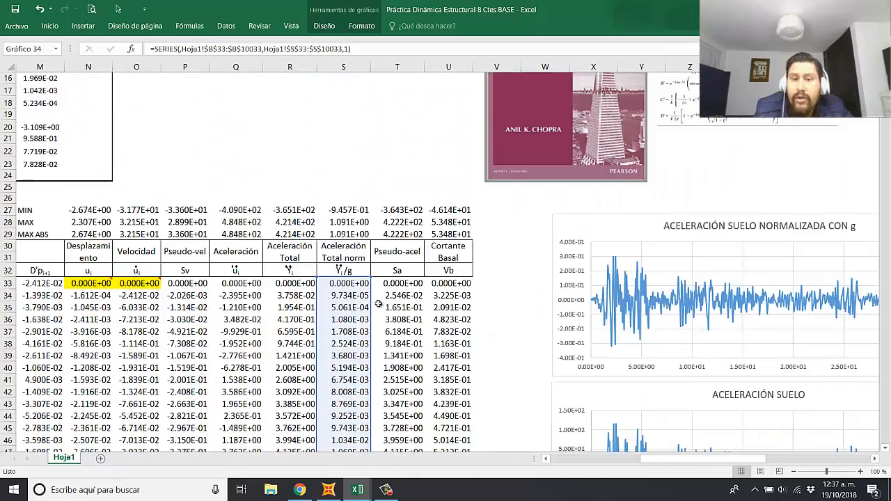
pyautogui.click(448, 307)
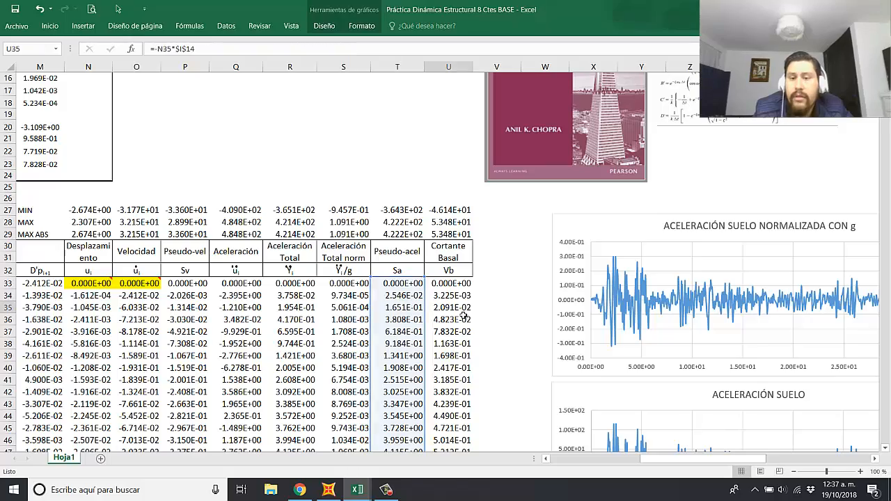
# Step: Move the PSEUDO-ACELERACIÓN chart beside the ACELERACIÓN TOTAL chart so the two curves can be compared
pyautogui.scroll(-6, 550, 361)
pyautogui.scroll(-20, 550, 361)
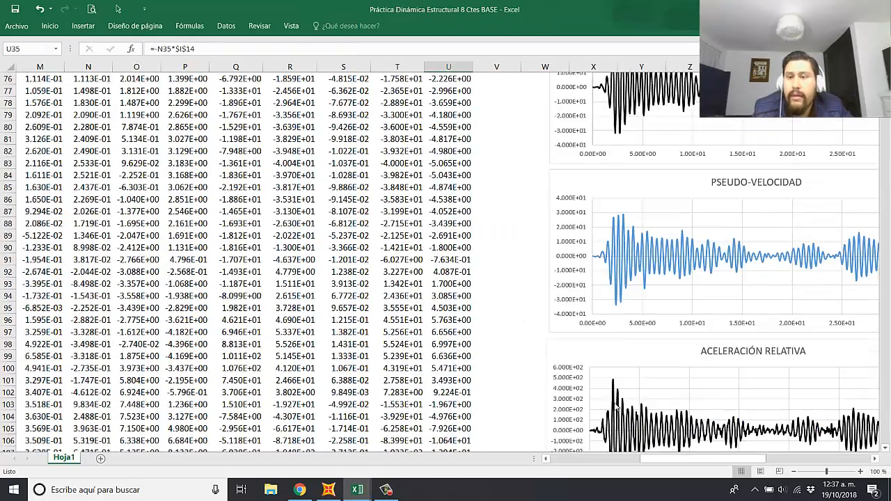
pyautogui.scroll(-3, 674, 444)
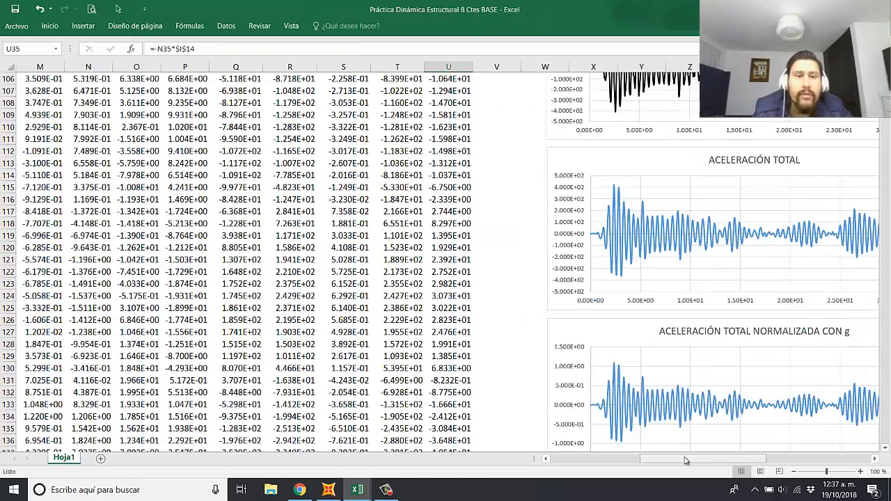
pyautogui.moveTo(686, 459); pyautogui.dragTo(714, 460)
pyautogui.scroll(-6, 664, 250)
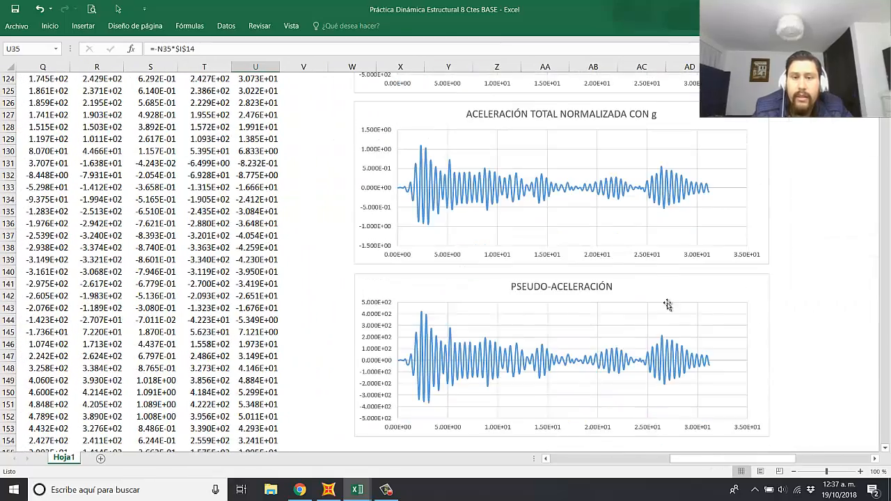
pyautogui.click(643, 283)
pyautogui.moveTo(643, 282); pyautogui.dragTo(713, 276)
pyautogui.scroll(4, 717, 299)
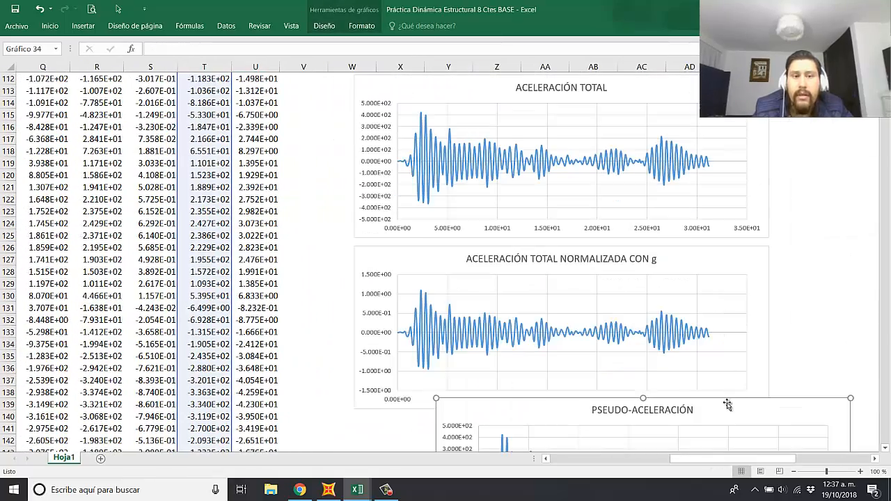
pyautogui.moveTo(728, 404); pyautogui.dragTo(533, 84)
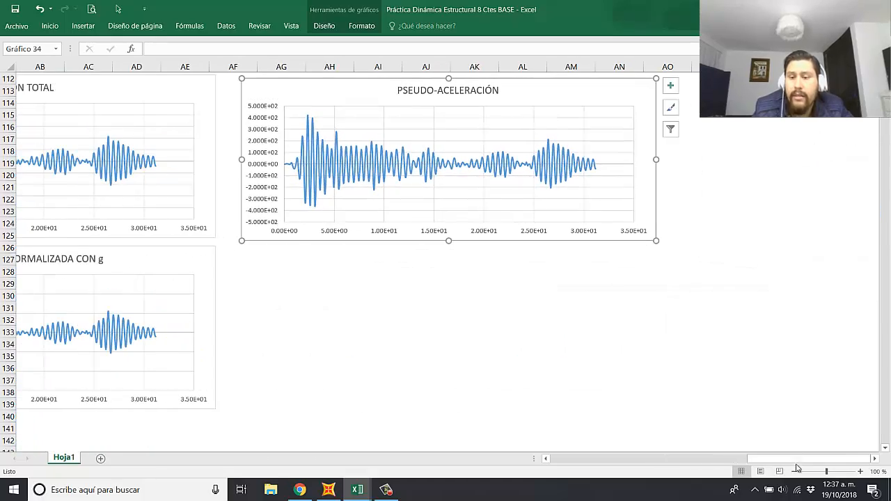
pyautogui.moveTo(783, 461); pyautogui.dragTo(740, 462)
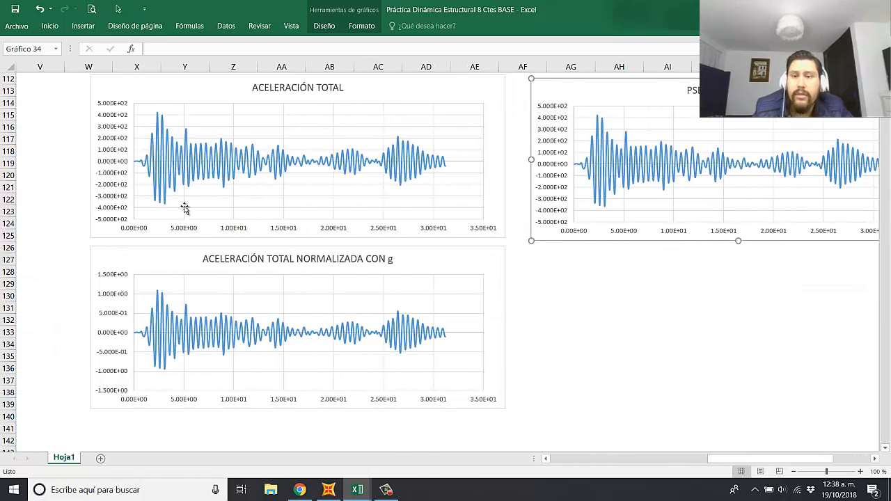
# Step: Move the PSEUDO-ACELERACIÓN chart directly beneath the ACELERACIÓN TOTAL NORMALIZADA CON g chart and align it with that chart's edges
pyautogui.scroll(1, 510, 275)
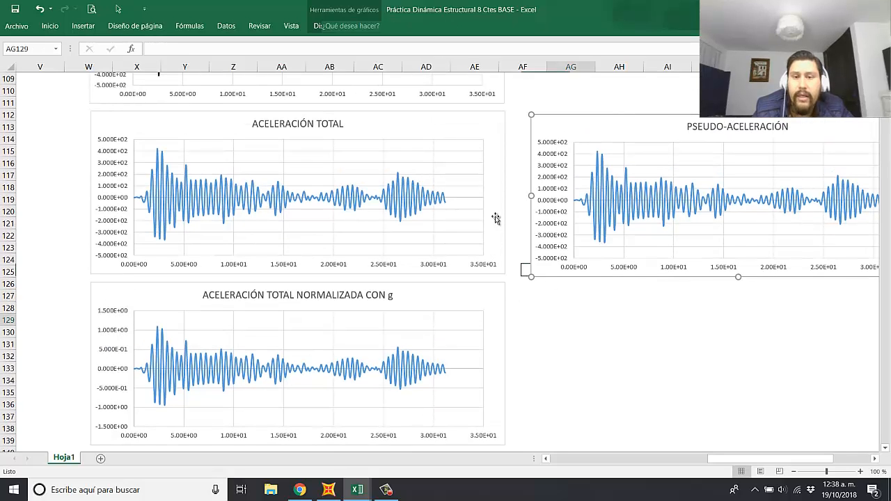
pyautogui.press('Escape')
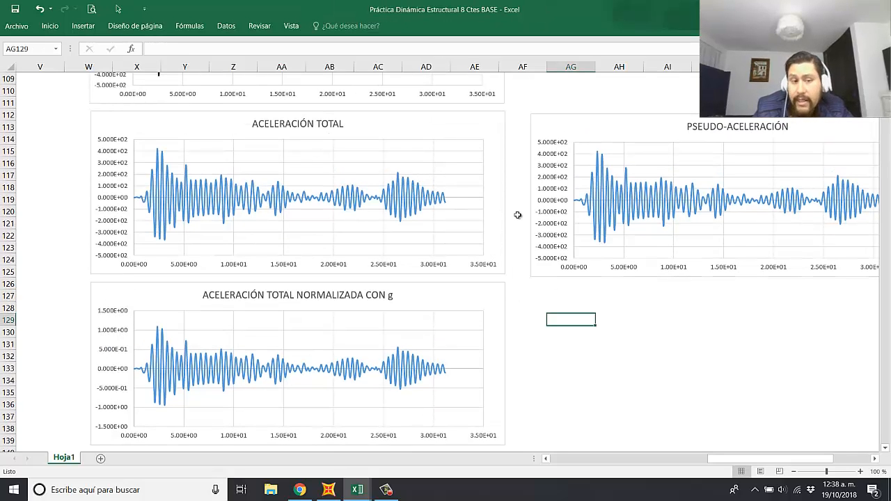
pyautogui.click(875, 459)
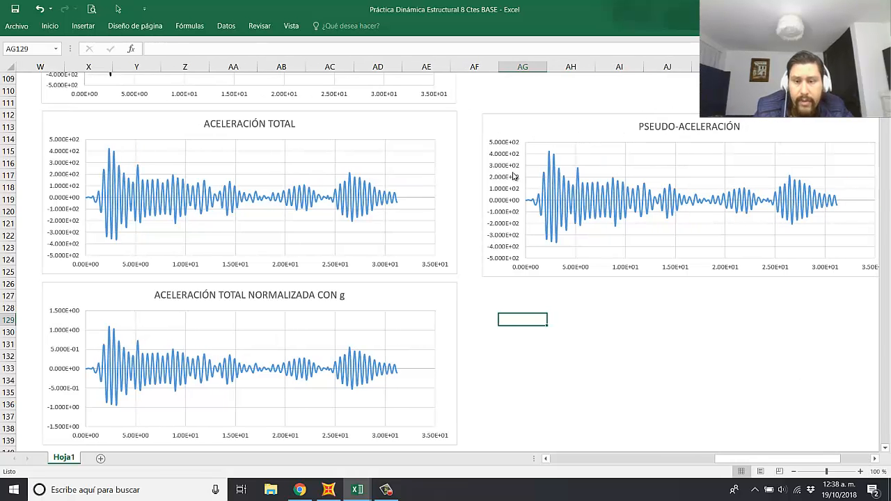
pyautogui.moveTo(573, 160); pyautogui.dragTo(595, 368)
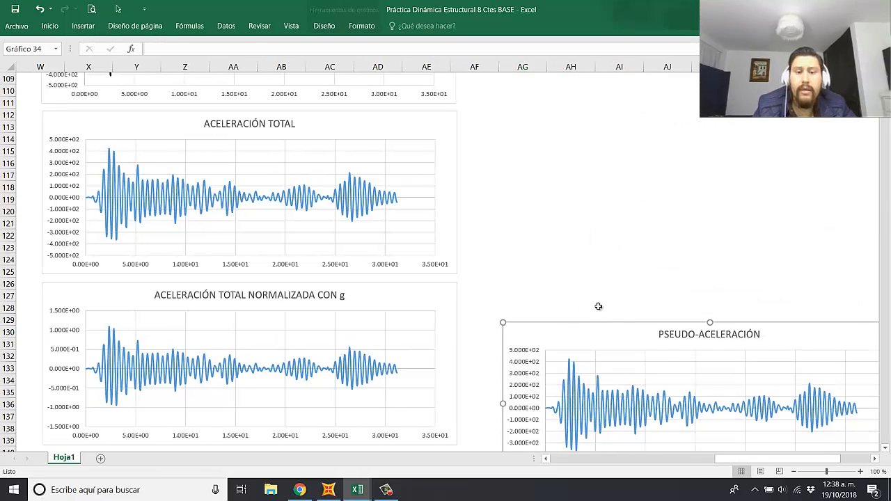
pyautogui.scroll(-4, 550, 183)
pyautogui.moveTo(547, 185); pyautogui.dragTo(112, 321)
pyautogui.click(604, 318)
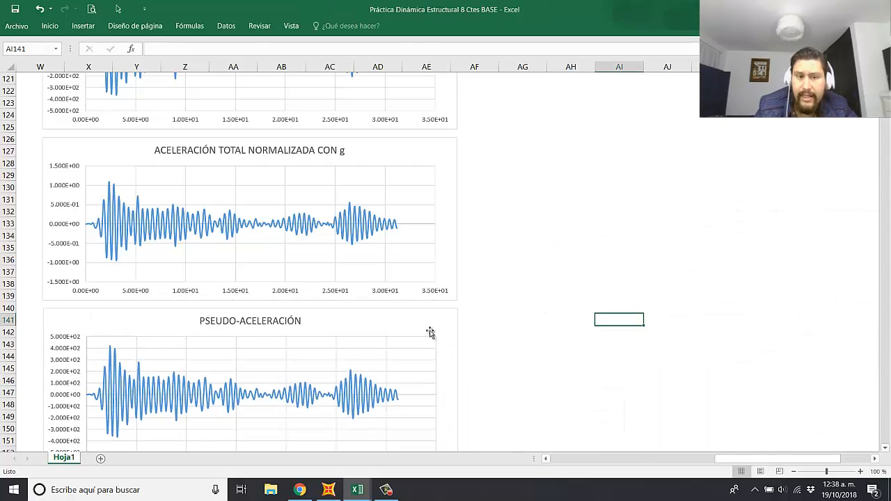
pyautogui.moveTo(433, 322); pyautogui.dragTo(431, 322)
# Step: Insert an empty column U between the Pseudo-acel and Cortante Basal columns
pyautogui.moveTo(752, 459); pyautogui.dragTo(723, 459)
pyautogui.scroll(-4, 515, 323)
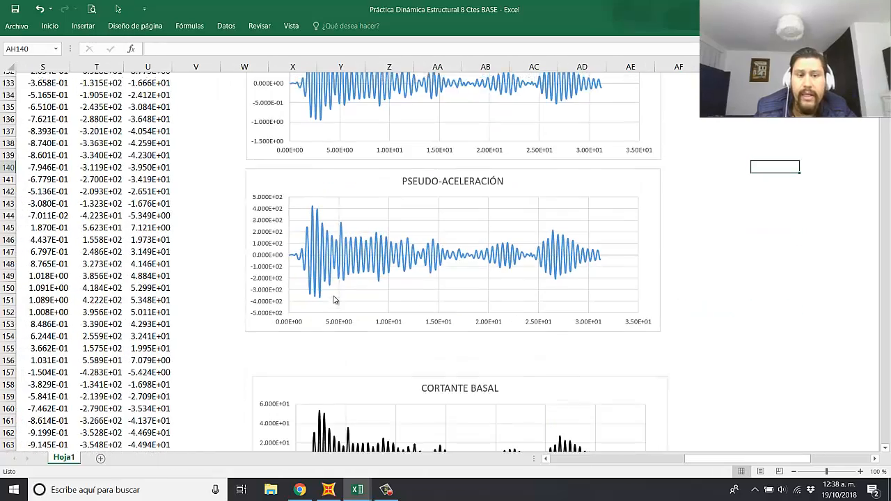
pyautogui.scroll(20, 221, 278)
pyautogui.scroll(5, 221, 299)
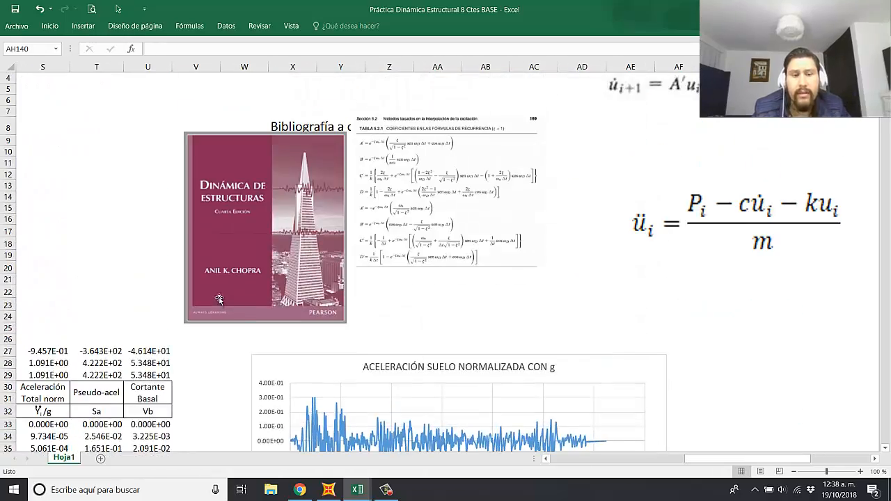
pyautogui.moveTo(780, 462); pyautogui.dragTo(758, 465)
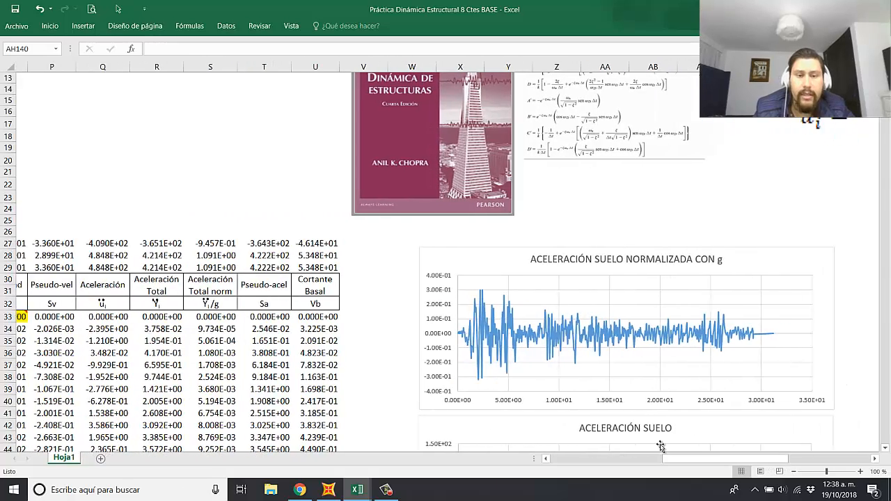
pyautogui.rightClick(306, 67)
pyautogui.click(346, 147)
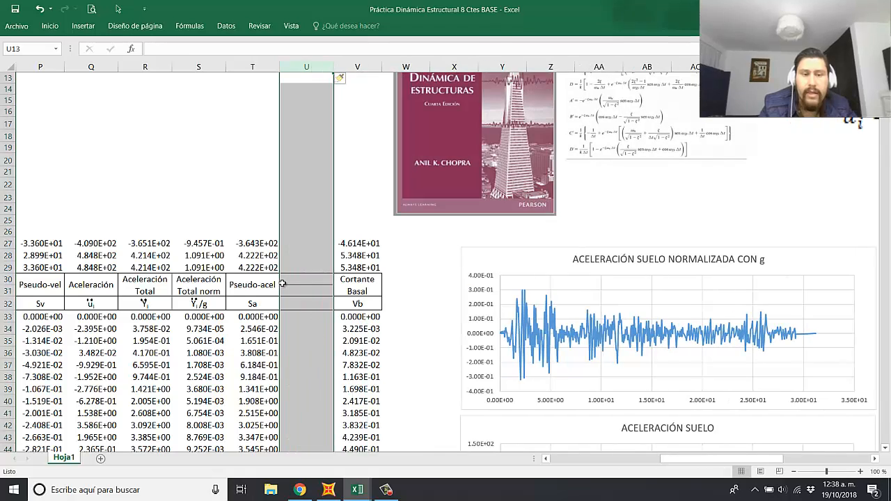
# Step: Copy the Pseudo-acel and Sa header cells from column T into the new column U
pyautogui.moveTo(254, 284); pyautogui.dragTo(254, 304)
pyautogui.hotkey('ctrl', 'c')
pyautogui.click(318, 285)
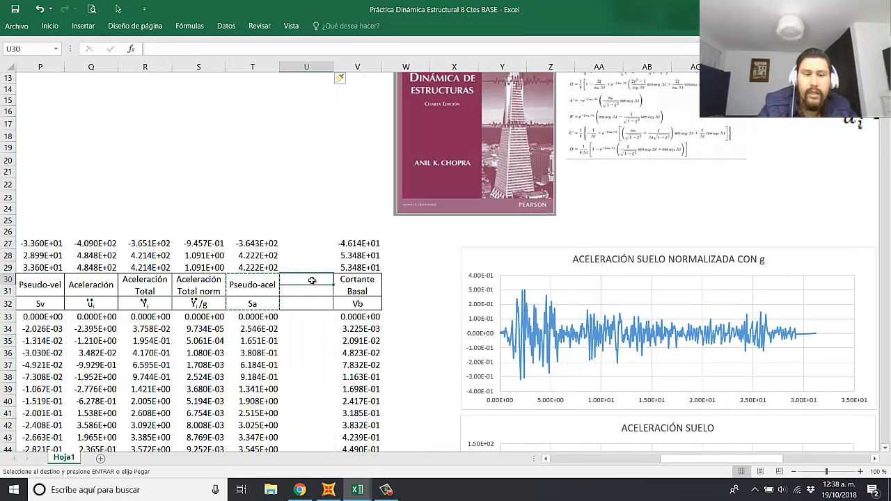
pyautogui.hotkey('ctrl', 'v')
# Step: Change column U's heading to "Pseudo-acel norm" and its symbol to "Sa/g"
pyautogui.doubleClick(332, 285)
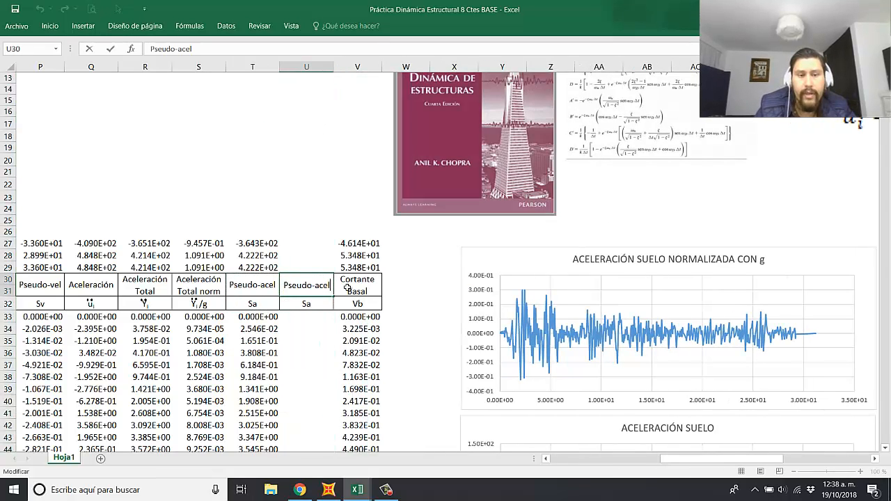
pyautogui.write('NORM')
pyautogui.press('BackSpace')
pyautogui.press('BackSpace')
pyautogui.press('BackSpace')
pyautogui.press('BackSpace')
pyautogui.press('BackSpace')
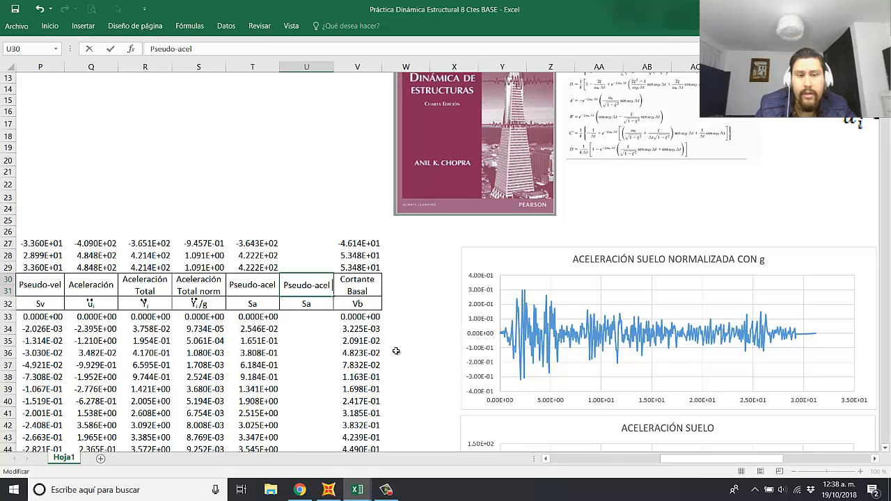
pyautogui.write('norm')
pyautogui.press('Return')
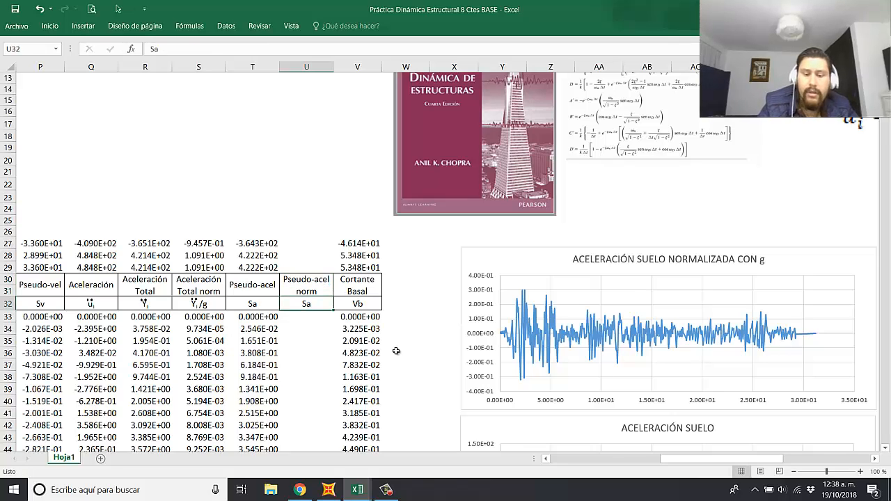
pyautogui.write('Sa/g')
pyautogui.press('Return')
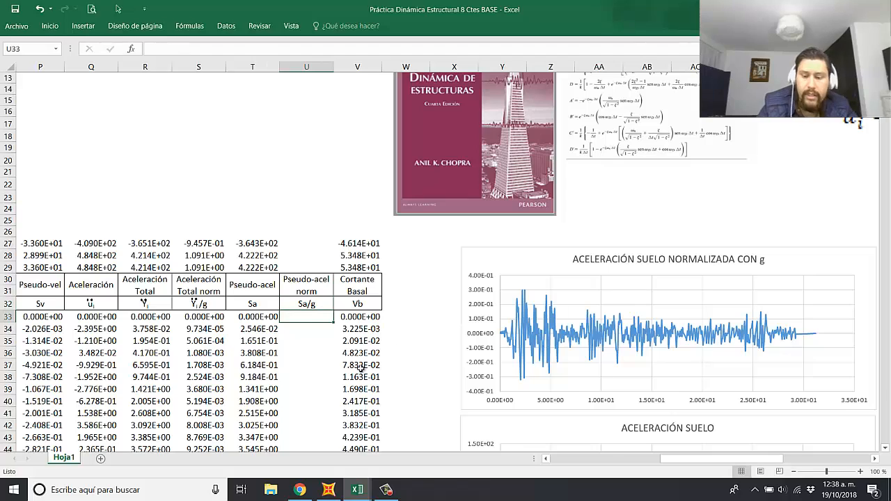
# Step: Extend the MIN, MAX and MAX ABS formulas from T27:T29 into column U
pyautogui.click(265, 244)
pyautogui.moveTo(264, 245)
pyautogui.mouseDown()
pyautogui.moveTo(276, 270)
pyautogui.moveTo(317, 270)
pyautogui.mouseUp()
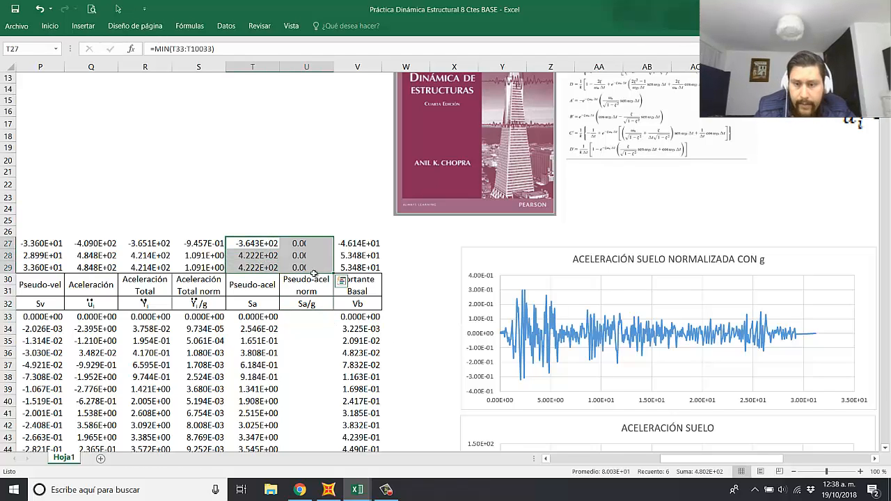
# Step: Enter =T33/$I$18 in U33 to normalize the pseudo-acceleration by gravity, and fill the formula down the Sa/g column
pyautogui.click(309, 317)
pyautogui.write('=')
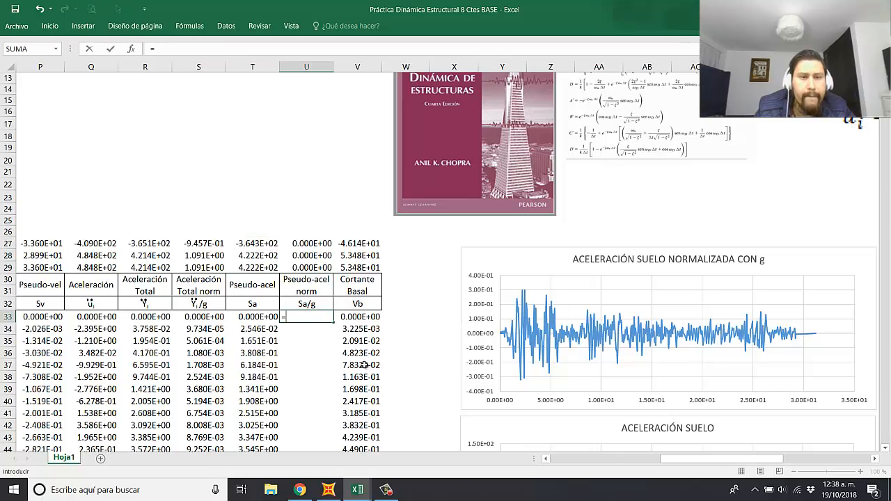
pyautogui.click(276, 321)
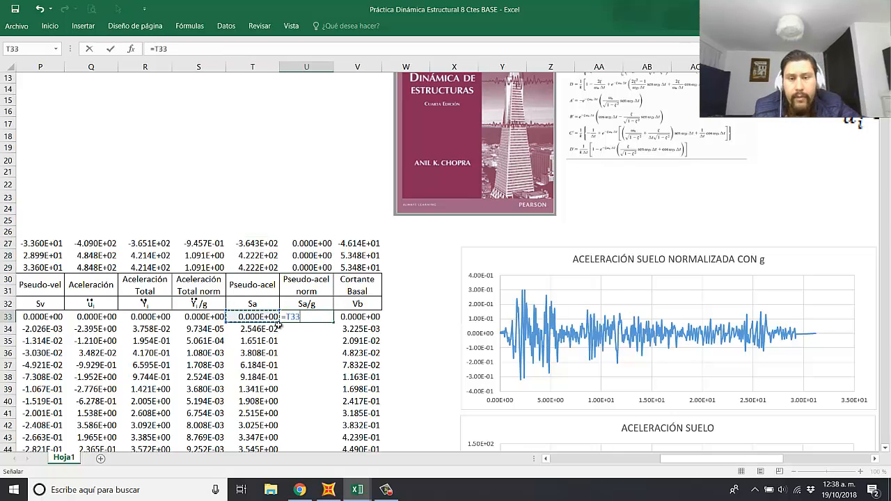
pyautogui.write('/')
pyautogui.moveTo(721, 461); pyautogui.dragTo(653, 459)
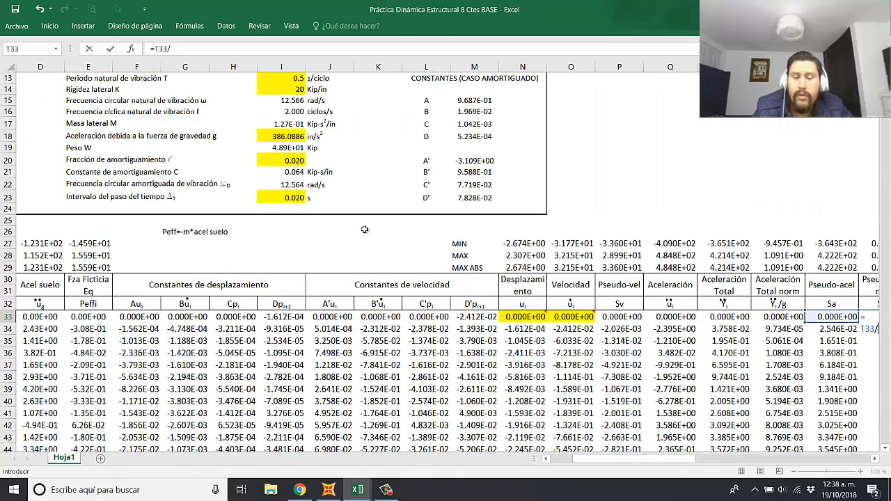
pyautogui.scroll(2, 197, 202)
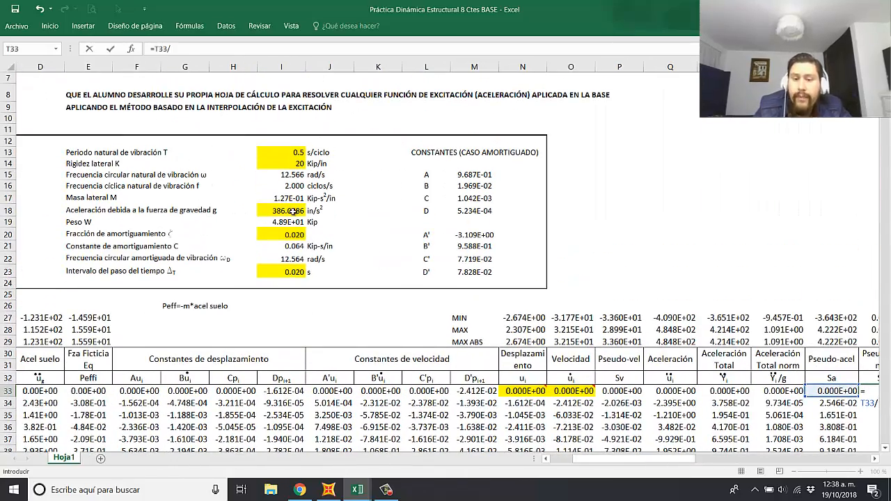
pyautogui.click(294, 211)
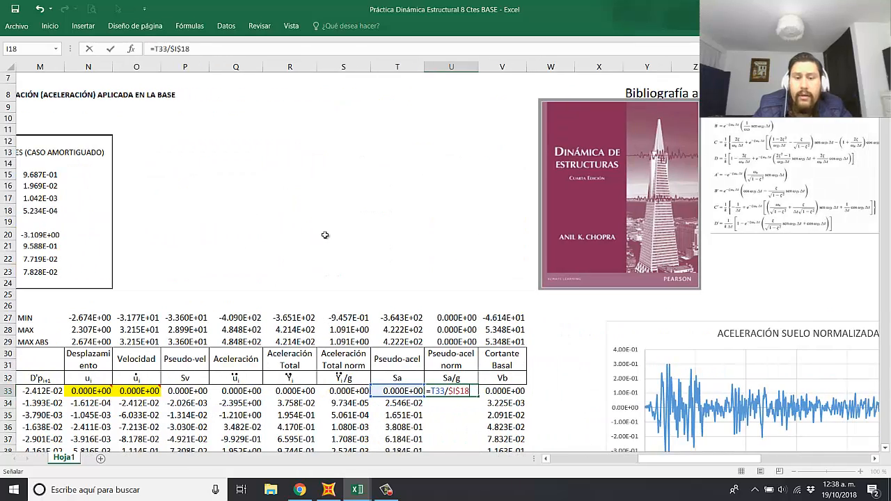
pyautogui.press('Return')
pyautogui.scroll(-2, 464, 388)
pyautogui.click(467, 317)
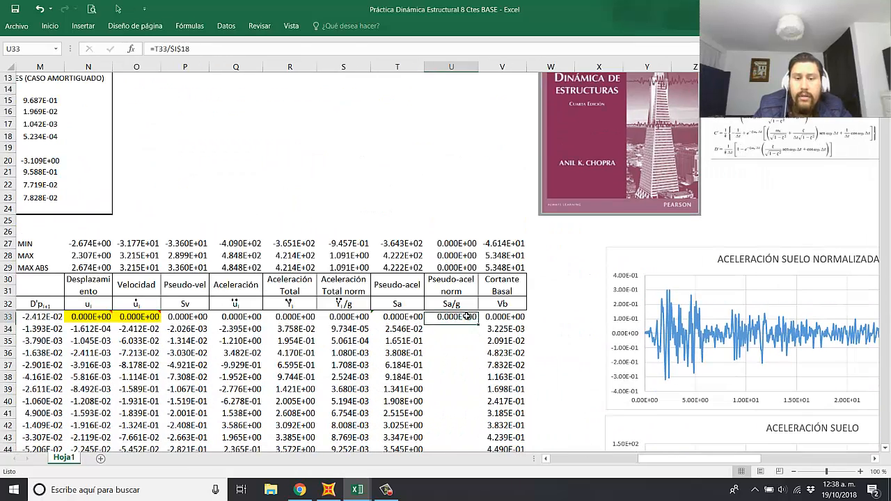
pyautogui.doubleClick(477, 323)
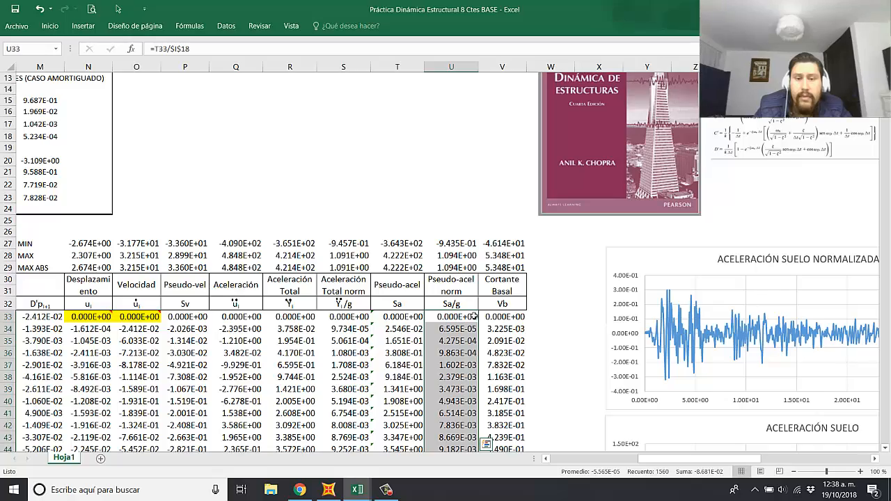
# Step: Move the CORTANTE BASAL chart farther down the sheet to make room for another chart below PSEUDO-ACELERACIÓN
pyautogui.moveTo(665, 460); pyautogui.dragTo(716, 460)
pyautogui.scroll(-20, 533, 373)
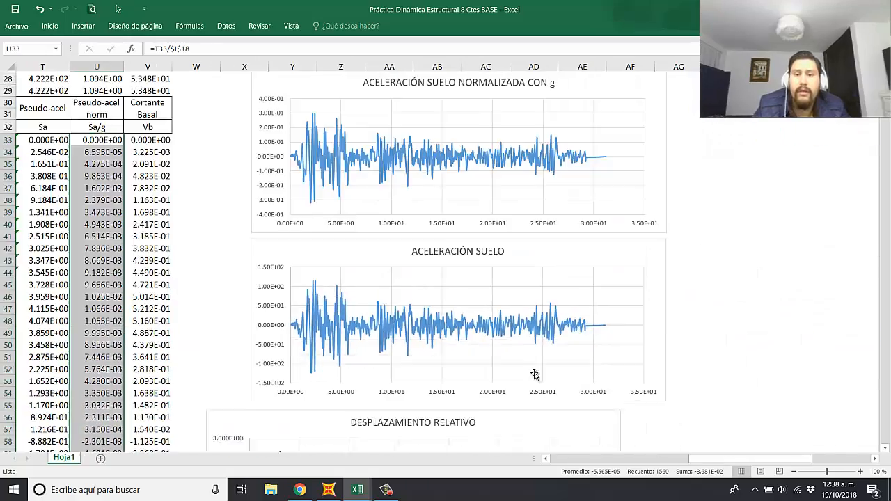
pyautogui.scroll(-16, 521, 366)
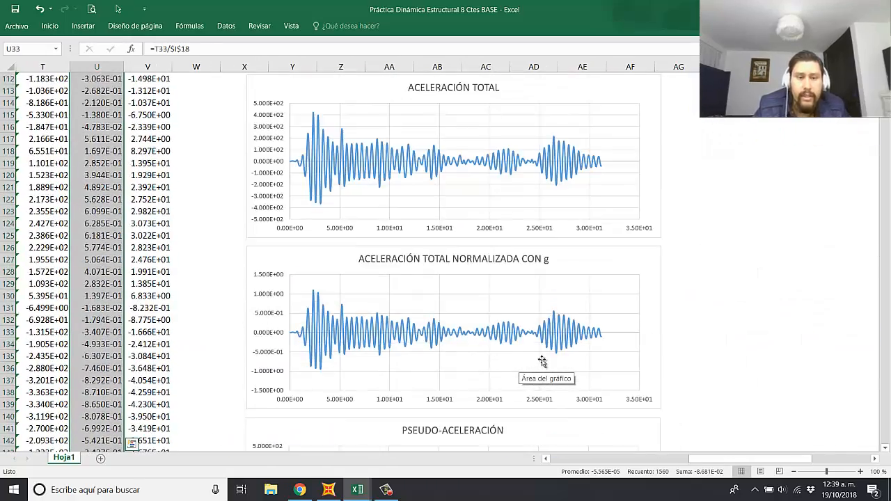
pyautogui.scroll(-6, 541, 351)
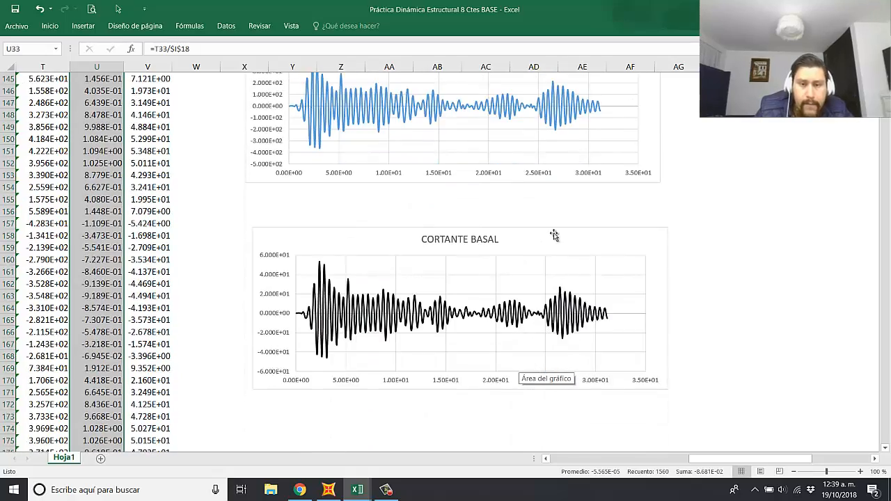
pyautogui.moveTo(554, 234); pyautogui.dragTo(552, 343)
pyautogui.scroll(-2, 551, 327)
pyautogui.moveTo(554, 297); pyautogui.dragTo(558, 351)
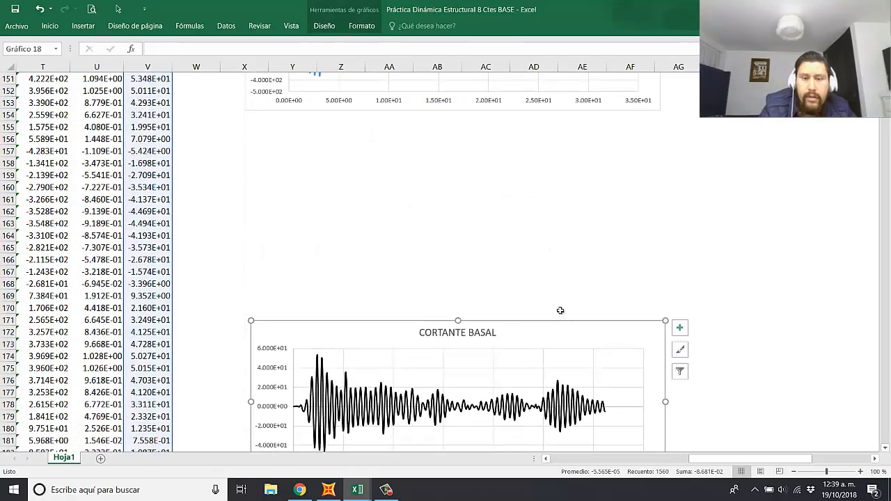
# Step: Duplicate the PSEUDO-ACELERACIÓN chart and place the copy directly beneath the original, starting at cell X155
pyautogui.scroll(4, 567, 209)
pyautogui.scroll(1, 564, 148)
pyautogui.click(563, 154)
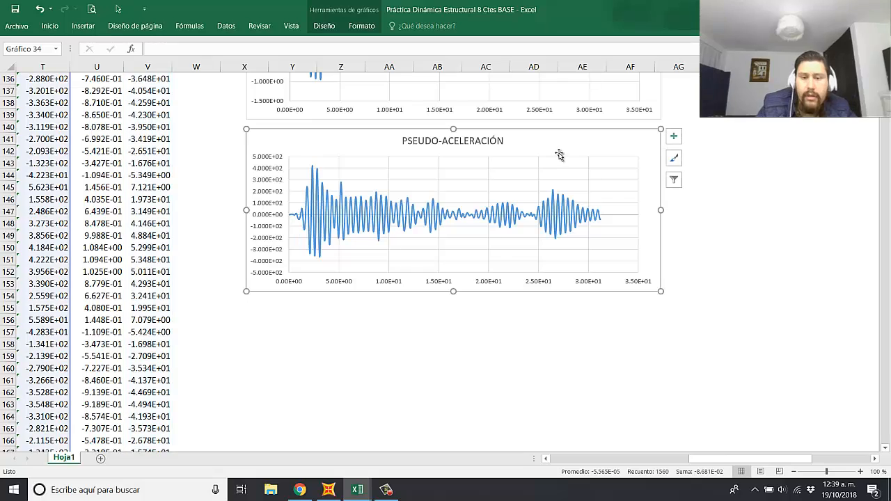
pyautogui.hotkey('ctrl', 'c')
pyautogui.click(250, 309)
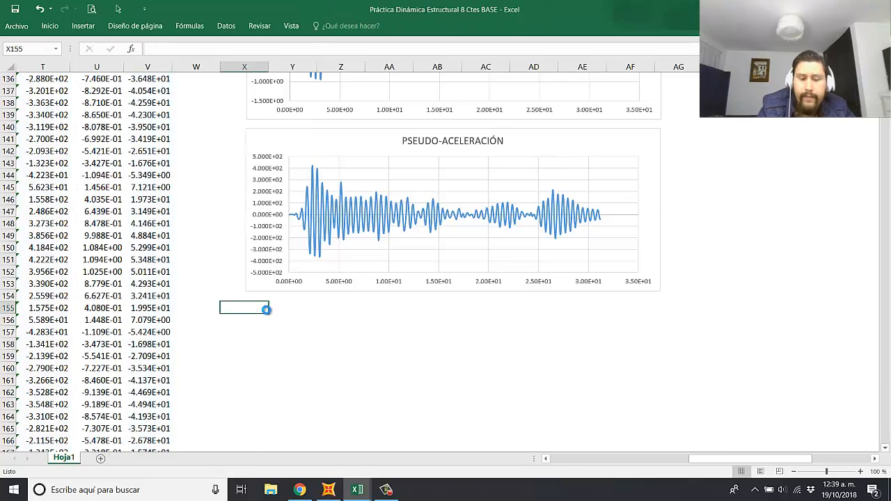
pyautogui.hotkey('ctrl', 'v')
# Step: Change the copied chart's title to "PSEUDO-ACELERACIÓN NORMALIZADA"
pyautogui.click(505, 314)
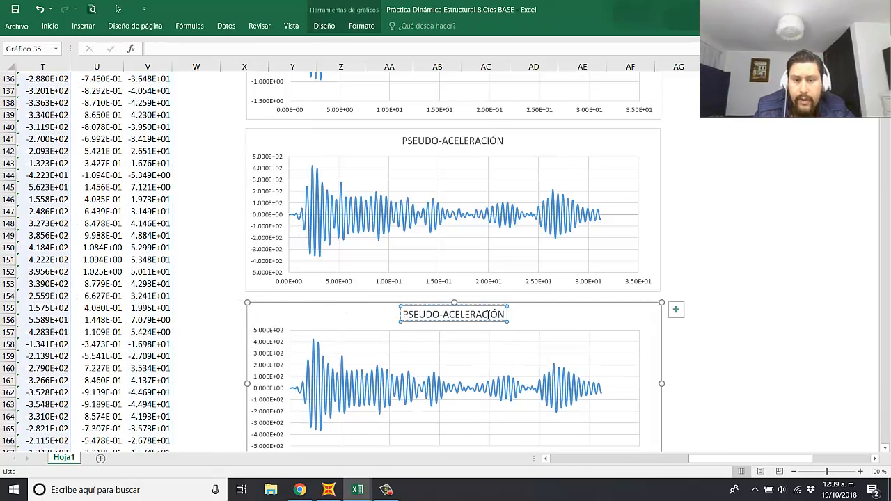
pyautogui.write('no')
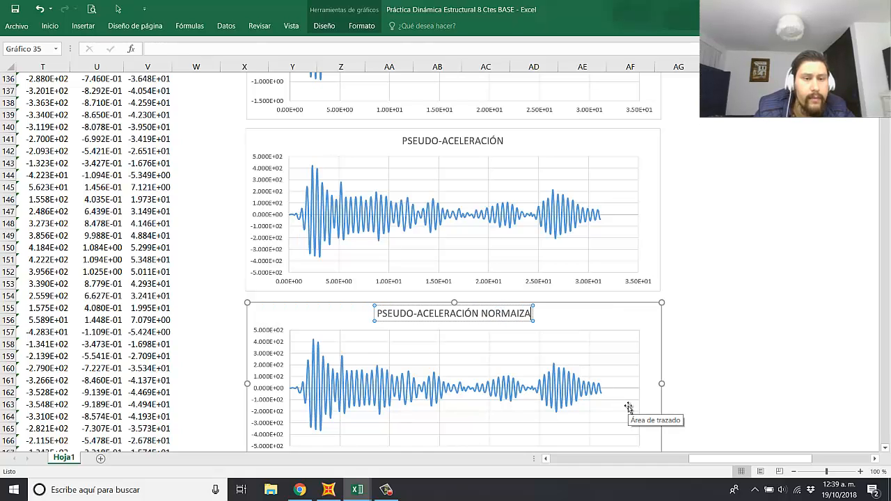
pyautogui.write('rmalizada')
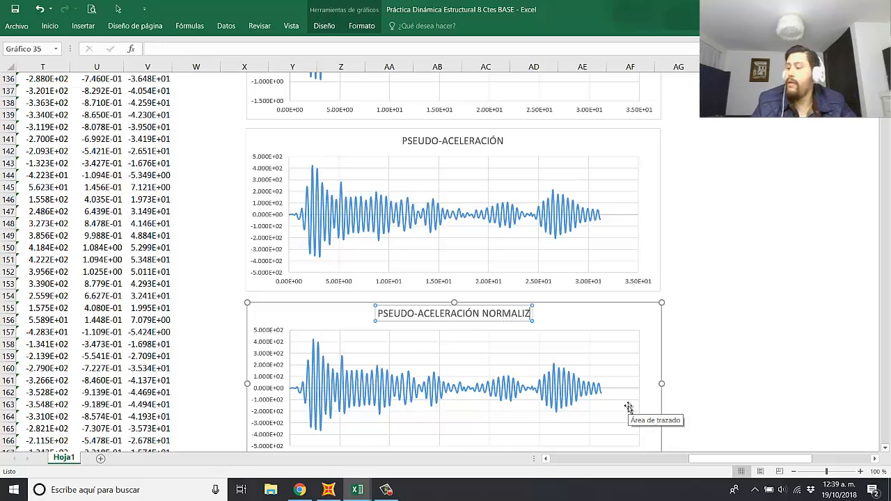
pyautogui.click(724, 283)
# Step: Shift the PSEUDO-ACELERACIÓN NORMALIZADA chart's series values from column T to the Sa/g data in column U
pyautogui.click(553, 378)
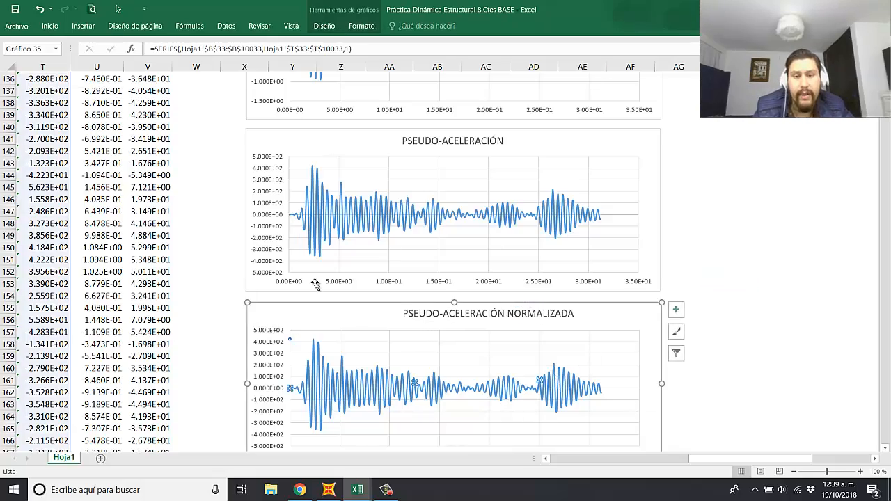
pyautogui.scroll(20, 181, 261)
pyautogui.scroll(3, 146, 267)
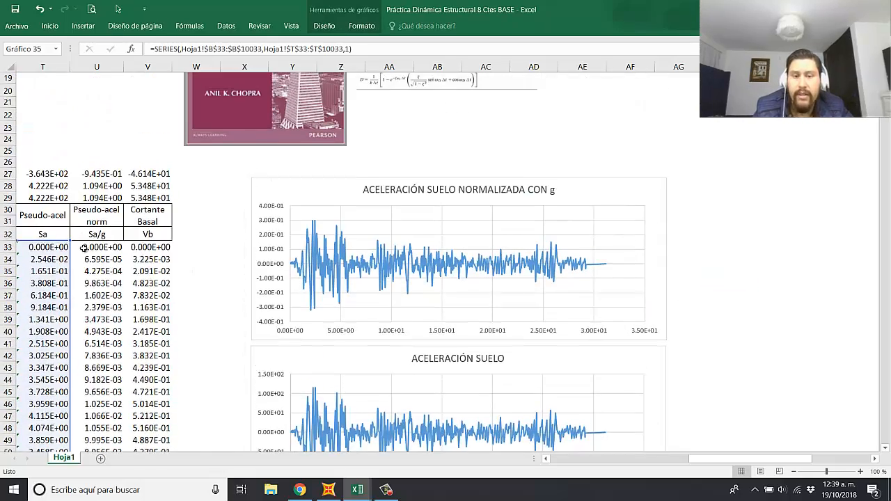
pyautogui.moveTo(71, 253); pyautogui.dragTo(88, 258)
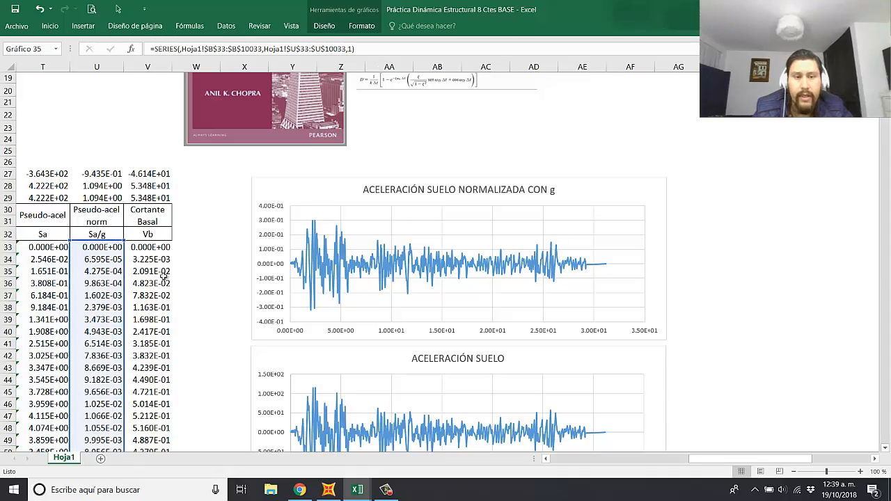
pyautogui.click(206, 272)
pyautogui.scroll(-12, 267, 272)
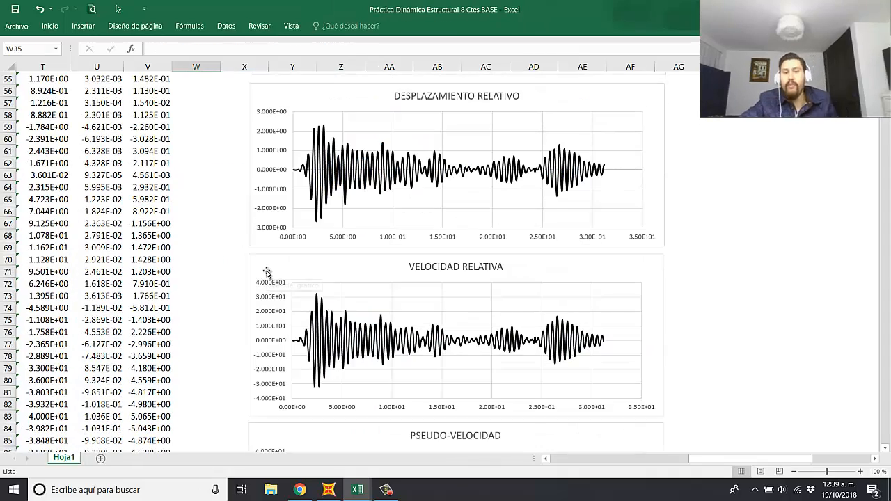
# Step: Move the CORTANTE BASAL chart up to sit directly beneath the PSEUDO-ACELERACIÓN NORMALIZADA chart, starting around cell X169, and deselect it
pyautogui.scroll(-20, 350, 296)
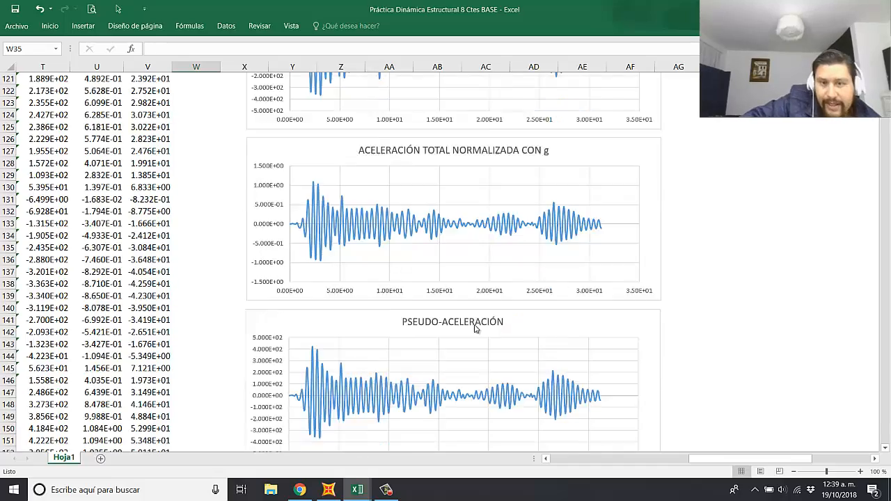
pyautogui.scroll(-14, 475, 329)
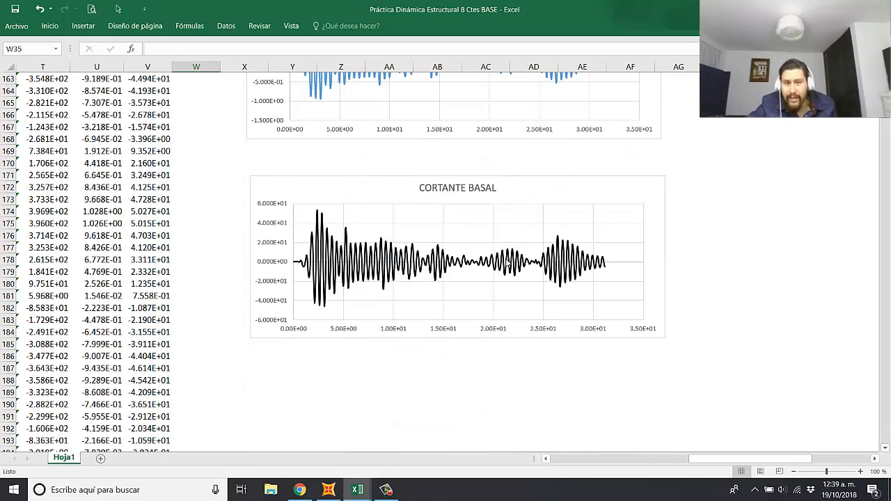
pyautogui.scroll(2, 508, 263)
pyautogui.moveTo(554, 261); pyautogui.dragTo(549, 231)
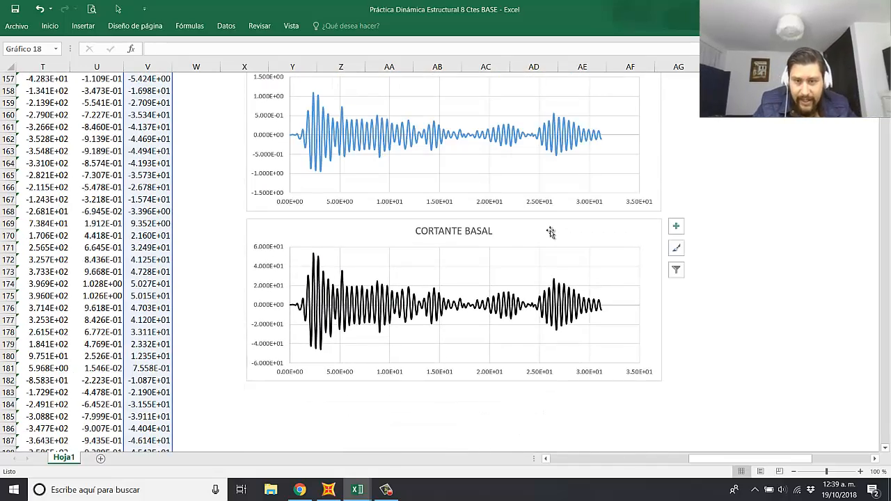
pyautogui.click(728, 227)
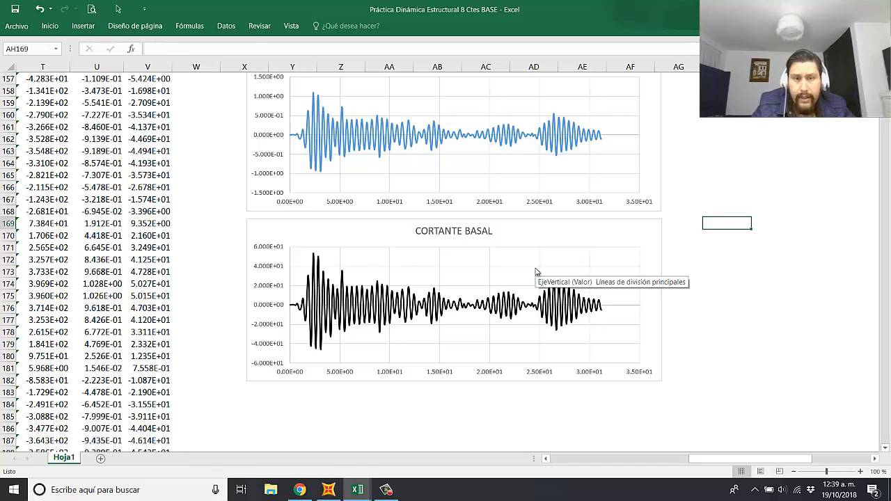
pyautogui.click(736, 323)
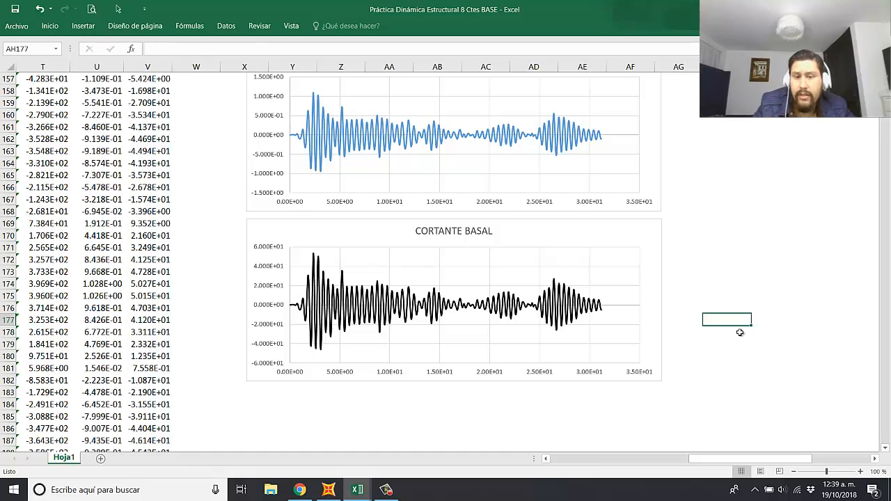
# Step: Review the full column of response charts, from CORTANTE BASAL up to ACELERACIÓN SUELO NORMALIZADA CON g and back down
pyautogui.scroll(19, 418, 278)
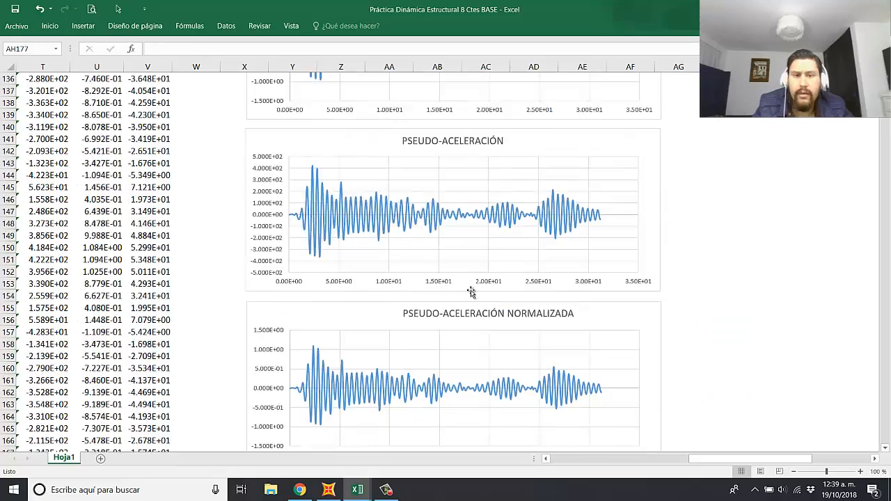
pyautogui.scroll(13, 487, 310)
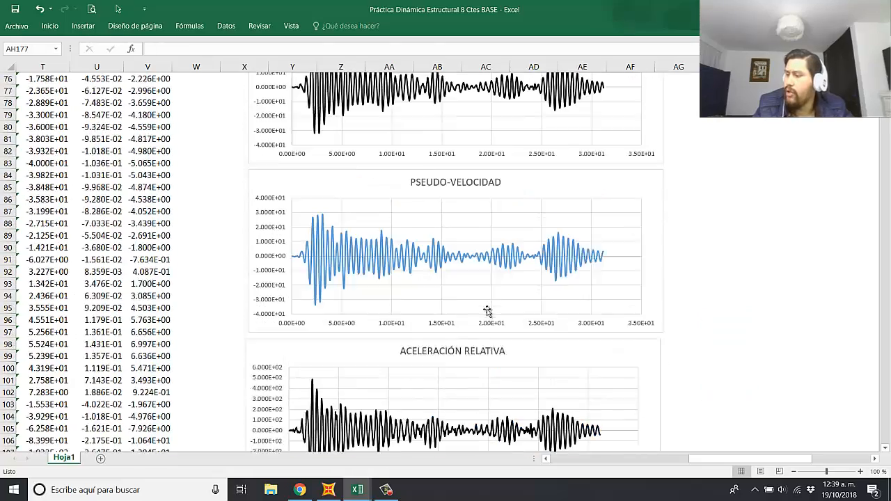
pyautogui.scroll(13, 505, 323)
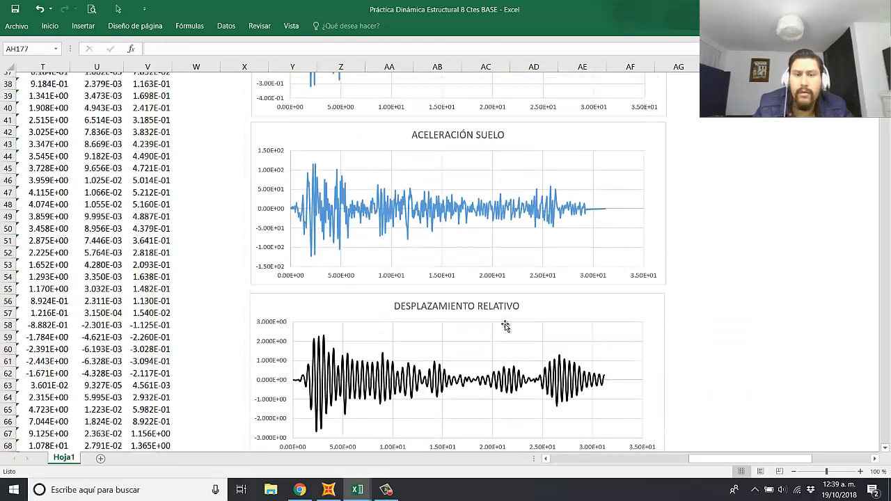
pyautogui.scroll(-4, 504, 321)
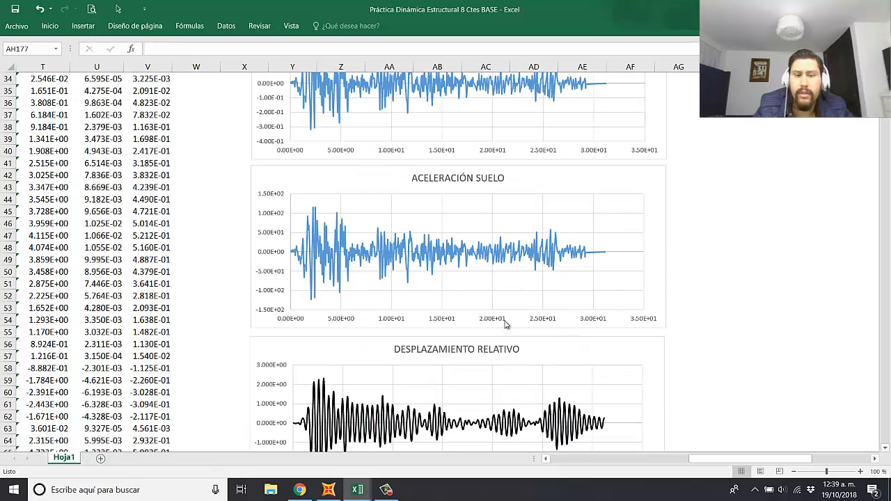
pyautogui.scroll(3, 498, 318)
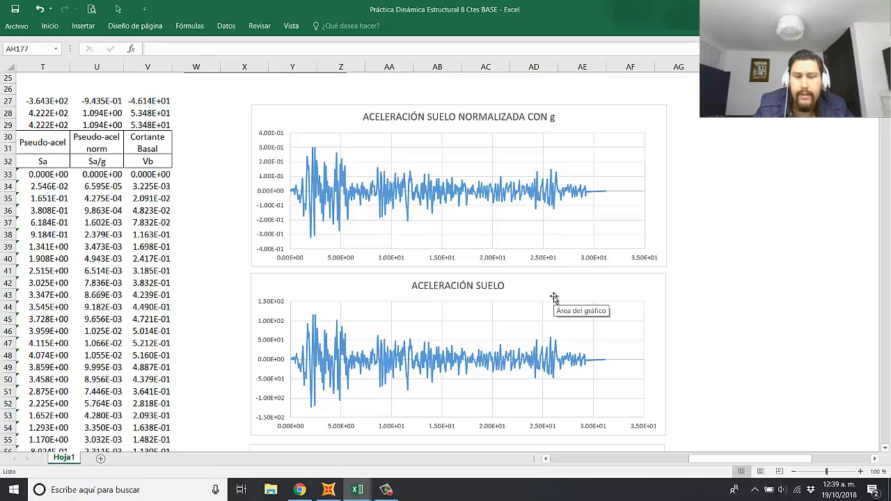
pyautogui.scroll(1, 554, 298)
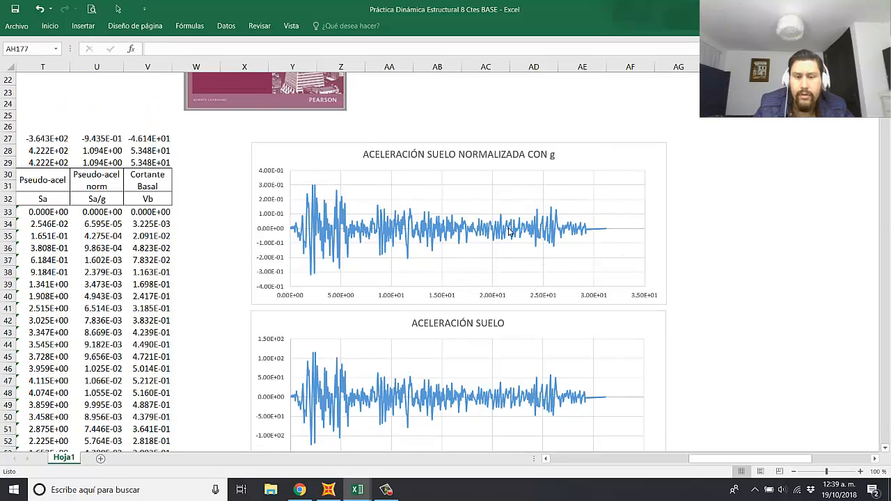
pyautogui.scroll(-2, 460, 306)
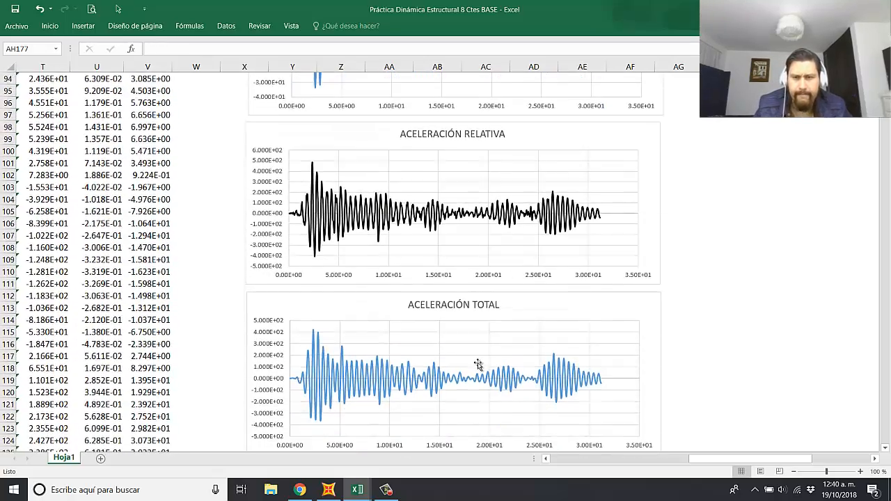
pyautogui.scroll(-11, 480, 369)
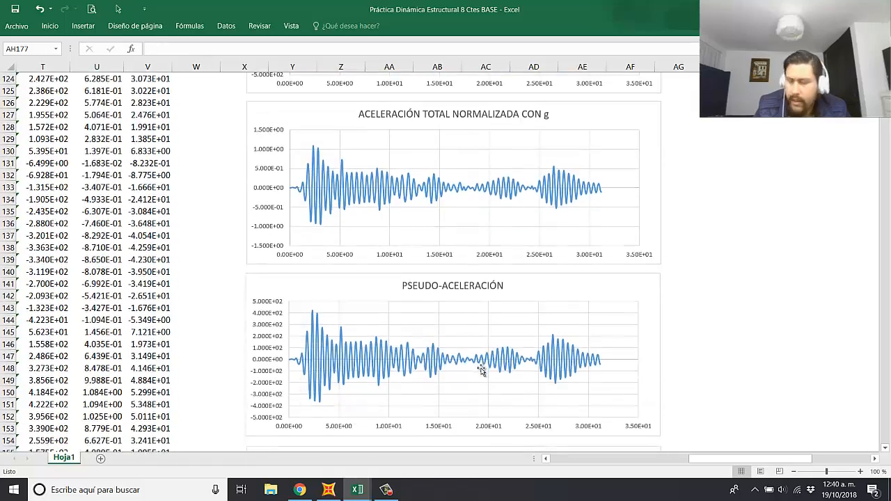
pyautogui.scroll(-3, 480, 369)
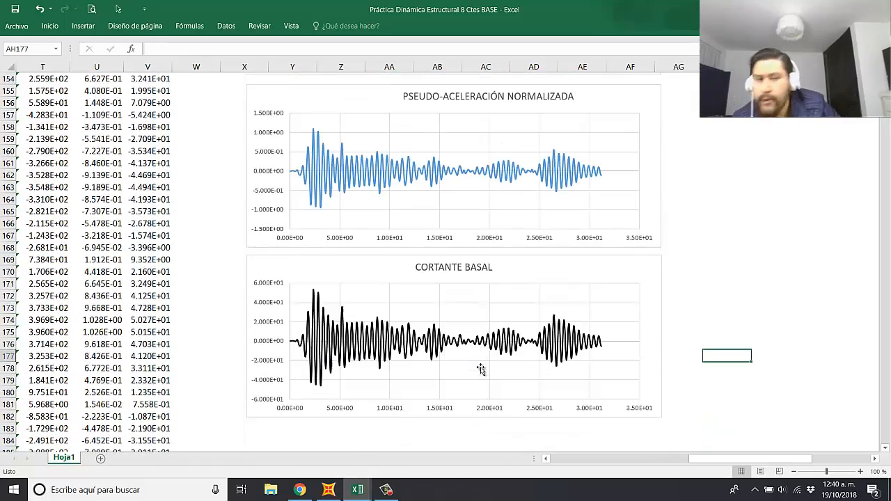
pyautogui.scroll(-2, 526, 383)
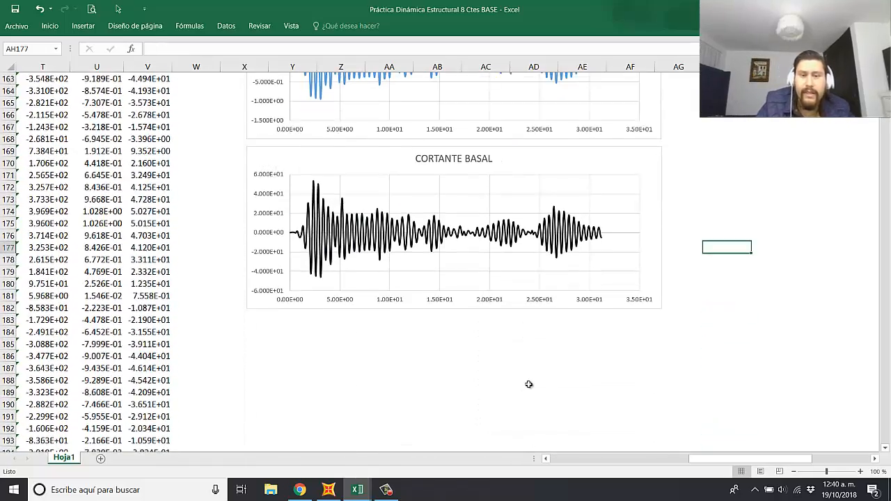
# Step: Compare the two ACELERACIÓN SUELO charts with the relative displacement, velocity, pseudo-velocity and relative acceleration charts below them
pyautogui.scroll(12, 529, 389)
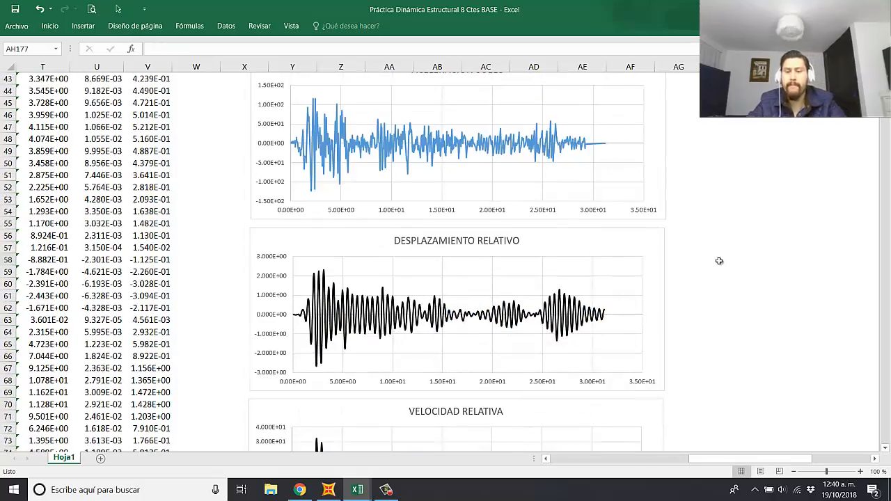
pyautogui.click(719, 260)
pyautogui.scroll(-3, 640, 272)
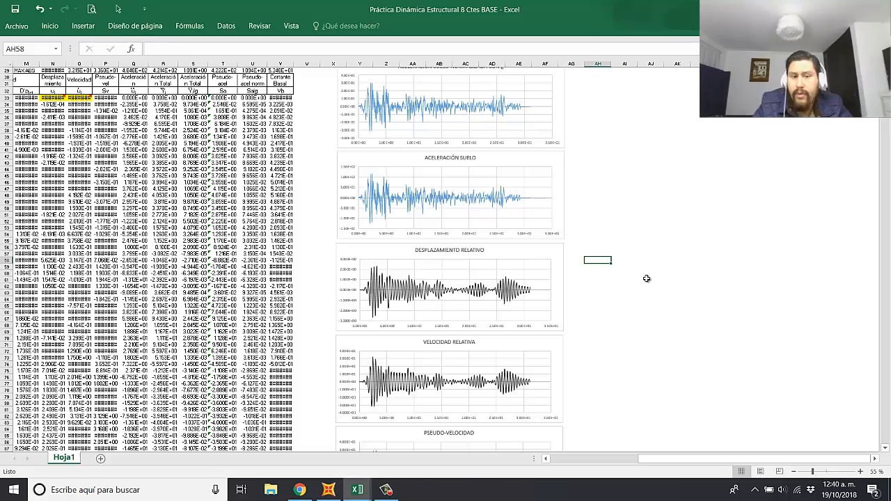
pyautogui.scroll(3, 490, 237)
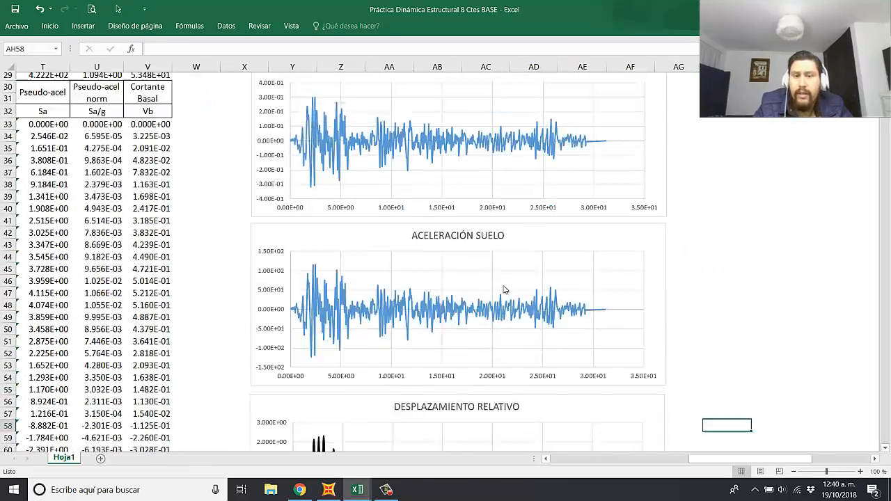
pyautogui.scroll(8, 515, 299)
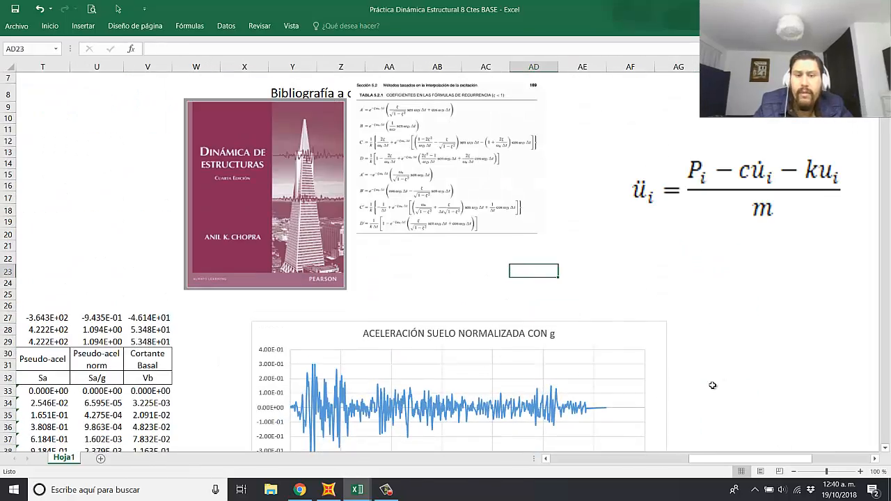
pyautogui.scroll(-9, 479, 293)
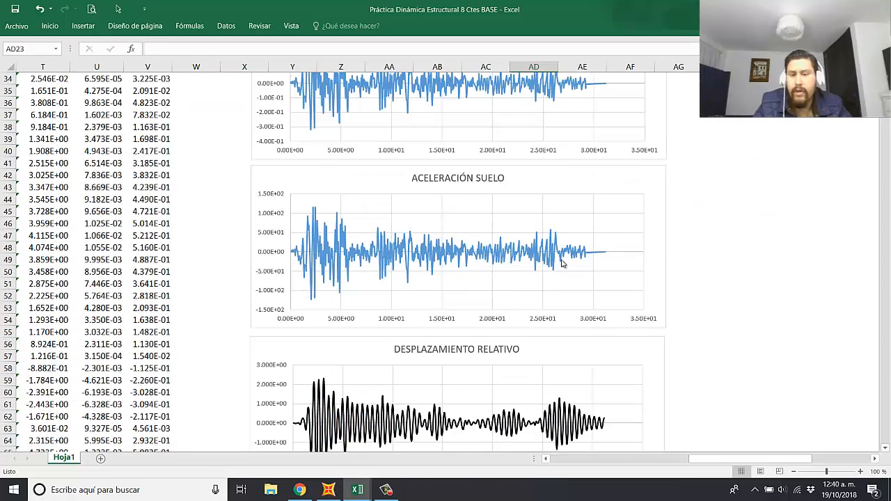
pyautogui.scroll(-3, 560, 264)
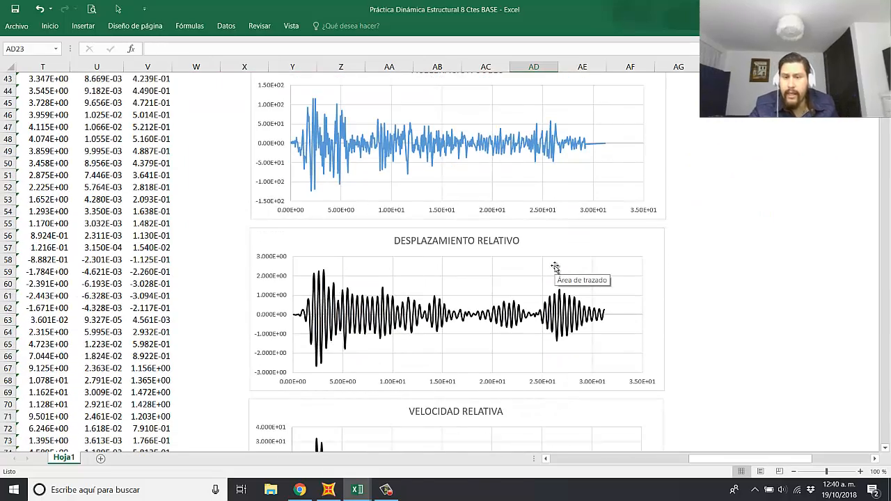
pyautogui.scroll(-13, 555, 268)
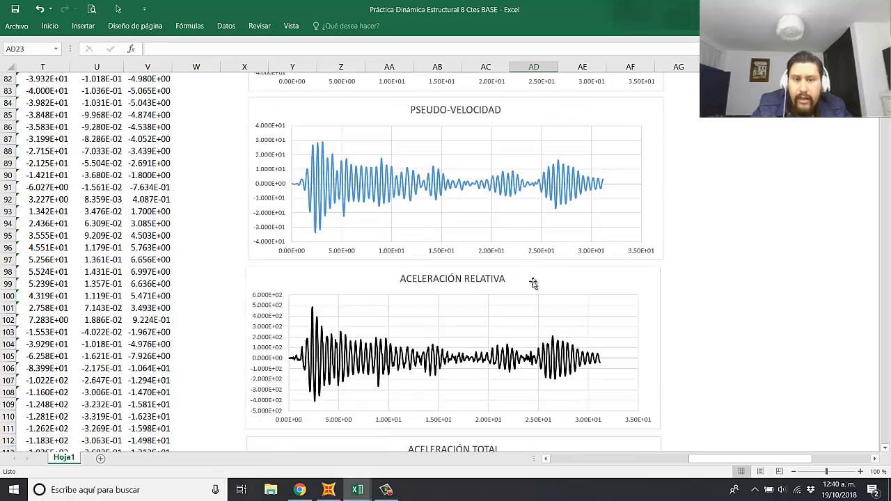
pyautogui.scroll(-8, 494, 281)
pyautogui.scroll(6, 490, 285)
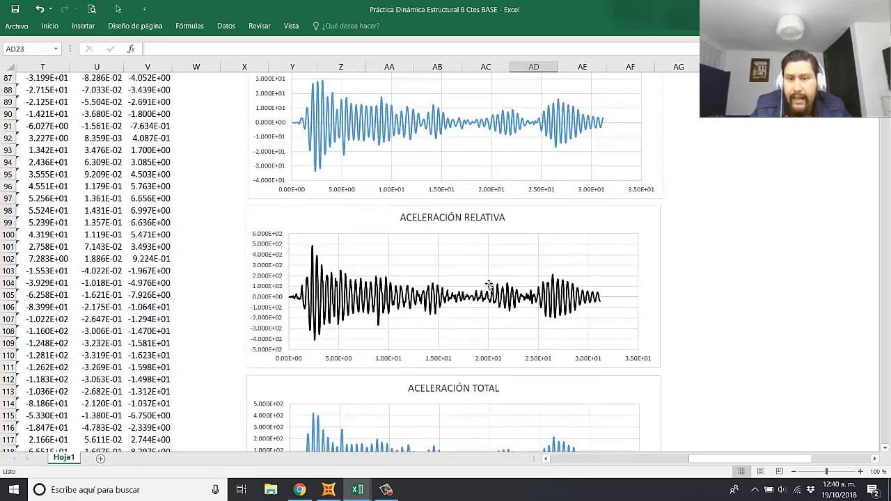
pyautogui.scroll(20, 490, 285)
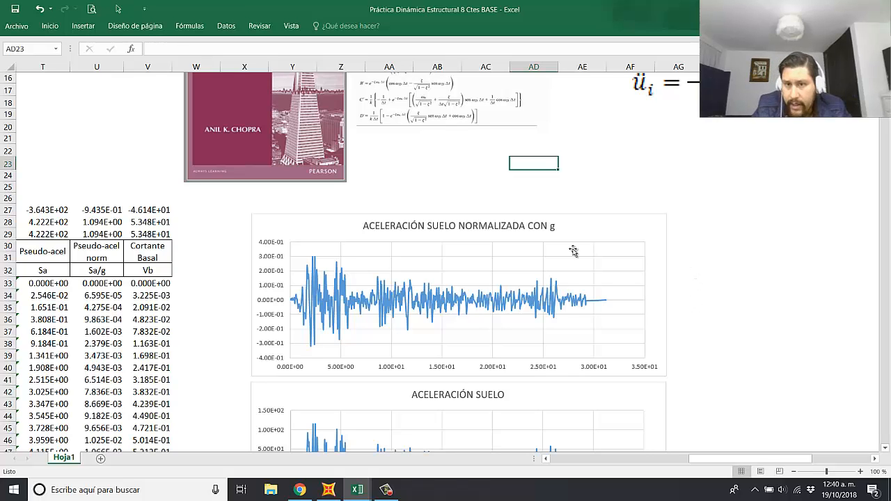
pyautogui.scroll(-6, 414, 286)
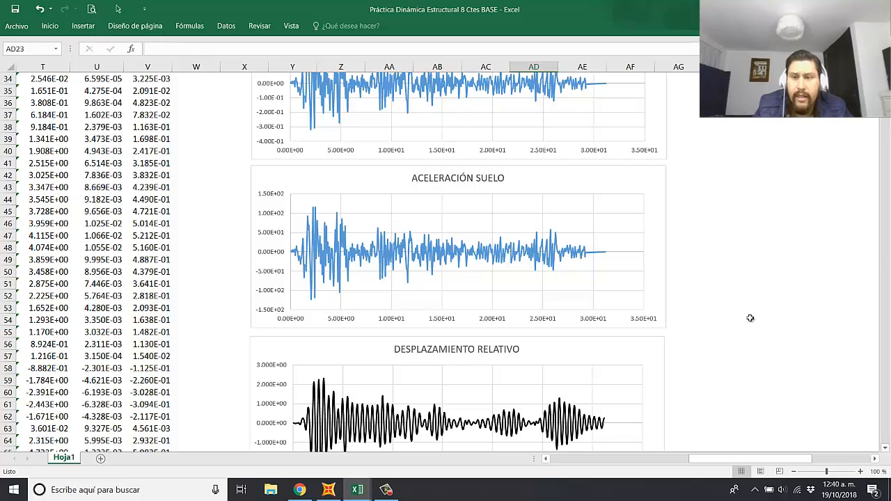
pyautogui.scroll(3, 716, 221)
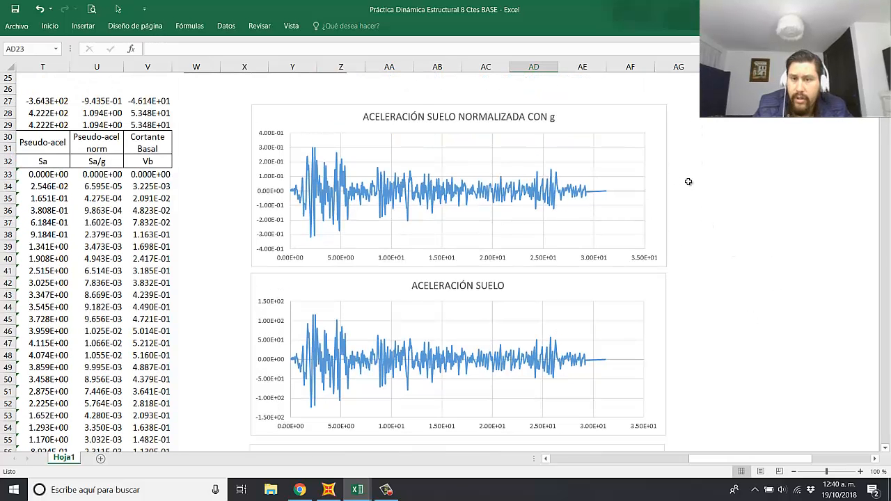
pyautogui.moveTo(684, 161); pyautogui.dragTo(863, 207)
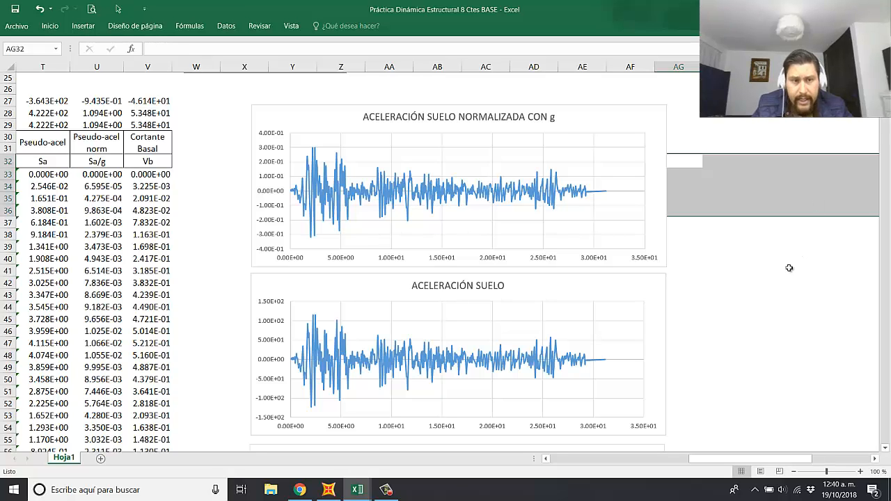
pyautogui.click(758, 307)
pyautogui.scroll(-4, 711, 307)
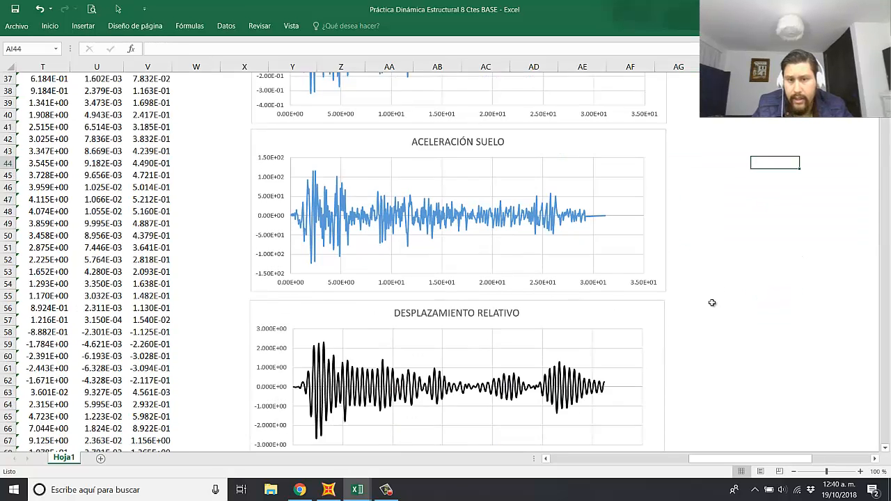
pyautogui.scroll(7, 682, 306)
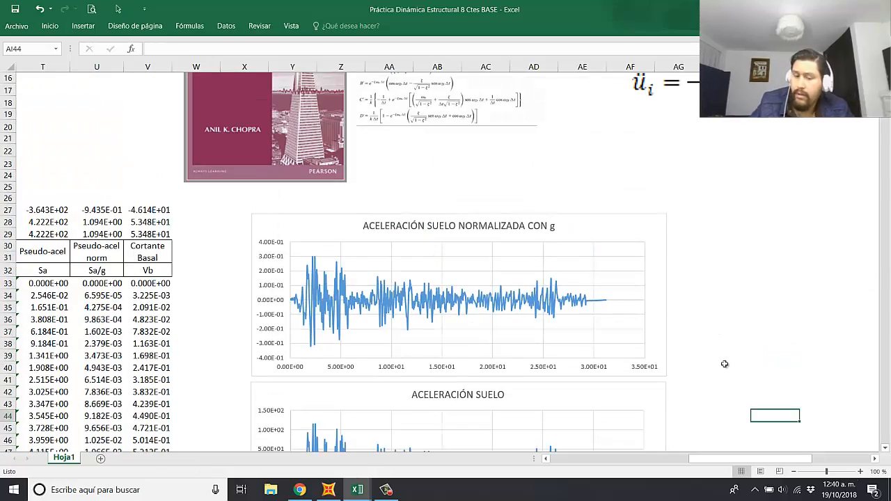
# Step: Examine the MAX ABS row for the response columns from Desplazamiento to Cortante Basal, and return to the ground acceleration charts
pyautogui.moveTo(758, 459); pyautogui.dragTo(678, 463)
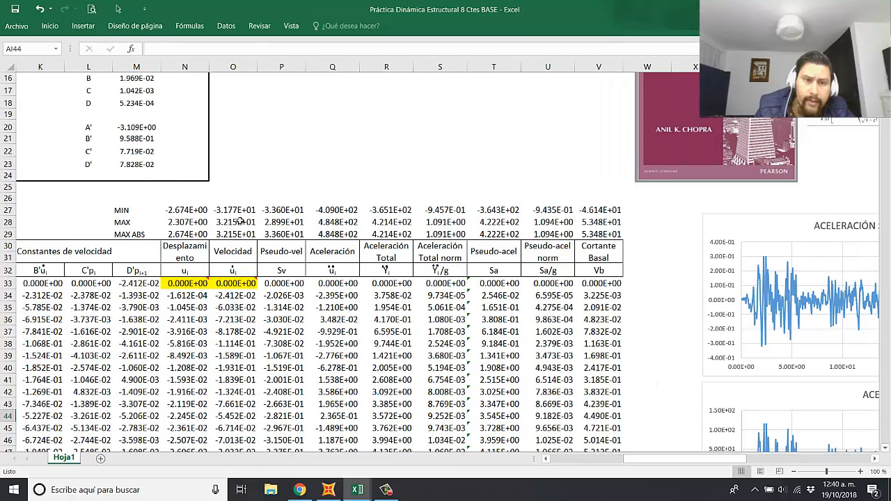
pyautogui.moveTo(185, 233); pyautogui.dragTo(588, 233)
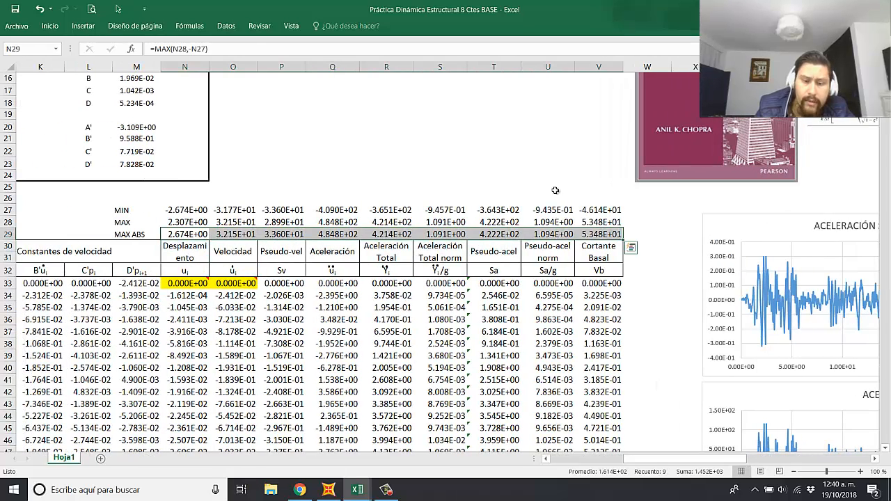
pyautogui.moveTo(508, 176); pyautogui.dragTo(503, 166)
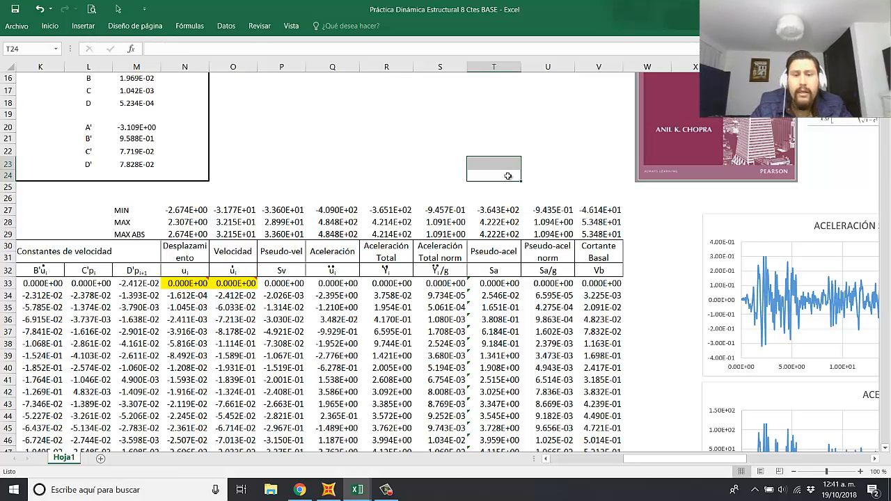
pyautogui.click(351, 176)
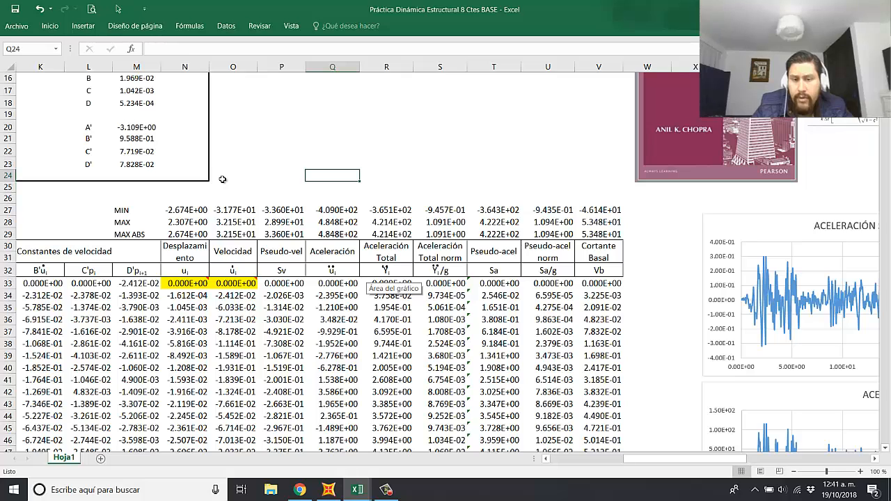
pyautogui.click(533, 298)
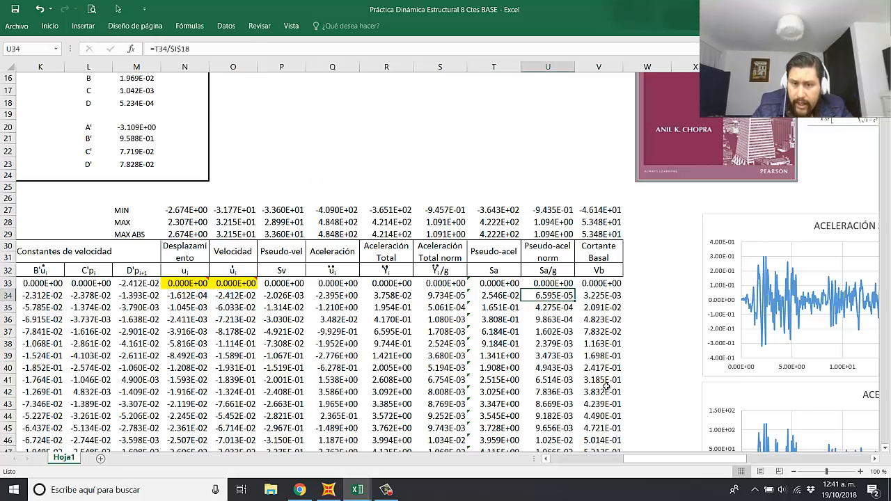
pyautogui.click(585, 416)
pyautogui.moveTo(637, 460); pyautogui.dragTo(734, 459)
pyautogui.scroll(-3, 686, 400)
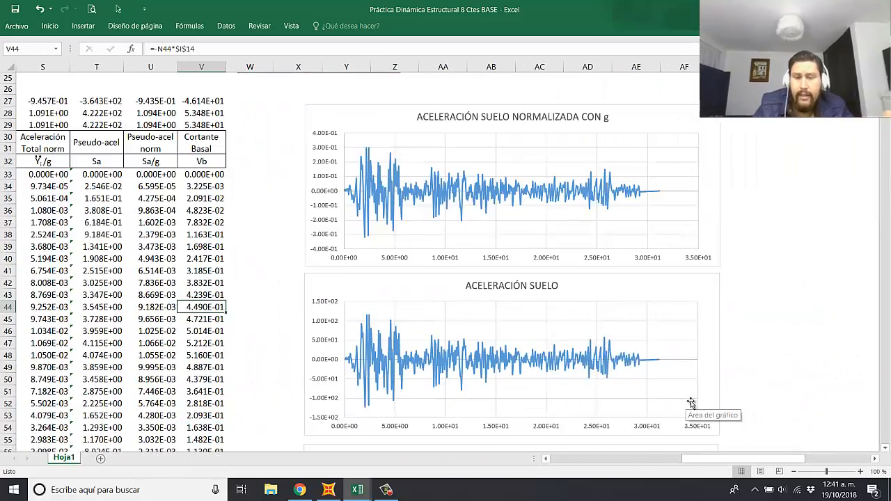
# Step: Review the response charts from ACELERACIÓN SUELO NORMALIZADA CON g down to CORTANTE BASAL and return to the top of the sheet
pyautogui.scroll(-20, 633, 244)
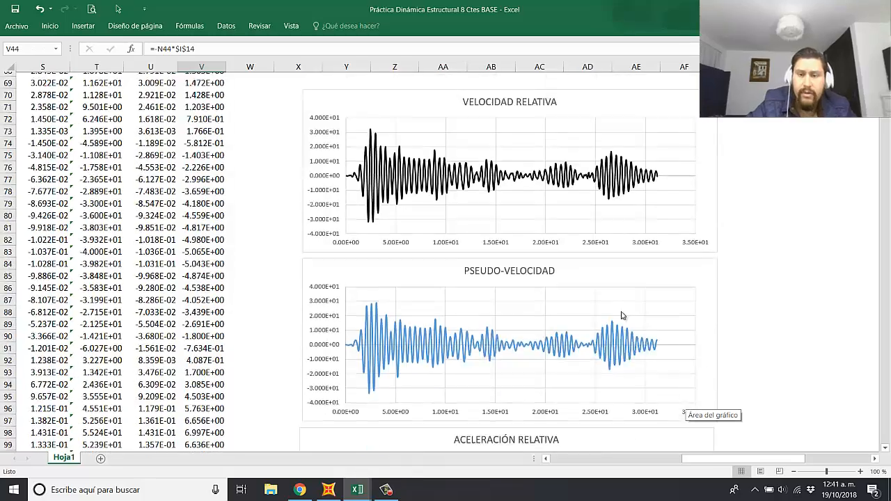
pyautogui.scroll(-16, 619, 321)
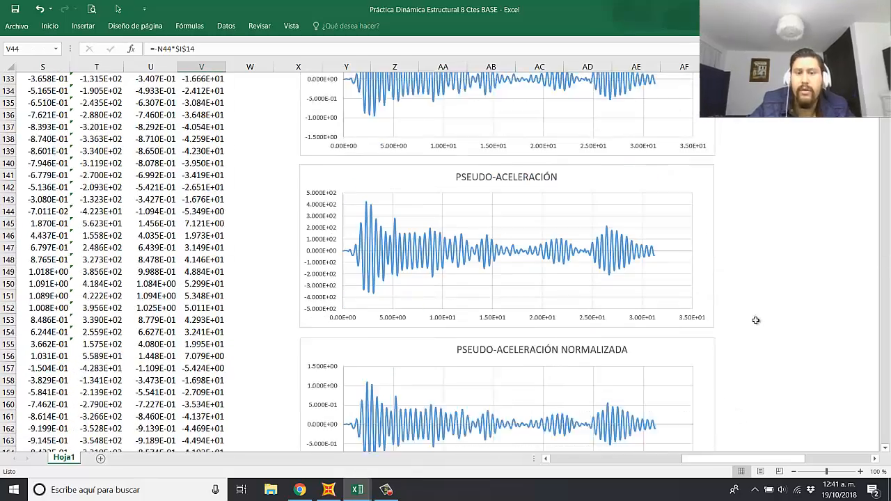
pyautogui.scroll(-5, 721, 345)
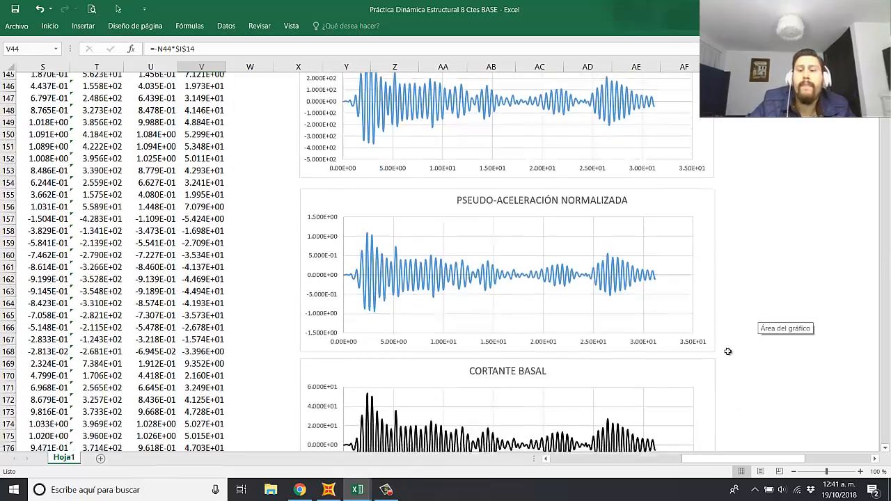
pyautogui.scroll(-3, 724, 346)
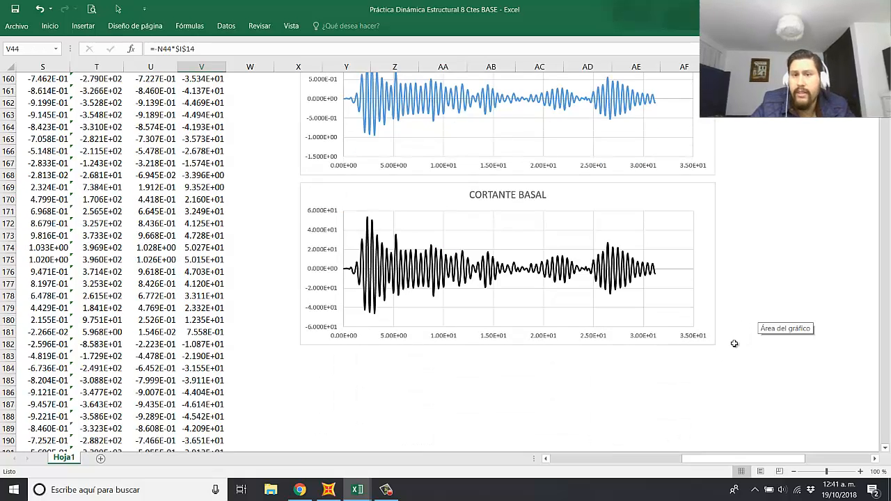
pyautogui.scroll(20, 571, 383)
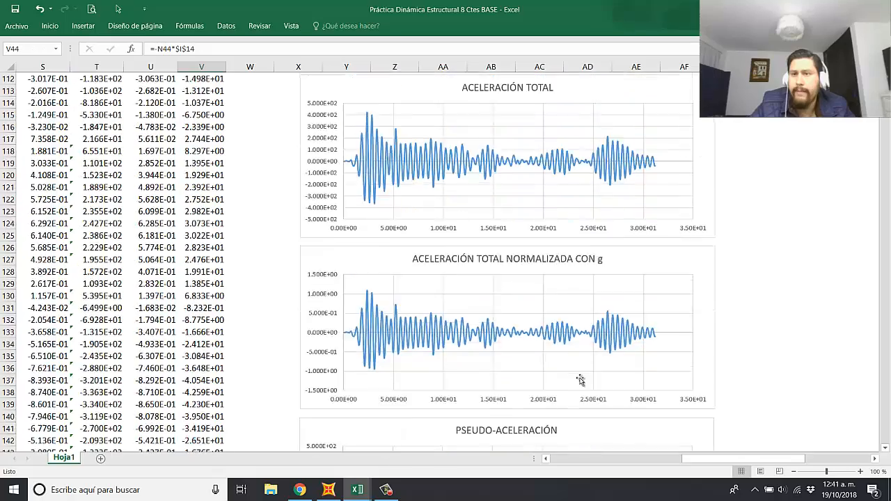
pyautogui.scroll(20, 569, 378)
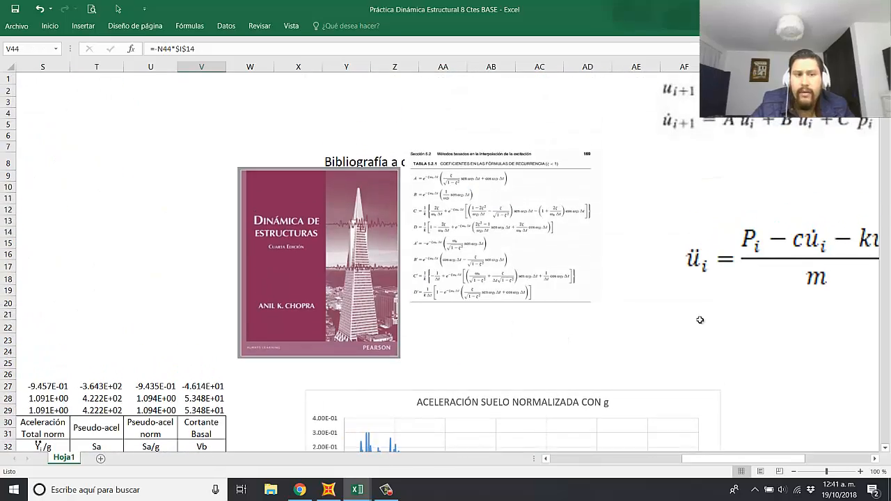
# Step: Deselect the base shear cell by selecting AF21 and save the Práctica Dinámica Estructural 8 Ctes BASE workbook
pyautogui.click(698, 317)
pyautogui.moveTo(764, 459); pyautogui.dragTo(707, 460)
pyautogui.click(14, 9)
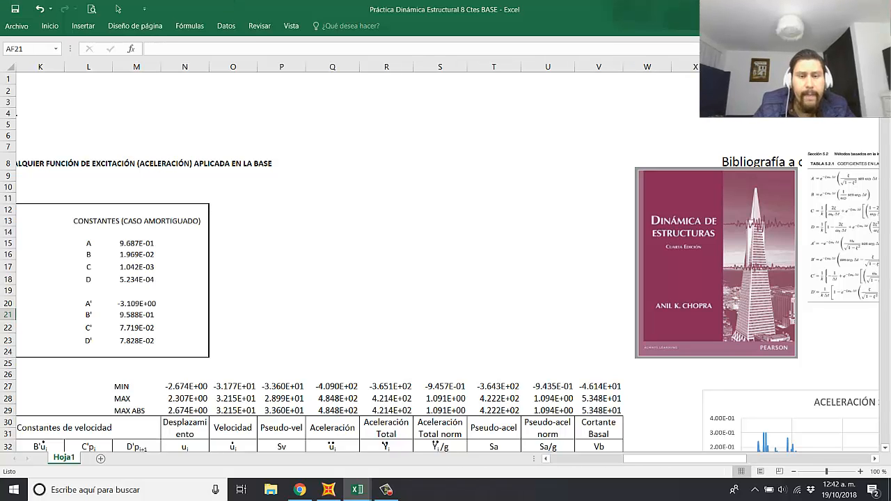
# Step: Switch to the Registro El Centro Chopra workbook and close it to get back to the desktop
pyautogui.hotkey('alt', 'Tab')
pyautogui.click(381, 246)
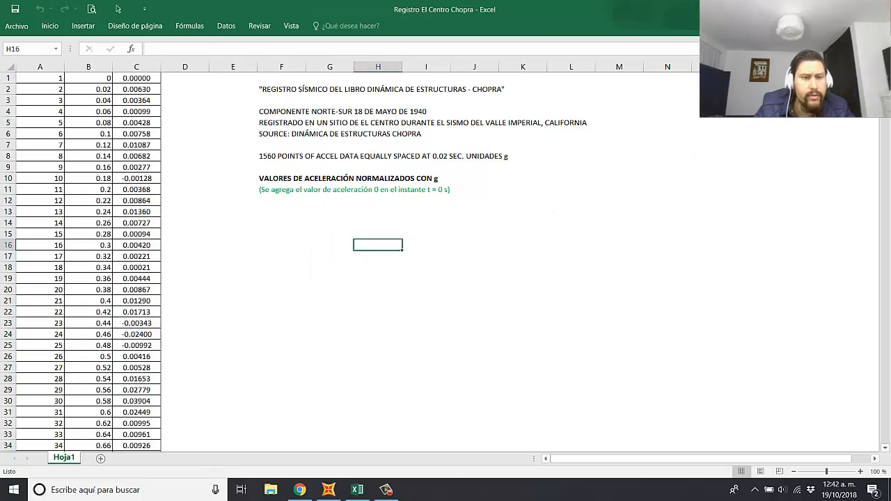
pyautogui.click(878, 9)
# Step: Open the Respuesta El Centro workbook from the desktop
pyautogui.click(264, 257)
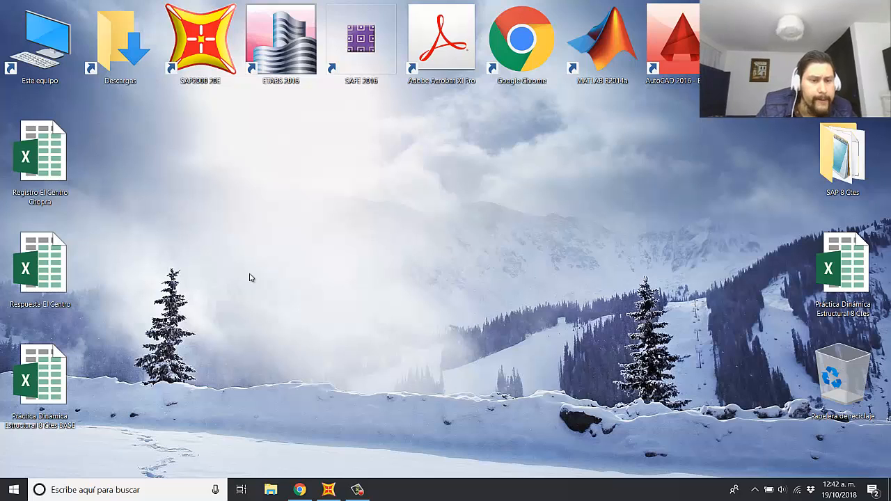
pyautogui.rightClick(291, 291)
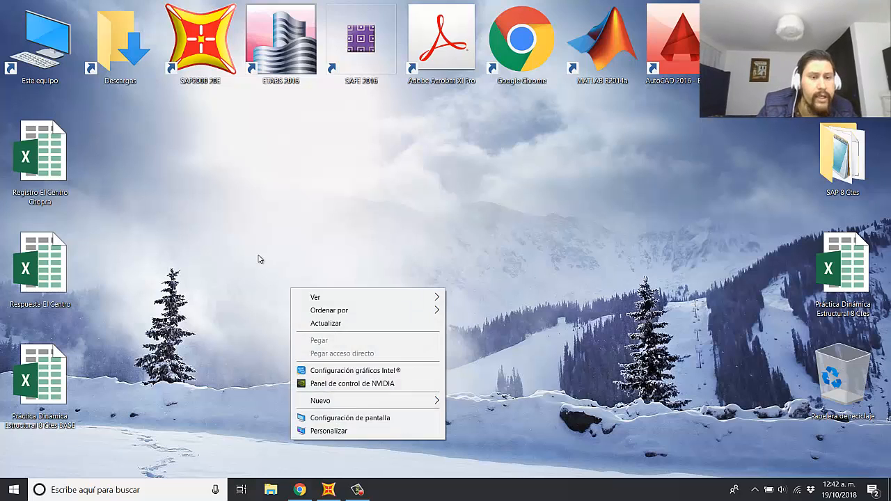
pyautogui.click(262, 304)
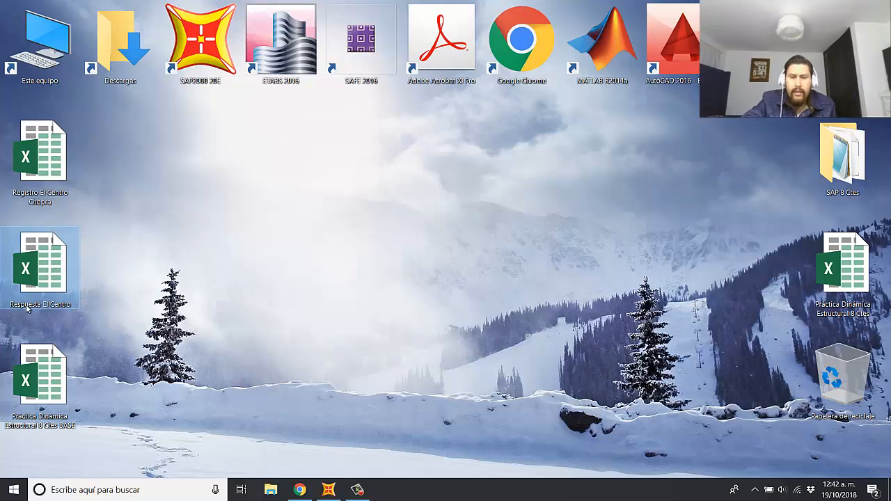
pyautogui.doubleClick(46, 276)
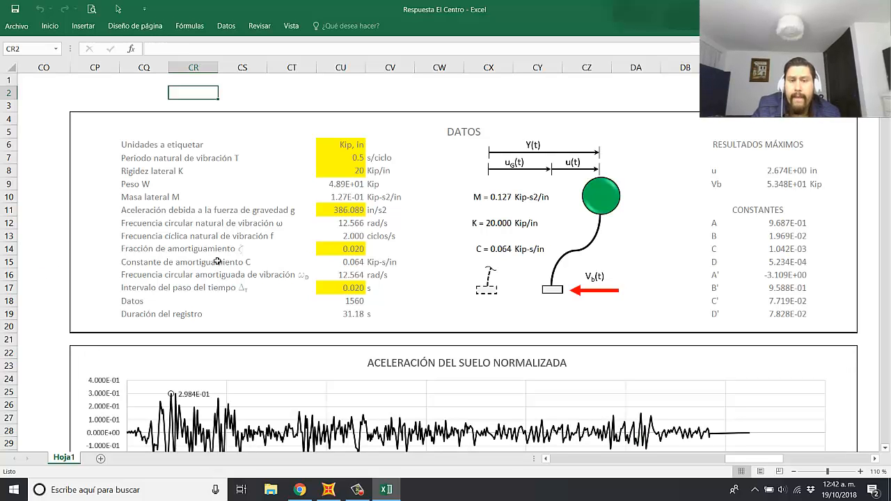
# Step: Examine the ACELERACIÓN DEL SUELO NORMALIZADA chart with its MAX (-), MAX (+) and MAX ABS values and their times
pyautogui.scroll(-3, 460, 329)
pyautogui.scroll(-2, 440, 261)
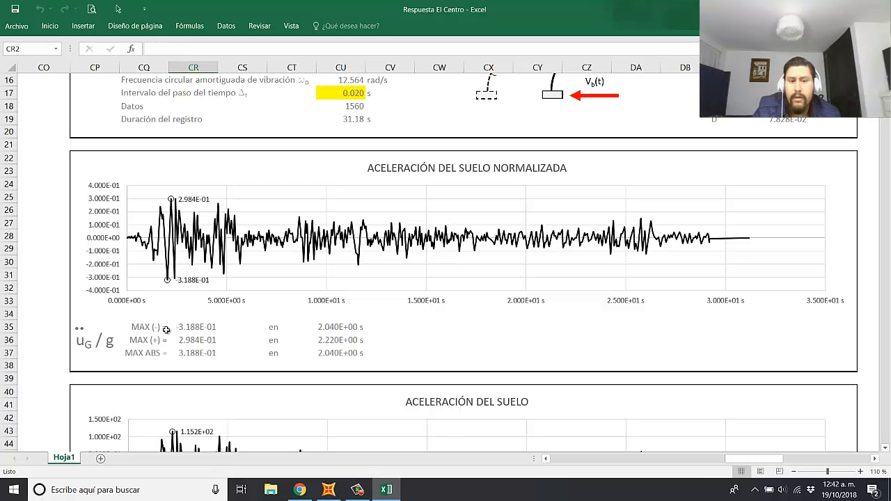
pyautogui.scroll(-1, 271, 336)
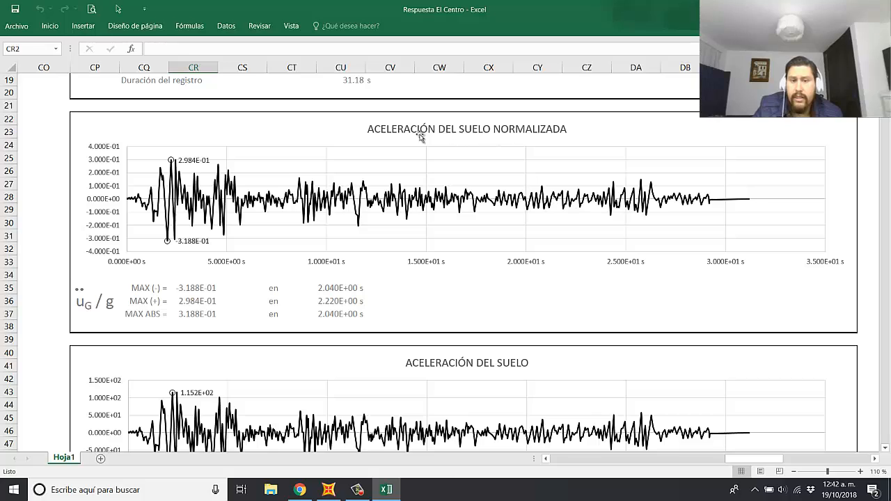
pyautogui.moveTo(146, 288); pyautogui.dragTo(193, 314)
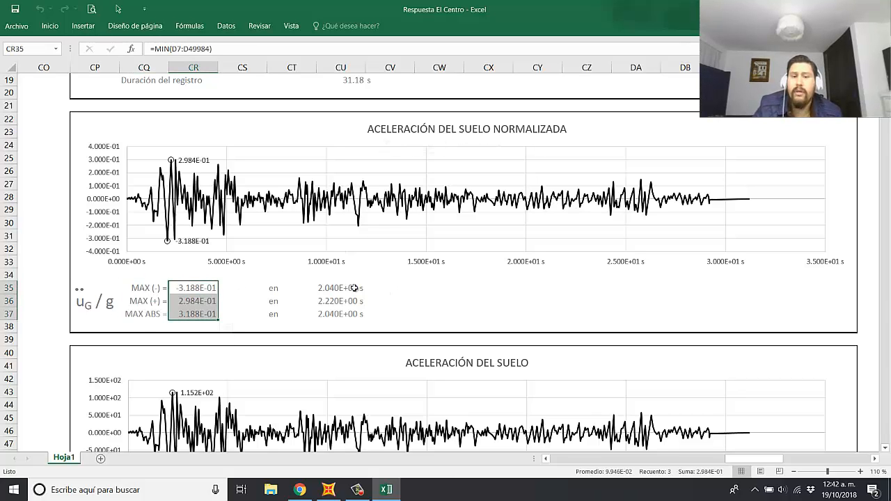
pyautogui.moveTo(349, 288); pyautogui.dragTo(330, 317)
pyautogui.click(538, 310)
# Step: Review the remaining response charts and their maximum values, from ACELERACIÓN DEL SUELO down to CORTANTE BASAL
pyautogui.scroll(-3, 515, 306)
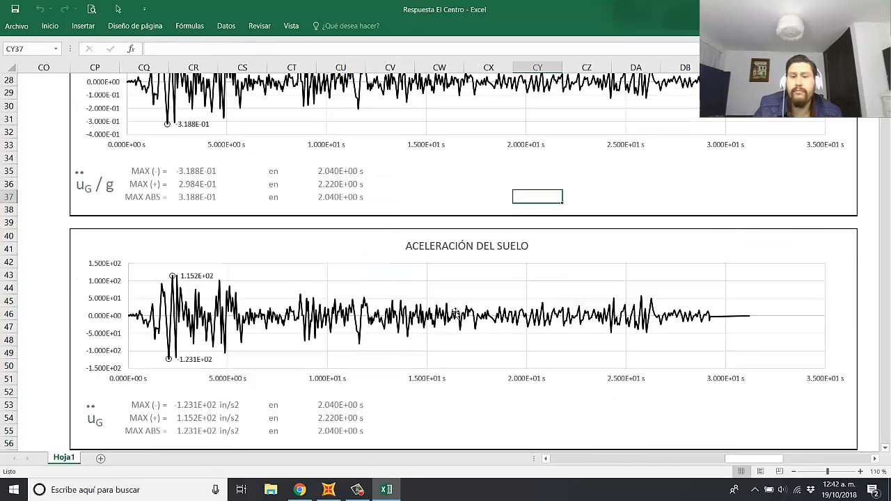
pyautogui.scroll(3, 494, 264)
pyautogui.scroll(-9, 486, 245)
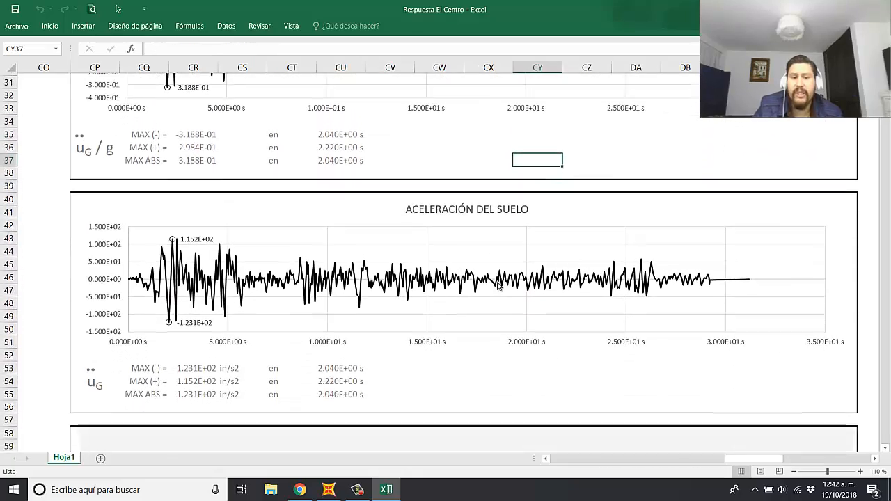
pyautogui.scroll(-8, 504, 290)
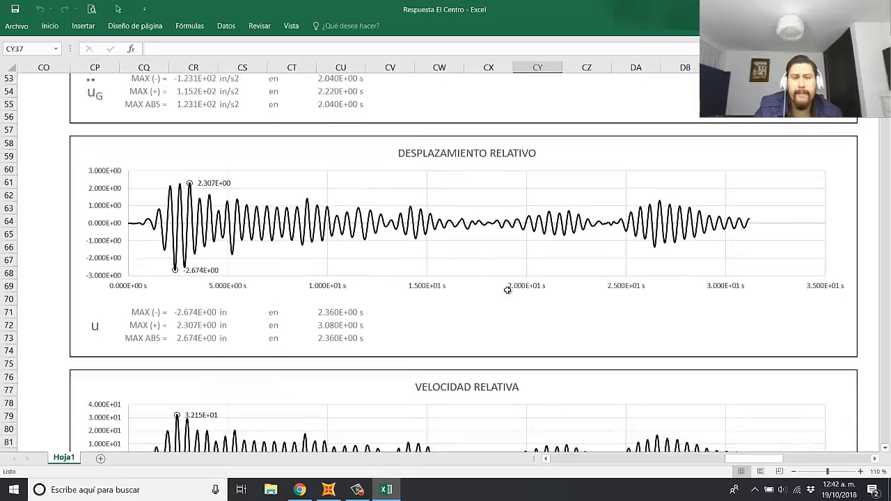
pyautogui.scroll(-8, 509, 292)
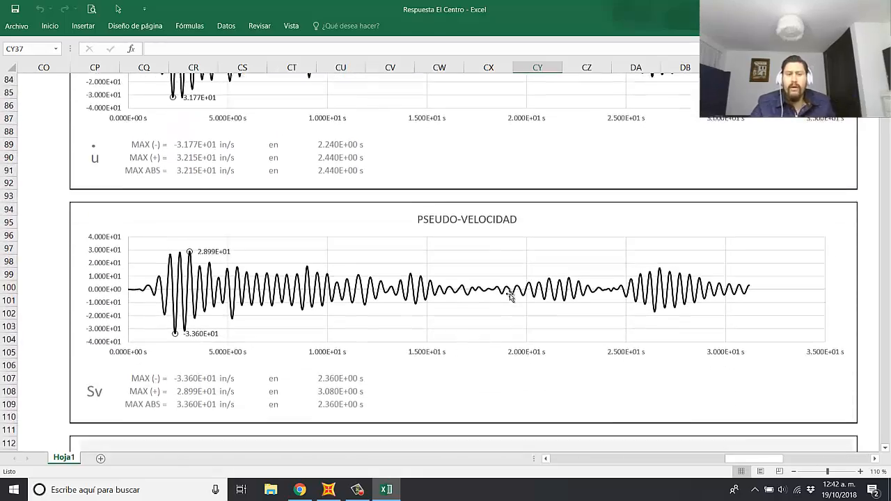
pyautogui.scroll(-10, 510, 295)
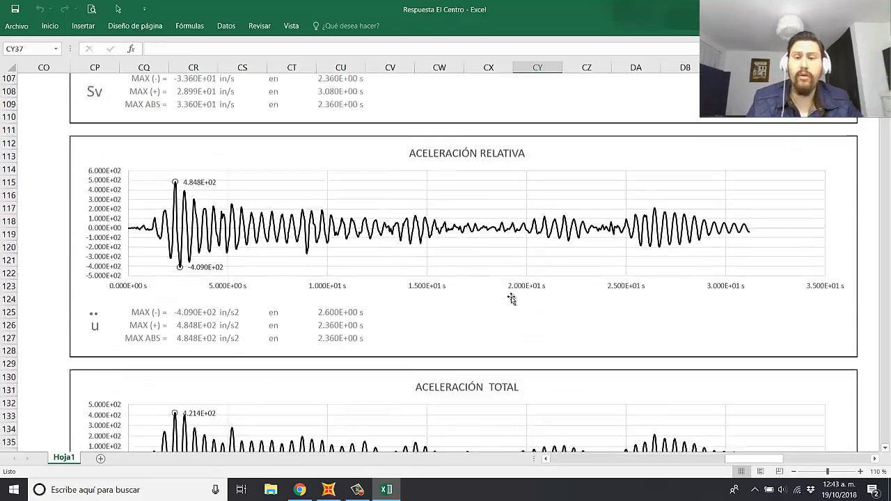
pyautogui.scroll(-18, 512, 300)
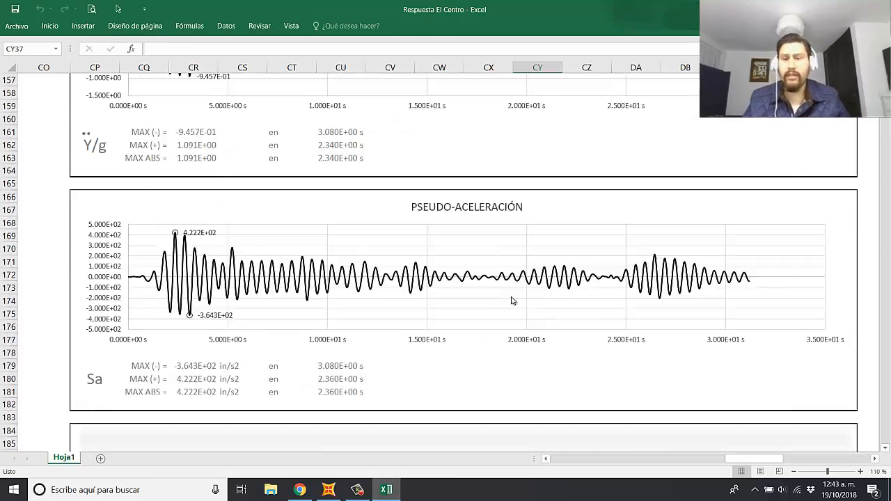
pyautogui.scroll(-7, 512, 301)
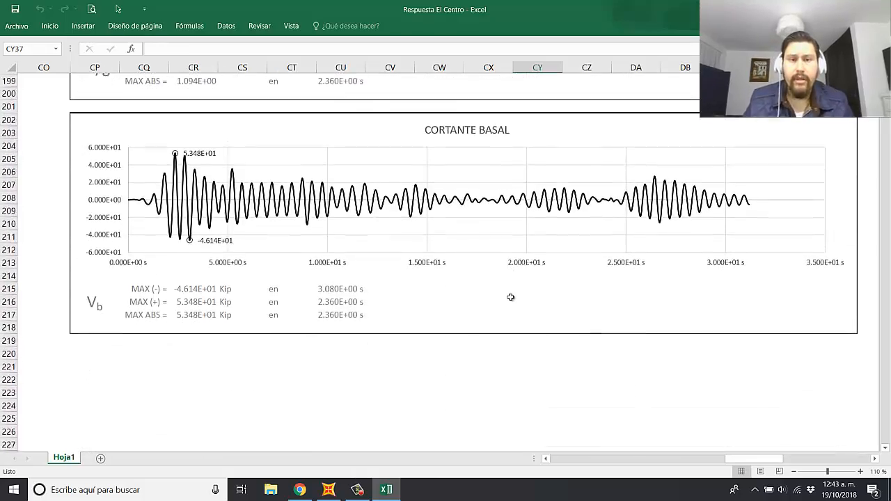
pyautogui.scroll(18, 512, 298)
pyautogui.scroll(20, 513, 295)
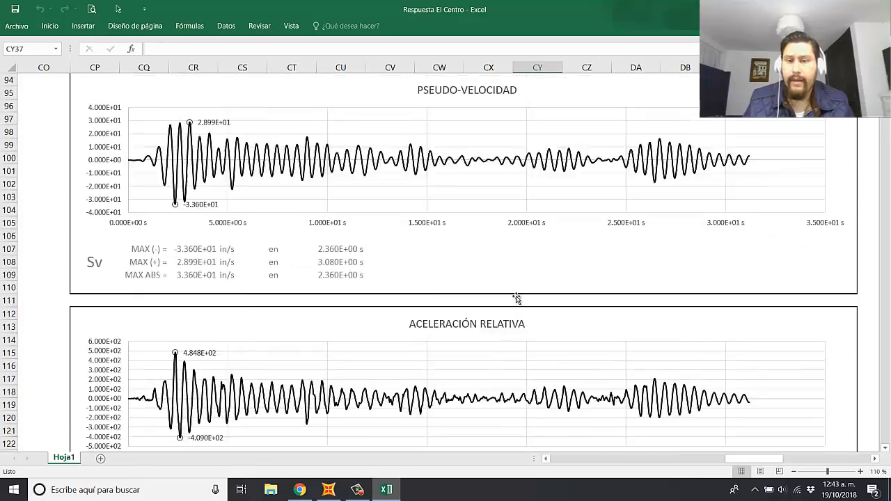
# Step: Return to the DATOS section and examine its input data, the oscillator diagram, the maximum results and the constants
pyautogui.scroll(12, 515, 299)
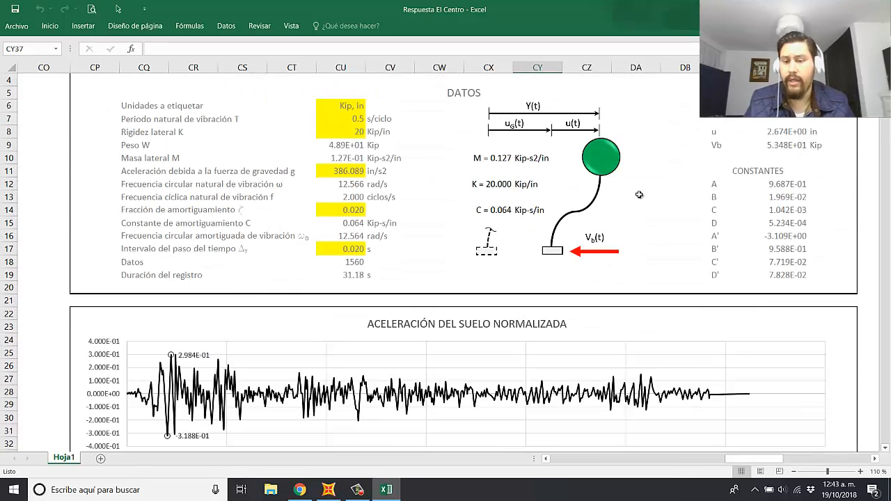
pyautogui.click(682, 198)
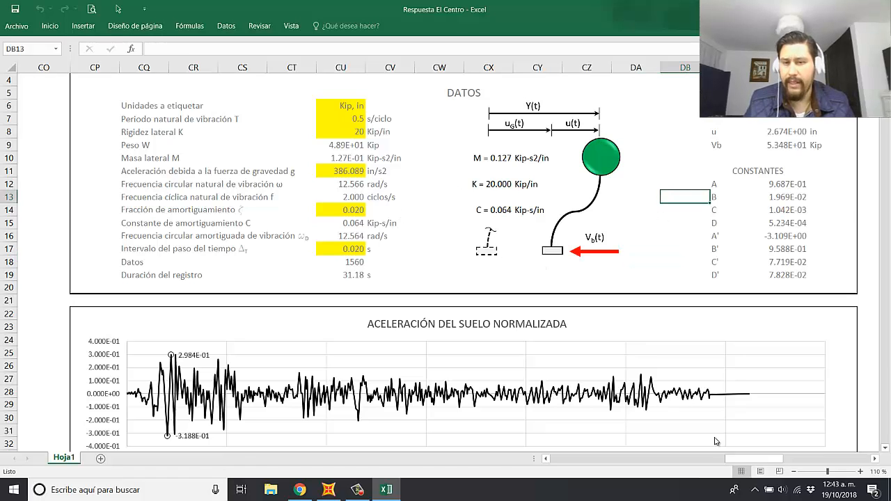
pyautogui.click(442, 184)
pyautogui.click(646, 172)
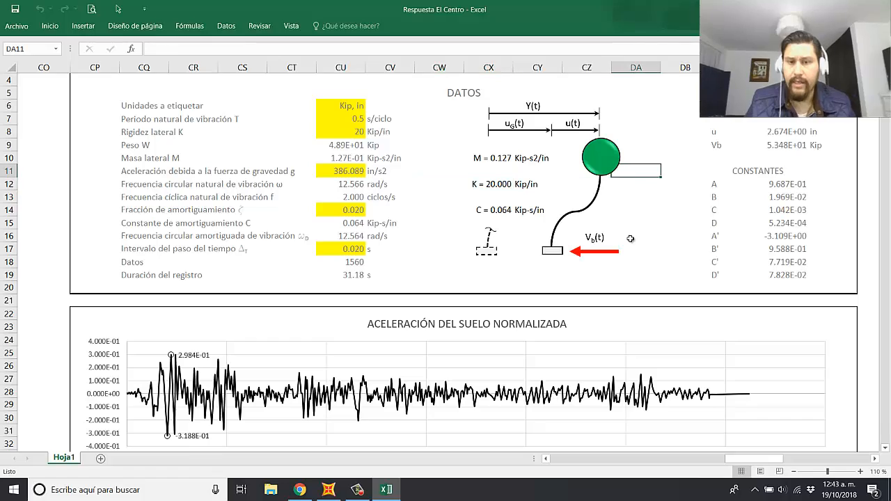
# Step: Find the book's deformation response image beyond the charts and move it down so that it starts around row 21
pyautogui.scroll(-1, 344, 201)
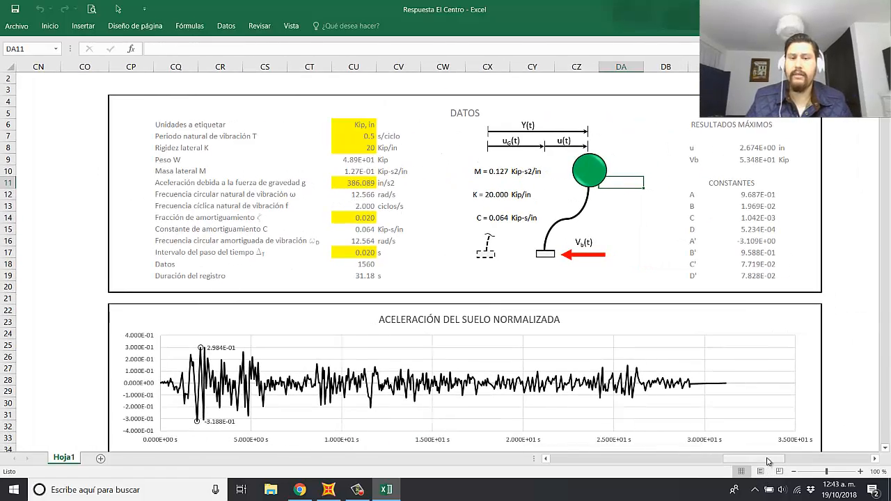
pyautogui.moveTo(769, 461)
pyautogui.mouseDown()
pyautogui.moveTo(752, 460)
pyautogui.moveTo(771, 460)
pyautogui.mouseUp()
pyautogui.moveTo(660, 197); pyautogui.dragTo(556, 341)
pyautogui.scroll(-3, 590, 267)
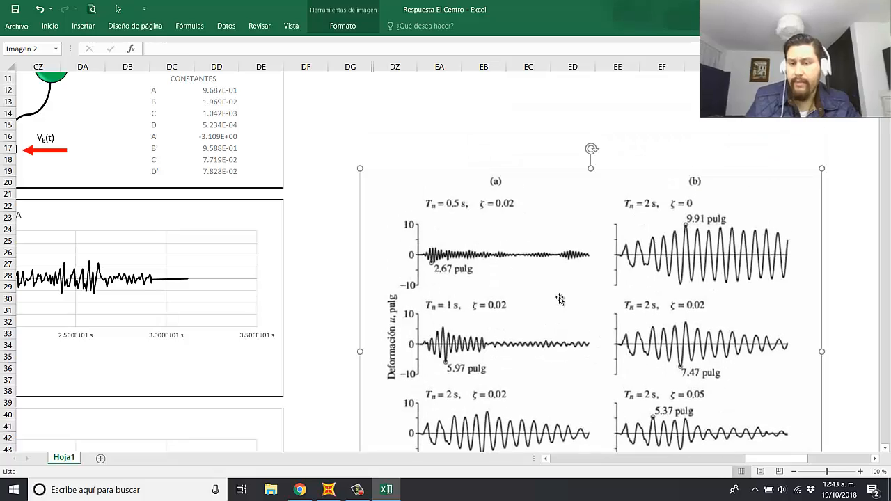
pyautogui.scroll(-2, 577, 265)
pyautogui.moveTo(583, 257); pyautogui.dragTo(585, 281)
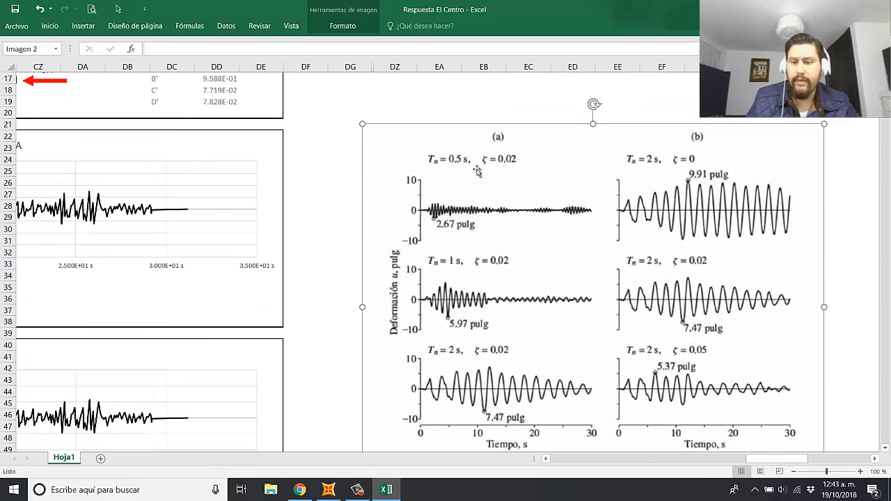
# Step: Move the book's deformation response image down beside the ACELERACIÓN DEL SUELO chart so that it starts around row 41
pyautogui.keyDown('ctrl'); pyautogui.scroll(3, 464, 178); pyautogui.keyUp('ctrl')
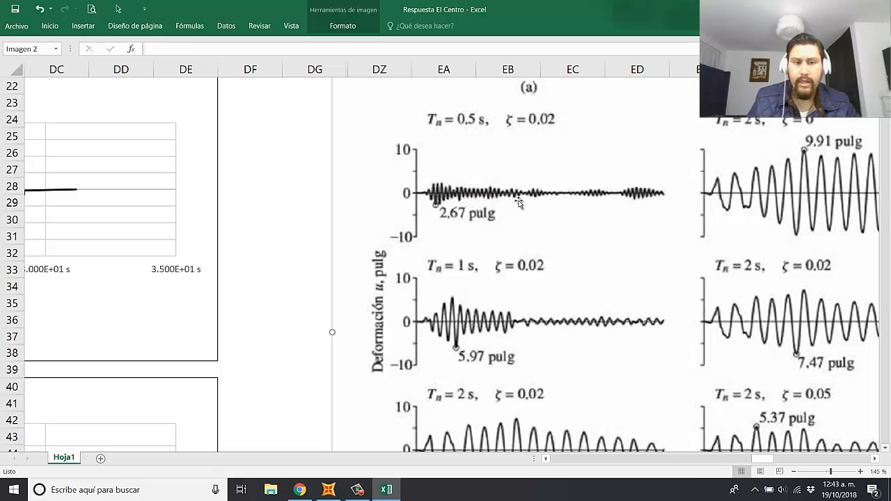
pyautogui.moveTo(529, 181); pyautogui.dragTo(498, 305)
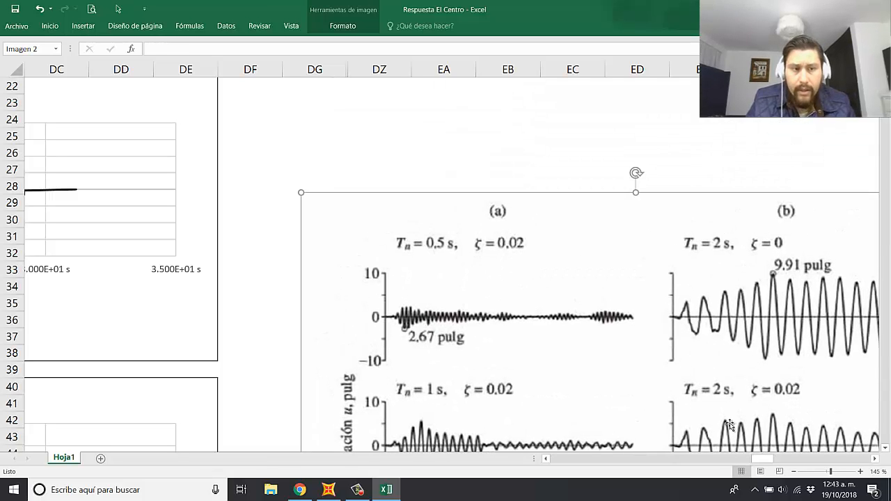
pyautogui.moveTo(659, 302); pyautogui.dragTo(655, 400)
pyautogui.scroll(-4, 616, 304)
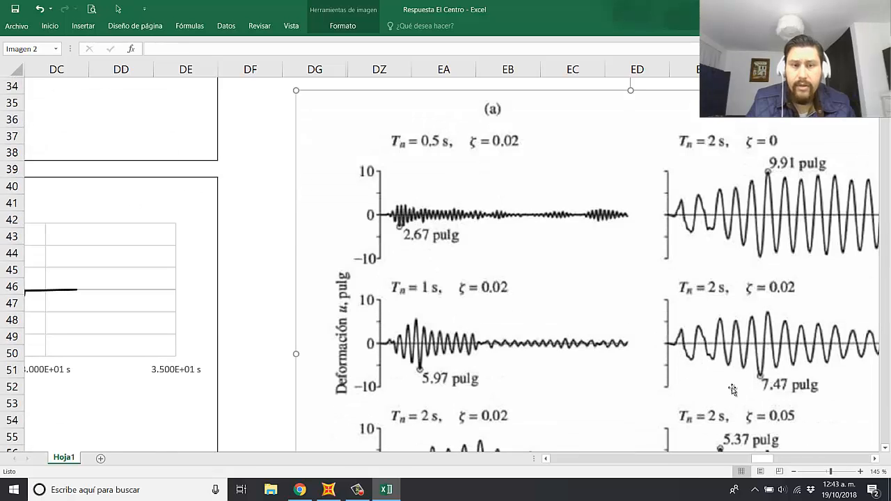
pyautogui.moveTo(768, 458); pyautogui.dragTo(763, 461)
pyautogui.moveTo(598, 181); pyautogui.dragTo(556, 293)
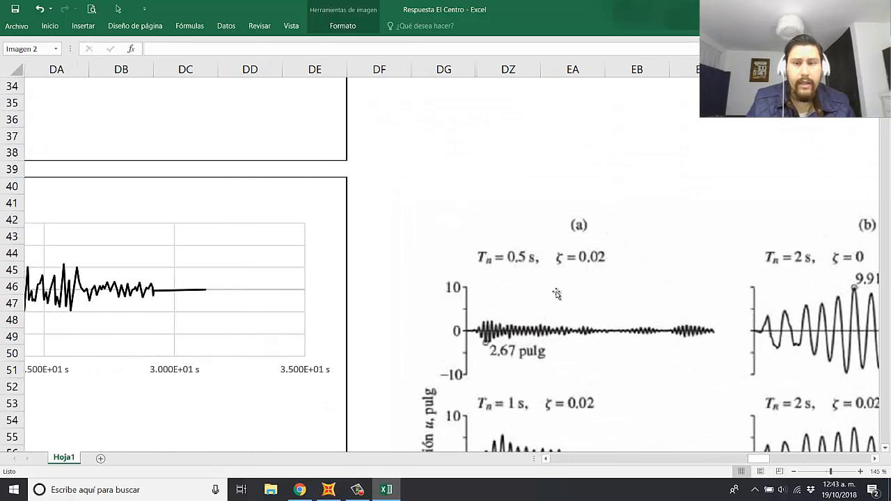
# Step: Lower the book's image to around row 58 and compare its Tn = 0.5 s, ζ = 0.02 curve with the DESPLAZAMIENTO RELATIVO chart
pyautogui.moveTo(759, 459); pyautogui.dragTo(753, 459)
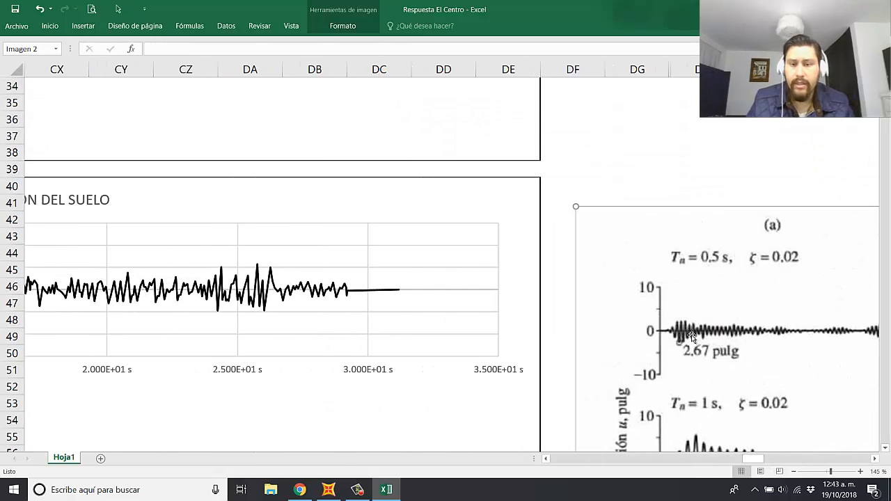
pyautogui.scroll(-3, 615, 292)
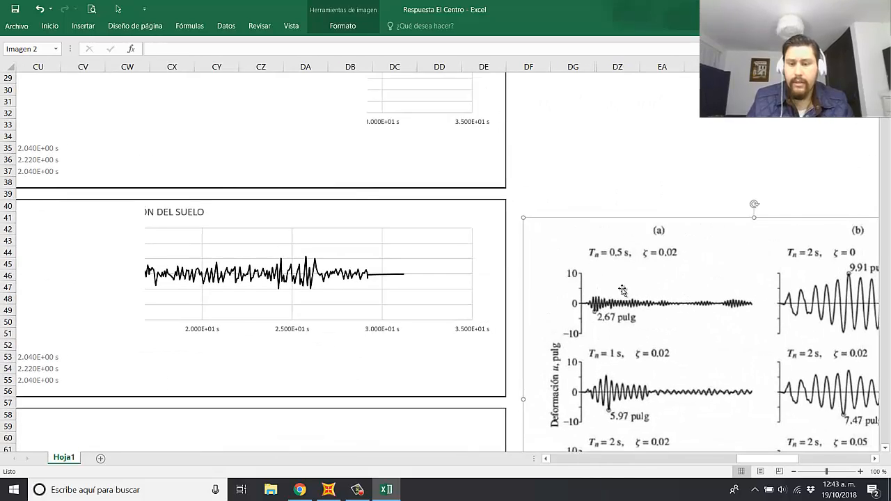
pyautogui.scroll(-1, 589, 291)
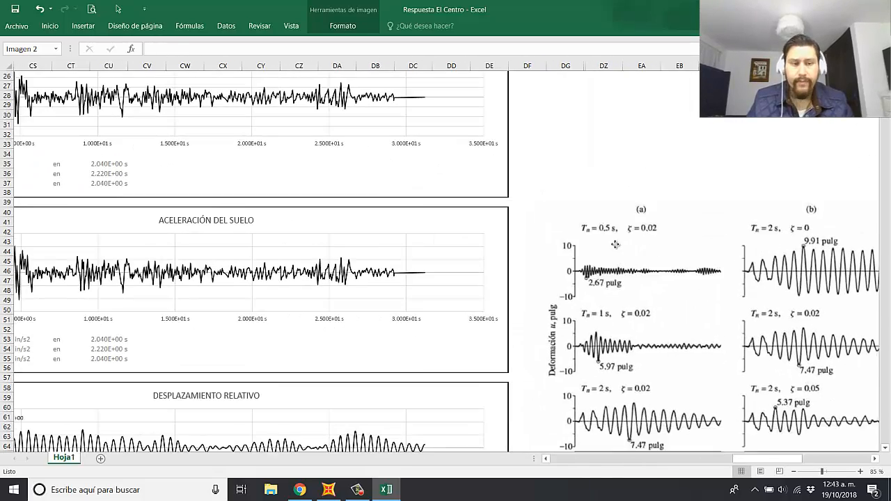
pyautogui.scroll(-7, 612, 267)
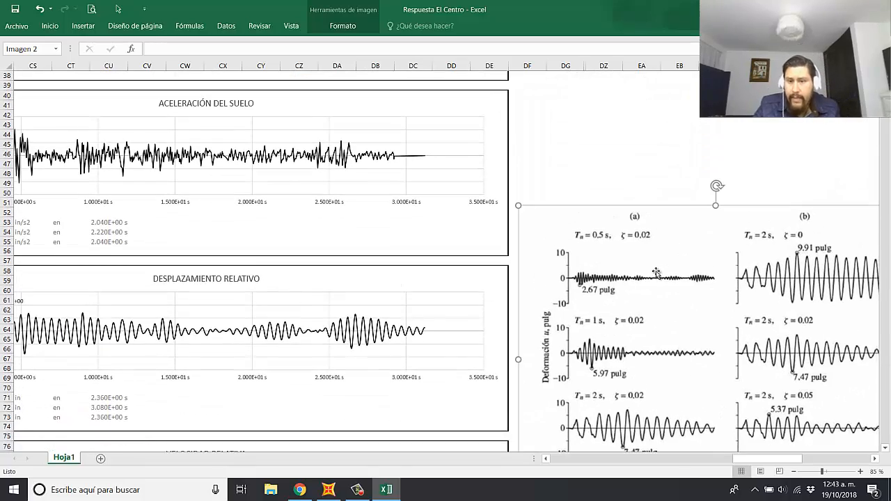
pyautogui.scroll(1, 632, 374)
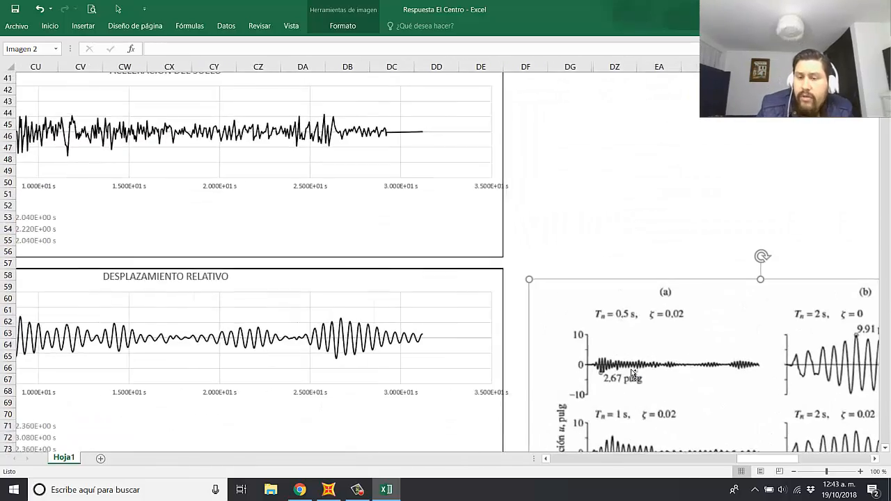
pyautogui.moveTo(759, 459); pyautogui.dragTo(752, 467)
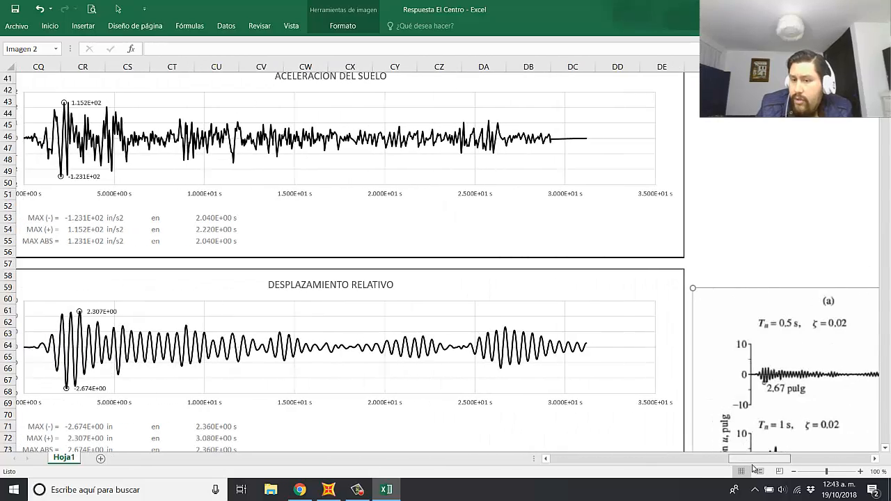
pyautogui.scroll(-1, 338, 313)
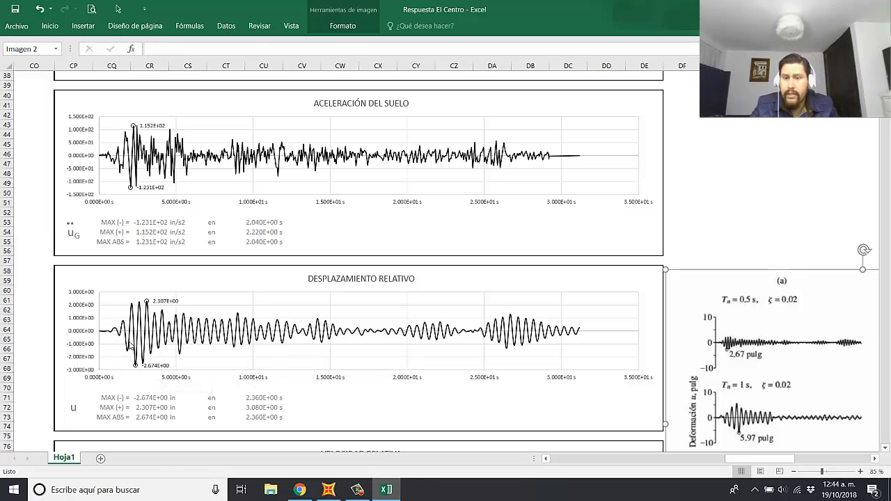
pyautogui.moveTo(129, 347)
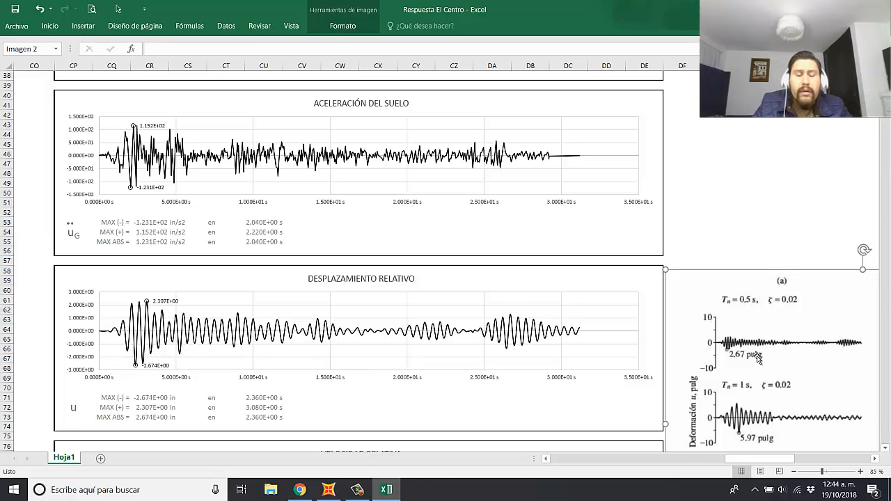
# Step: Raise the book's image to around row 44 and examine its six deformation curves for the different Tn and ζ values
pyautogui.moveTo(785, 376)
pyautogui.mouseDown()
pyautogui.moveTo(780, 306)
pyautogui.moveTo(791, 324)
pyautogui.moveTo(752, 294)
pyautogui.moveTo(776, 273)
pyautogui.moveTo(787, 365)
pyautogui.mouseUp()
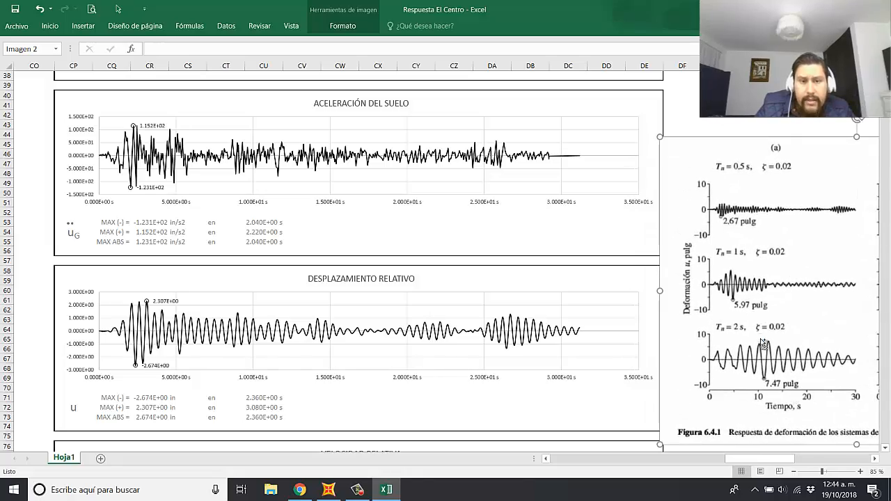
pyautogui.keyDown('ctrl'); pyautogui.scroll(3, 764, 346); pyautogui.keyUp('ctrl')
pyautogui.keyDown('ctrl'); pyautogui.scroll(1, 771, 387); pyautogui.keyUp('ctrl')
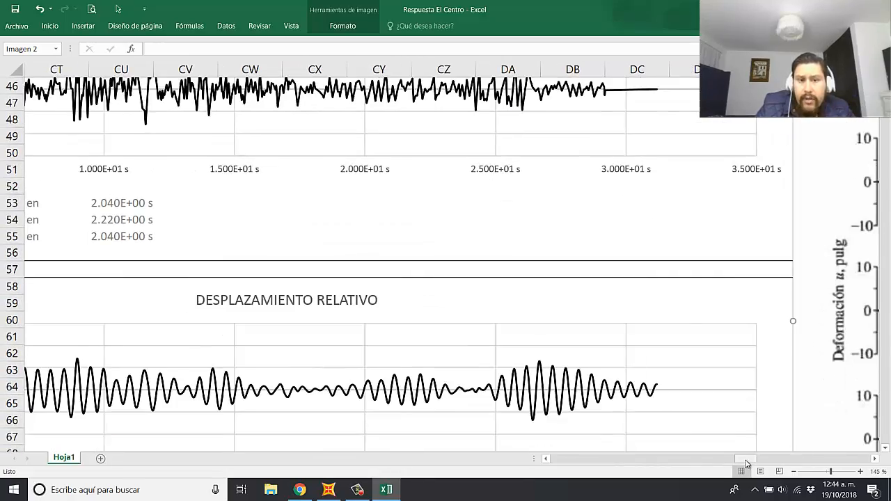
pyautogui.moveTo(746, 460); pyautogui.dragTo(766, 462)
pyautogui.keyDown('ctrl'); pyautogui.scroll(-1, 501, 264); pyautogui.keyUp('ctrl')
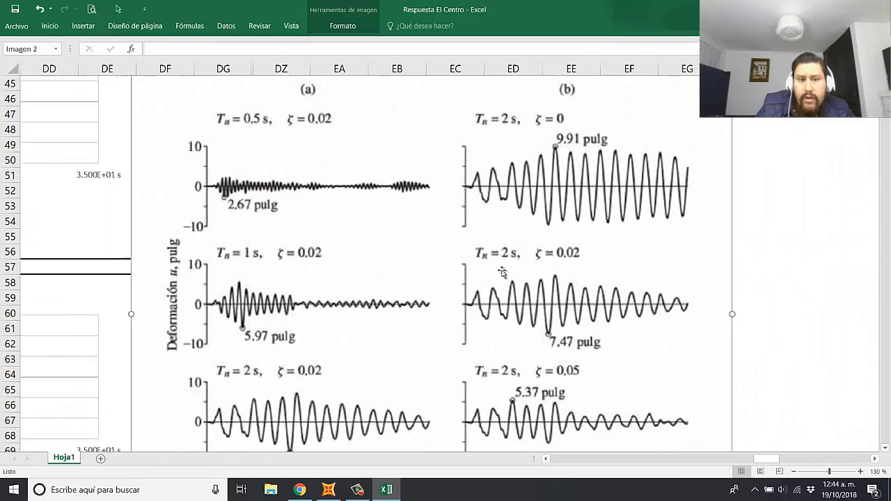
pyautogui.moveTo(453, 229); pyautogui.dragTo(466, 221)
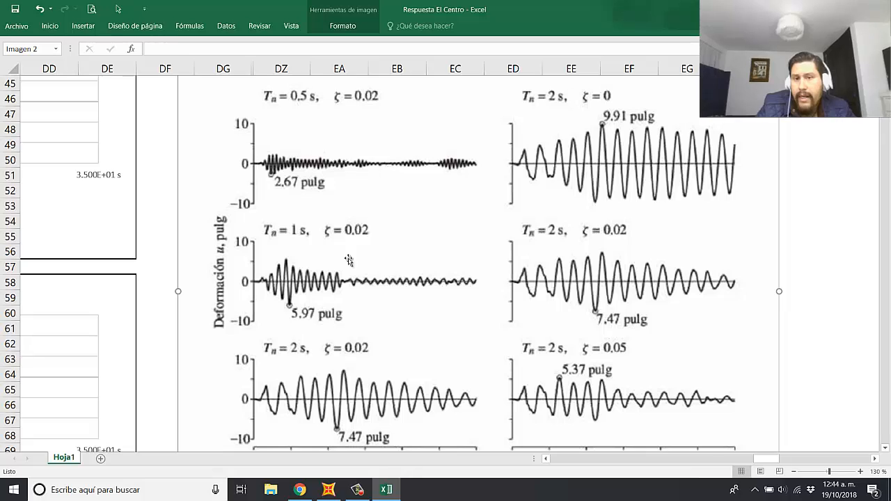
pyautogui.moveTo(455, 238); pyautogui.dragTo(444, 238)
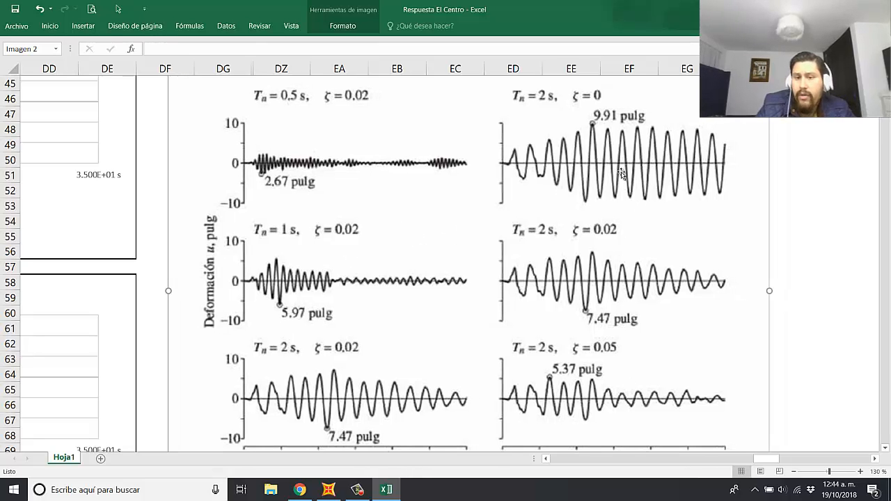
pyautogui.moveTo(621, 174); pyautogui.dragTo(611, 174)
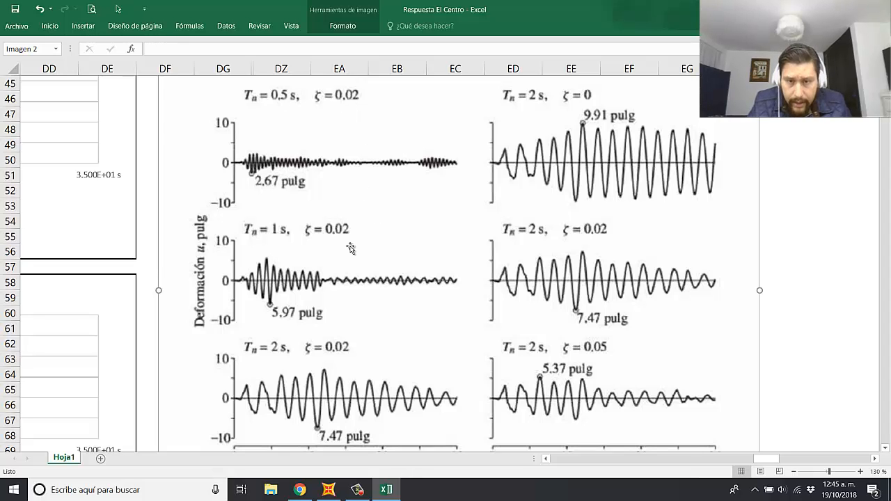
# Step: Return the book's image to the right of the DESPLAZAMIENTO RELATIVO chart, starting around column DF and row 59
pyautogui.keyDown('ctrl'); pyautogui.scroll(-1, 350, 249); pyautogui.keyUp('ctrl')
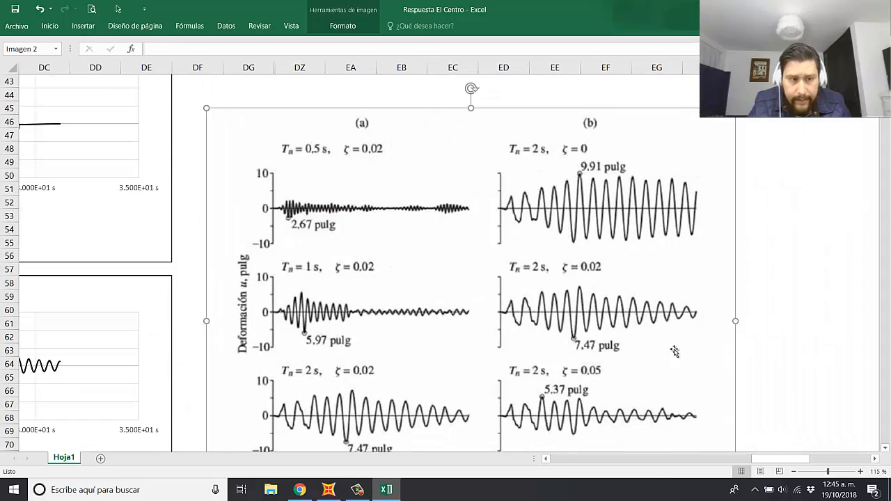
pyautogui.moveTo(781, 459); pyautogui.dragTo(776, 461)
pyautogui.moveTo(562, 272); pyautogui.dragTo(574, 408)
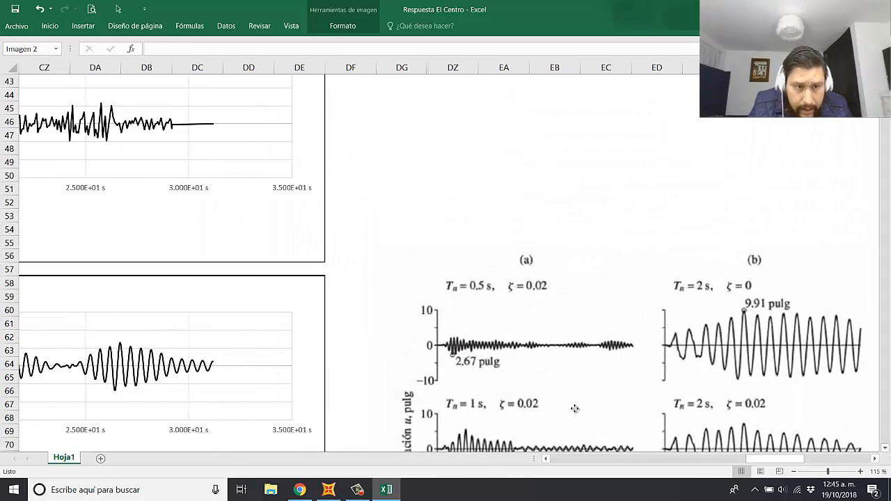
pyautogui.moveTo(791, 461); pyautogui.dragTo(780, 462)
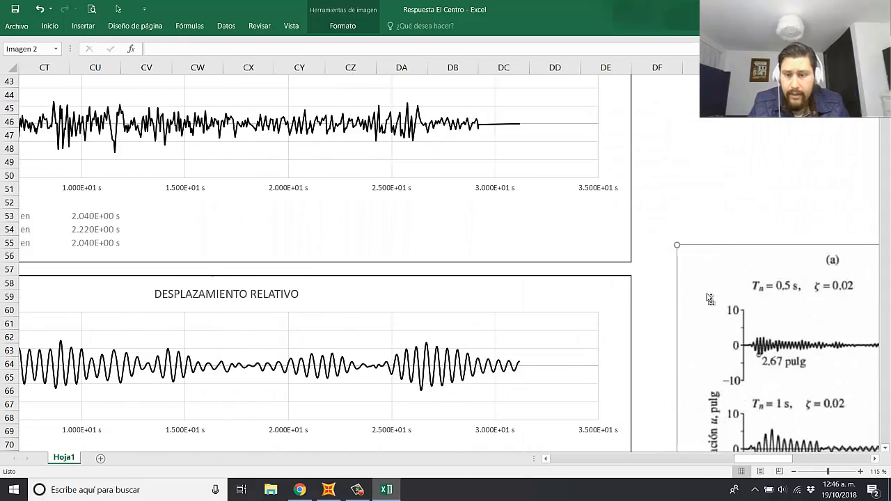
pyautogui.keyDown('ctrl'); pyautogui.scroll(-1, 707, 298); pyautogui.keyUp('ctrl')
pyautogui.moveTo(735, 307); pyautogui.dragTo(703, 337)
pyautogui.keyDown('ctrl'); pyautogui.scroll(-1, 547, 253); pyautogui.keyUp('ctrl')
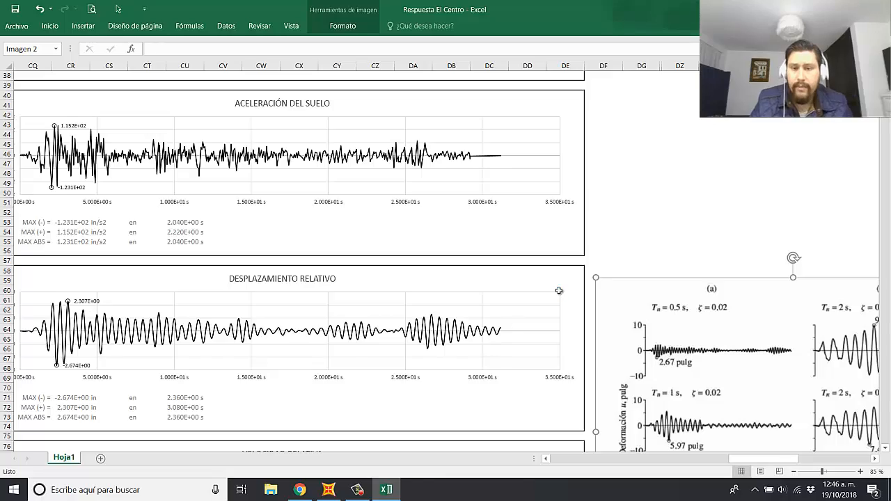
# Step: Shift the book's image over the right edge of the DESPLAZAMIENTO RELATIVO chart, starting around column DC and row 58
pyautogui.keyDown('ctrl'); pyautogui.scroll(-1, 558, 290); pyautogui.keyUp('ctrl')
pyautogui.keyDown('ctrl'); pyautogui.scroll(1, 396, 322); pyautogui.keyUp('ctrl')
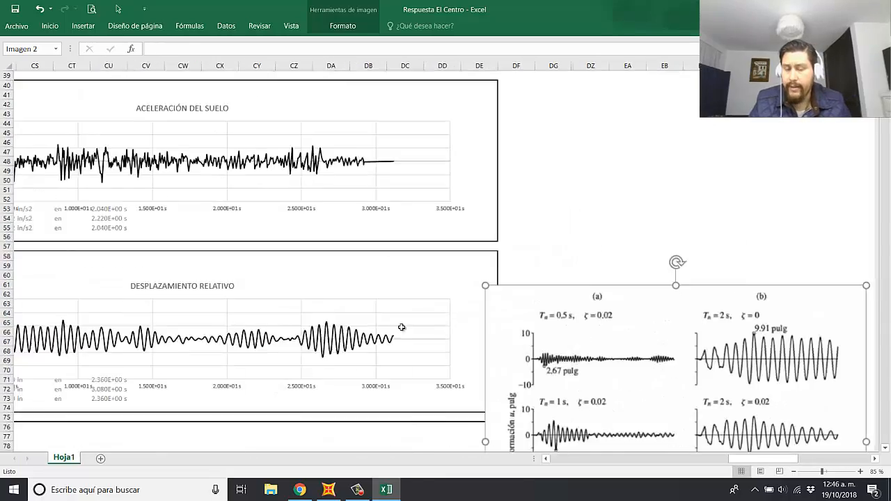
pyautogui.moveTo(755, 459); pyautogui.dragTo(766, 463)
pyautogui.moveTo(738, 366); pyautogui.dragTo(647, 344)
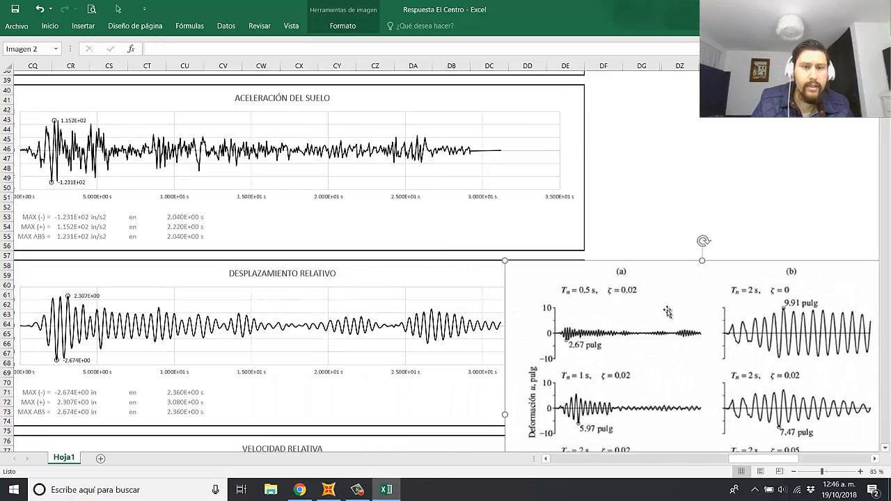
# Step: Set the natural vibration period T in the DATOS section to 1 s/ciclo, matching the book's second case
pyautogui.scroll(-1, 638, 314)
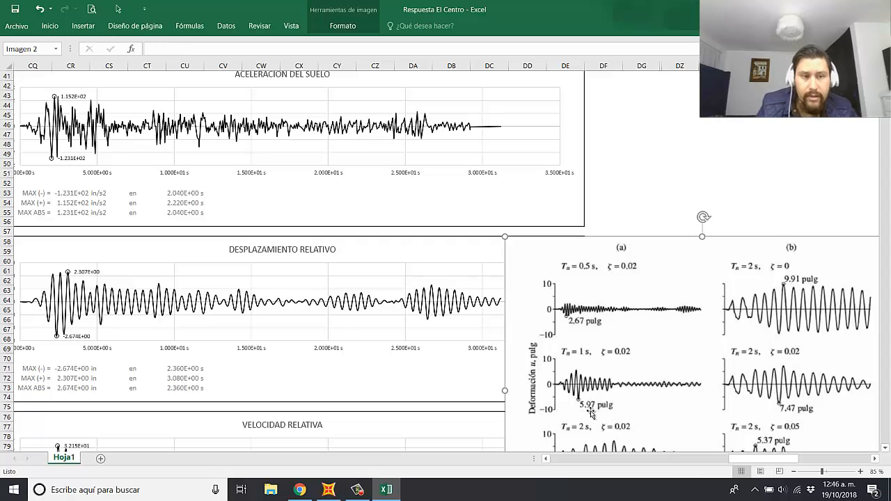
pyautogui.scroll(13, 144, 257)
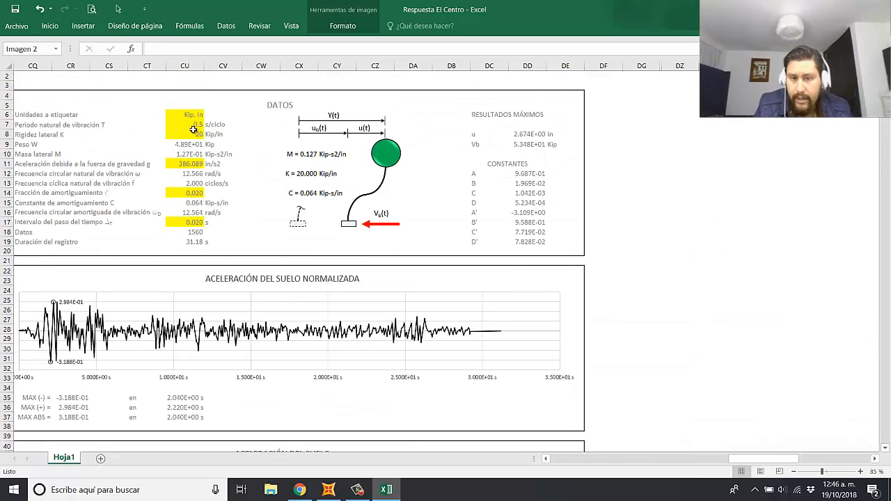
pyautogui.click(194, 126)
pyautogui.click(613, 196)
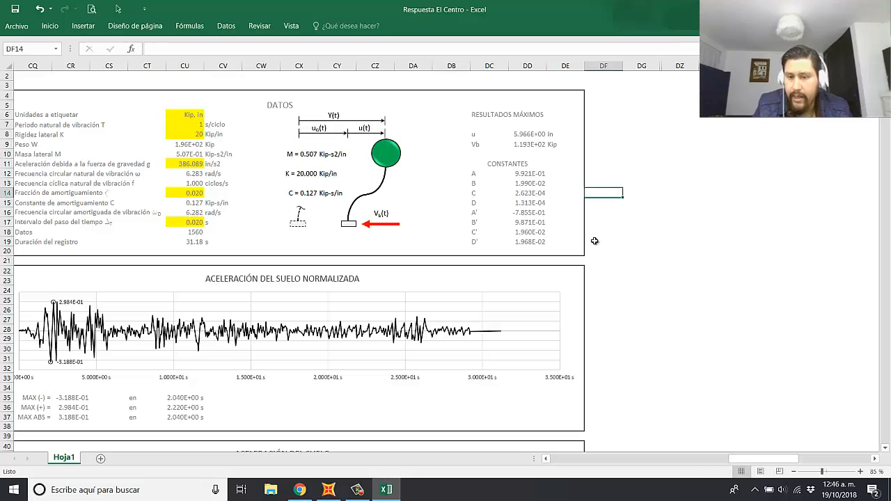
# Step: Compare the DESPLAZAMIENTO RELATIVO chart and its maximum values with the book's Tn = 1 s, ζ = 0.02 curve
pyautogui.scroll(-5, 589, 246)
pyautogui.scroll(-7, 593, 245)
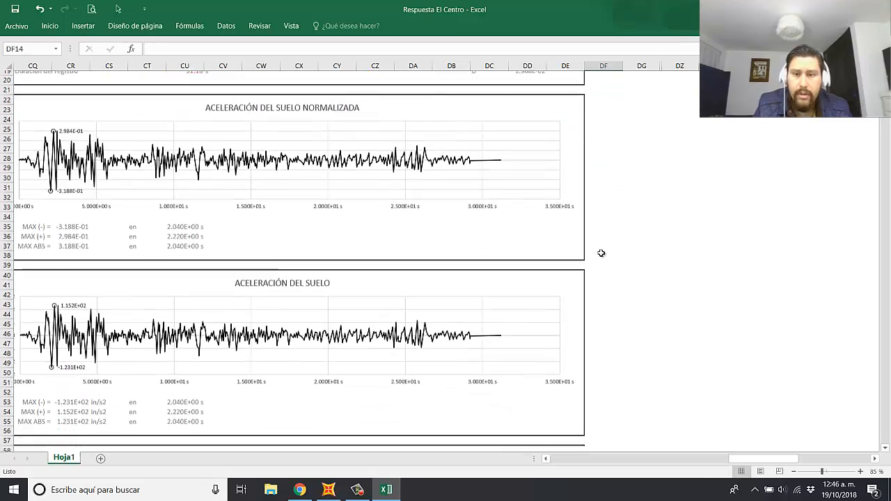
pyautogui.scroll(-3, 597, 267)
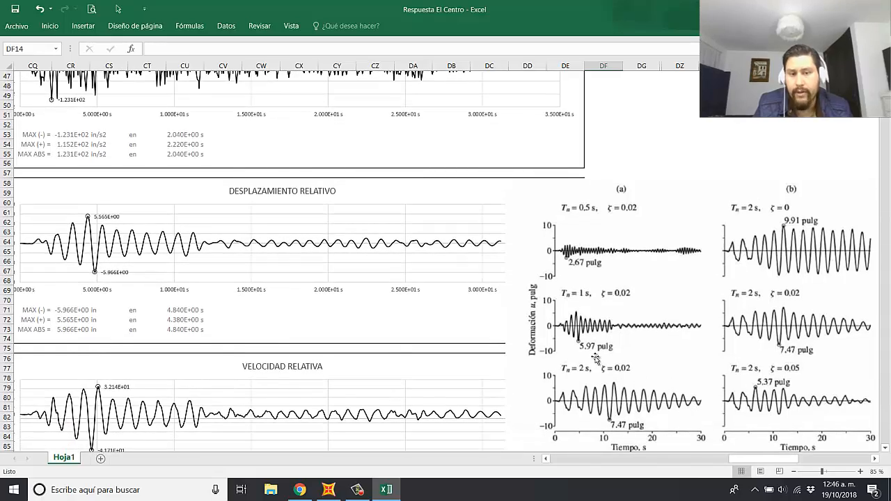
pyautogui.scroll(4, 603, 353)
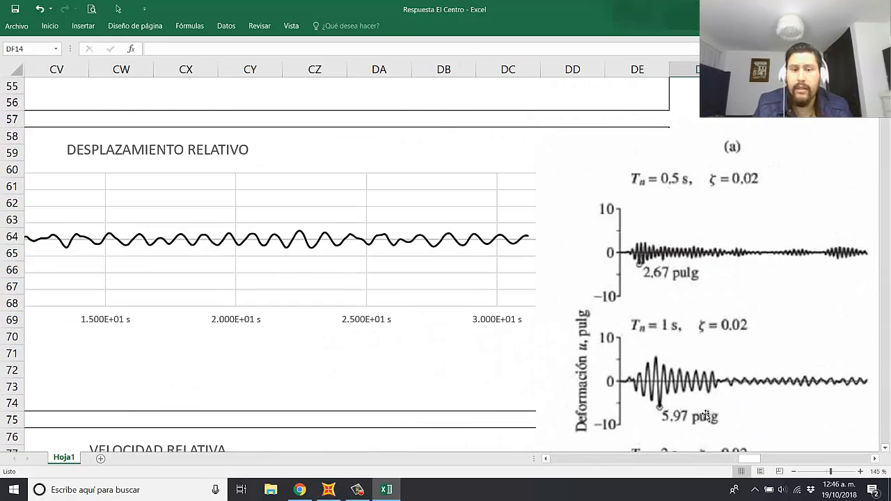
pyautogui.moveTo(750, 459); pyautogui.dragTo(725, 462)
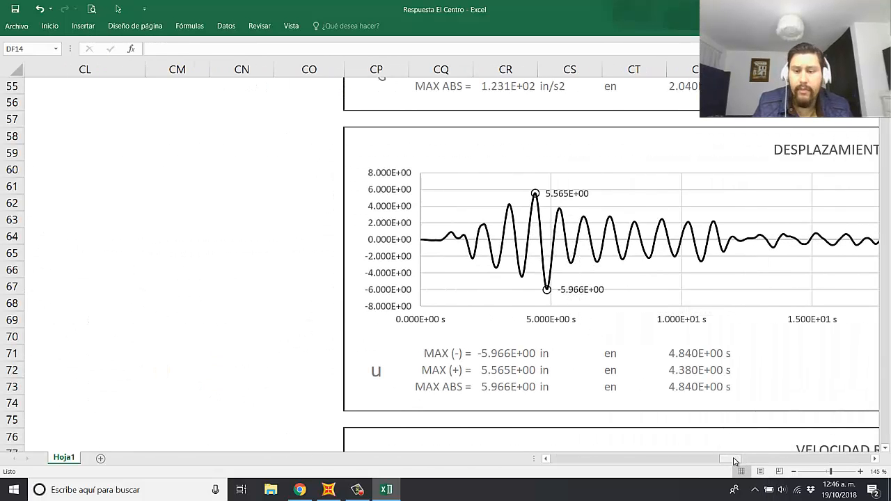
# Step: Bring the book's Tn = 2 s, ζ = 0.02 curve into view by moving the image up to start around row 44
pyautogui.moveTo(734, 461); pyautogui.dragTo(757, 460)
pyautogui.moveTo(694, 345); pyautogui.dragTo(709, 202)
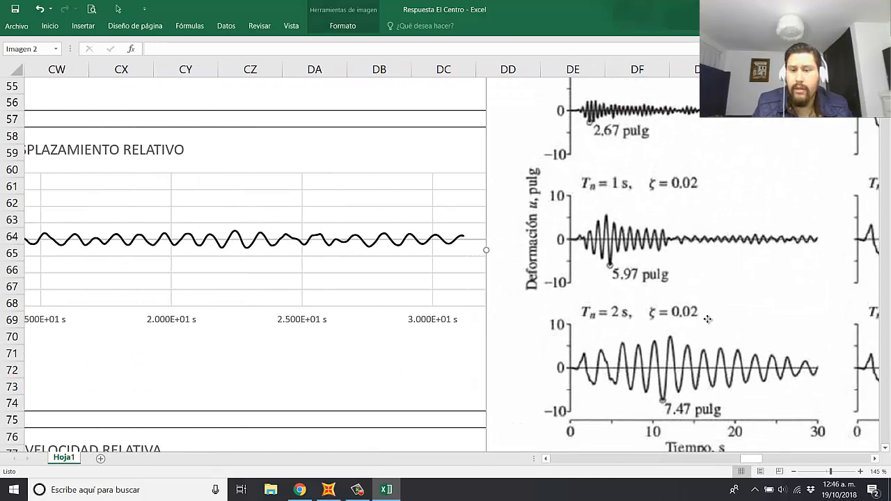
pyautogui.moveTo(707, 318); pyautogui.dragTo(628, 245)
pyautogui.scroll(18, 241, 334)
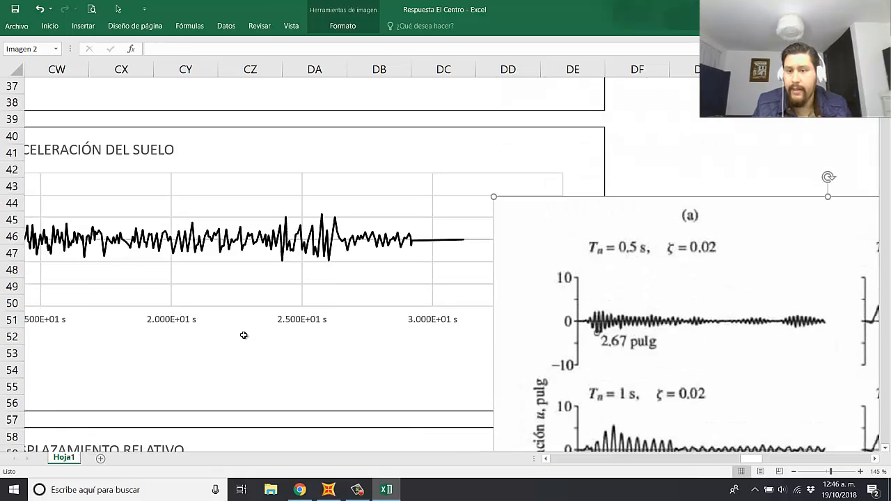
# Step: Set the natural vibration period T to 2 s/ciclo and check the relative displacement chart with its maximum values
pyautogui.moveTo(757, 462); pyautogui.dragTo(748, 463)
pyautogui.click(334, 188)
pyautogui.click(515, 236)
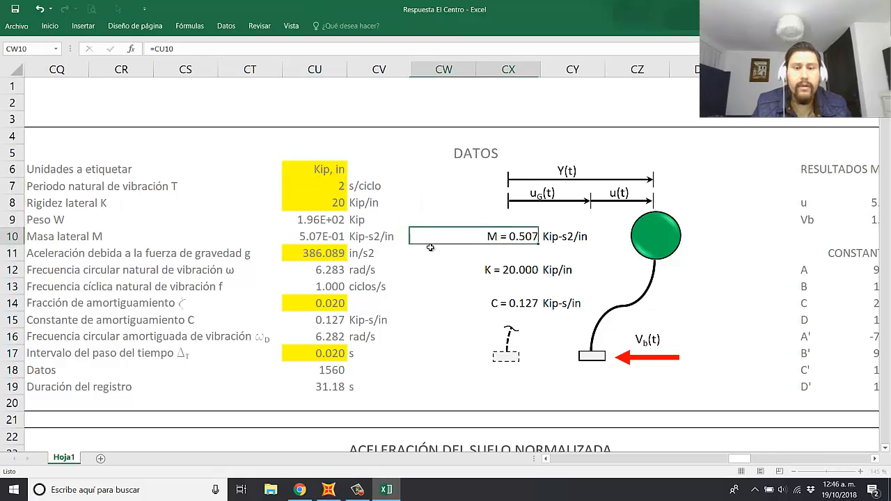
pyautogui.scroll(-14, 516, 325)
pyautogui.scroll(-6, 515, 325)
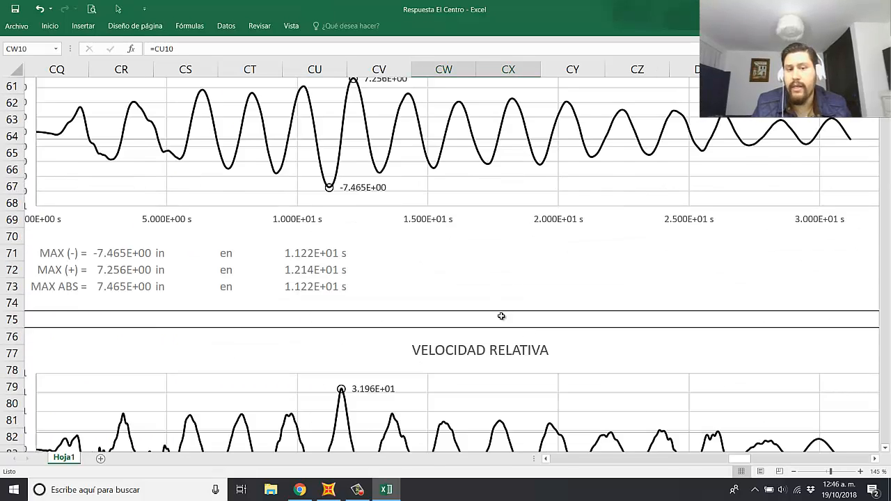
# Step: Compare the DESPLAZAMIENTO RELATIVO chart and its maximum values with the book's Tn = 2 s, ζ = 0.02 curve
pyautogui.scroll(1, 501, 316)
pyautogui.moveTo(741, 459); pyautogui.dragTo(750, 462)
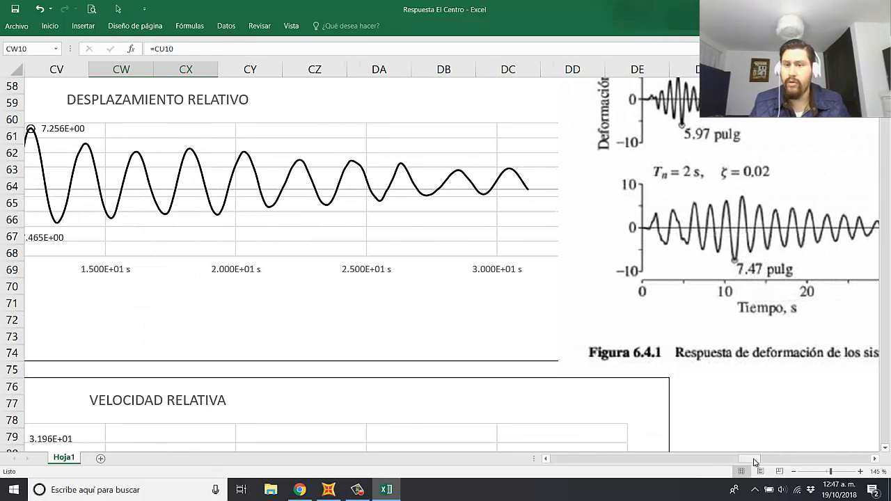
pyautogui.moveTo(749, 459); pyautogui.dragTo(737, 461)
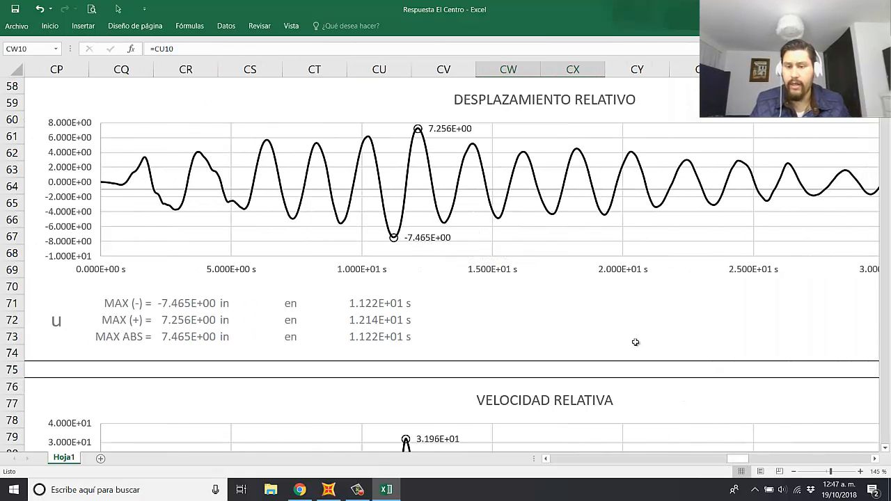
pyautogui.scroll(-1, 689, 362)
pyautogui.moveTo(739, 458); pyautogui.dragTo(750, 459)
pyautogui.scroll(-2, 749, 392)
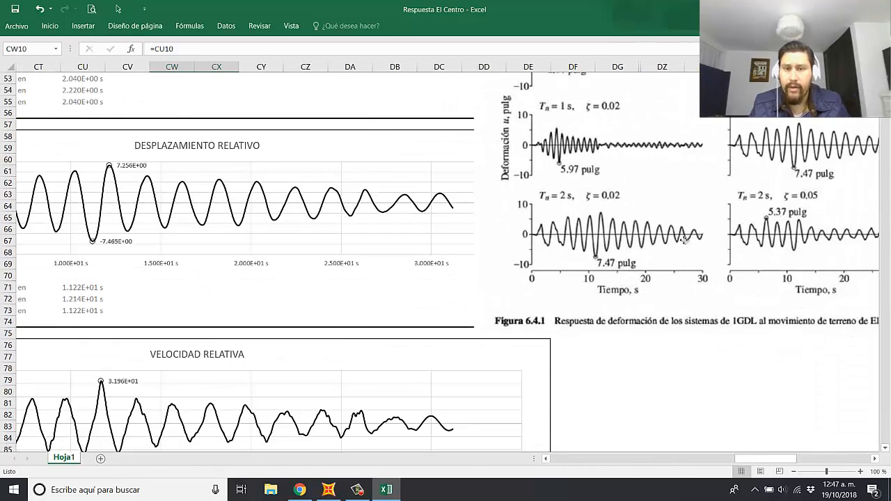
# Step: Move the book figure down to show its Tn = 2 s, ζ = 0 case, and set the damping fraction in DATOS to 0
pyautogui.click(698, 206)
pyautogui.moveTo(698, 206); pyautogui.dragTo(687, 224)
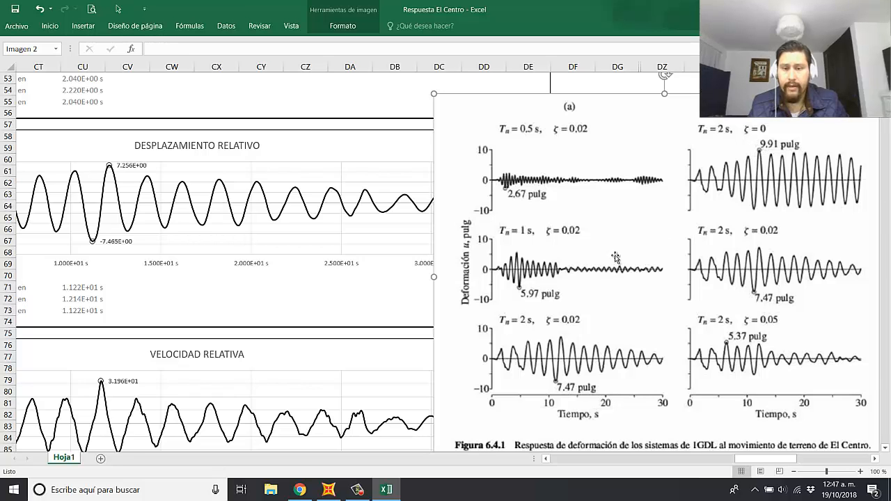
pyautogui.moveTo(765, 454); pyautogui.dragTo(747, 454)
pyautogui.scroll(15, 630, 320)
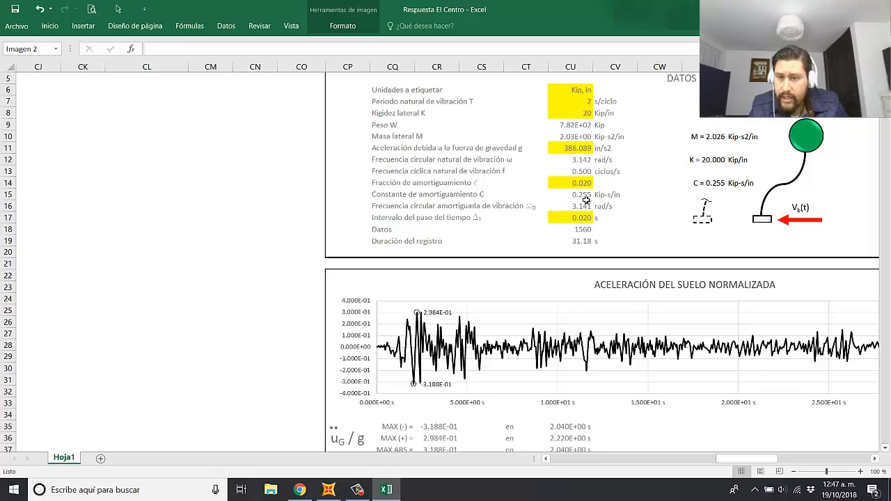
pyautogui.scroll(2, 570, 163)
pyautogui.click(582, 153)
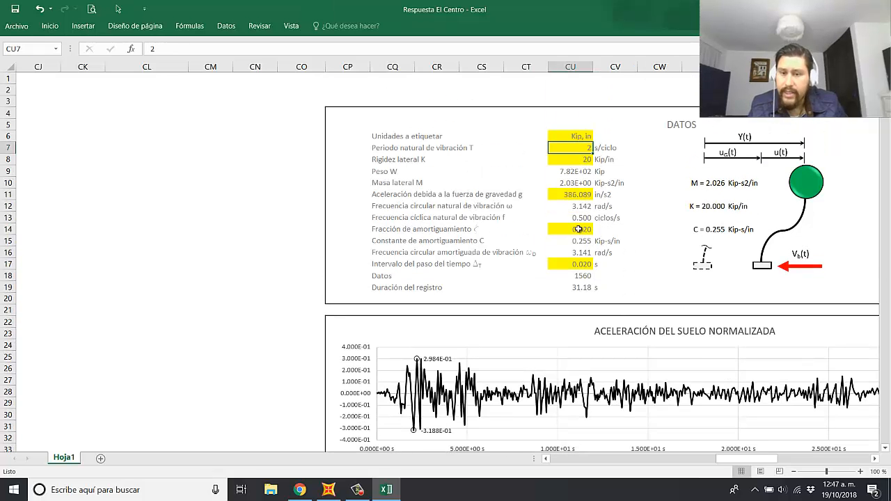
pyautogui.click(579, 229)
pyautogui.press('Right')
pyautogui.press('Right')
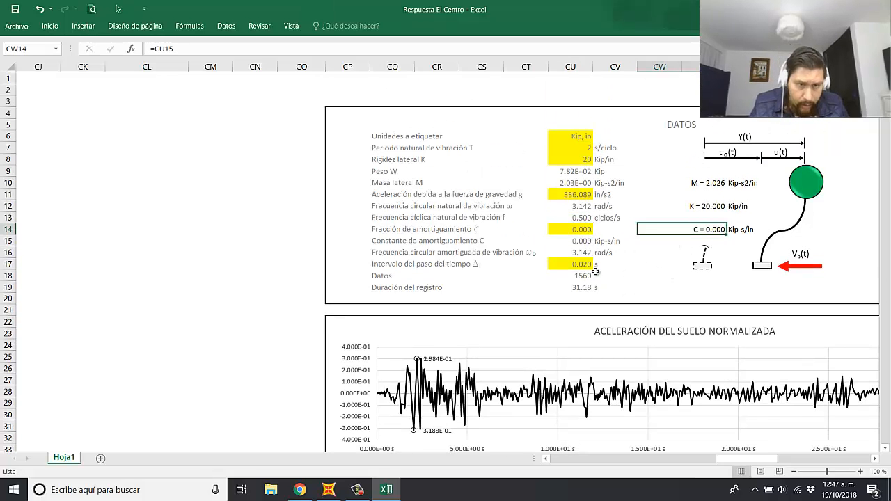
# Step: Position the book figure beside the DESPLAZAMIENTO RELATIVO chart and compare the chart with the Tn = 2 s, ζ = 0 curve
pyautogui.scroll(-12, 588, 286)
pyautogui.scroll(-3, 709, 441)
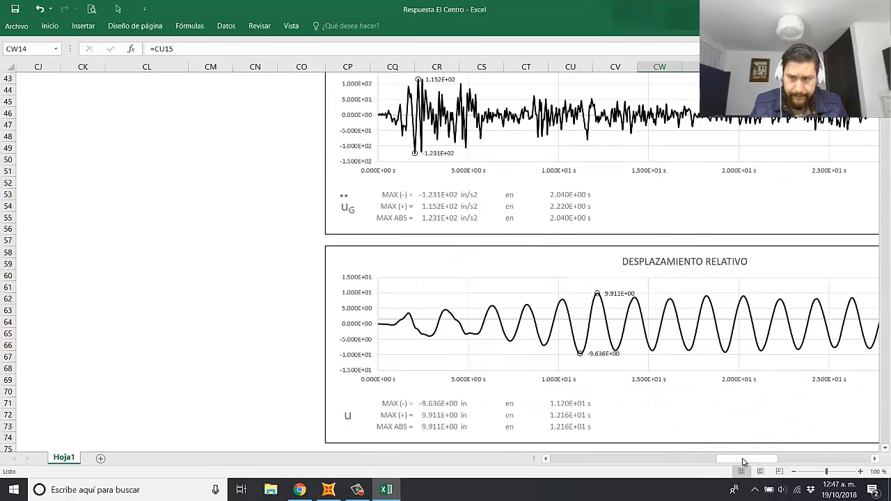
pyautogui.moveTo(742, 458); pyautogui.dragTo(760, 458)
pyautogui.moveTo(784, 355); pyautogui.dragTo(733, 398)
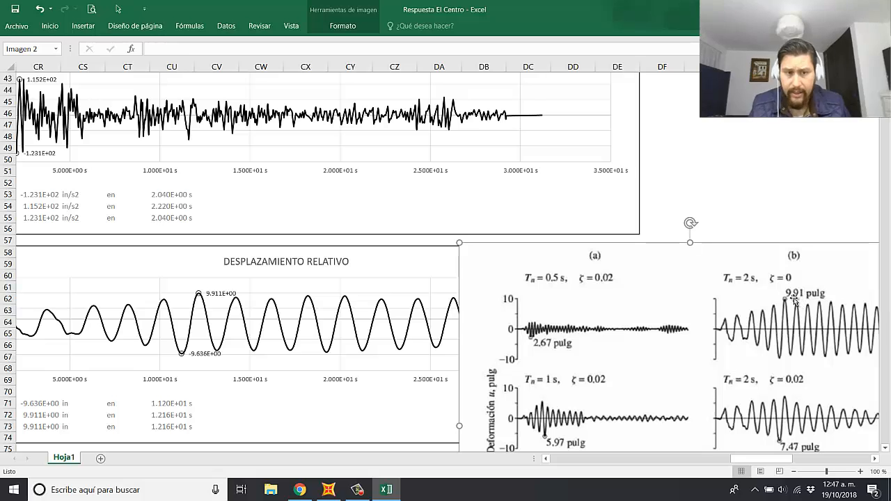
pyautogui.moveTo(765, 324); pyautogui.dragTo(823, 326)
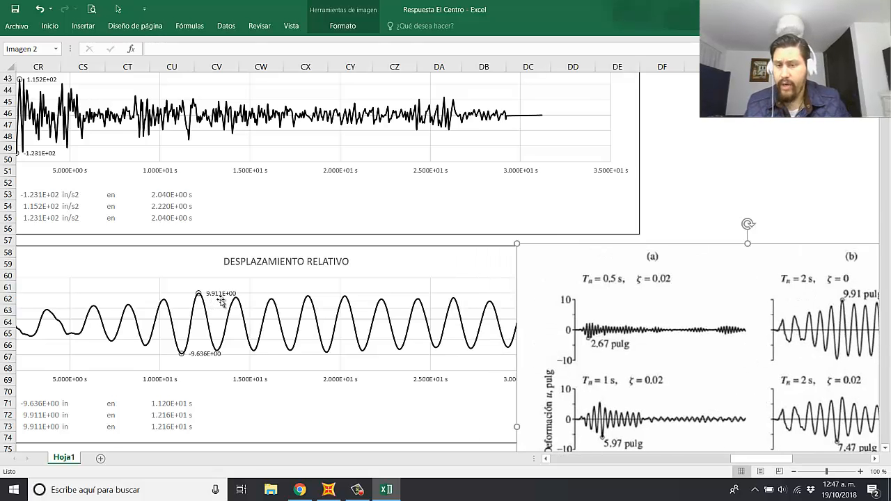
pyautogui.scroll(-1, 593, 313)
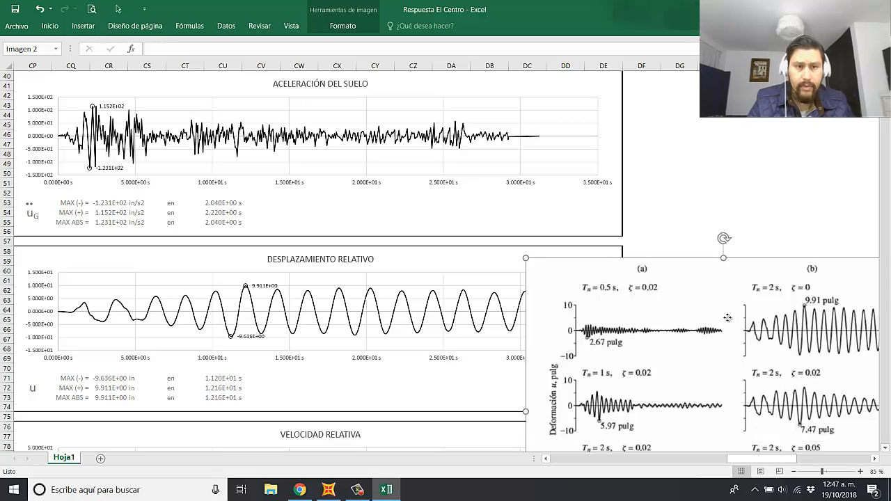
pyautogui.moveTo(727, 318); pyautogui.dragTo(721, 254)
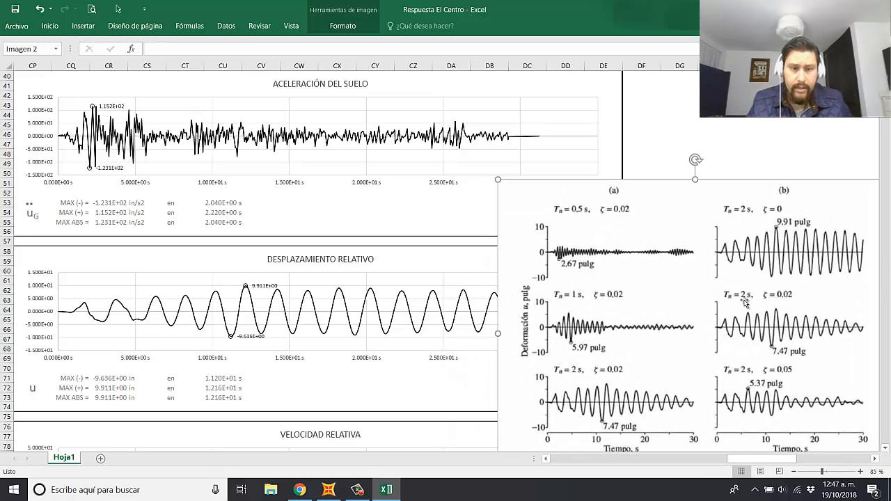
# Step: Set the damping fraction in DATOS to 0.02 and check the relative displacement chart against the book's ζ = 0.02 curve
pyautogui.scroll(12, 378, 308)
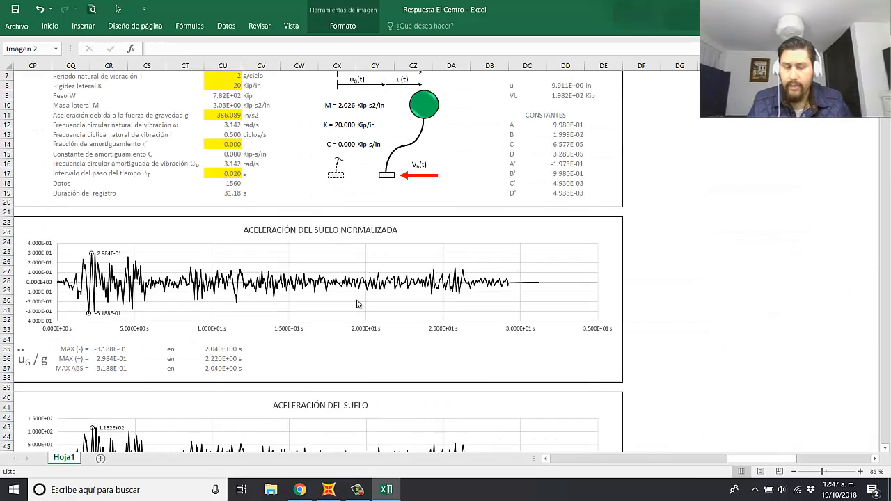
pyautogui.click(224, 174)
pyautogui.write('0.02')
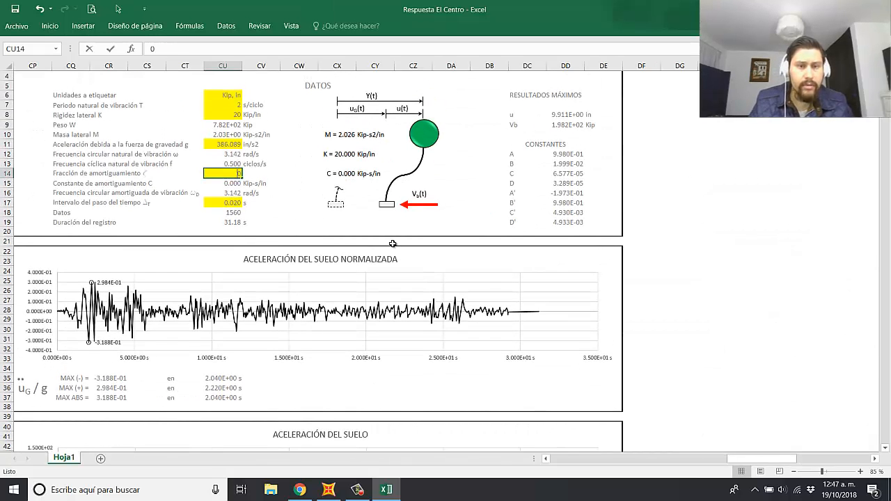
pyautogui.press('Return')
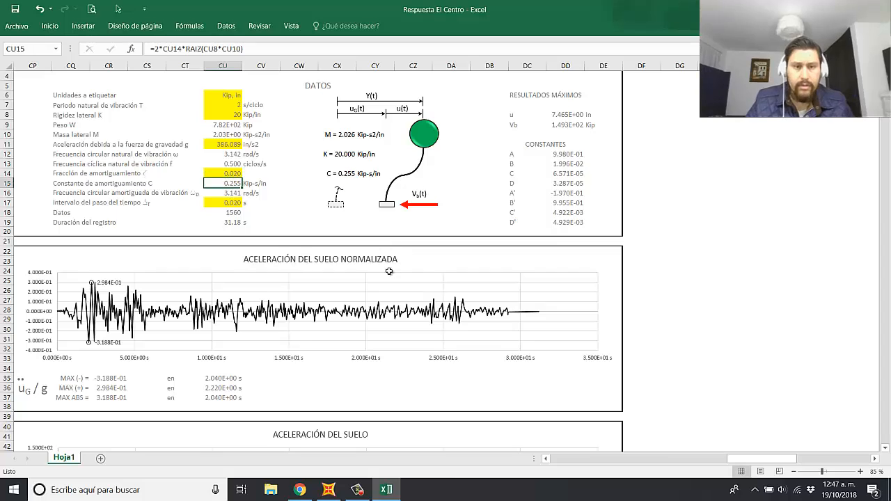
pyautogui.scroll(-12, 397, 271)
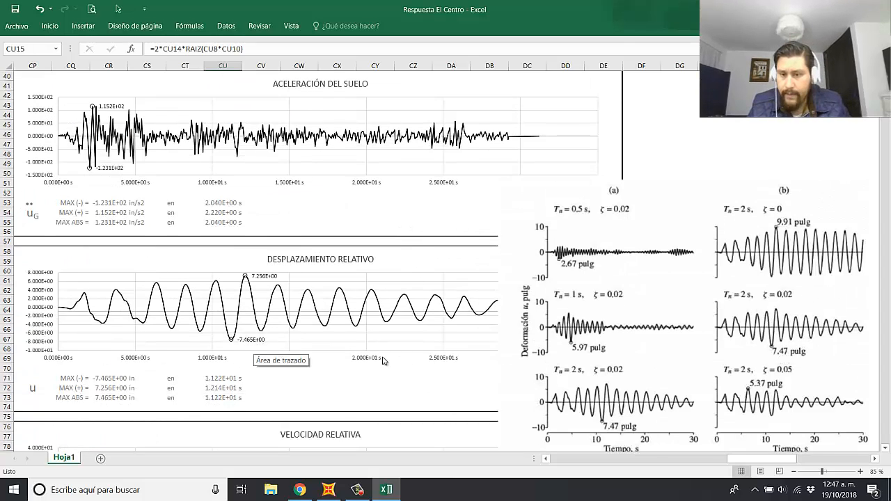
# Step: Set the damping fraction in DATOS to 0.05 for the book's last Tn = 2 s case
pyautogui.scroll(13, 310, 268)
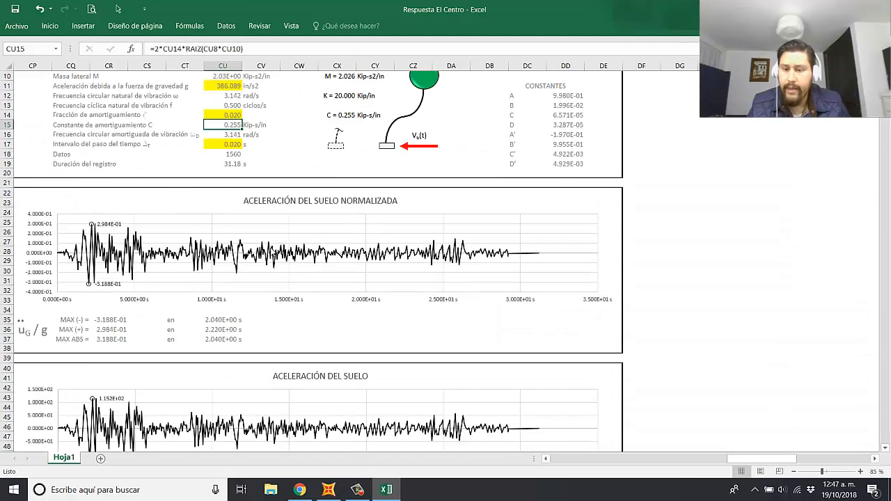
pyautogui.click(233, 201)
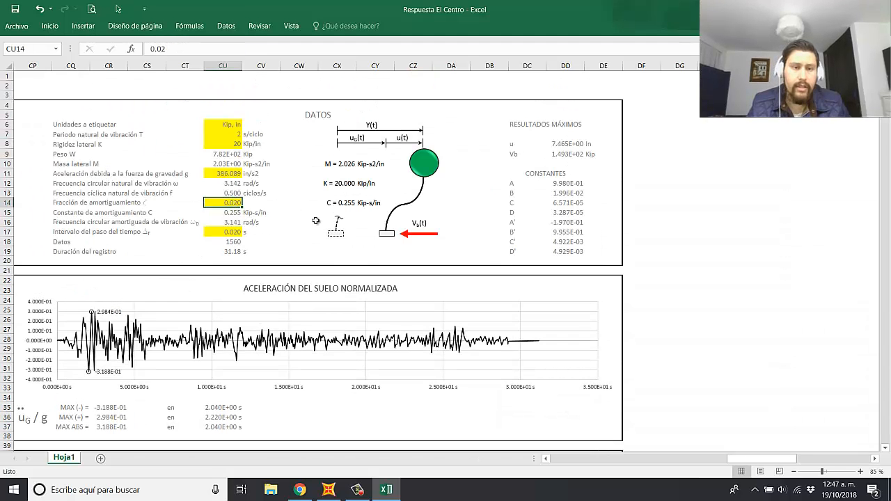
pyautogui.write('0.0')
pyautogui.press('Return')
# Step: Nudge the book figure up beside the relative displacement chart and compare the chart with the Tn = 2 s, ζ = 0.05 curve
pyautogui.scroll(-14, 315, 221)
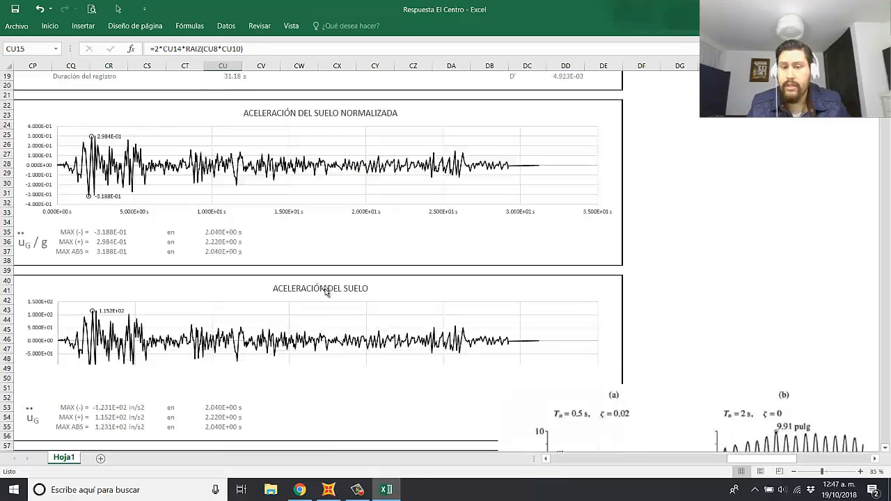
pyautogui.moveTo(781, 375); pyautogui.dragTo(771, 338)
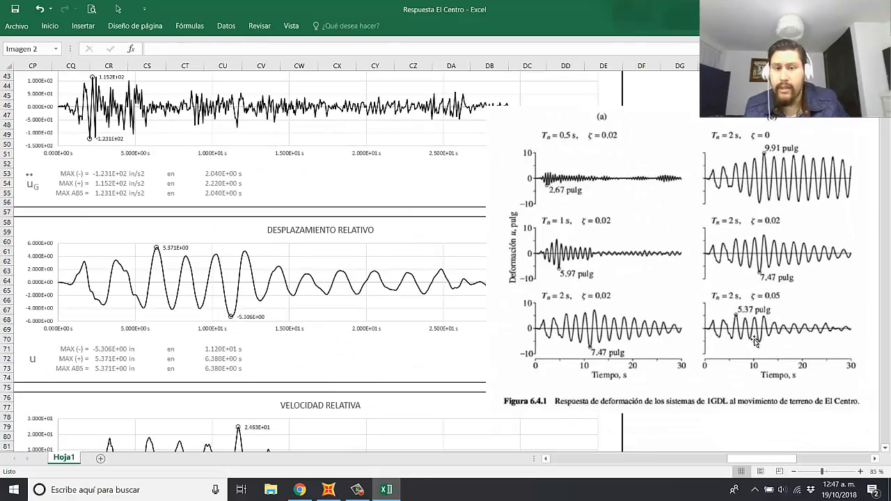
pyautogui.scroll(2, 771, 338)
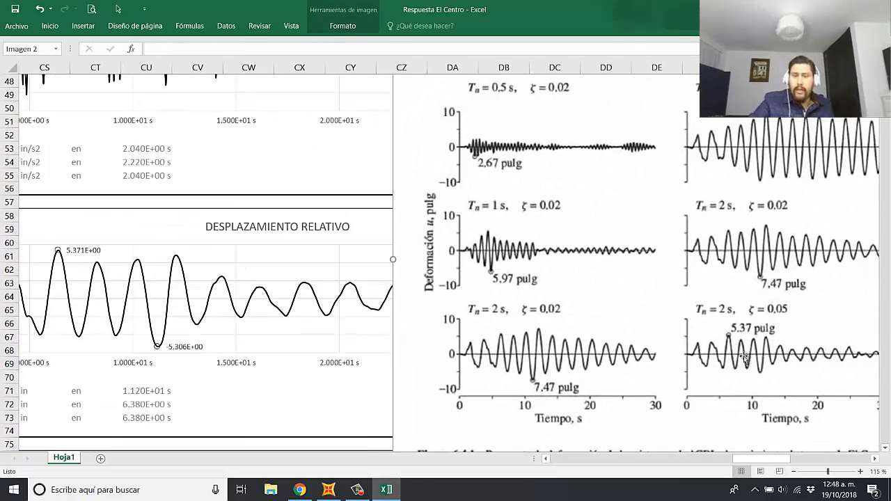
pyautogui.moveTo(761, 458); pyautogui.dragTo(756, 459)
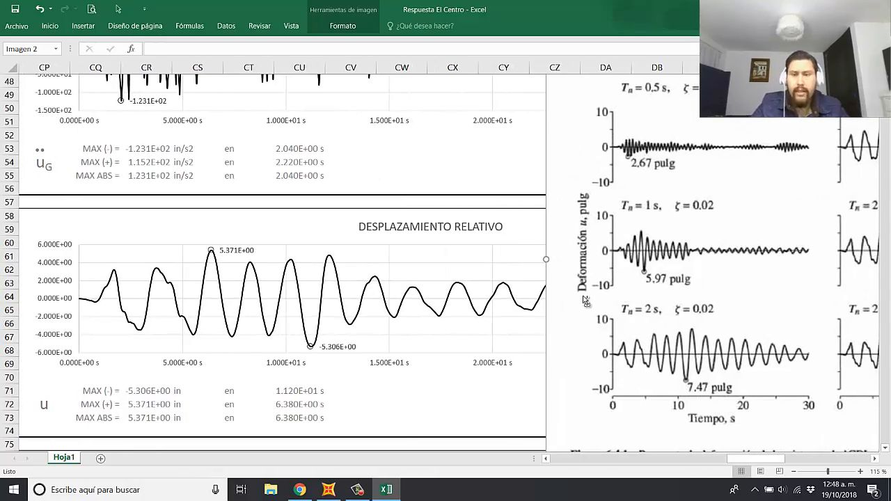
# Step: Move the book figure clear of the result charts into the empty columns beside them, and deselect it
pyautogui.keyDown('ctrl'); pyautogui.scroll(-3, 586, 301); pyautogui.keyUp('ctrl')
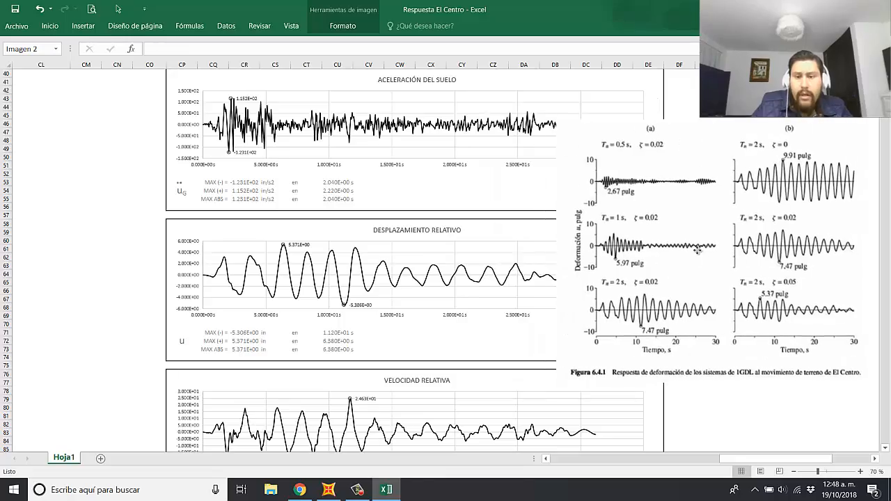
pyautogui.keyDown('ctrl'); pyautogui.scroll(-2, 678, 261); pyautogui.keyUp('ctrl')
pyautogui.moveTo(582, 262); pyautogui.dragTo(654, 263)
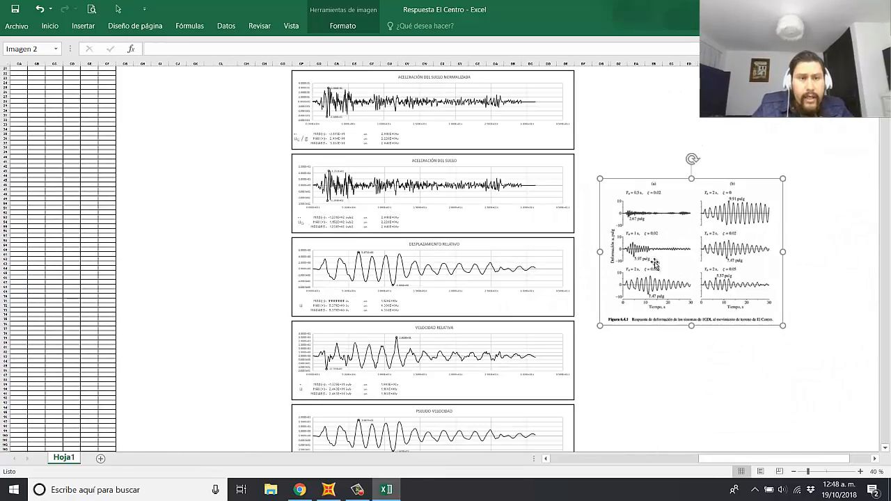
pyautogui.keyDown('ctrl'); pyautogui.scroll(2, 654, 263); pyautogui.keyUp('ctrl')
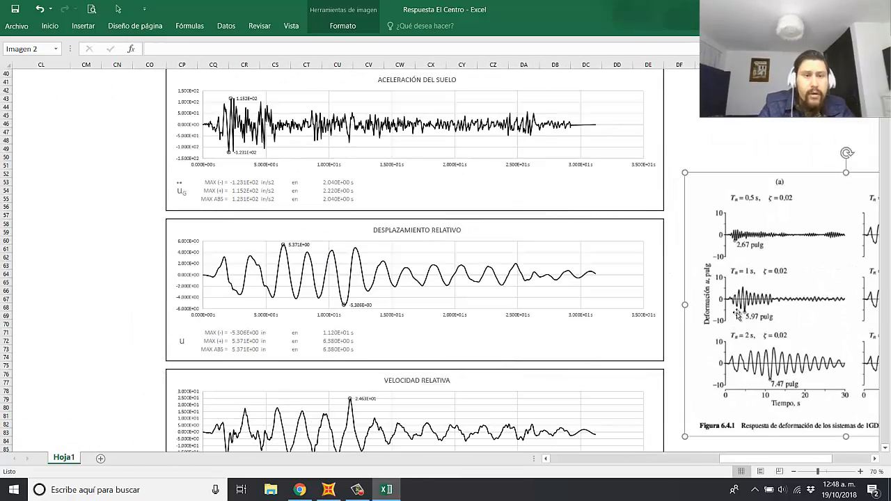
pyautogui.moveTo(764, 460); pyautogui.dragTo(771, 461)
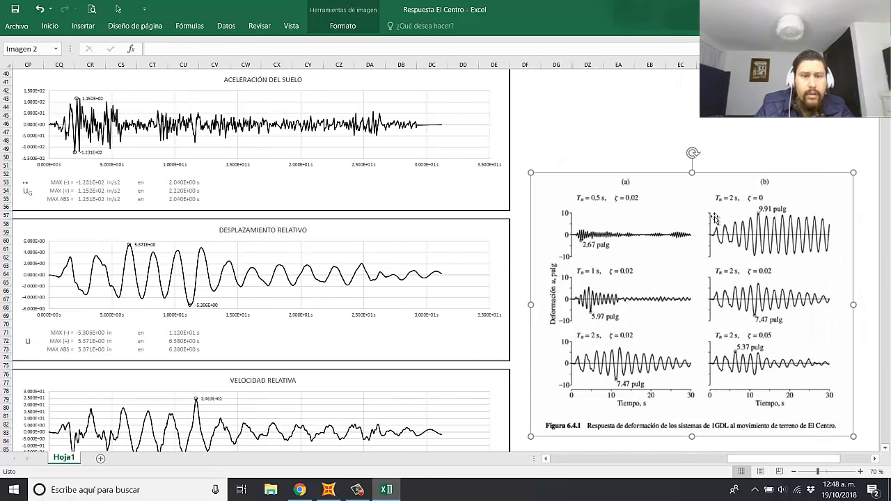
pyautogui.click(587, 123)
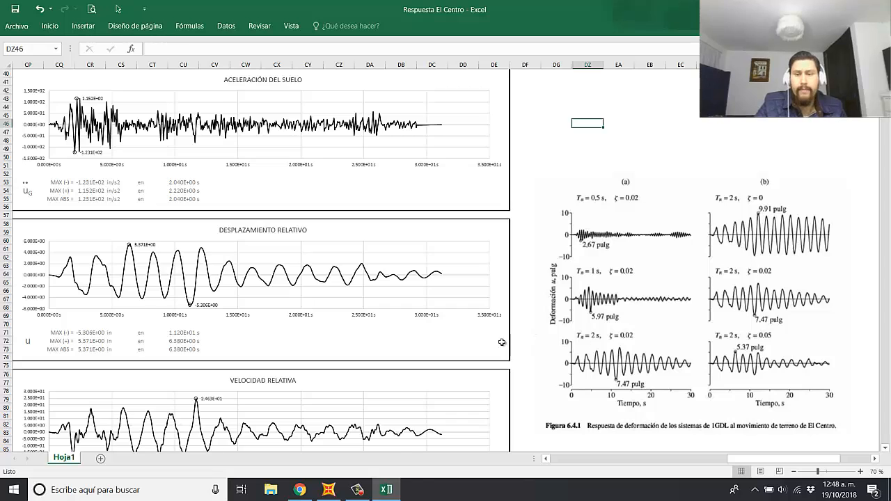
# Step: Set the natural vibration period T in DATOS to 0.5 s/ciclo and the damping fraction to 0.02
pyautogui.scroll(13, 576, 385)
pyautogui.click(198, 122)
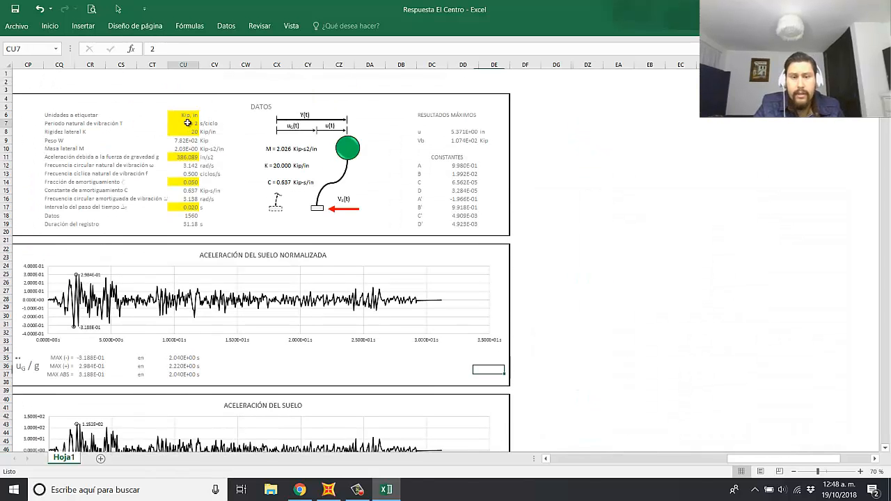
pyautogui.write('0.5')
pyautogui.press('Return')
pyautogui.press('Down')
pyautogui.press('Down')
pyautogui.press('Down')
pyautogui.press('Down')
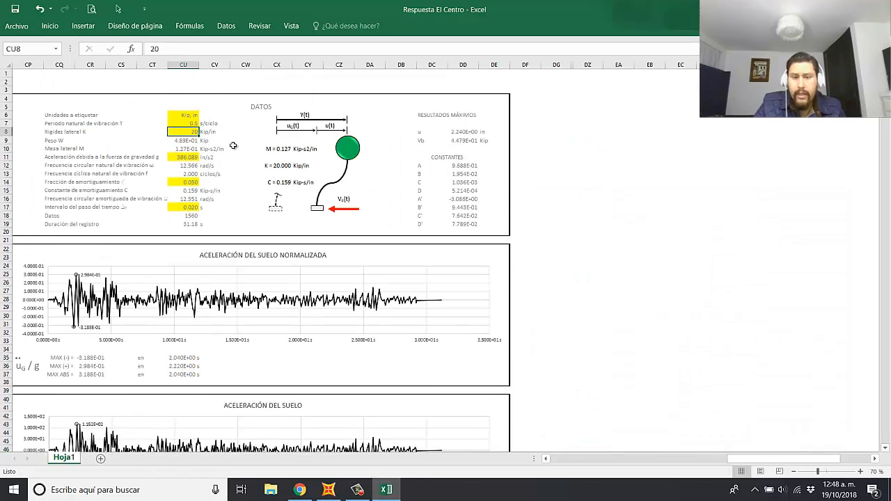
pyautogui.press('Down')
pyautogui.press('Down')
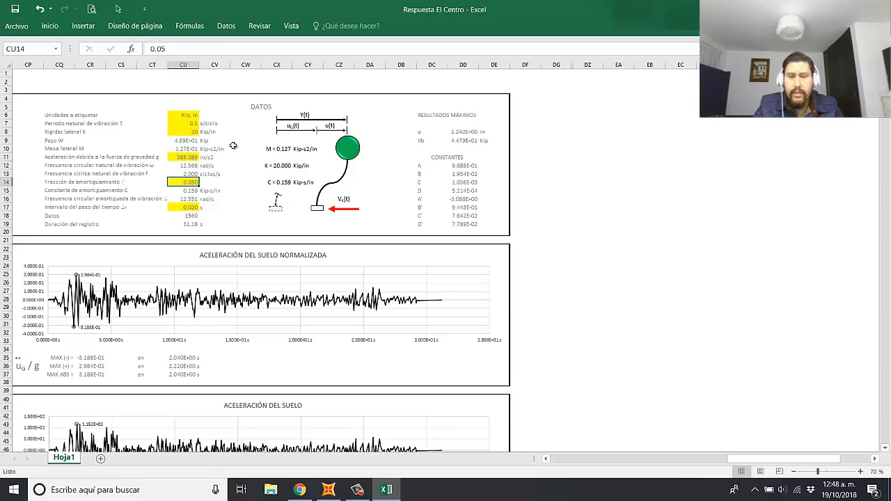
pyautogui.write('0.')
pyautogui.press('Return')
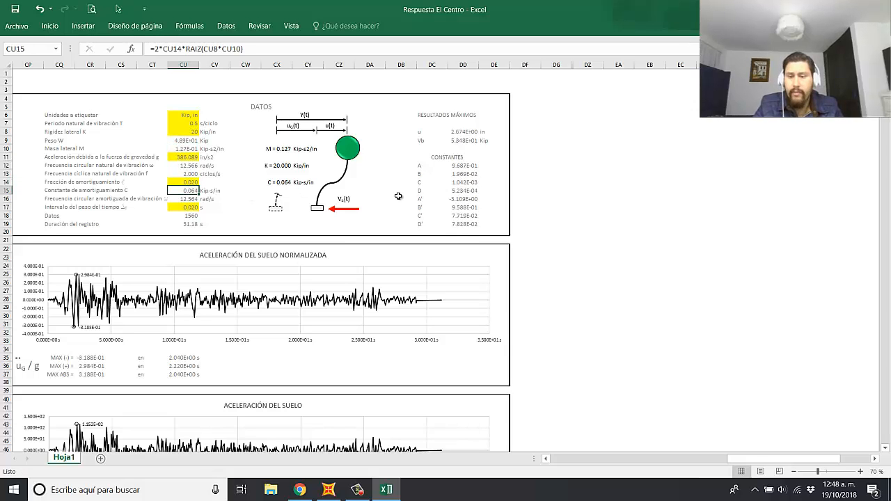
# Step: Move the book figure up and much farther away from the result charts
pyautogui.scroll(-11, 445, 221)
pyautogui.click(659, 319)
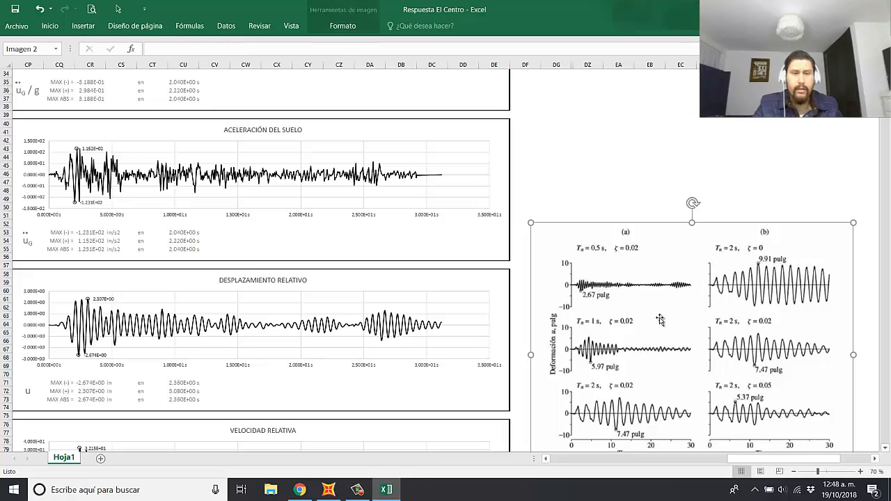
pyautogui.moveTo(627, 326); pyautogui.dragTo(882, 184)
# Step: Examine the DESPLAZAMIENTO RELATIVO chart and its maximum values for T = 0.5 s with 0.02 damping
pyautogui.scroll(1, 428, 322)
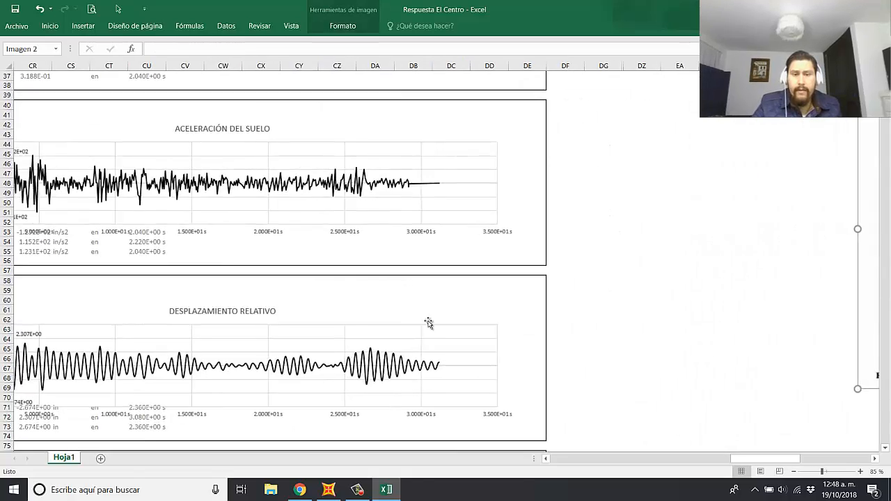
pyautogui.scroll(2, 428, 322)
pyautogui.moveTo(765, 460); pyautogui.dragTo(757, 465)
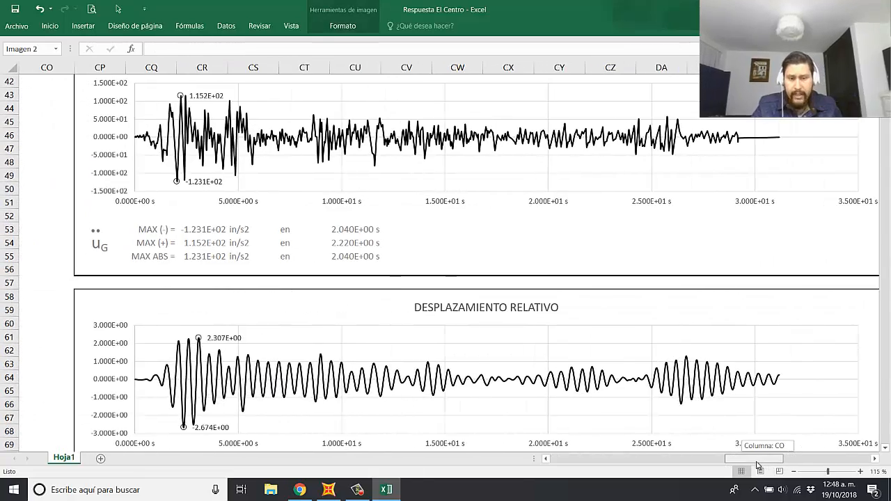
pyautogui.scroll(-1, 709, 359)
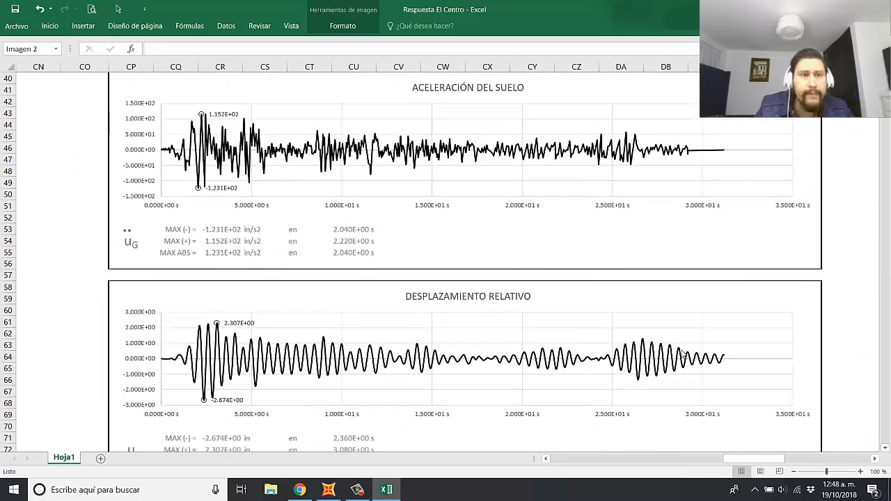
pyautogui.scroll(1, 684, 356)
pyautogui.moveTo(761, 458); pyautogui.dragTo(764, 458)
pyautogui.scroll(2, 454, 332)
pyautogui.scroll(9, 453, 331)
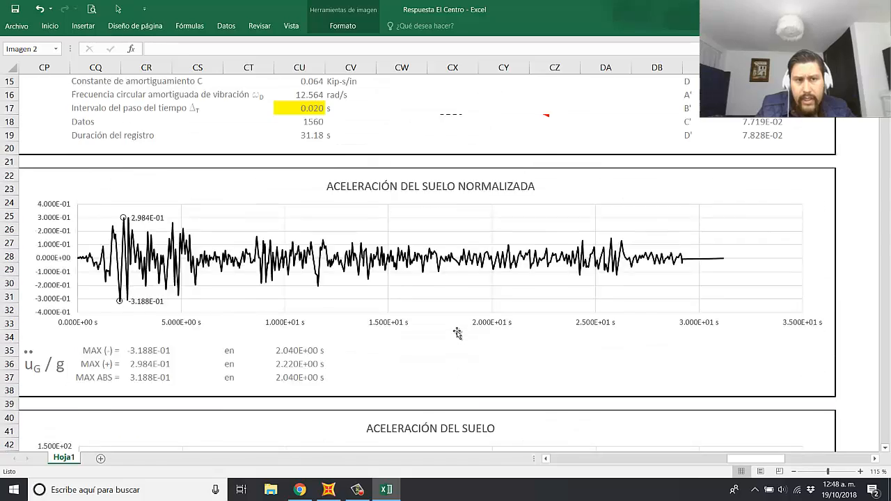
pyautogui.scroll(-12, 454, 331)
pyautogui.scroll(-4, 452, 331)
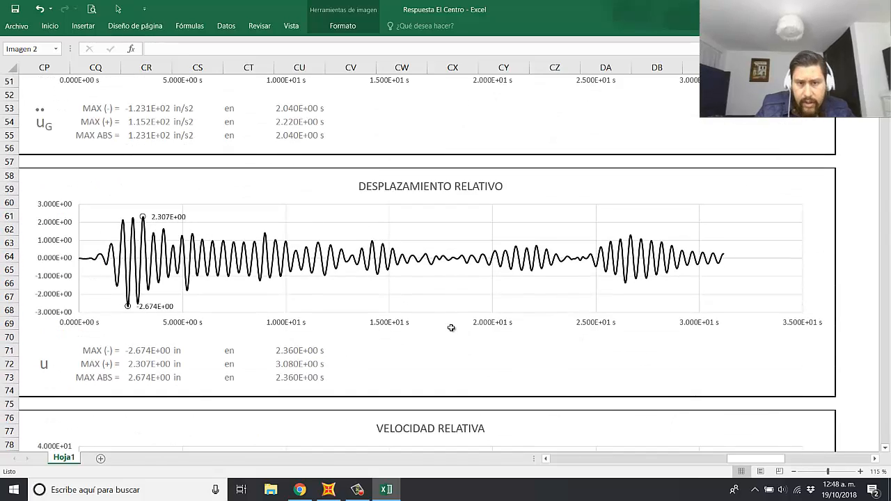
pyautogui.scroll(1, 452, 331)
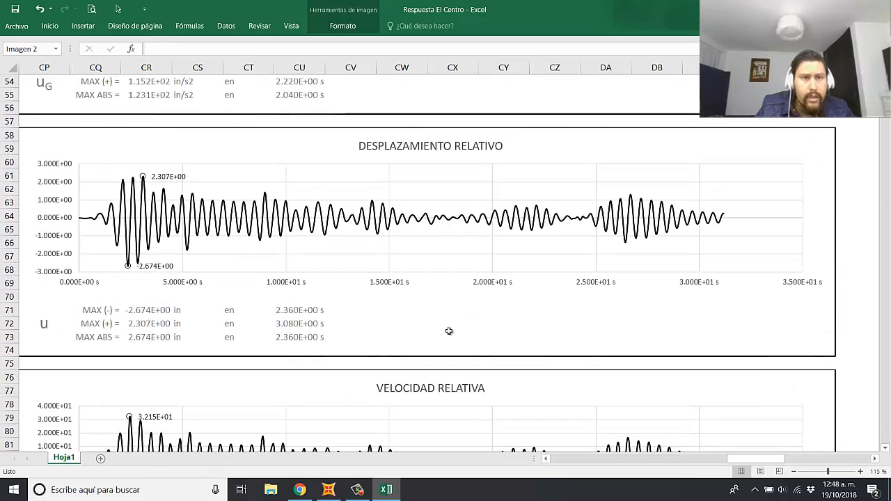
# Step: Switch to the Aceleración EL CENTRO model in SAP2000
pyautogui.click(328, 489)
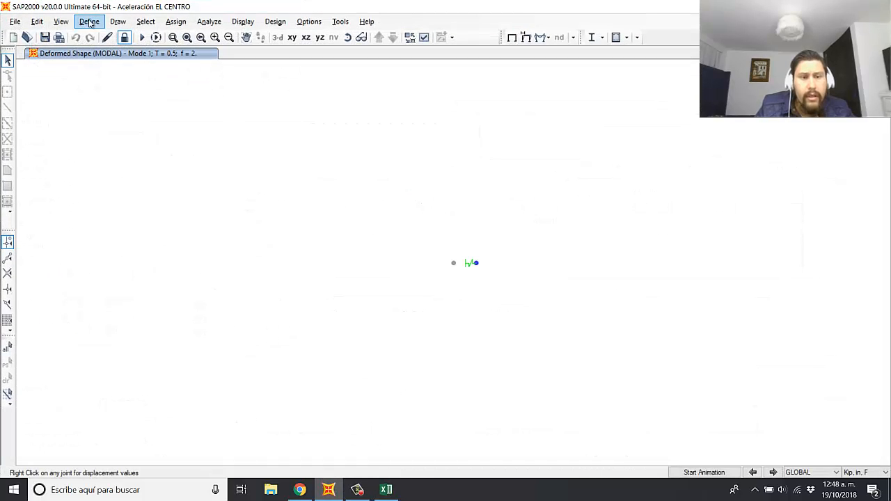
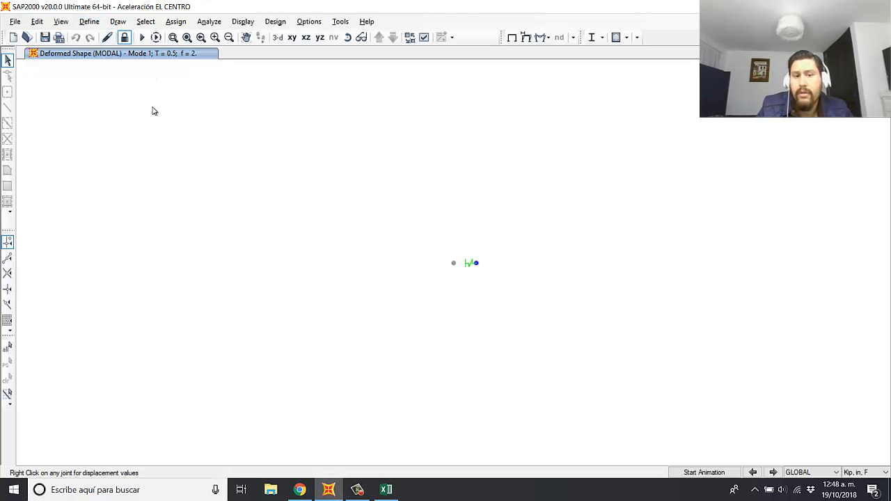
# Step: Review the definition and graph of the REG EL CENTRO time history function, leaving it unmodified
pyautogui.click(92, 22)
pyautogui.moveTo(143, 200)
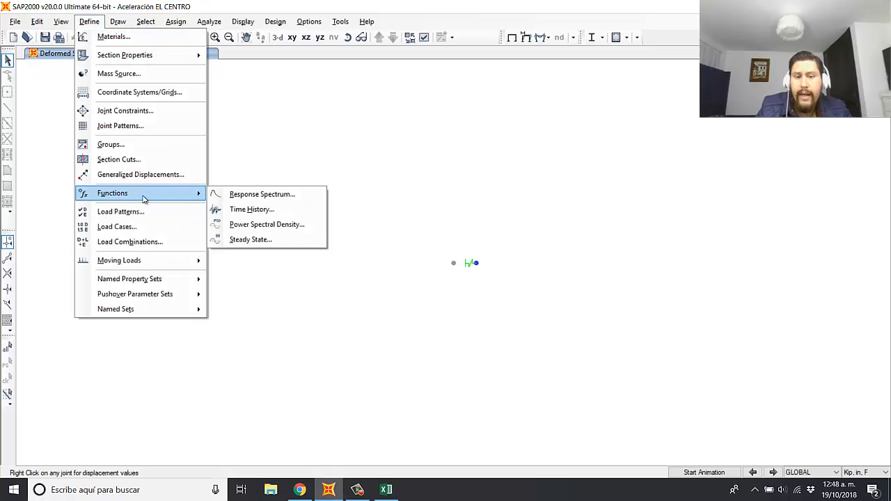
pyautogui.click(248, 211)
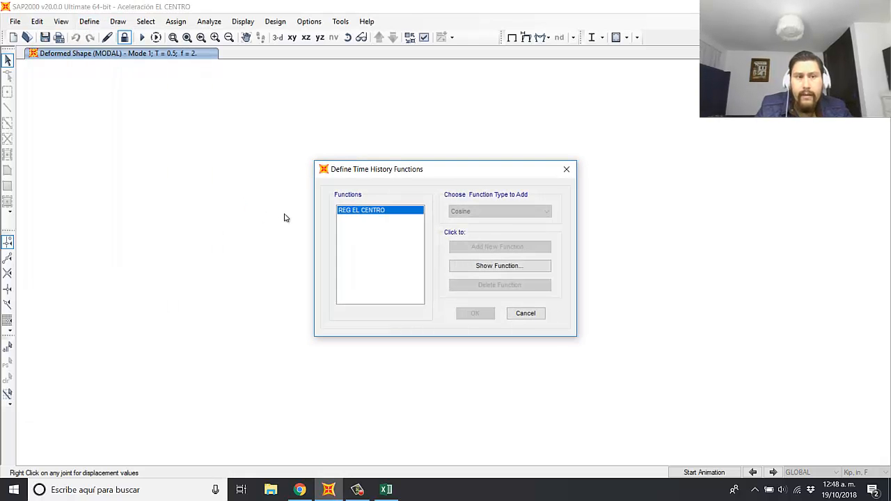
pyautogui.click(505, 269)
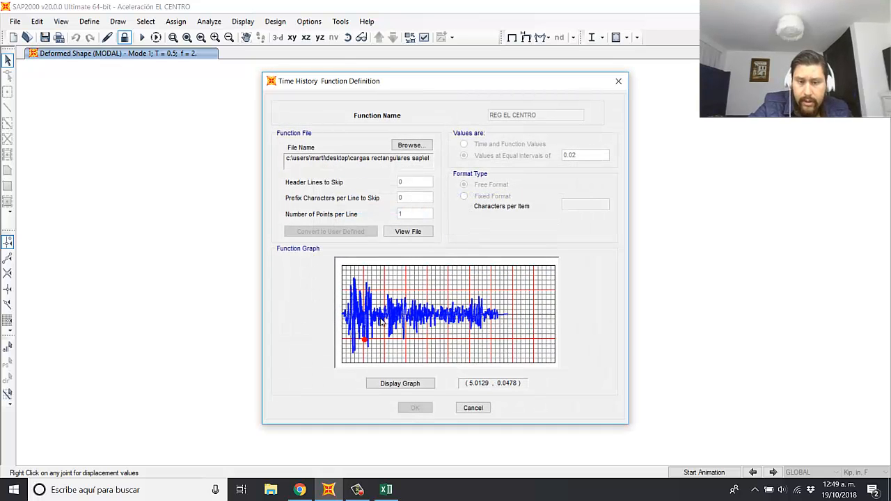
pyautogui.click(473, 407)
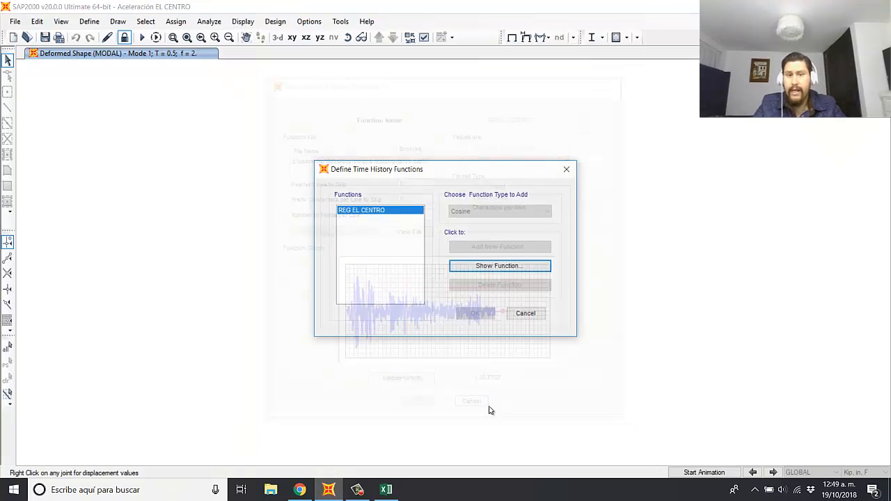
pyautogui.click(525, 314)
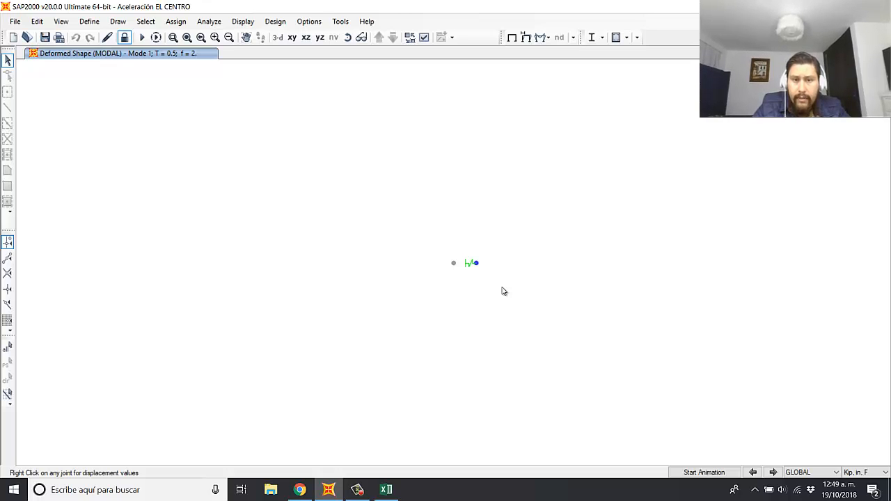
# Step: Display the plot of function u(t) for the EL CENTRO load case with a black line
pyautogui.press('F12')
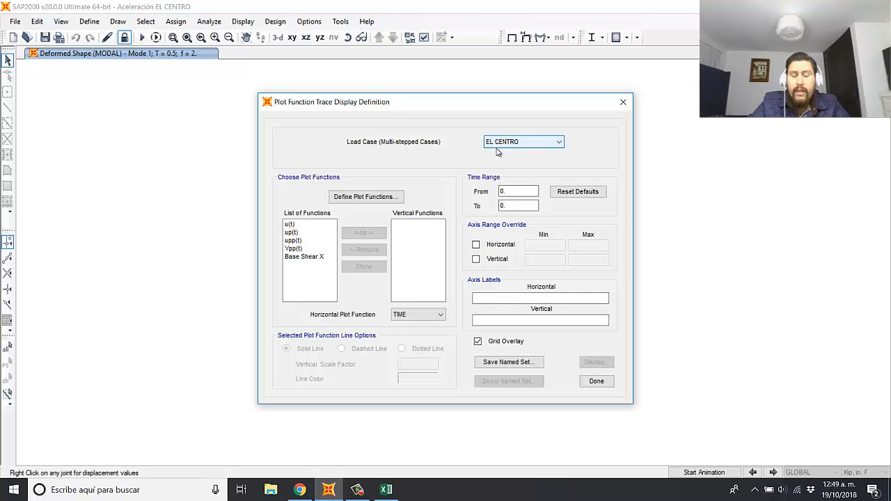
pyautogui.click(302, 225)
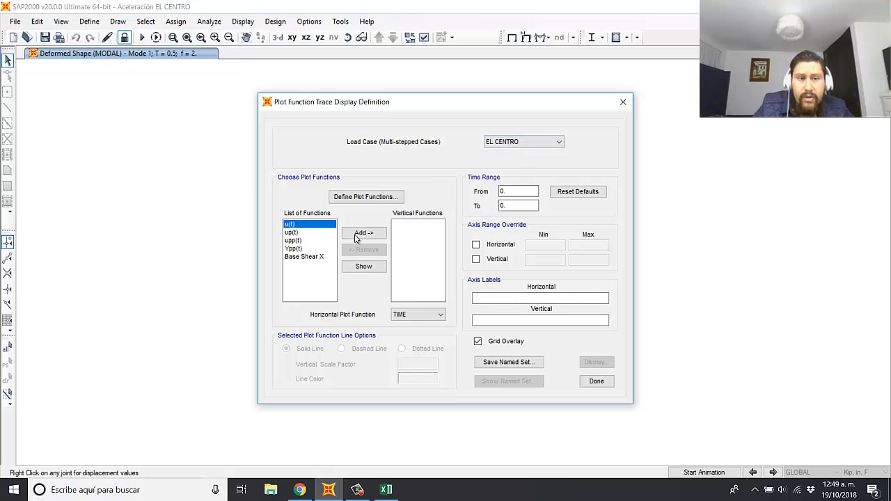
pyautogui.click(358, 235)
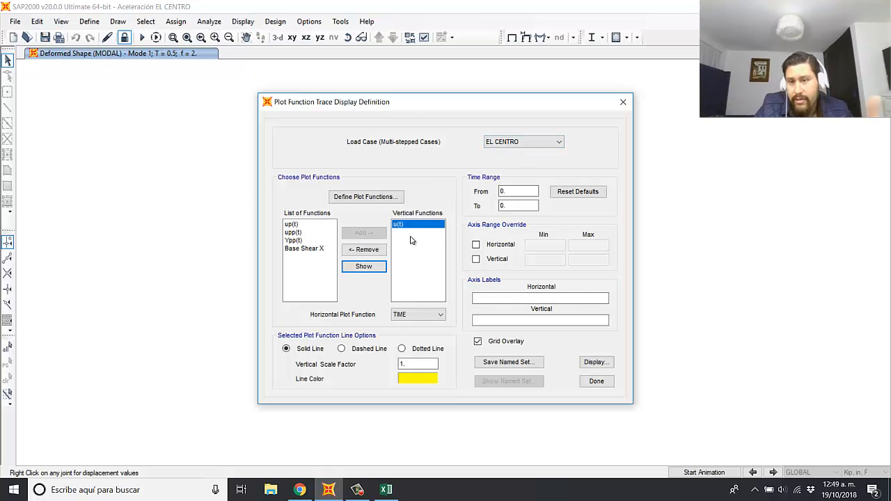
pyautogui.click(429, 377)
pyautogui.click(392, 196)
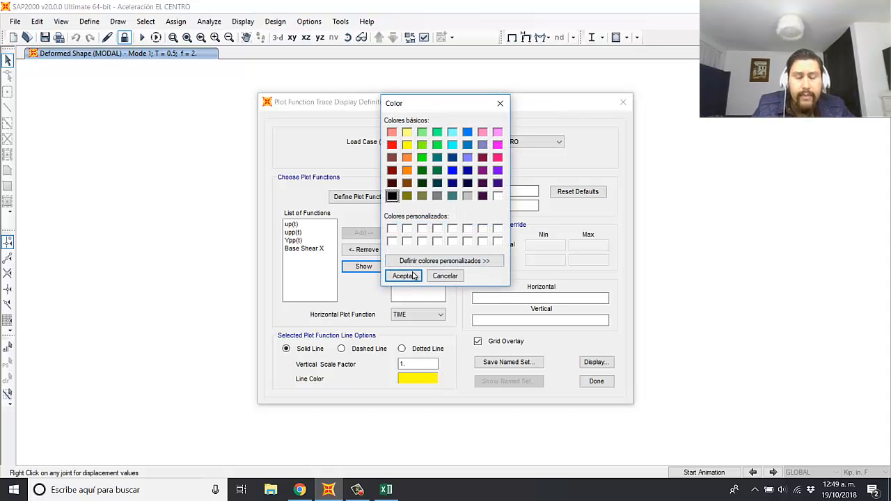
pyautogui.click(410, 275)
pyautogui.click(590, 360)
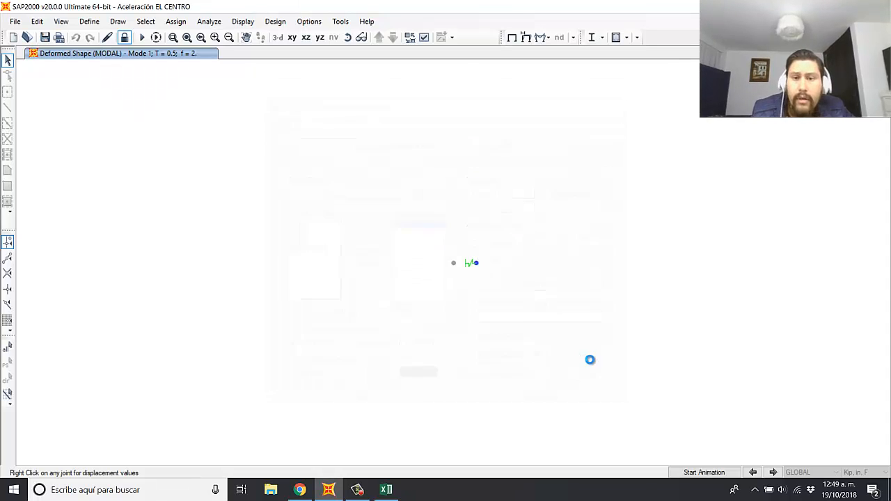
# Step: Compare the minimum and maximum displacements and their times in the u(t) plot with the DESPLAZAMIENTO RELATIVO results in Excel
pyautogui.hotkey('alt', 'Tab')
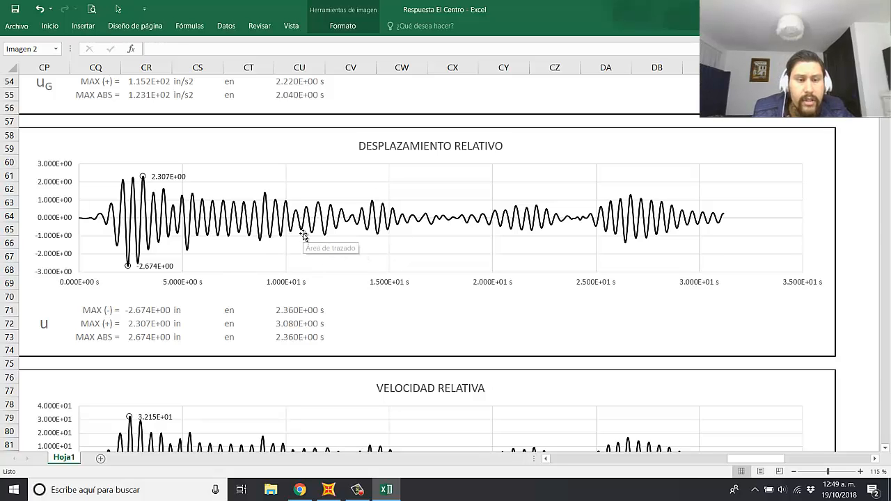
pyautogui.hotkey('alt', 'Tab')
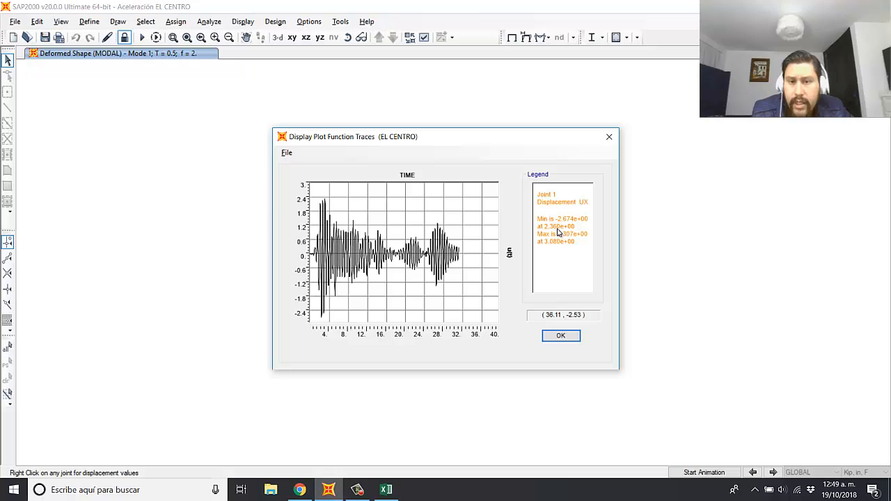
pyautogui.hotkey('alt', 'Tab')
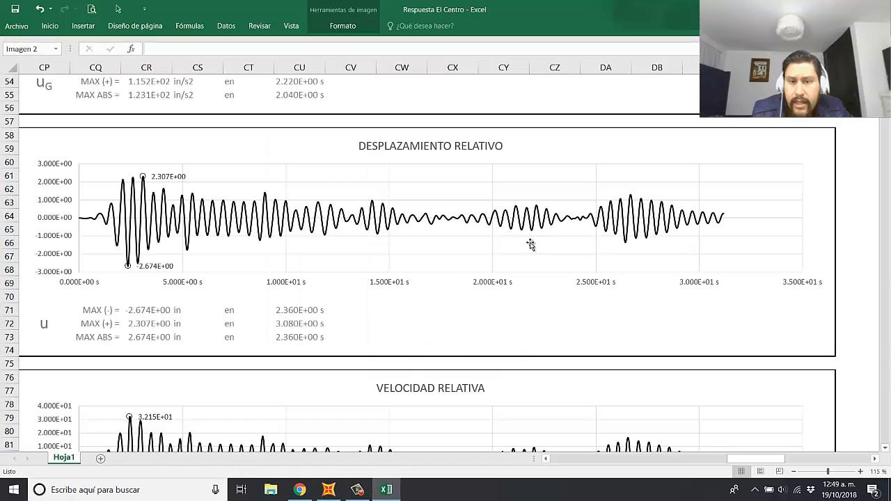
pyautogui.click(143, 312)
pyautogui.click(288, 313)
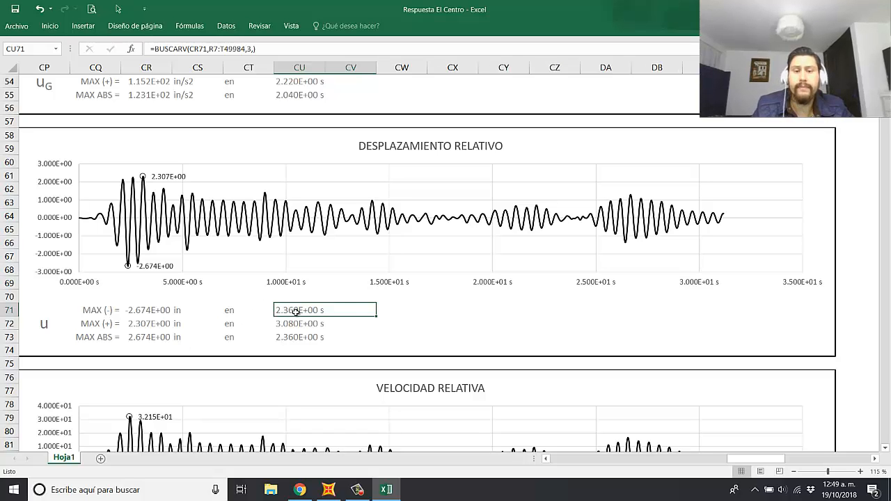
pyautogui.click(142, 325)
pyautogui.hotkey('alt', 'Tab')
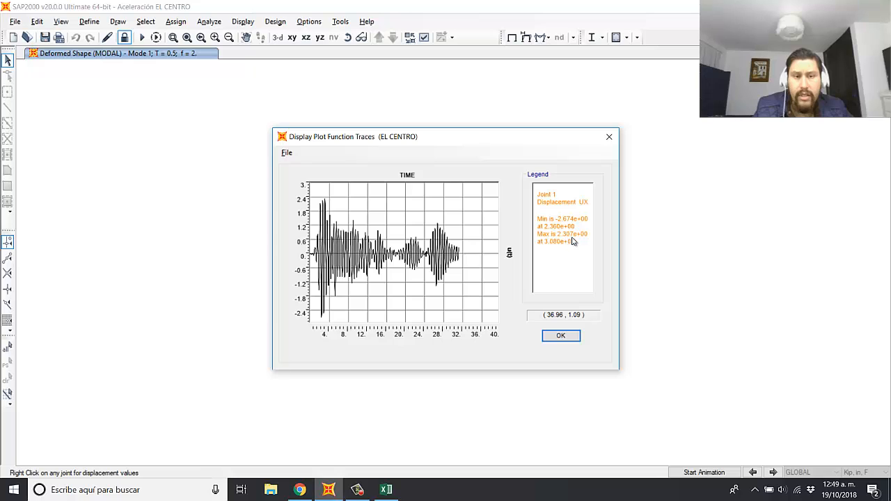
pyautogui.hotkey('alt', 'Tab')
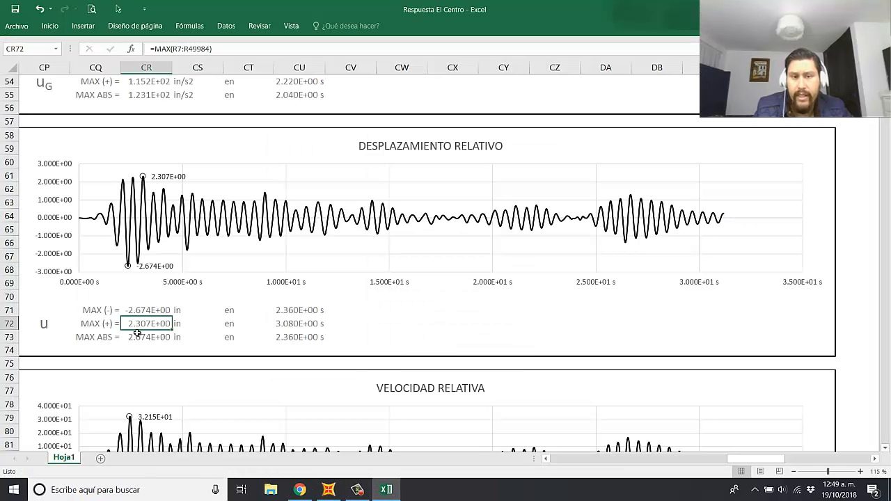
pyautogui.click(277, 324)
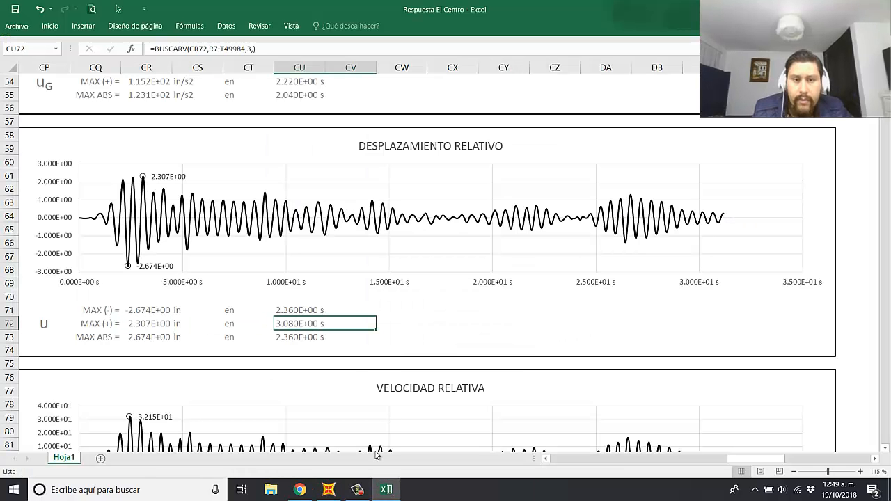
pyautogui.hotkey('alt', 'Tab')
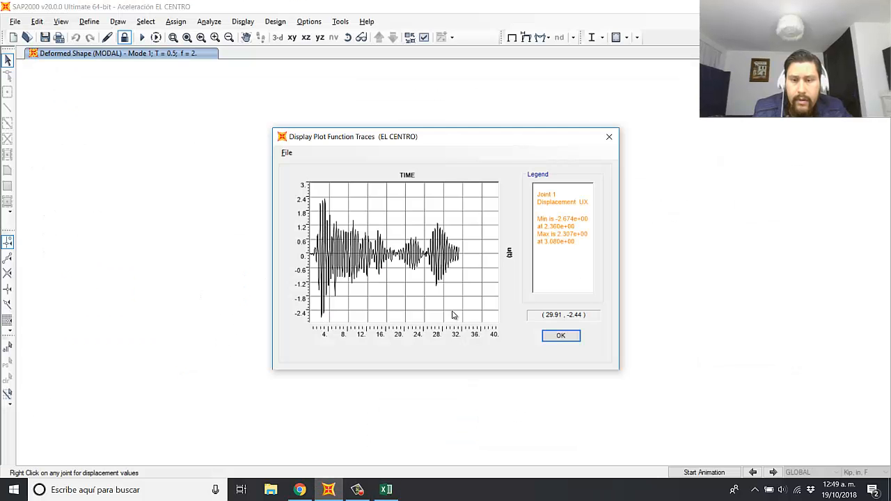
pyautogui.click(563, 336)
# Step: Replace u(t) with up(t) as the vertical function, colour its line black and display the plot
pyautogui.click(398, 227)
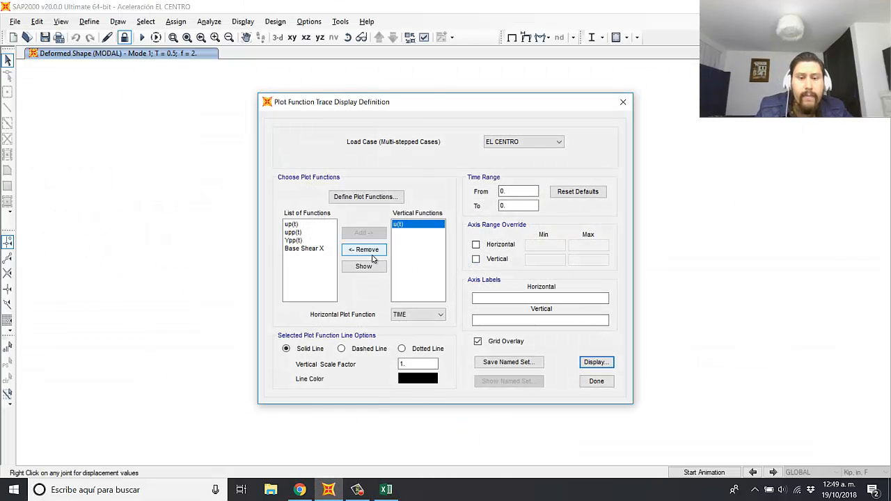
pyautogui.click(351, 249)
pyautogui.click(292, 226)
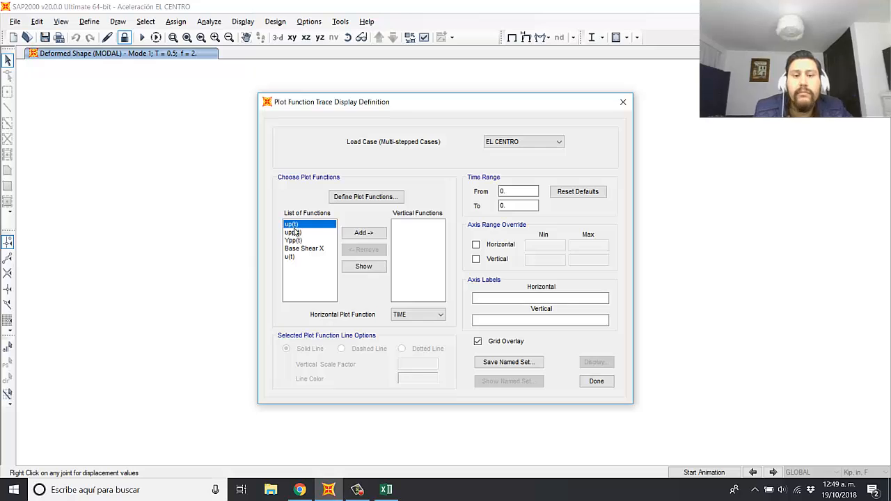
pyautogui.click(364, 232)
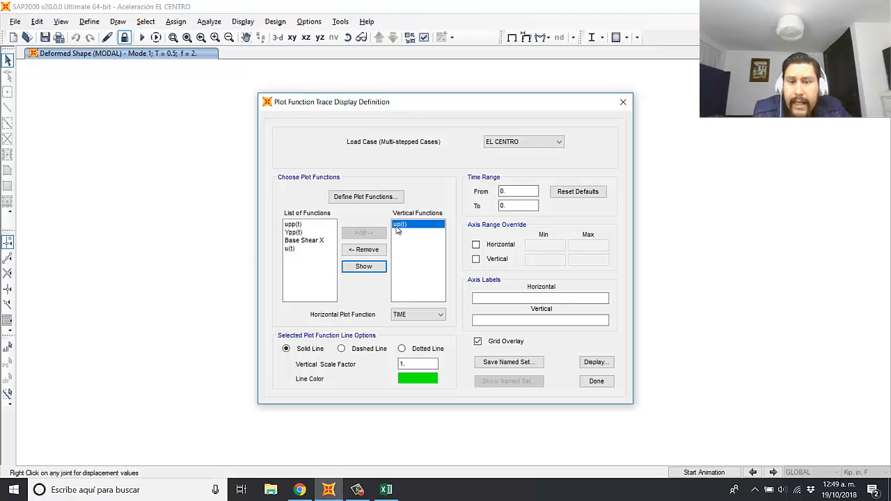
pyautogui.click(426, 381)
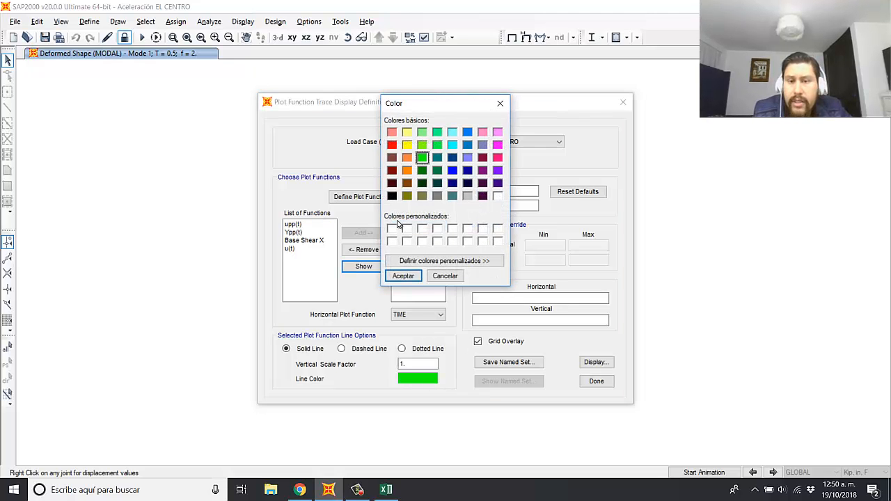
pyautogui.click(392, 195)
pyautogui.click(402, 275)
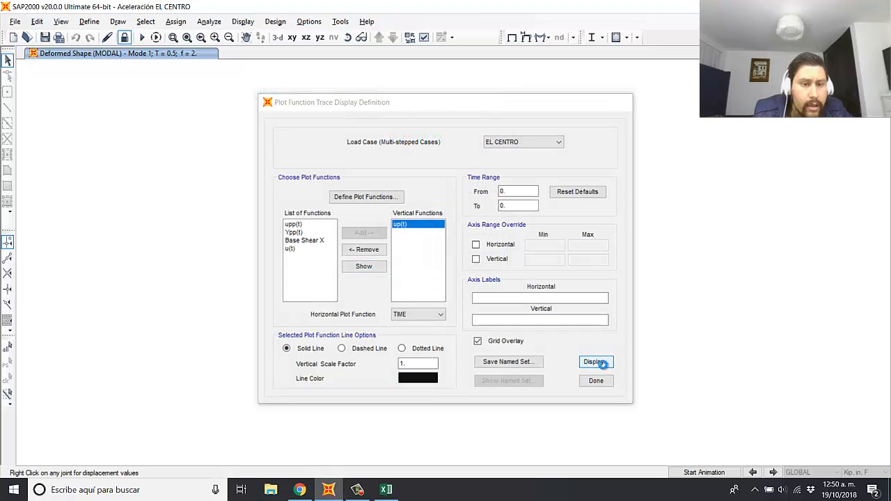
pyautogui.click(595, 362)
# Step: Compare the minimum and maximum velocities and their times in the up(t) plot with the VELOCIDAD RELATIVA results in Excel
pyautogui.hotkey('alt', 'Tab')
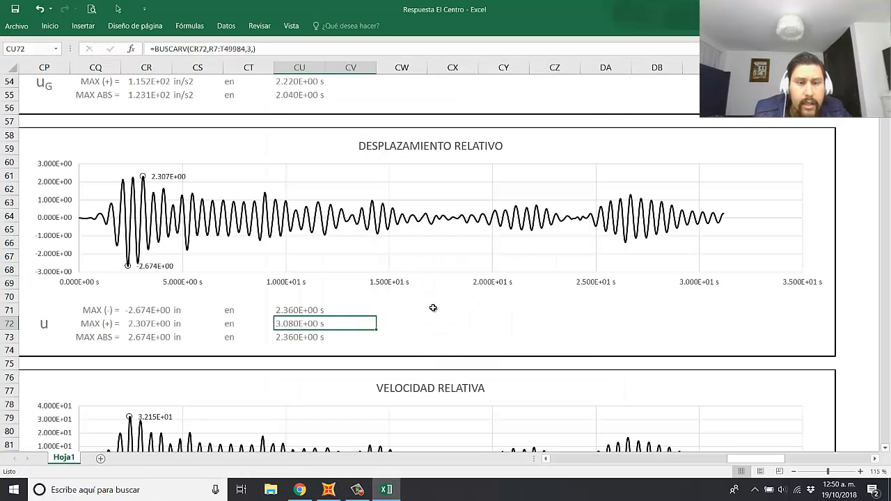
pyautogui.scroll(-5, 435, 313)
pyautogui.scroll(-2, 437, 318)
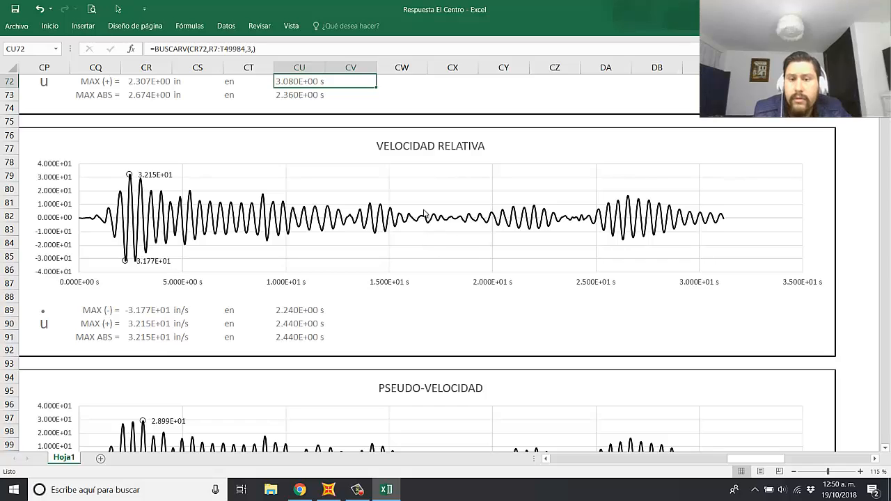
pyautogui.hotkey('alt', 'Tab')
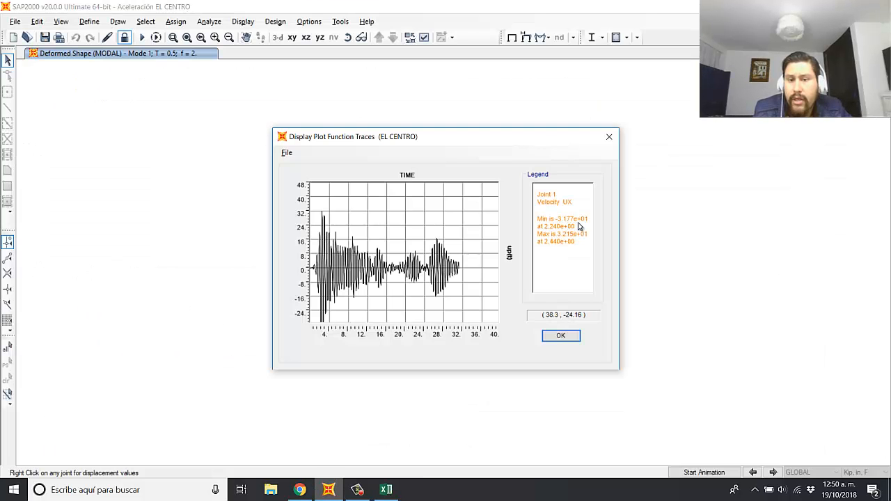
pyautogui.hotkey('alt', 'Tab')
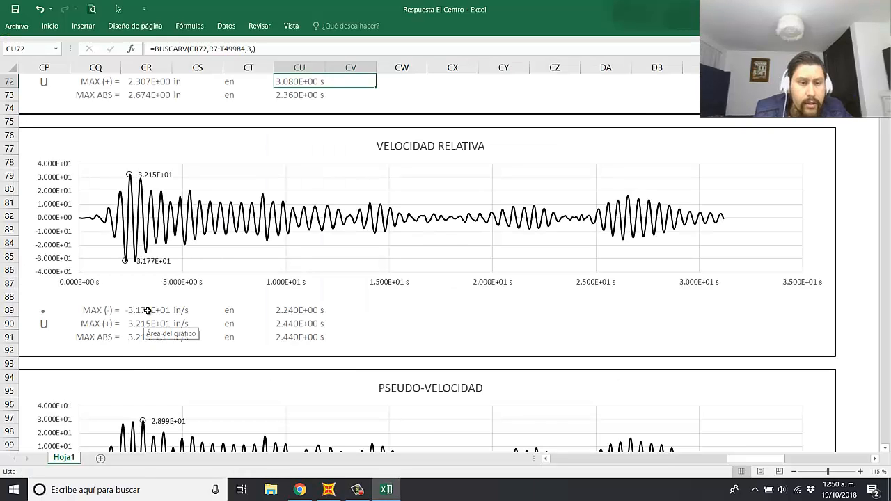
pyautogui.click(146, 310)
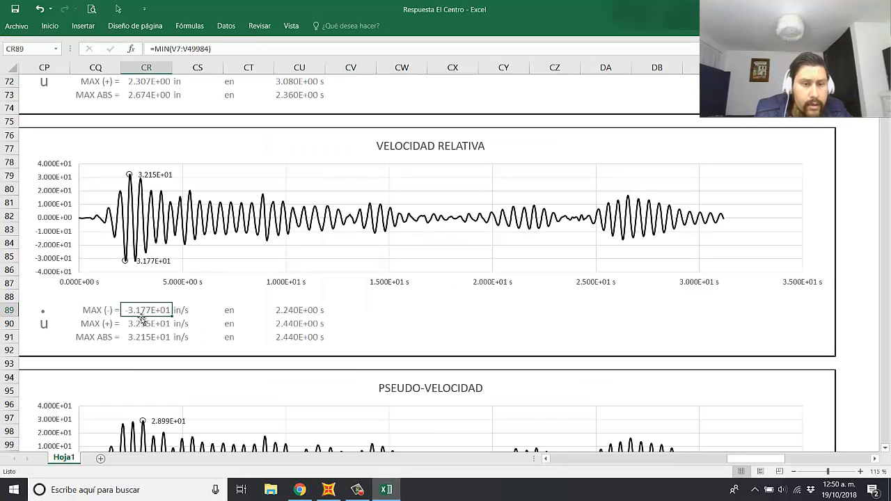
pyautogui.click(290, 312)
pyautogui.hotkey('alt', 'Tab')
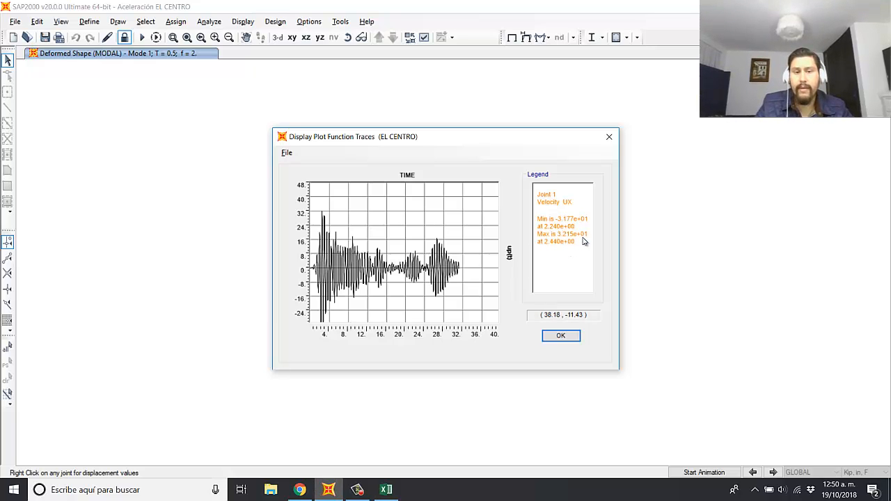
pyautogui.hotkey('alt', 'Tab')
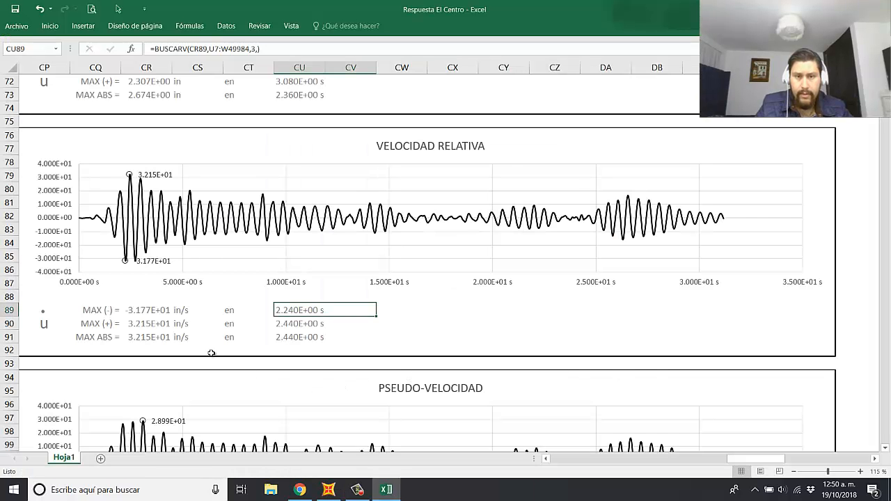
pyautogui.click(139, 327)
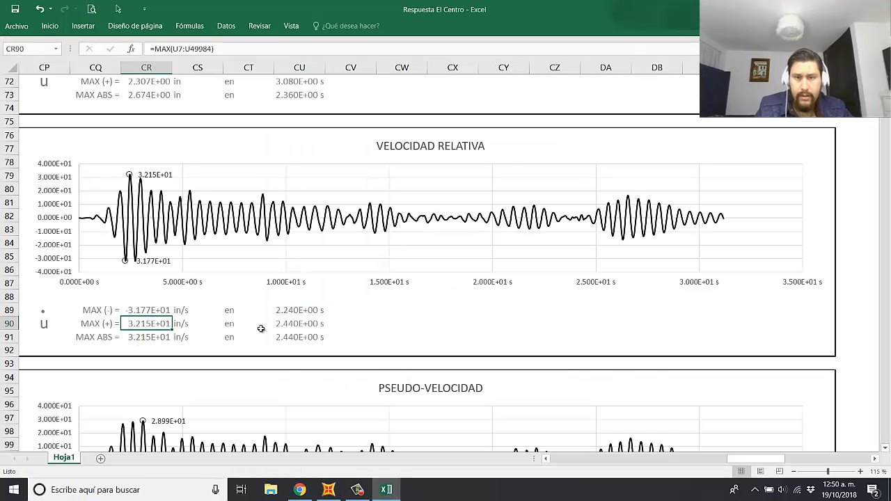
pyautogui.click(307, 328)
pyautogui.hotkey('alt', 'Tab')
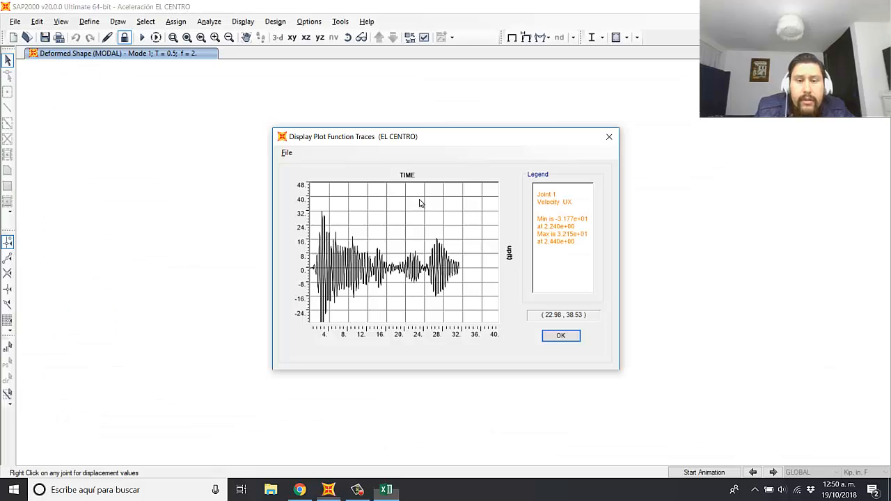
pyautogui.click(574, 340)
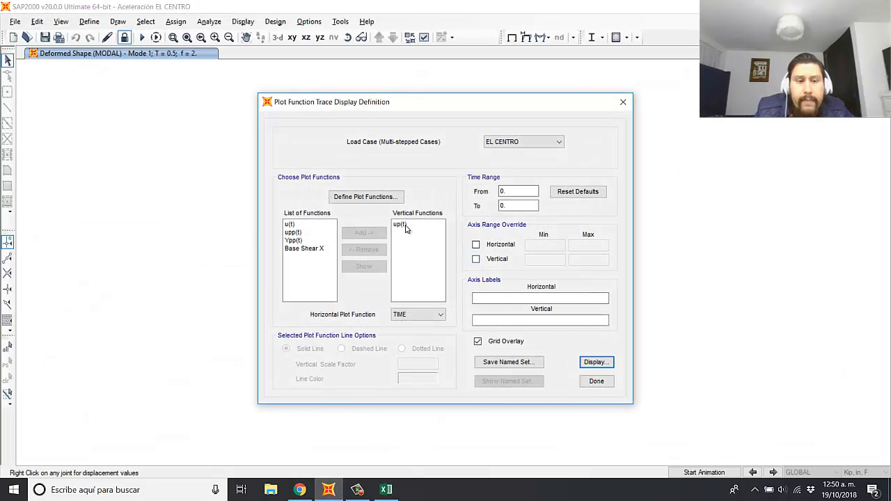
# Step: Replace up(t) with upp(t) as the vertical function, colour its line black and display the plot
pyautogui.click(407, 229)
pyautogui.click(363, 250)
pyautogui.click(304, 235)
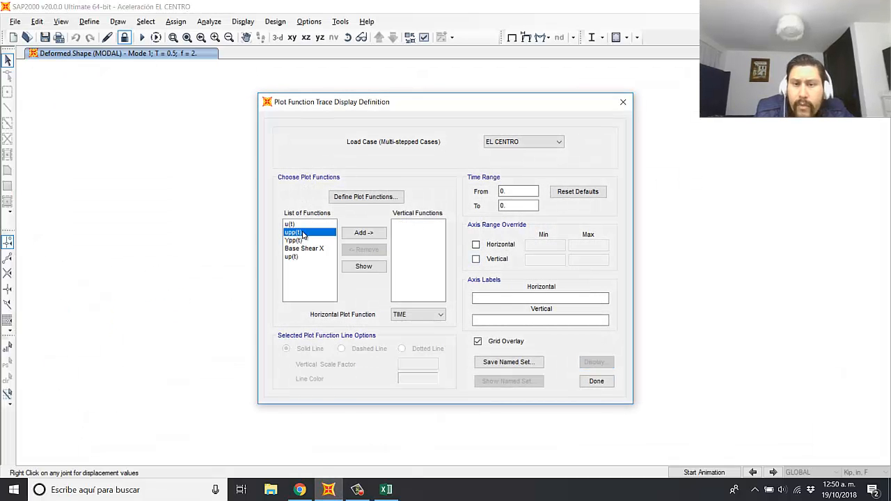
pyautogui.click(364, 233)
pyautogui.click(418, 378)
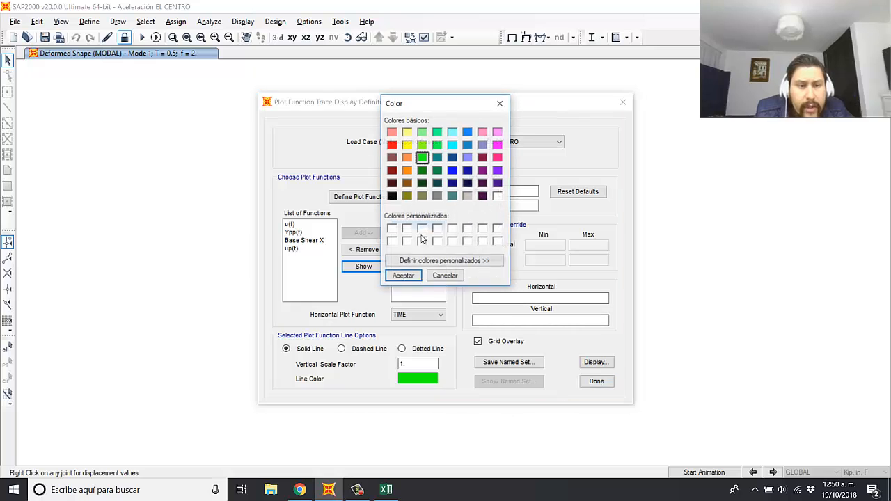
pyautogui.click(392, 196)
pyautogui.click(403, 275)
pyautogui.click(601, 361)
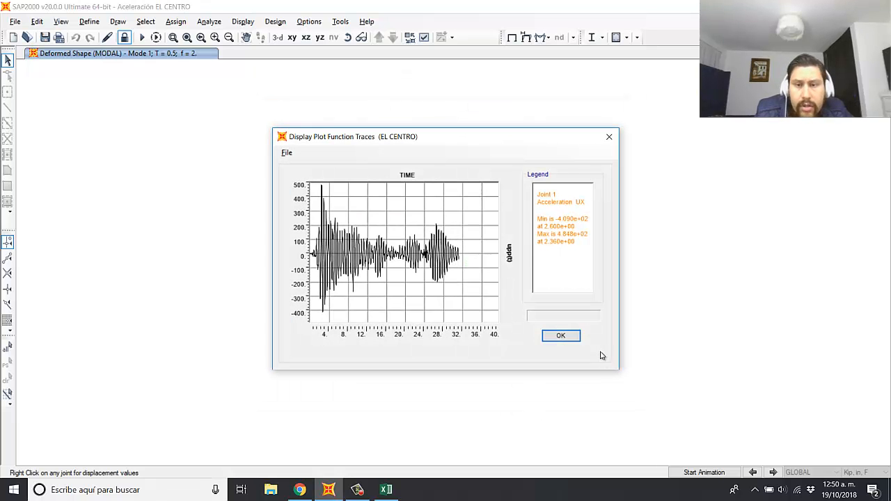
# Step: Compare the minimum and maximum accelerations and their times in the upp(t) plot with the ACELERACIÓN RELATIVA results in Excel
pyautogui.hotkey('alt', 'Tab')
pyautogui.scroll(-7, 526, 363)
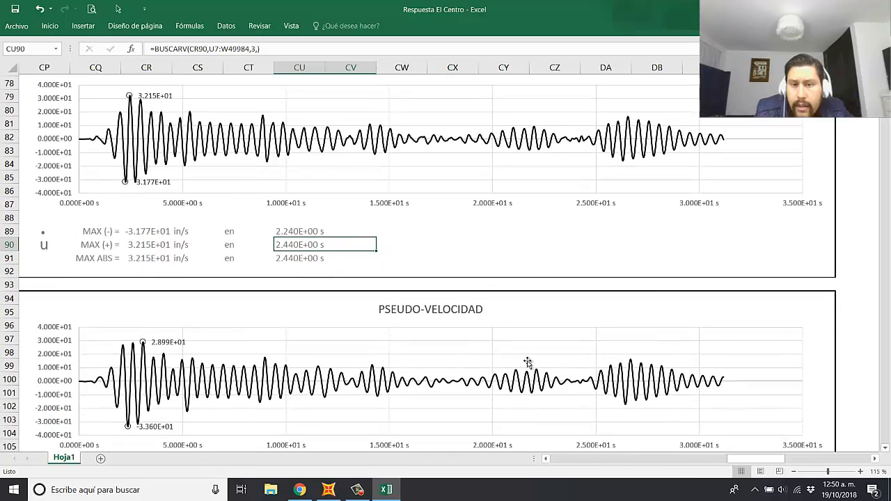
pyautogui.scroll(-5, 404, 347)
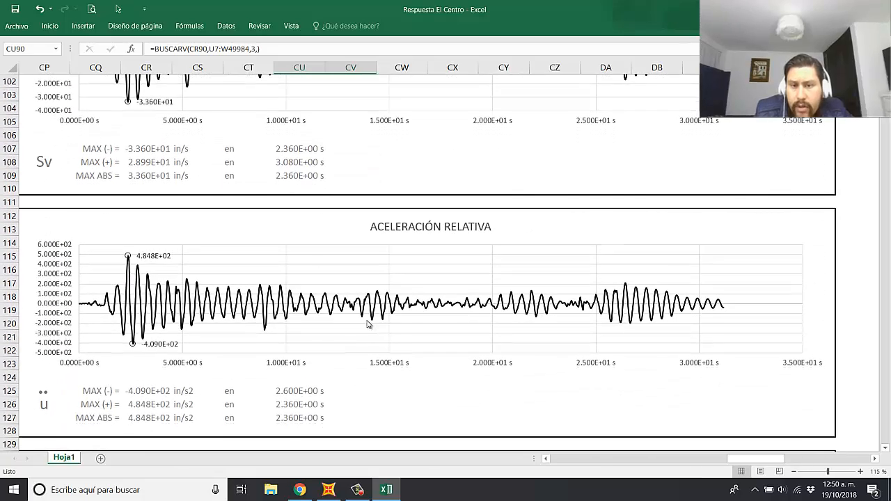
pyautogui.hotkey('alt', 'Tab')
pyautogui.click(497, 317)
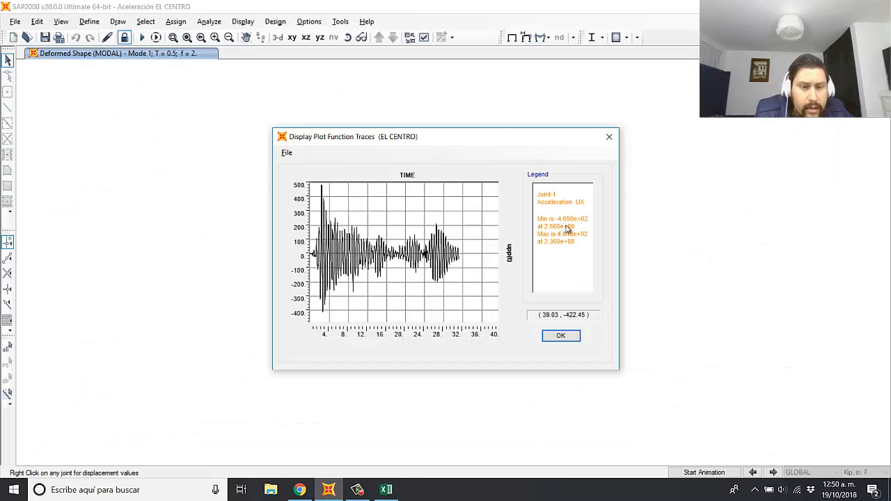
pyautogui.hotkey('alt', 'Tab')
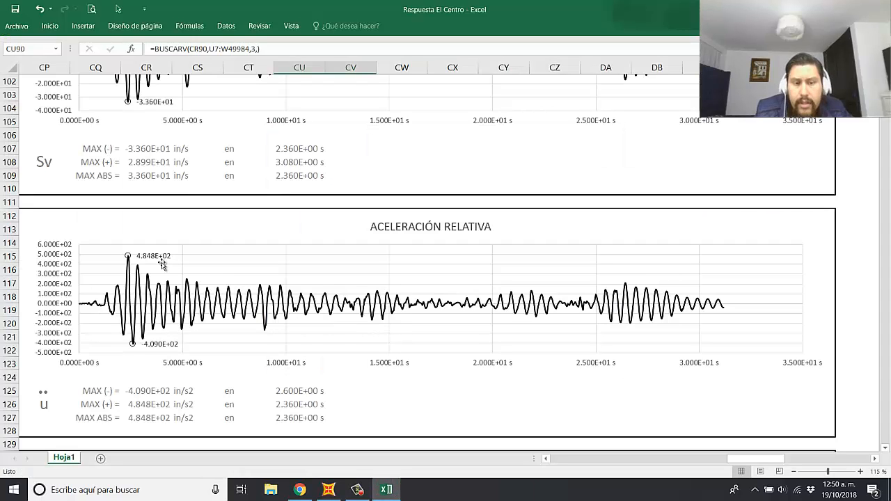
pyautogui.click(153, 394)
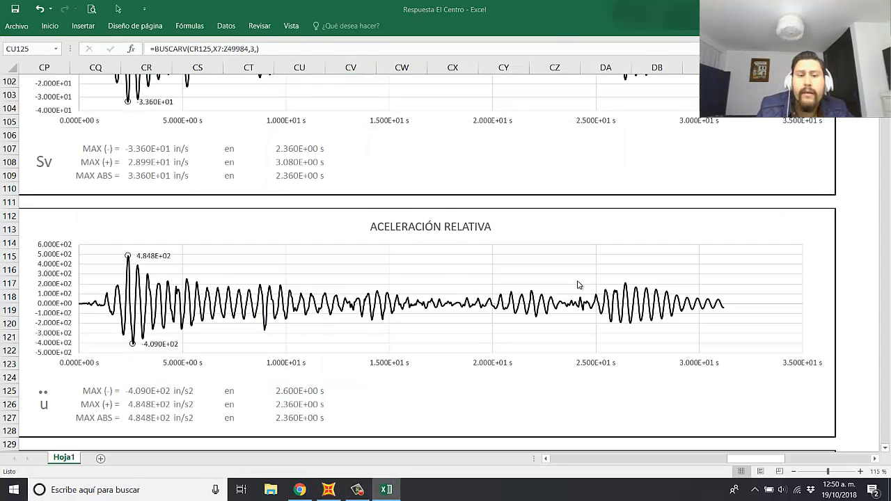
pyautogui.hotkey('alt', 'Tab')
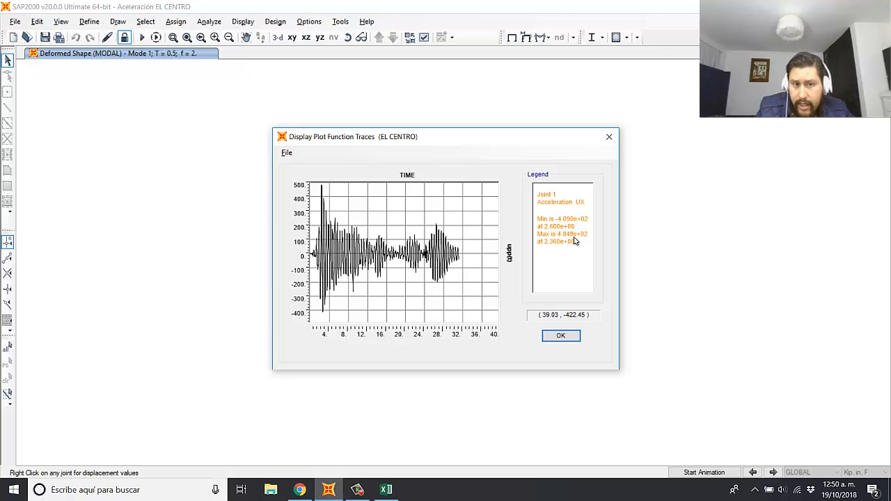
pyautogui.hotkey('alt', 'Tab')
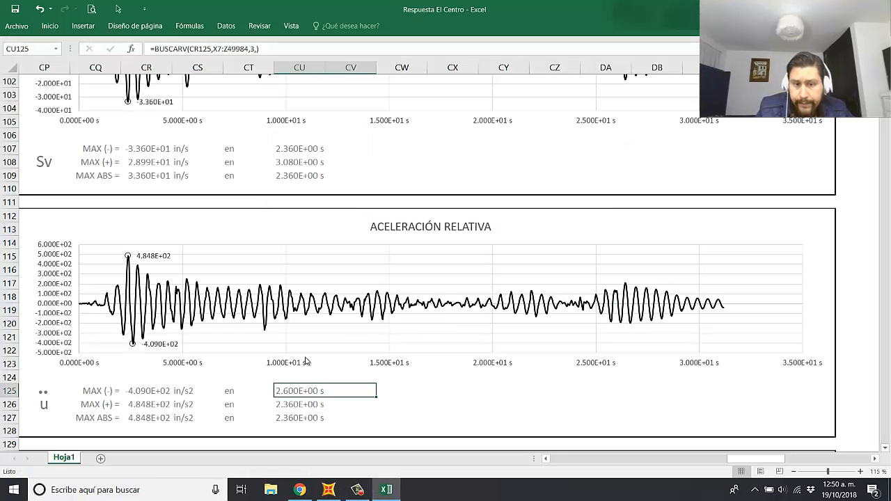
pyautogui.click(152, 405)
pyautogui.click(307, 409)
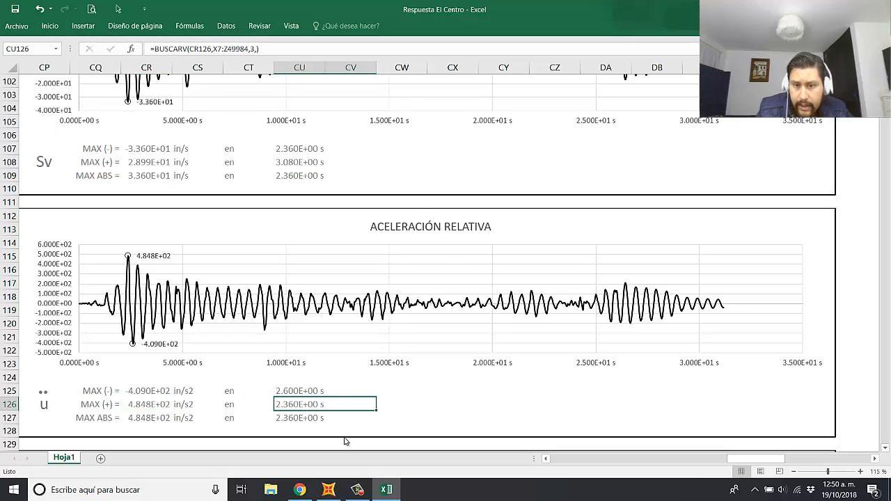
# Step: Back in SAP2000, replace upp(t) with Ypp(t) as the vertical function, colour its line black and display the plot
pyautogui.hotkey('alt', 'Tab')
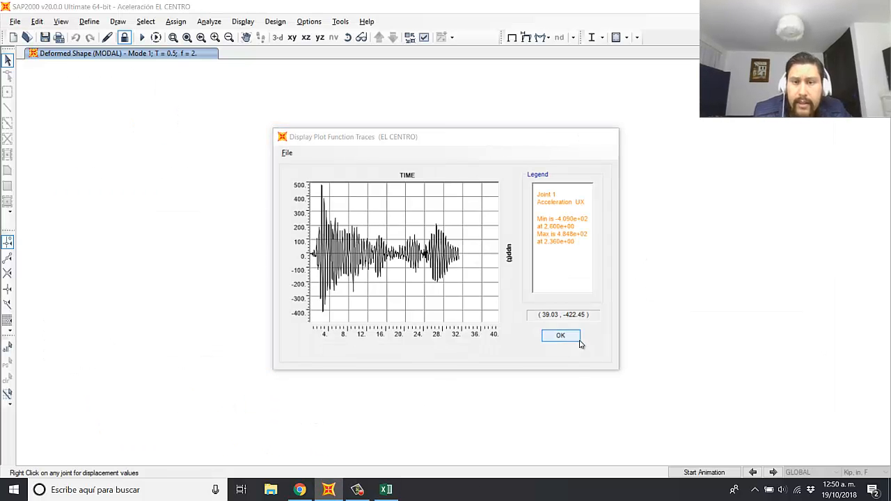
pyautogui.click(576, 341)
pyautogui.click(405, 225)
pyautogui.click(366, 249)
pyautogui.moveTo(297, 240); pyautogui.dragTo(287, 244)
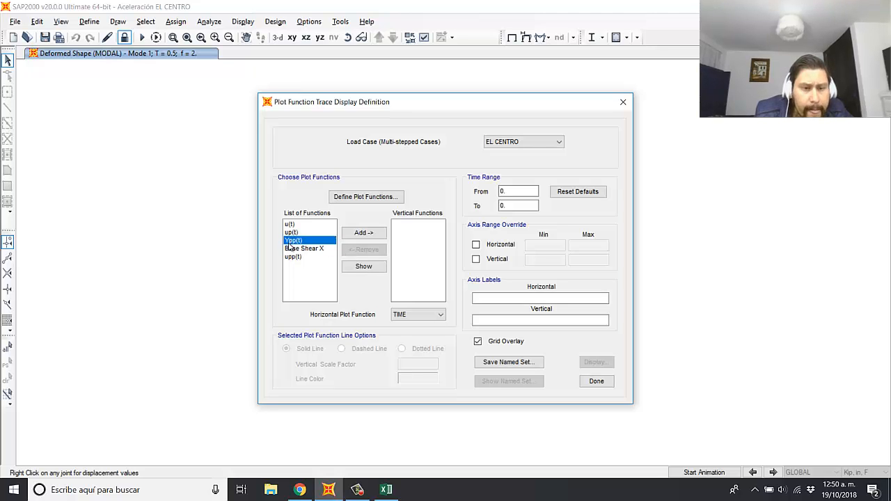
pyautogui.click(366, 233)
pyautogui.click(430, 380)
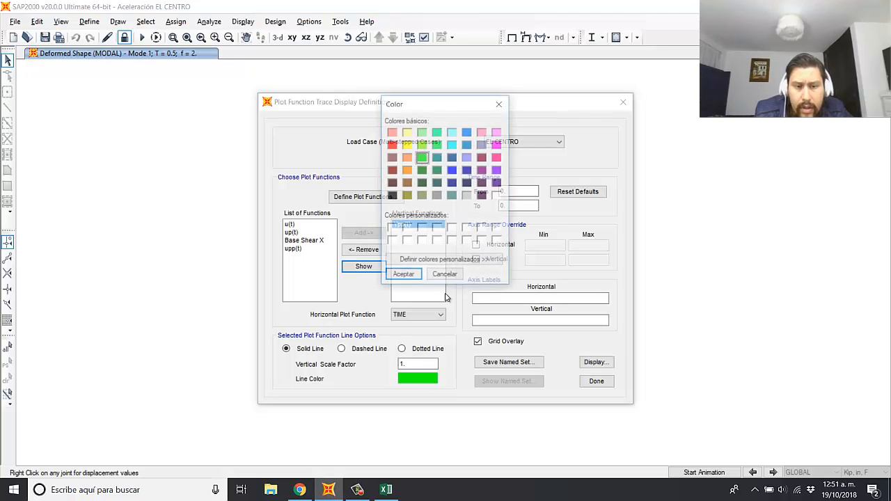
pyautogui.click(392, 196)
pyautogui.click(406, 276)
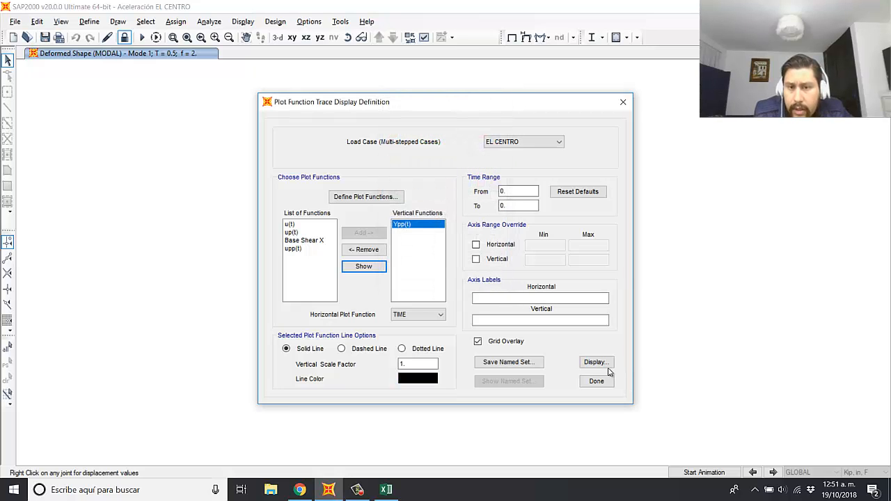
pyautogui.click(596, 363)
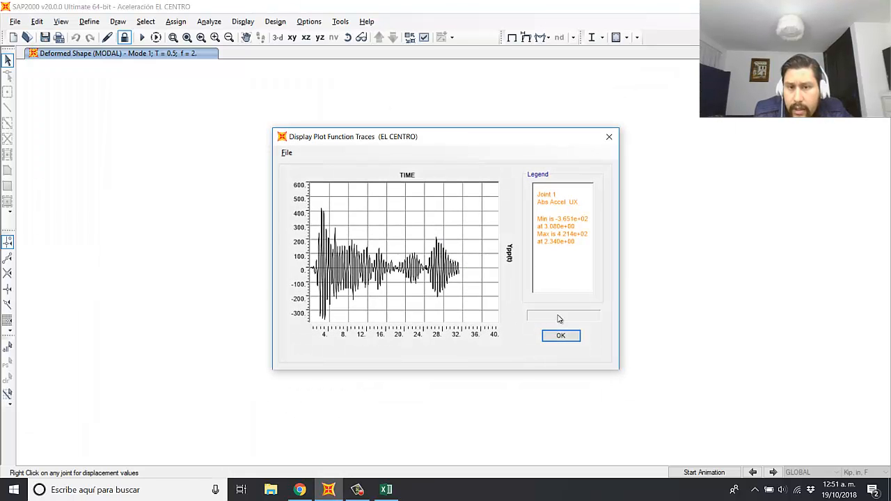
# Step: Compare the minimum and maximum absolute accelerations and their times in the Ypp(t) plot with the ACELERACIÓN TOTAL results in Excel
pyautogui.hotkey('alt', 'Tab')
pyautogui.scroll(-6, 449, 276)
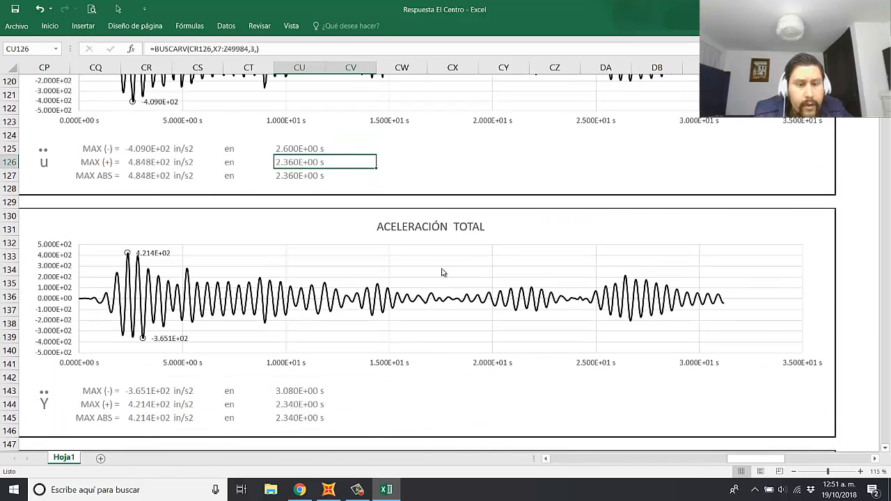
pyautogui.click(147, 391)
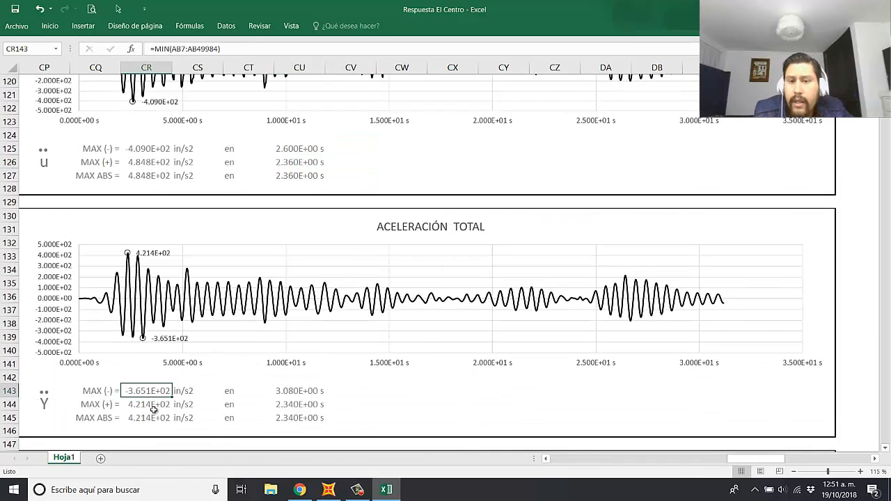
pyautogui.click(296, 391)
pyautogui.hotkey('alt', 'Tab')
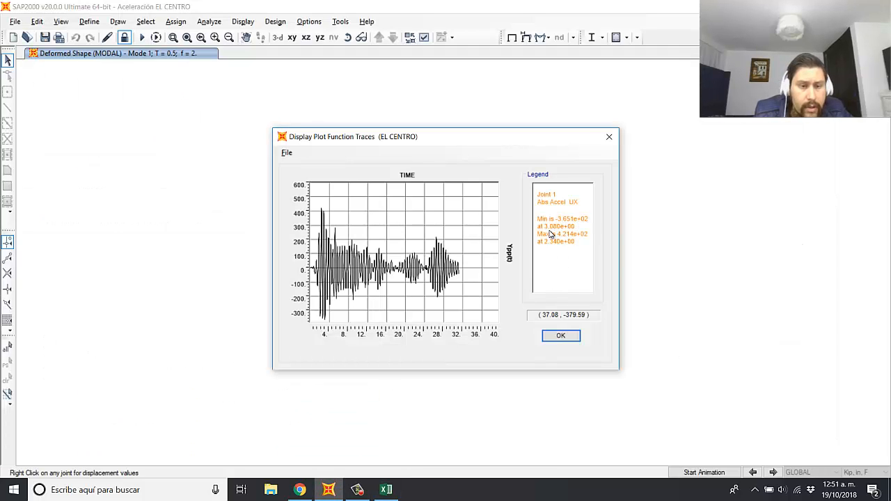
pyautogui.hotkey('alt', 'Tab')
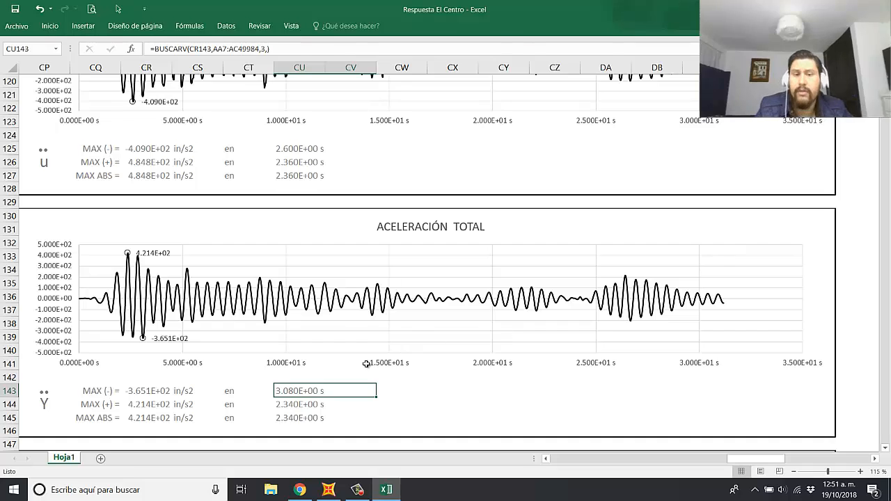
pyautogui.hotkey('alt', 'Tab')
pyautogui.hotkey('alt', 'Tab')
pyautogui.hotkey('alt', 'Tab')
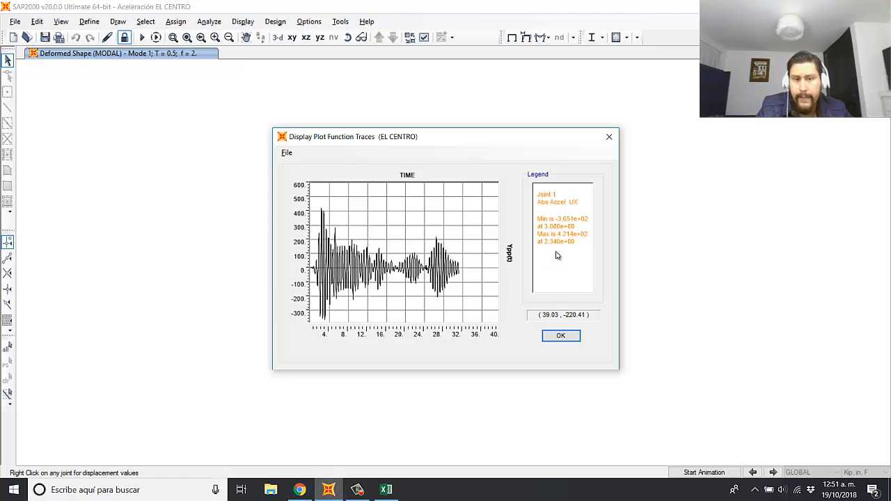
pyautogui.hotkey('alt', 'Tab')
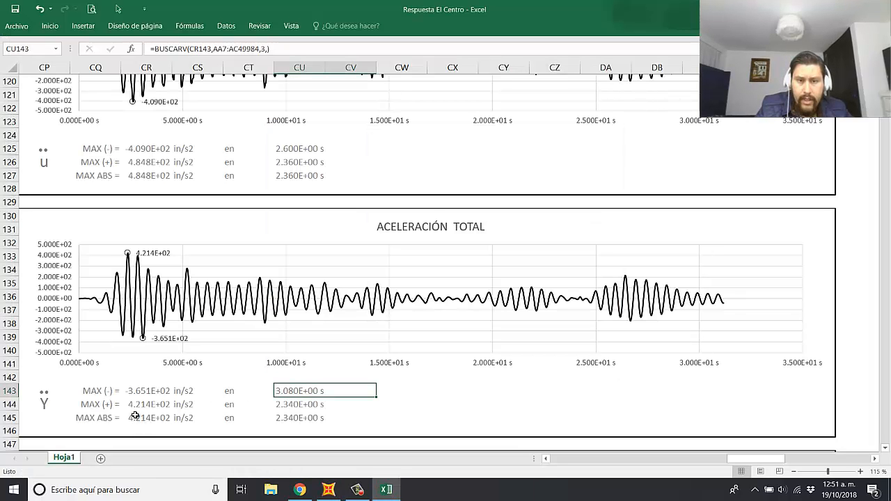
pyautogui.click(296, 404)
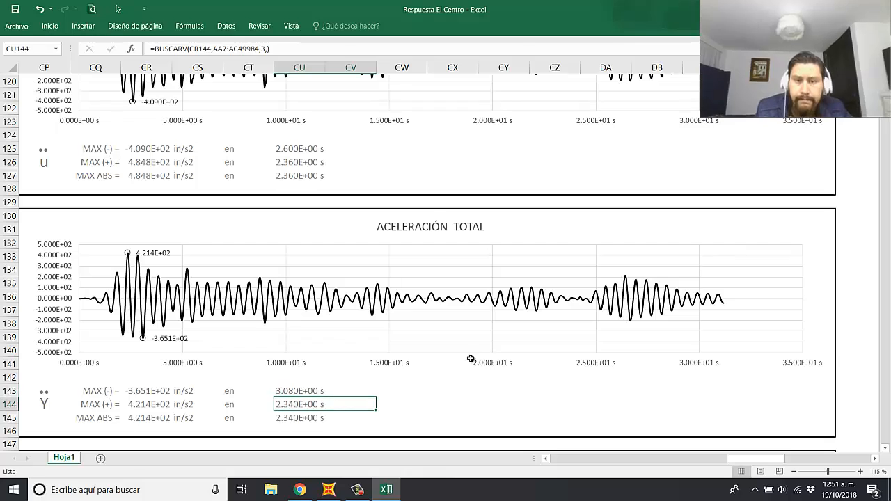
# Step: Back in SAP2000, replace Ypp(t) with Base Shear X as the vertical function, colour its line black and display the plot
pyautogui.hotkey('alt', 'Tab')
pyautogui.click(561, 335)
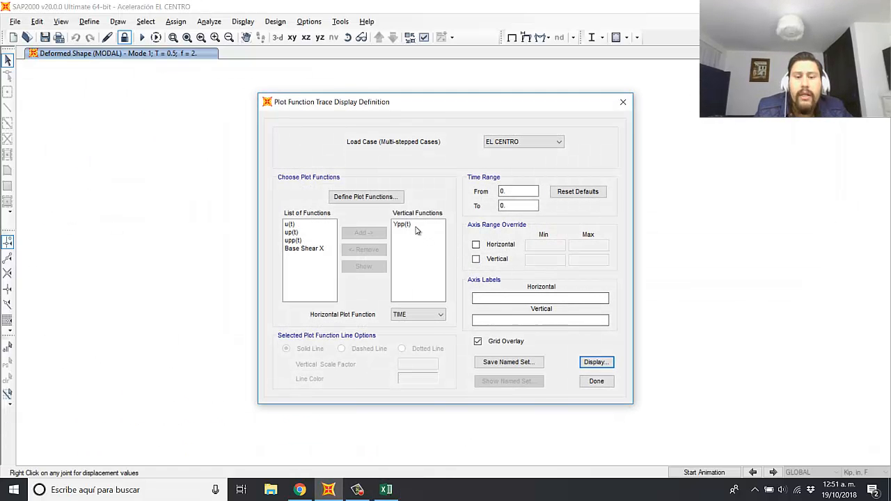
pyautogui.click(402, 224)
pyautogui.click(373, 253)
pyautogui.click(313, 257)
pyautogui.click(294, 250)
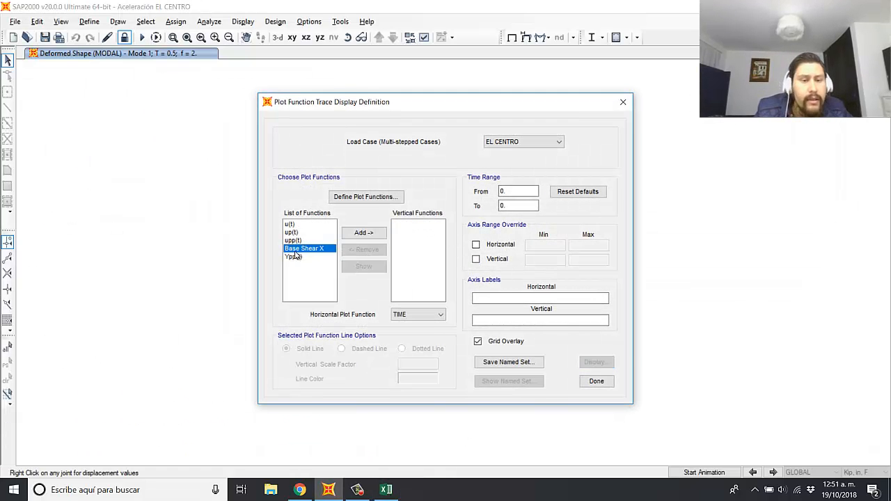
pyautogui.click(362, 235)
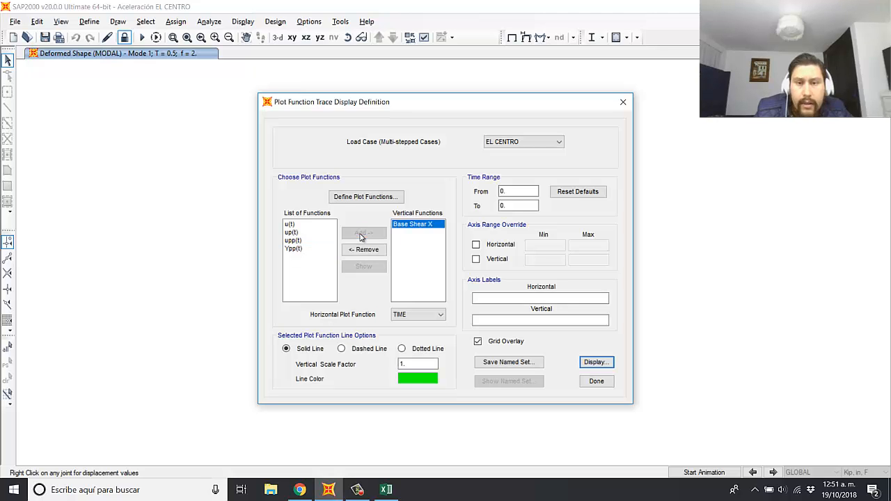
pyautogui.click(428, 379)
pyautogui.click(392, 196)
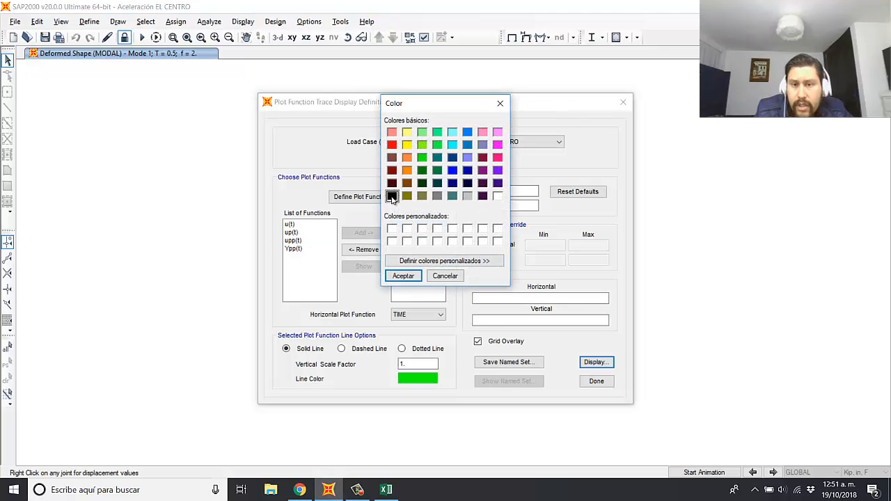
pyautogui.click(403, 276)
pyautogui.click(607, 362)
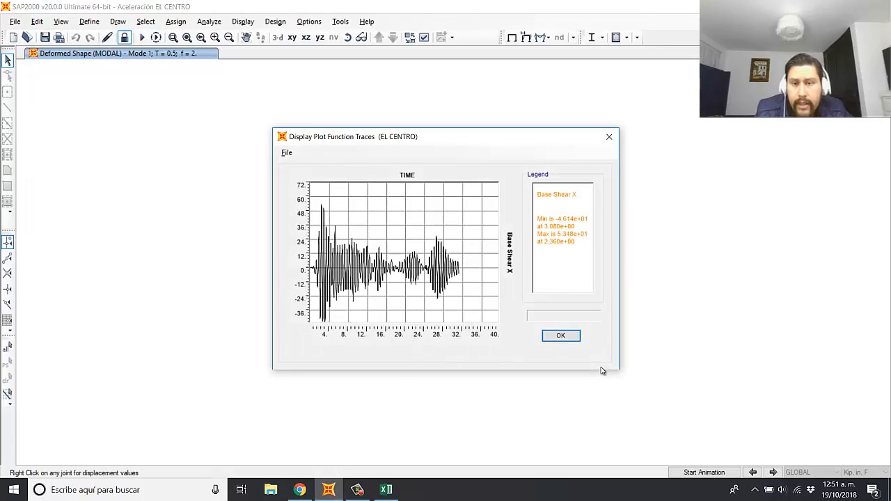
# Step: Compare the minimum base shear and its time in the Base Shear X plot with the CORTANTE BASAL results in Excel
pyautogui.hotkey('alt', 'Tab')
pyautogui.scroll(-3, 411, 358)
pyautogui.scroll(-20, 418, 353)
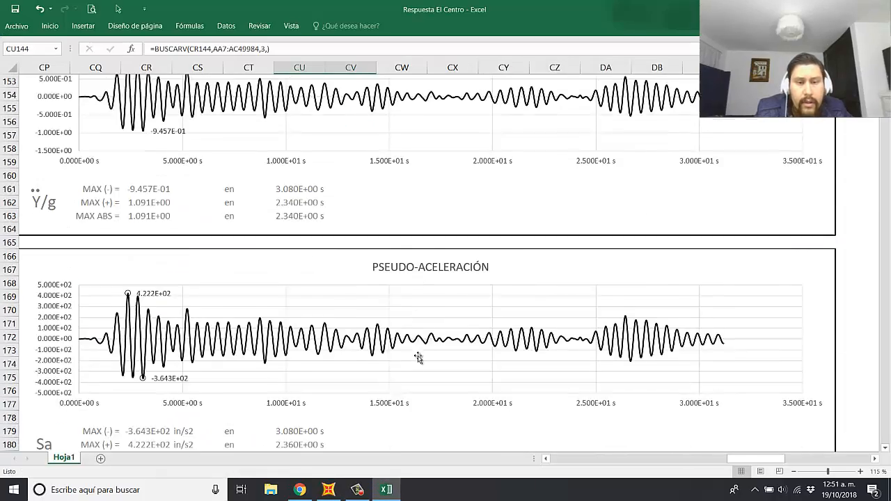
pyautogui.scroll(1, 367, 362)
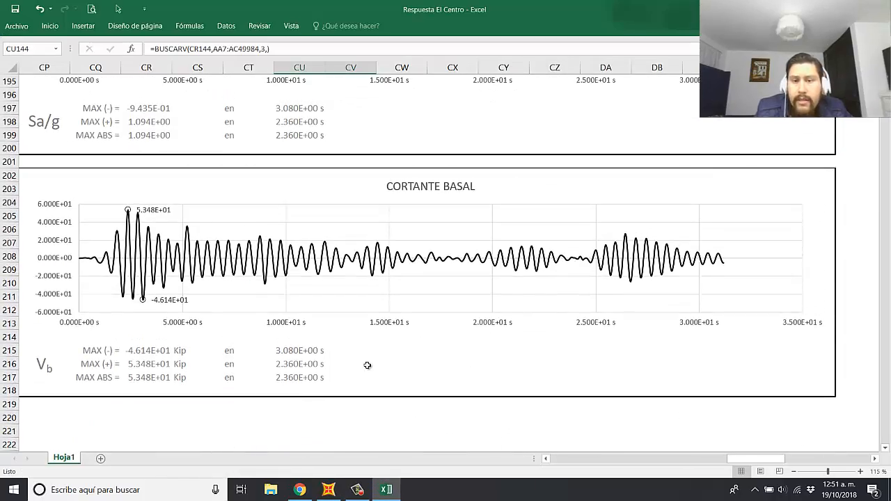
pyautogui.scroll(-1, 357, 341)
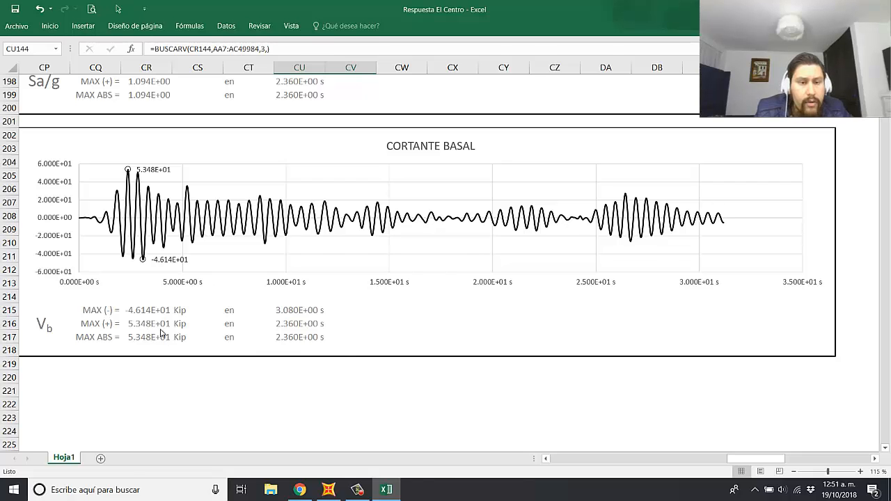
pyautogui.hotkey('alt', 'Tab')
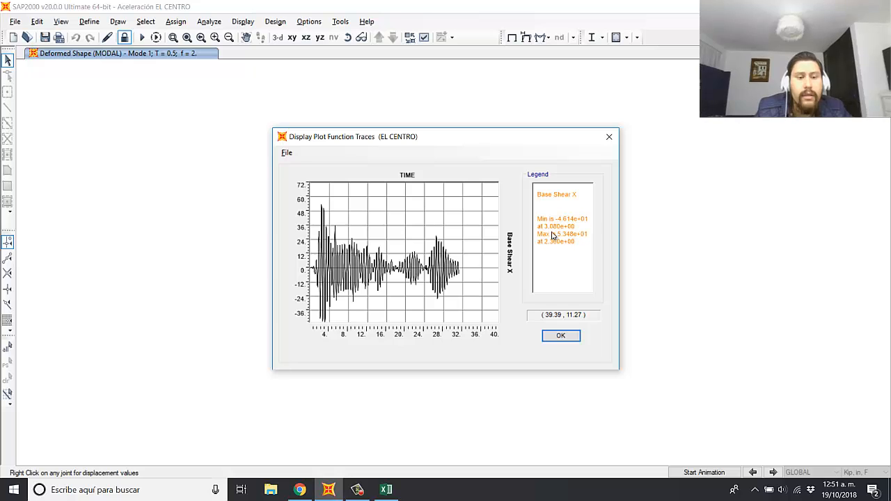
pyautogui.hotkey('alt', 'Tab')
pyautogui.click(139, 312)
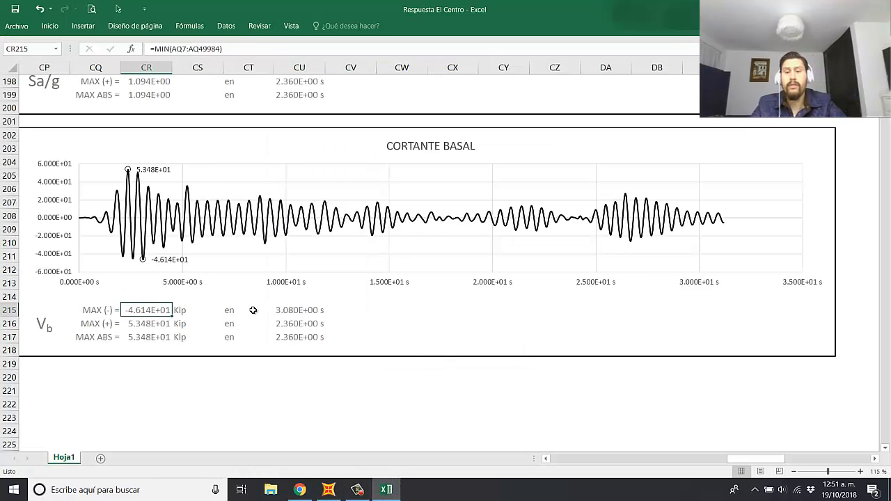
pyautogui.click(288, 310)
pyautogui.hotkey('alt', 'Tab')
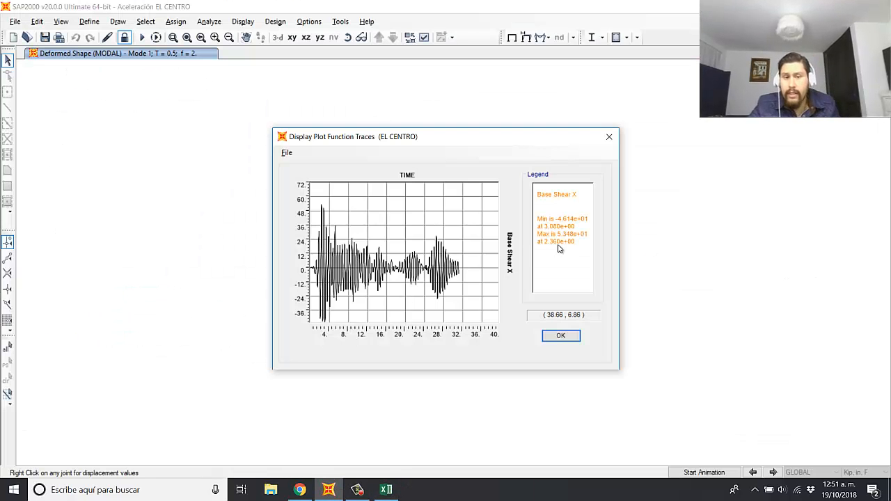
# Step: Compare the maximum base shear and its time in the CORTANTE BASAL results with the SAP2000 Base Shear X plot
pyautogui.hotkey('alt', 'Tab')
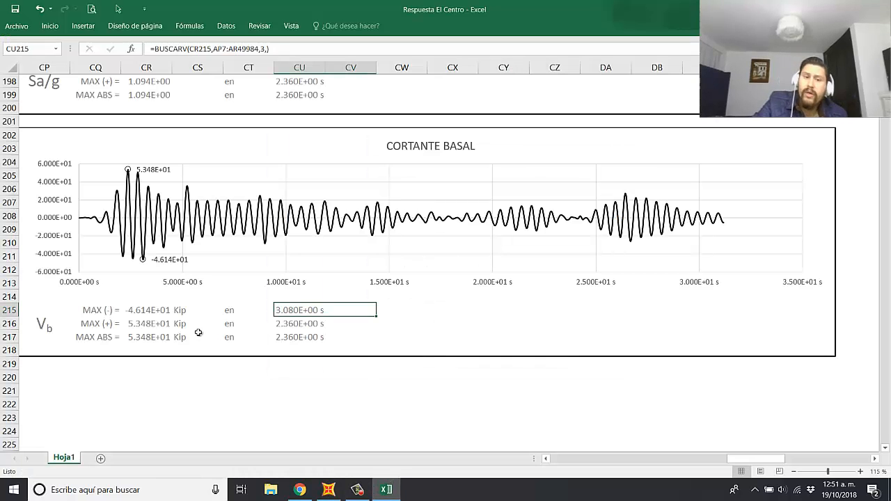
pyautogui.click(146, 323)
pyautogui.click(300, 325)
pyautogui.hotkey('alt', 'Tab')
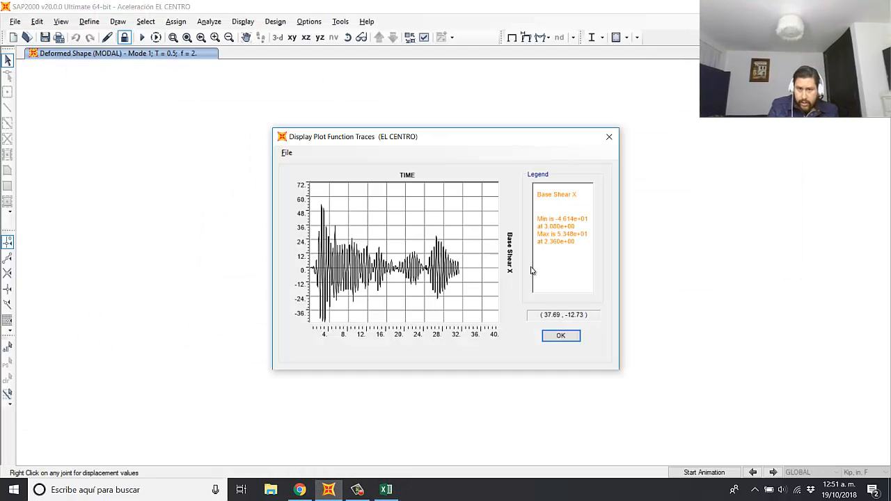
pyautogui.hotkey('alt', 'Tab')
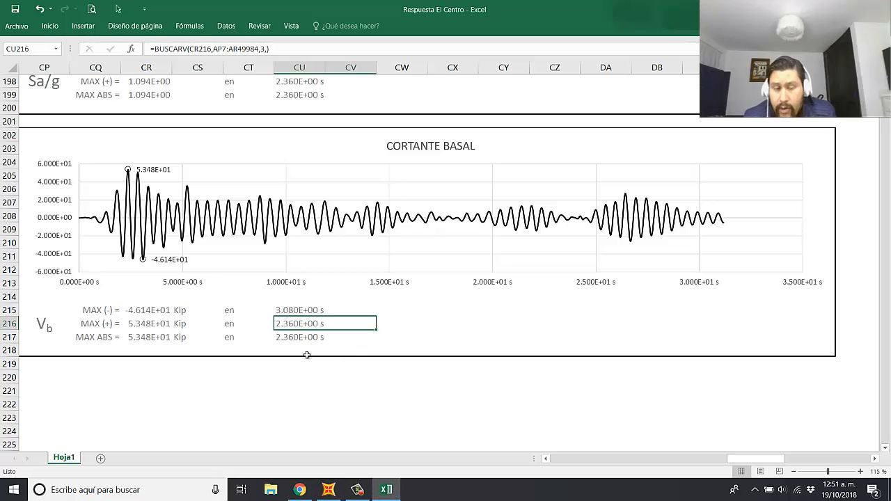
pyautogui.hotkey('alt', 'Tab')
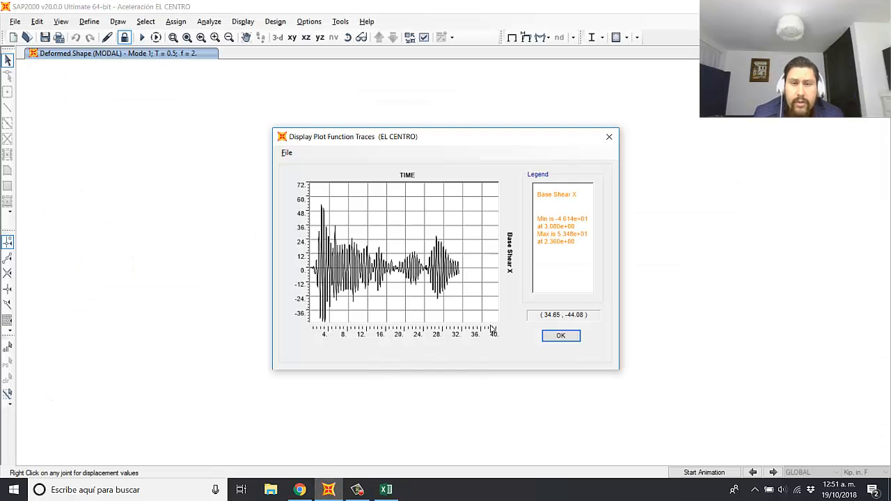
# Step: Close the SAP2000 base shear plot, remove Base Shear X from the vertical functions and finish the plot function trace definition
pyautogui.click(564, 337)
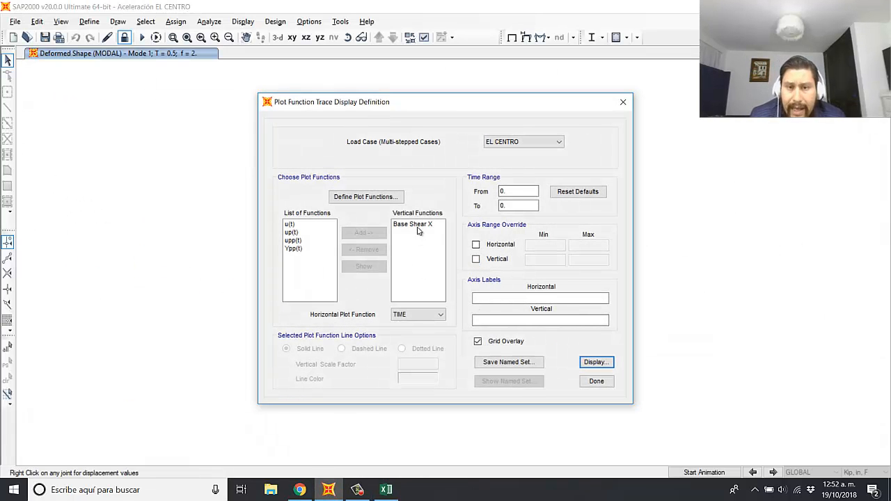
pyautogui.click(416, 227)
pyautogui.click(379, 251)
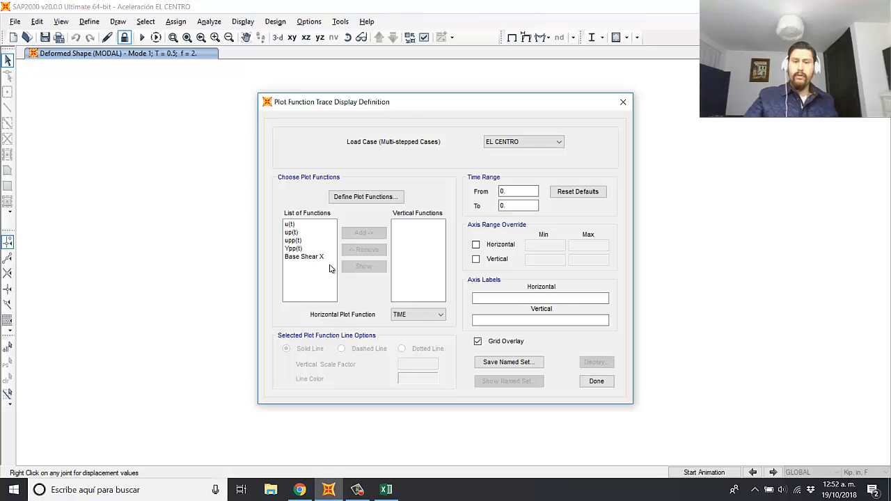
pyautogui.hotkey('alt', 'Tab')
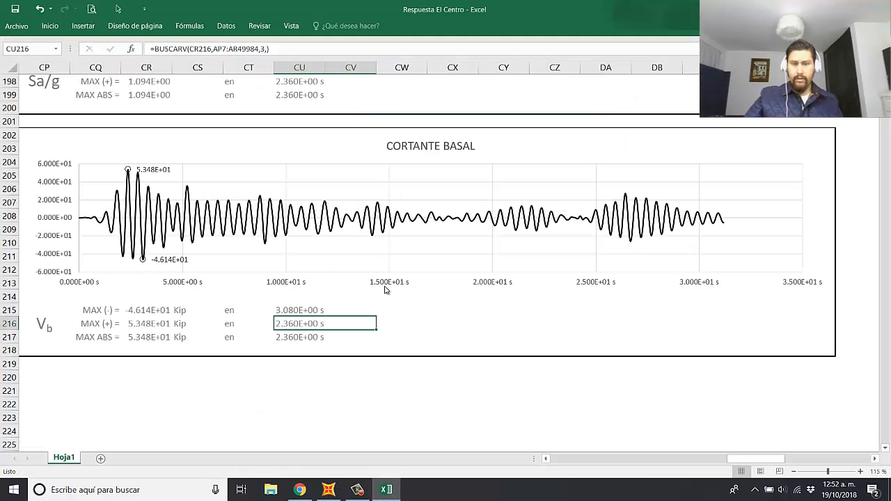
pyautogui.click(429, 335)
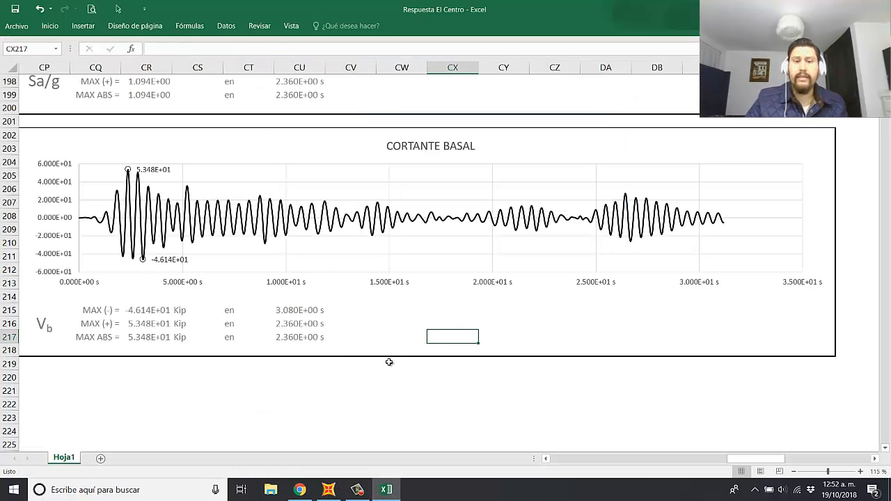
pyautogui.hotkey('alt', 'Tab')
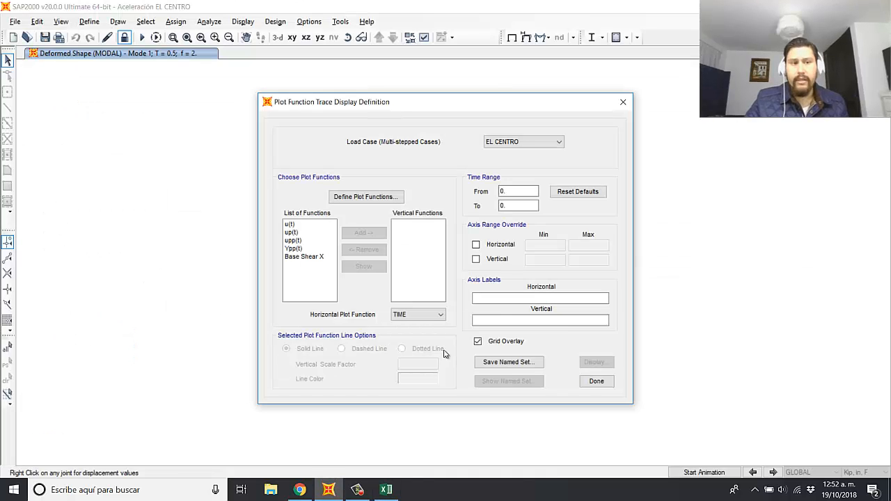
pyautogui.click(597, 381)
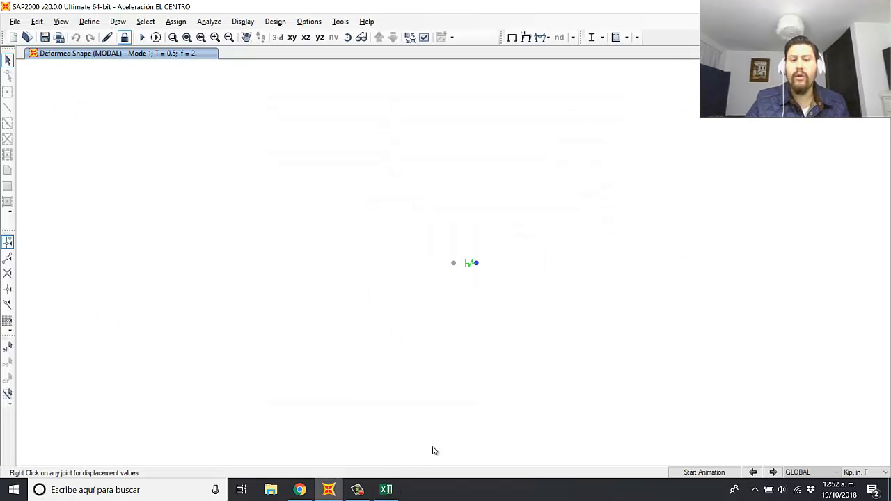
# Step: Switch to Excel and review the response charts from CORTANTE BASAL back up to the inputs and constants in the DATOS block
pyautogui.click(387, 492)
pyautogui.scroll(10, 376, 286)
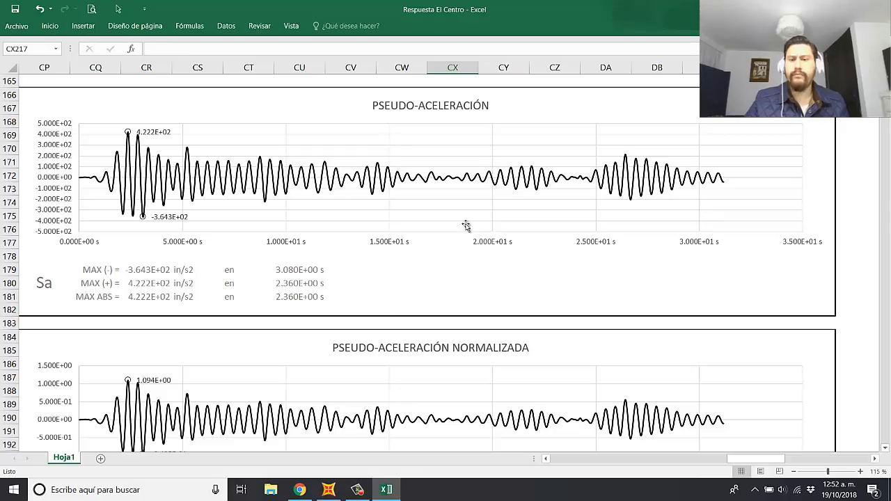
pyautogui.scroll(18, 466, 226)
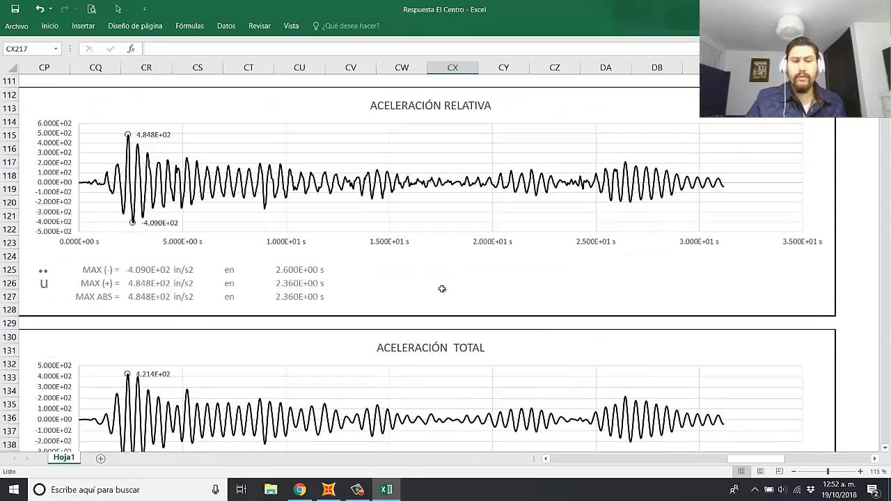
pyautogui.scroll(14, 442, 289)
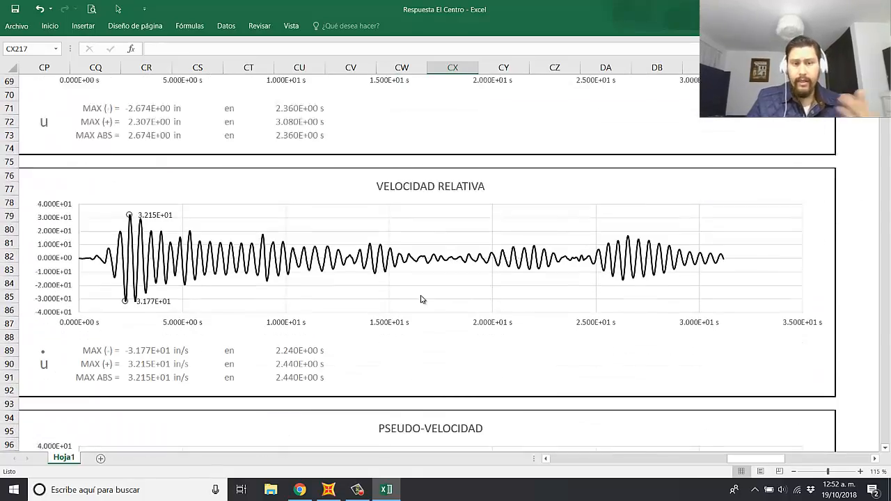
pyautogui.scroll(11, 420, 300)
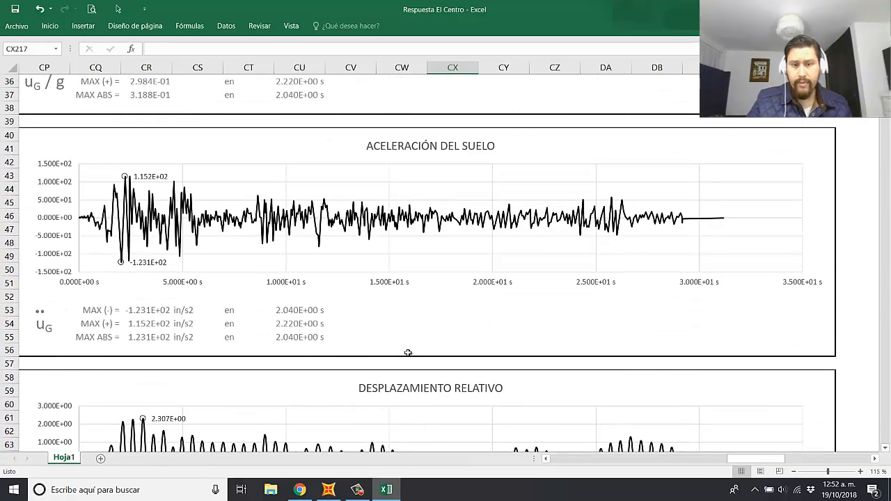
pyautogui.scroll(11, 341, 363)
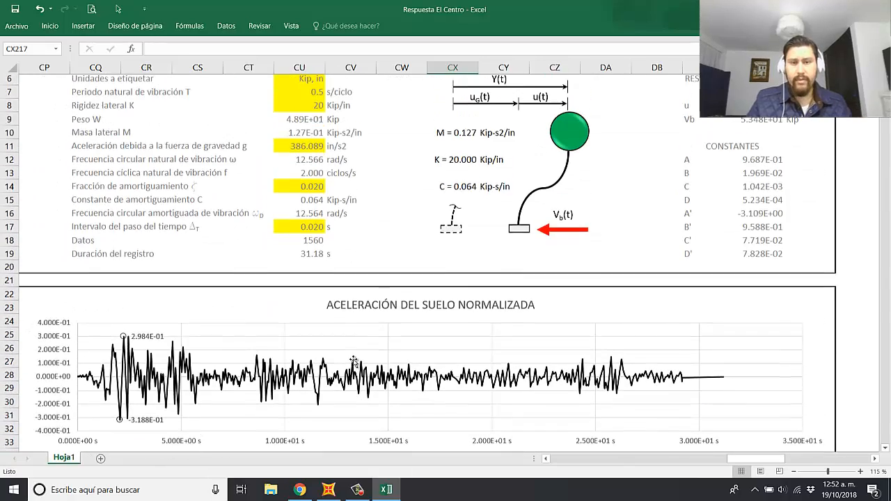
pyautogui.scroll(1, 357, 360)
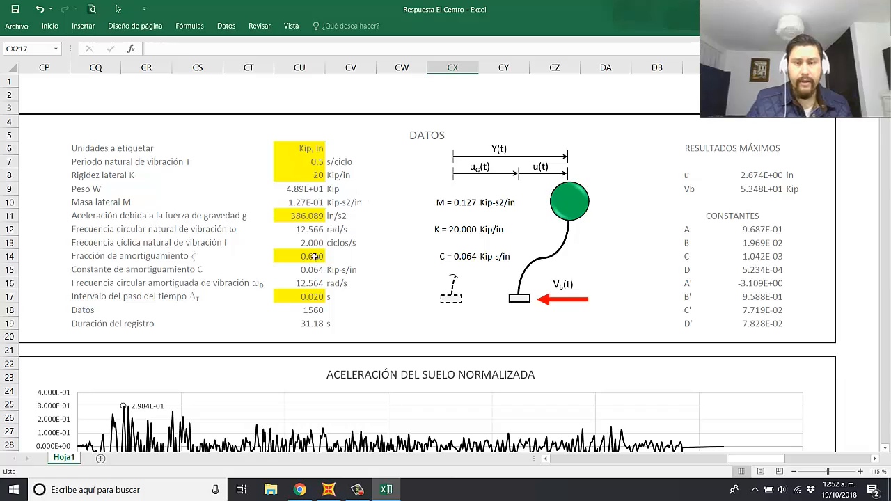
pyautogui.click(735, 258)
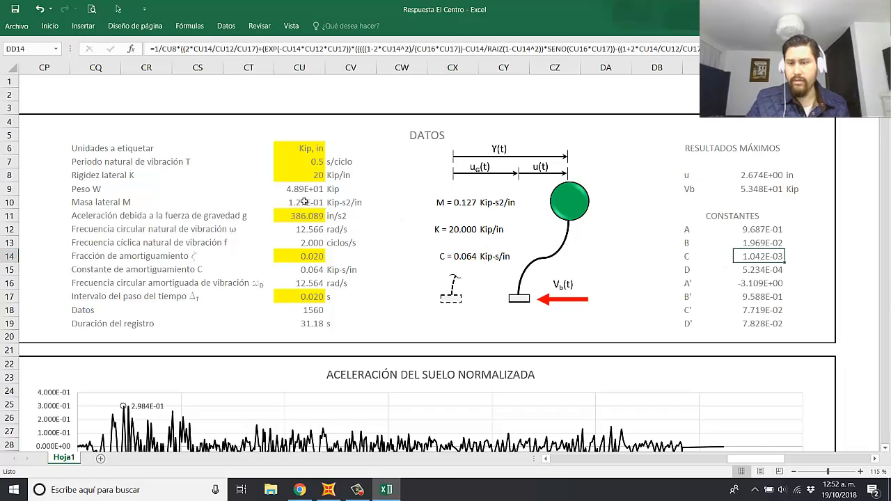
pyautogui.scroll(-5, 352, 193)
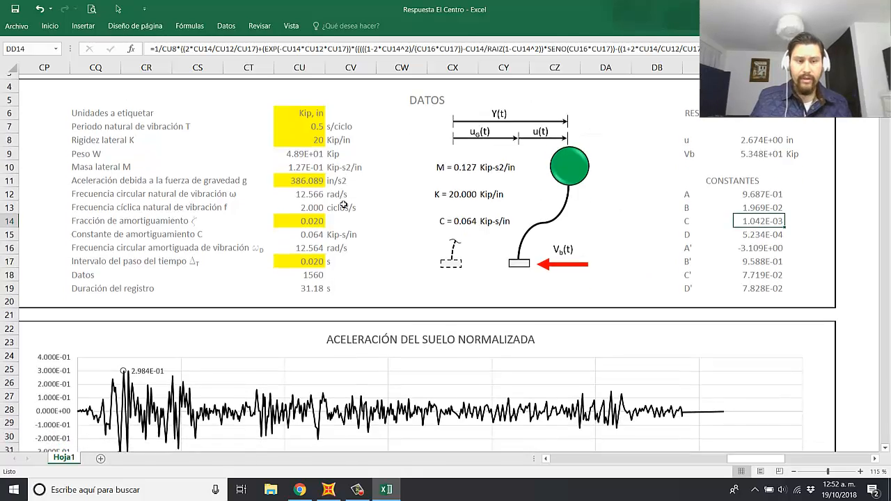
pyautogui.scroll(3, 349, 237)
pyautogui.scroll(3, 349, 237)
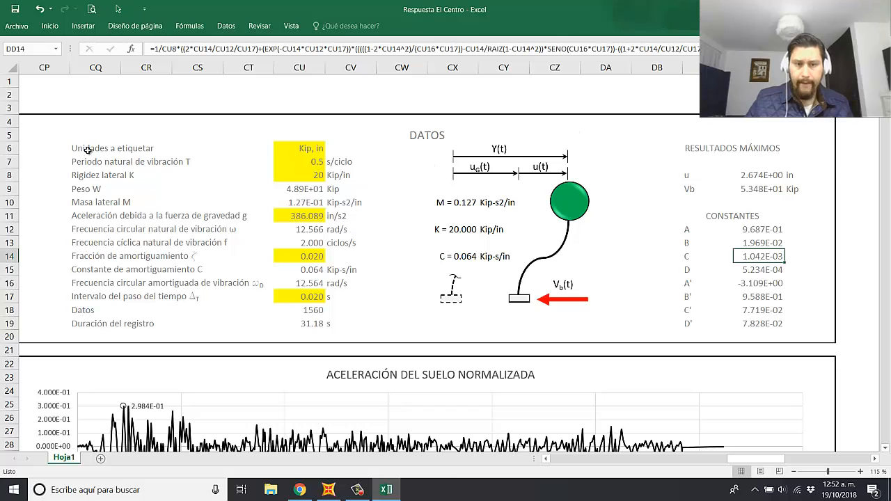
# Step: Examine the ACELERACIÓN DEL SUELO NORMALIZADA chart along with its extreme values and their times
pyautogui.scroll(-1, 348, 354)
pyautogui.scroll(-4, 348, 354)
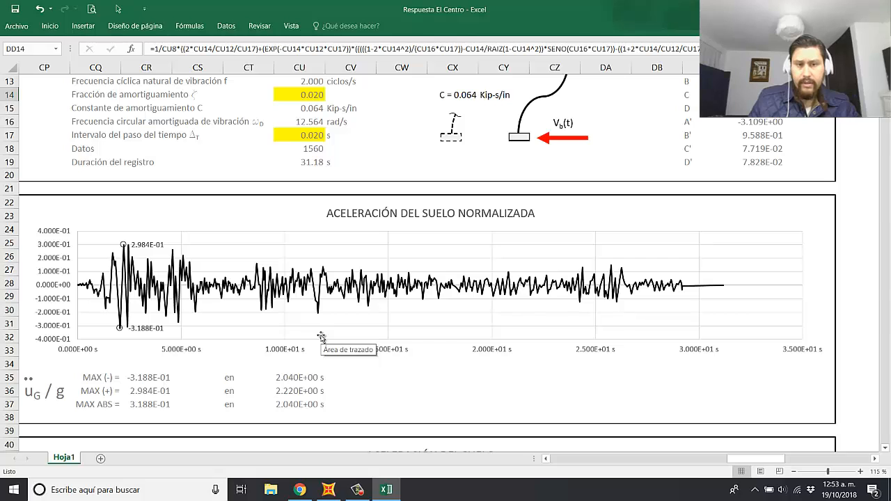
pyautogui.click(494, 401)
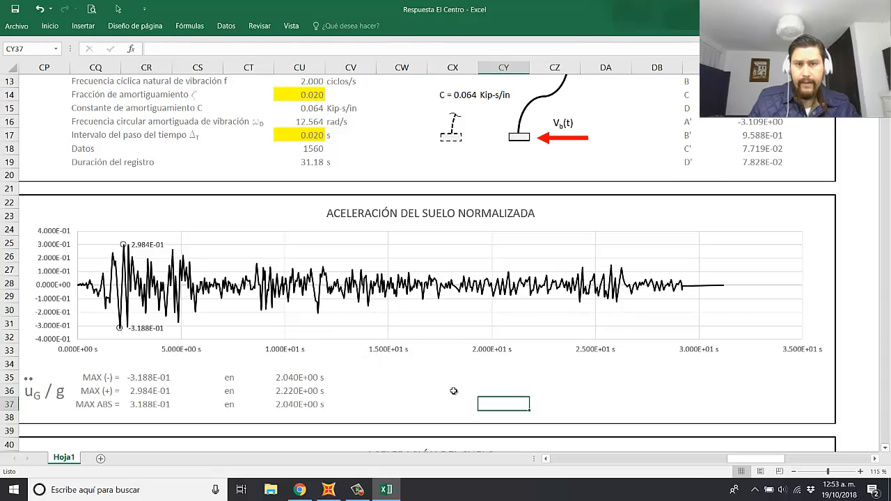
pyautogui.click(549, 394)
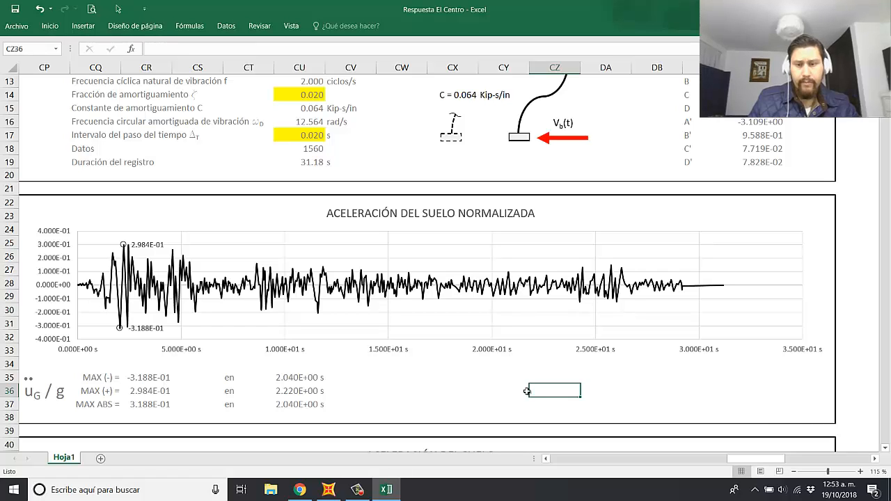
pyautogui.click(658, 405)
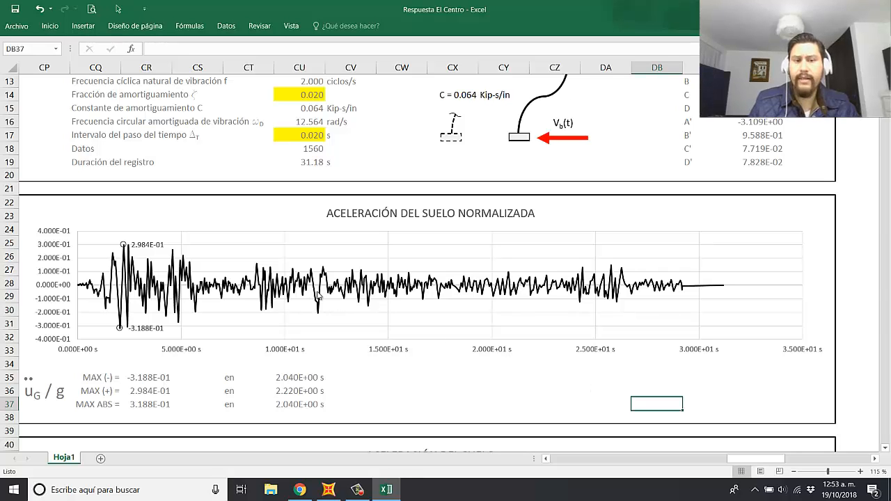
pyautogui.moveTo(318, 296)
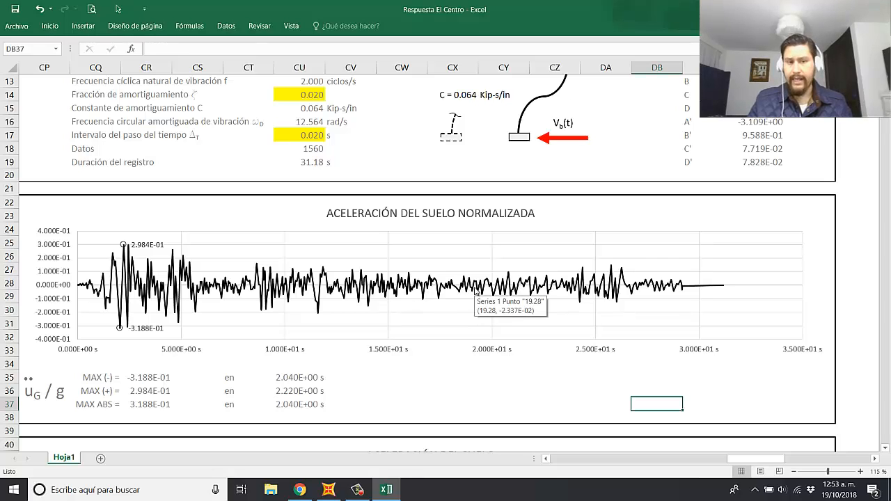
# Step: Examine the ACELERACIÓN DEL SUELO chart and its table of minimum, maximum and absolute maximum values with their times
pyautogui.scroll(-2, 428, 300)
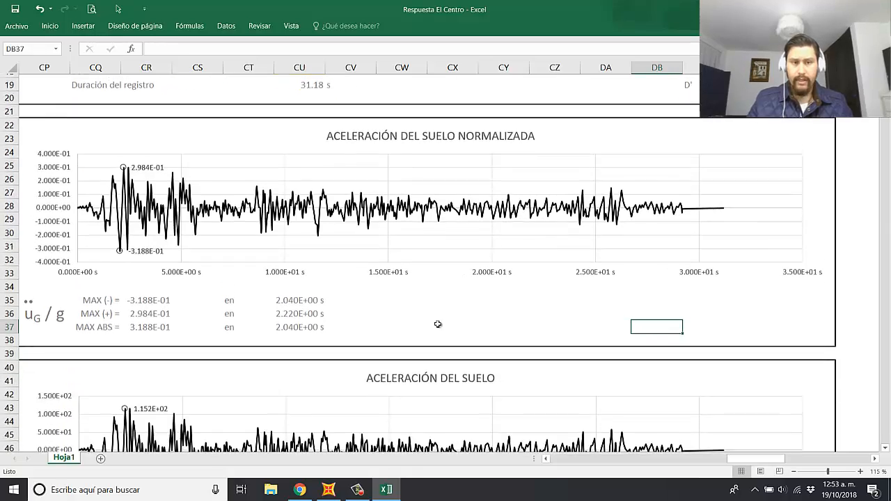
pyautogui.scroll(6, 433, 324)
pyautogui.scroll(-2, 544, 302)
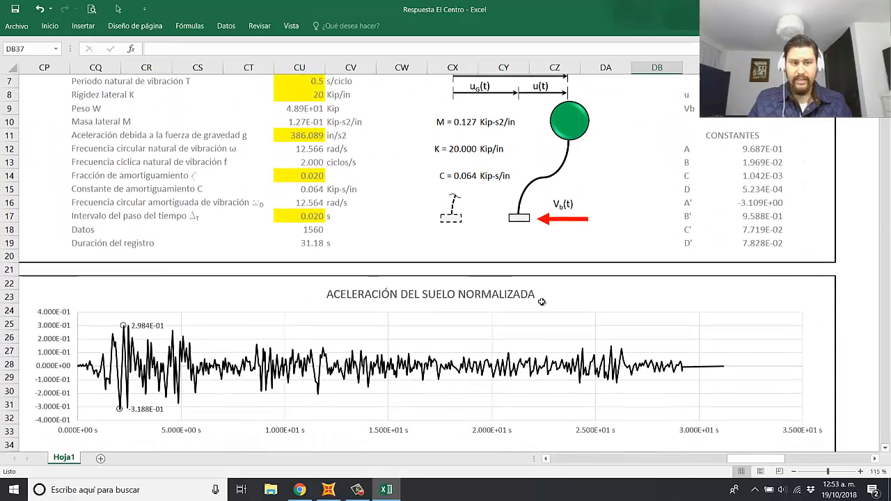
pyautogui.scroll(-4, 469, 384)
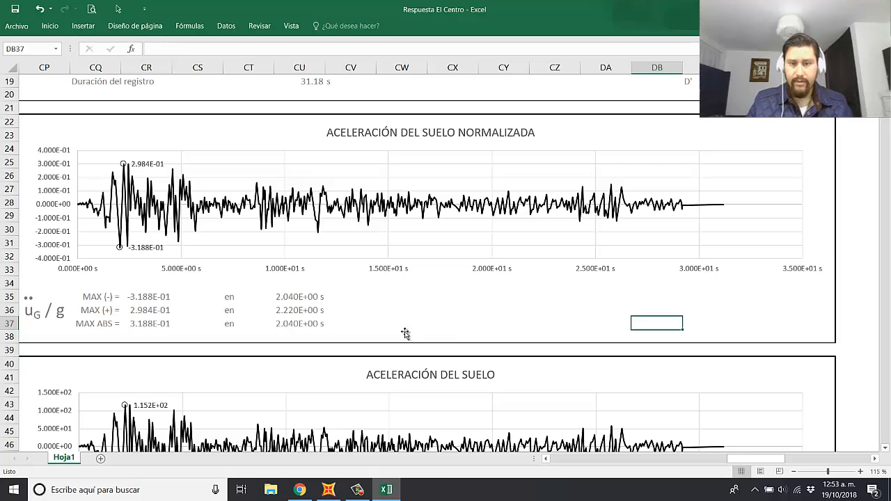
pyautogui.scroll(-4, 407, 325)
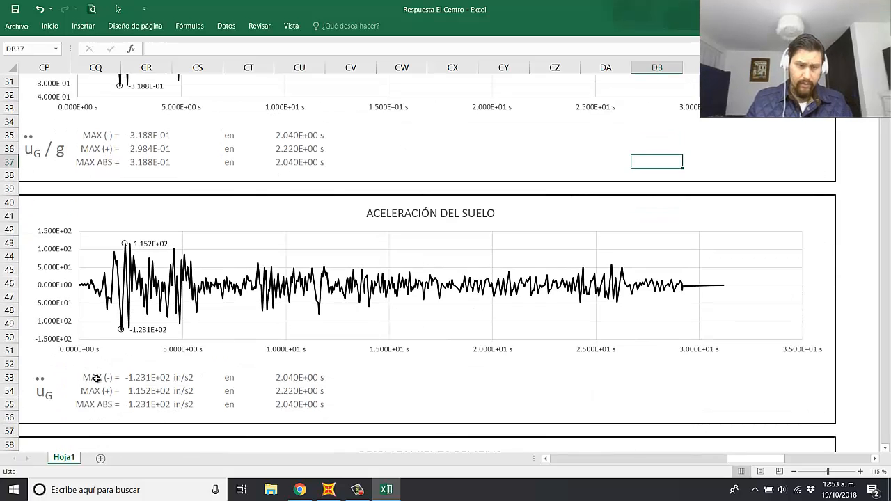
pyautogui.moveTo(96, 379); pyautogui.dragTo(333, 408)
pyautogui.click(415, 402)
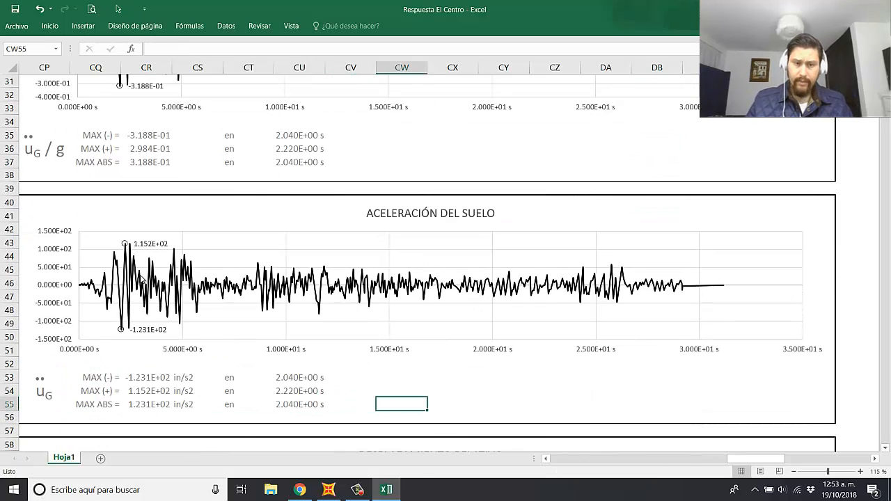
# Step: Review the response charts from ACELERACIÓN DEL SUELO NORMALIZADA down through displacement, velocity, acceleration and pseudo-acceleration to CORTANTE BASAL
pyautogui.scroll(5, 339, 304)
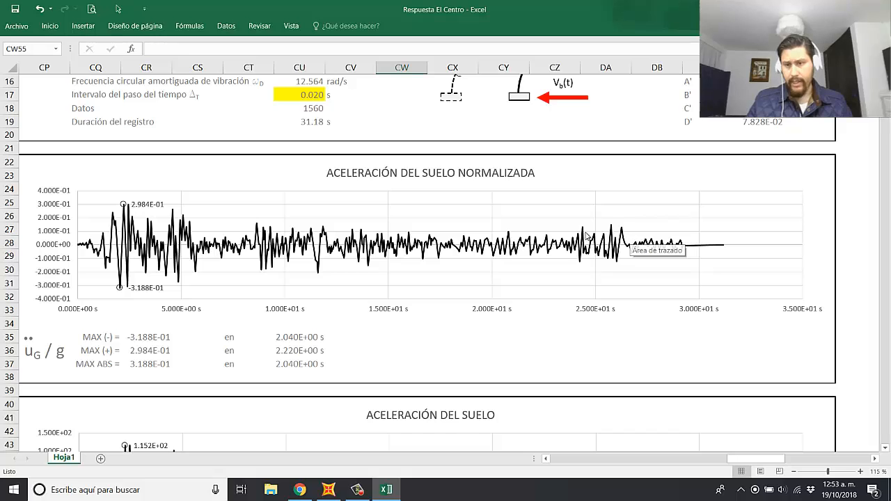
pyautogui.scroll(-3, 533, 302)
pyautogui.click(489, 272)
pyautogui.scroll(-4, 488, 306)
pyautogui.scroll(-4, 487, 305)
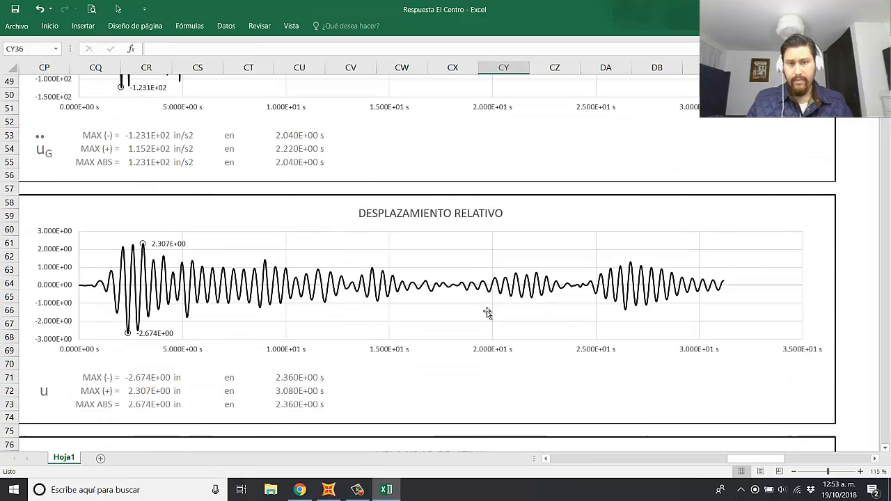
pyautogui.scroll(-4, 459, 318)
pyautogui.scroll(-13, 460, 327)
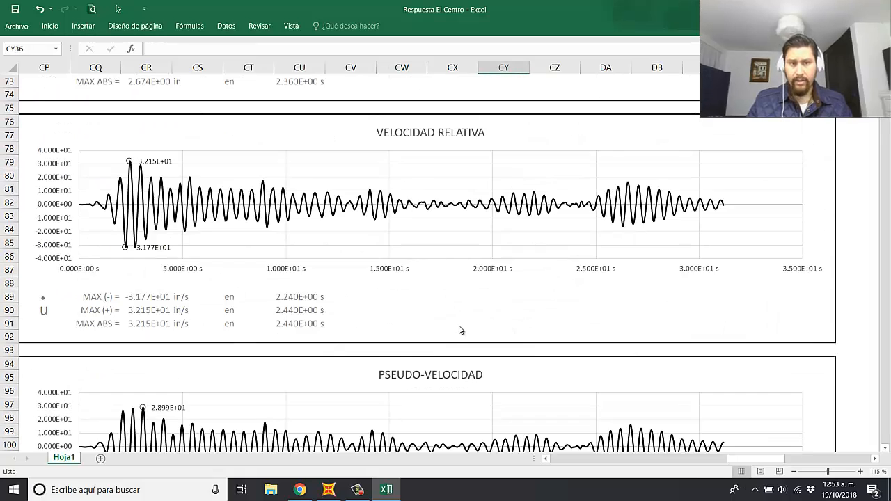
pyautogui.scroll(-13, 460, 332)
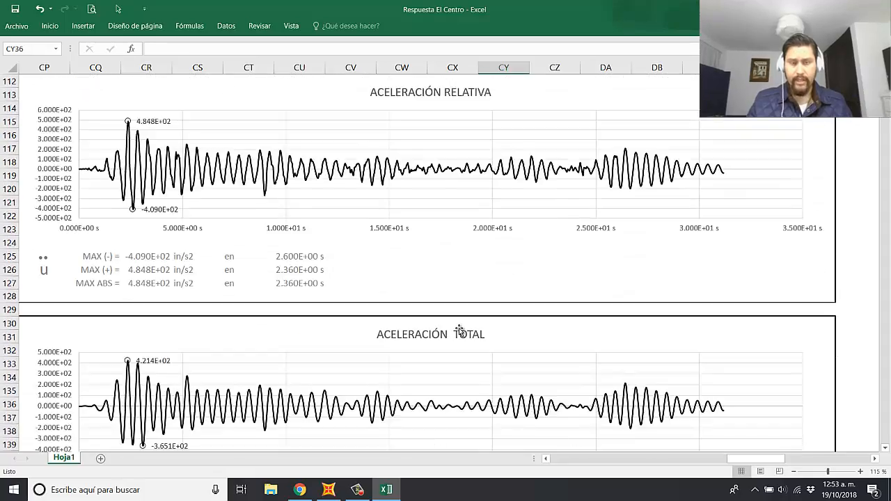
pyautogui.scroll(-19, 458, 332)
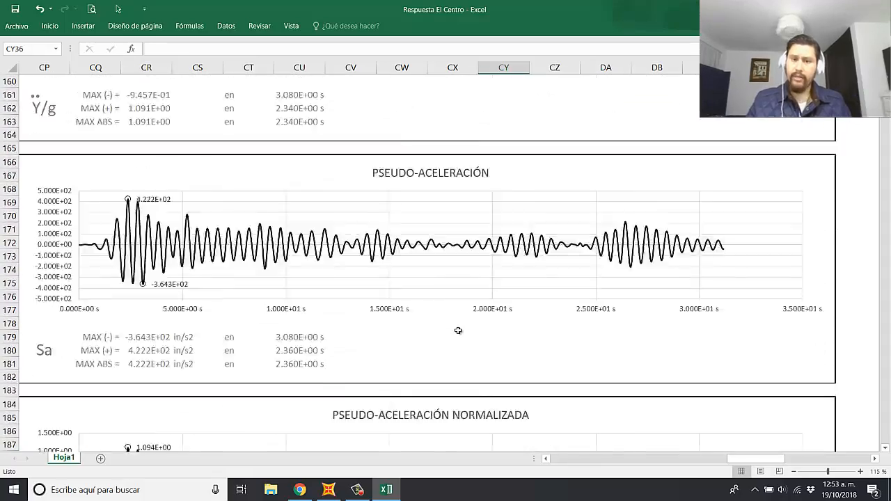
pyautogui.scroll(20, 458, 331)
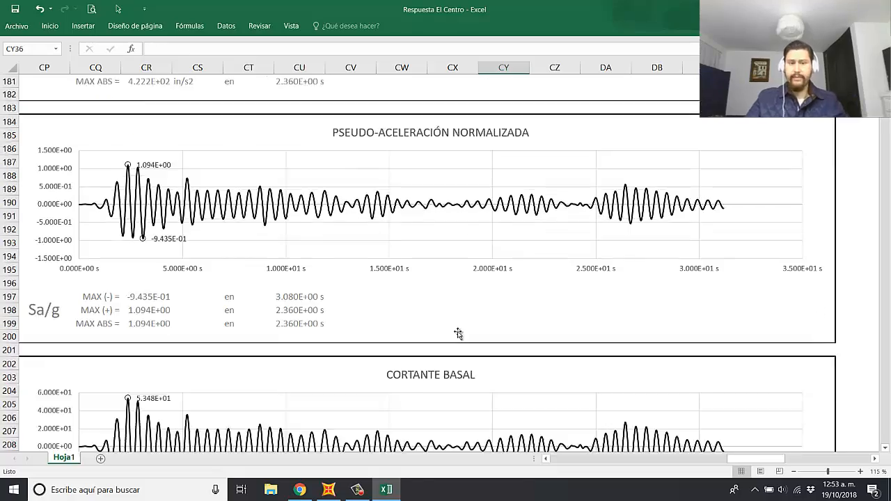
# Step: Return to the DATOS block to recheck its inputs and constants, along with the two ground acceleration charts below it
pyautogui.scroll(20, 462, 338)
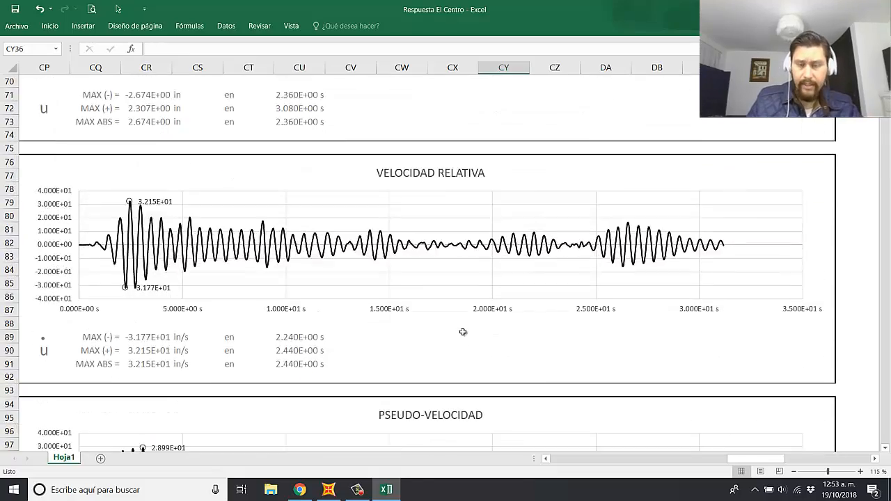
pyautogui.scroll(8, 459, 334)
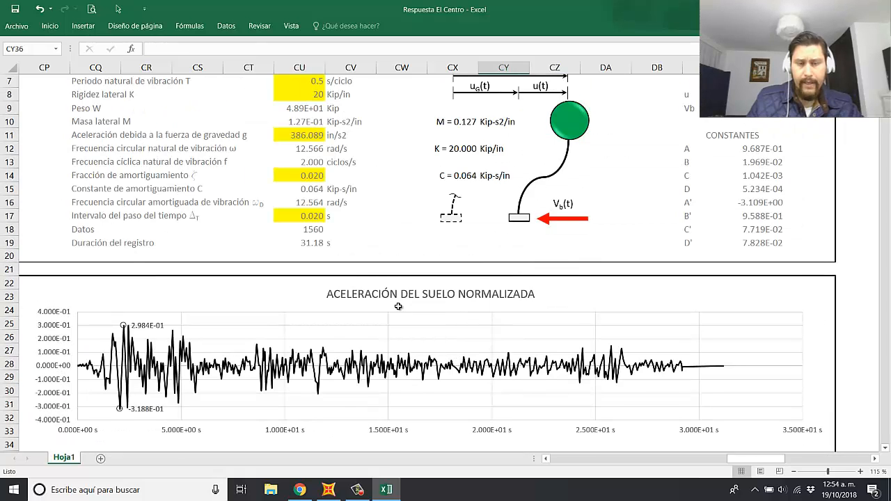
pyautogui.scroll(1, 398, 306)
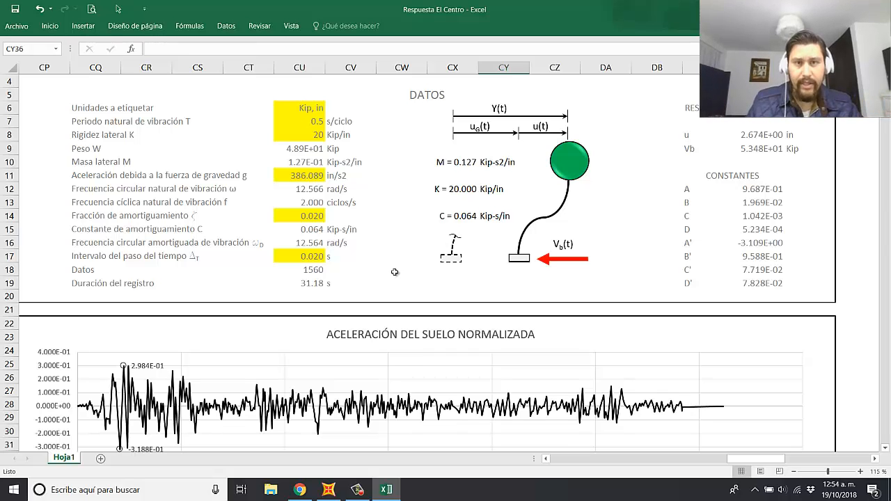
pyautogui.scroll(-6, 401, 301)
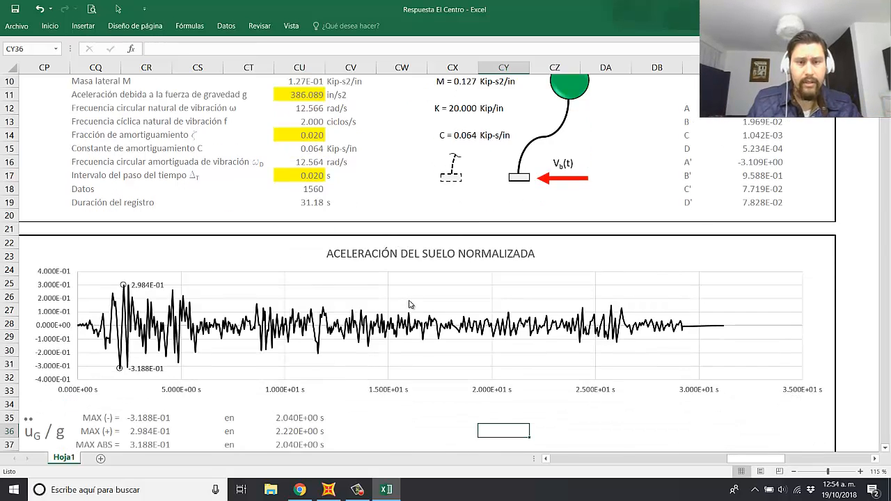
pyautogui.scroll(-1, 406, 312)
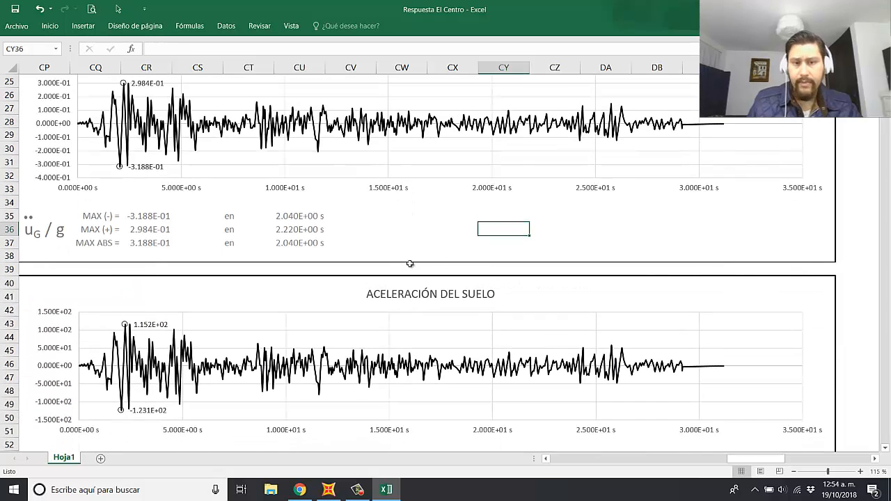
pyautogui.click(399, 228)
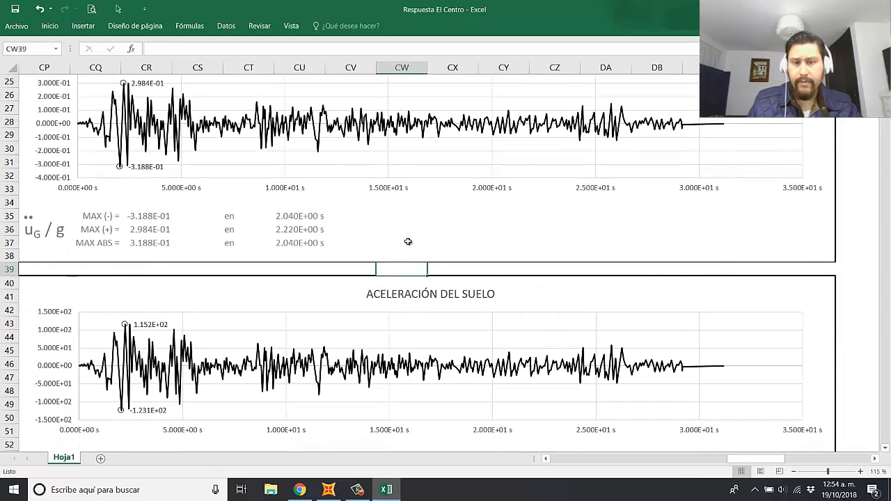
pyautogui.click(444, 227)
pyautogui.click(398, 227)
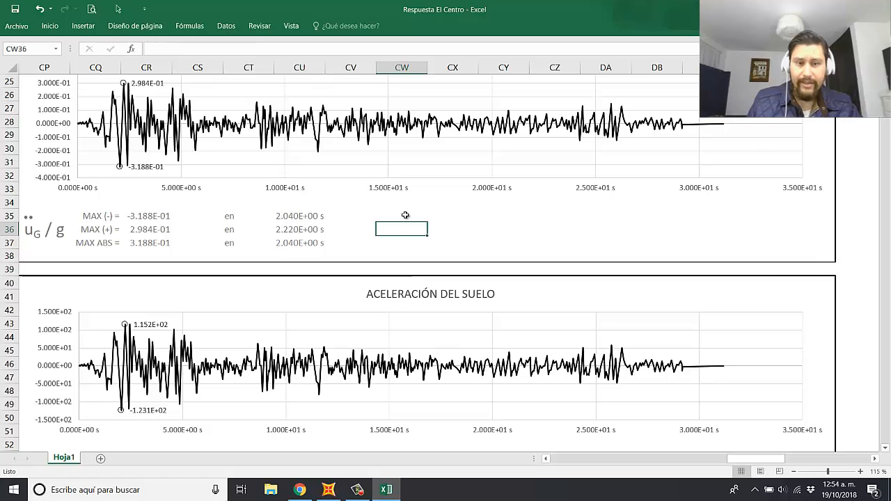
pyautogui.moveTo(403, 216); pyautogui.dragTo(456, 244)
pyautogui.click(521, 222)
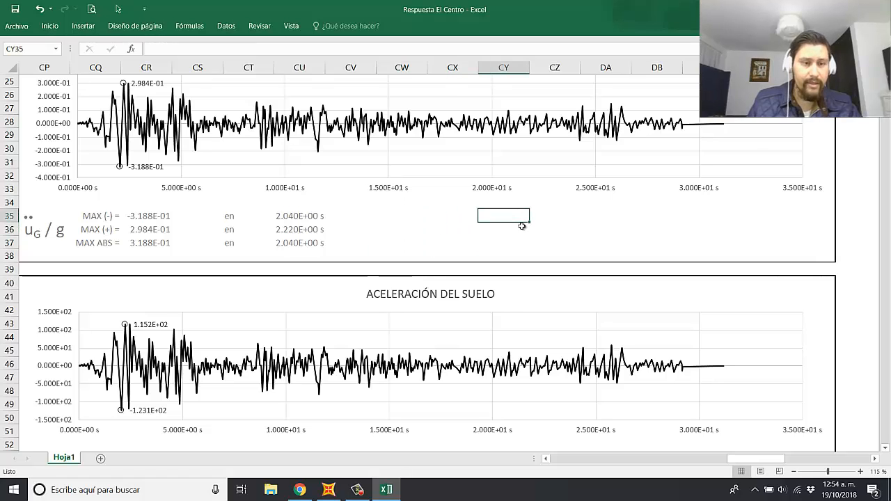
pyautogui.click(468, 226)
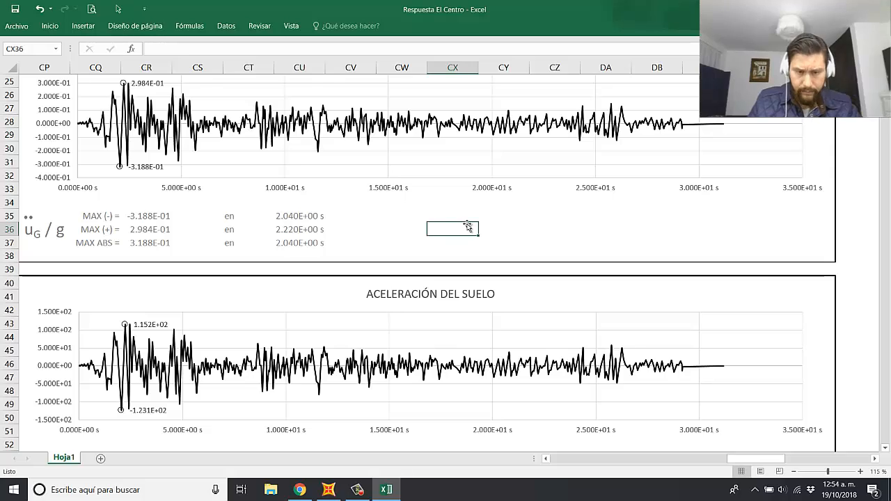